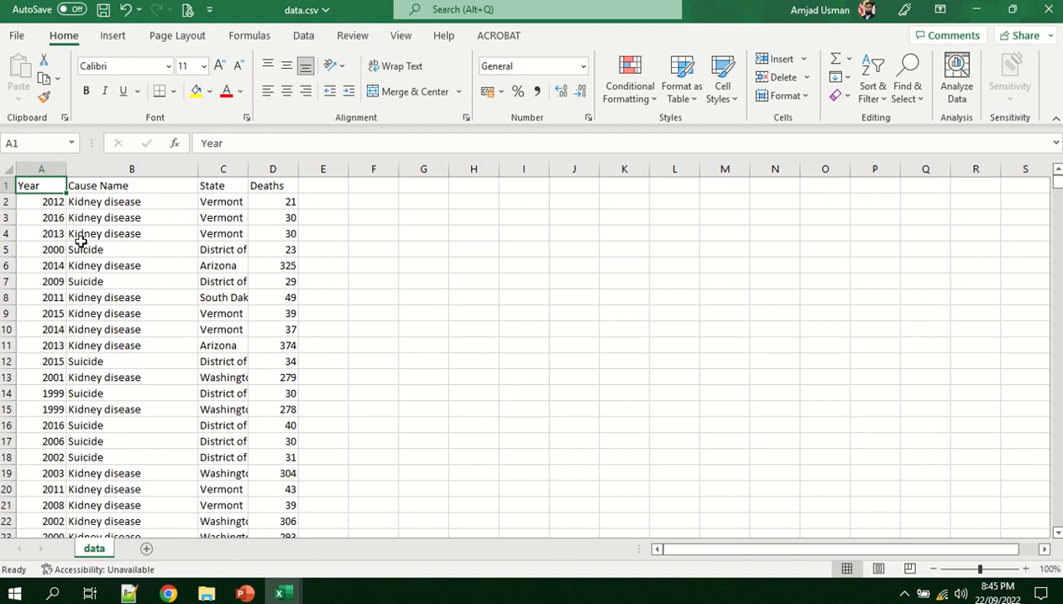
# Examine the records in data.csv down to the last row, then return to the column headers
pyautogui.scroll(-20, 86, 251)
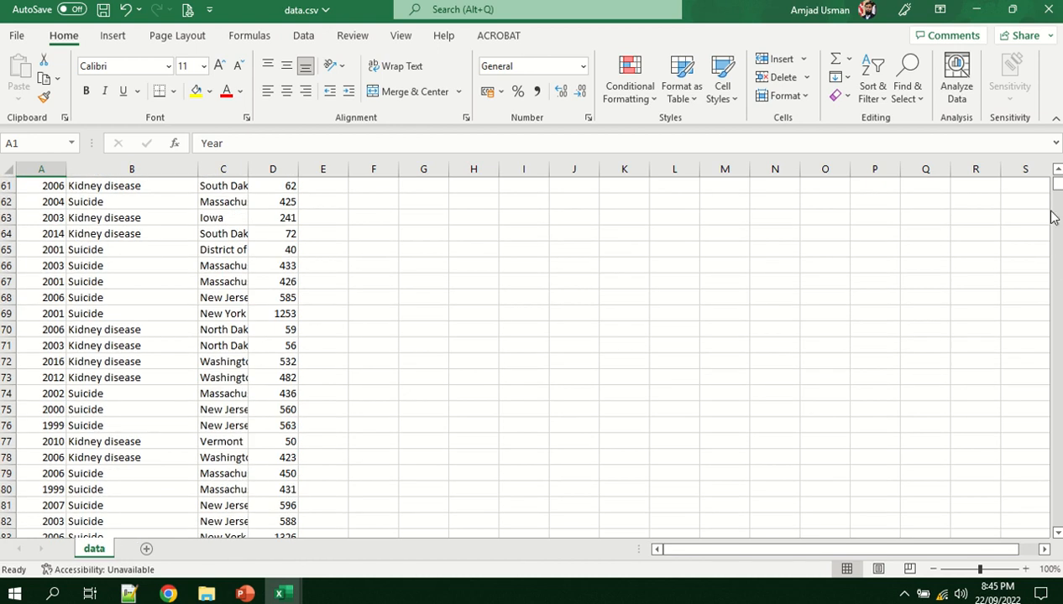
pyautogui.moveTo(1058, 191); pyautogui.dragTo(1052, 502)
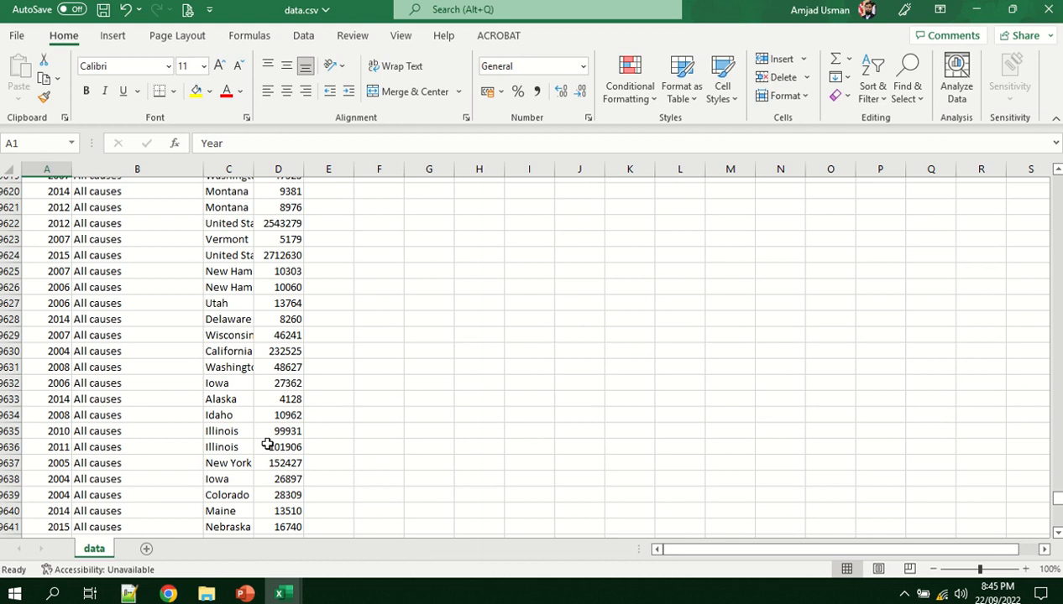
pyautogui.scroll(-20, 252, 428)
pyautogui.scroll(-20, 274, 420)
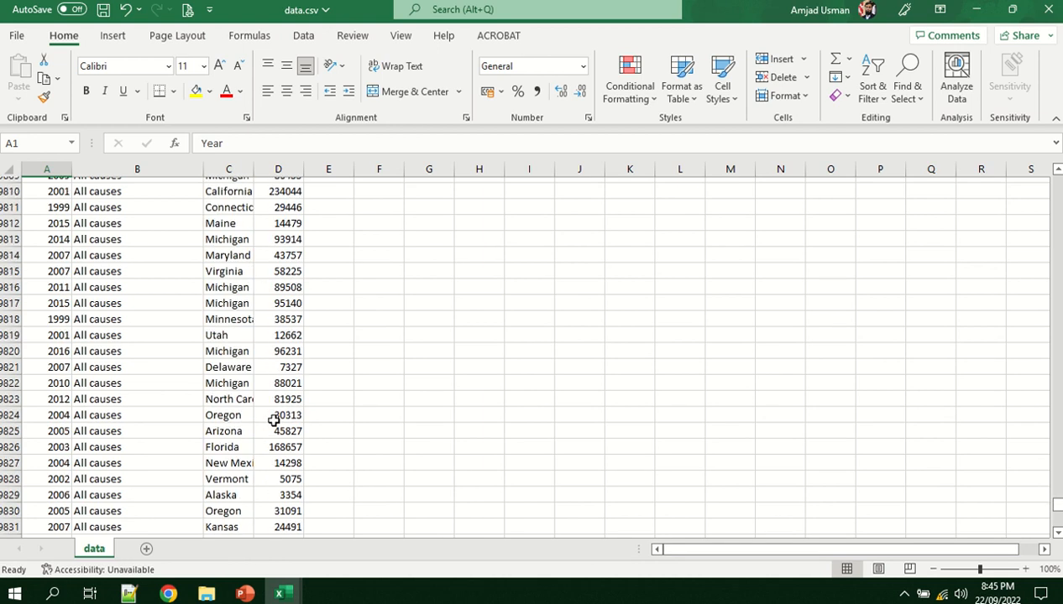
pyautogui.scroll(-20, 274, 420)
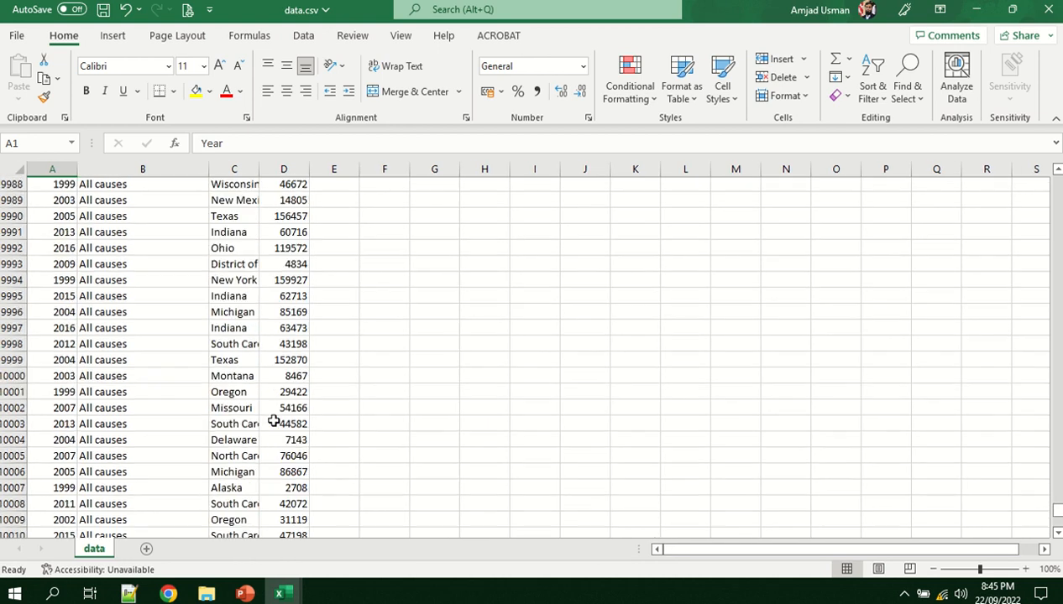
pyautogui.scroll(-20, 269, 411)
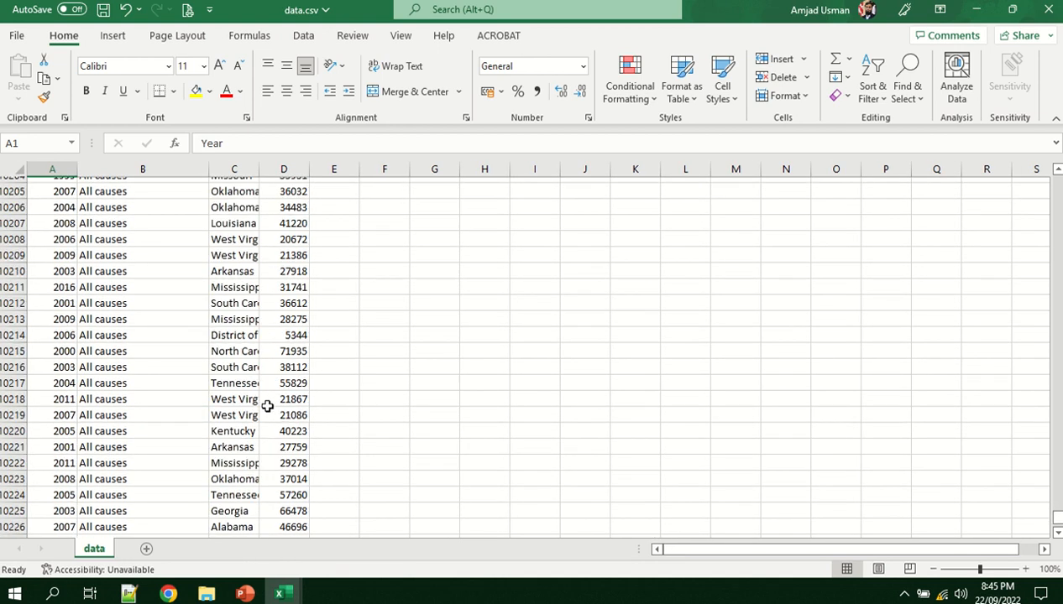
pyautogui.click(1057, 534)
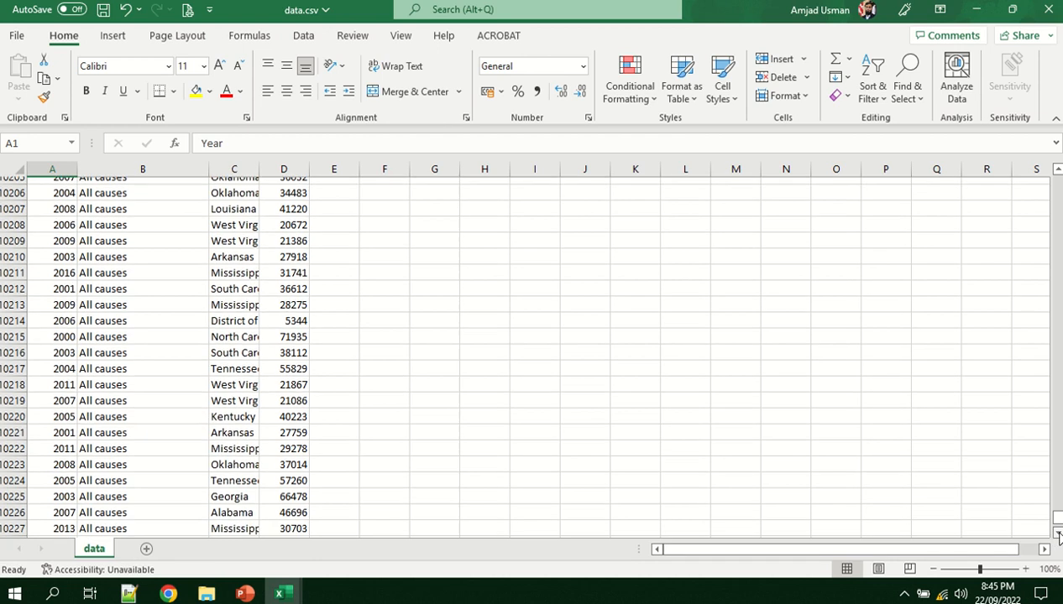
pyautogui.scroll(-12, 472, 434)
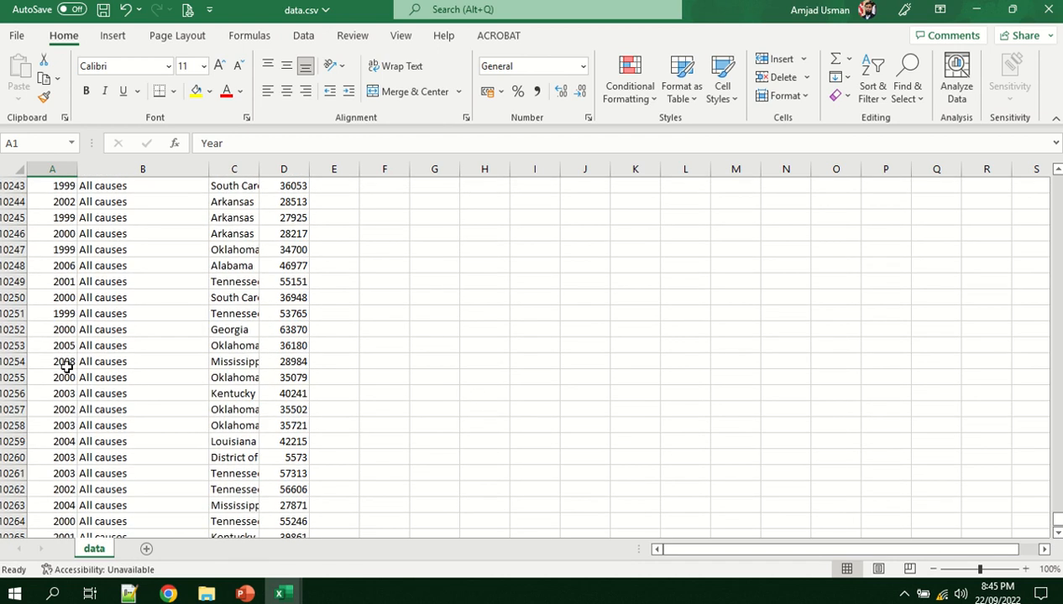
pyautogui.click(64, 362)
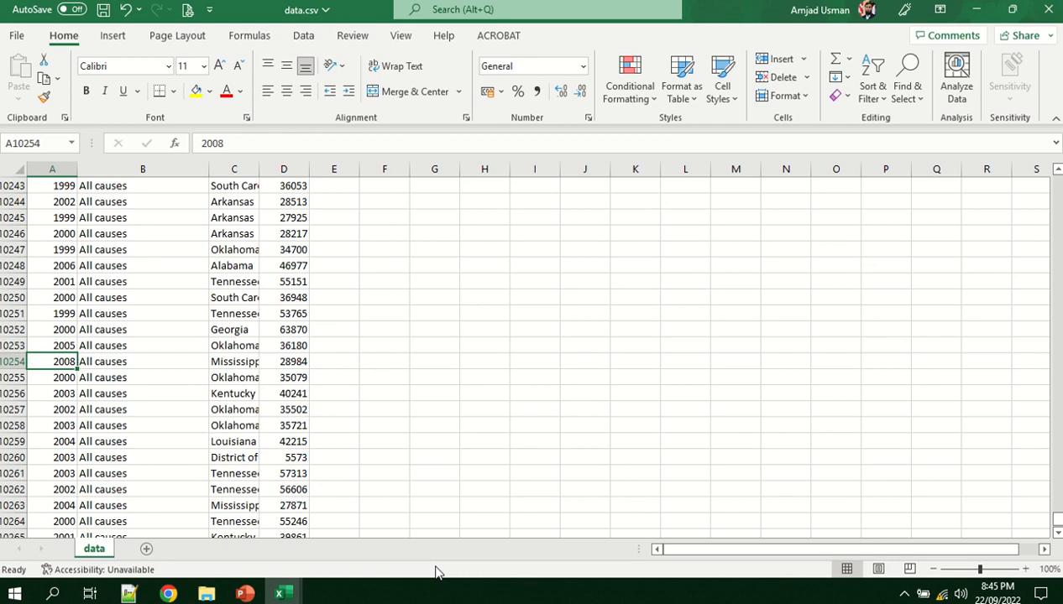
pyautogui.press('Down')
pyautogui.press('Down')
pyautogui.press('Down')
pyautogui.press('Down')
pyautogui.press('Down')
pyautogui.press('Down')
pyautogui.press('Down')
pyautogui.press('Down')
pyautogui.press('Down')
pyautogui.press('Down')
pyautogui.press('Down')
pyautogui.press('Down')
pyautogui.press('Down')
pyautogui.press('Down')
pyautogui.press('Down')
pyautogui.press('Down')
pyautogui.press('Down')
pyautogui.press('Down')
pyautogui.press('Down')
pyautogui.press('Down')
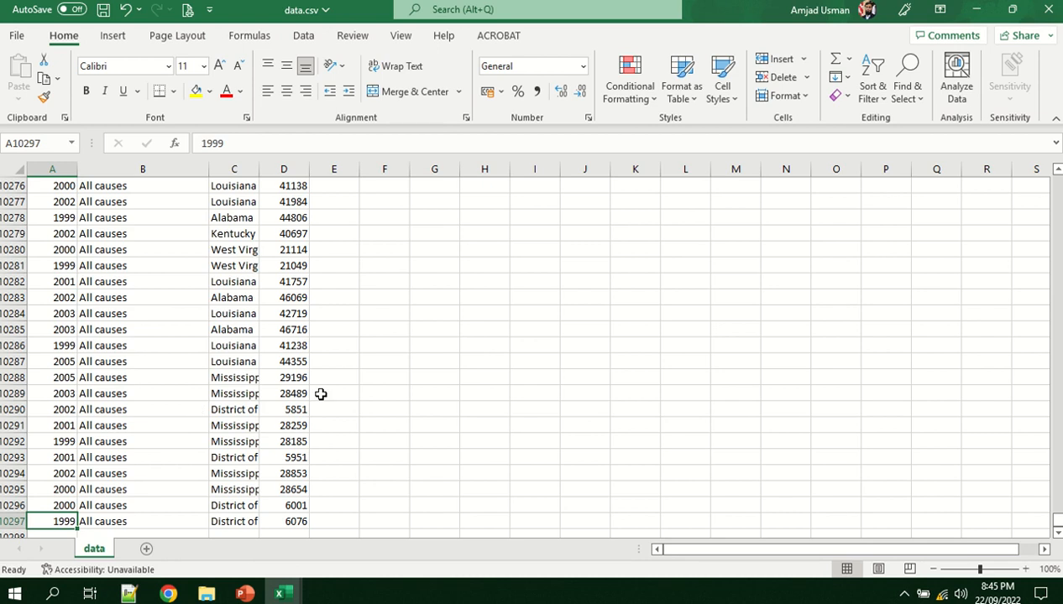
pyautogui.moveTo(1056, 520); pyautogui.dragTo(1058, 174)
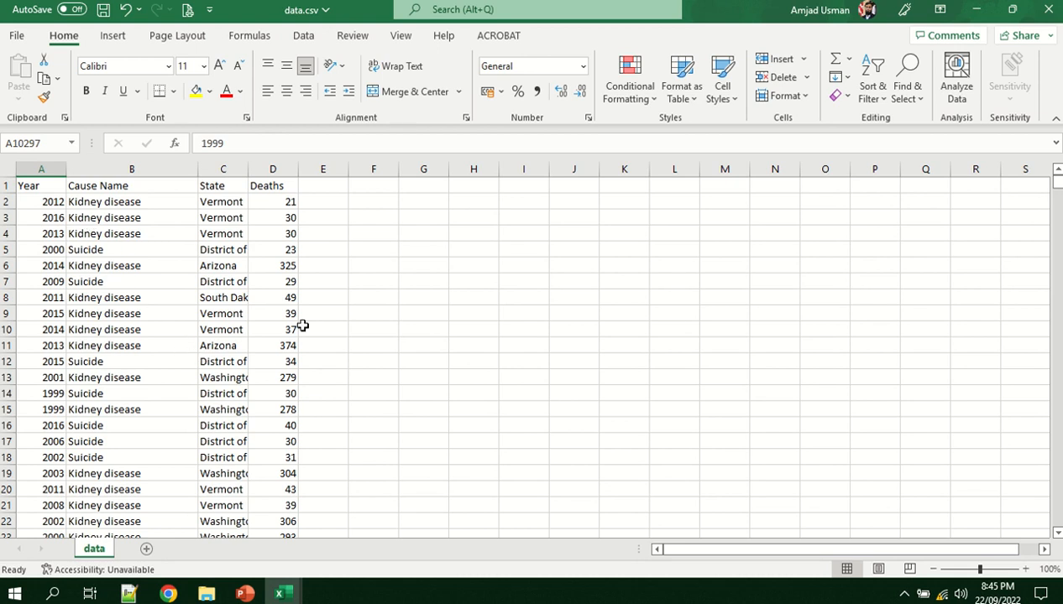
# Close data.csv and bring up the blank workbook Lab02-NCHS-data-analysis.xlsx
pyautogui.click(1048, 9)
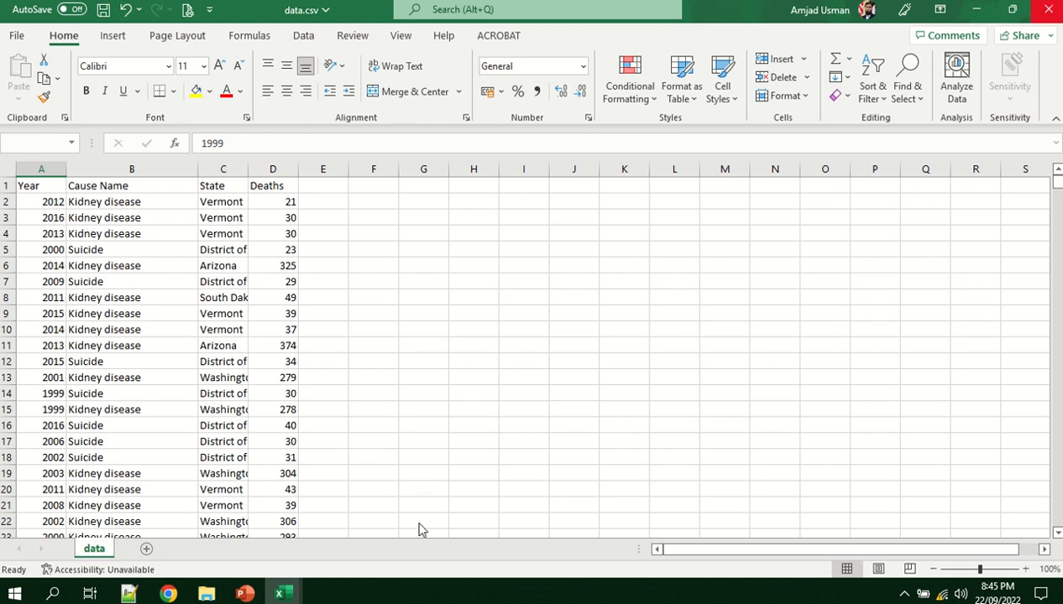
pyautogui.click(527, 312)
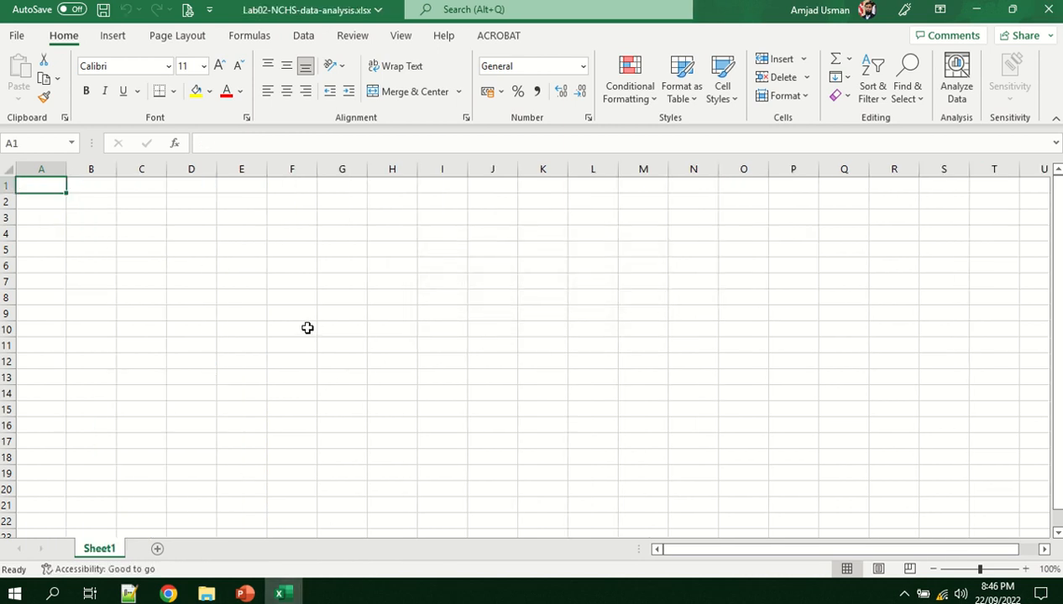
# Start a text/CSV data import and choose data.csv from the Lab 02 folder as the source
pyautogui.click(304, 38)
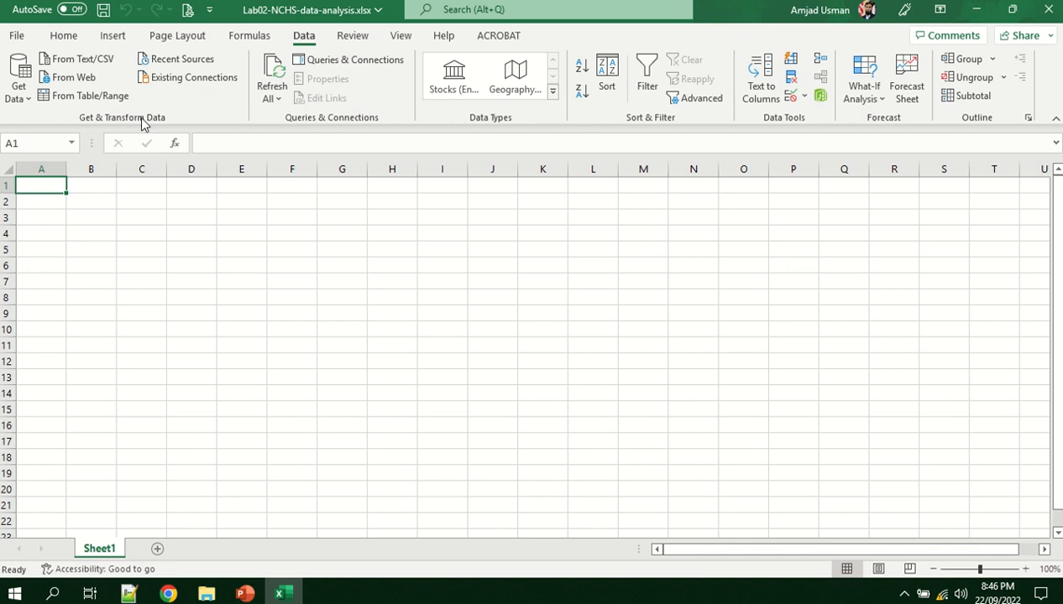
pyautogui.click(23, 99)
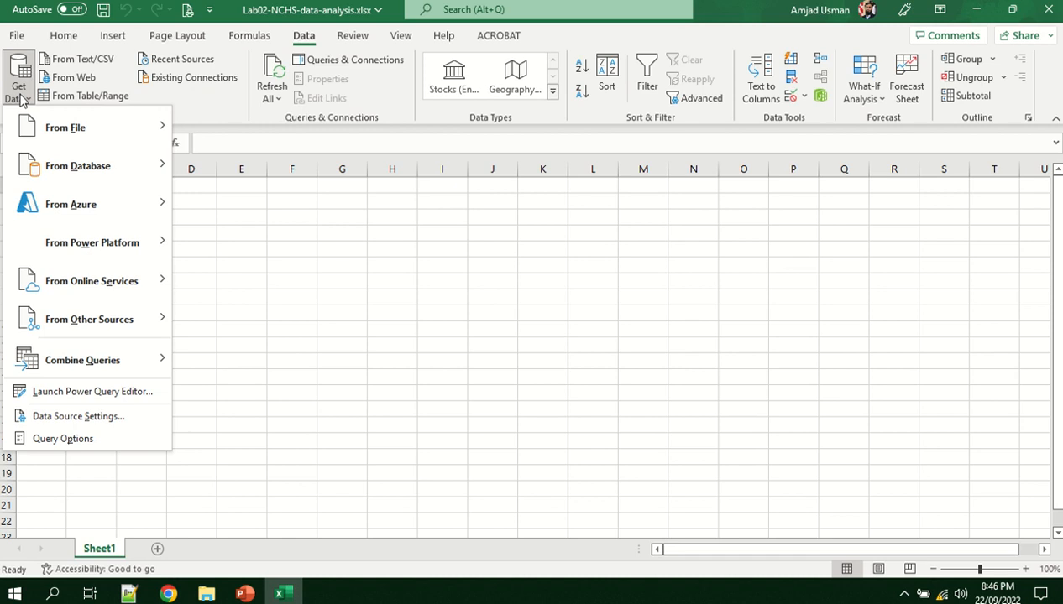
pyautogui.moveTo(67, 329)
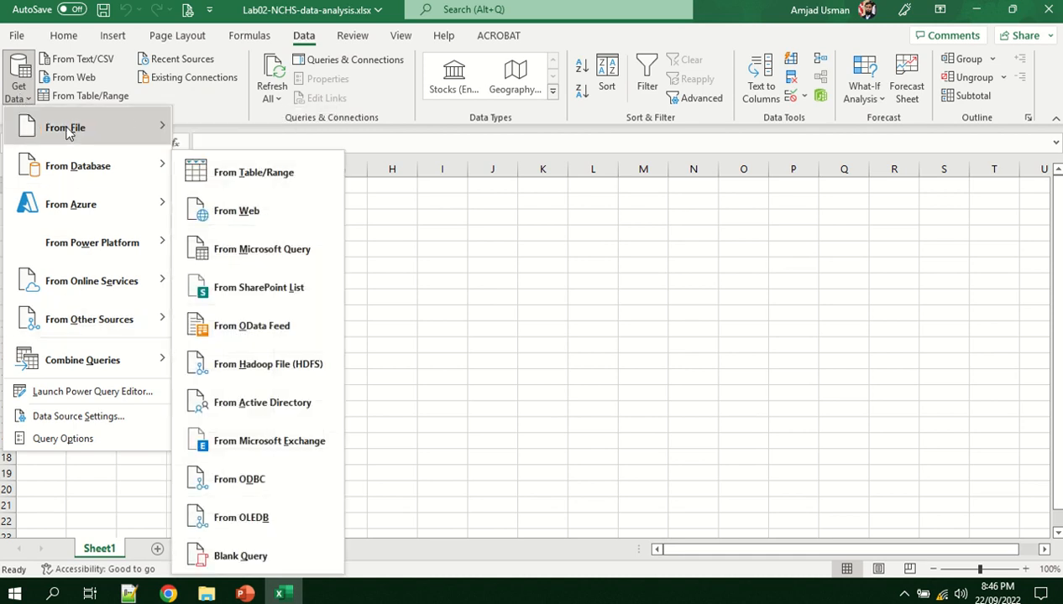
pyautogui.moveTo(71, 134)
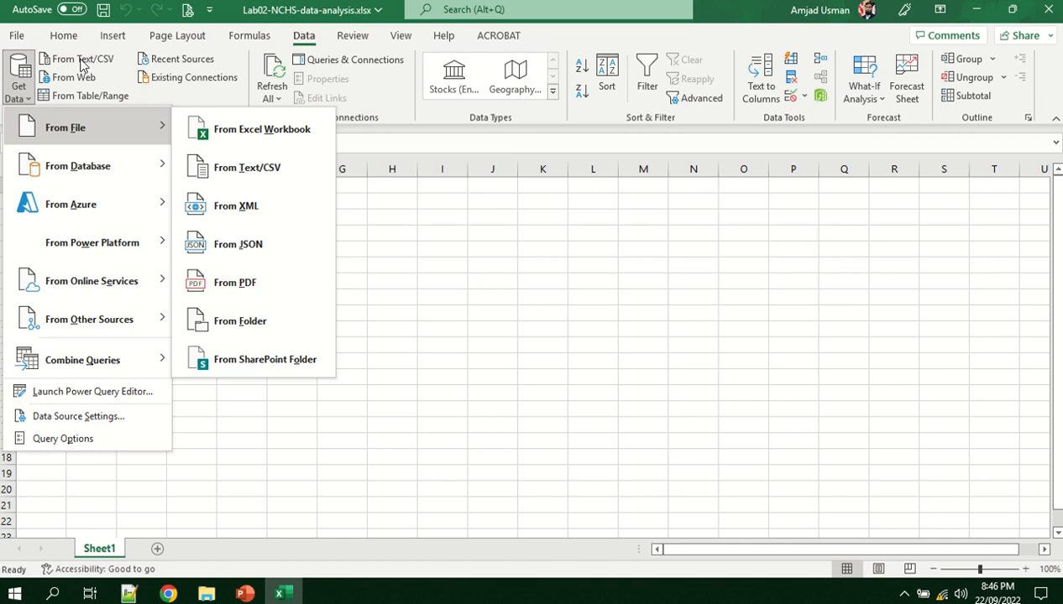
pyautogui.click(241, 171)
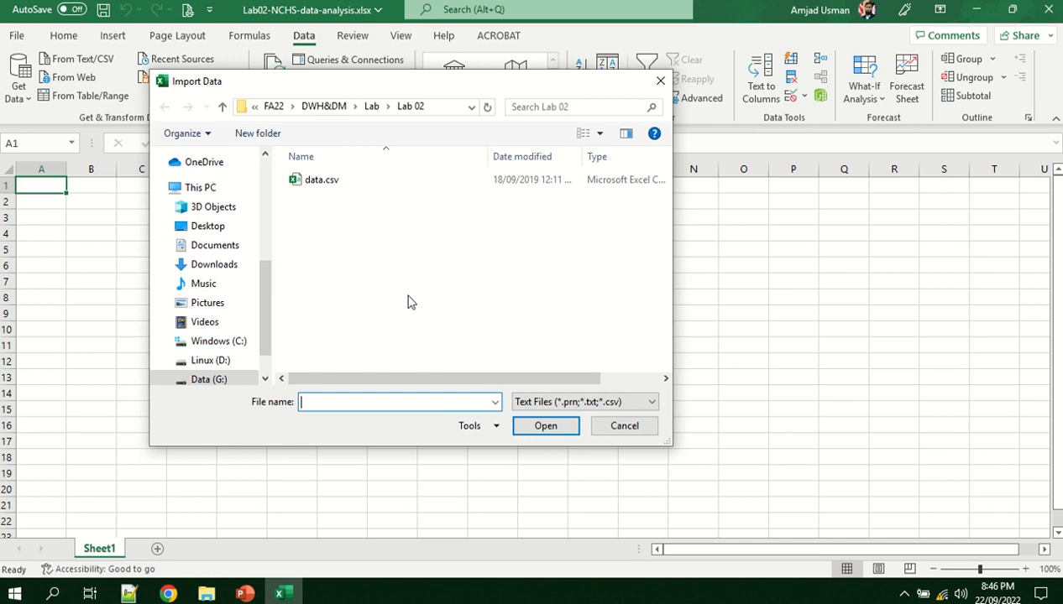
pyautogui.moveTo(301, 88); pyautogui.dragTo(316, 116)
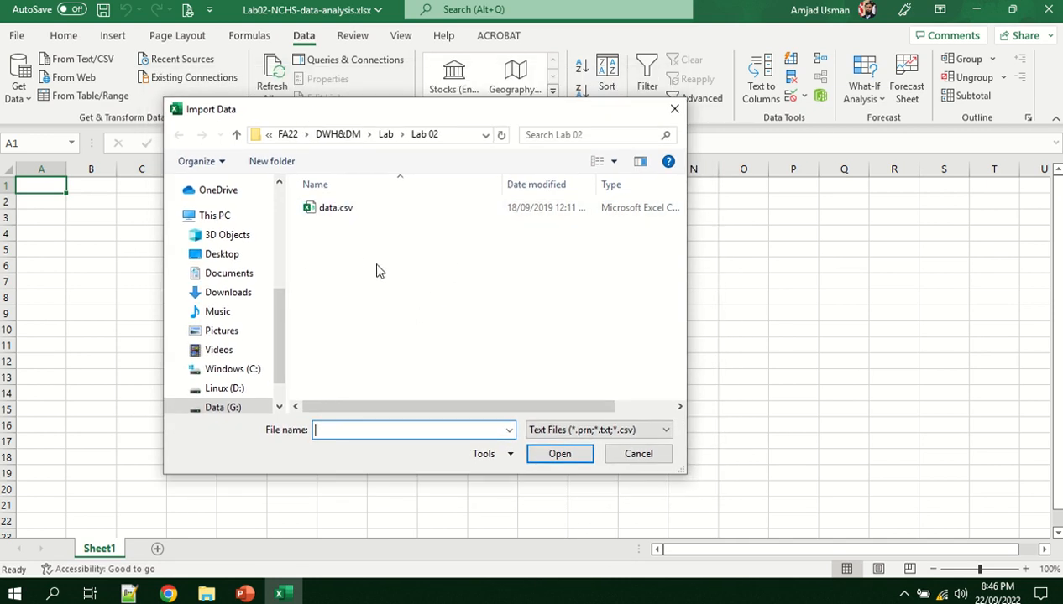
pyautogui.click(321, 212)
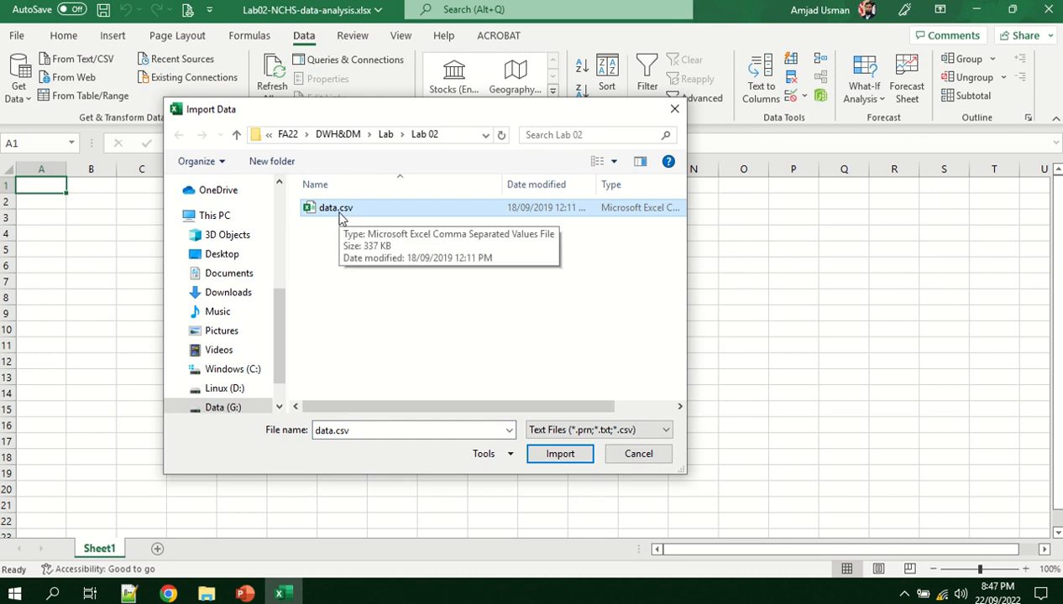
pyautogui.click(561, 455)
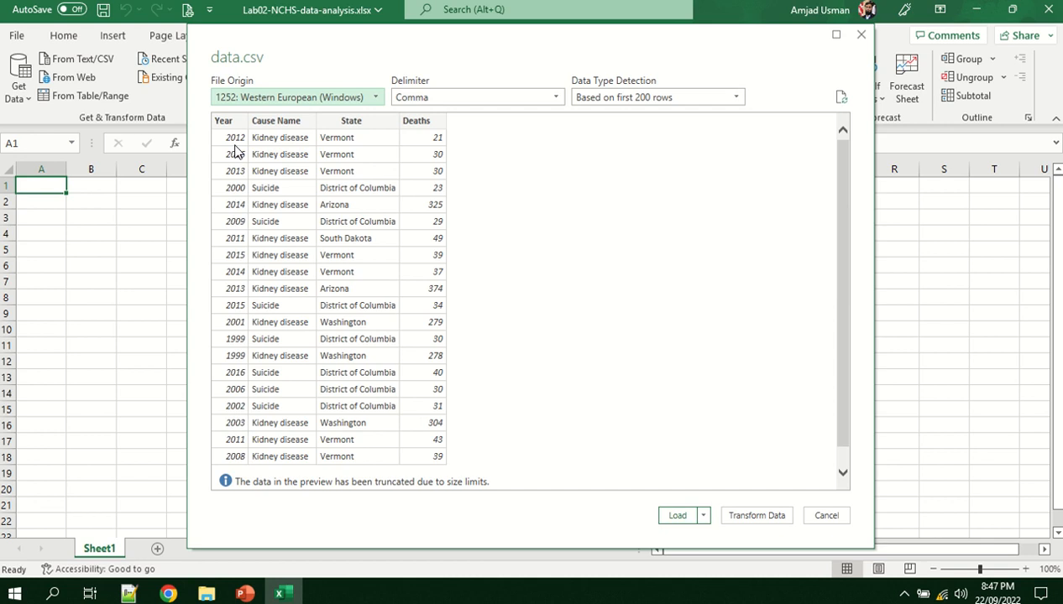
# Keep Comma as the delimiter and load the CSV data into the workbook as a table
pyautogui.click(447, 101)
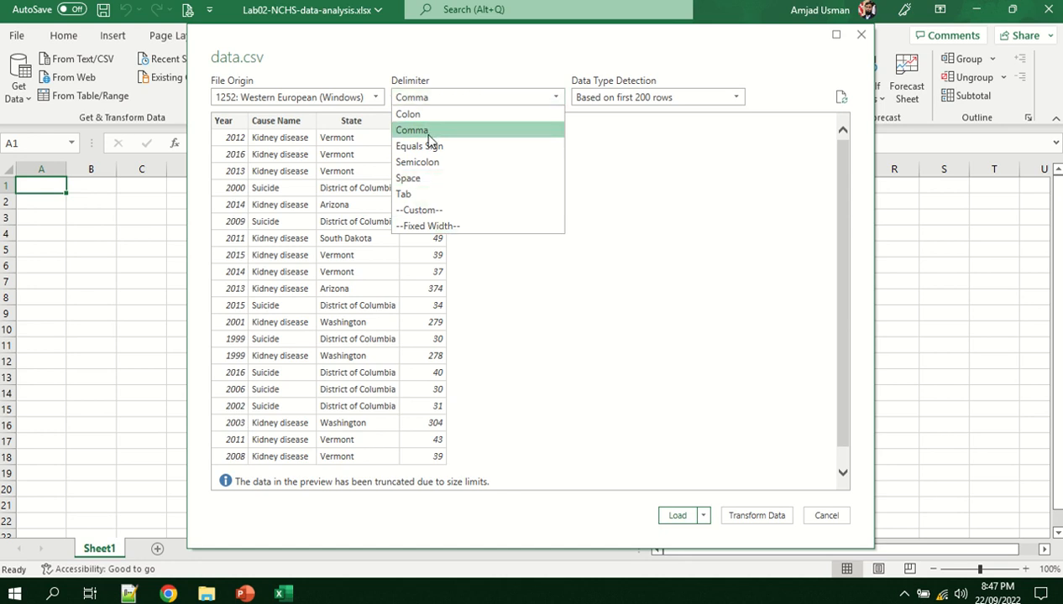
pyautogui.click(426, 132)
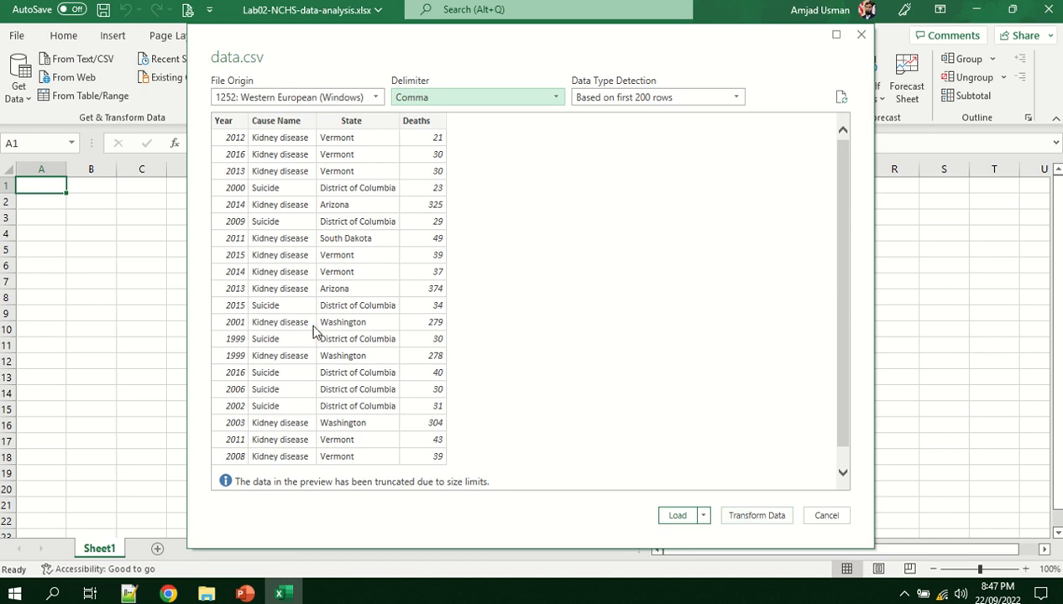
pyautogui.click(679, 517)
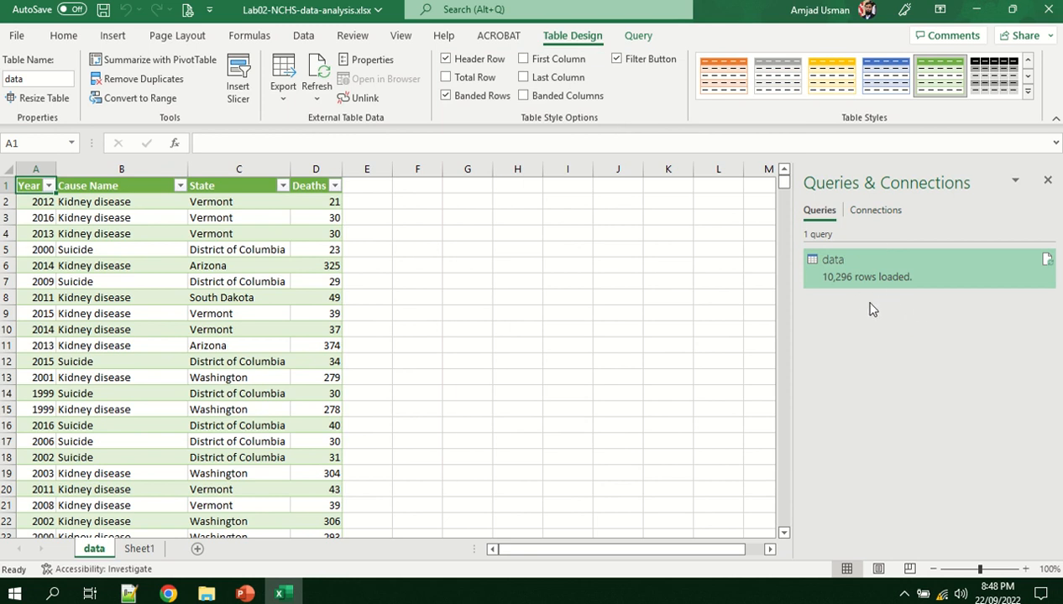
# Look over the data query's preview details, then close the preview and the Queries & Connections pane
pyautogui.moveTo(836, 289)
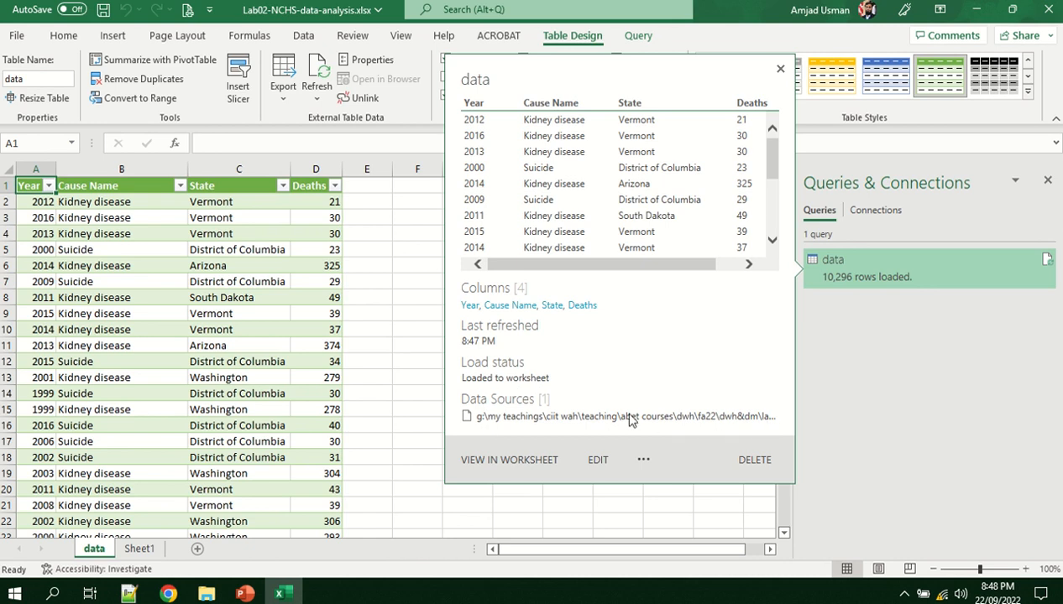
pyautogui.click(781, 70)
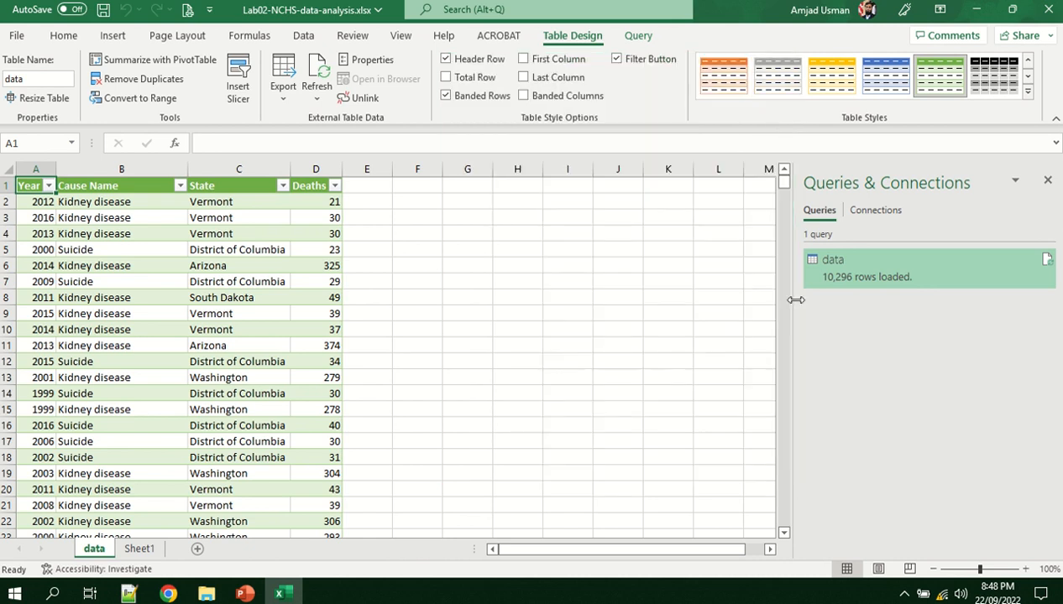
pyautogui.click(1048, 182)
pyautogui.click(149, 250)
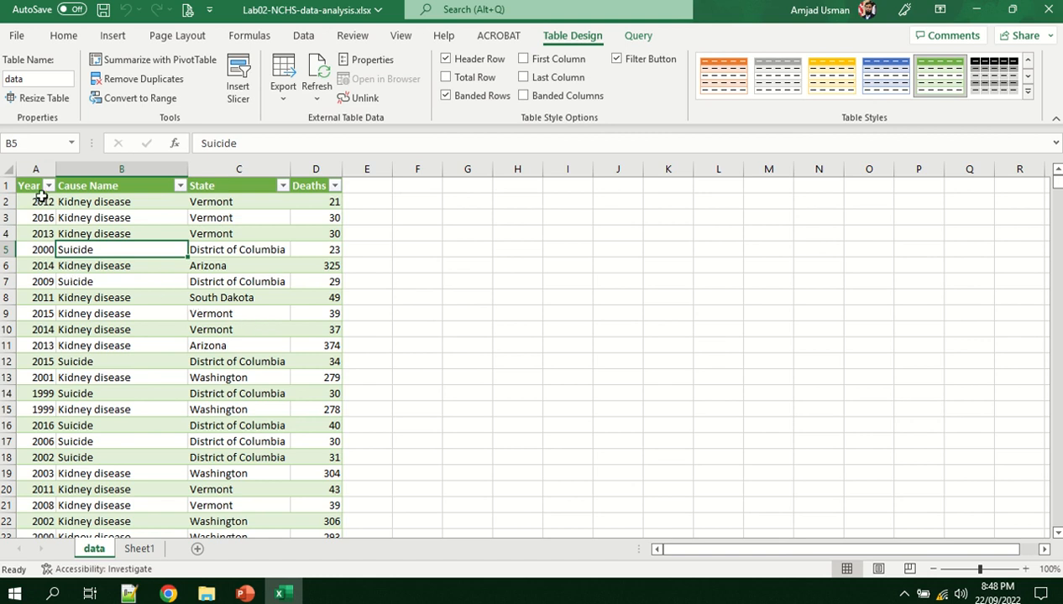
# Copy columns A to D of the data sheet and paste them as values only into Sheet1 from cell A1
pyautogui.moveTo(35, 170)
pyautogui.mouseDown()
pyautogui.moveTo(310, 171)
pyautogui.moveTo(47, 166)
pyautogui.mouseUp()
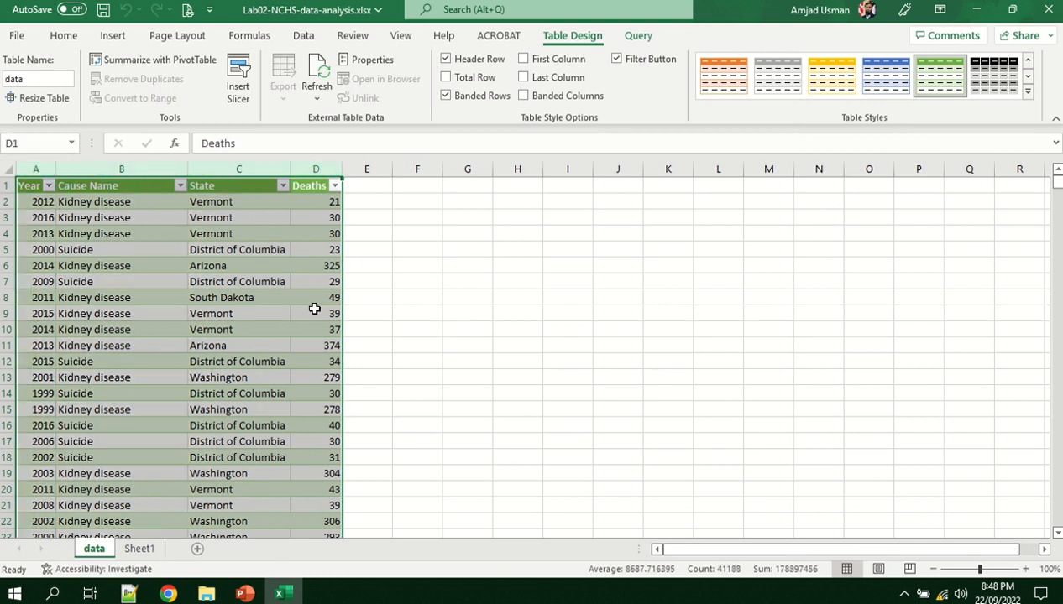
pyautogui.hotkey('ctrl', 'c')
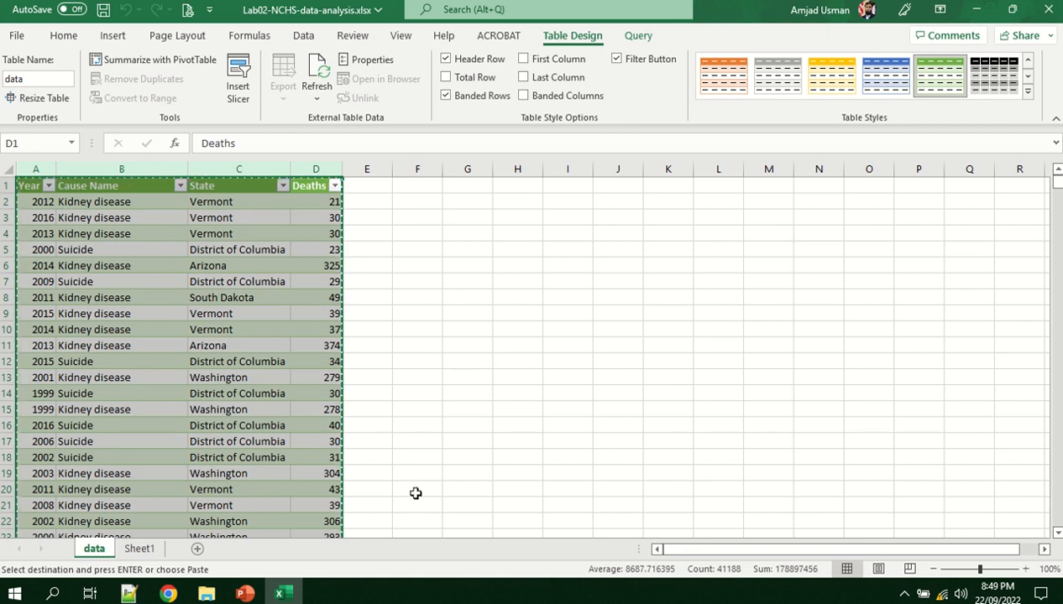
pyautogui.click(139, 549)
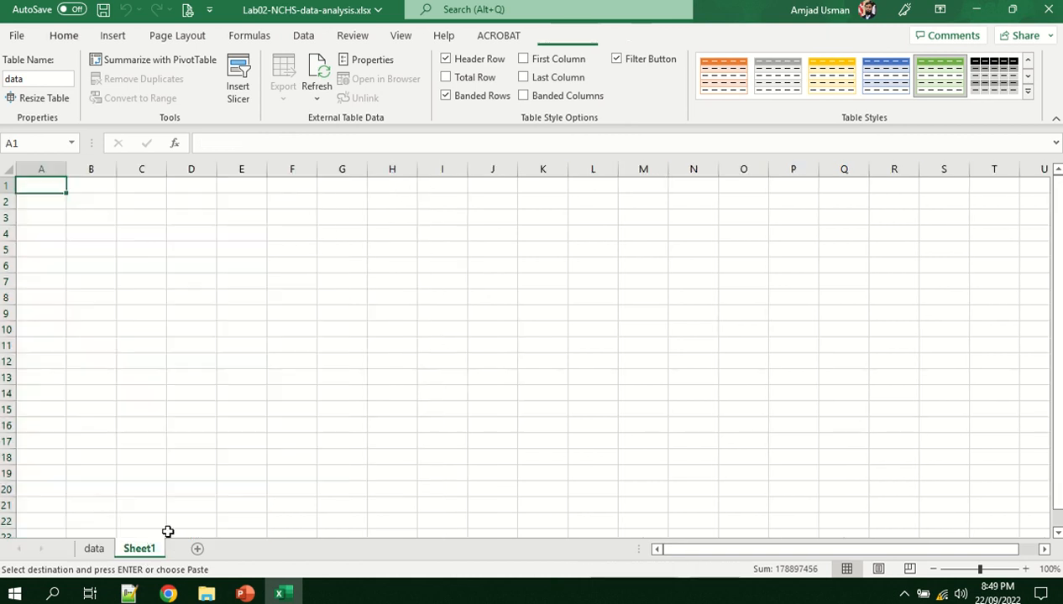
pyautogui.rightClick(41, 184)
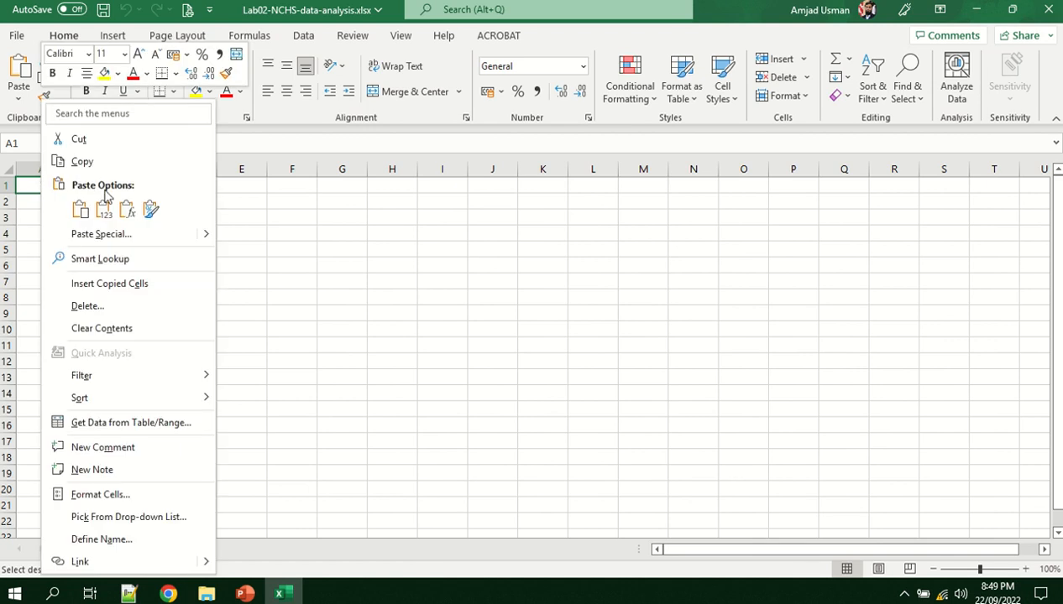
pyautogui.click(102, 210)
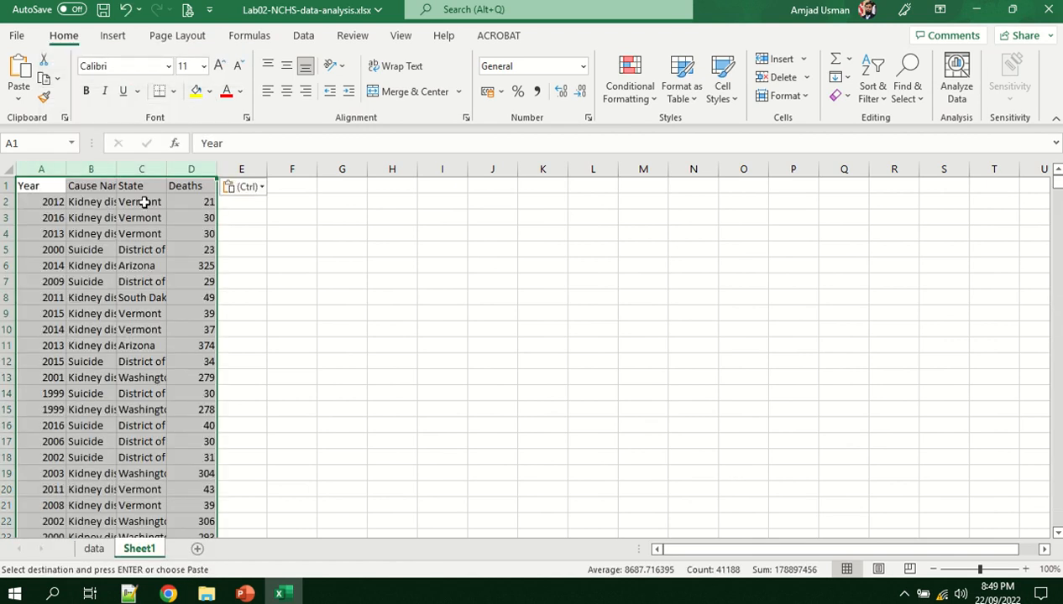
# Fit the pasted columns A to D on Sheet1 to their contents and widen the Year column
pyautogui.doubleClick(117, 172)
pyautogui.click(262, 283)
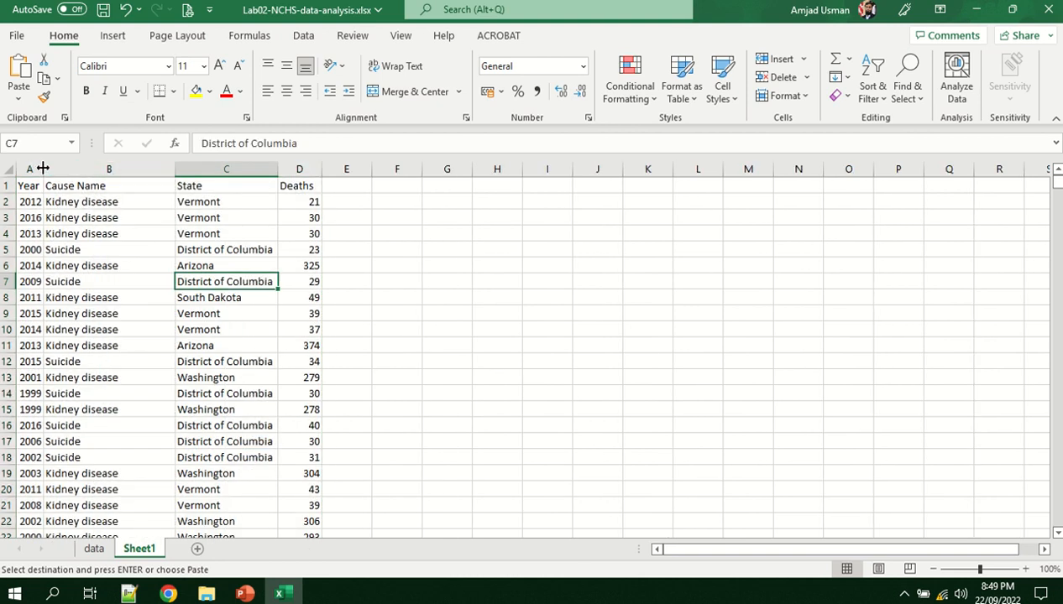
pyautogui.moveTo(42, 166); pyautogui.dragTo(81, 169)
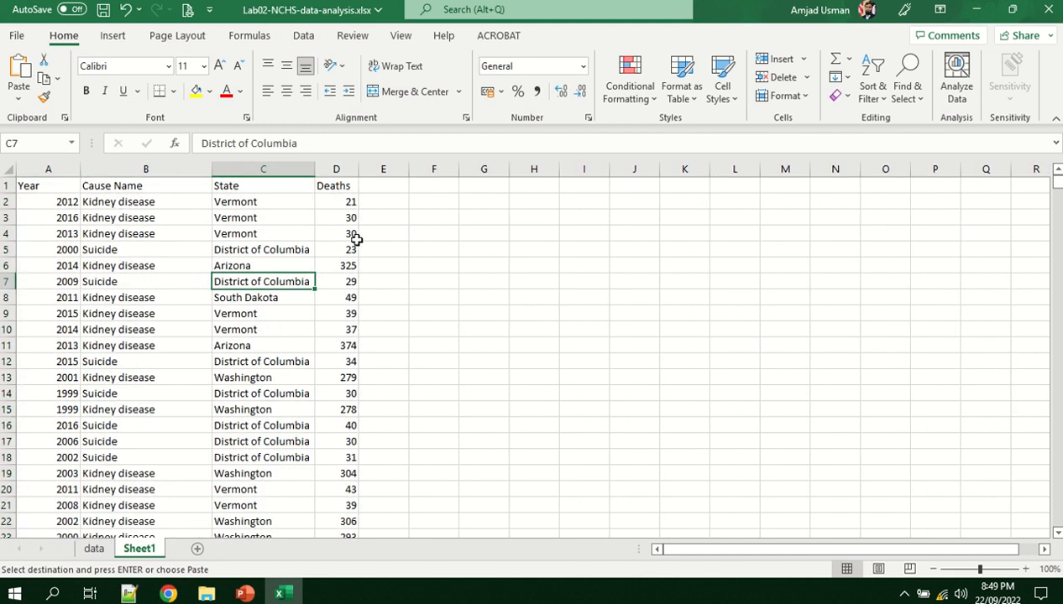
# Check the Year, Cause Name and State headers on Sheet1, then go back to the data sheet
pyautogui.click(52, 180)
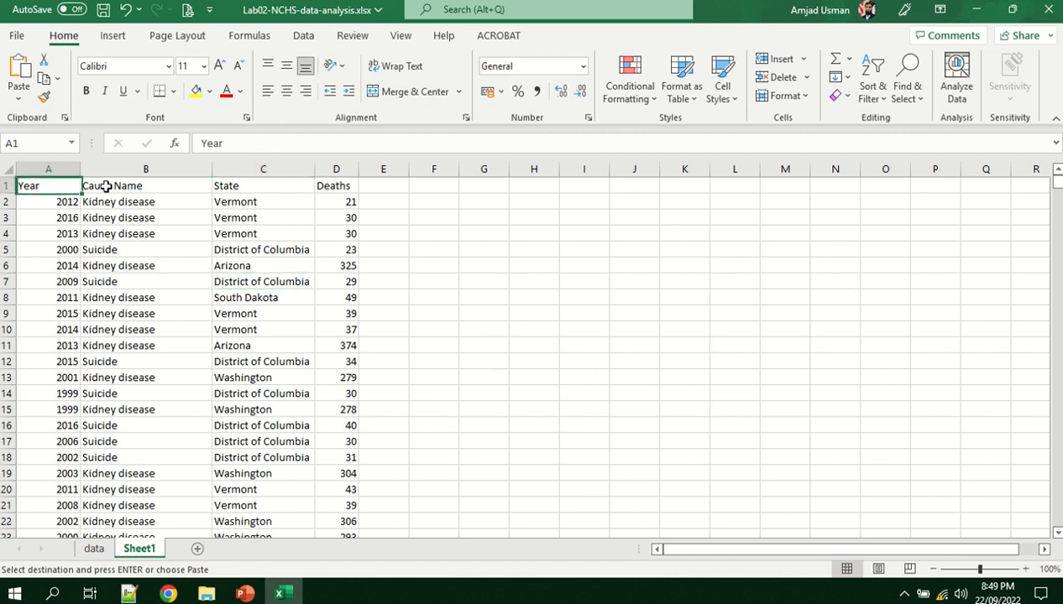
pyautogui.click(104, 183)
pyautogui.moveTo(209, 187); pyautogui.dragTo(239, 198)
pyautogui.click(94, 550)
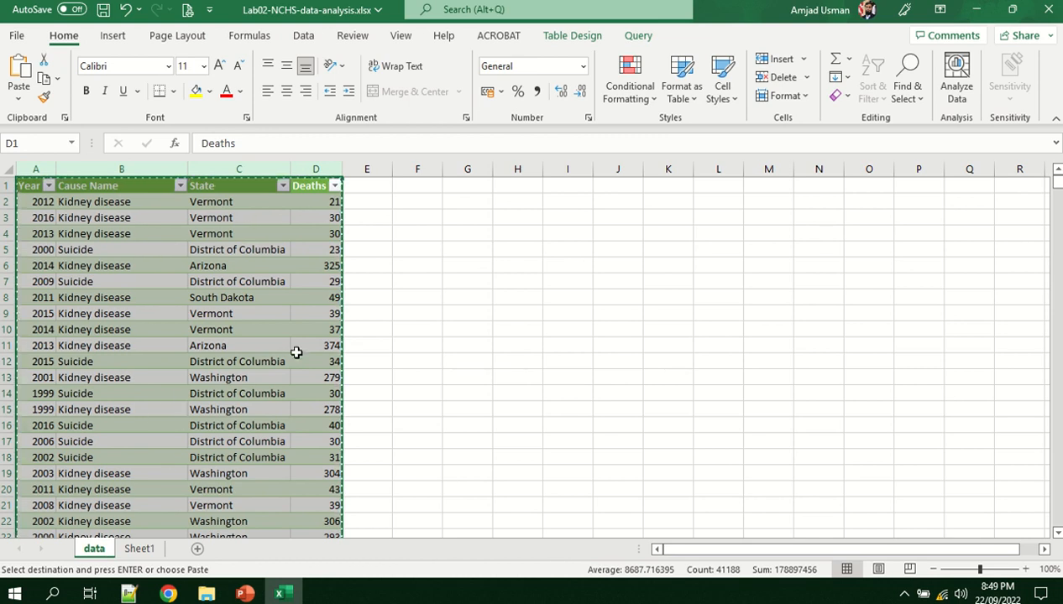
# Cancel the pending copy, compare Sheet1 with the data sheet, and look over the data table's rows
pyautogui.press('Escape')
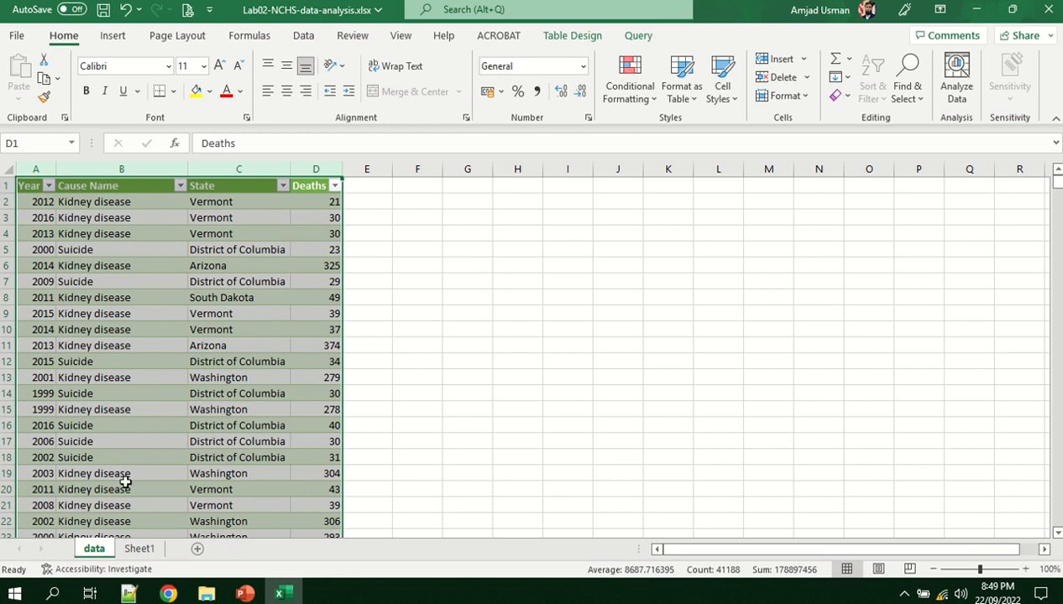
pyautogui.click(137, 550)
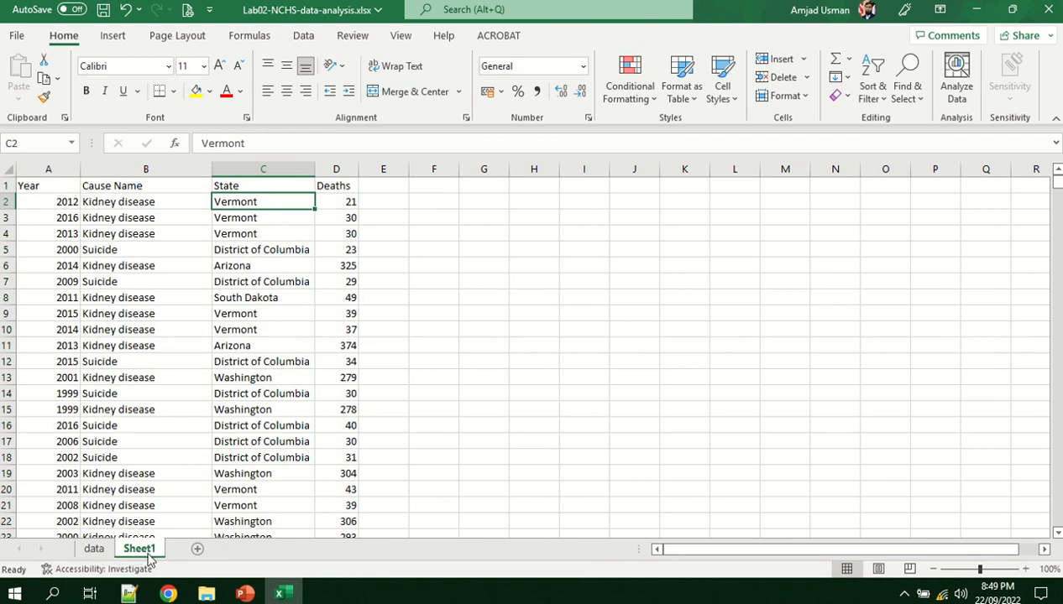
pyautogui.click(94, 554)
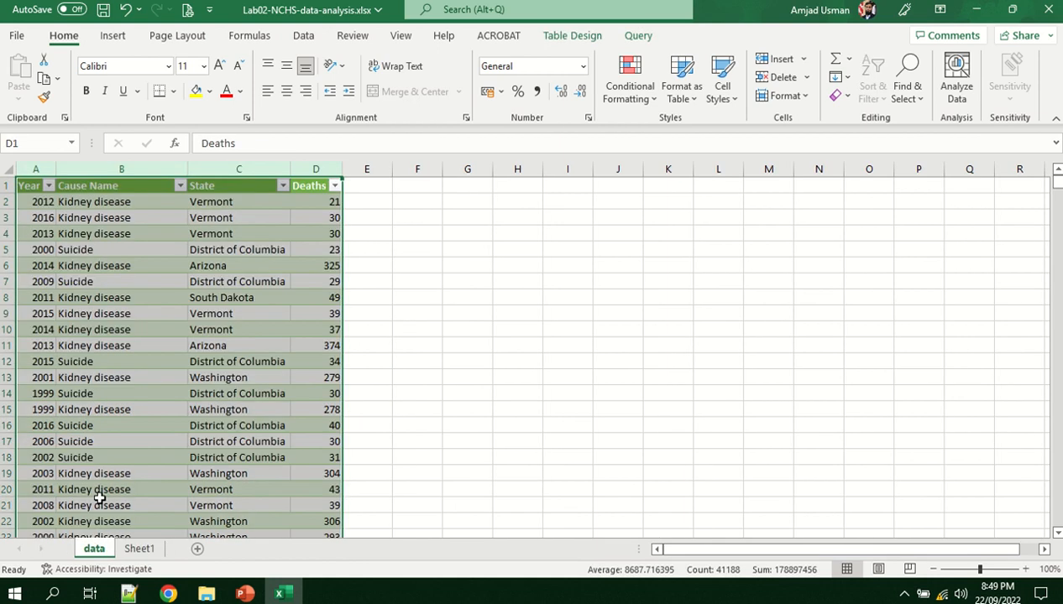
pyautogui.click(454, 312)
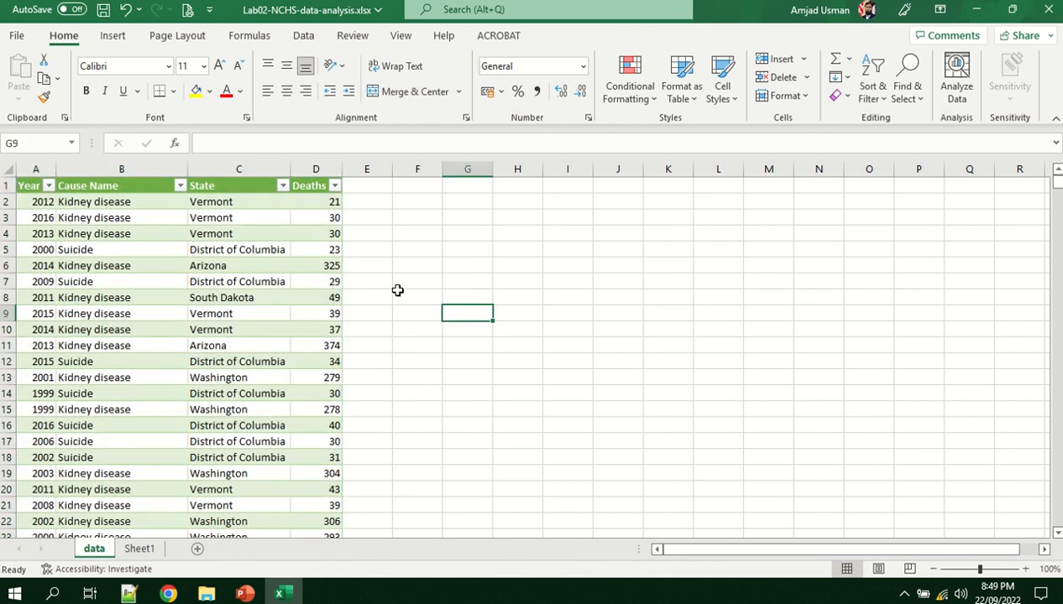
pyautogui.scroll(-5, 31, 350)
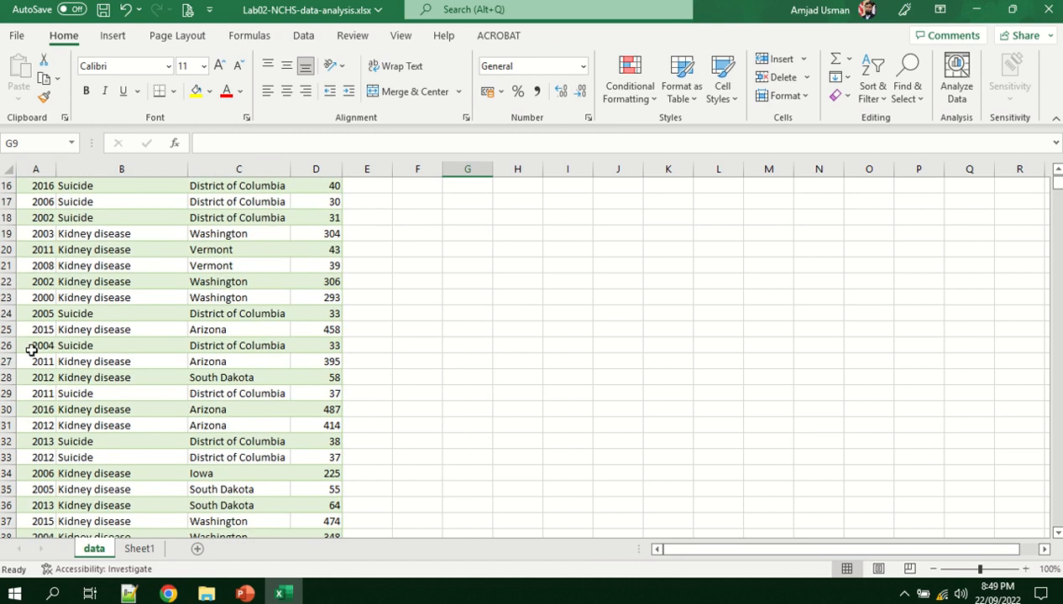
pyautogui.scroll(5, 31, 349)
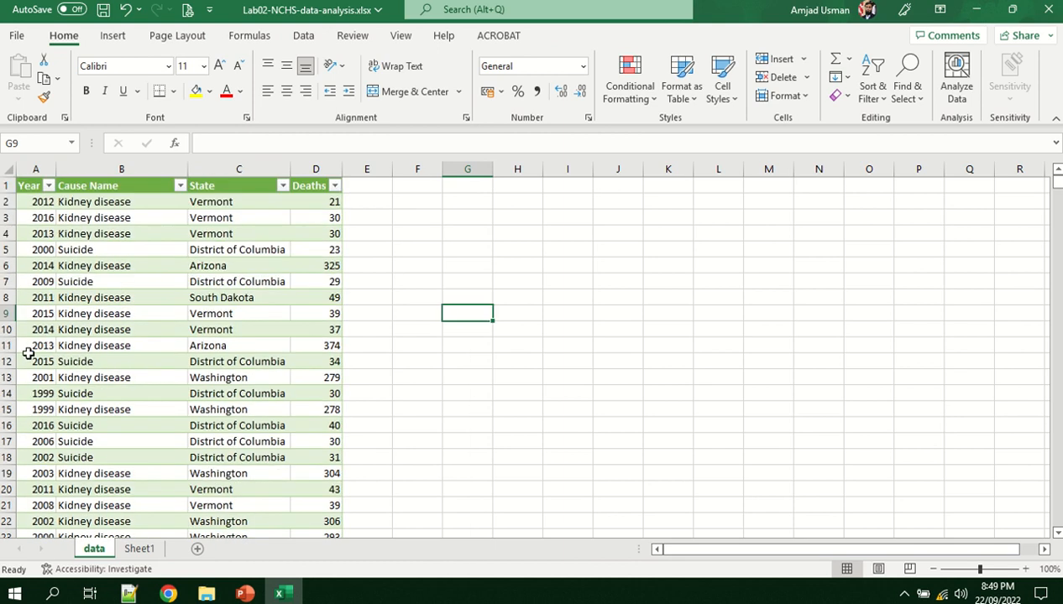
# Sort the whole data table by Year on cell values, smallest to largest, using a custom sort
pyautogui.click(72, 142)
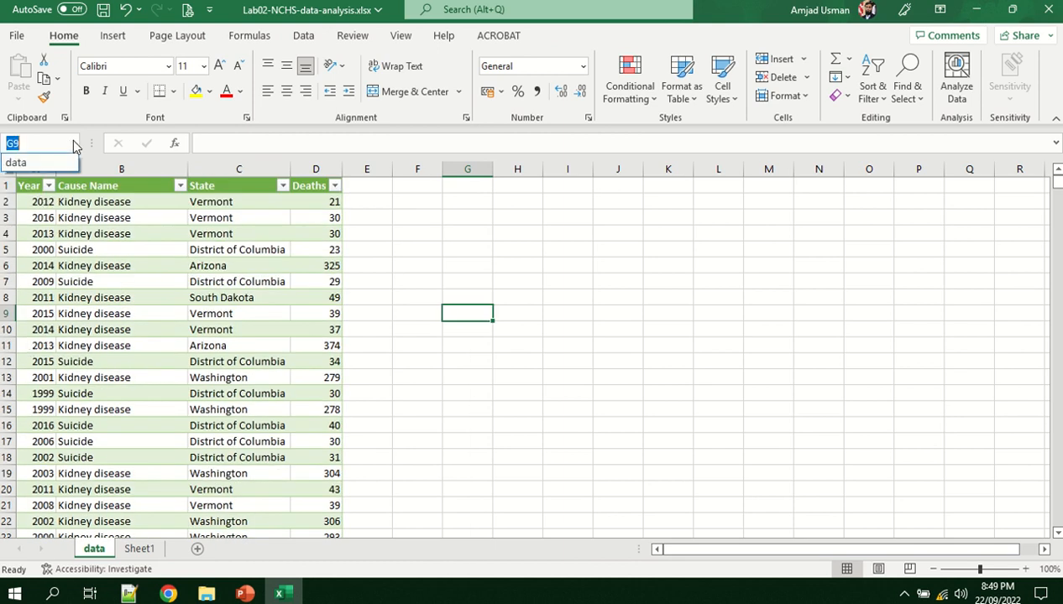
pyautogui.click(25, 164)
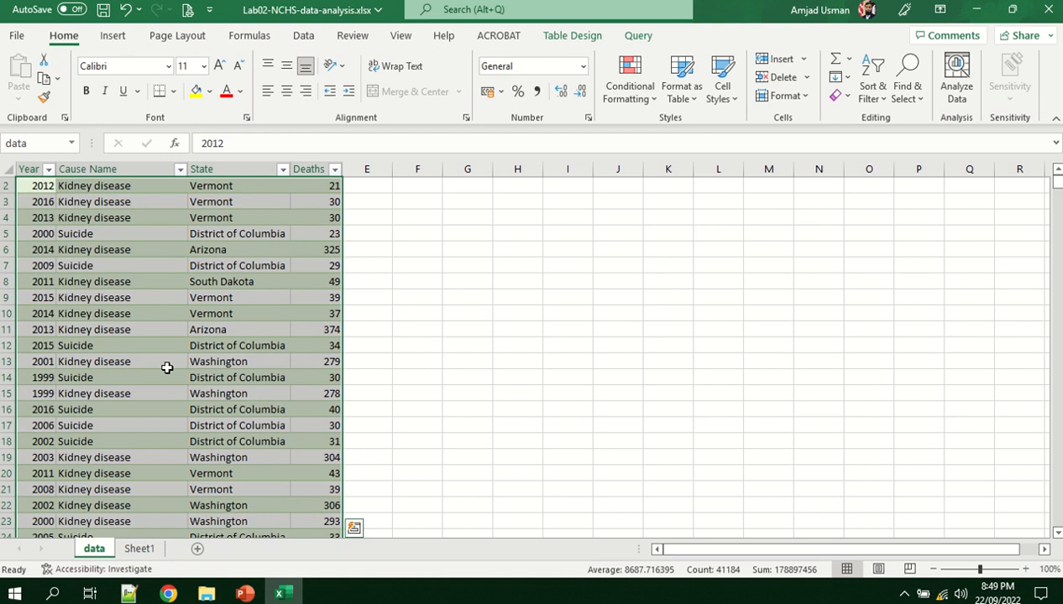
pyautogui.click(877, 98)
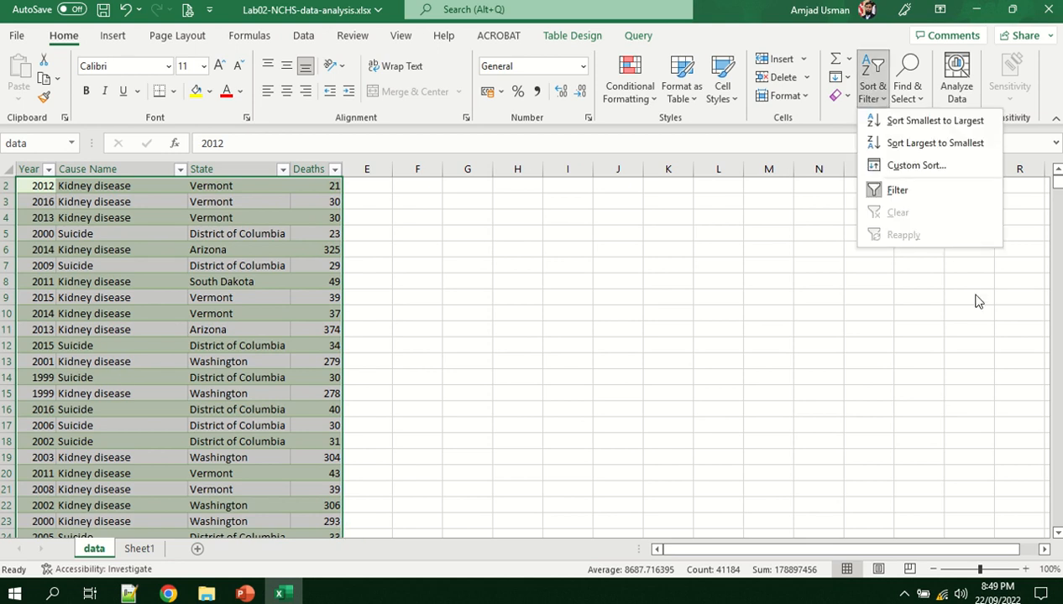
pyautogui.click(914, 164)
pyautogui.moveTo(544, 292); pyautogui.dragTo(570, 227)
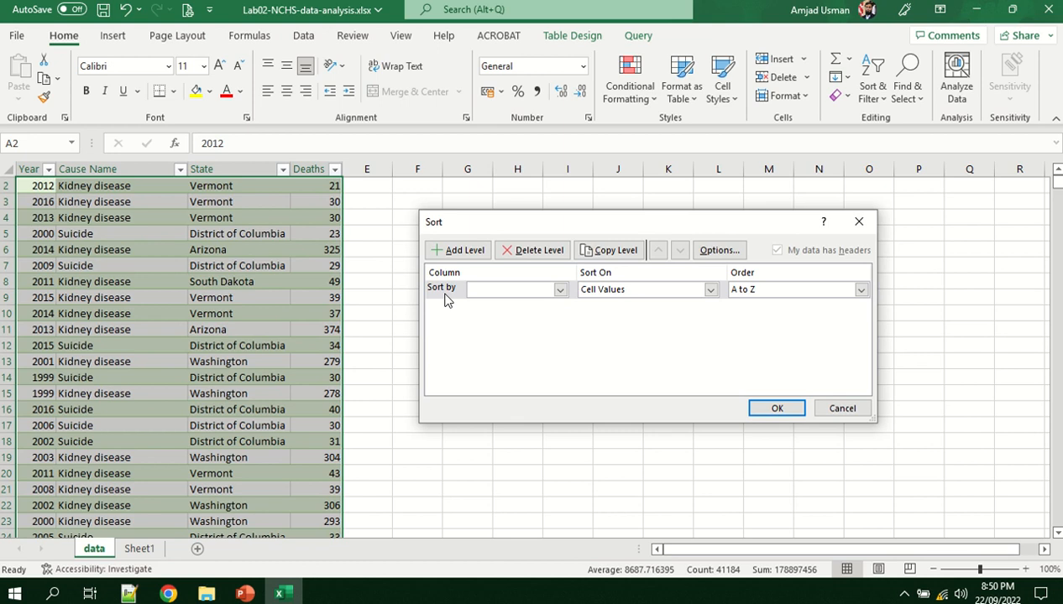
pyautogui.click(560, 288)
pyautogui.click(475, 303)
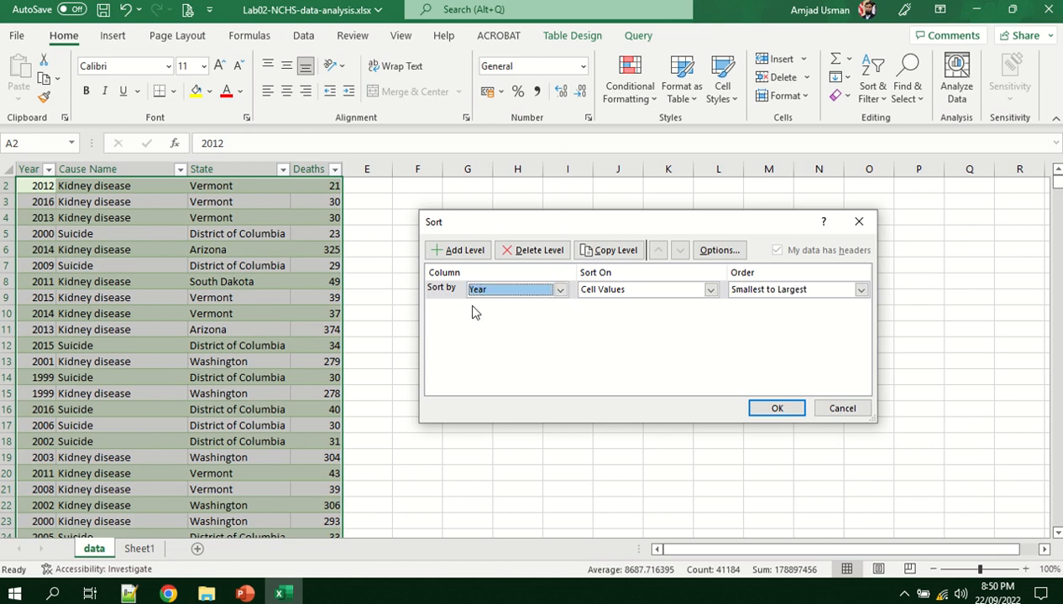
pyautogui.click(774, 409)
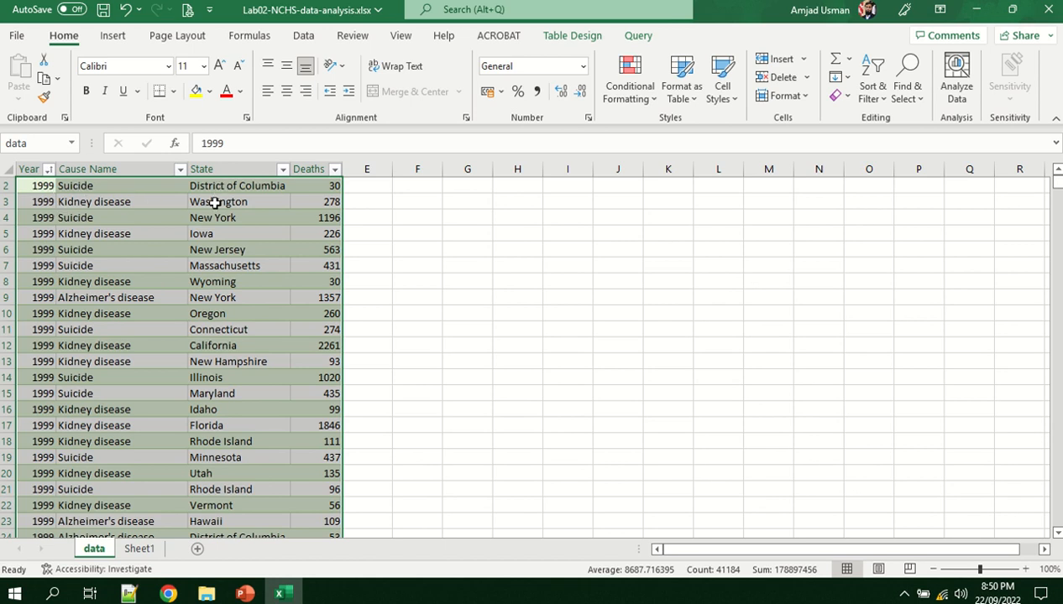
pyautogui.click(502, 294)
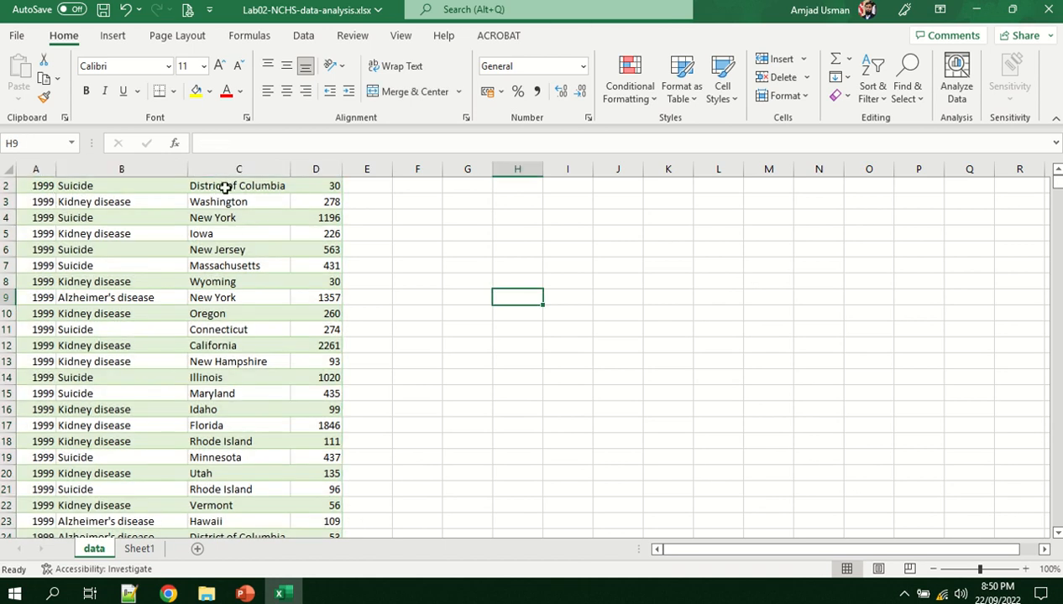
pyautogui.scroll(1, 412, 339)
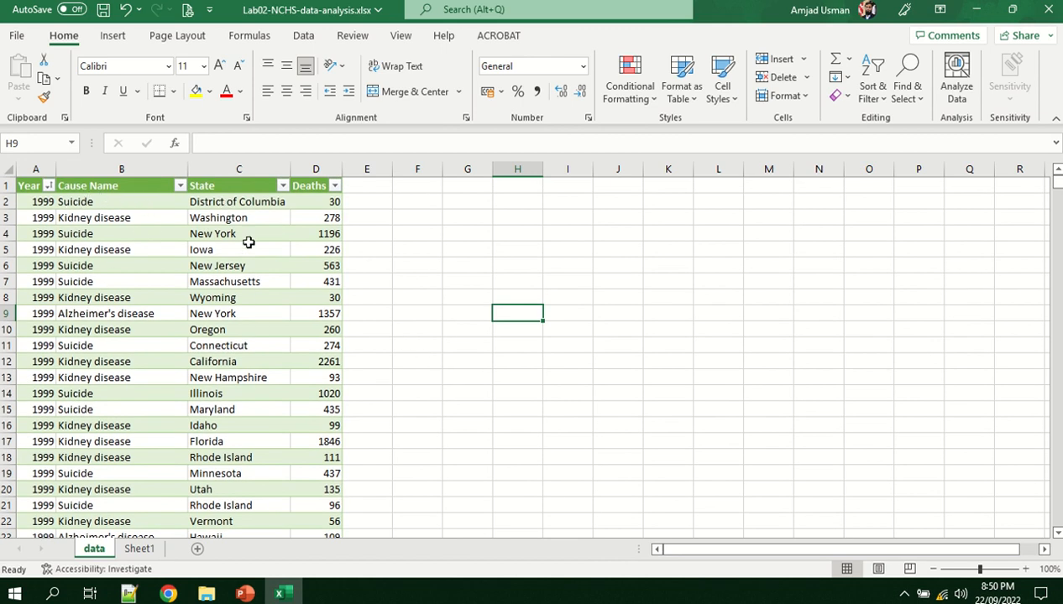
# Add a second sort level by Cause Name, A to Z, to the data table's custom sort and apply it
pyautogui.click(72, 143)
pyautogui.click(34, 159)
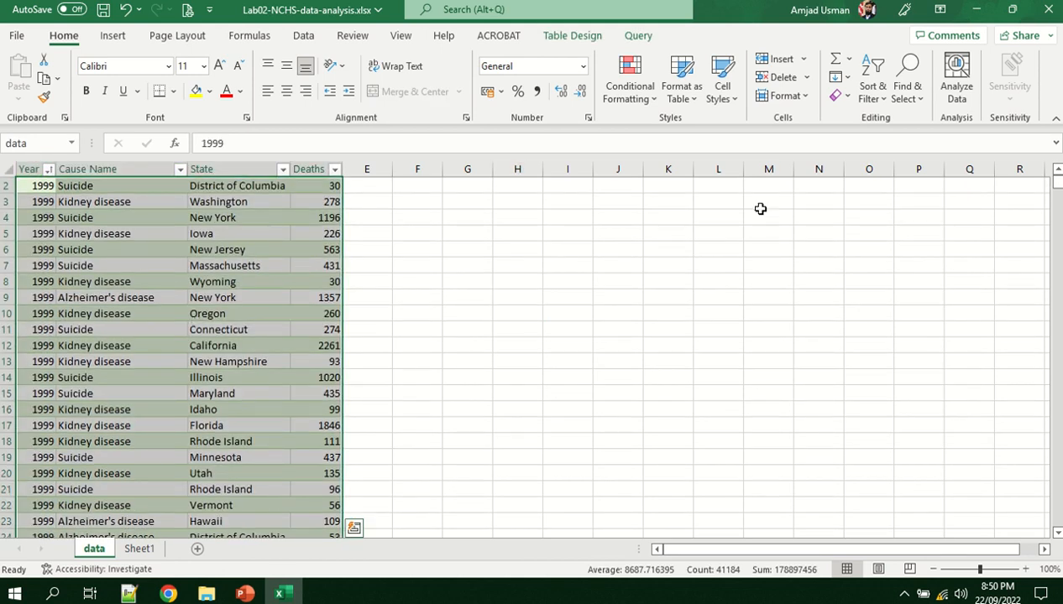
pyautogui.click(872, 99)
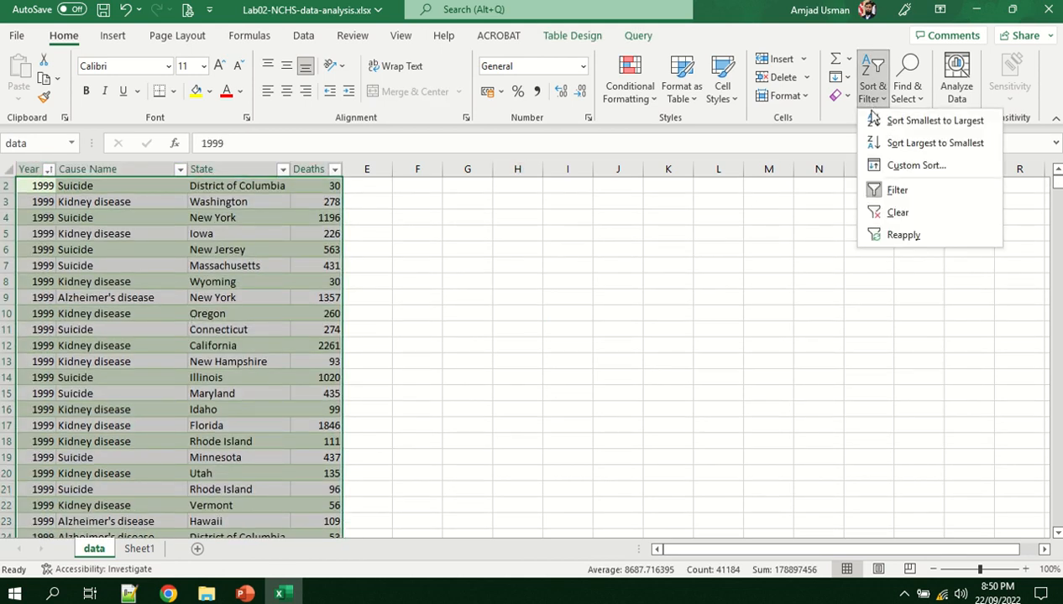
pyautogui.click(892, 167)
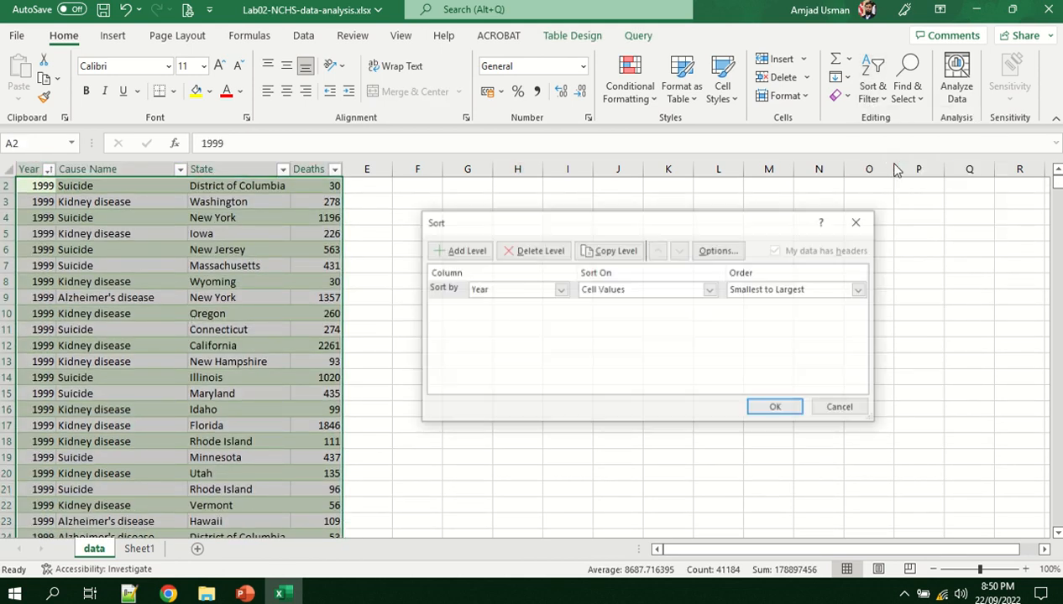
pyautogui.click(468, 257)
pyautogui.click(558, 308)
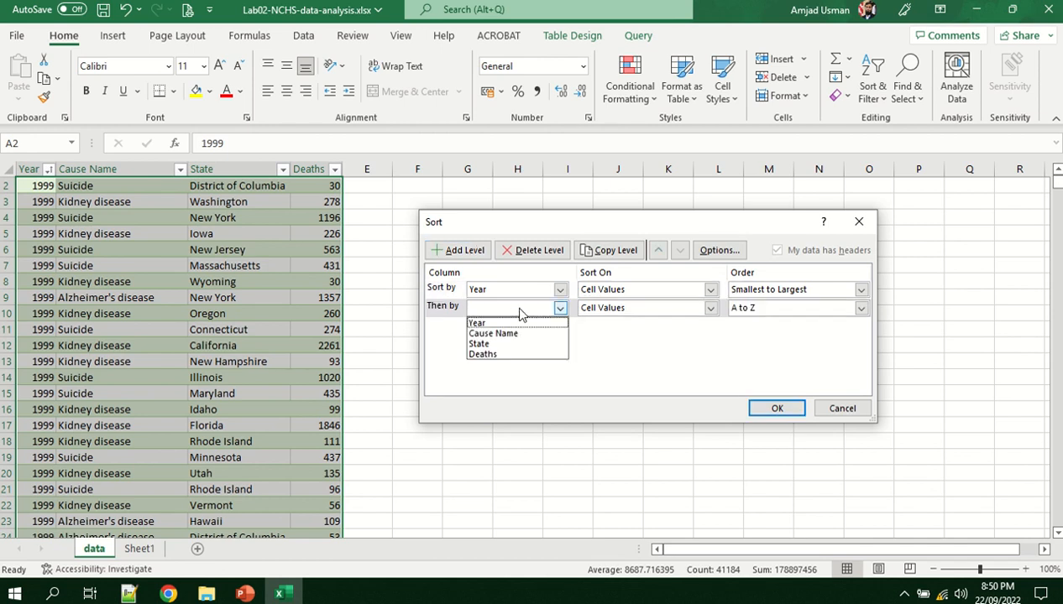
pyautogui.click(485, 344)
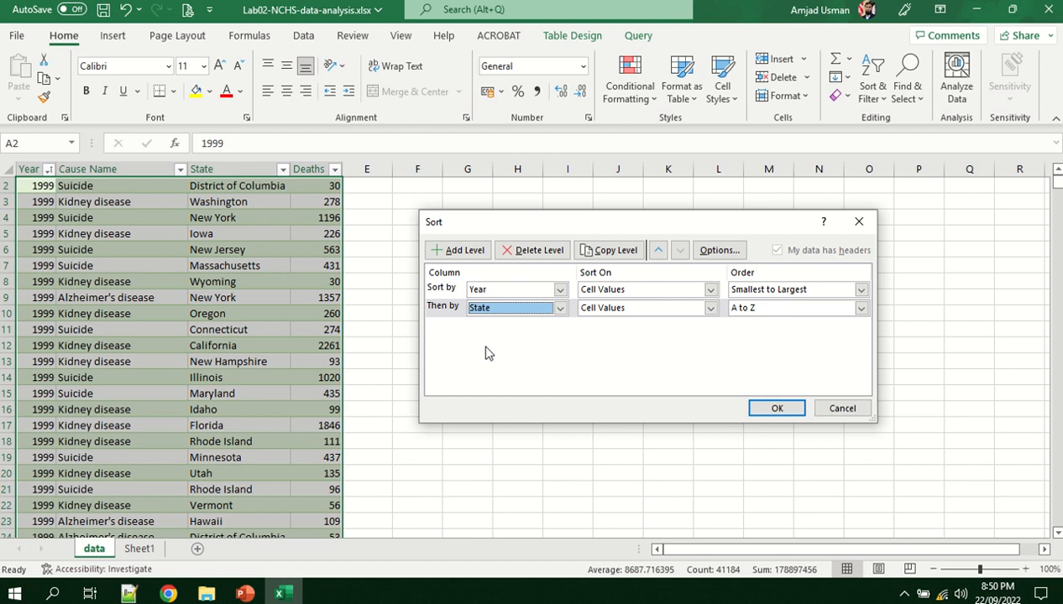
pyautogui.click(508, 308)
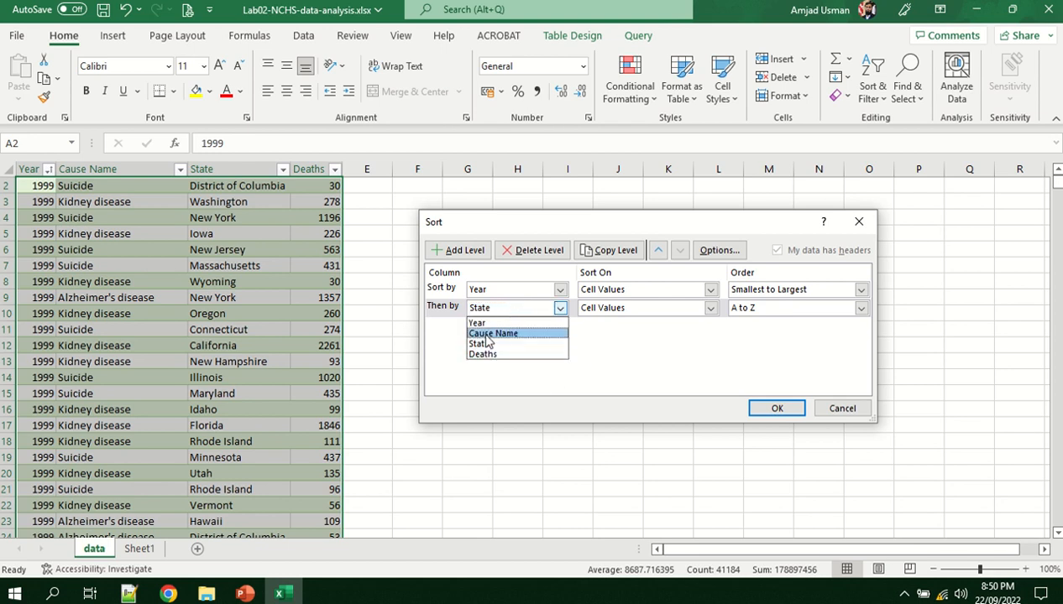
pyautogui.click(486, 336)
pyautogui.click(774, 410)
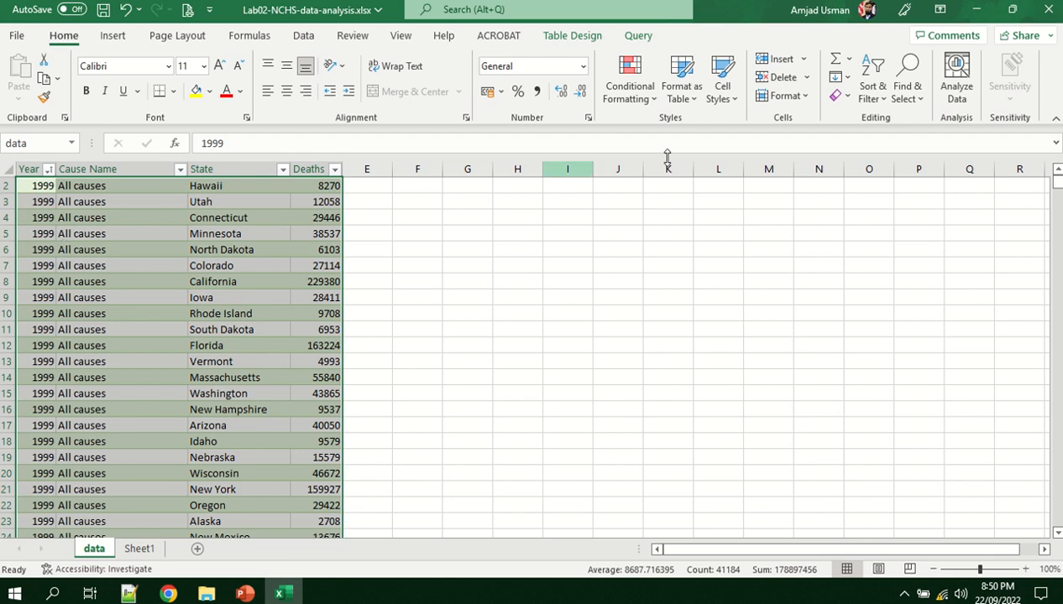
# Change the data table's second sort level to State, A to Z, keeping Year as the first level
pyautogui.click(871, 92)
pyautogui.click(908, 167)
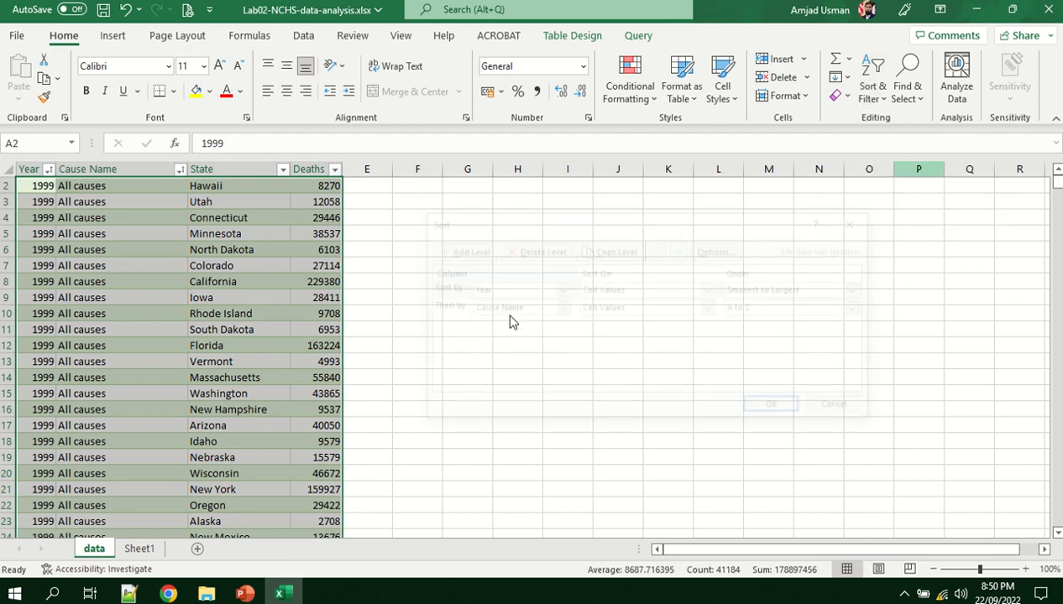
pyautogui.click(494, 309)
pyautogui.click(481, 344)
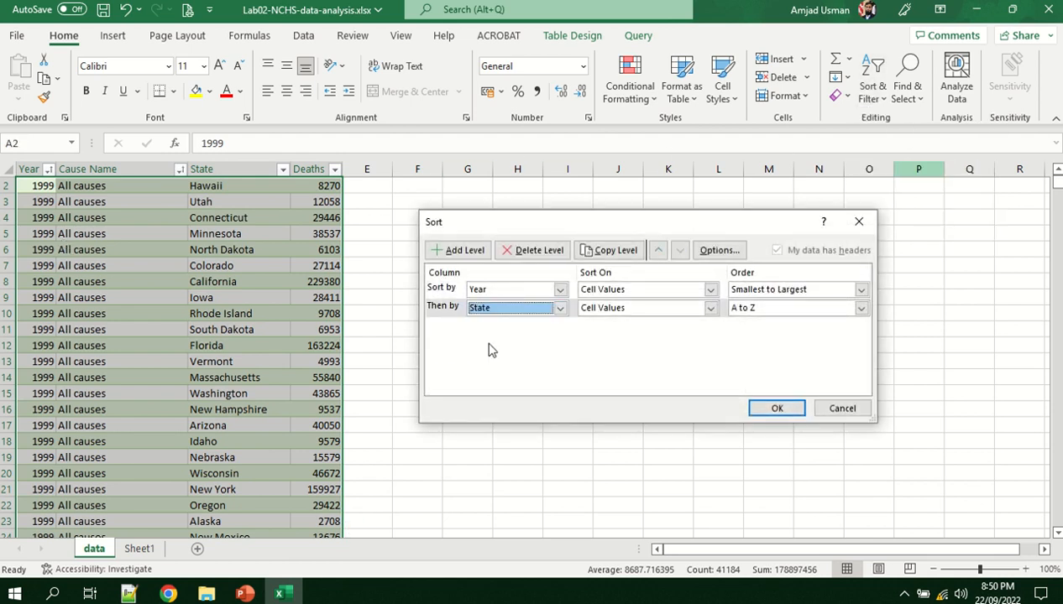
pyautogui.click(774, 409)
pyautogui.click(568, 410)
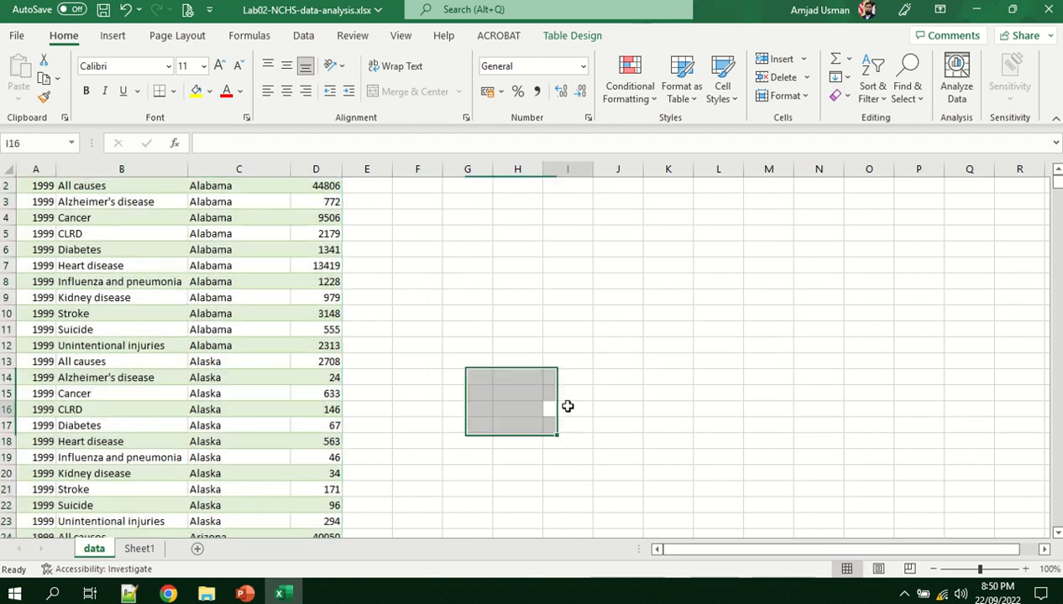
pyautogui.scroll(1, 237, 385)
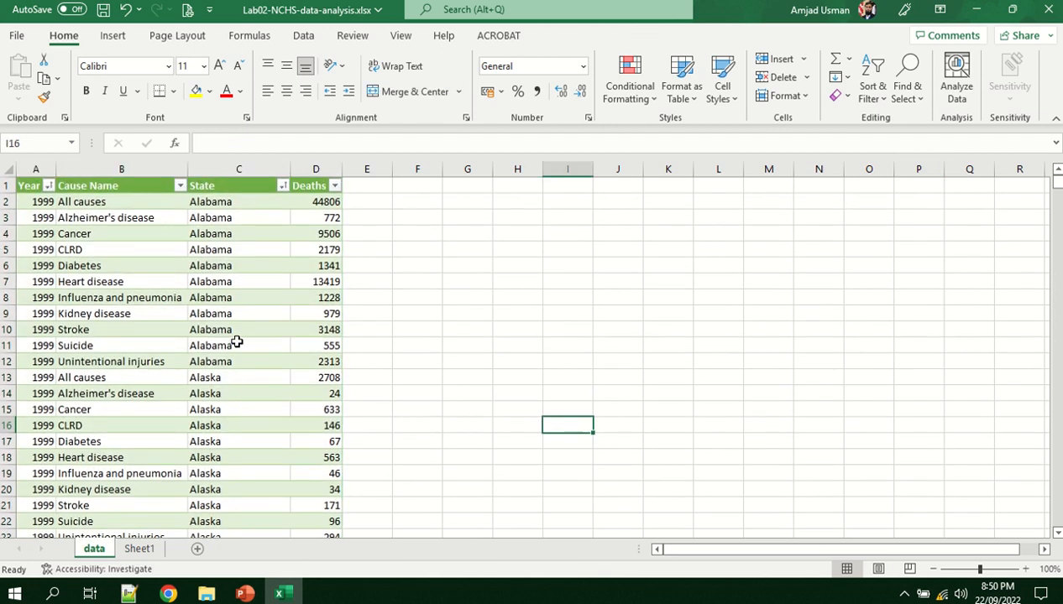
# Examine how the sorted data table groups causes of death under Alabama and Alaska
pyautogui.moveTo(235, 201); pyautogui.dragTo(225, 362)
pyautogui.moveTo(131, 202); pyautogui.dragTo(126, 345)
pyautogui.moveTo(228, 379); pyautogui.dragTo(241, 505)
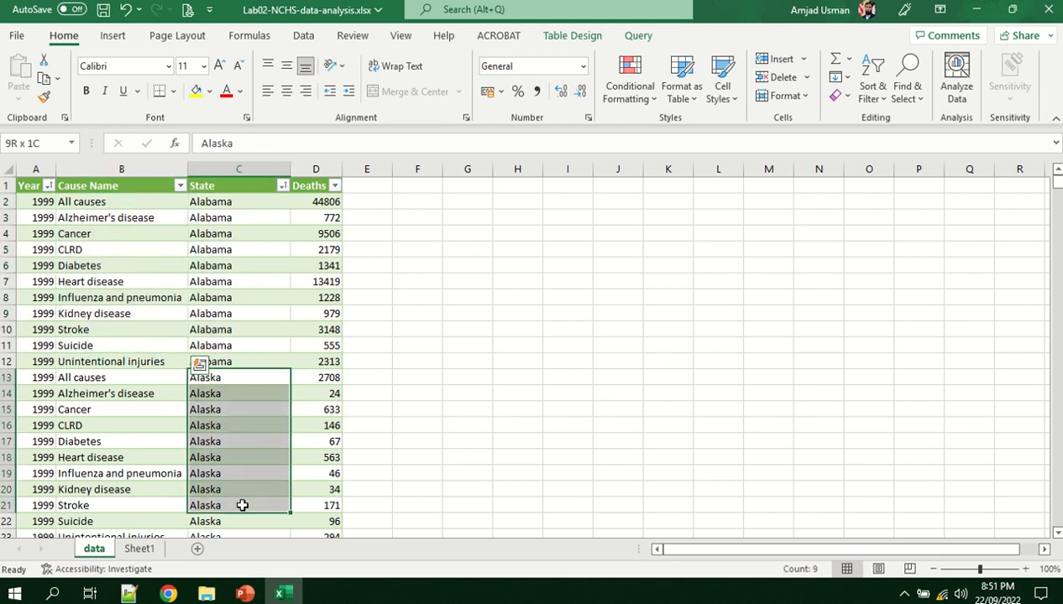
pyautogui.click(465, 360)
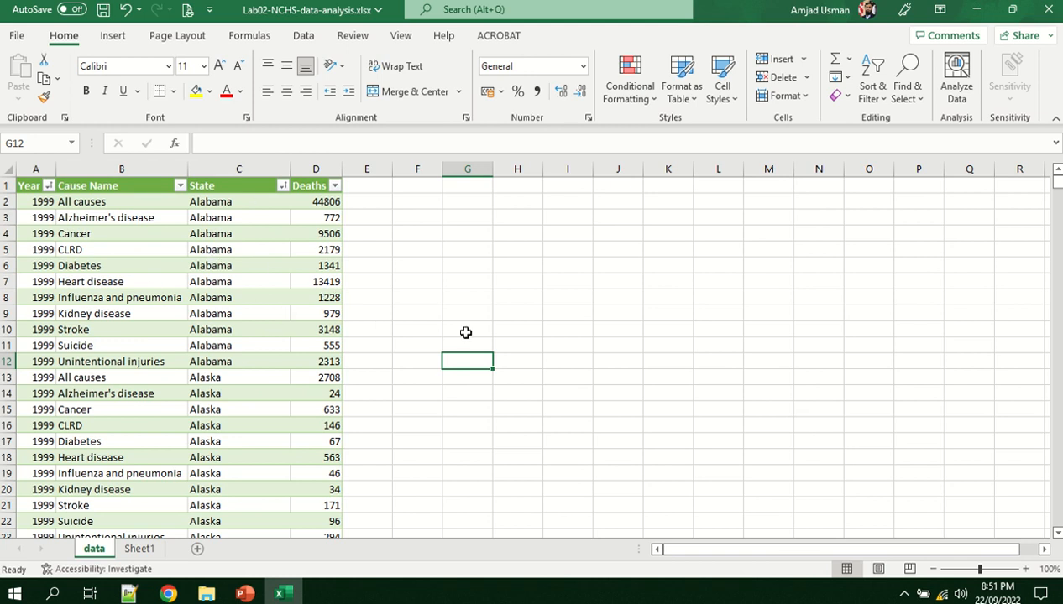
pyautogui.click(467, 185)
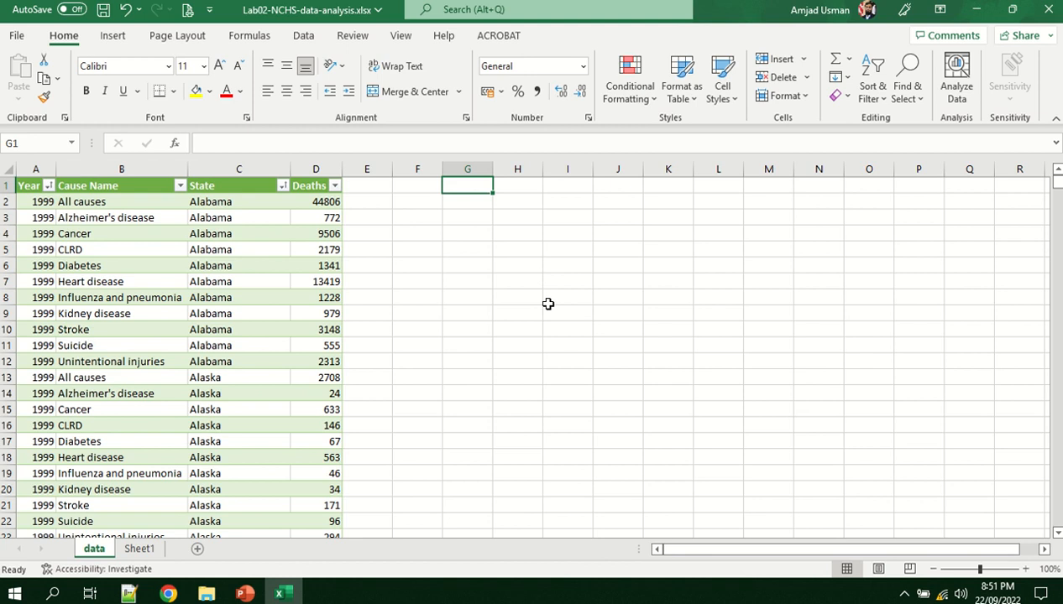
pyautogui.write('year')
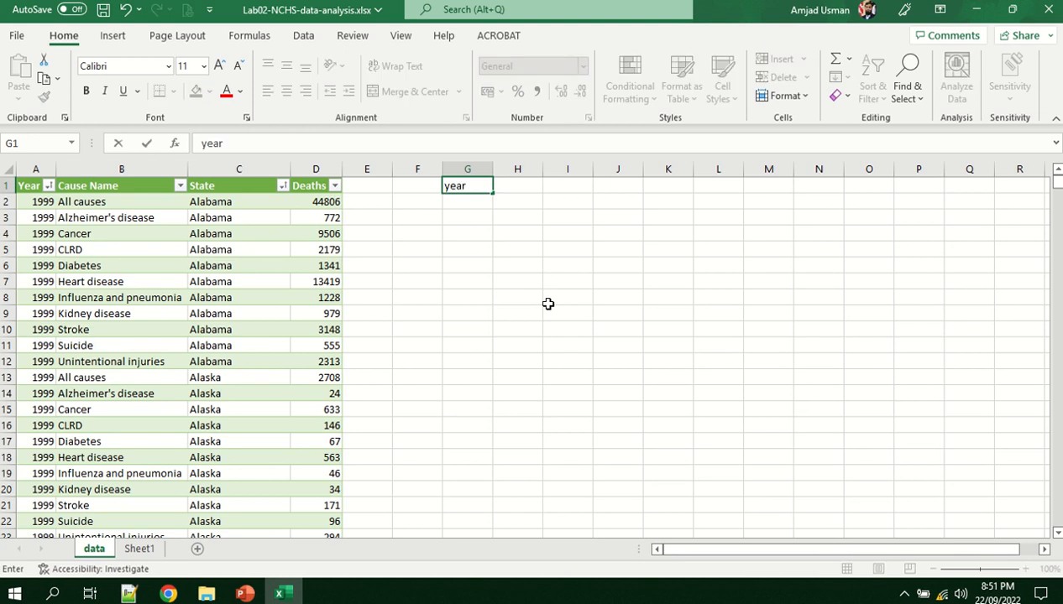
pyautogui.press('Return')
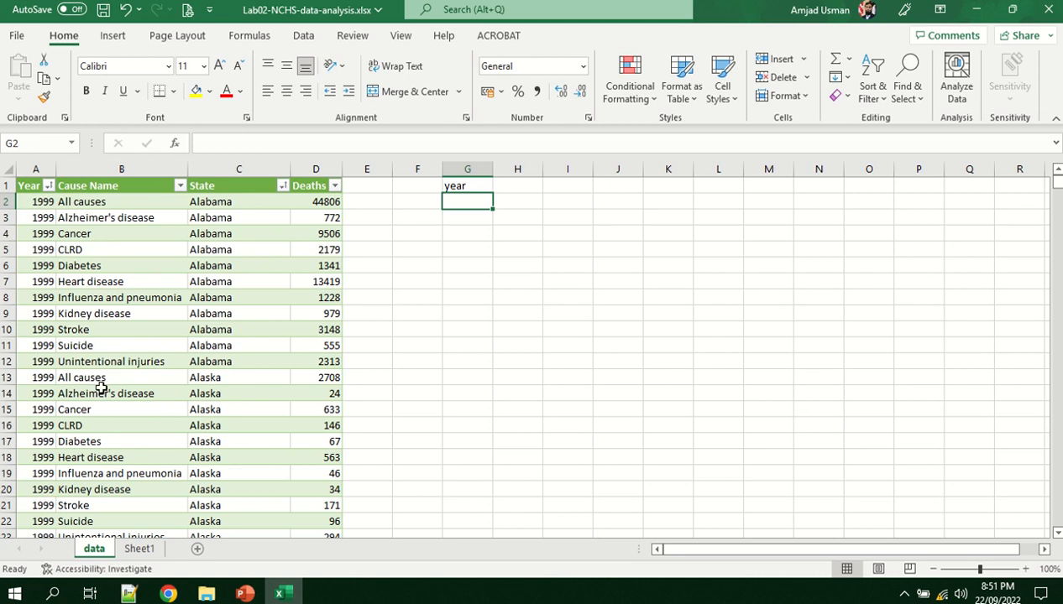
pyautogui.click(466, 187)
pyautogui.press('Delete')
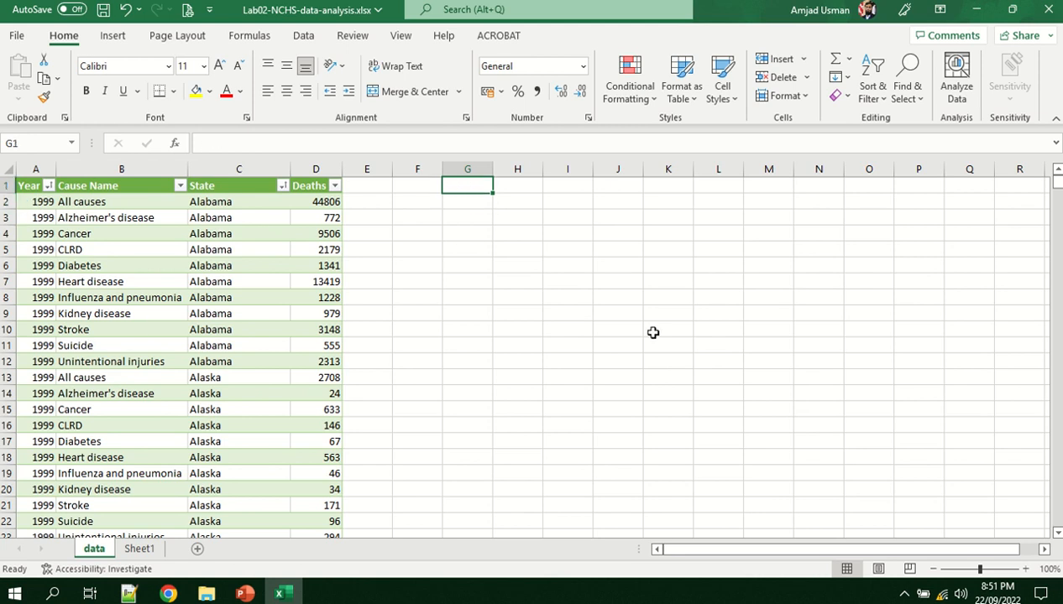
# Enter the heading "year" in cell G1 of Sheet1 and select the Year values in A2:A12
pyautogui.click(139, 549)
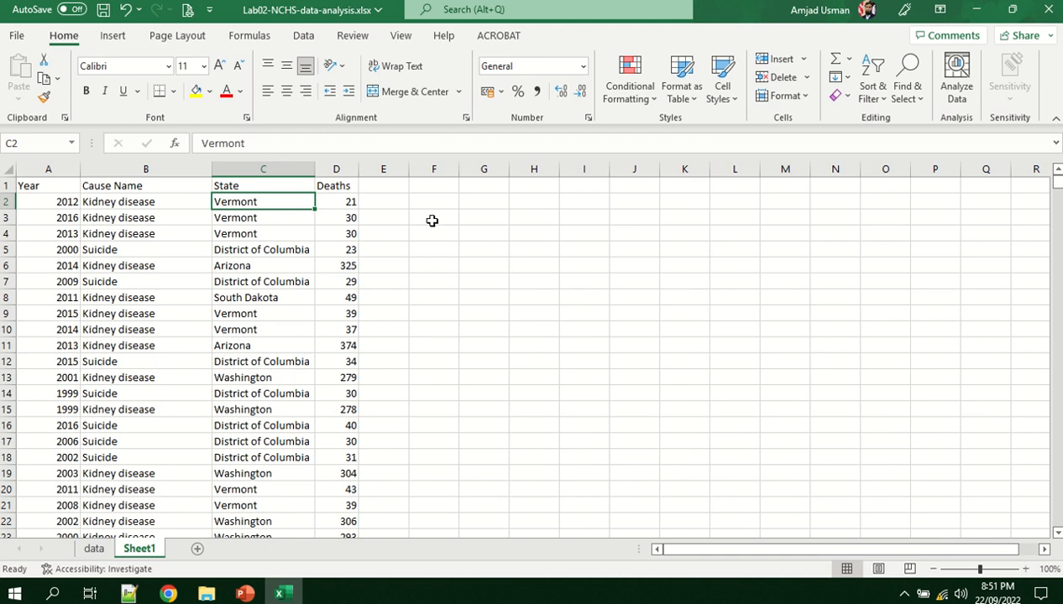
pyautogui.click(477, 192)
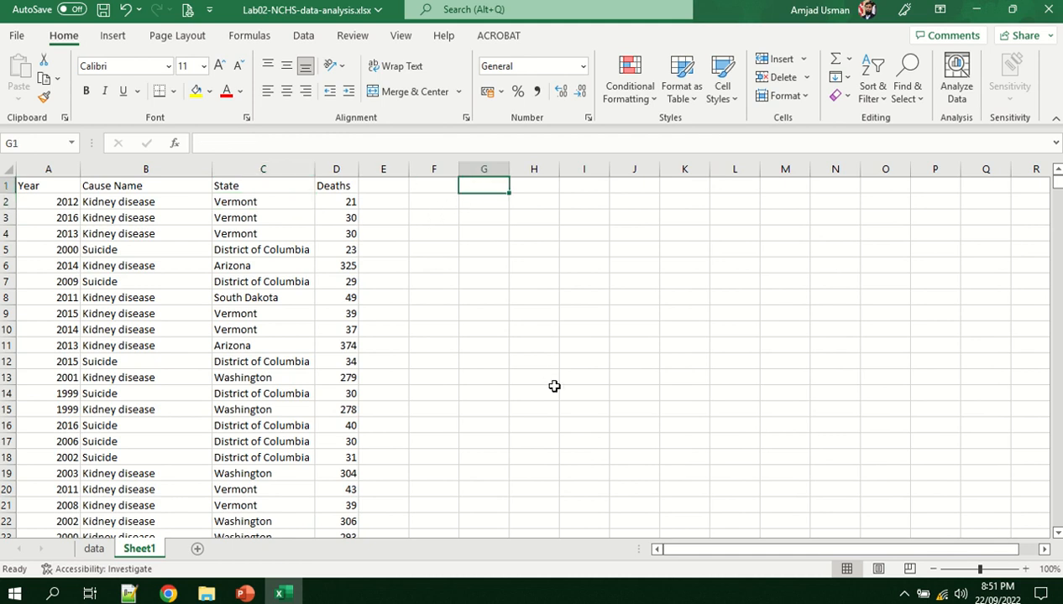
pyautogui.write('year')
pyautogui.press('Return')
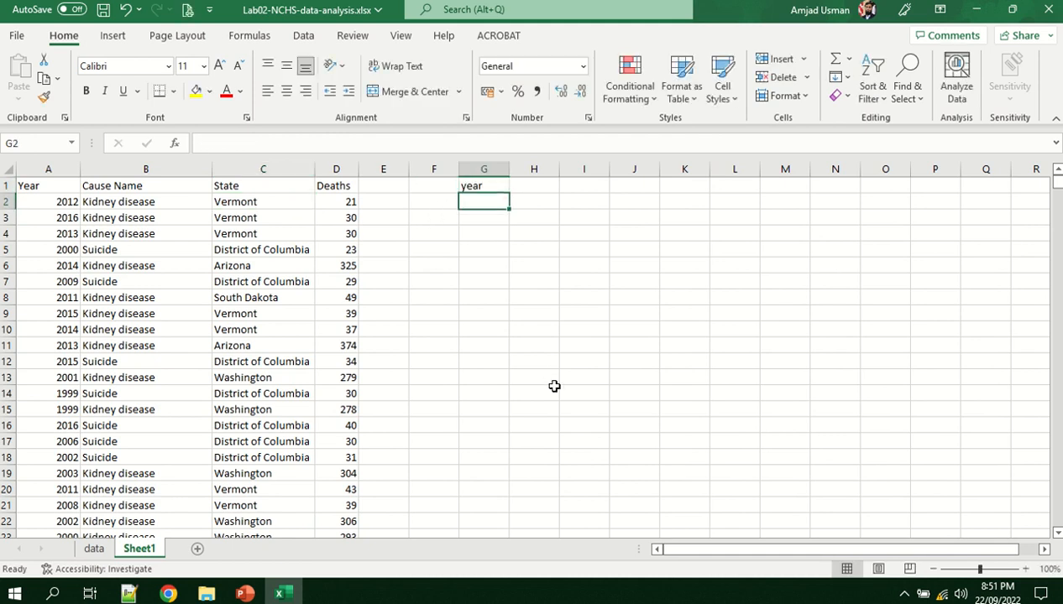
pyautogui.moveTo(42, 202); pyautogui.dragTo(41, 359)
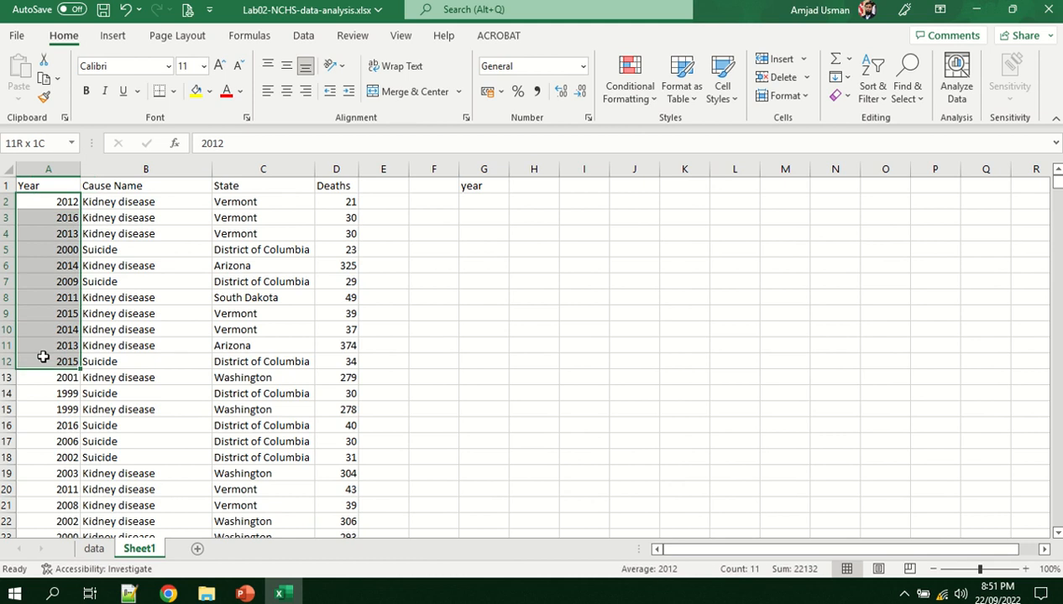
# Try a SORT formula over the Year values A2:A10297 in cell G2, and undo it
pyautogui.click(567, 374)
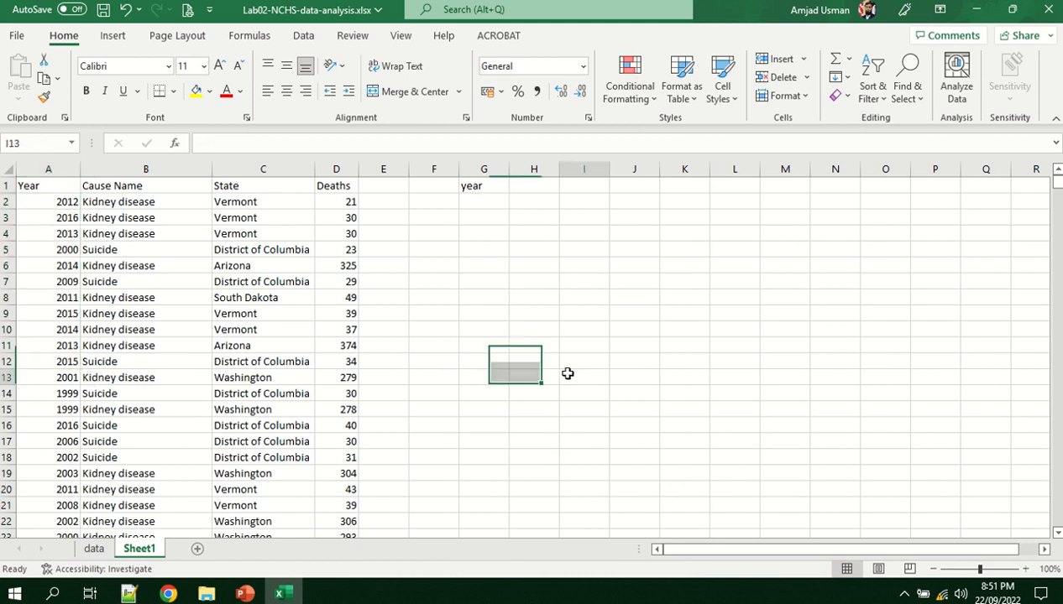
pyautogui.click(486, 207)
pyautogui.write('=')
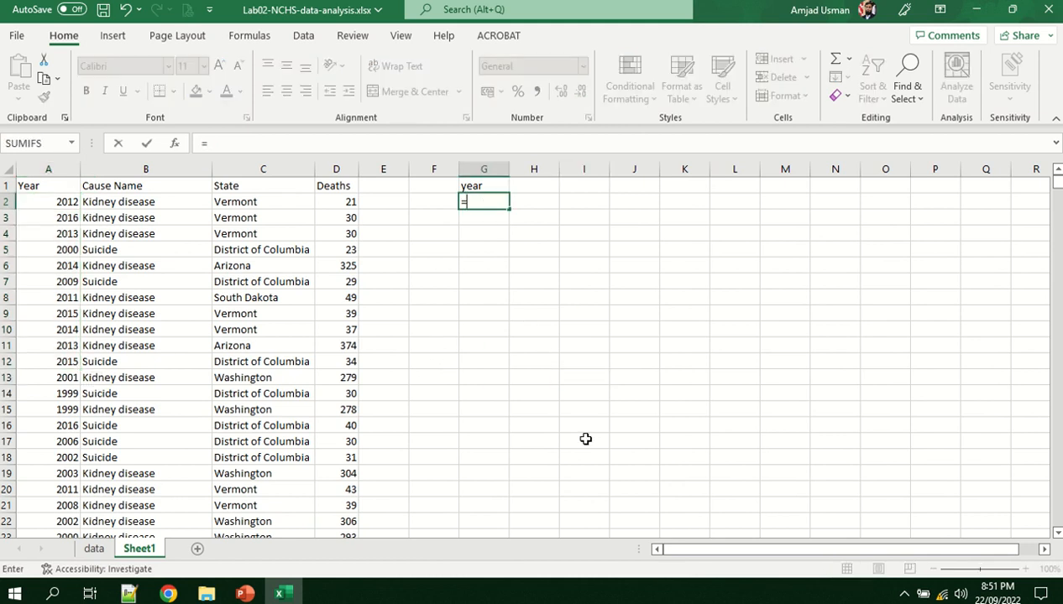
pyautogui.write('so')
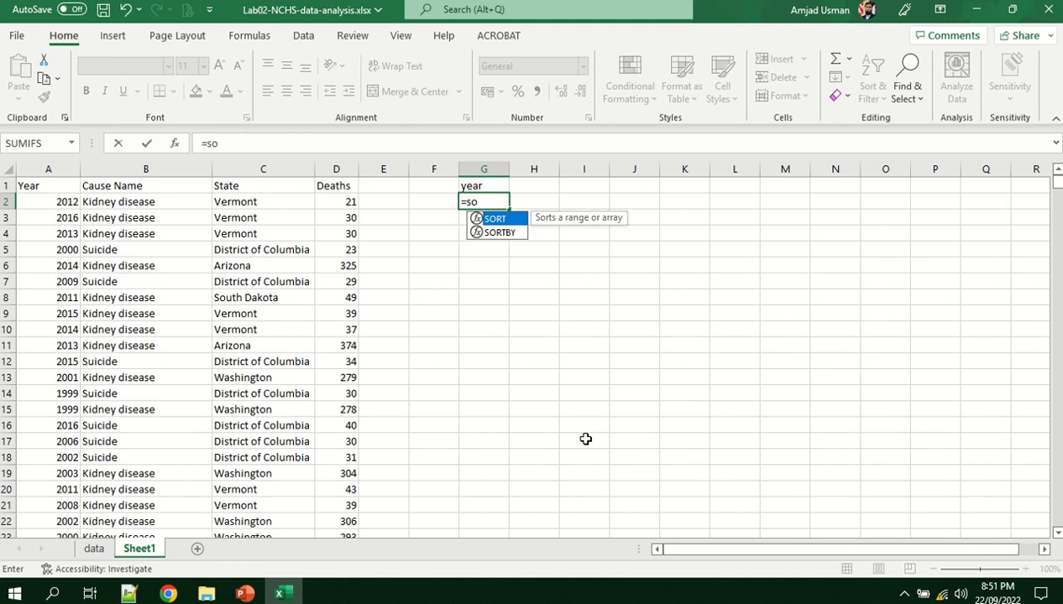
pyautogui.press('Tab')
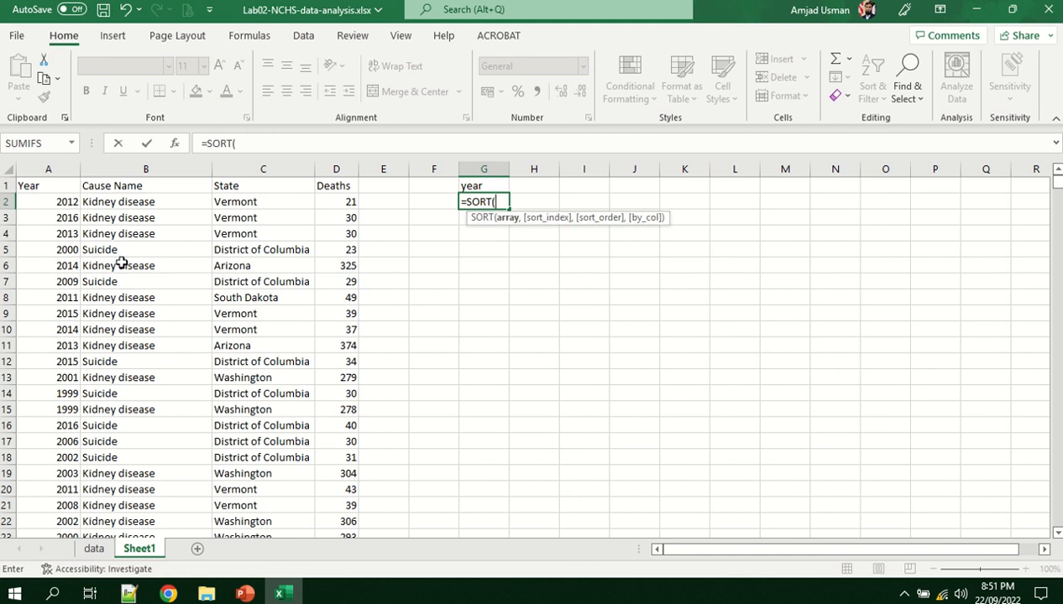
pyautogui.click(43, 201)
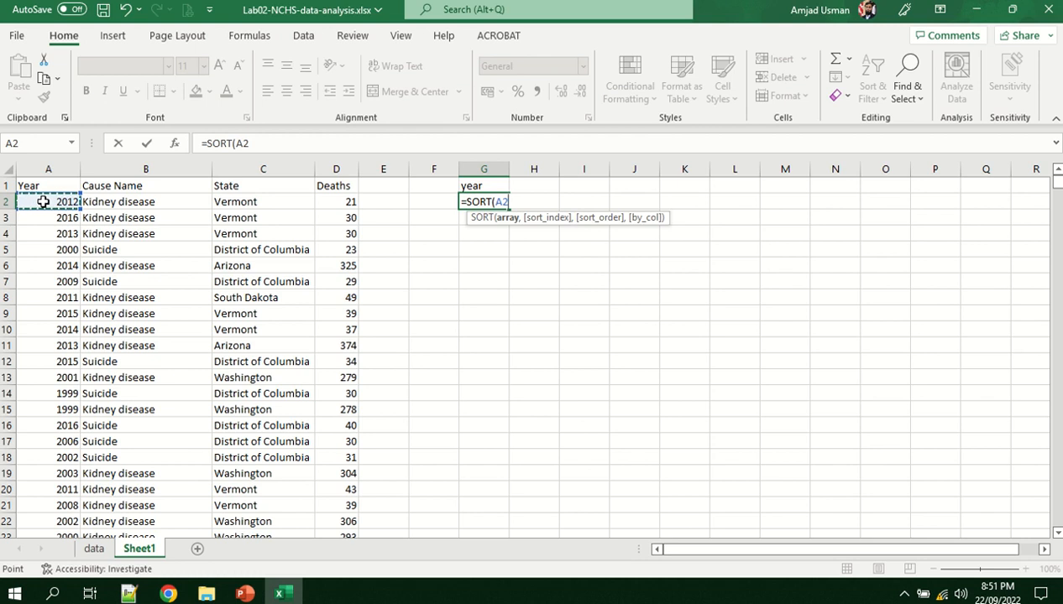
pyautogui.hotkey('ctrl', 'shift', 'Down')
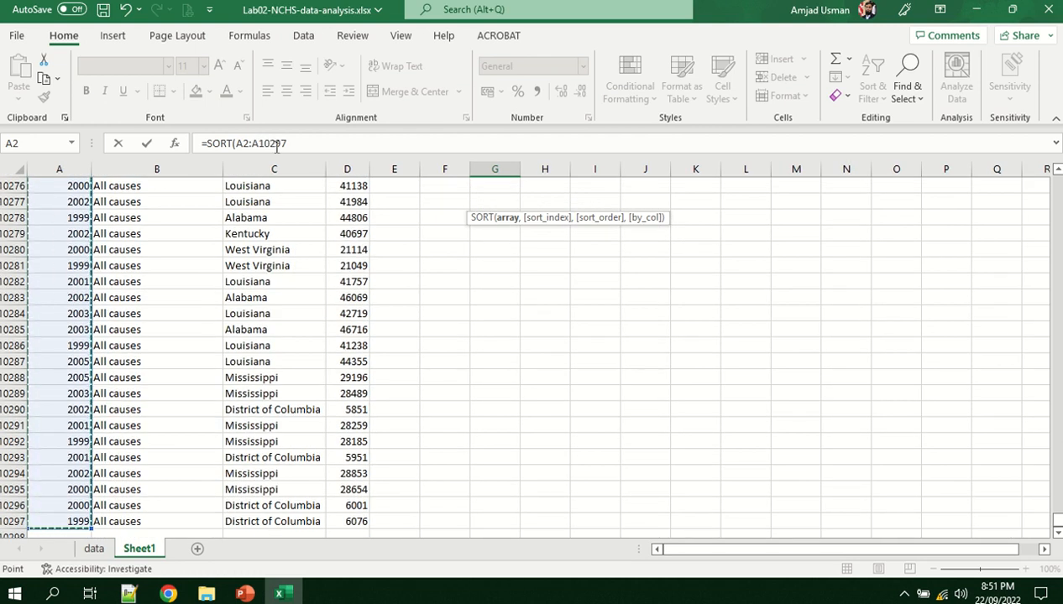
pyautogui.click(306, 143)
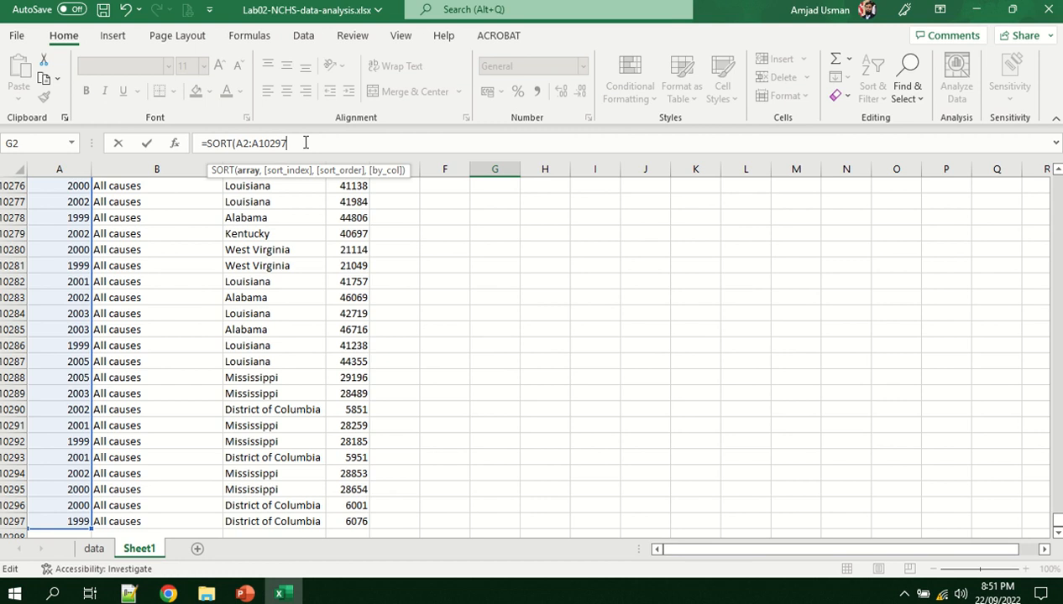
pyautogui.write(')')
pyautogui.moveTo(1057, 522); pyautogui.dragTo(1057, 181)
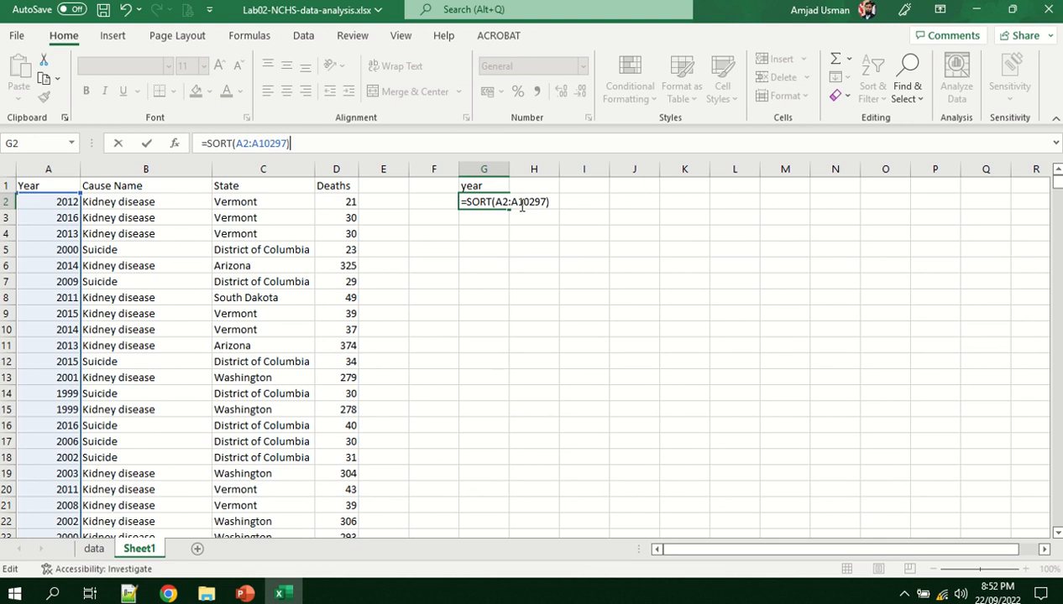
pyautogui.press('Return')
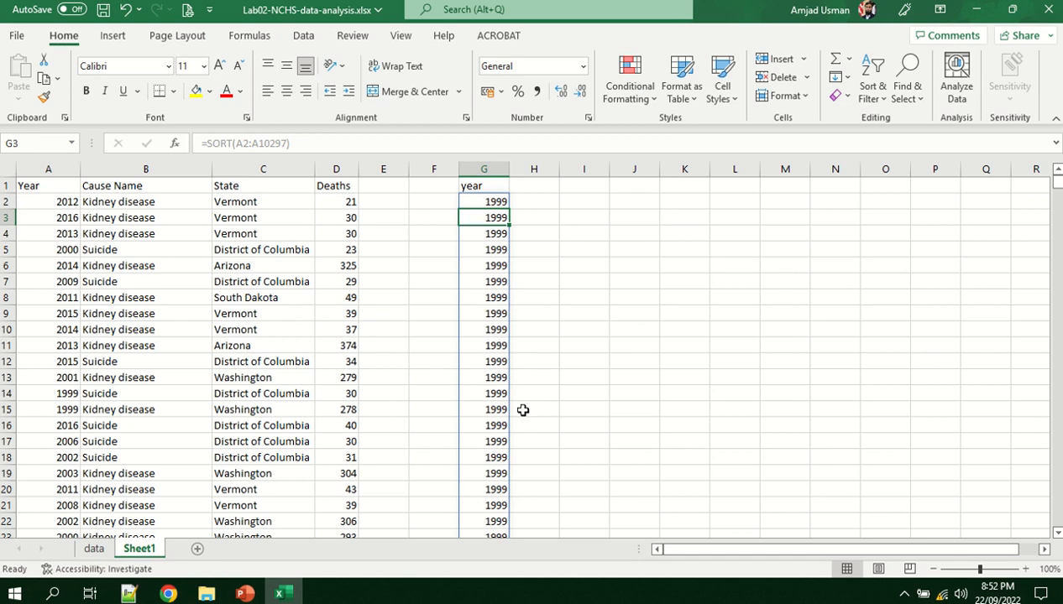
pyautogui.hotkey('ctrl', 'z')
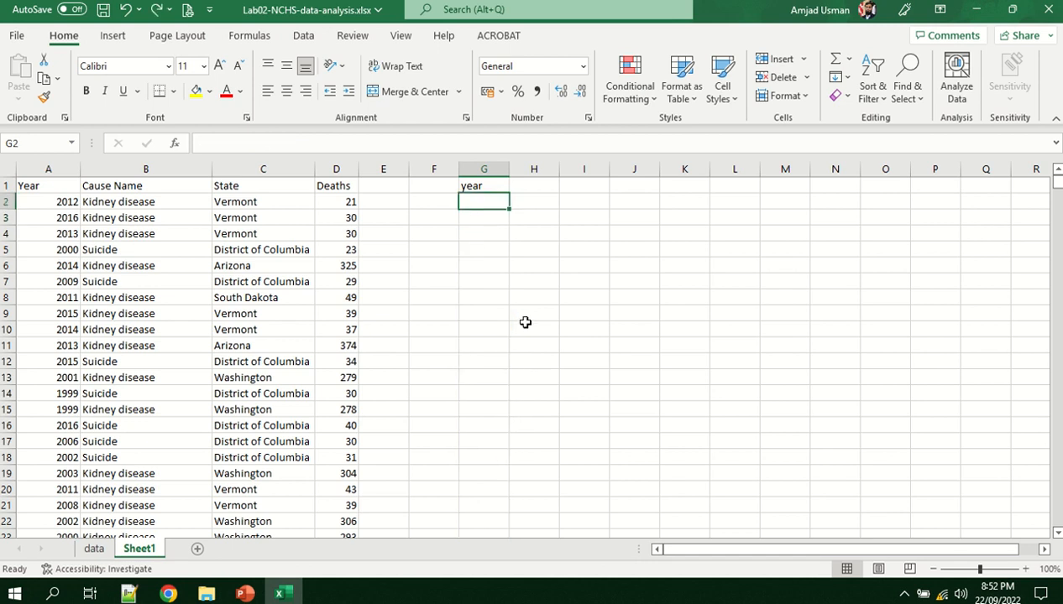
# List the distinct years below the "year" heading with the formula =UNIQUE(A2:A10297) in cell G2
pyautogui.write('=')
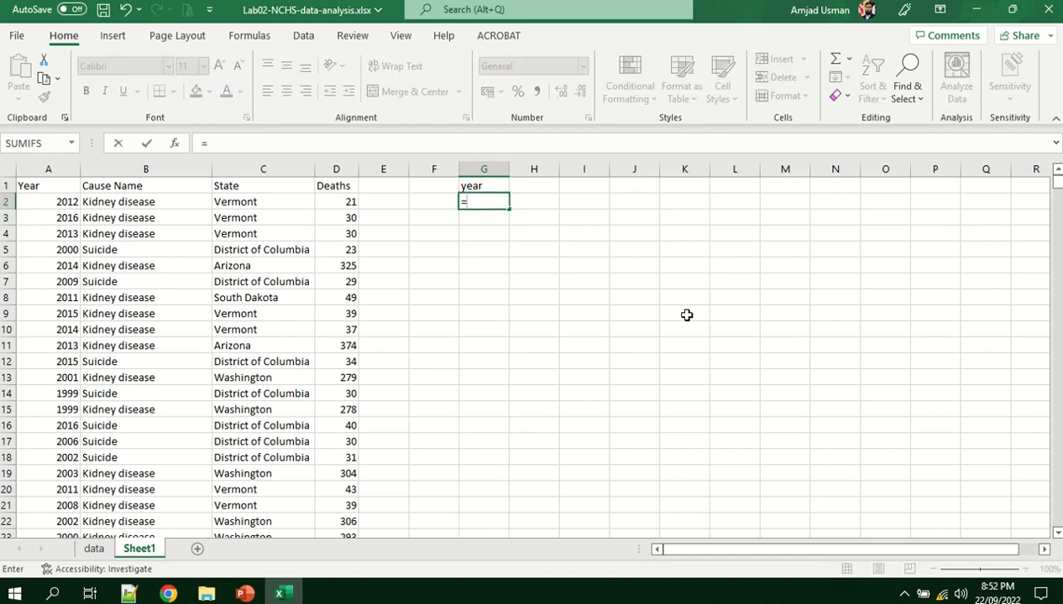
pyautogui.write('un')
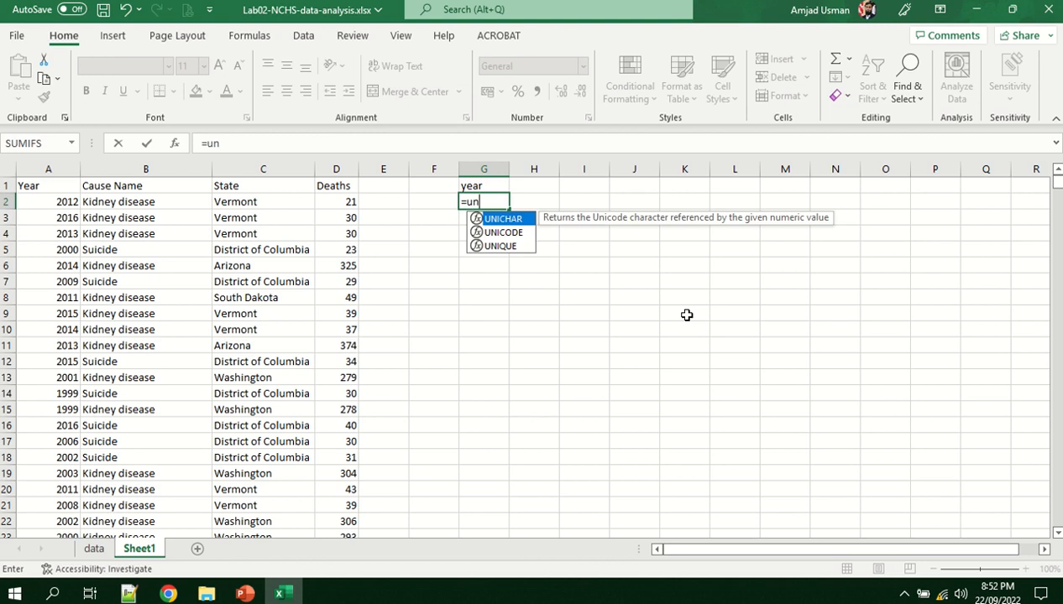
pyautogui.press('Down')
pyautogui.press('Down')
pyautogui.press('Tab')
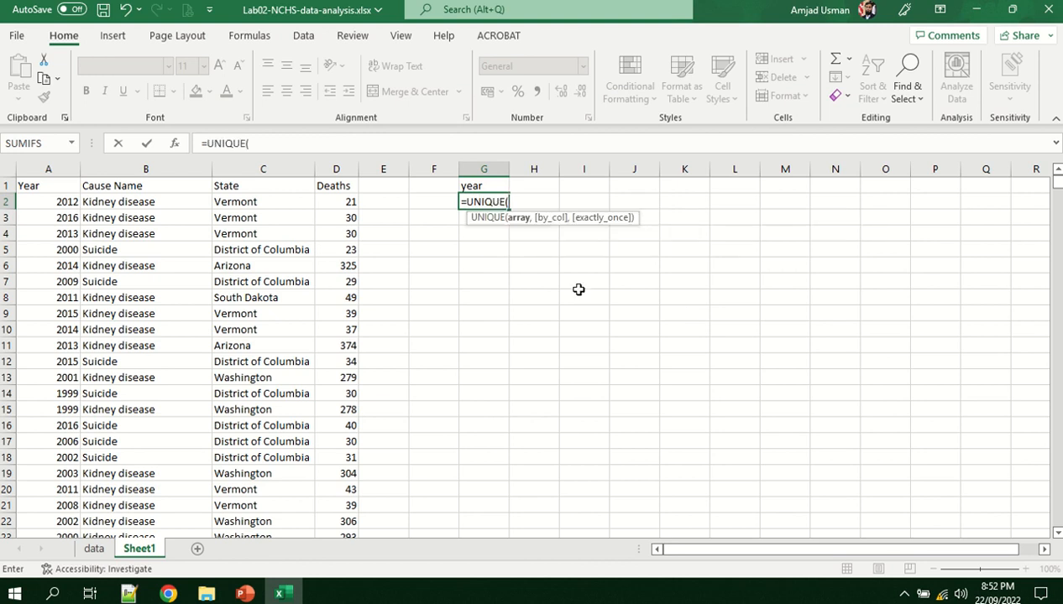
pyautogui.click(53, 202)
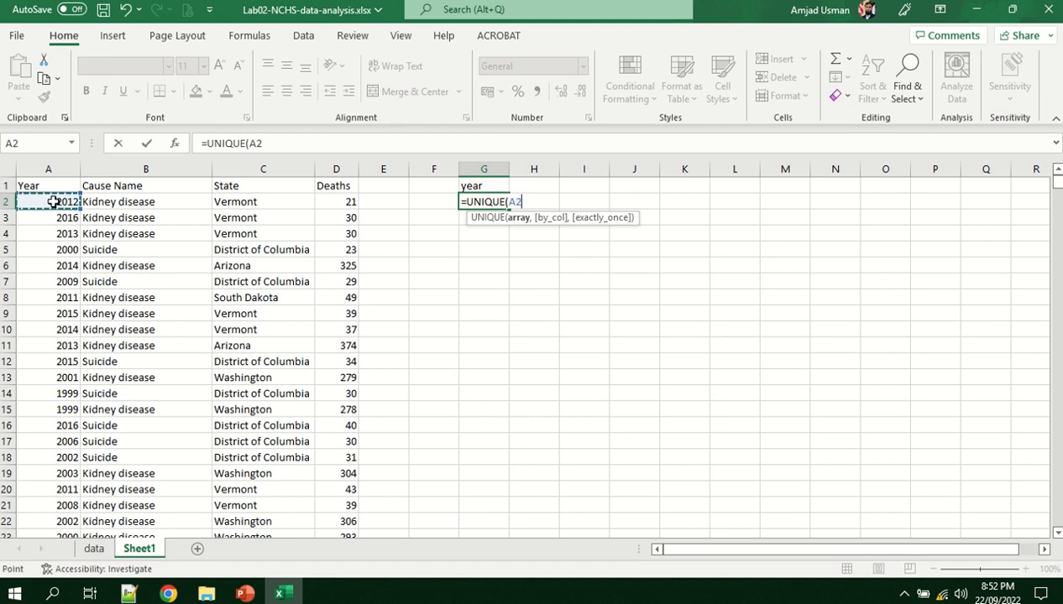
pyautogui.hotkey('ctrl', 'shift', 'Down')
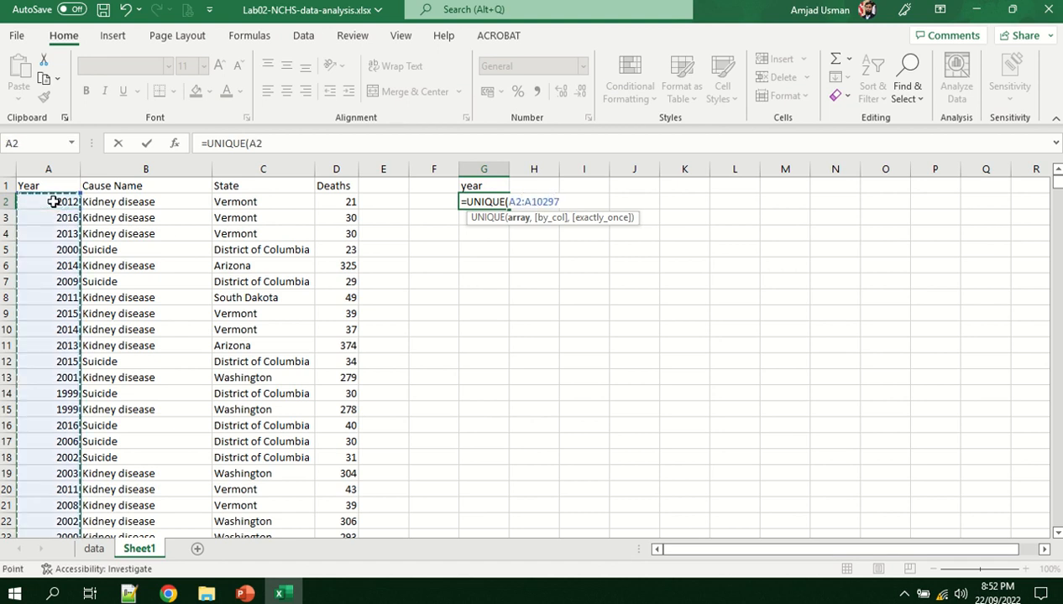
pyautogui.press('Return')
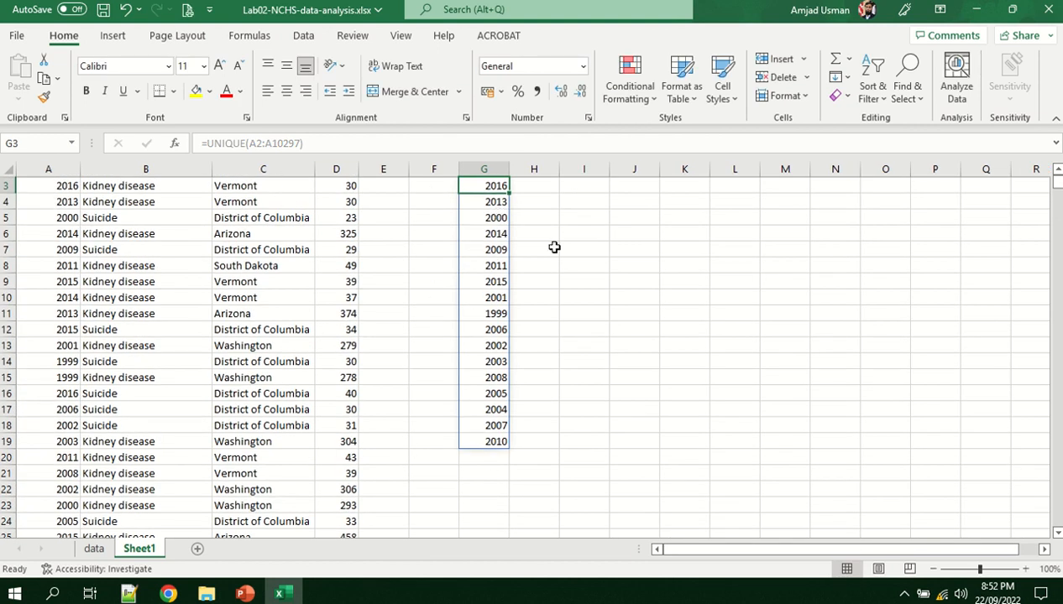
pyautogui.click(570, 280)
pyautogui.scroll(1, 484, 330)
# Wrap the UNIQUE formula in G2 in SORT, making it =SORT(UNIQUE(A2:A10297))
pyautogui.click(477, 208)
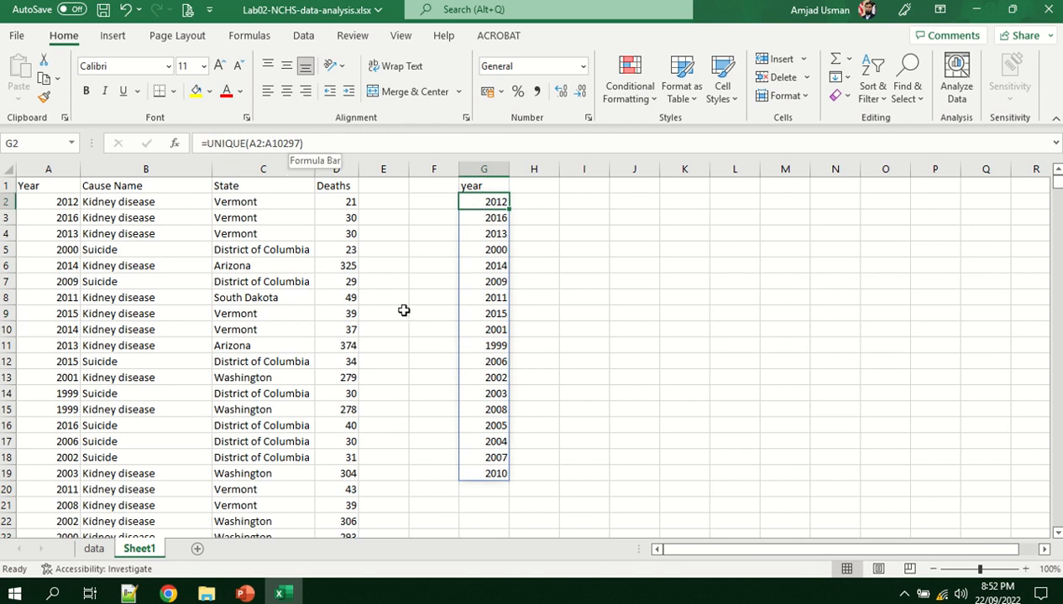
pyautogui.click(210, 143)
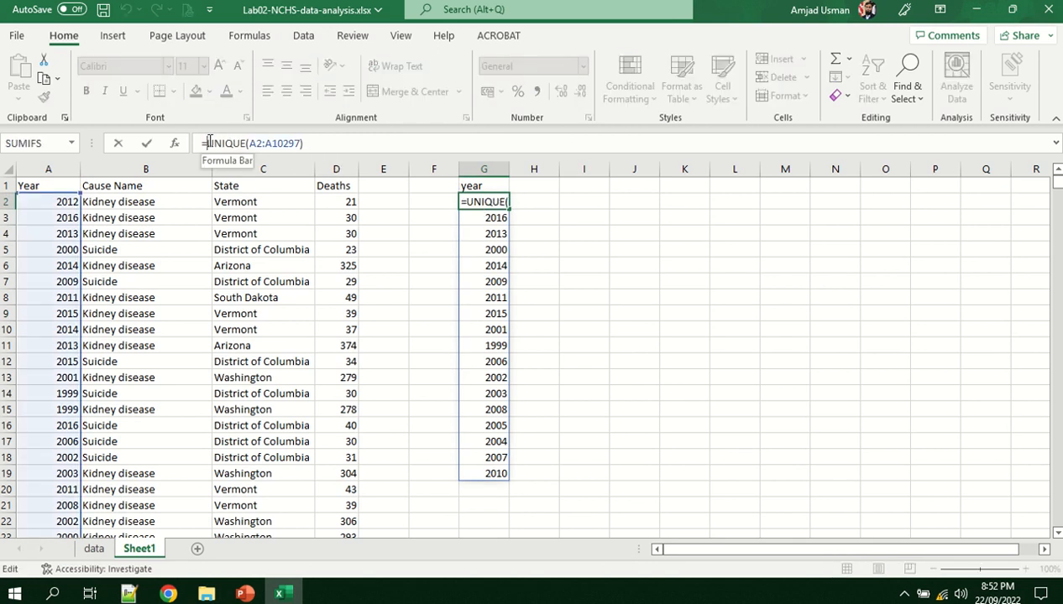
pyautogui.write('sort(')
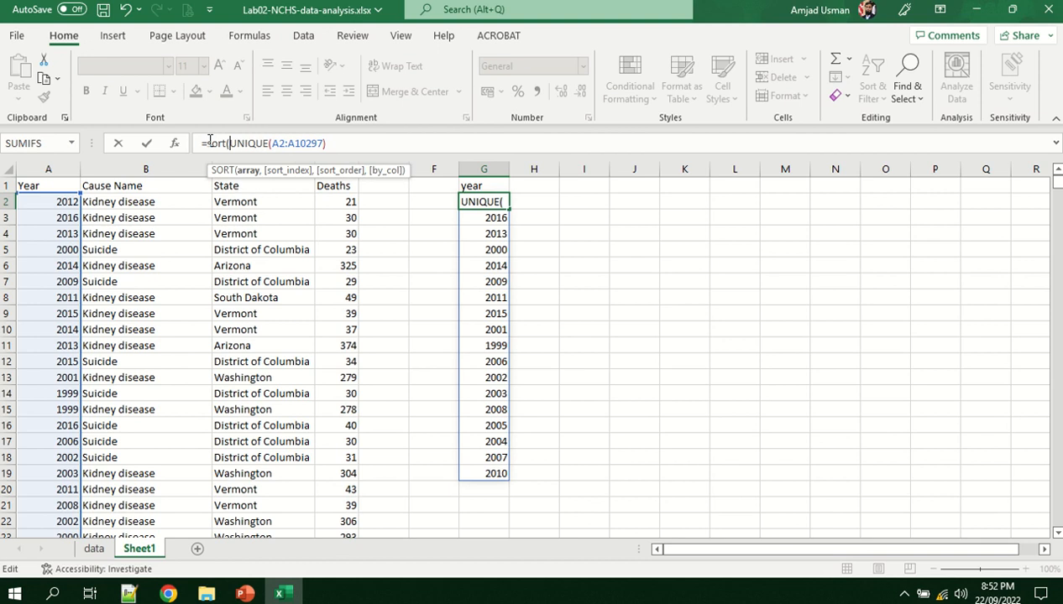
pyautogui.press('End')
pyautogui.write(')')
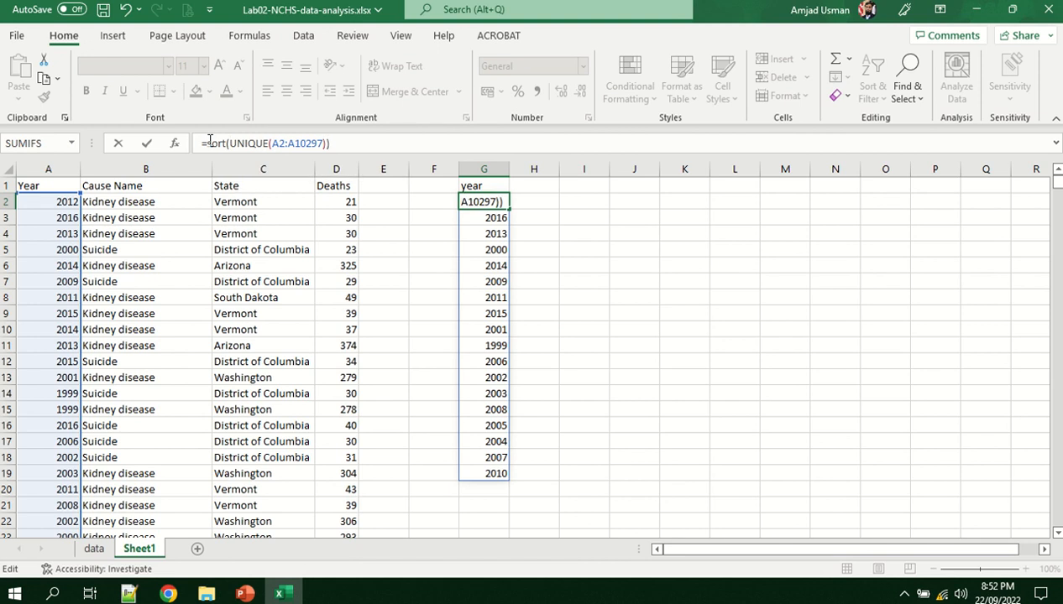
pyautogui.press('Return')
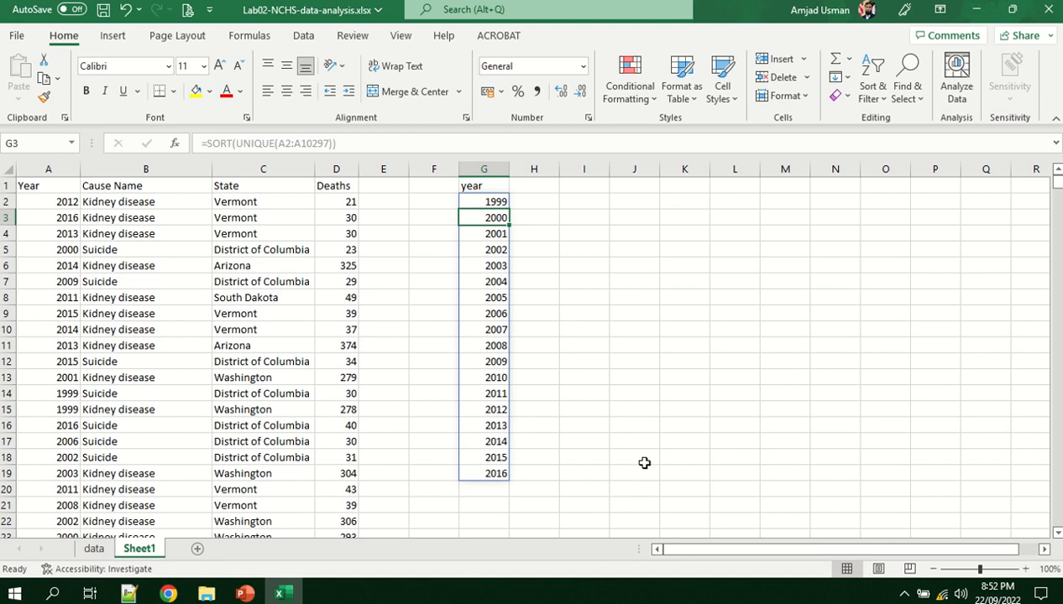
# List the distinct cause names in sorted order with the formula =SORT(UNIQUE(B2:B10297)) in cell H2
pyautogui.click(546, 202)
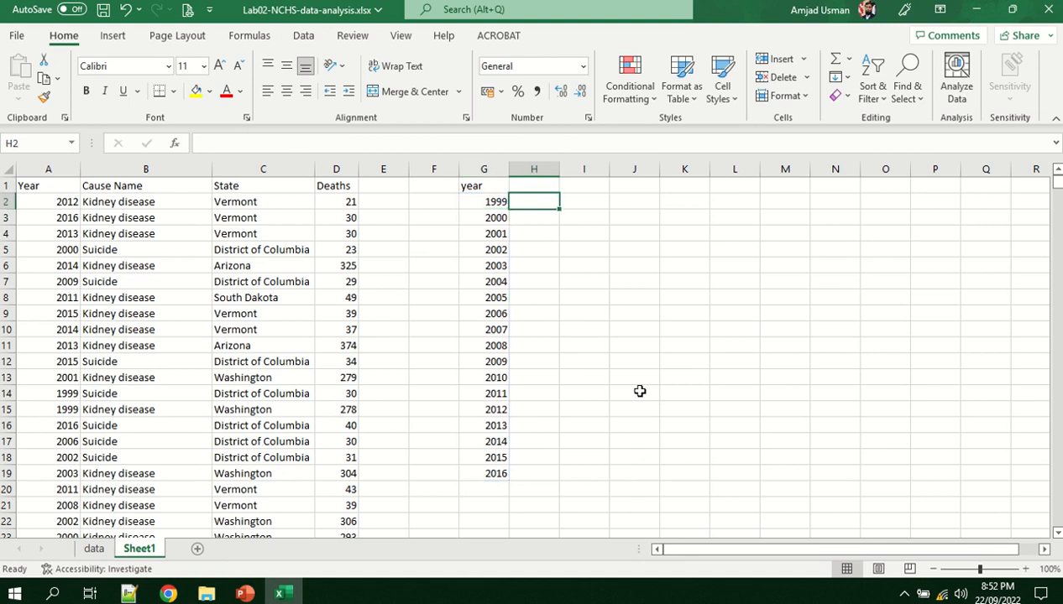
pyautogui.write('=')
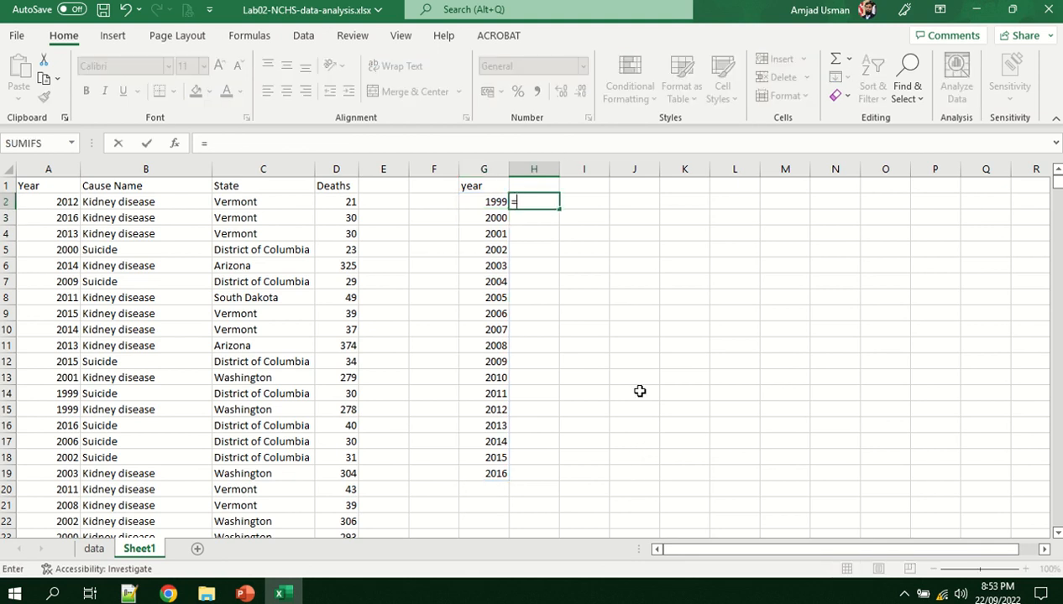
pyautogui.write('so')
pyautogui.press('Tab')
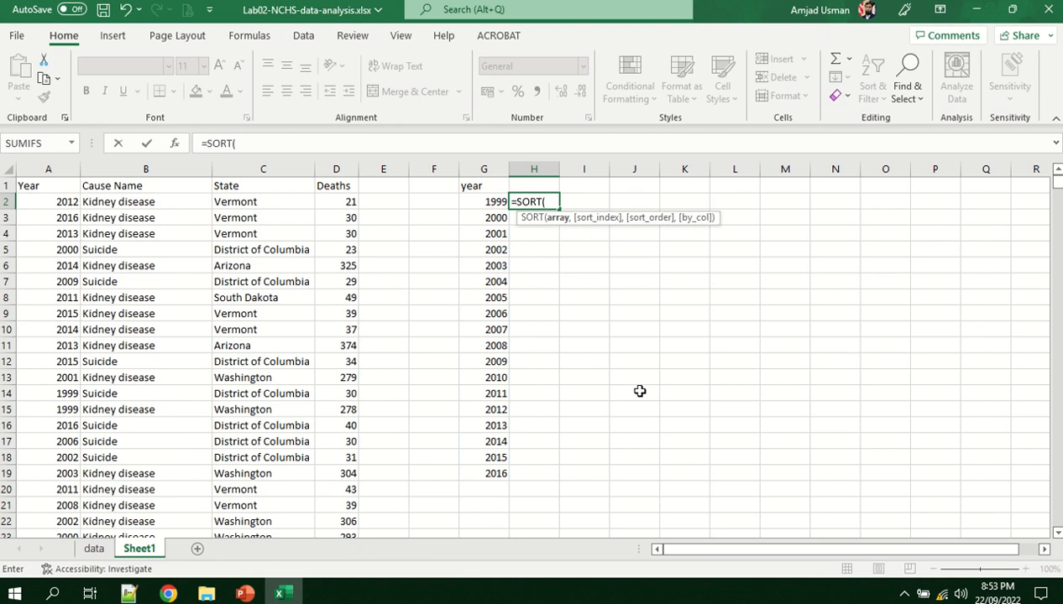
pyautogui.write('uniq')
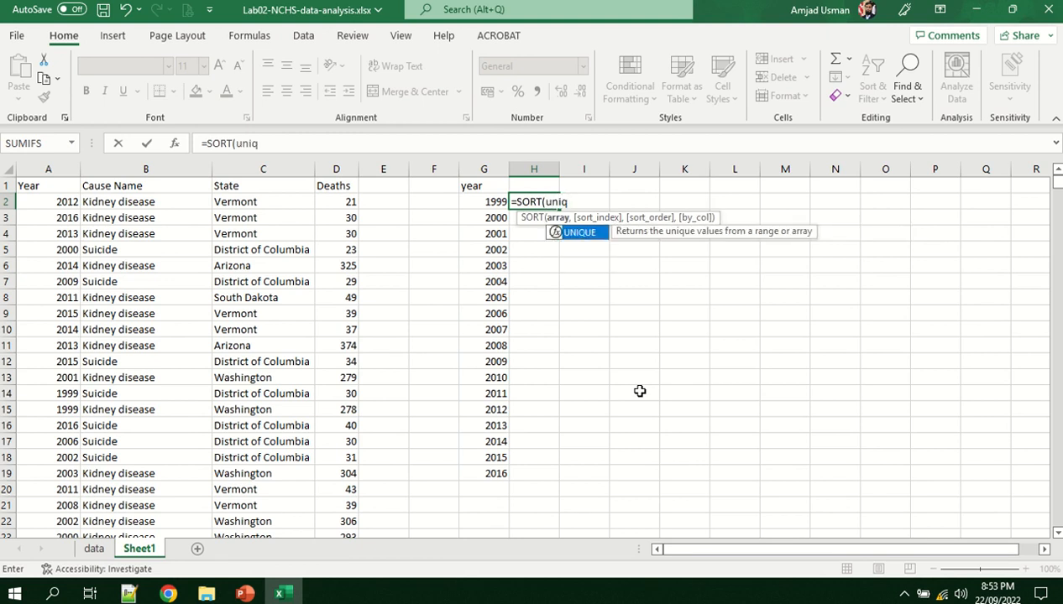
pyautogui.press('Tab')
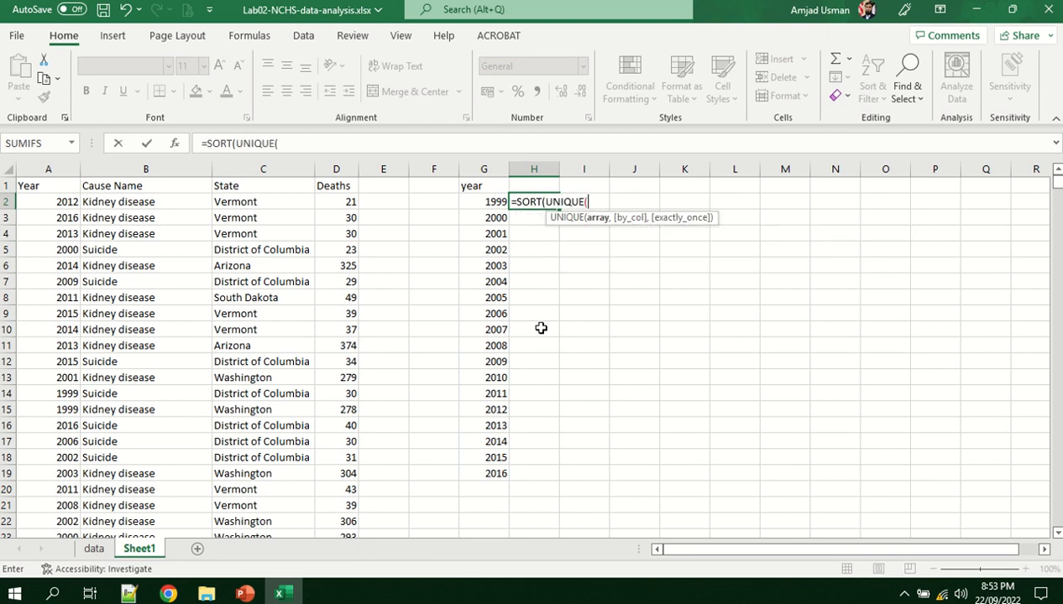
pyautogui.click(171, 203)
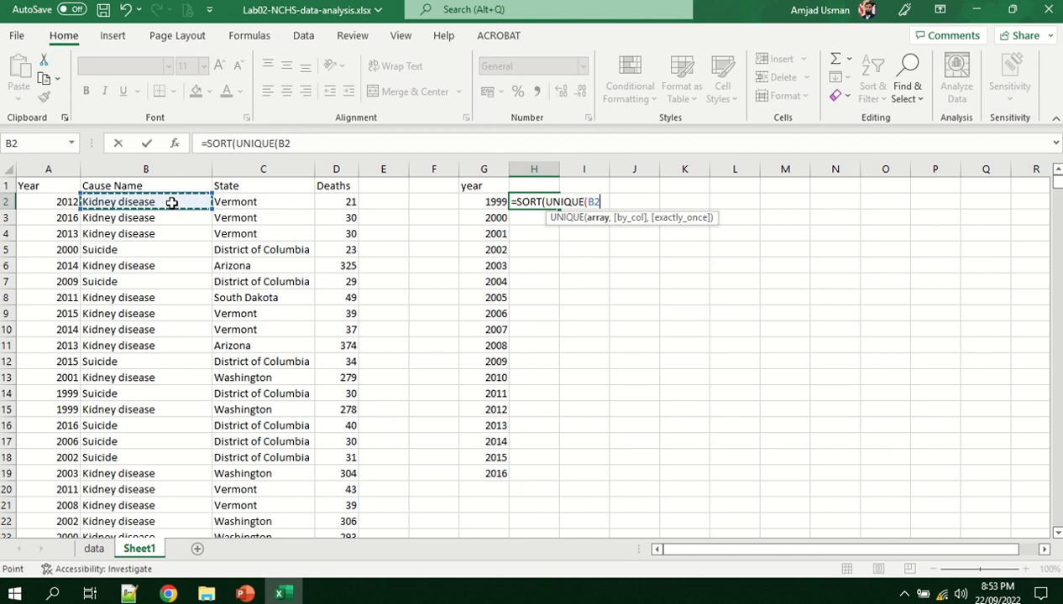
pyautogui.hotkey('ctrl', 'shift', 'Down')
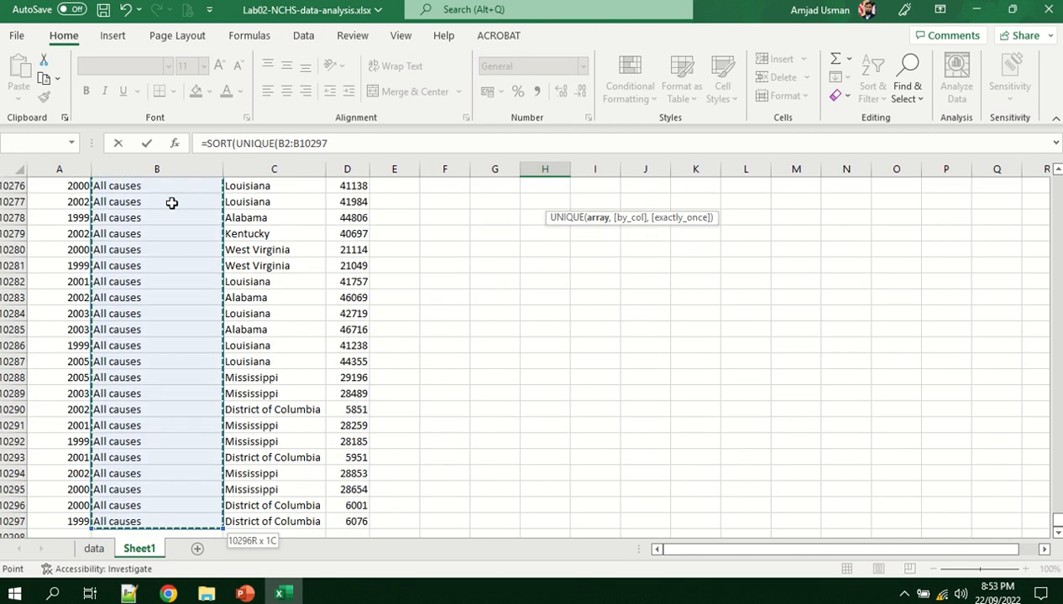
pyautogui.write('))')
pyautogui.press('Return')
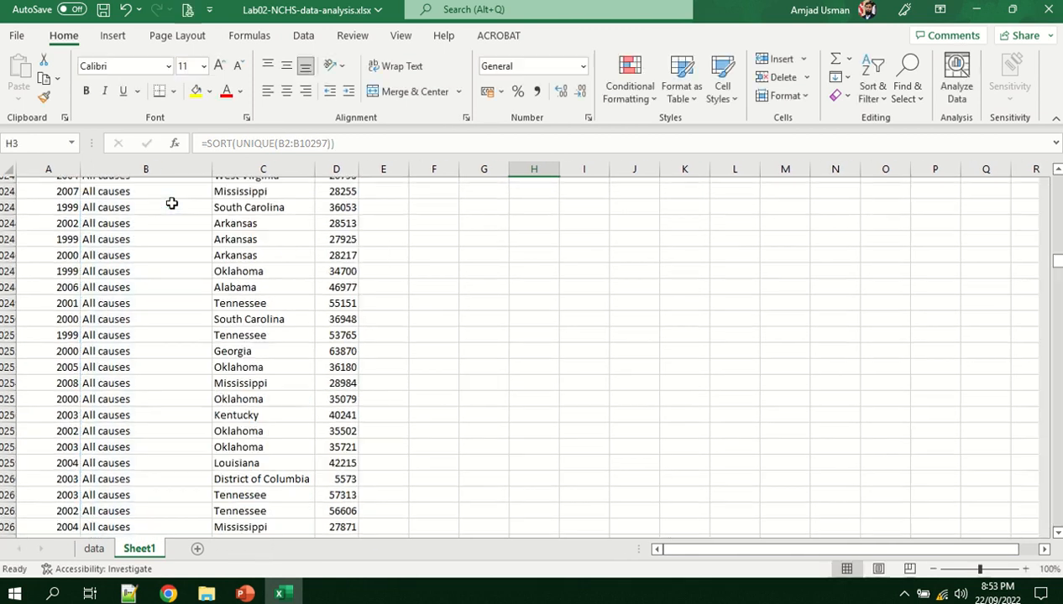
# Auto-fit the width of column H to the listed cause names
pyautogui.doubleClick(560, 169)
pyautogui.moveTo(604, 414); pyautogui.dragTo(577, 384)
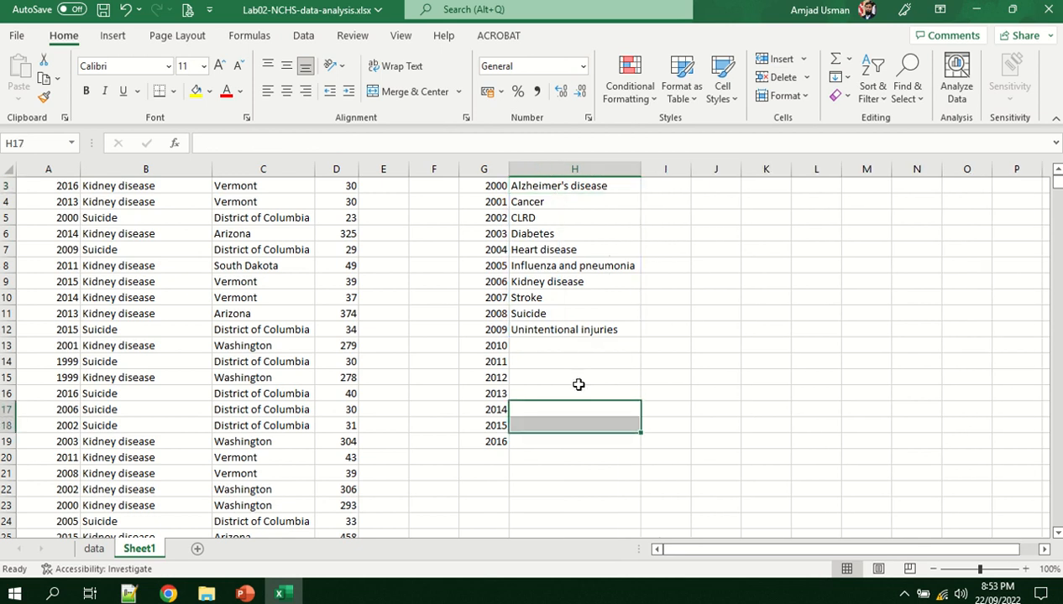
pyautogui.click(551, 193)
pyautogui.scroll(1, 556, 323)
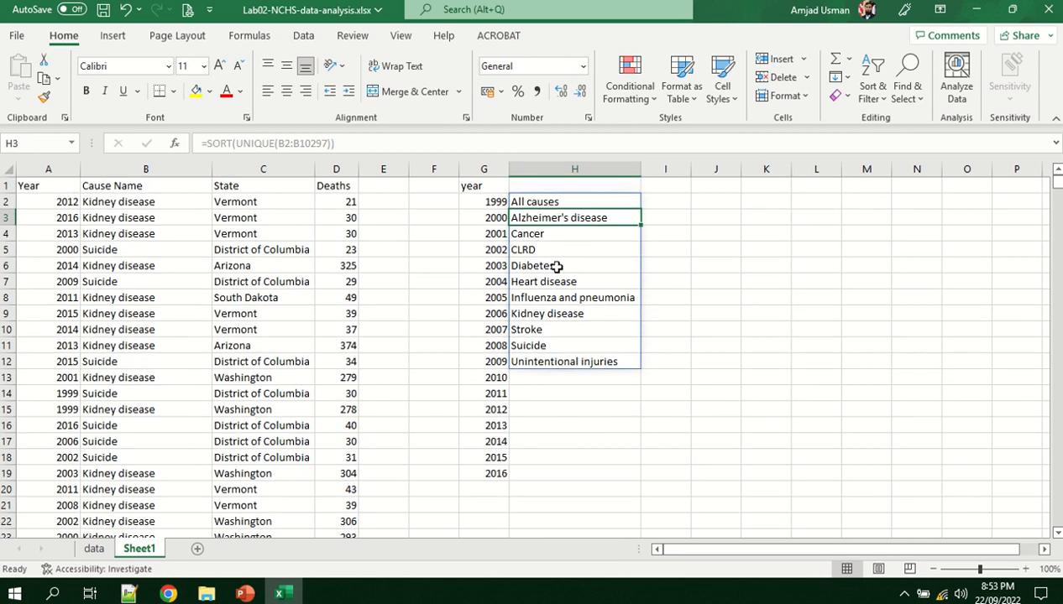
pyautogui.click(536, 198)
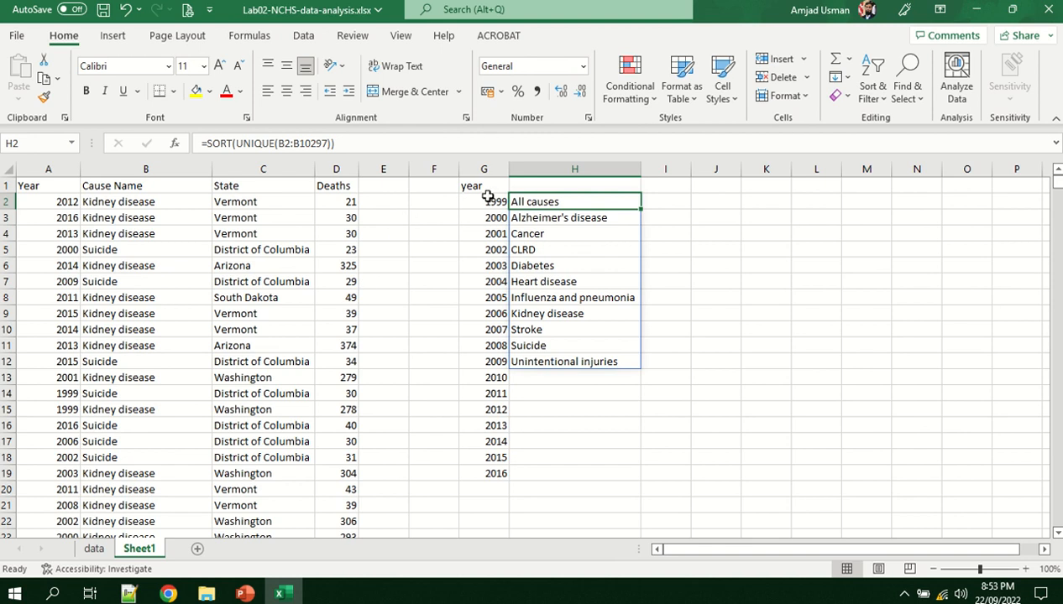
pyautogui.click(664, 206)
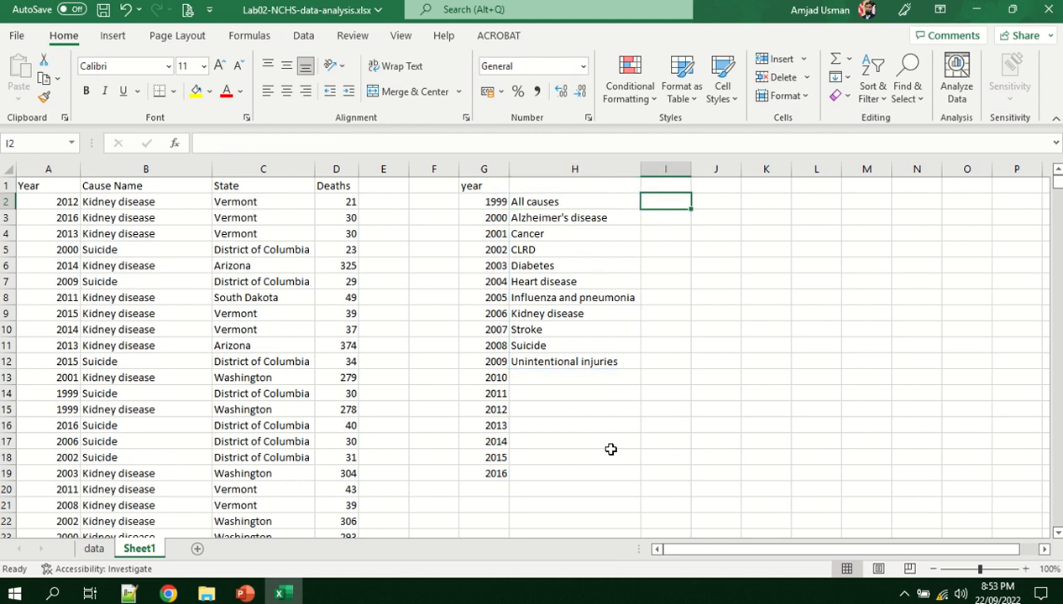
pyautogui.click(94, 550)
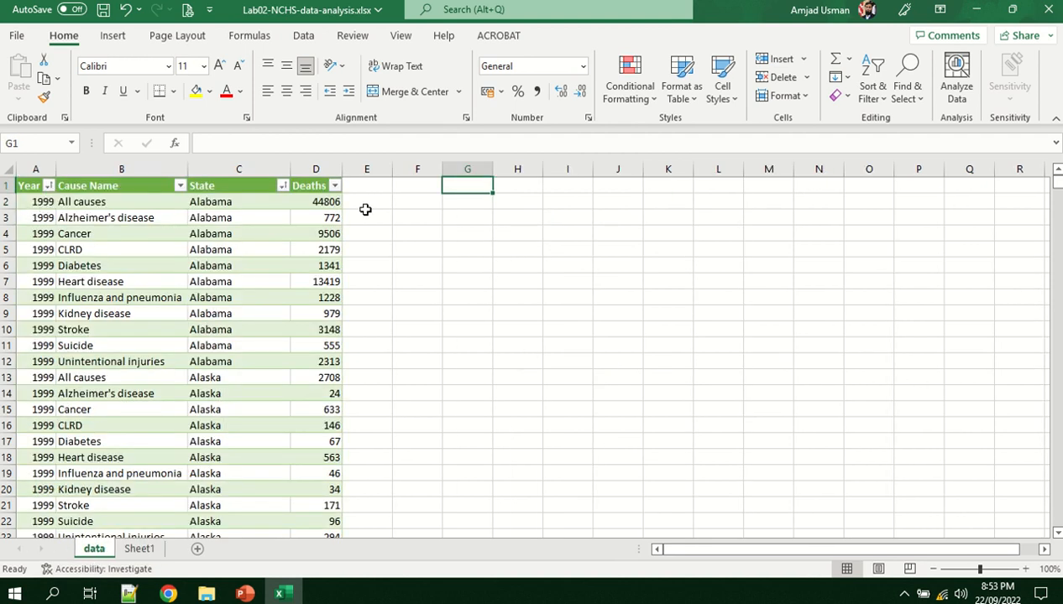
pyautogui.click(468, 206)
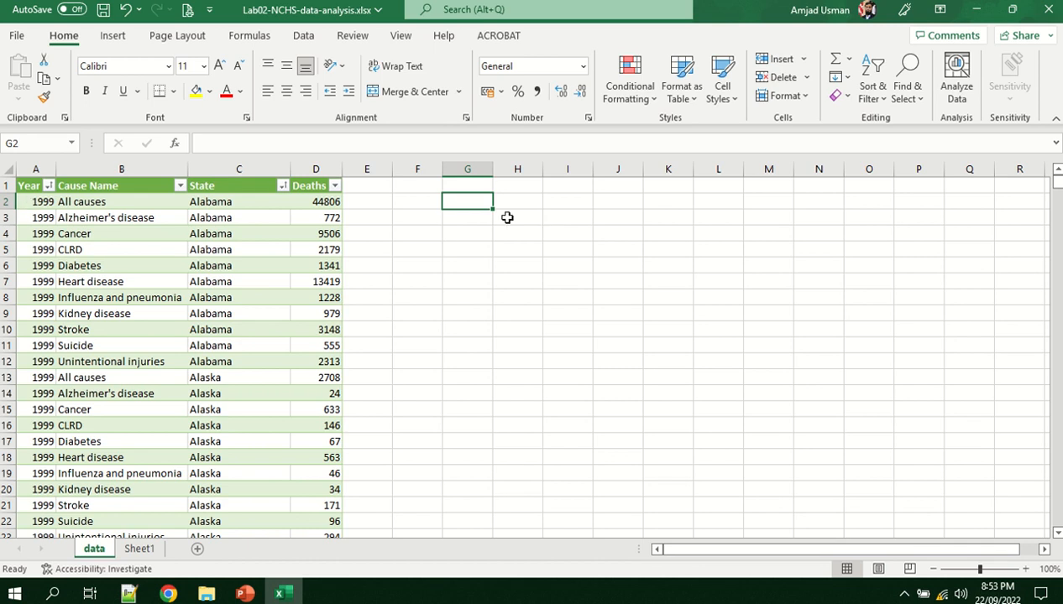
pyautogui.write('=')
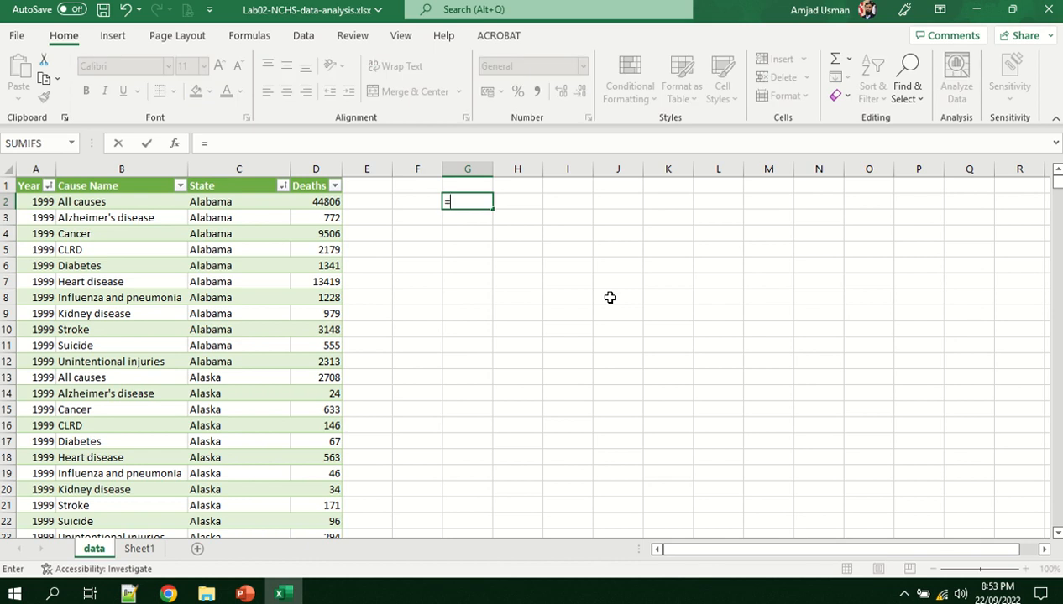
pyautogui.write('un')
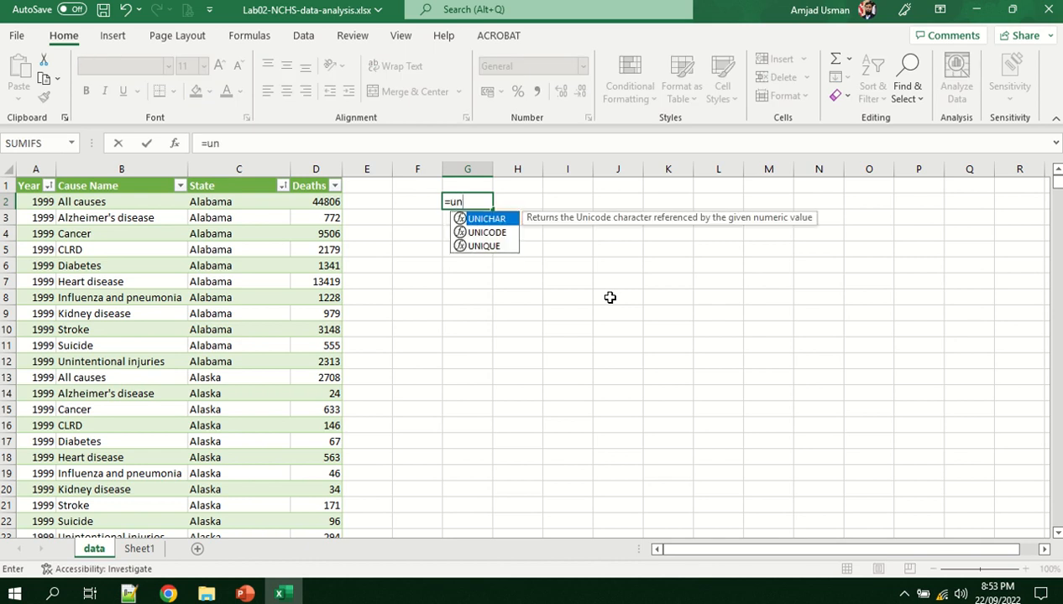
pyautogui.press('Down')
pyautogui.press('Down')
pyautogui.press('Tab')
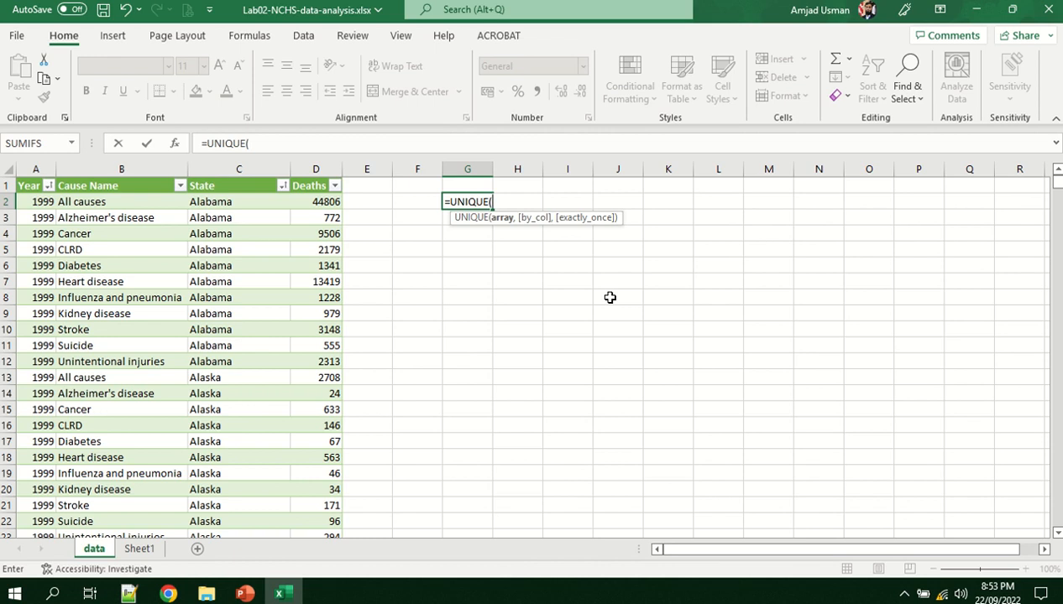
pyautogui.click(33, 202)
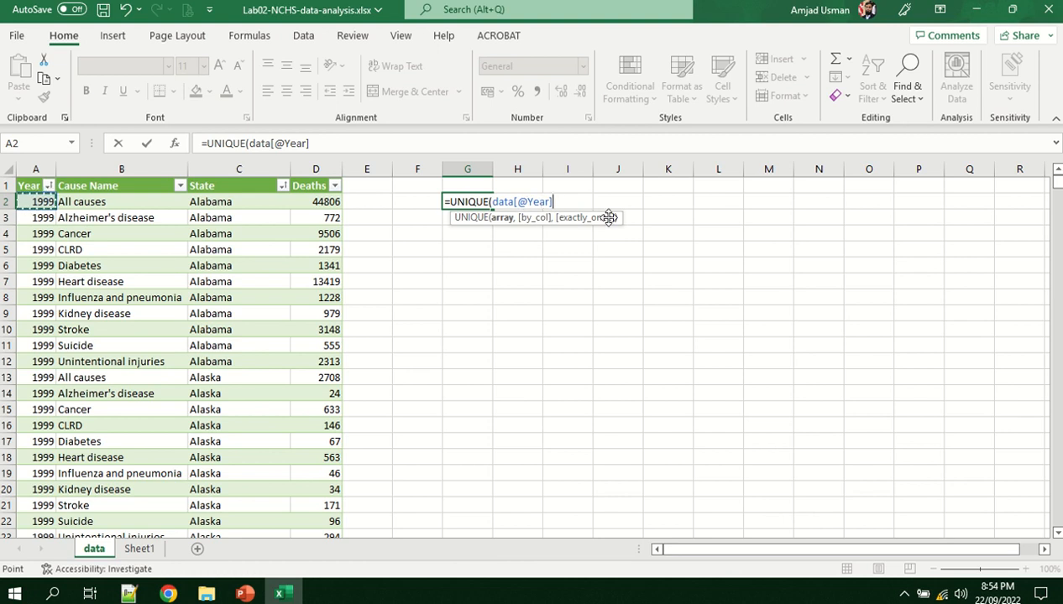
pyautogui.write(')')
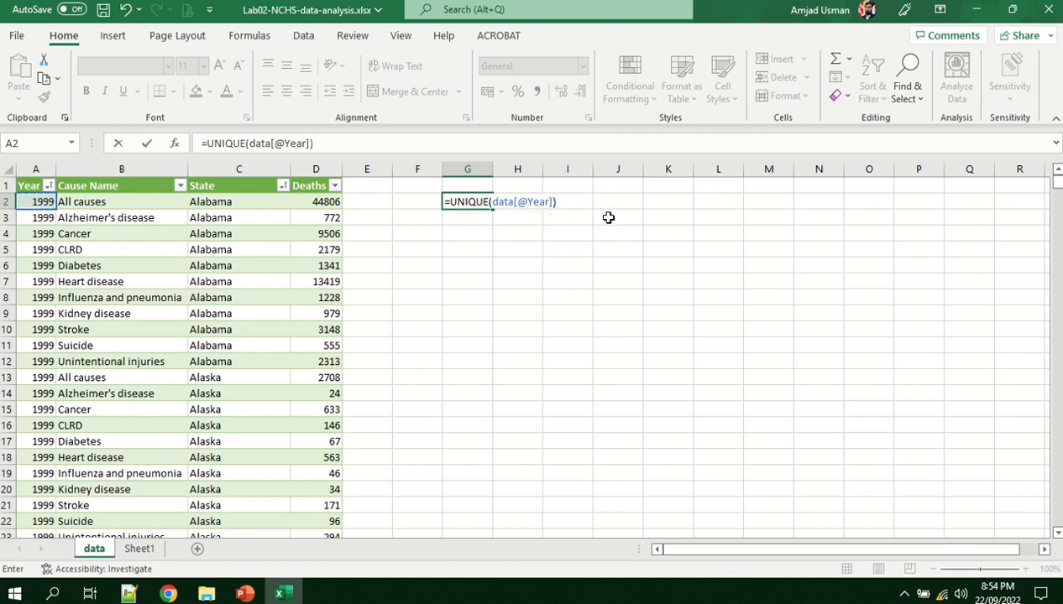
pyautogui.hotkey('ctrl', 'Return')
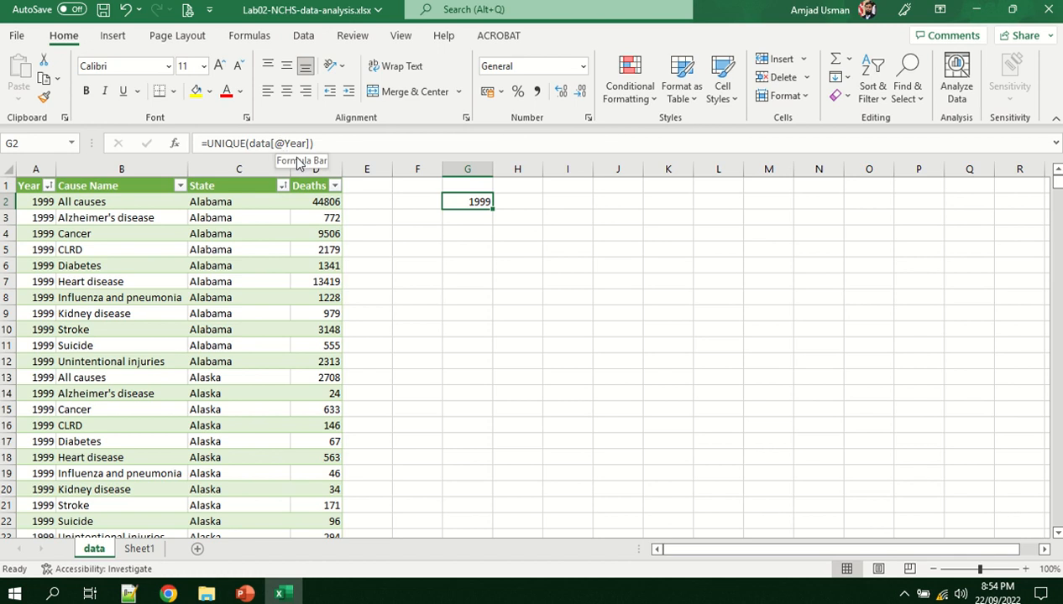
# Edit the formula in G2 to reference the whole Year column, making it =UNIQUE(data[Year])
pyautogui.doubleClick(449, 202)
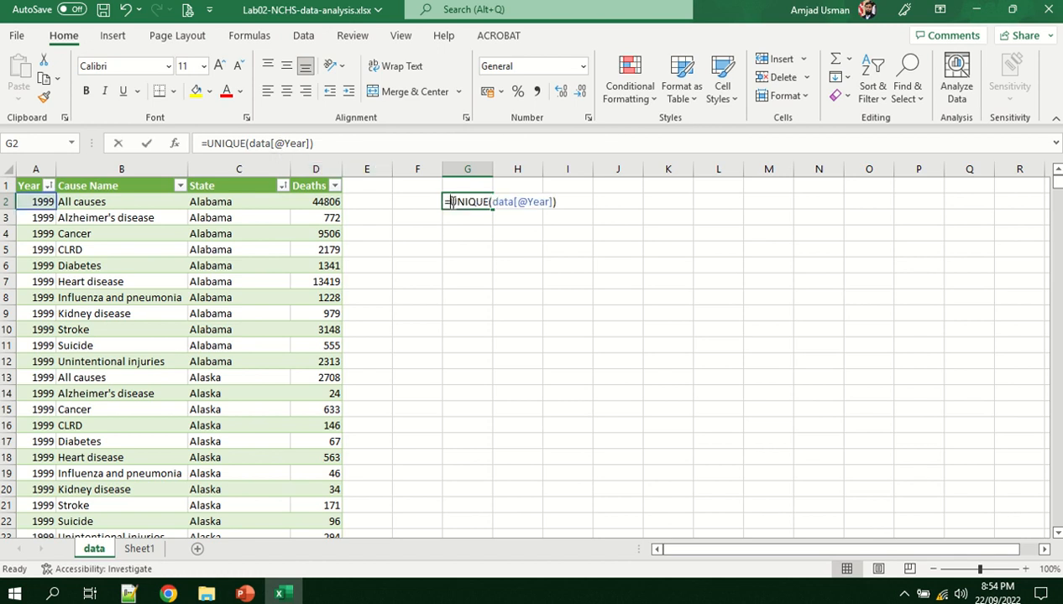
pyautogui.click(528, 202)
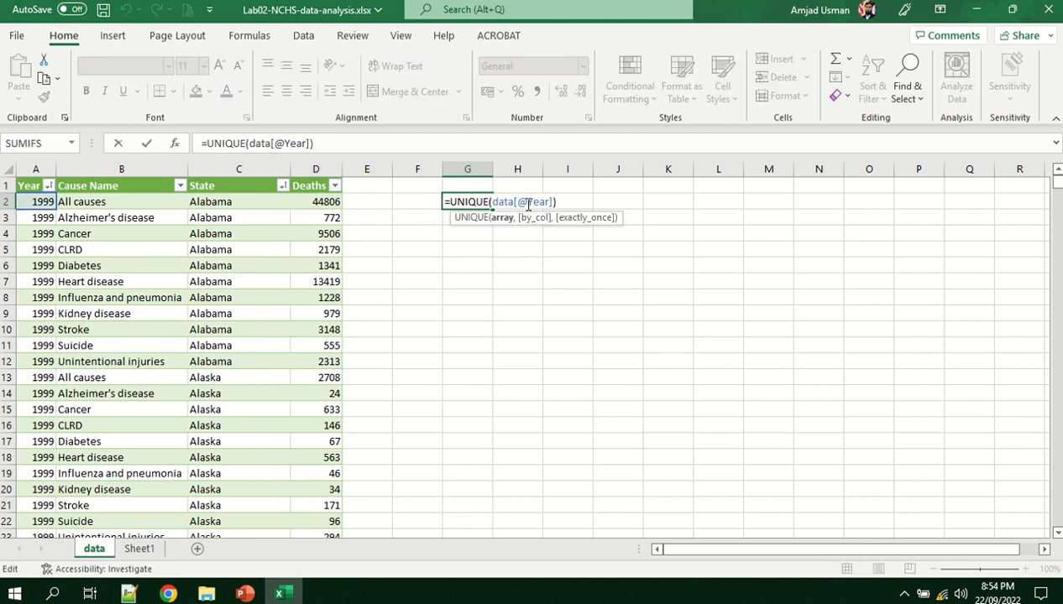
pyautogui.press('BackSpace')
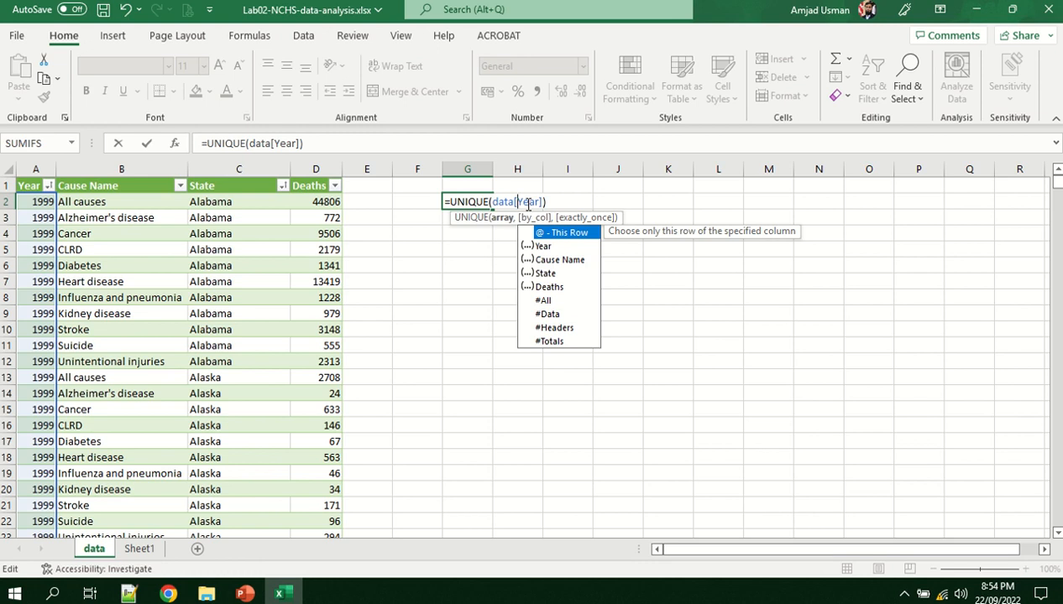
pyautogui.click(529, 202)
pyautogui.press('End')
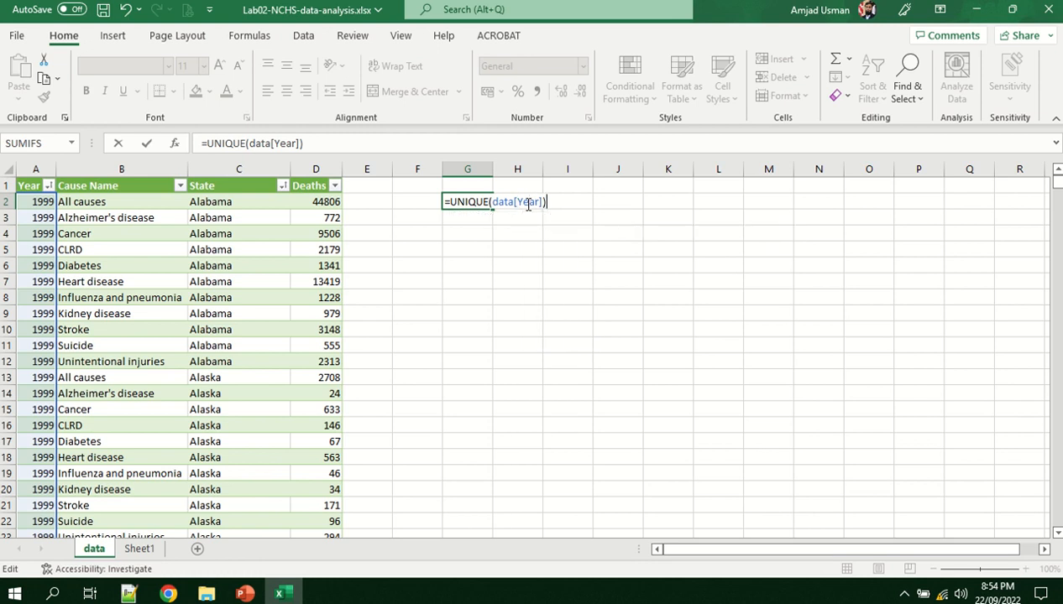
pyautogui.press('Return')
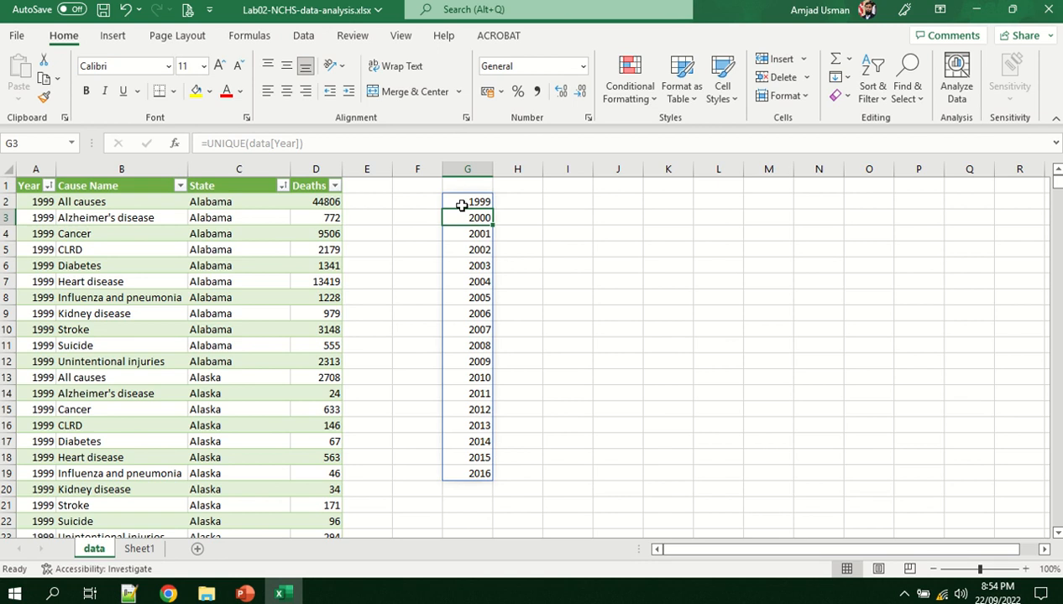
# Fill the UNIQUE formula from G2 across to H2 and I2 to list the distinct causes and states
pyautogui.click(461, 205)
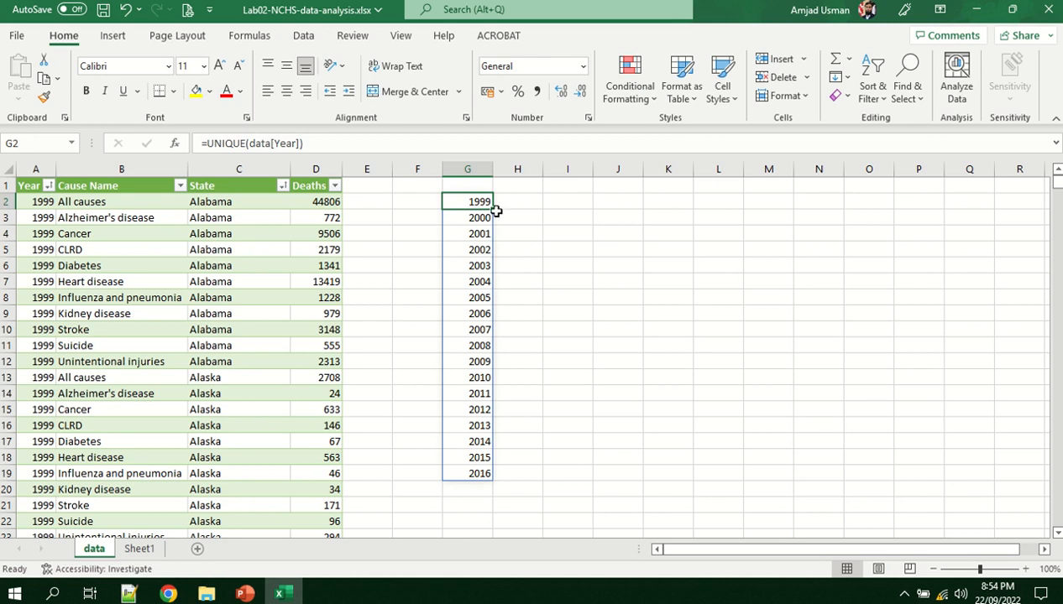
pyautogui.moveTo(493, 208); pyautogui.dragTo(581, 205)
pyautogui.click(747, 344)
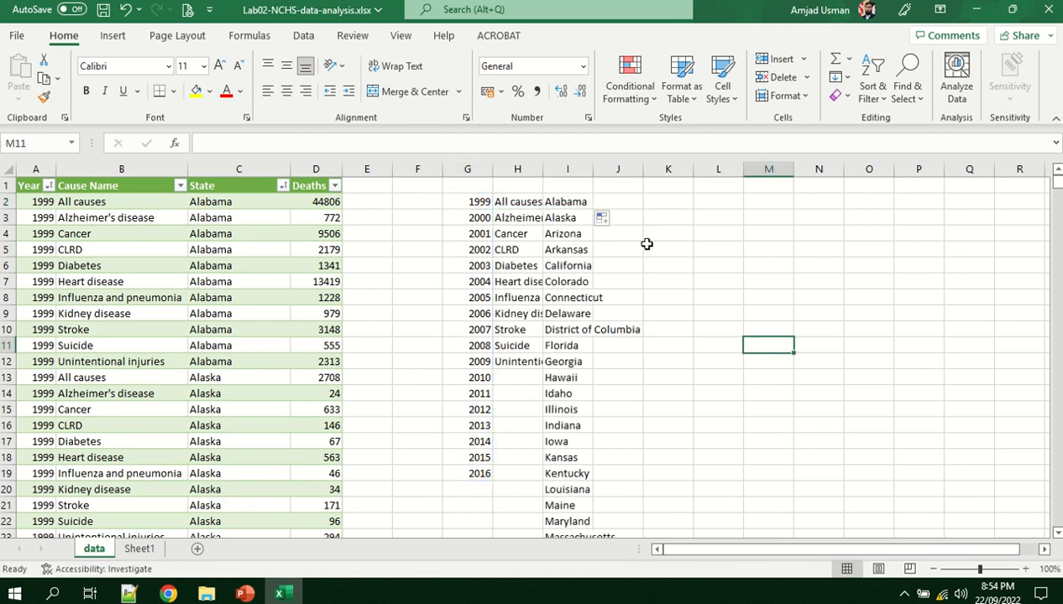
# Auto-fit the widths of columns H and I to the listed causes and states
pyautogui.moveTo(543, 172); pyautogui.dragTo(626, 170)
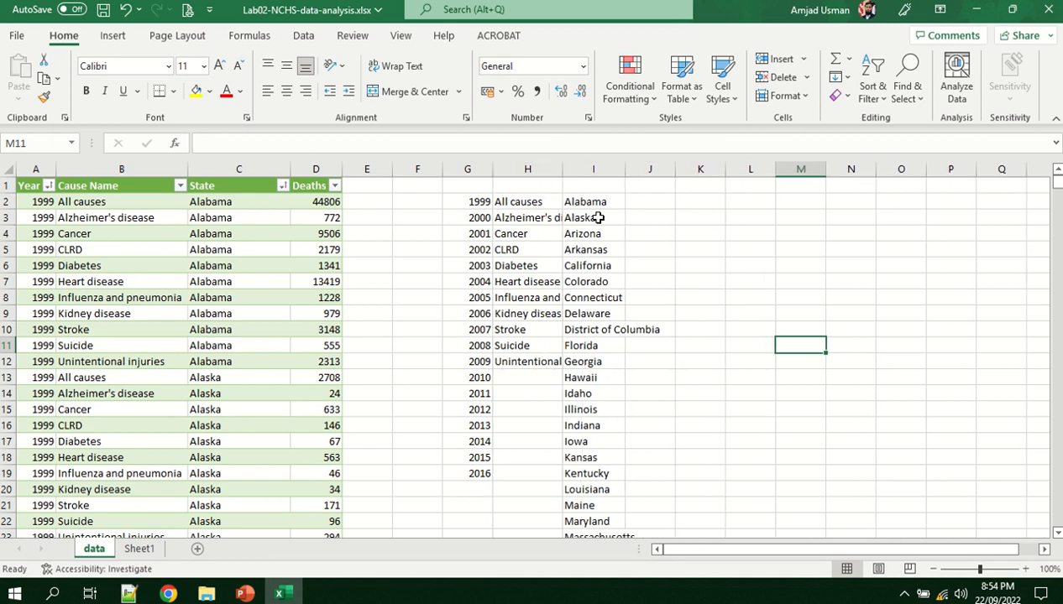
pyautogui.click(523, 201)
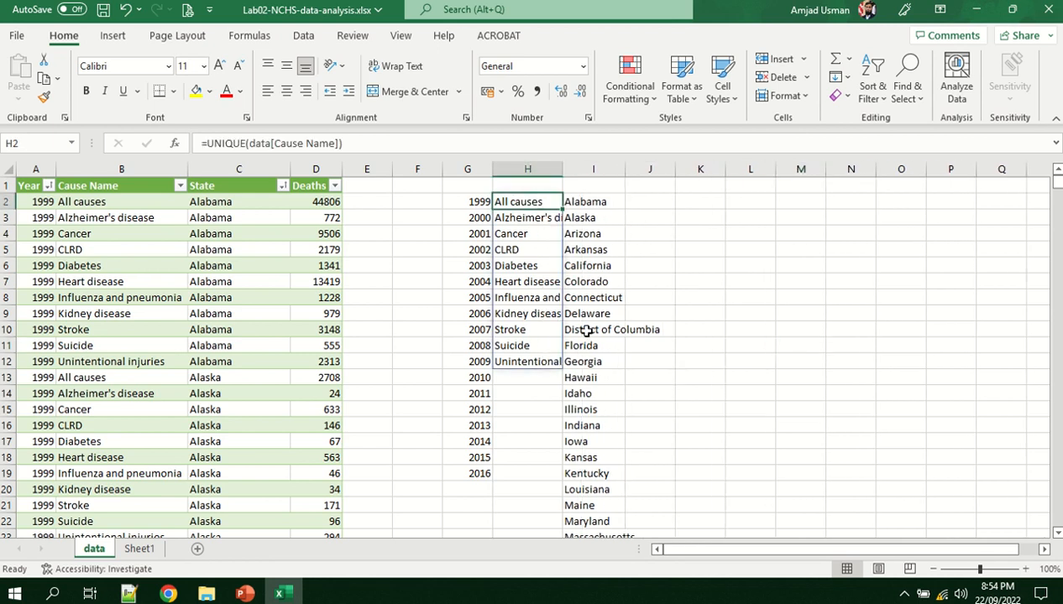
pyautogui.click(596, 204)
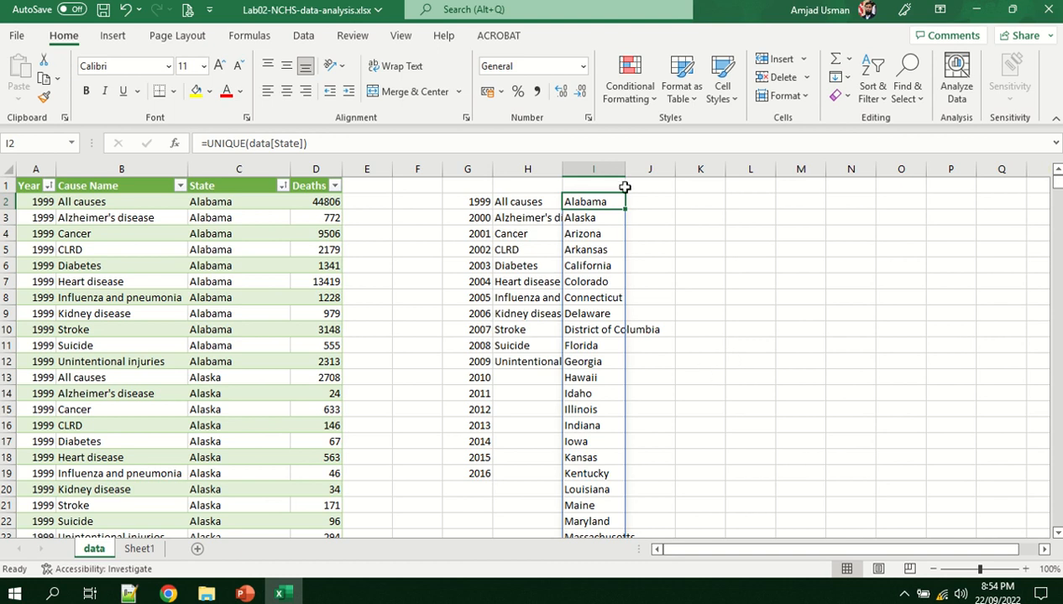
pyautogui.doubleClick(626, 169)
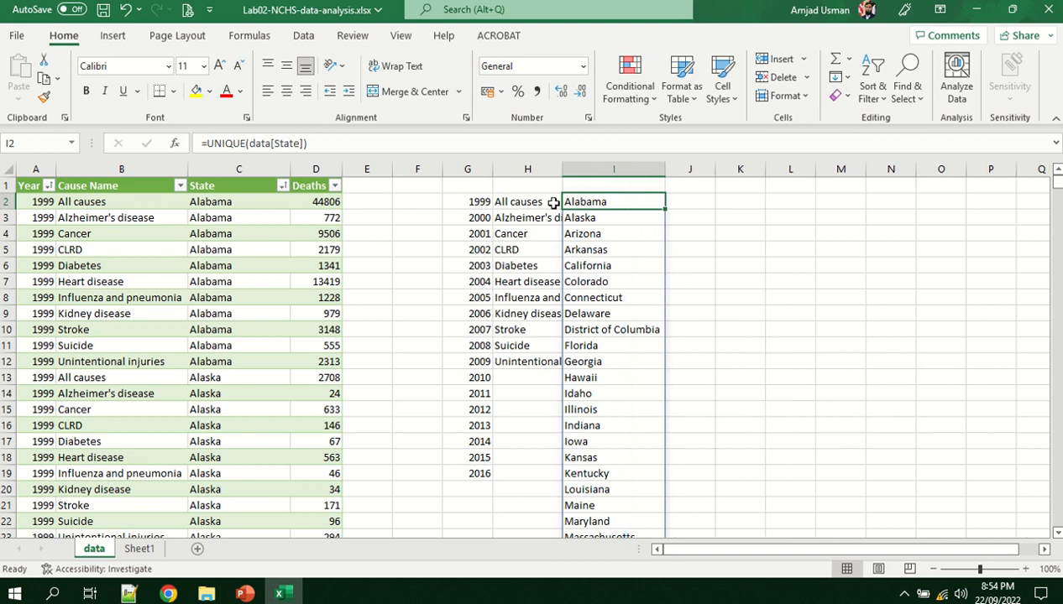
pyautogui.moveTo(560, 175); pyautogui.dragTo(560, 175)
pyautogui.click(783, 437)
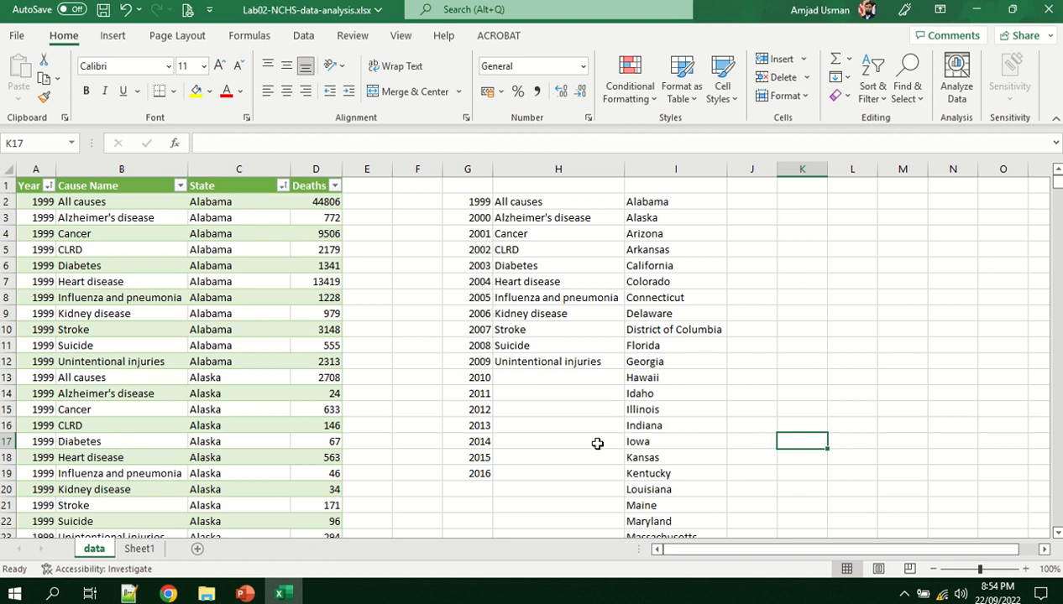
# Enter the headings "year", "cause" and "state" in cells G1, H1 and I1 above the distinct lists
pyautogui.scroll(-2, 569, 495)
pyautogui.scroll(2, 569, 495)
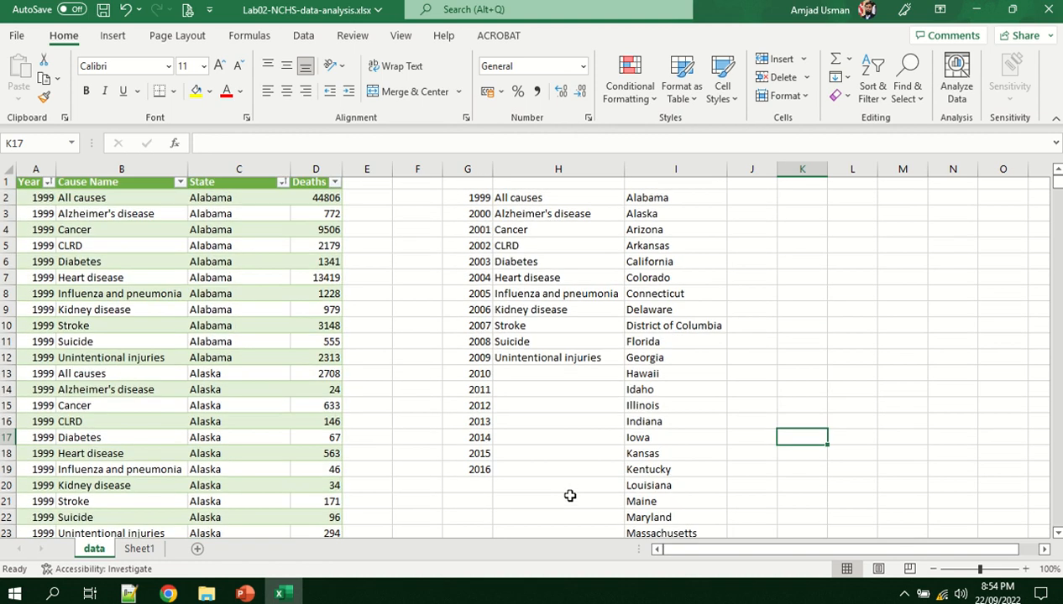
pyautogui.click(467, 187)
pyautogui.write('year')
pyautogui.press('Tab')
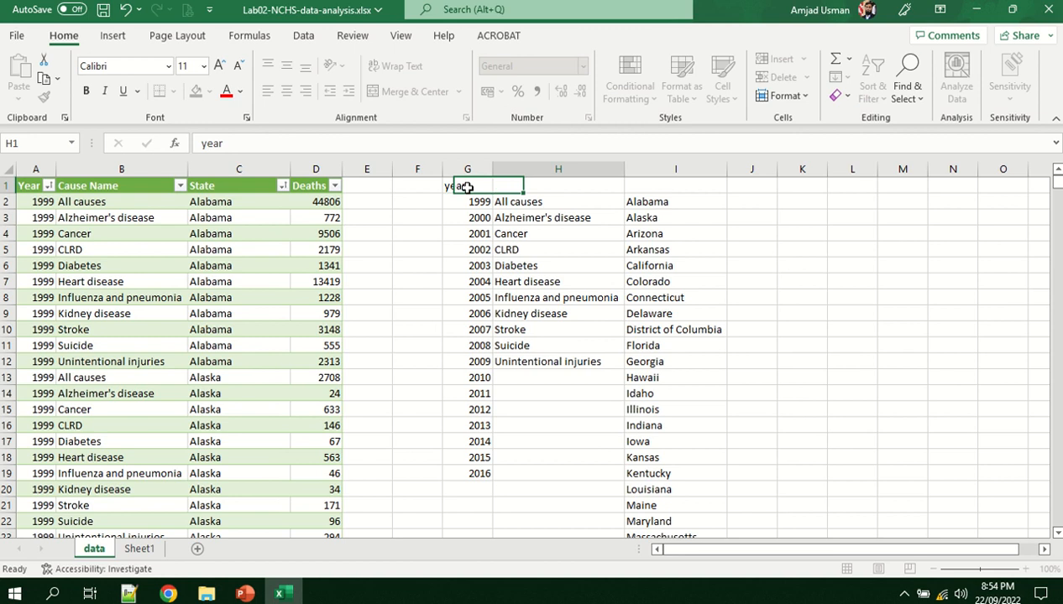
pyautogui.write('cause')
pyautogui.press('Tab')
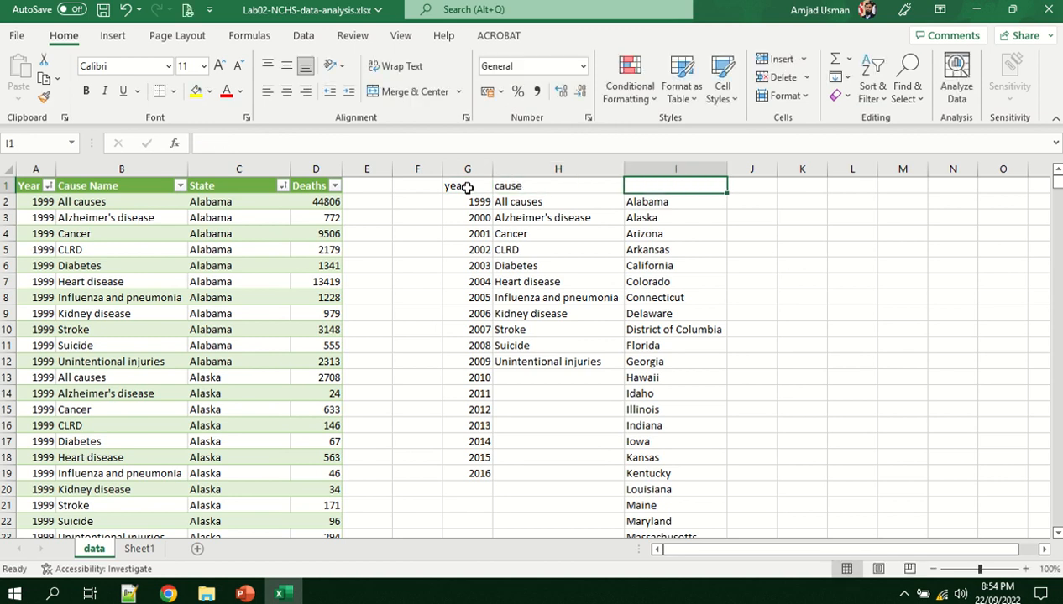
pyautogui.write('state')
pyautogui.press('Tab')
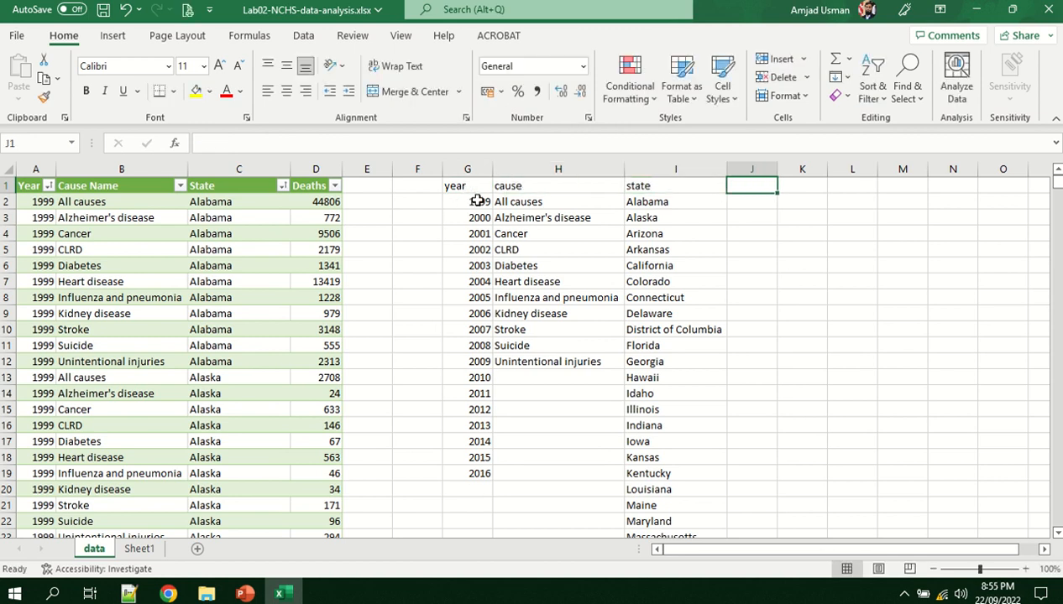
# Check how many entries the distinct year, cause and state lists in columns G, H and I each contain
pyautogui.moveTo(469, 202); pyautogui.dragTo(460, 473)
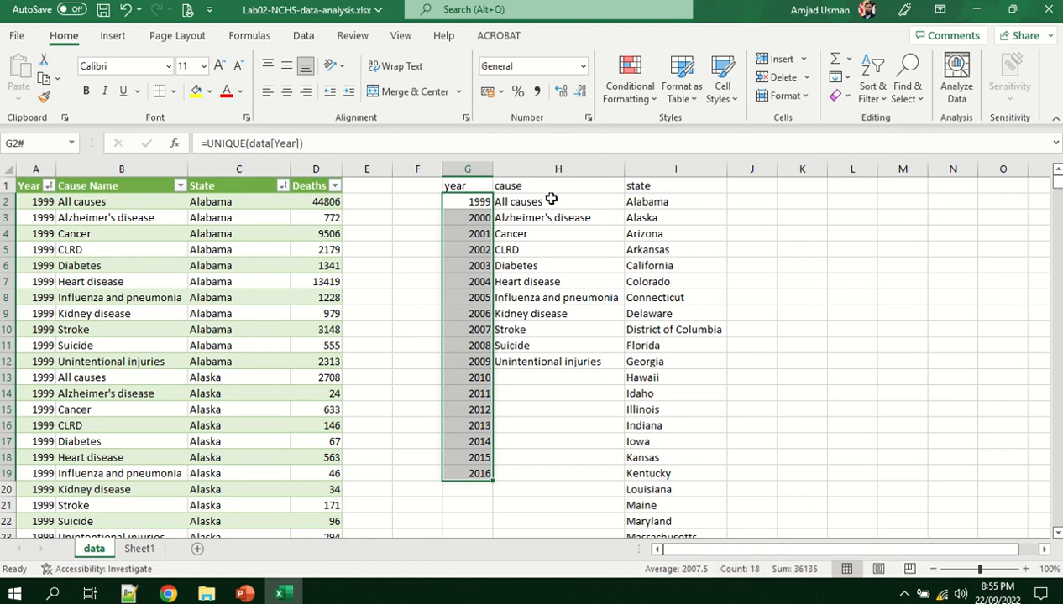
pyautogui.moveTo(551, 198); pyautogui.dragTo(534, 359)
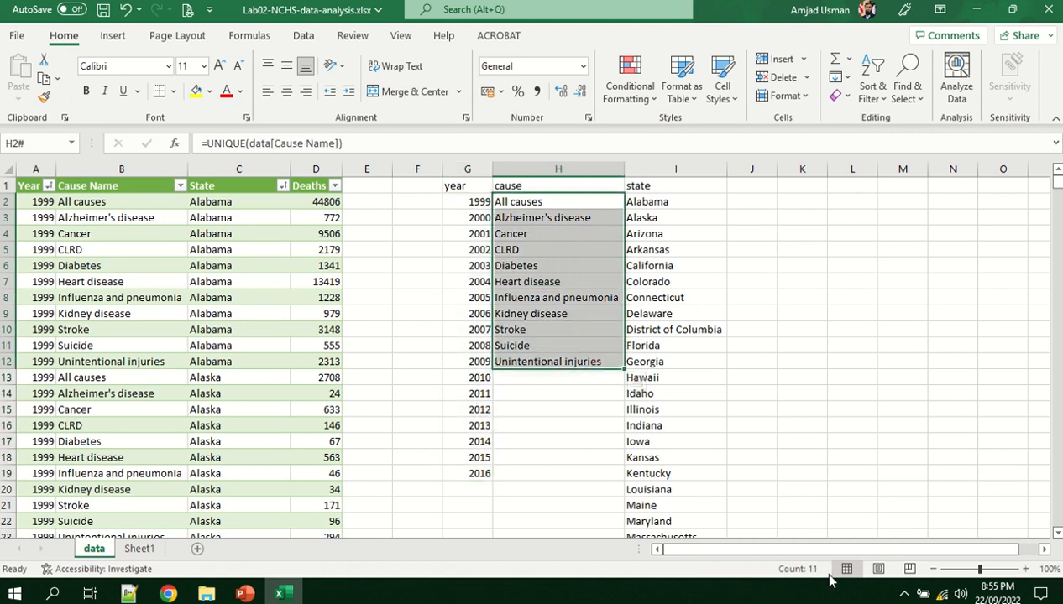
pyautogui.click(669, 201)
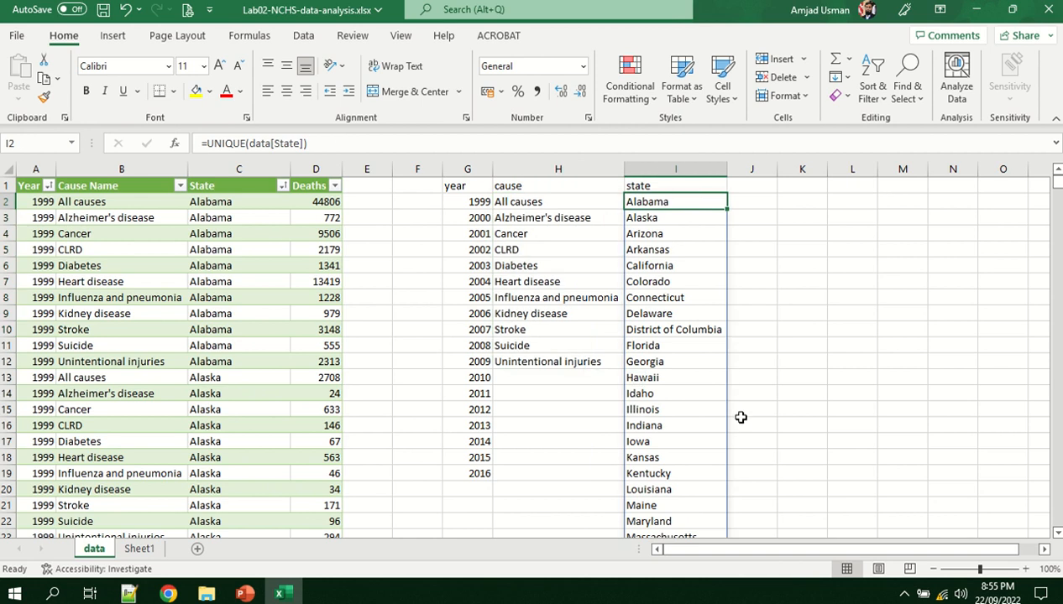
pyautogui.hotkey('ctrl', 'shift', 'Down')
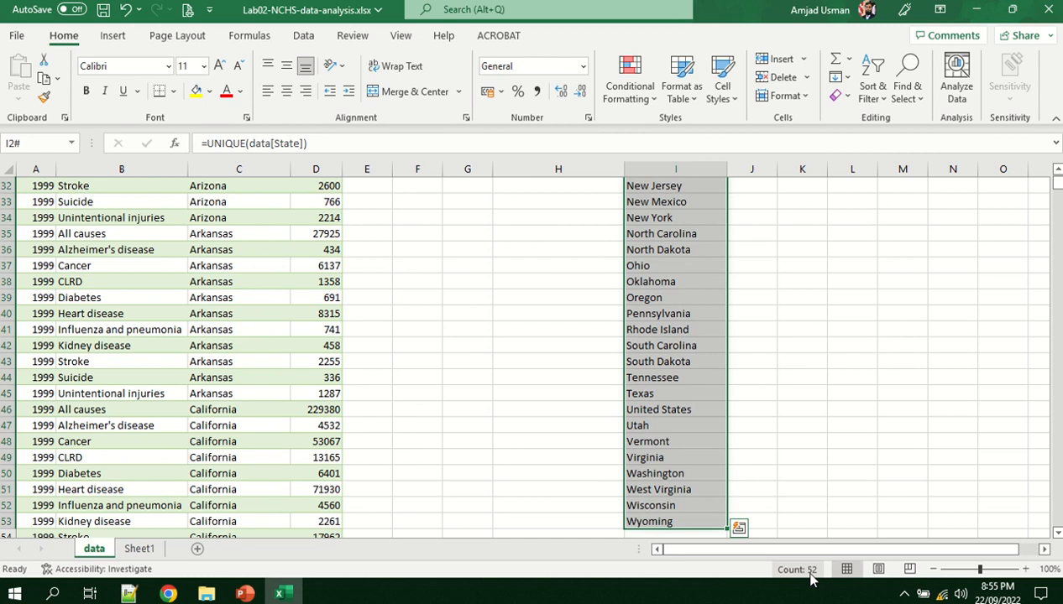
pyautogui.scroll(10, 515, 463)
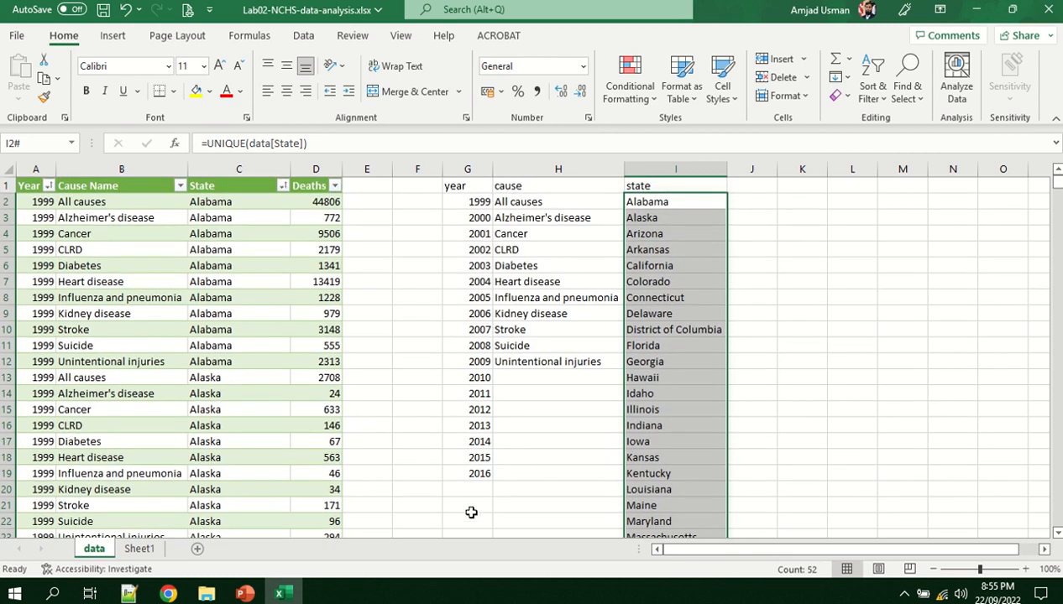
pyautogui.click(766, 424)
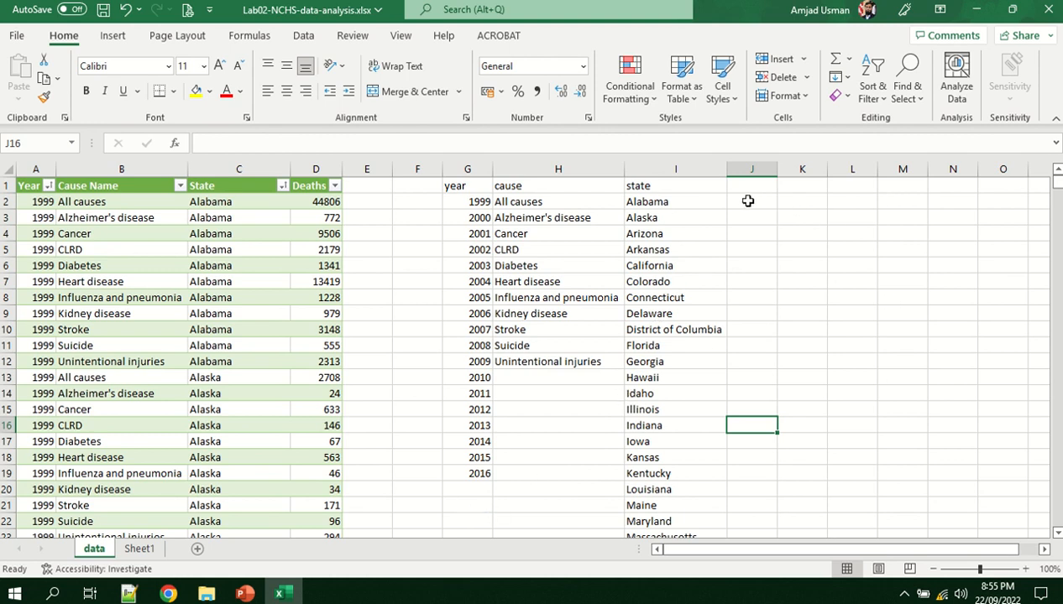
pyautogui.click(790, 186)
pyautogui.write('cou')
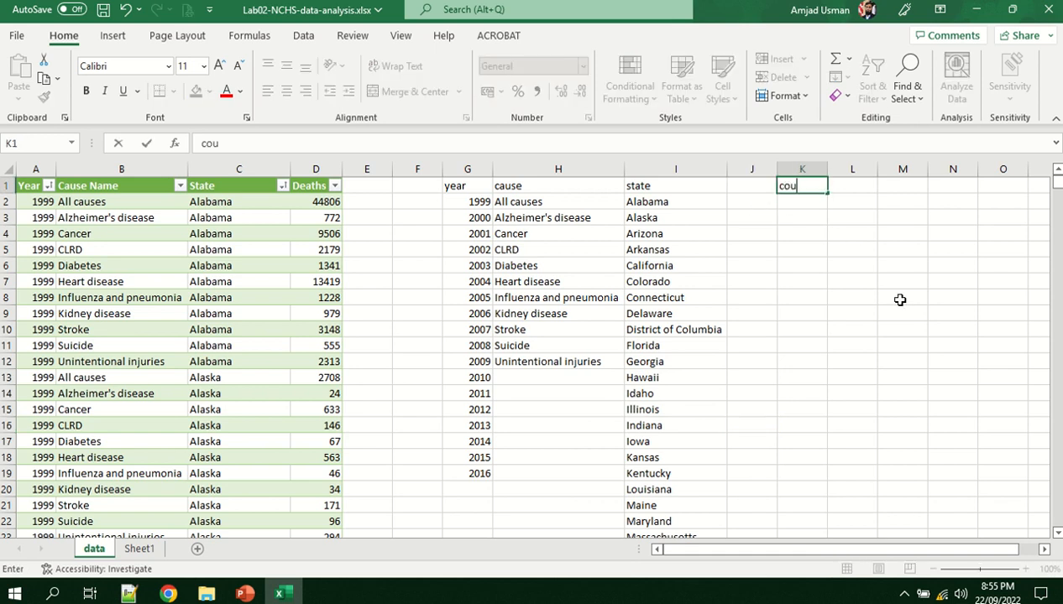
pyautogui.write('nt')
pyautogui.press('BackSpace')
pyautogui.press('BackSpace')
pyautogui.press('BackSpace')
pyautogui.press('Escape')
# Enter the heading "count" in L1 and the row labels "year", "cause" and "state" in K2 to K4
pyautogui.press('Right')
pyautogui.write('count')
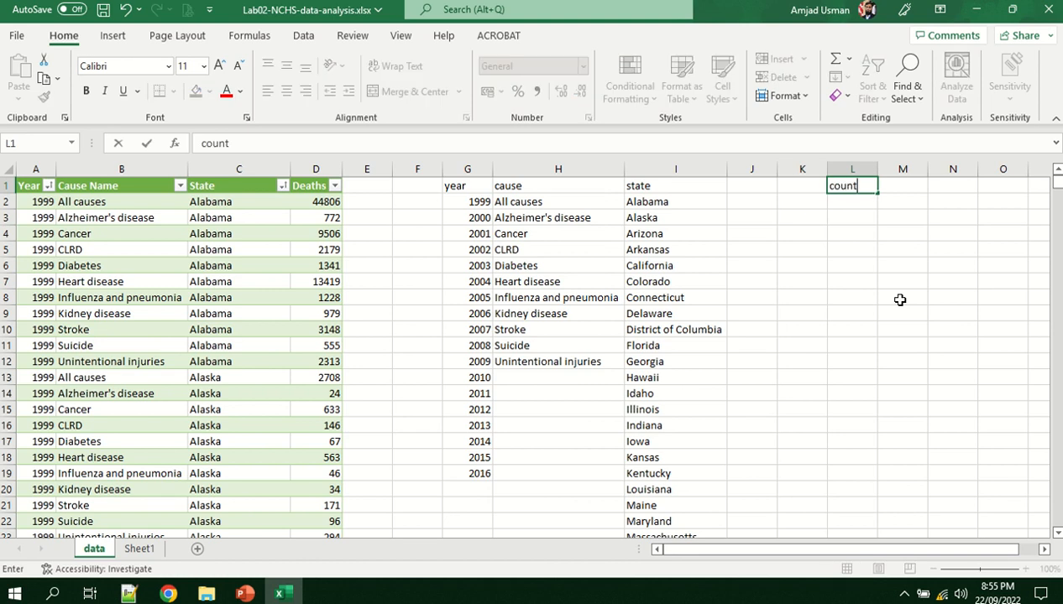
pyautogui.press('Return')
pyautogui.write('year')
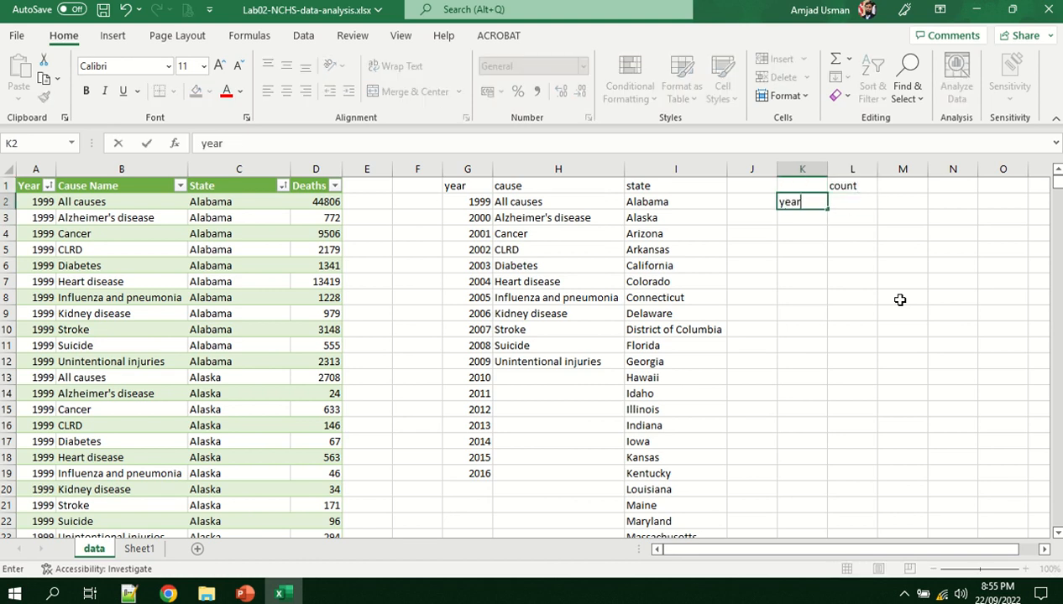
pyautogui.press('Return')
pyautogui.write('cause')
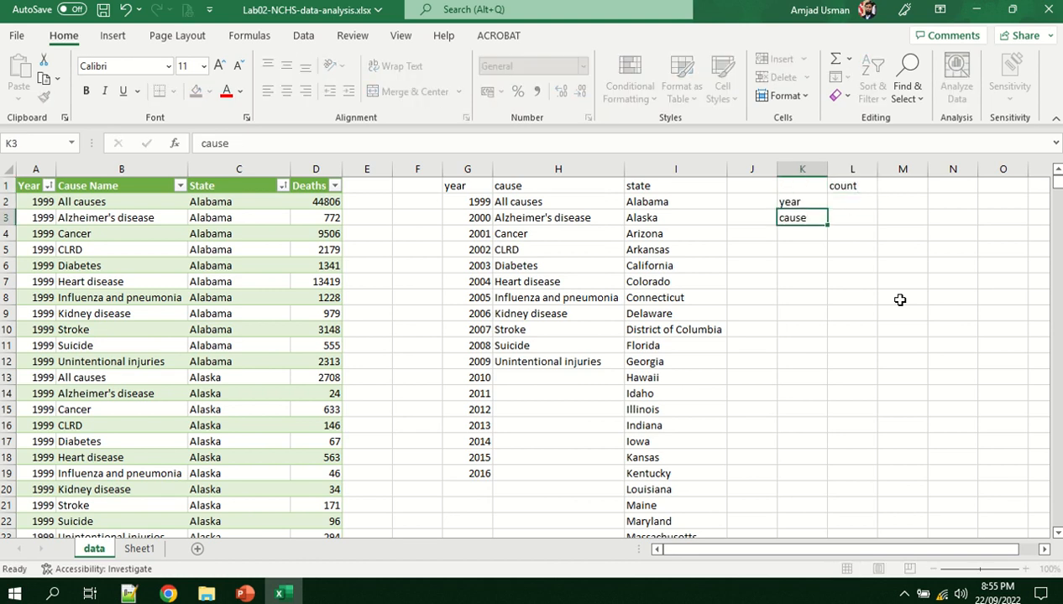
pyautogui.press('Return')
pyautogui.write('st')
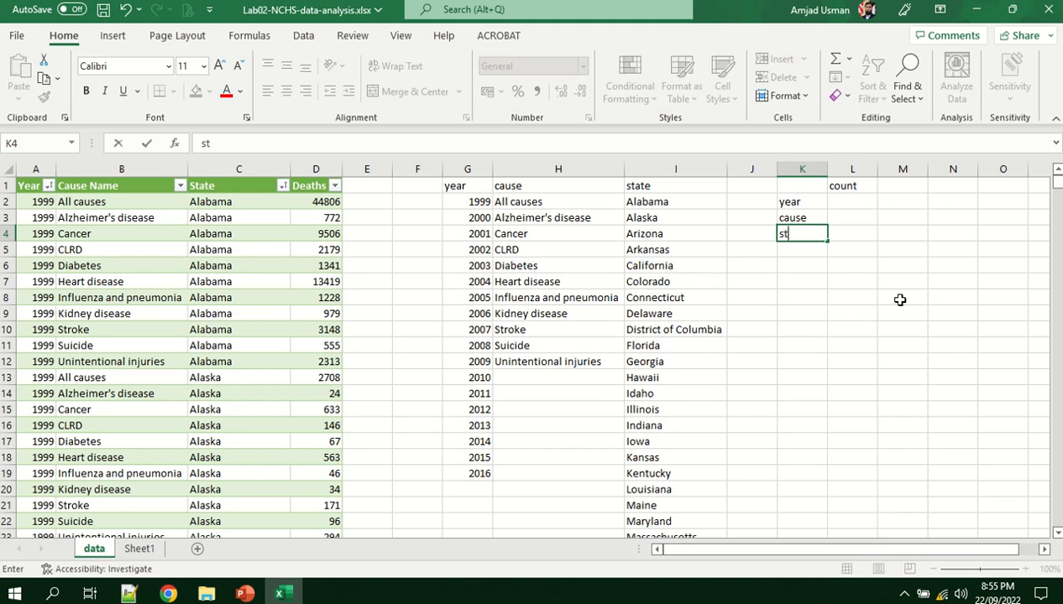
pyautogui.press('Tab')
# Count the distinct years in L2 with the formula =COUNT(G2#)
pyautogui.press('Up')
pyautogui.press('Up')
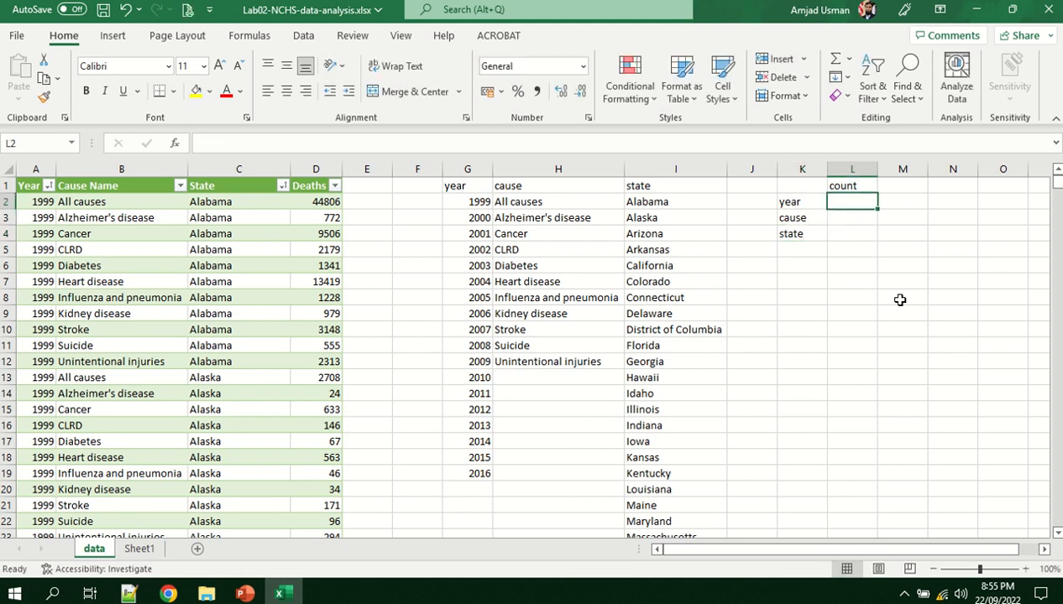
pyautogui.write('=')
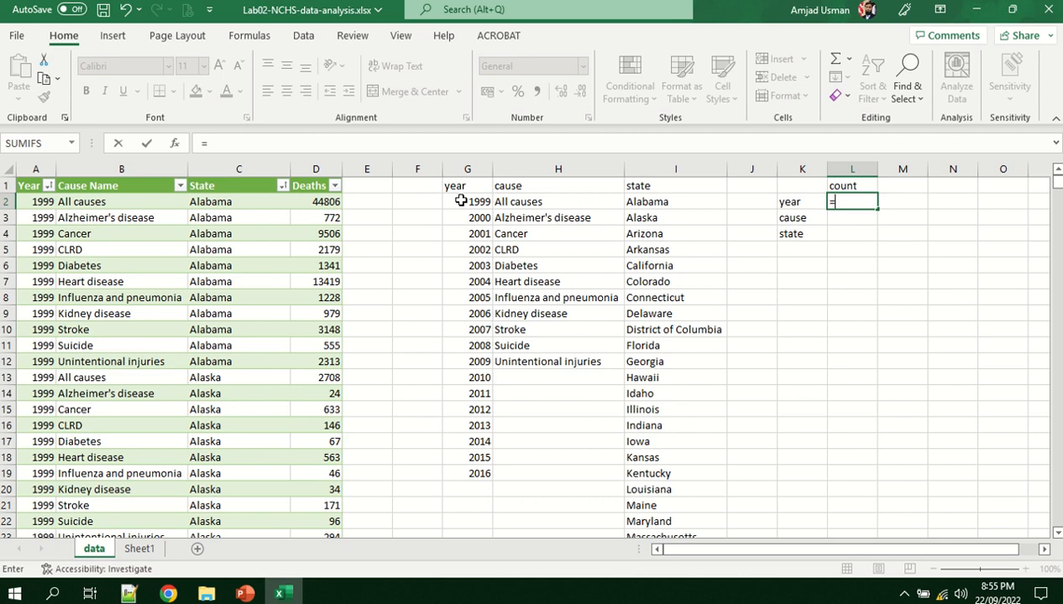
pyautogui.write('count')
pyautogui.press('Tab')
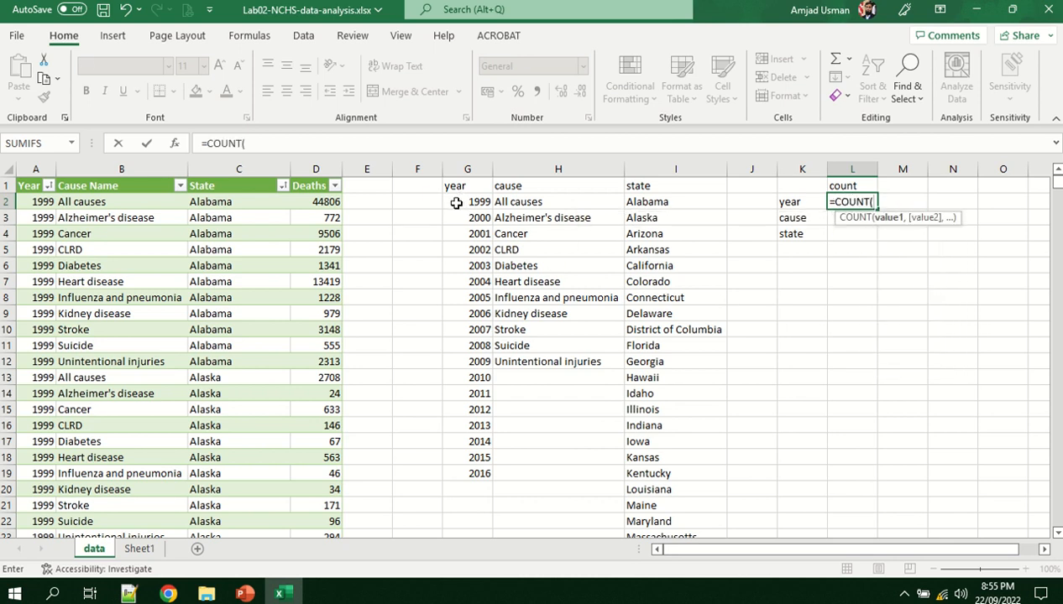
pyautogui.moveTo(457, 204); pyautogui.dragTo(441, 481)
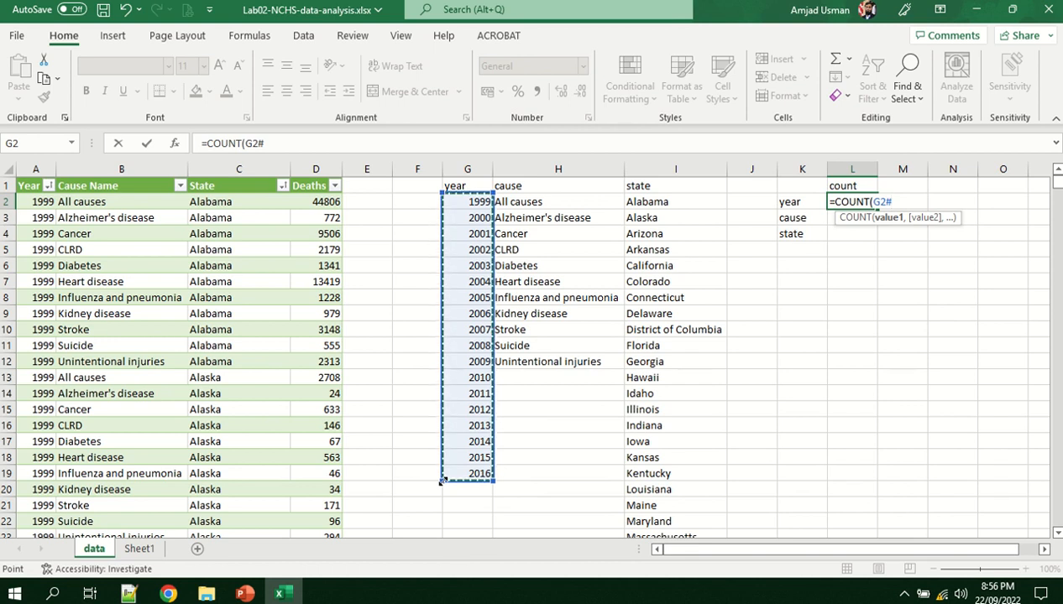
pyautogui.write(')')
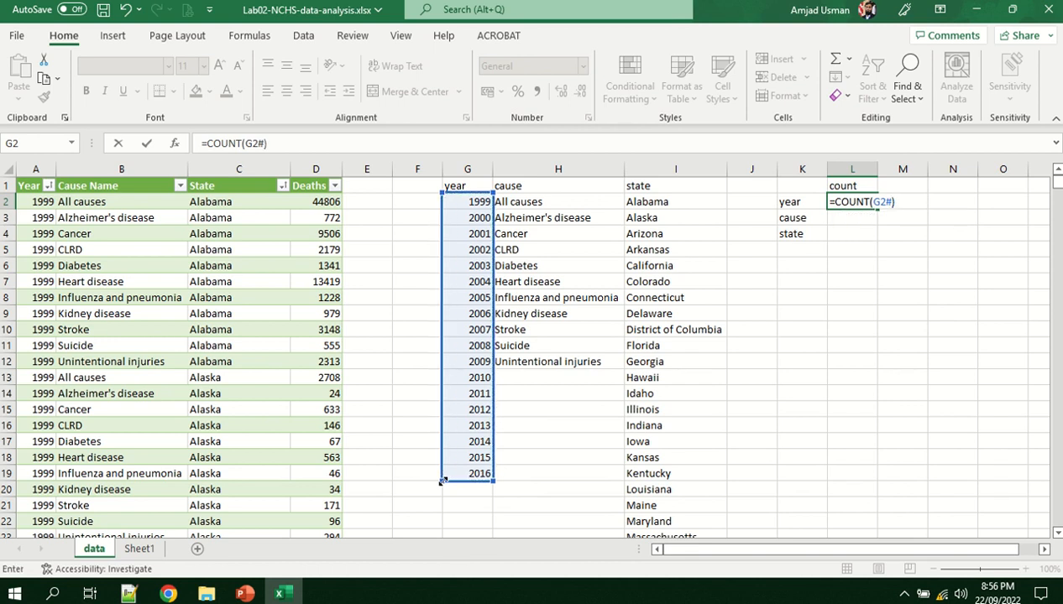
pyautogui.press('Return')
pyautogui.press('Up')
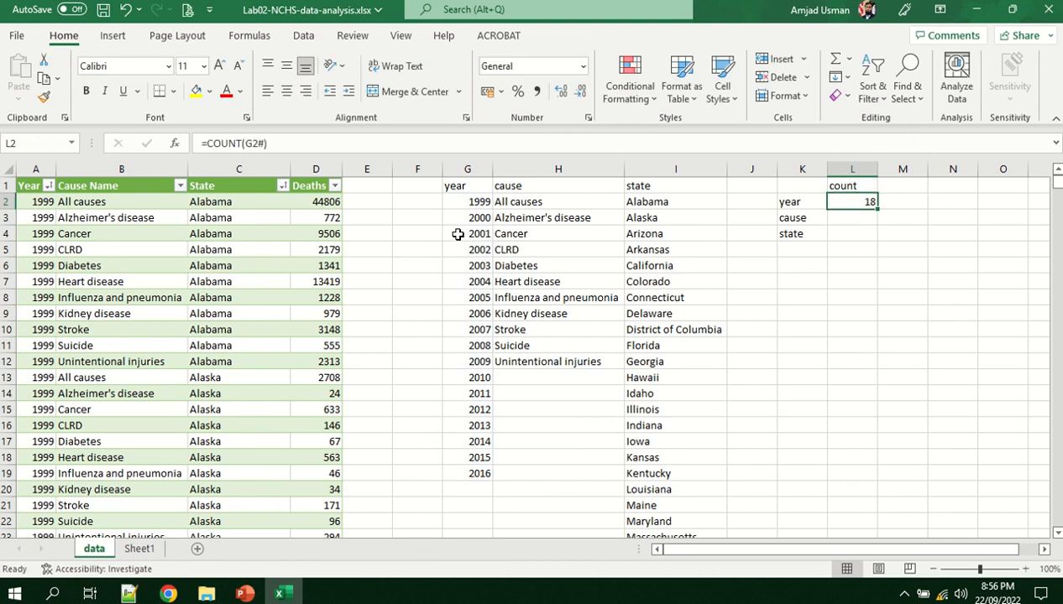
pyautogui.click(260, 143)
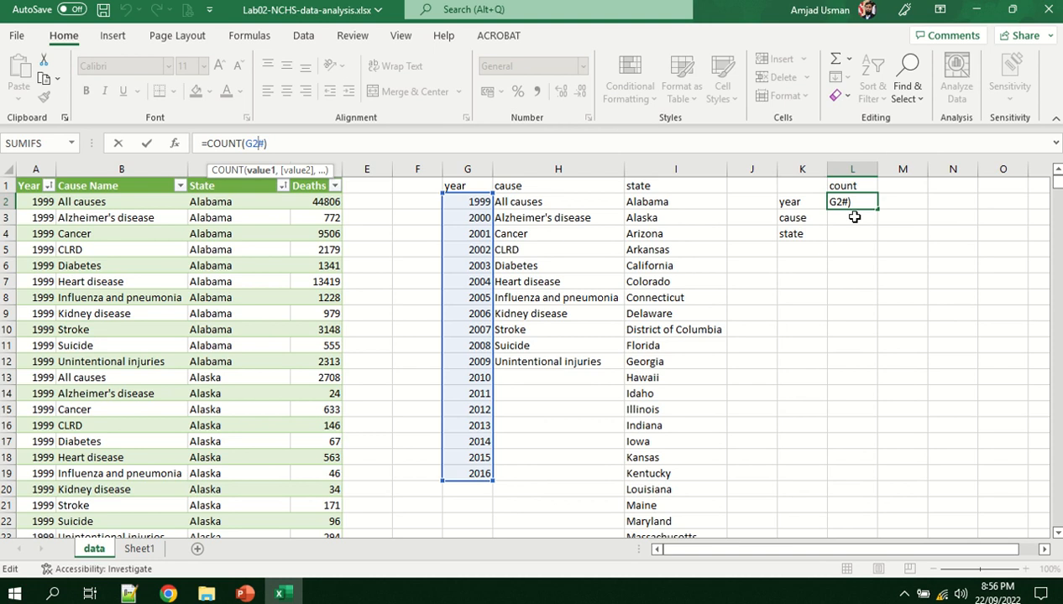
pyautogui.press('Return')
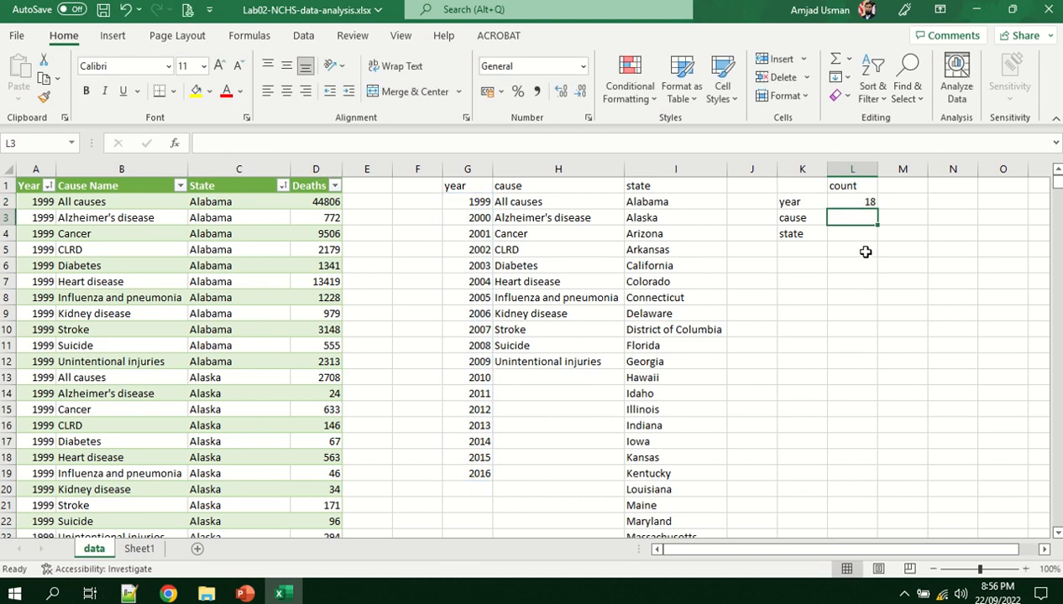
# Fill the L2 count formula down to L3 and change its range to the distinct causes list, H2#
pyautogui.click(855, 205)
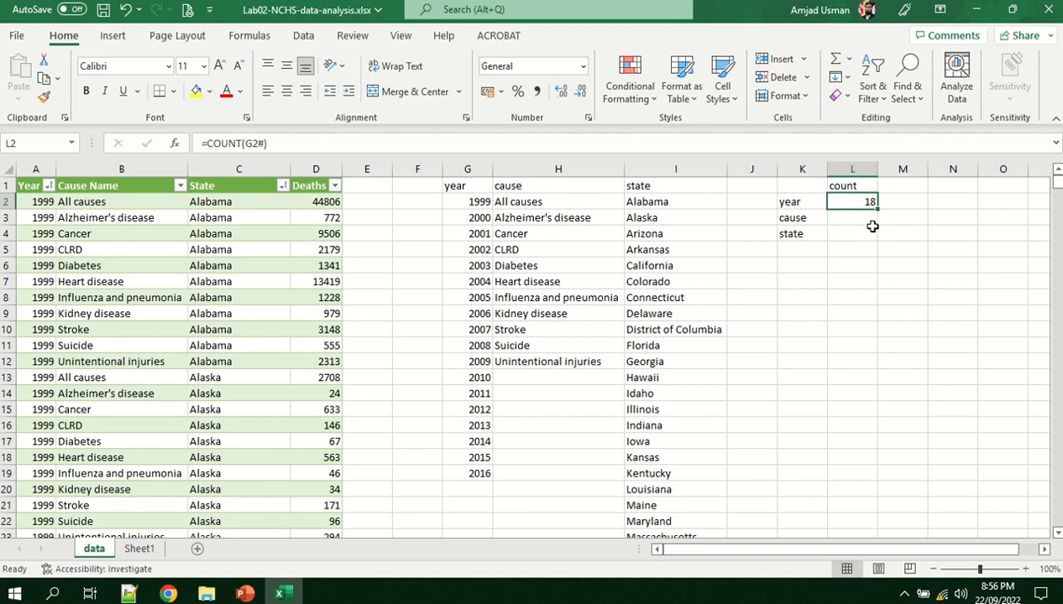
pyautogui.moveTo(878, 208); pyautogui.dragTo(877, 223)
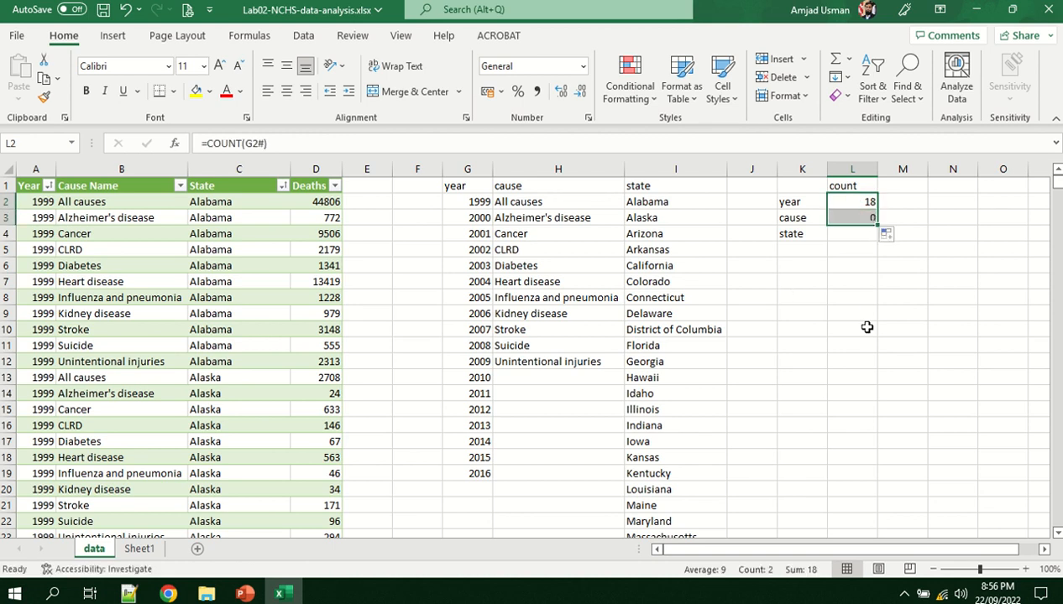
pyautogui.click(866, 329)
pyautogui.click(848, 218)
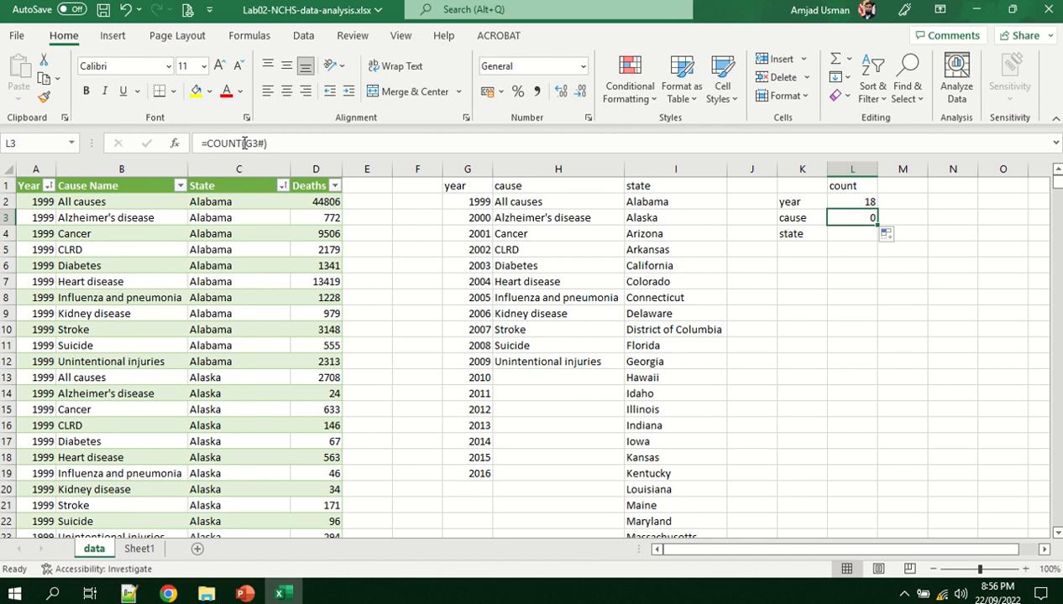
pyautogui.doubleClick(878, 218)
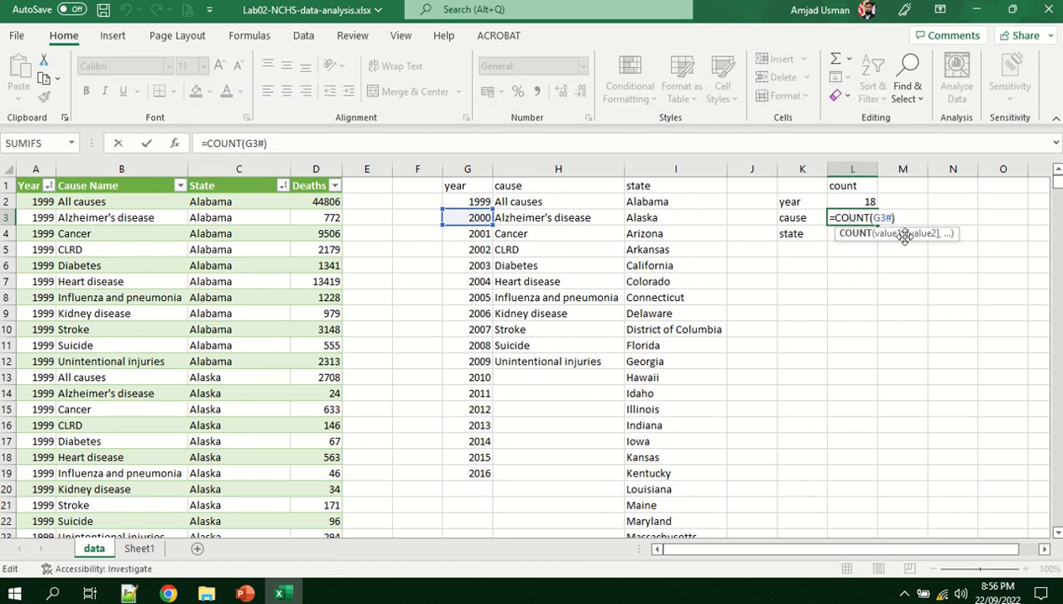
pyautogui.press('BackSpace')
pyautogui.press('BackSpace')
pyautogui.press('BackSpace')
pyautogui.press('BackSpace')
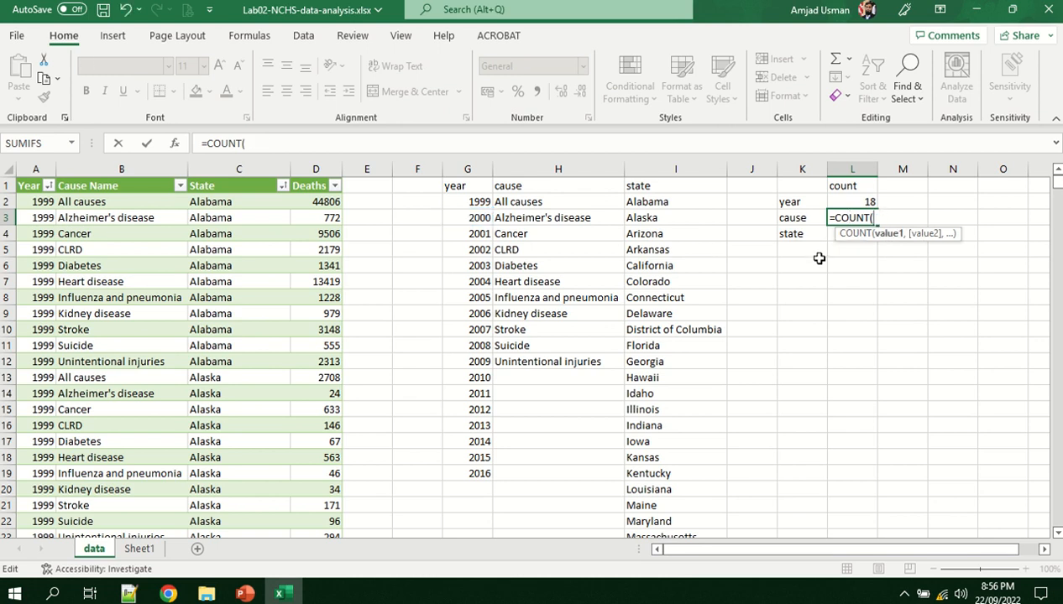
pyautogui.moveTo(564, 202); pyautogui.dragTo(554, 362)
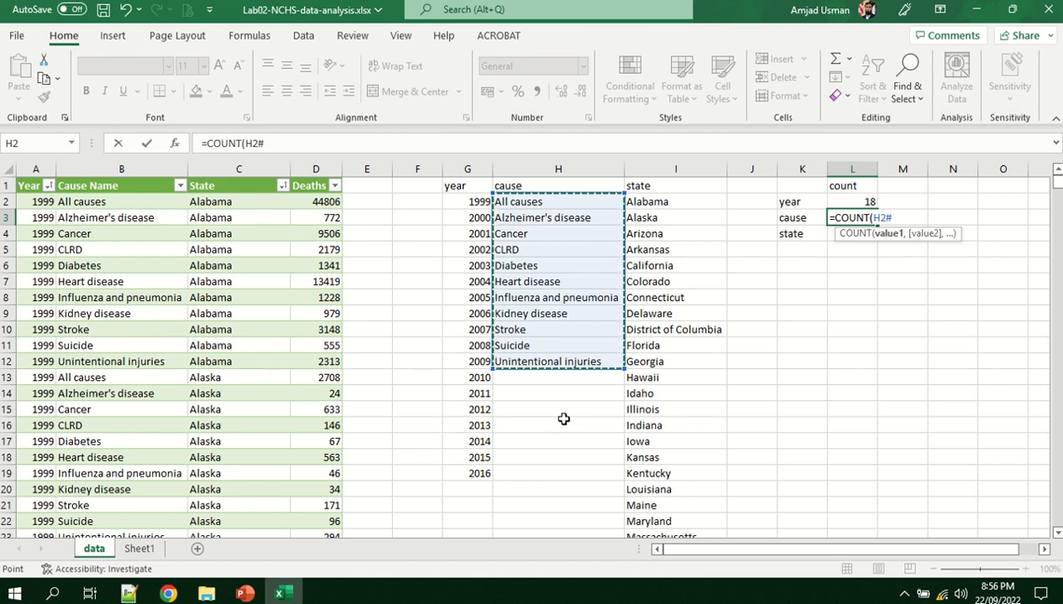
pyautogui.press('Return')
# Change the L3 formula to =COUNTA(H2#) and check its result against the selected cause list
pyautogui.click(853, 217)
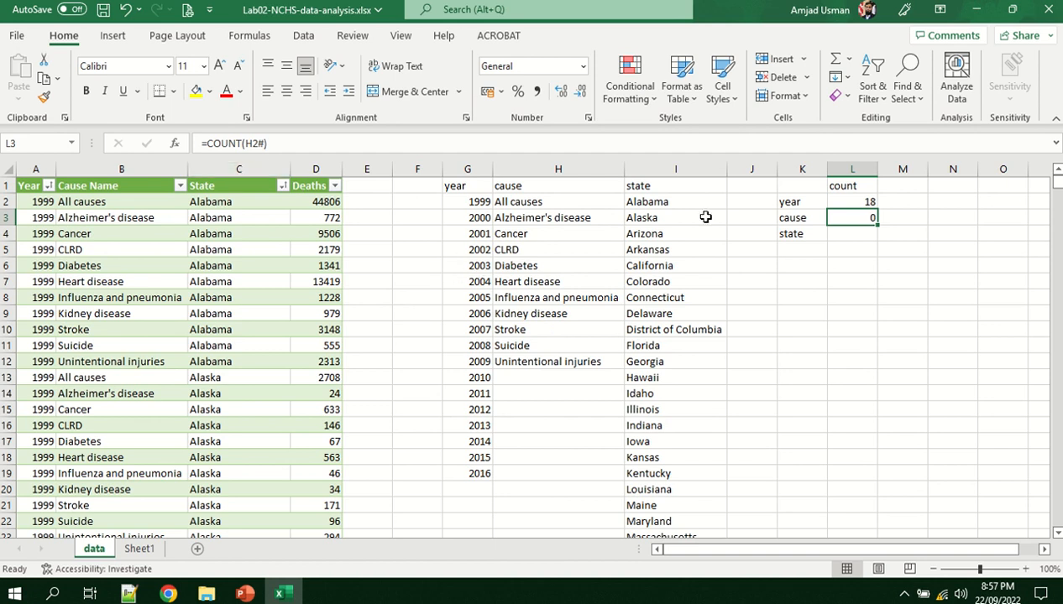
pyautogui.doubleClick(850, 217)
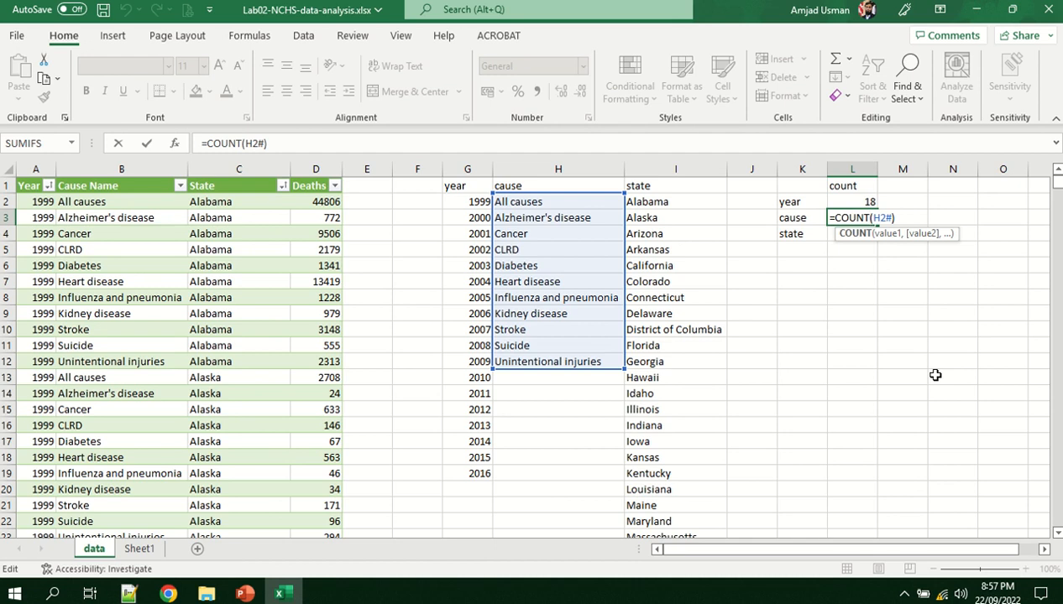
pyautogui.write('A')
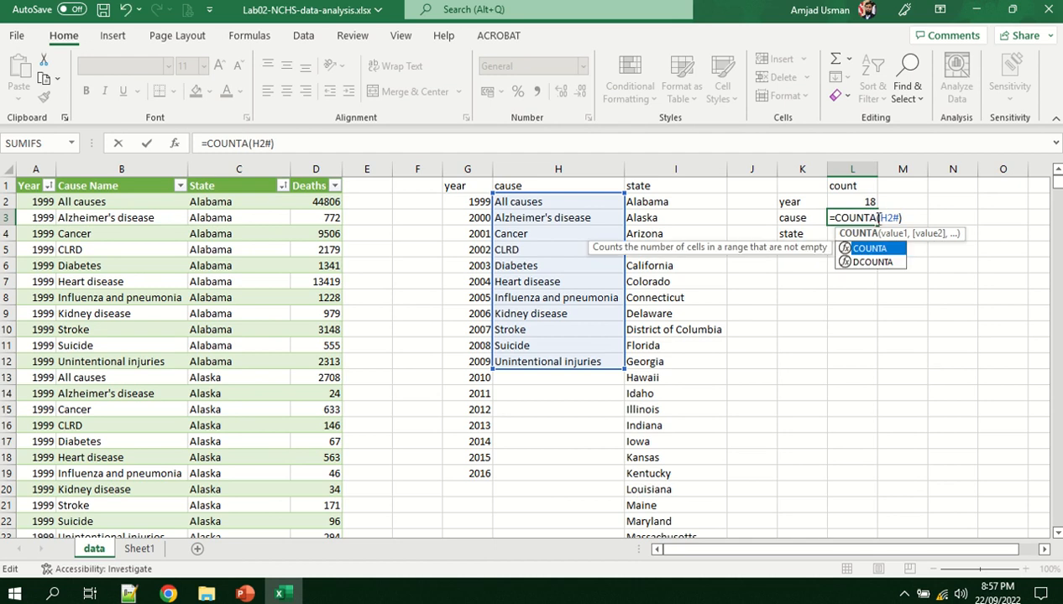
pyautogui.click(903, 219)
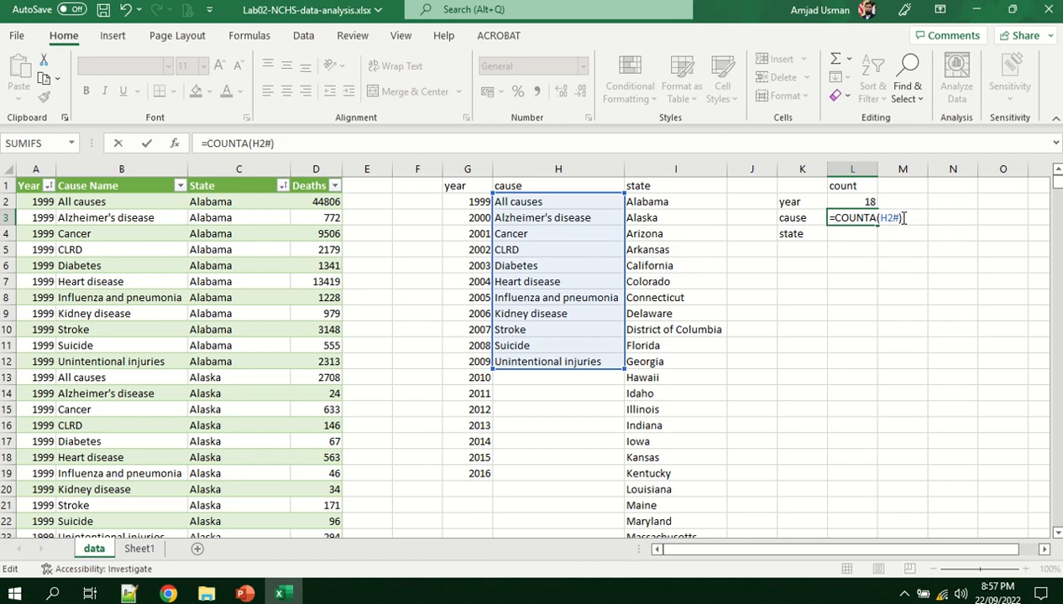
pyautogui.press('Return')
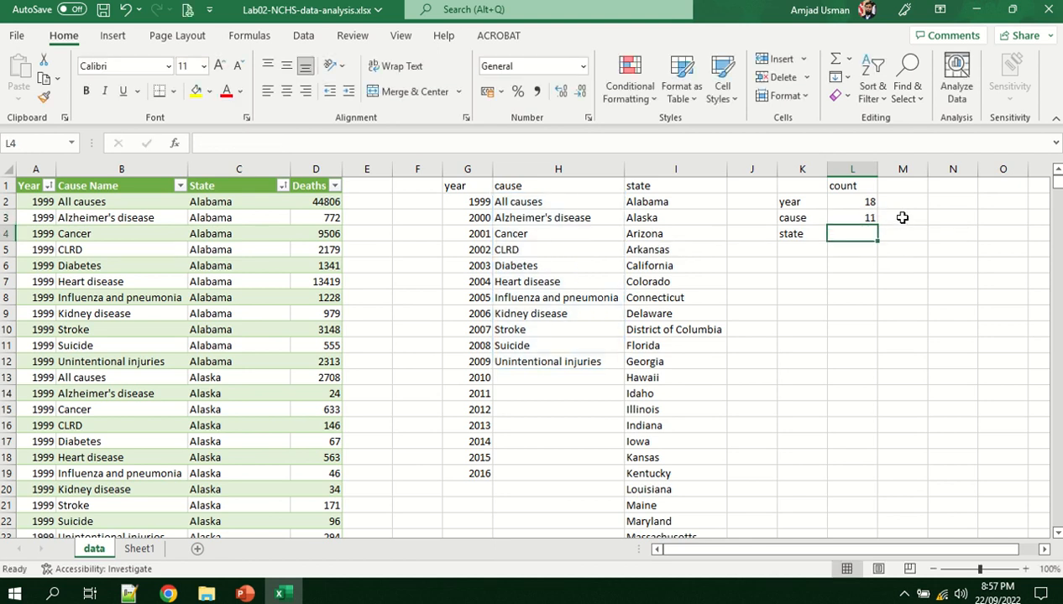
pyautogui.moveTo(561, 202); pyautogui.dragTo(552, 364)
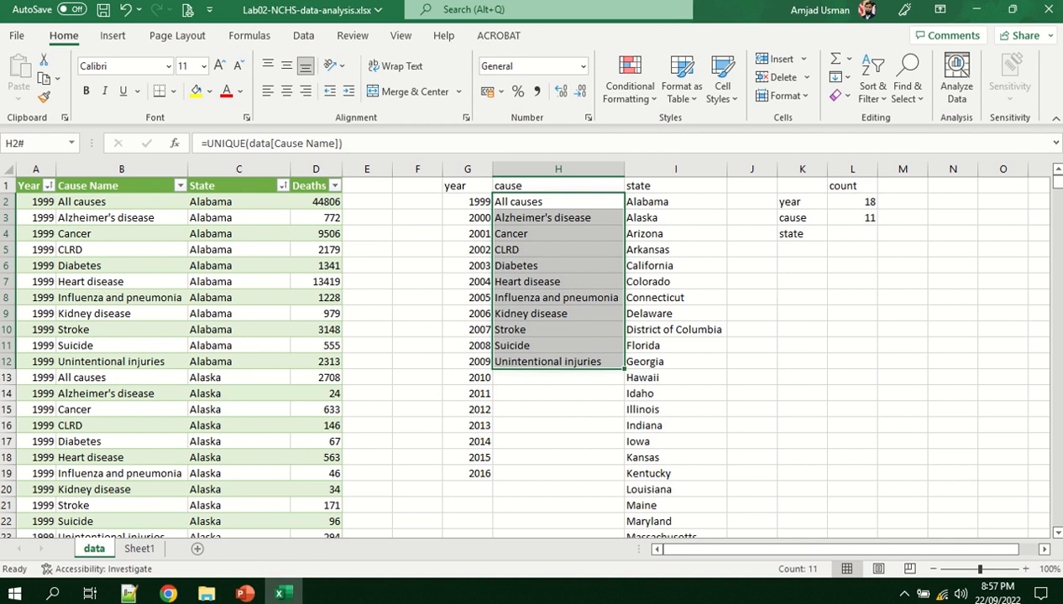
# Count the distinct states in L4 with the formula =COUNTA(I2#)
pyautogui.click(848, 232)
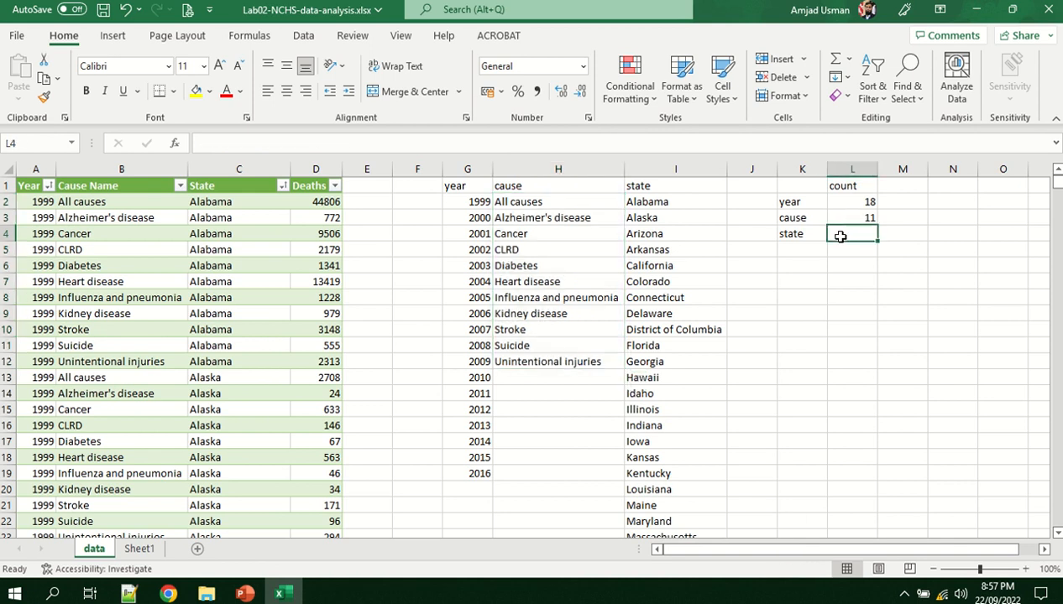
pyautogui.write('=count')
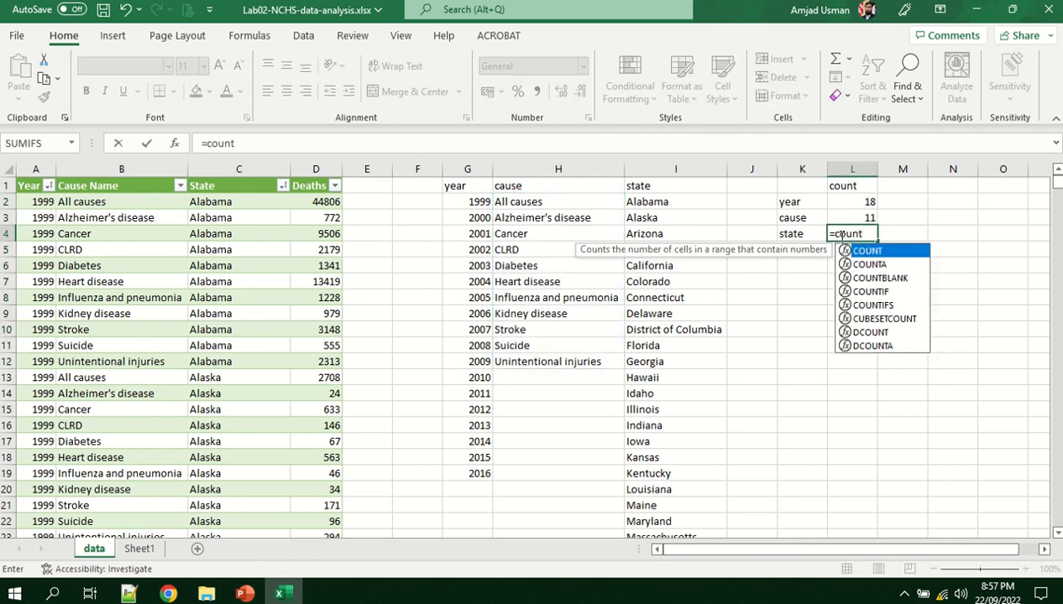
pyautogui.write('a')
pyautogui.press('Tab')
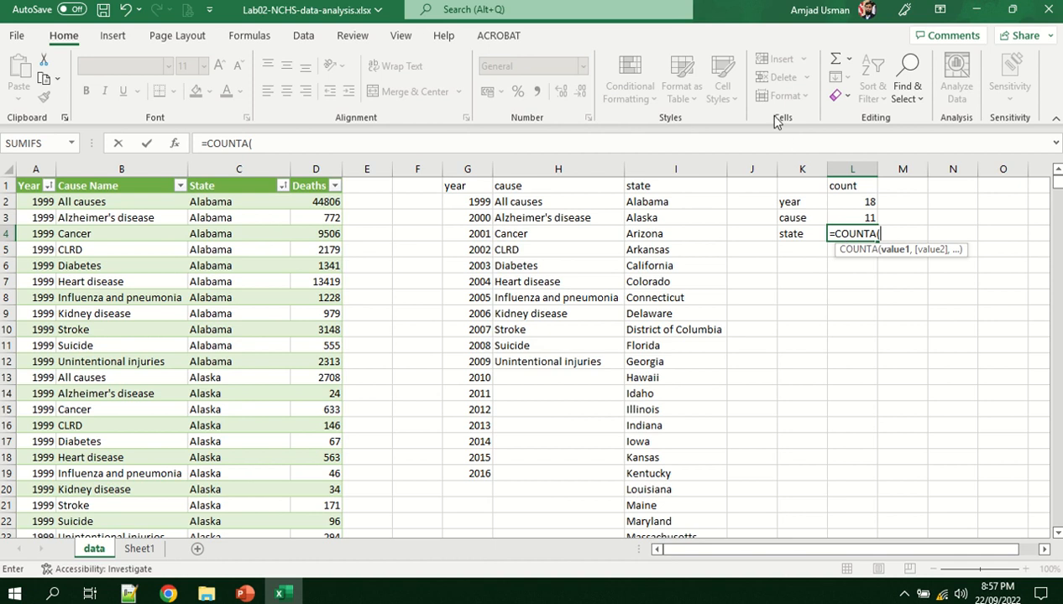
pyautogui.click(679, 204)
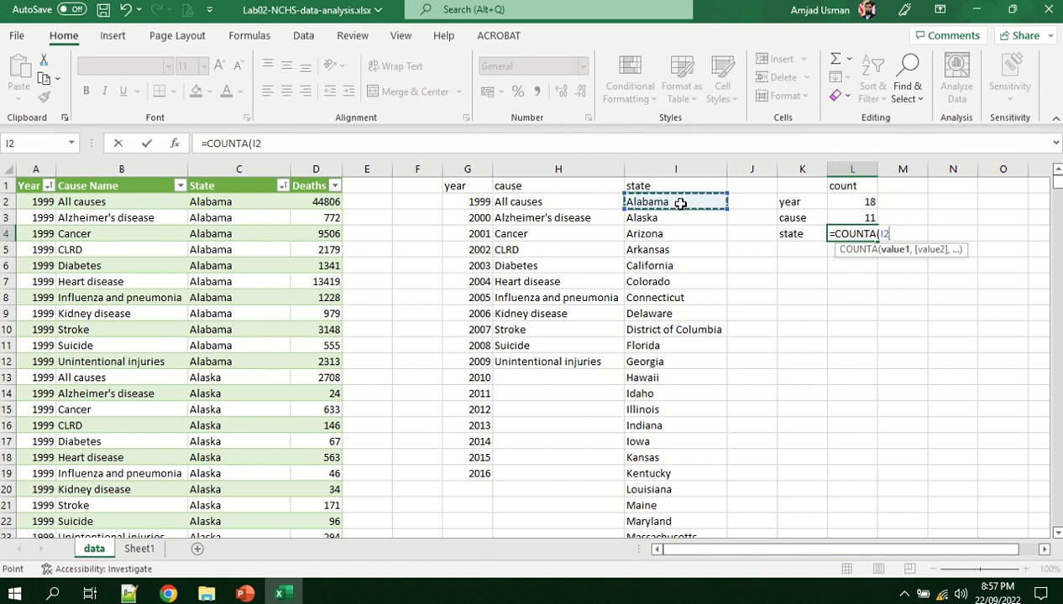
pyautogui.hotkey('ctrl', 'shift', 'Down')
pyautogui.press('Return')
pyautogui.scroll(5, 676, 204)
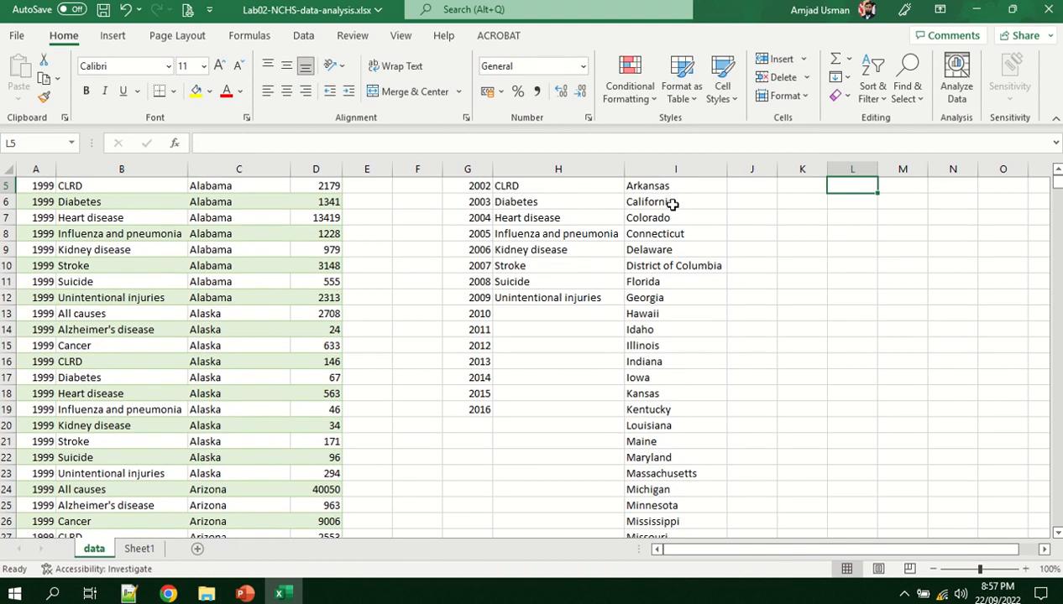
pyautogui.click(849, 236)
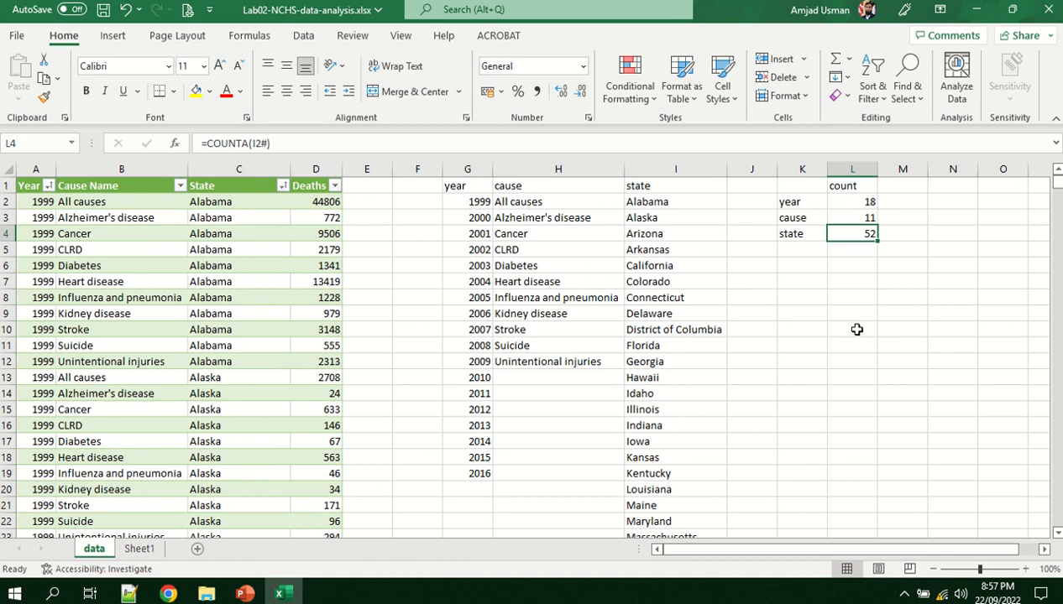
pyautogui.click(857, 330)
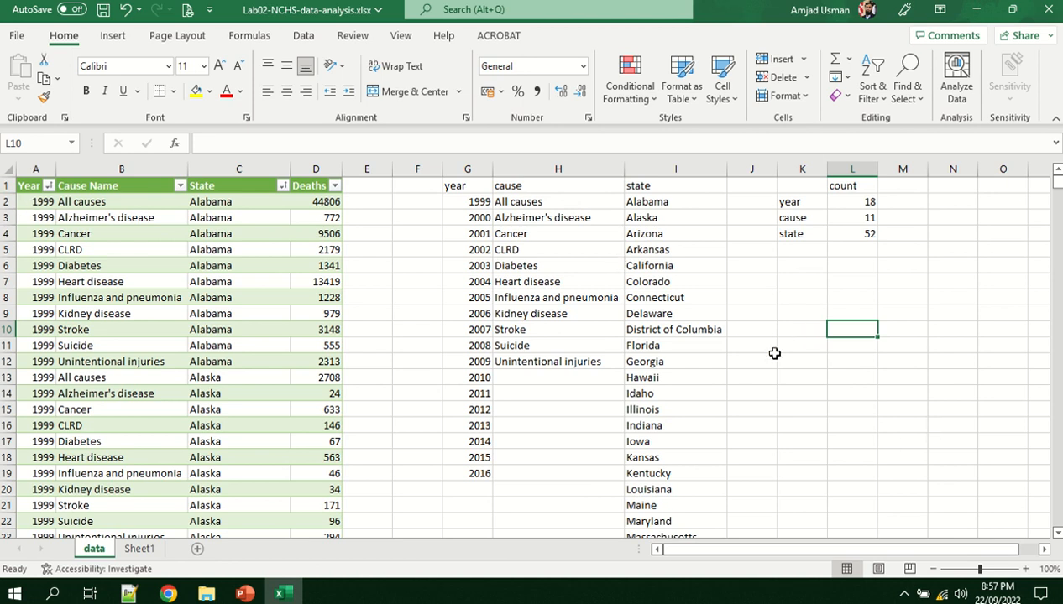
# Enter the headers year, cause and state in cells K6 to M6, below the existing counts
pyautogui.click(783, 264)
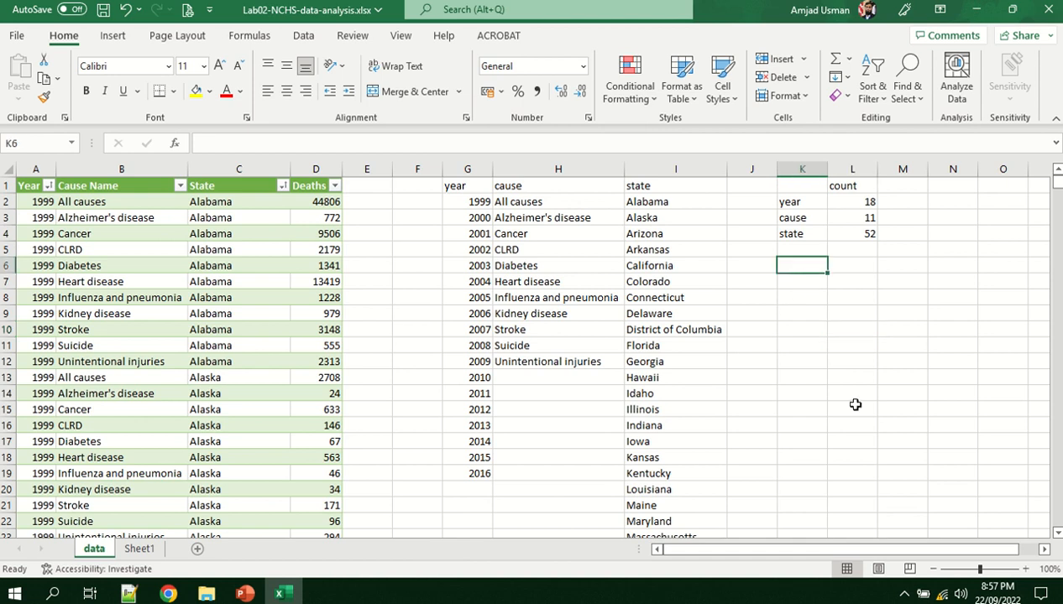
pyautogui.write('year')
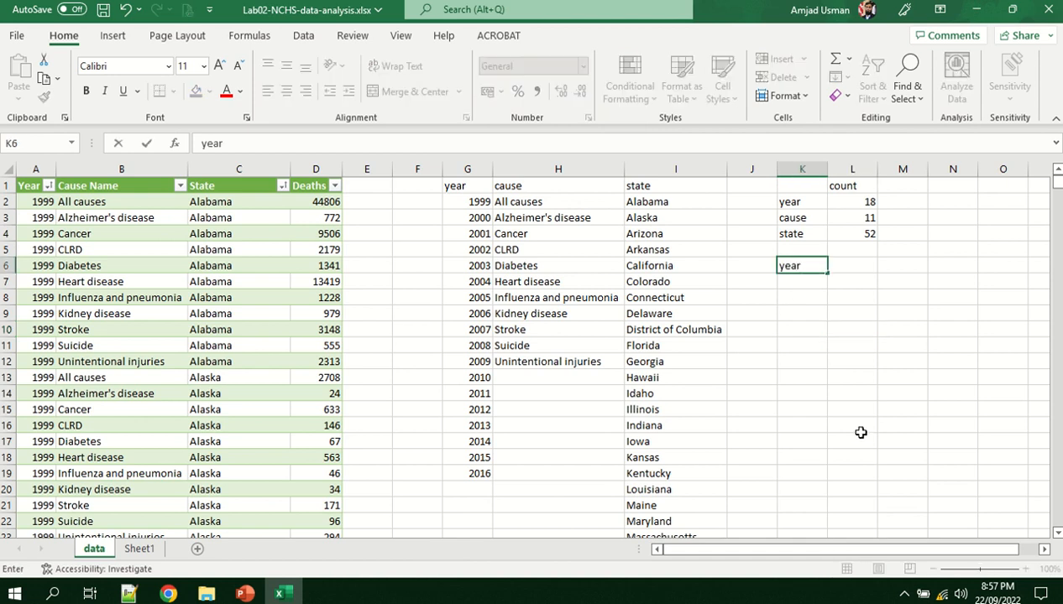
pyautogui.press('Tab')
pyautogui.write('cause')
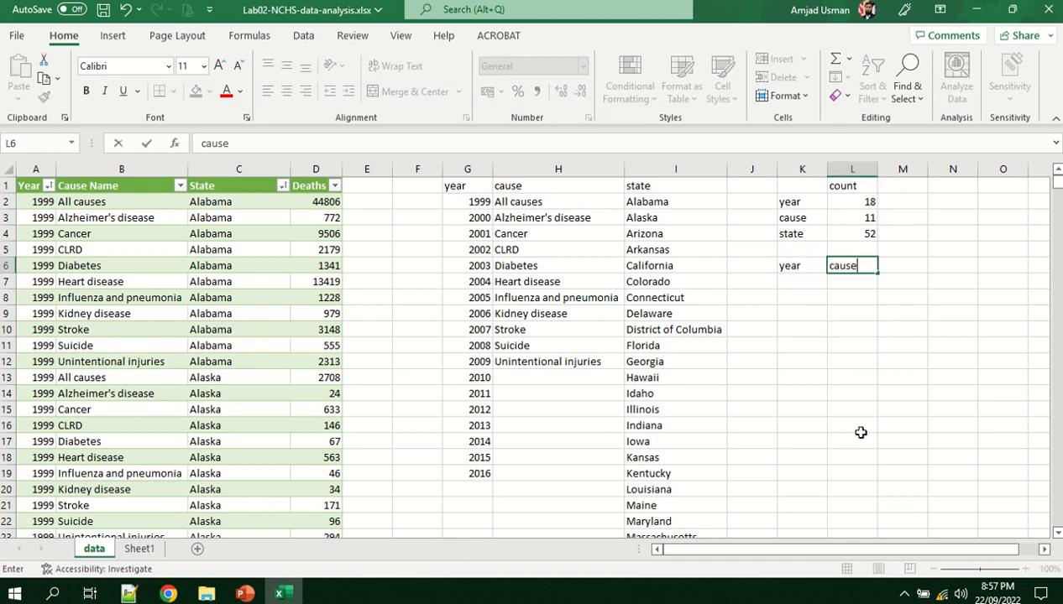
pyautogui.press('Tab')
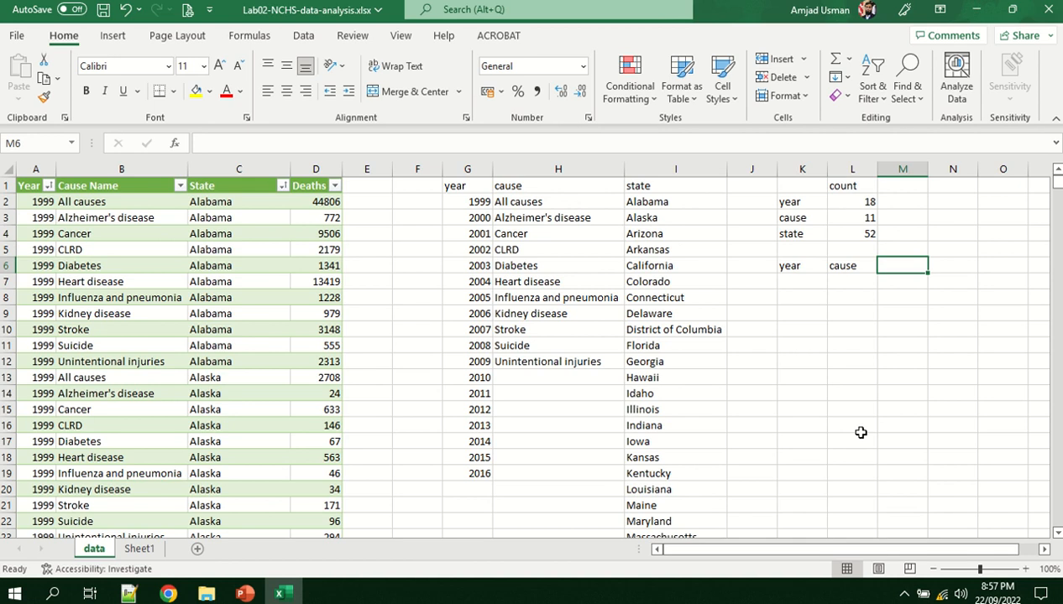
pyautogui.write('stat')
pyautogui.press('Return')
pyautogui.press('Left')
pyautogui.press('Left')
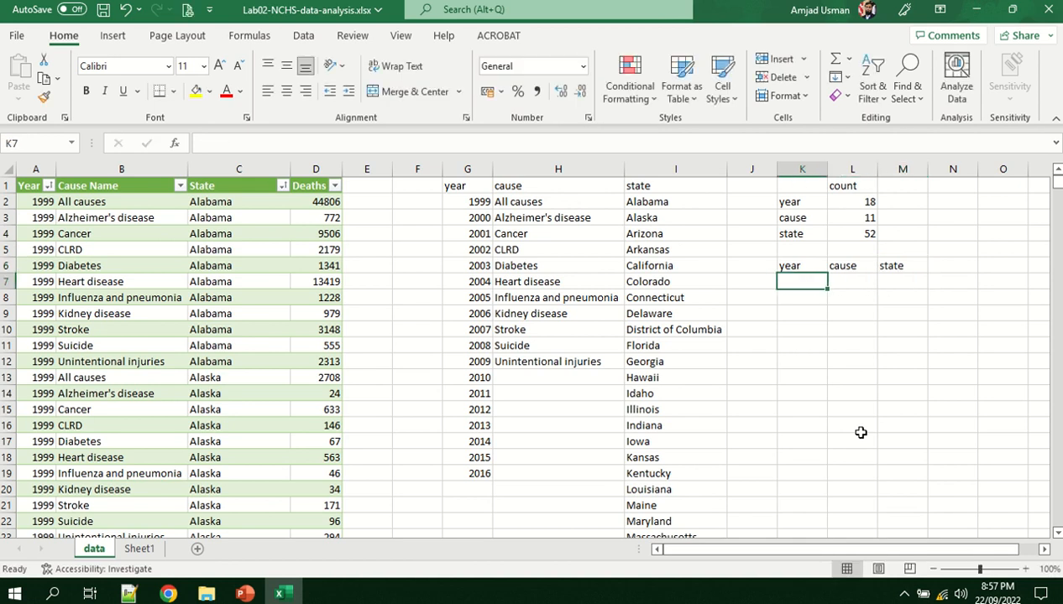
# Count the distinct years in K7 directly from the table with the formula =COUNT(UNIQUE(data[Year]))
pyautogui.press('Left')
pyautogui.press('Right')
pyautogui.write('=coun')
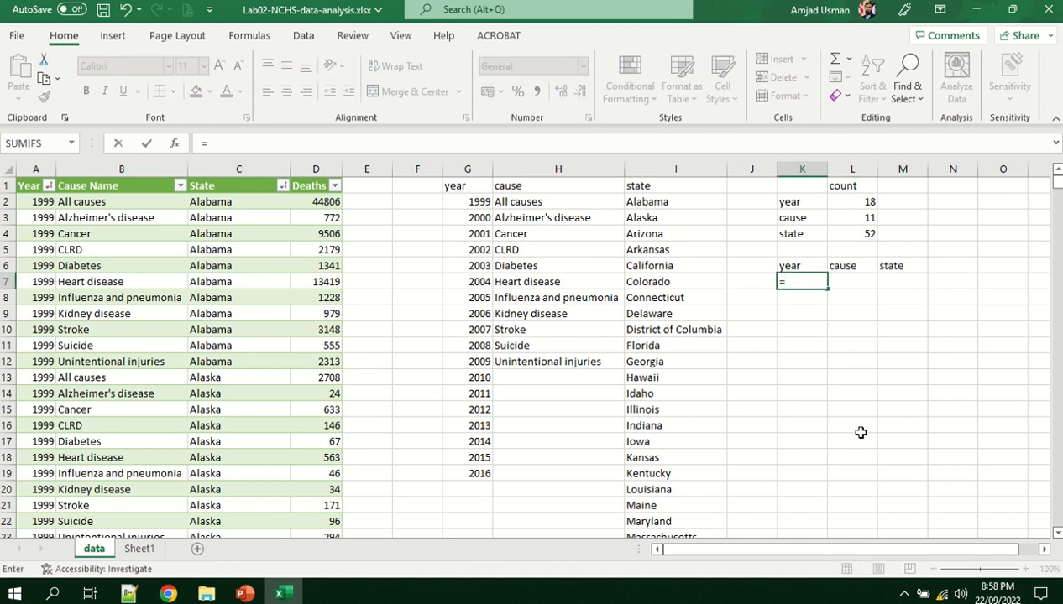
pyautogui.press('Tab')
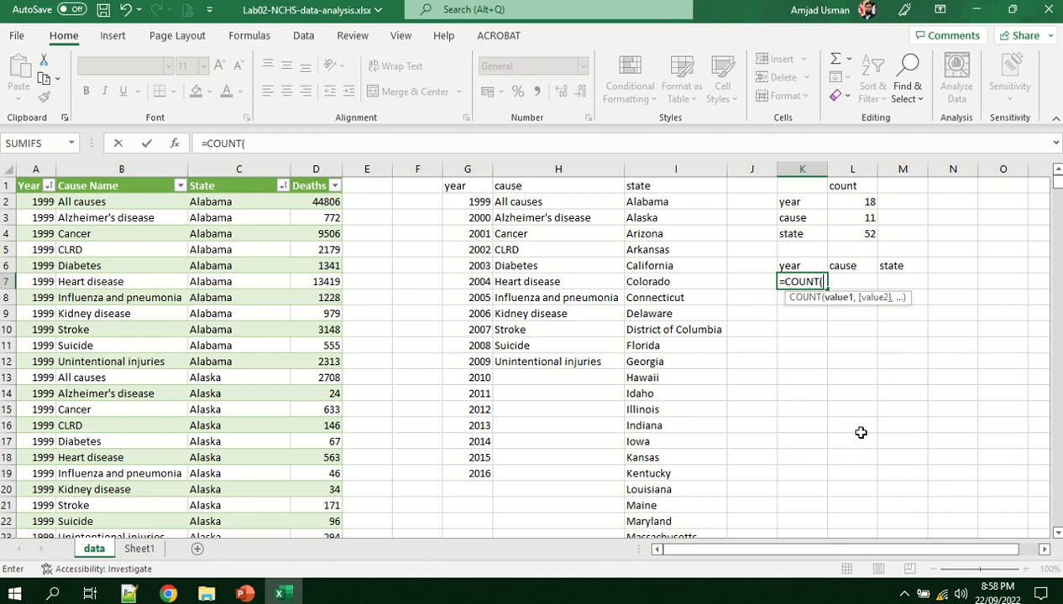
pyautogui.write('uni')
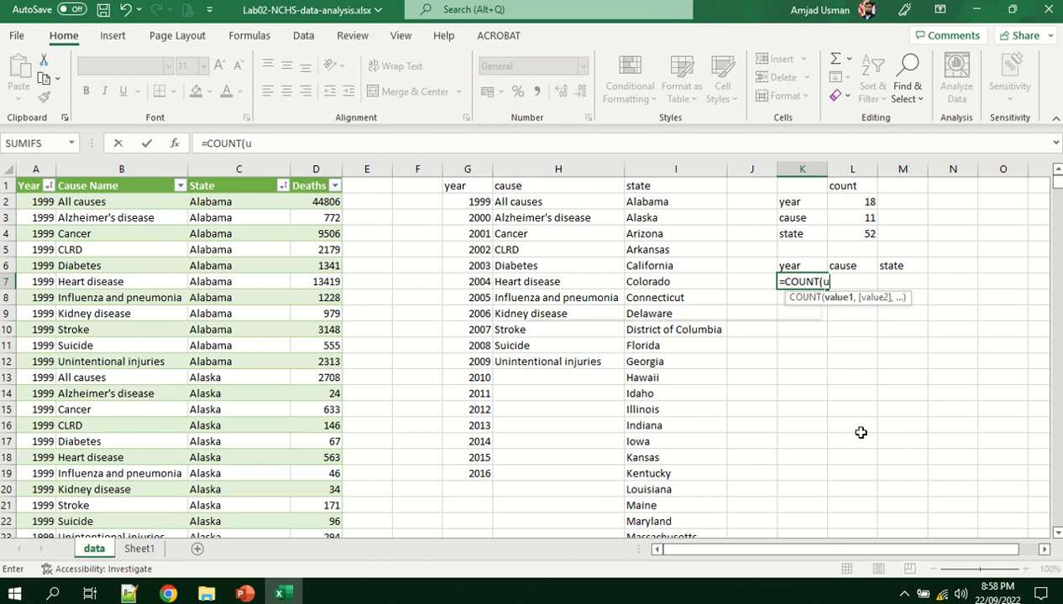
pyautogui.press('Down')
pyautogui.press('Down')
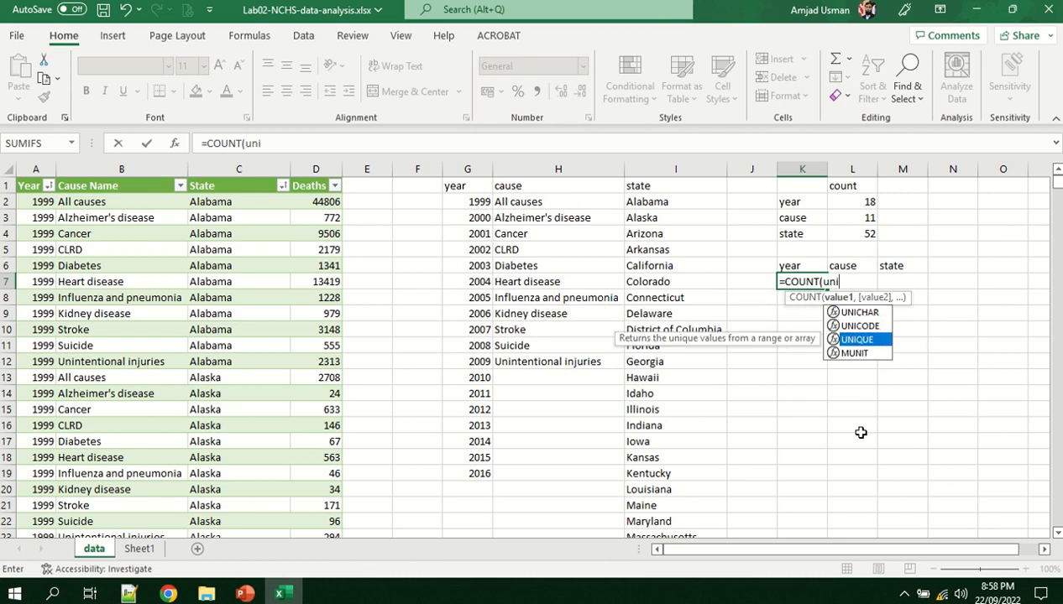
pyautogui.press('Tab')
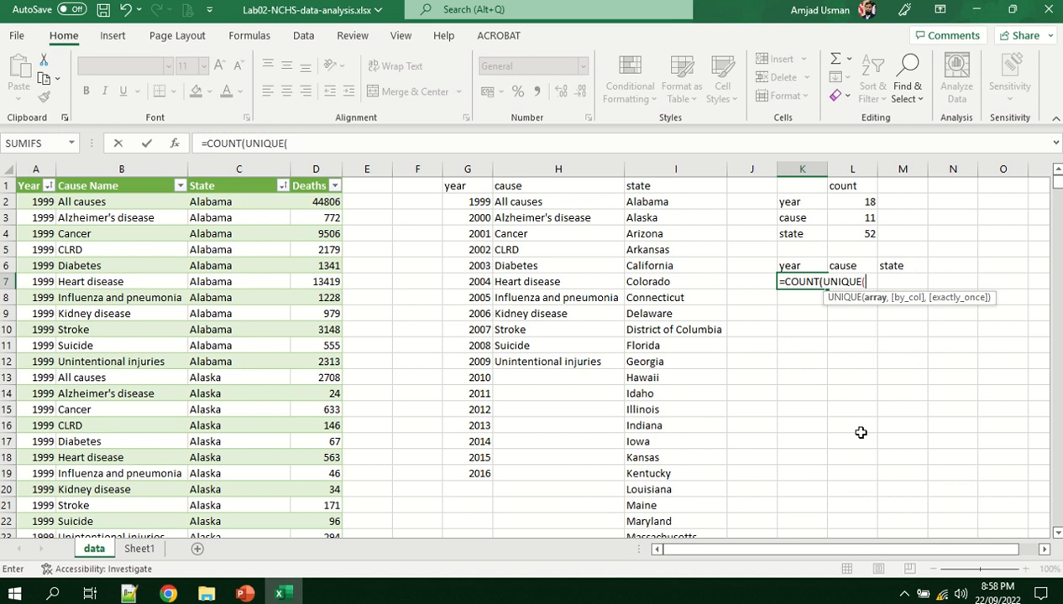
pyautogui.click(42, 202)
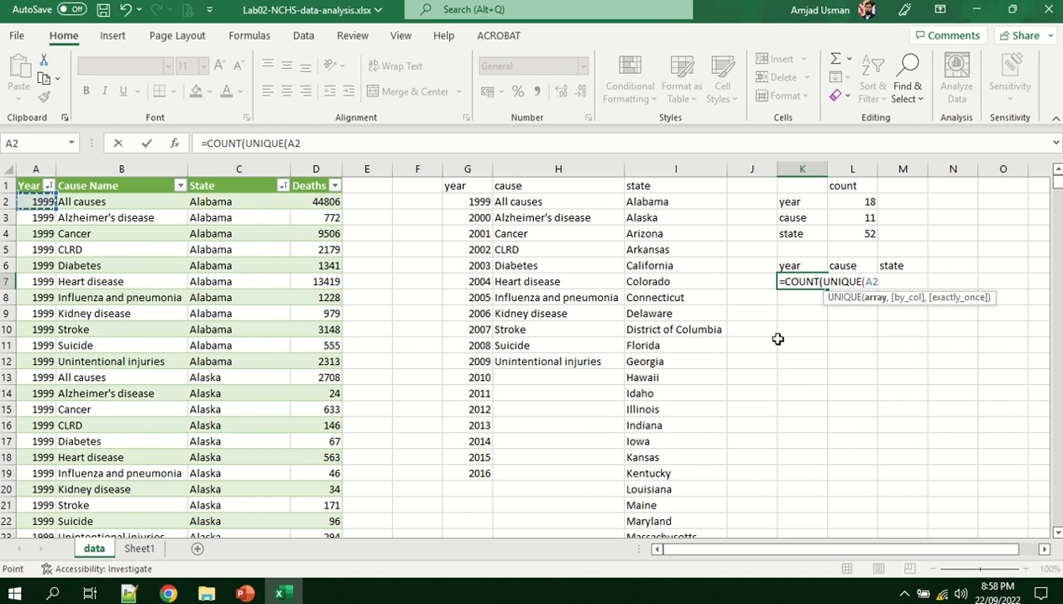
pyautogui.press('BackSpace')
pyautogui.press('BackSpace')
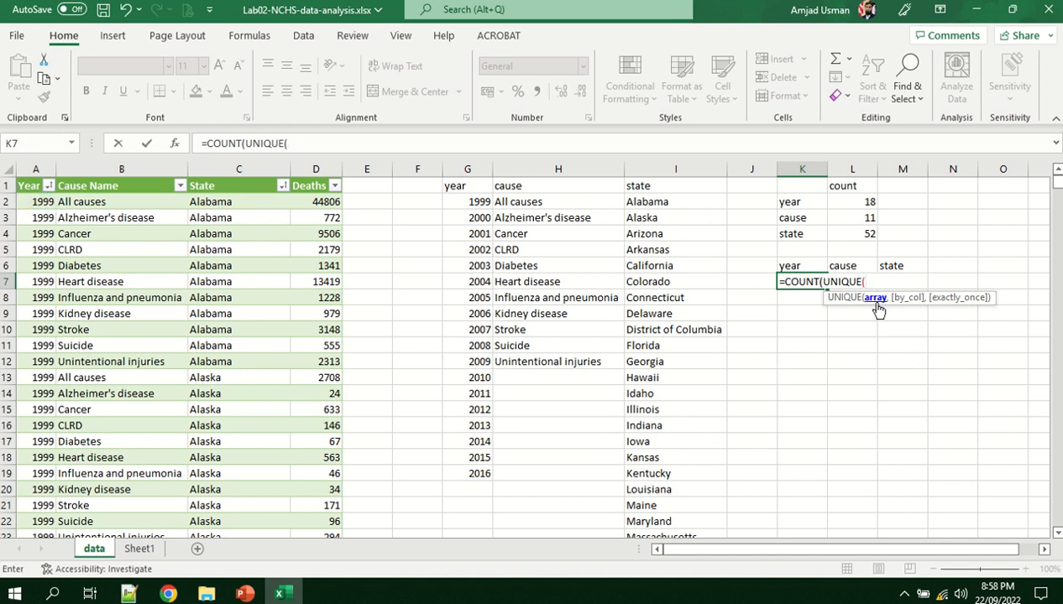
pyautogui.write('data')
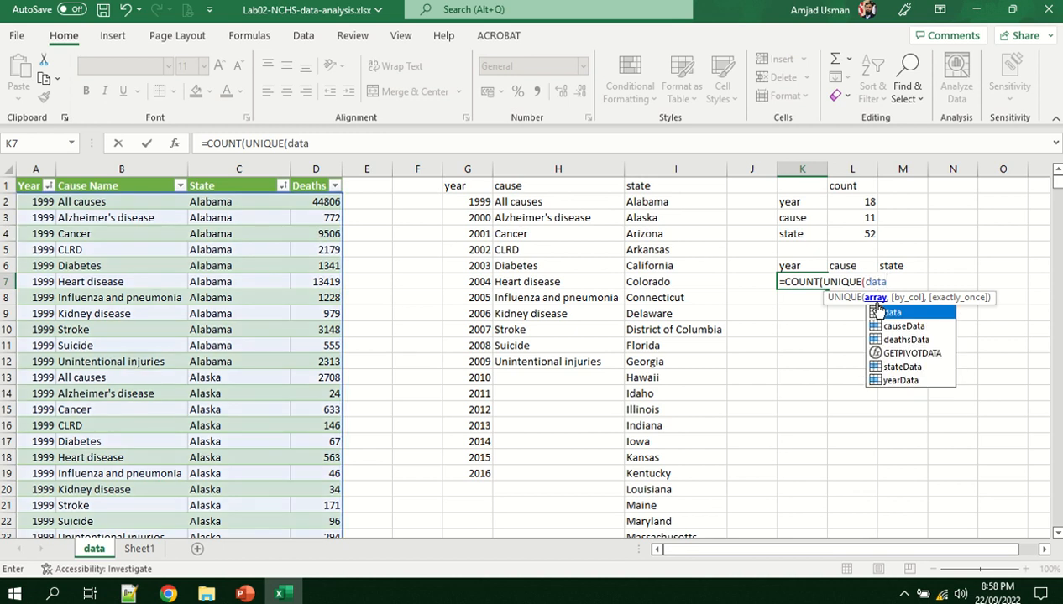
pyautogui.write('[')
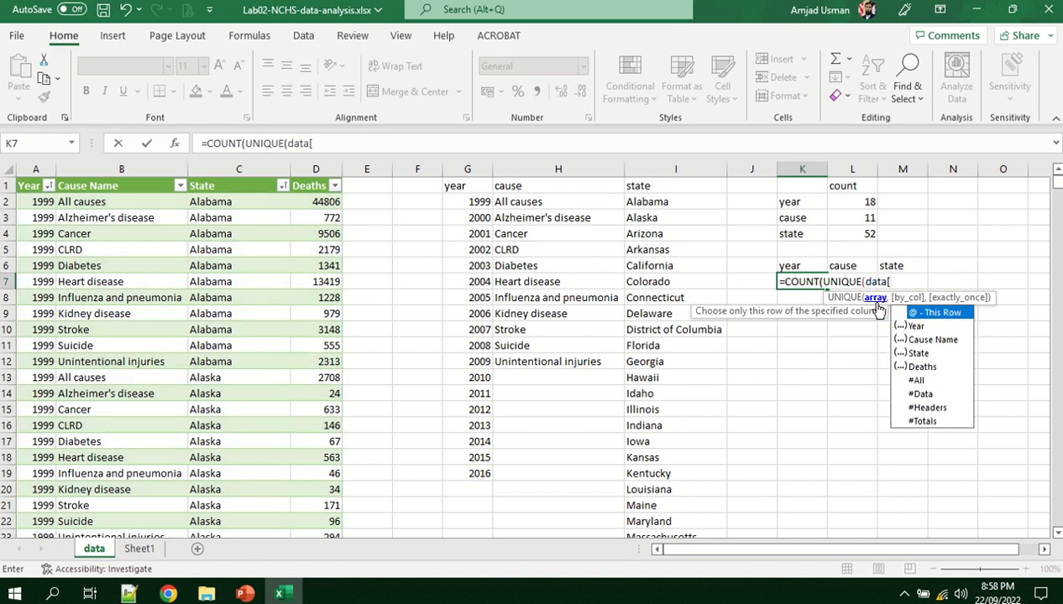
pyautogui.write('year')
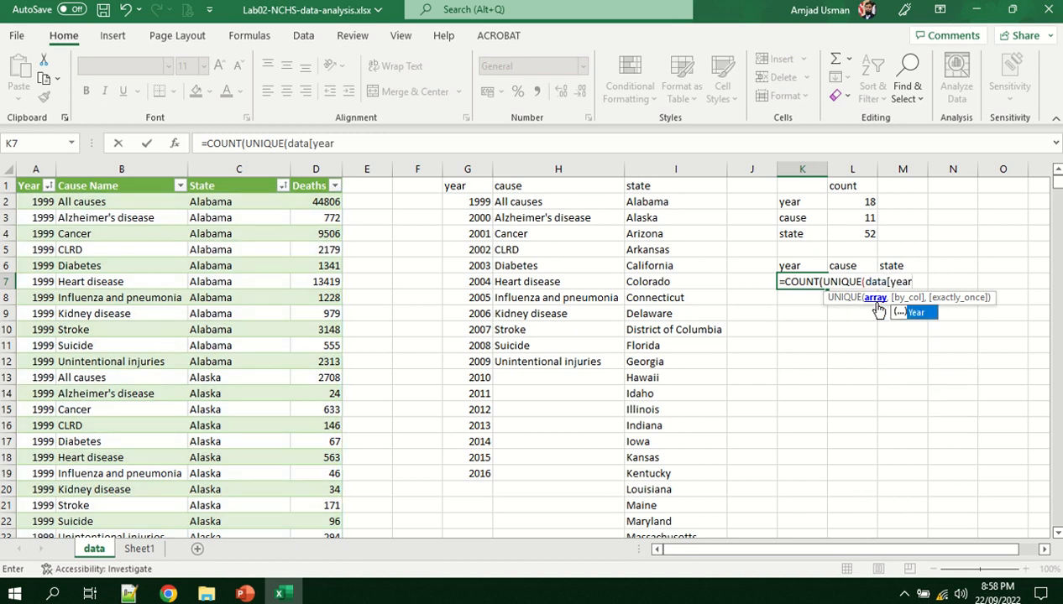
pyautogui.write(']')
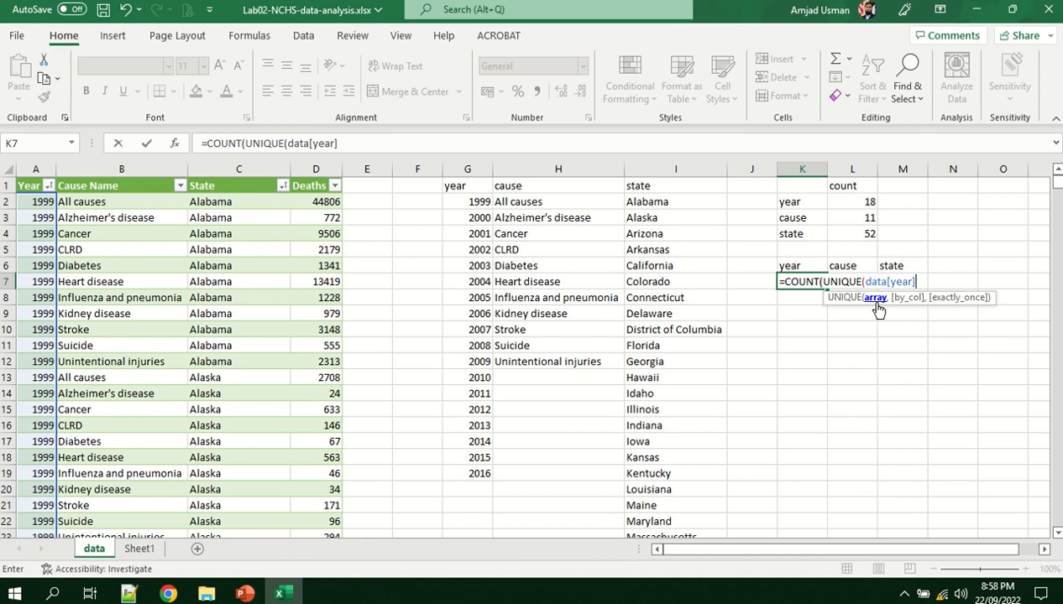
pyautogui.write(')')
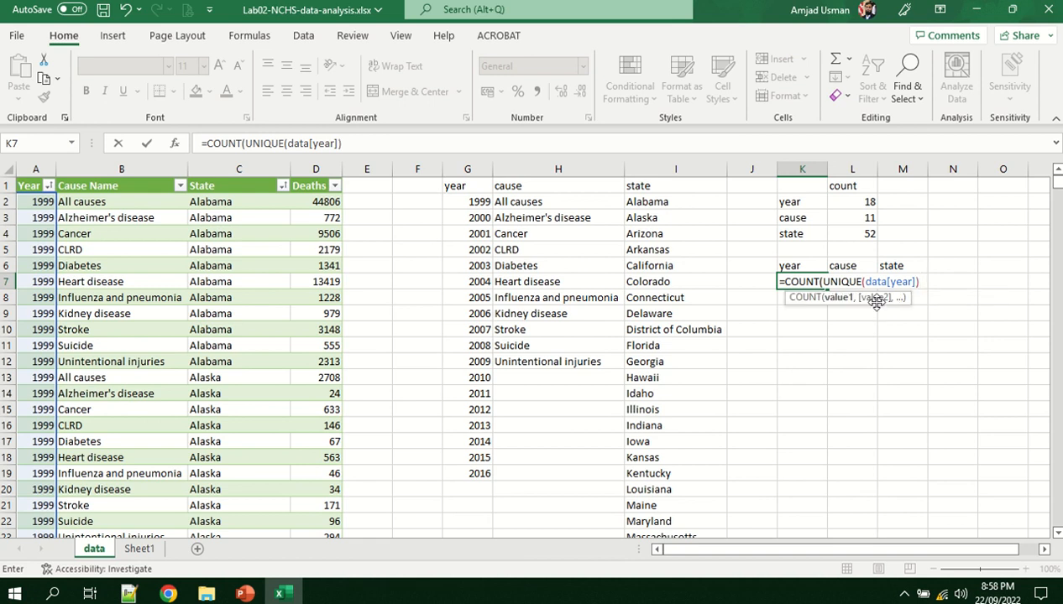
pyautogui.write(')')
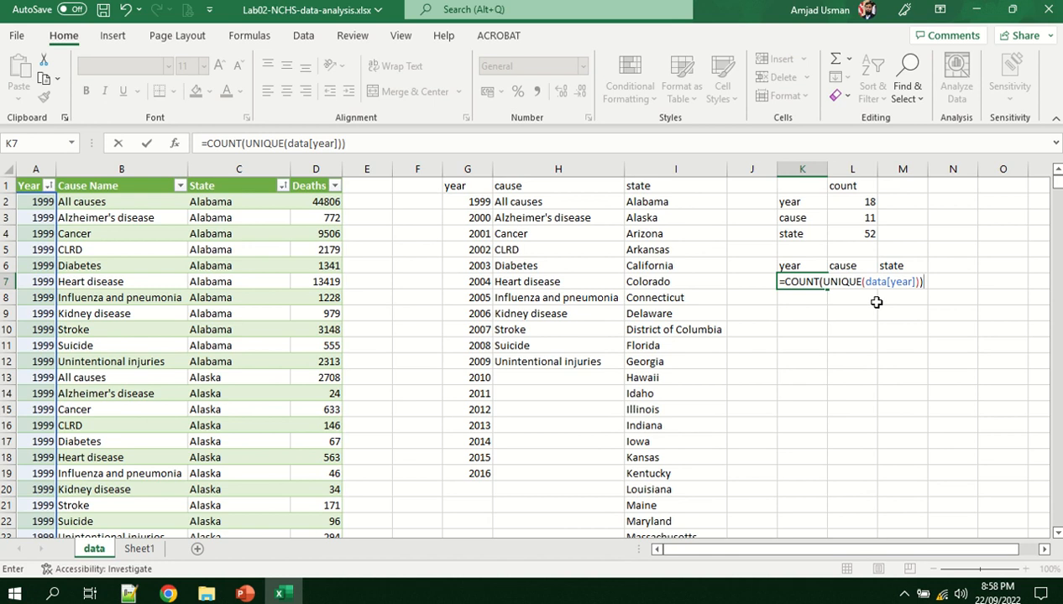
pyautogui.press('Return')
pyautogui.press('Up')
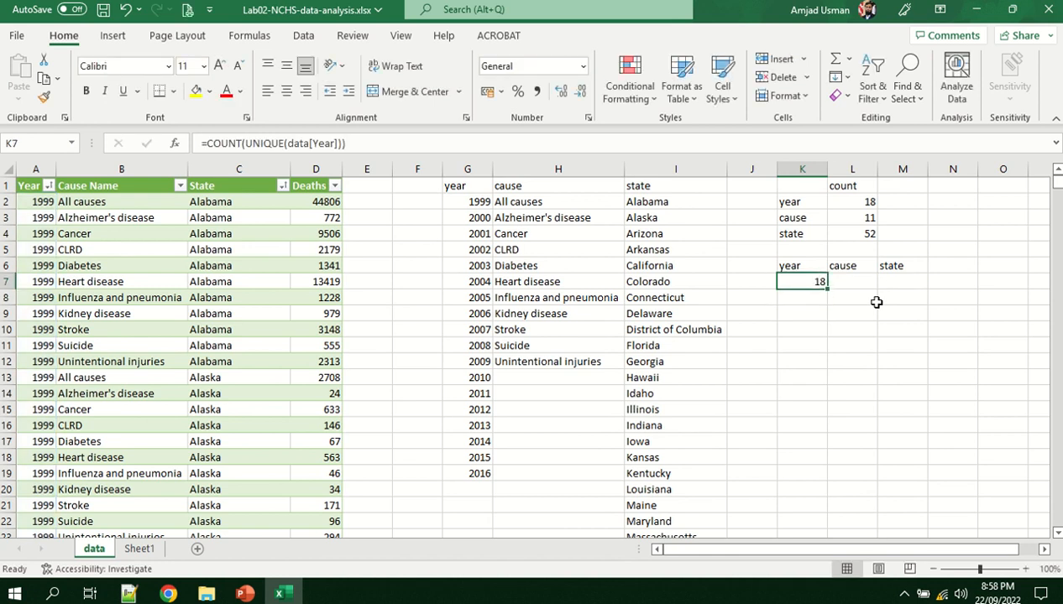
# Fill the K7 count formula across to L7 and M7 and check the copied formulas
pyautogui.moveTo(827, 288); pyautogui.dragTo(911, 288)
pyautogui.click(883, 375)
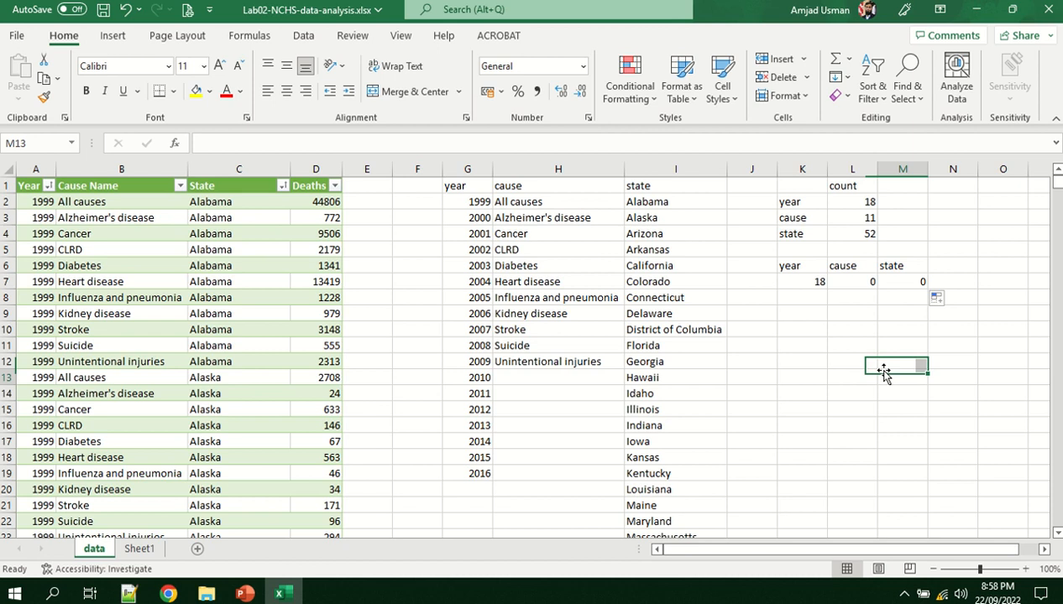
pyautogui.click(889, 282)
pyautogui.click(853, 282)
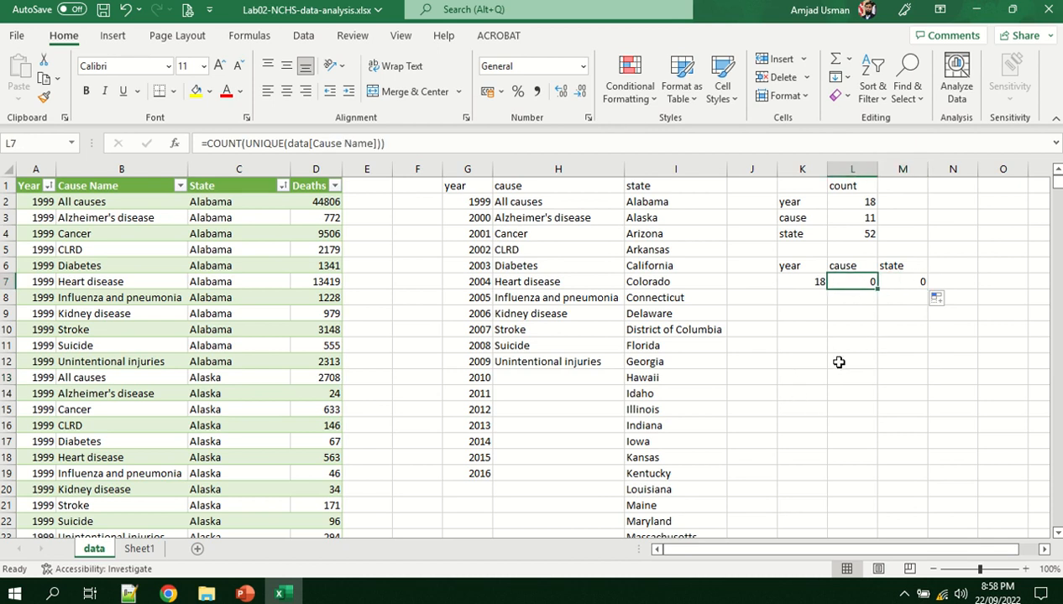
# Change the cause count formula in L7 to =COUNTA(UNIQUE(data[Cause Name]))
pyautogui.doubleClick(846, 280)
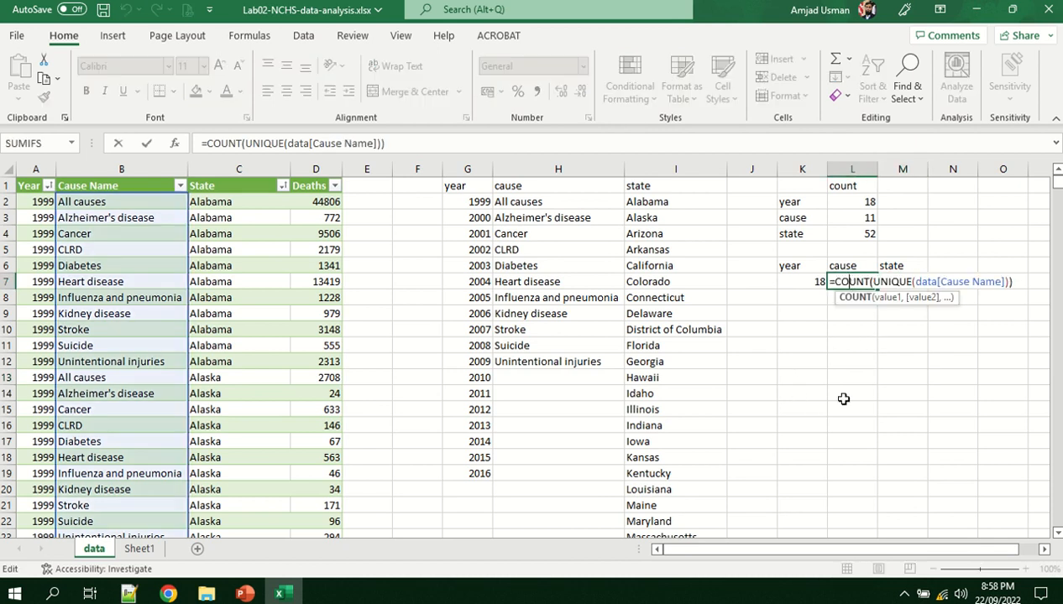
pyautogui.click(871, 283)
pyautogui.write('A')
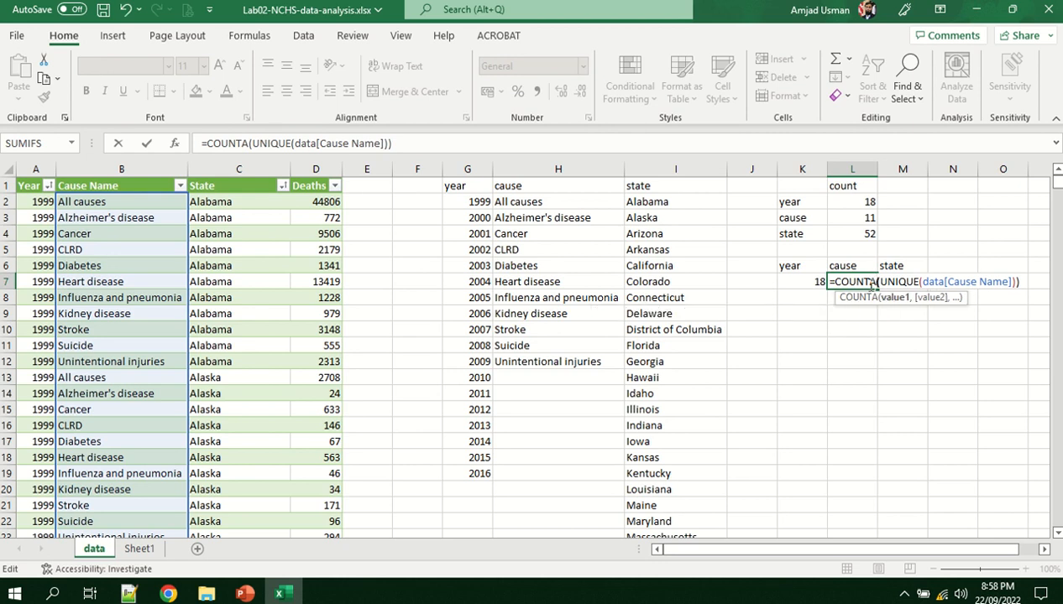
pyautogui.press('Return')
# Fill the corrected L7 formula across to the state count in M7 and review the formula in L7
pyautogui.click(846, 285)
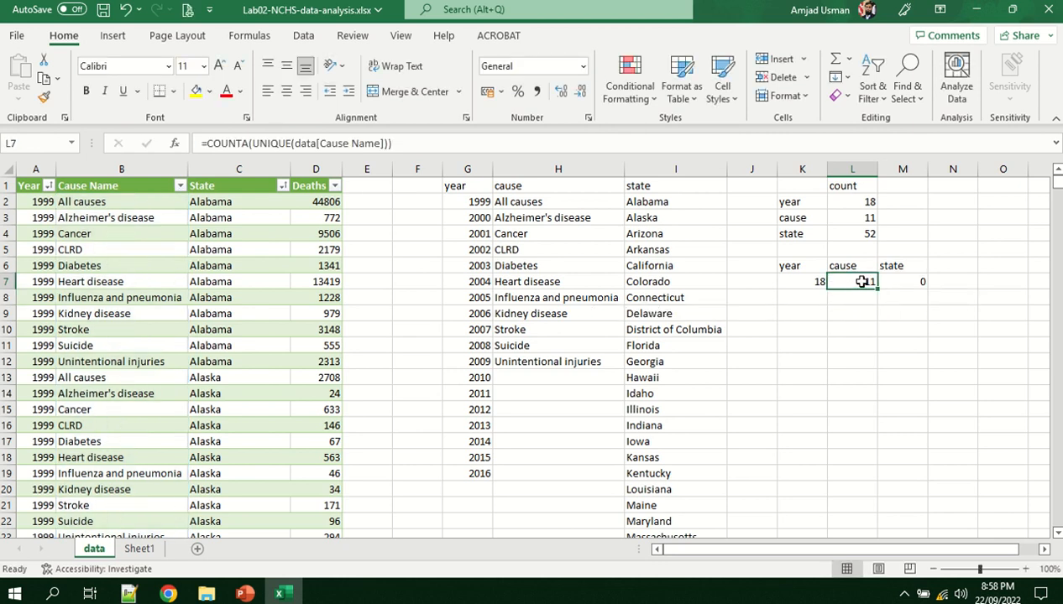
pyautogui.moveTo(878, 289); pyautogui.dragTo(911, 288)
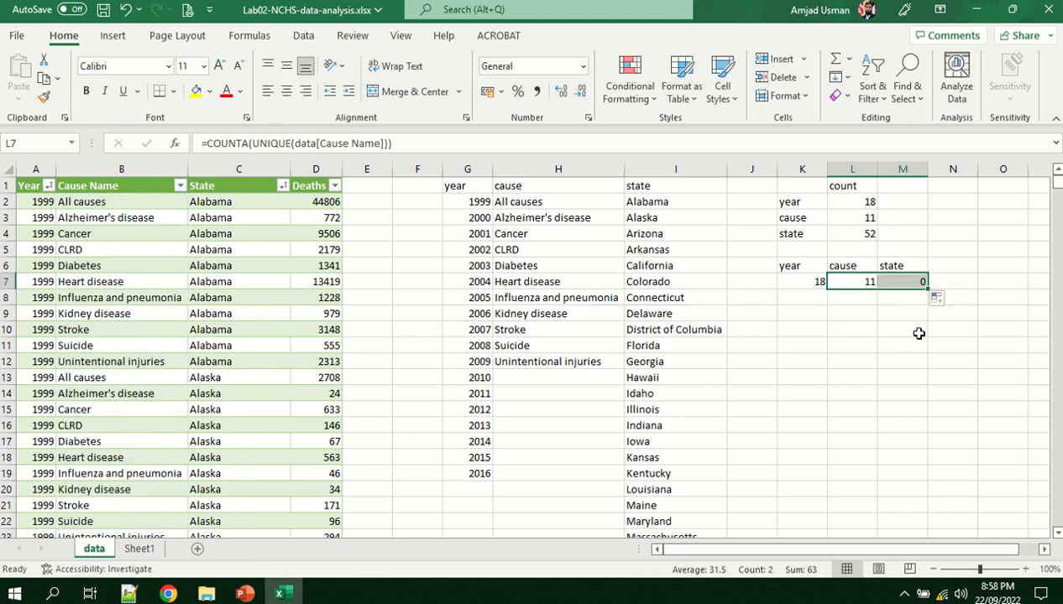
pyautogui.click(903, 345)
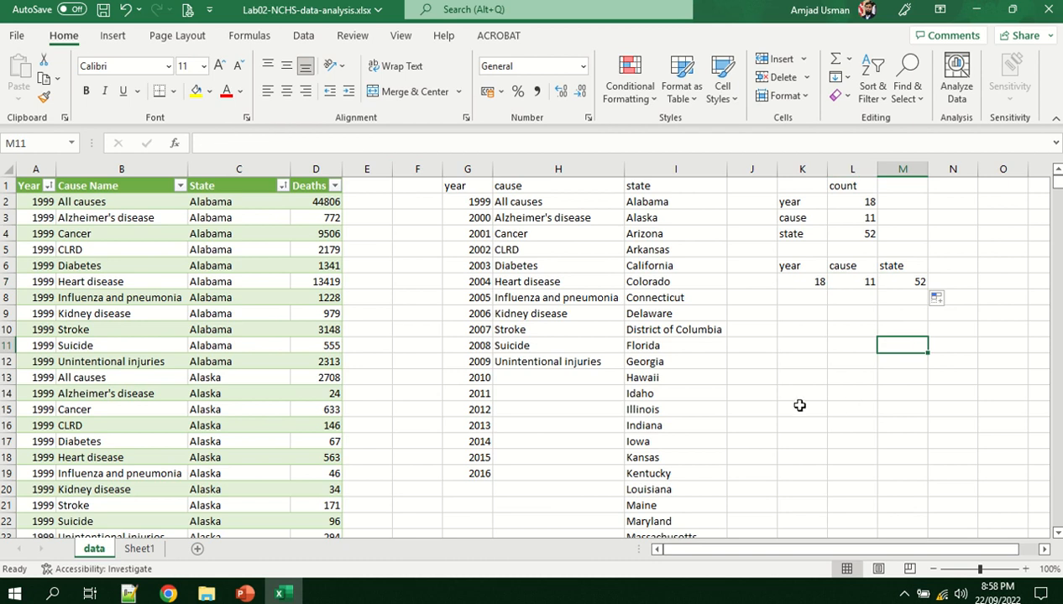
pyautogui.click(843, 283)
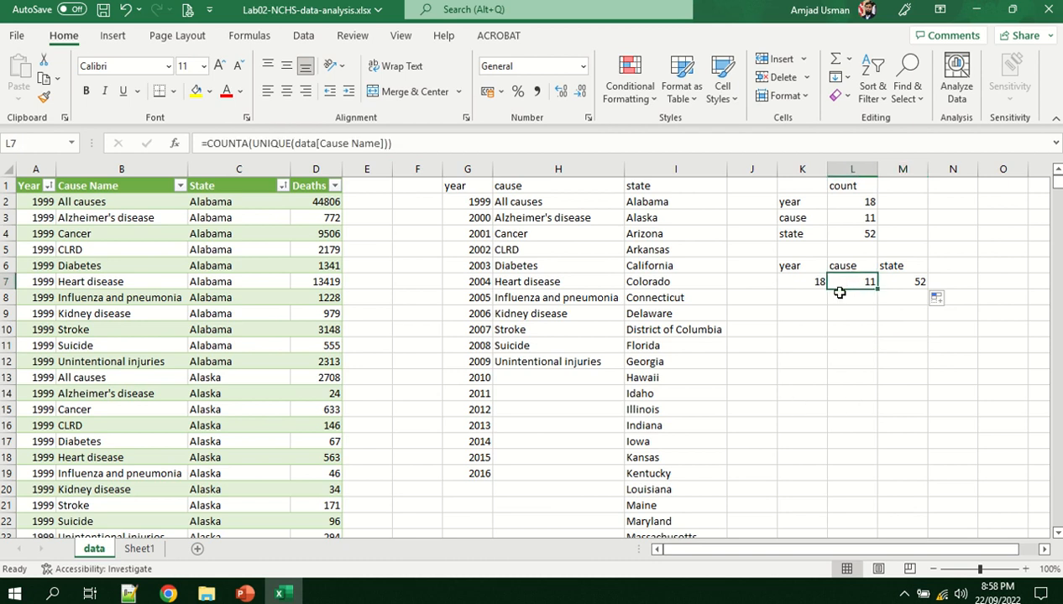
pyautogui.click(407, 143)
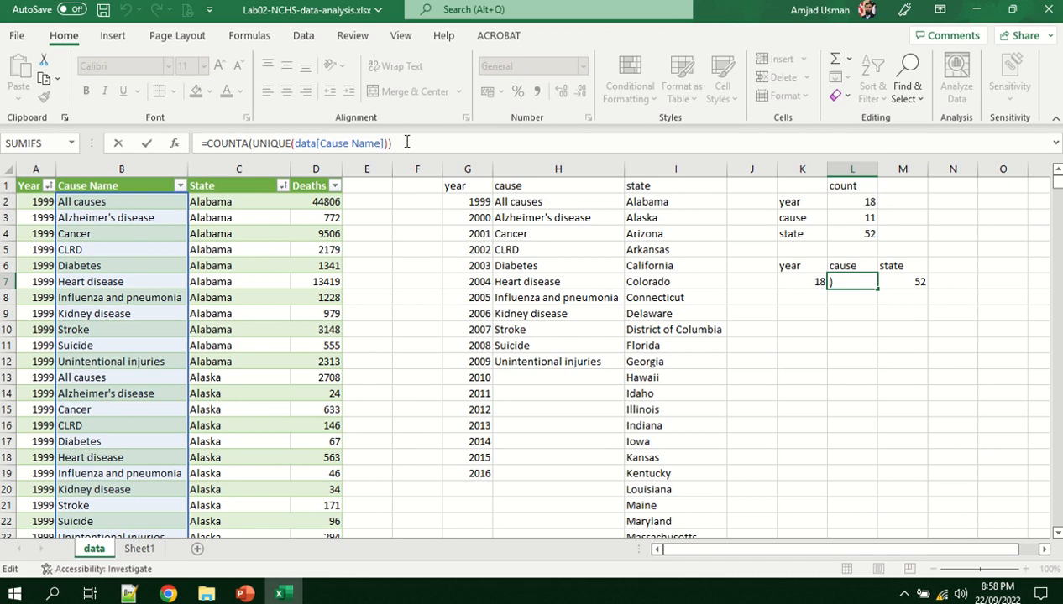
pyautogui.press('Return')
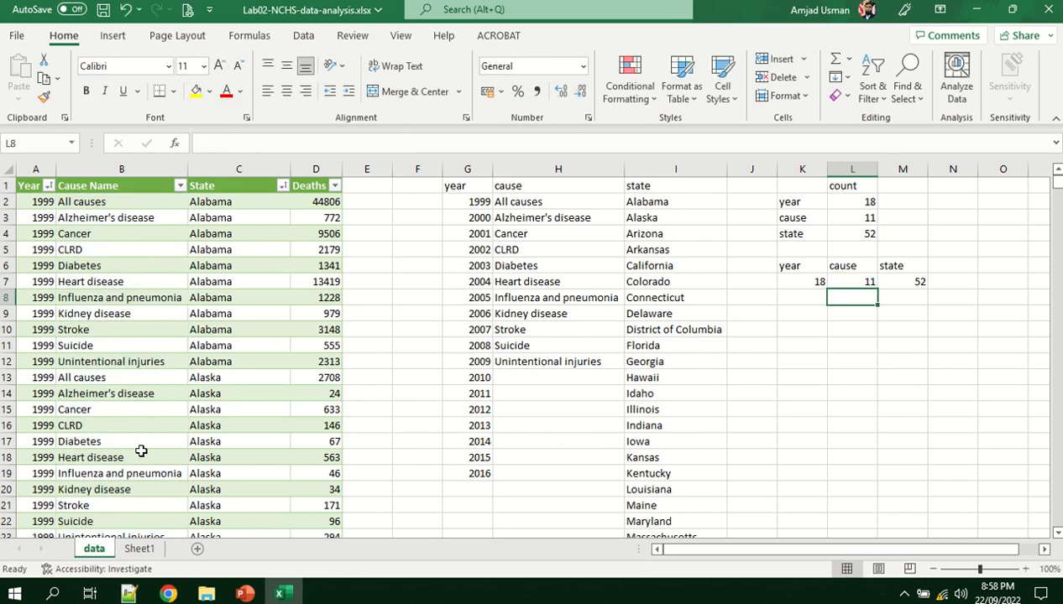
pyautogui.click(140, 550)
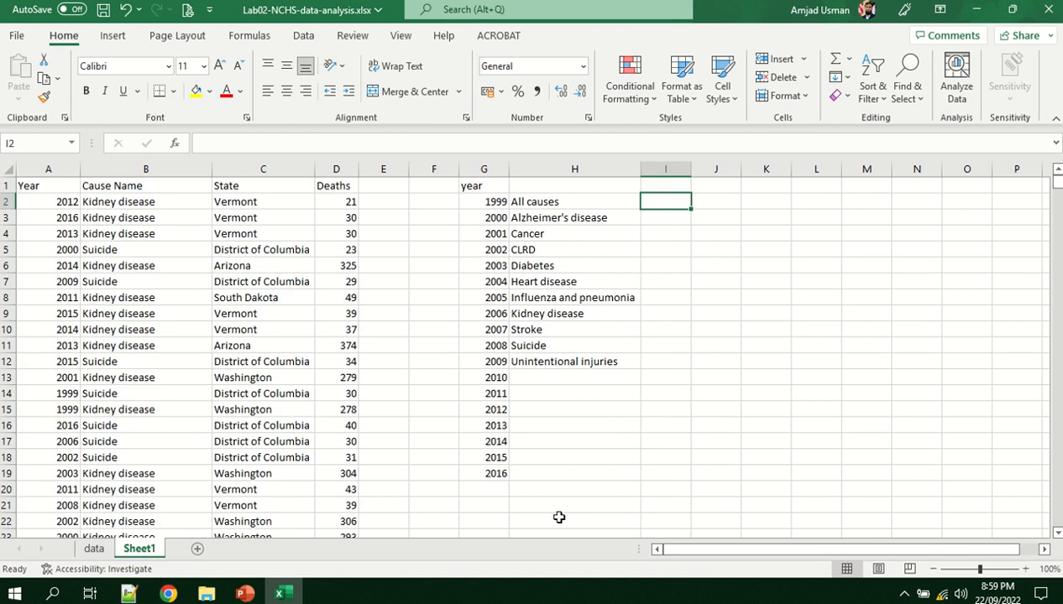
pyautogui.write('=count')
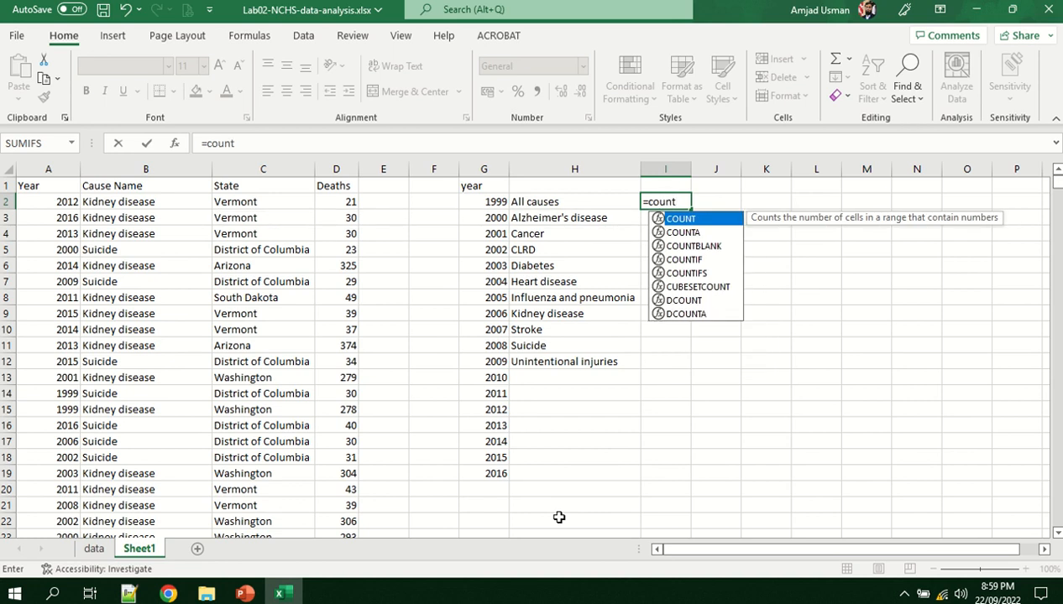
pyautogui.press('Tab')
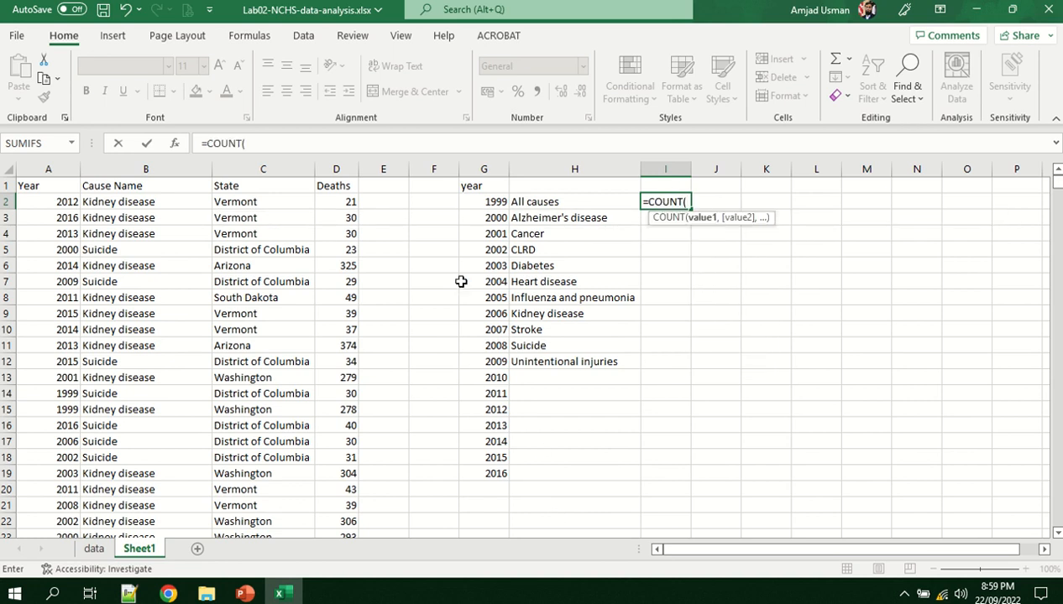
pyautogui.moveTo(482, 204); pyautogui.dragTo(469, 471)
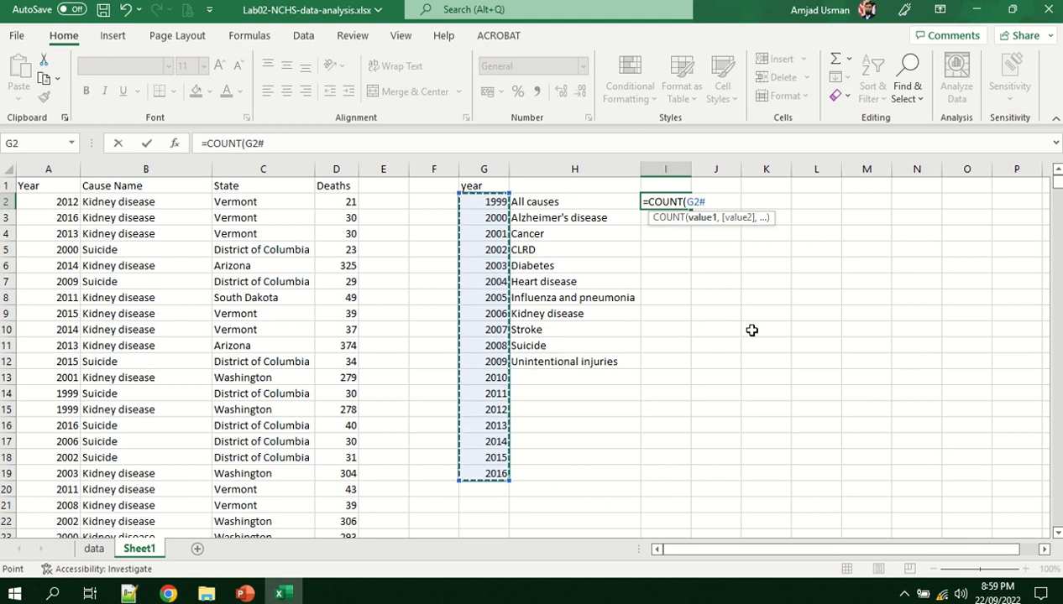
pyautogui.press('BackSpace')
pyautogui.press('BackSpace')
pyautogui.press('BackSpace')
pyautogui.press('BackSpace')
pyautogui.press('BackSpace')
pyautogui.press('BackSpace')
pyautogui.press('Escape')
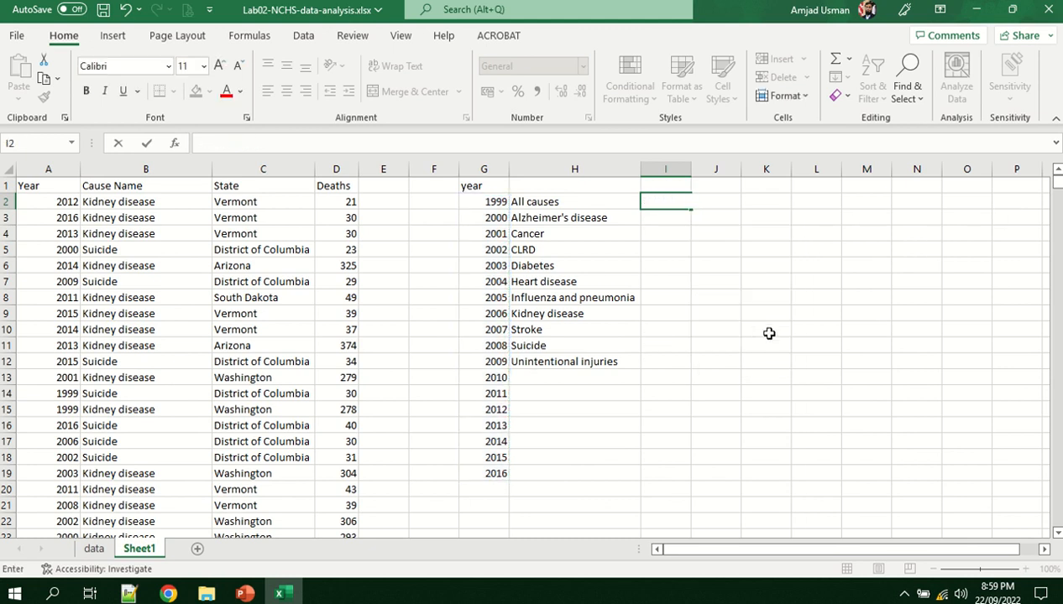
pyautogui.click(796, 343)
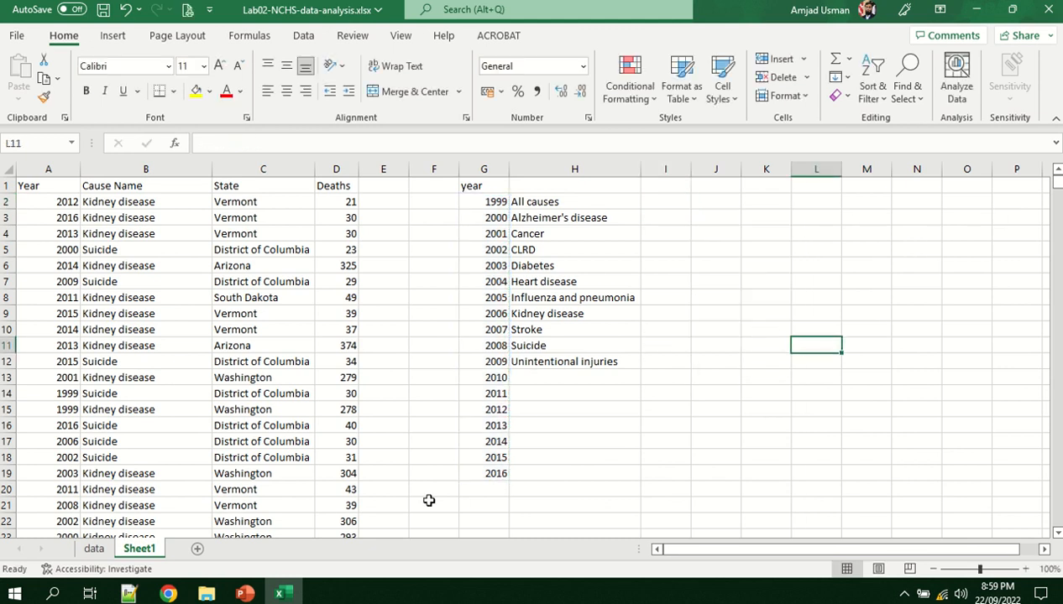
# Add a new worksheet and enter the heading "total deaths" in B2
pyautogui.click(198, 550)
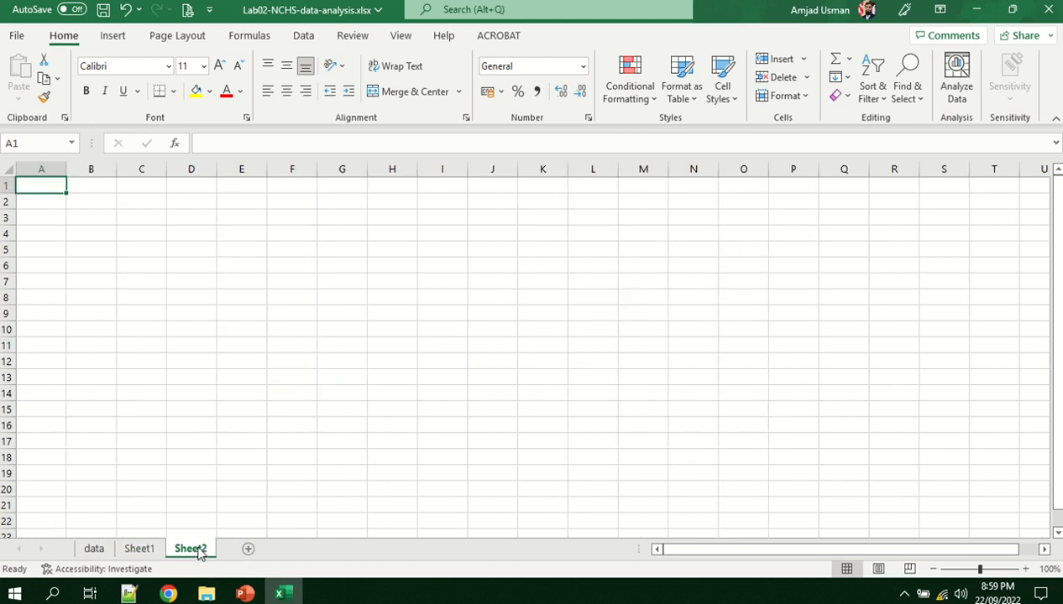
pyautogui.click(91, 207)
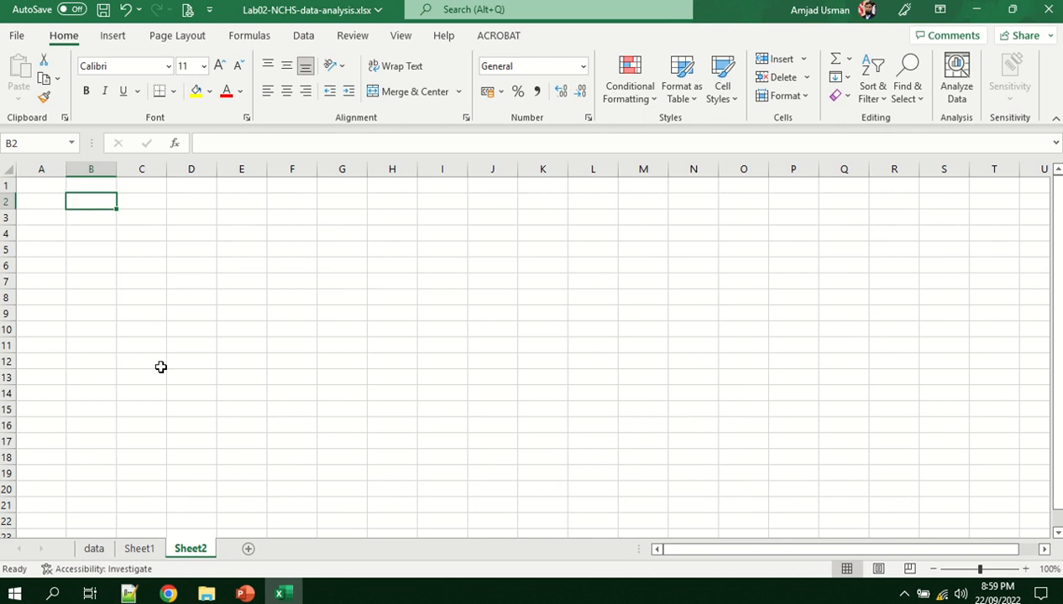
pyautogui.write('total d')
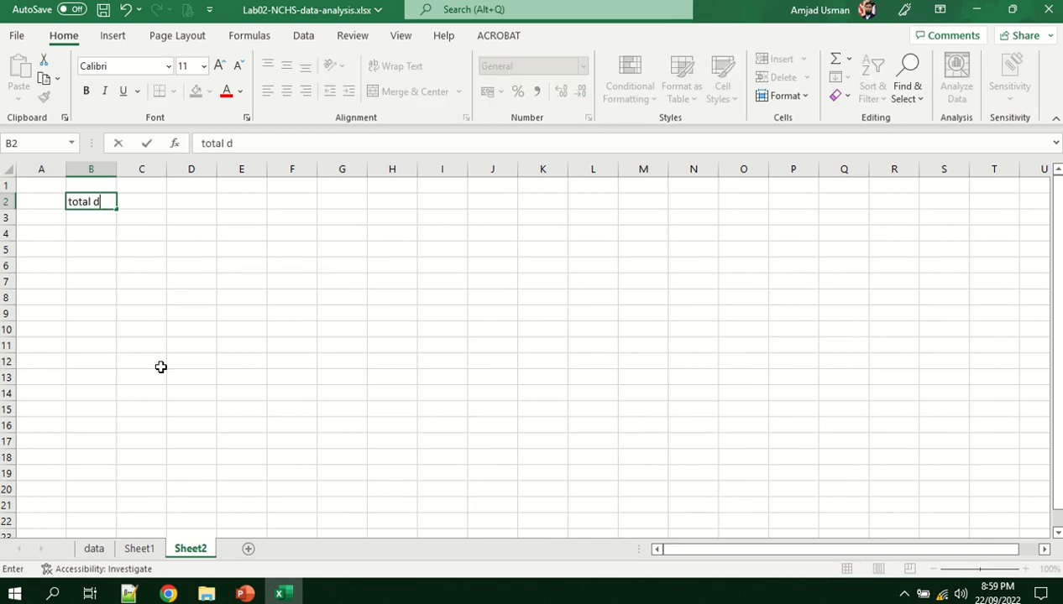
pyautogui.write('eaths')
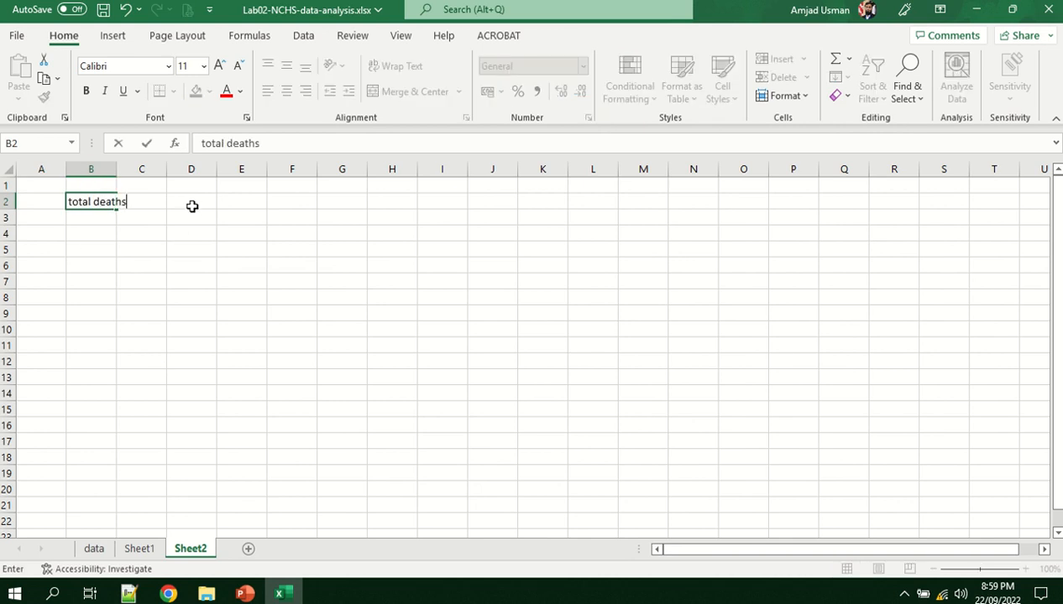
pyautogui.click(82, 220)
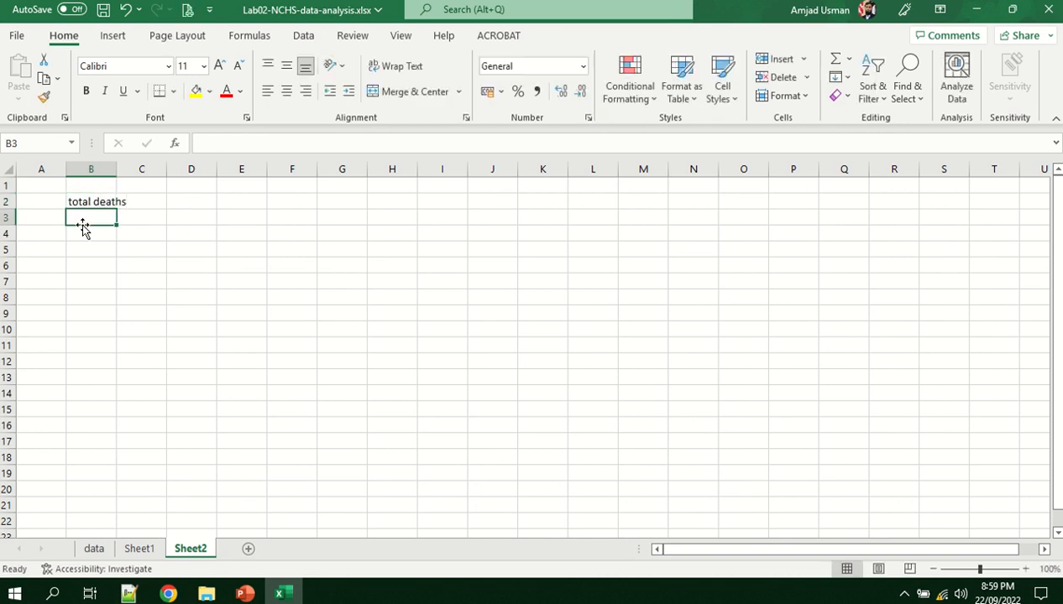
# Check the Deaths column on the data sheet and start a SUM formula in B3 of Sheet2
pyautogui.click(94, 550)
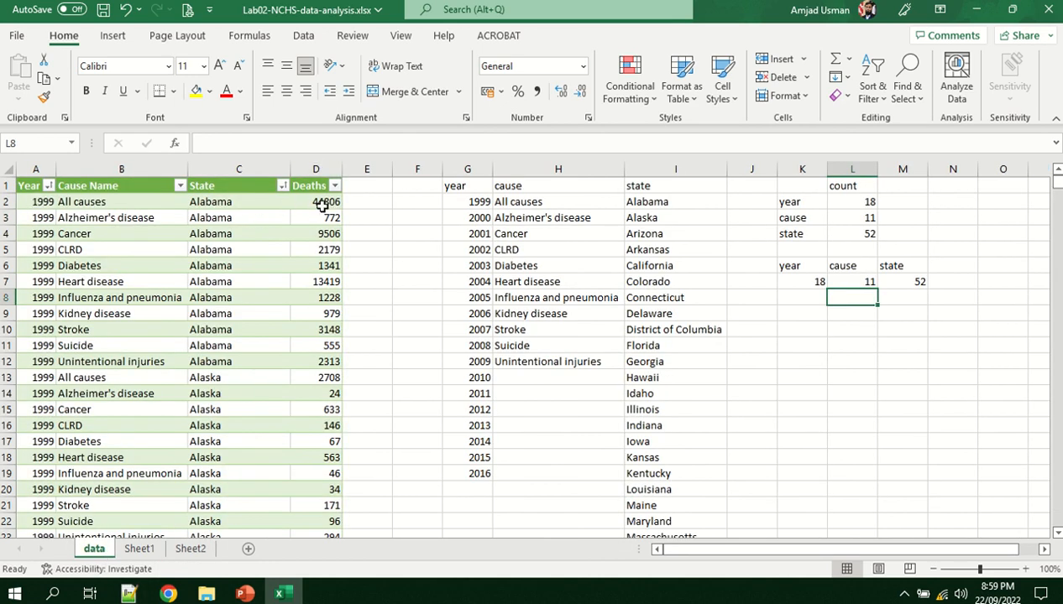
pyautogui.click(202, 551)
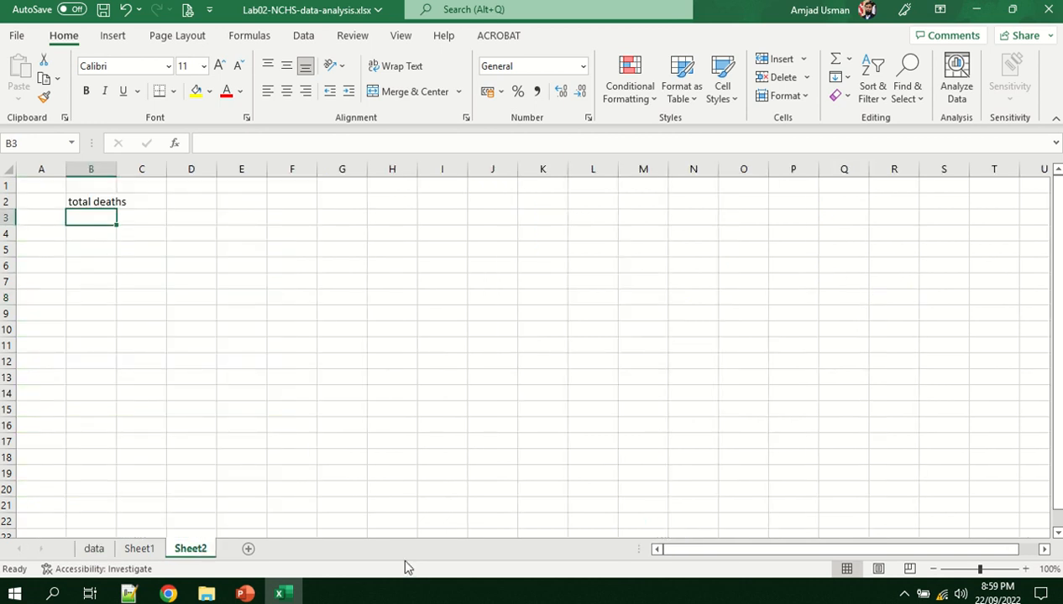
pyautogui.write('=sum')
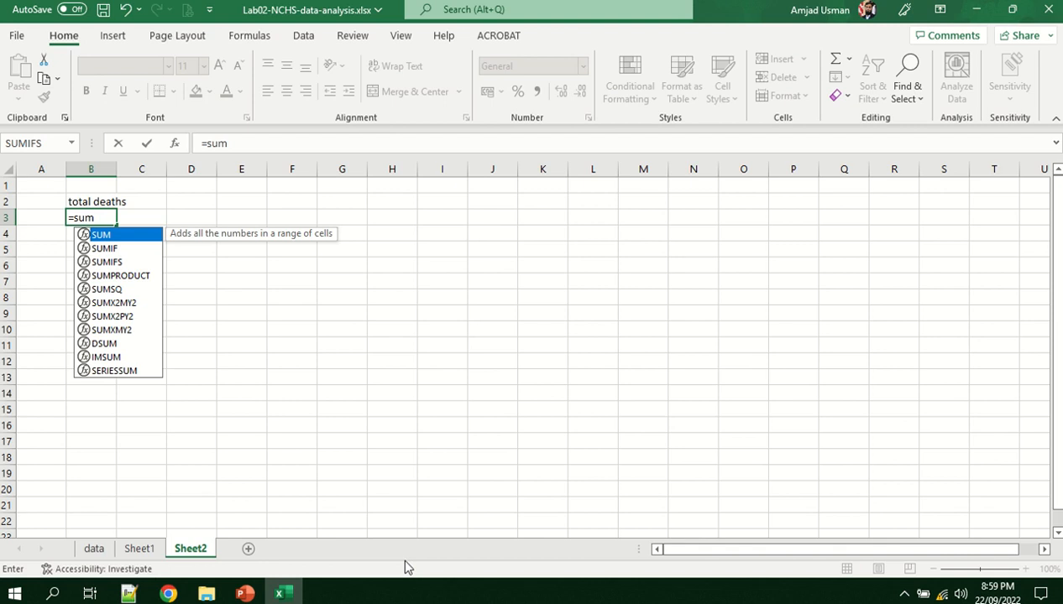
pyautogui.write('(')
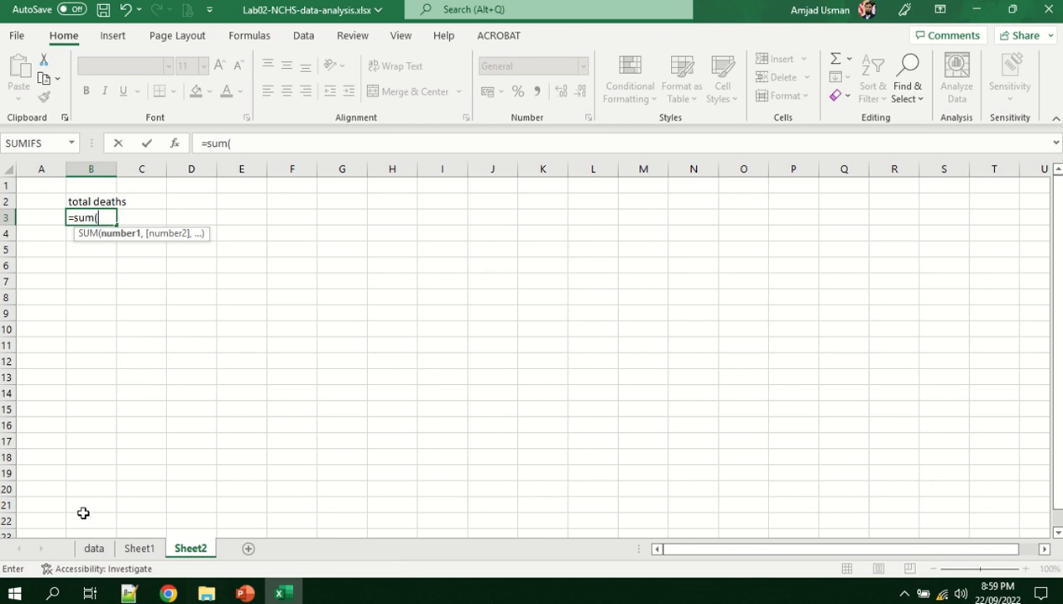
pyautogui.click(97, 551)
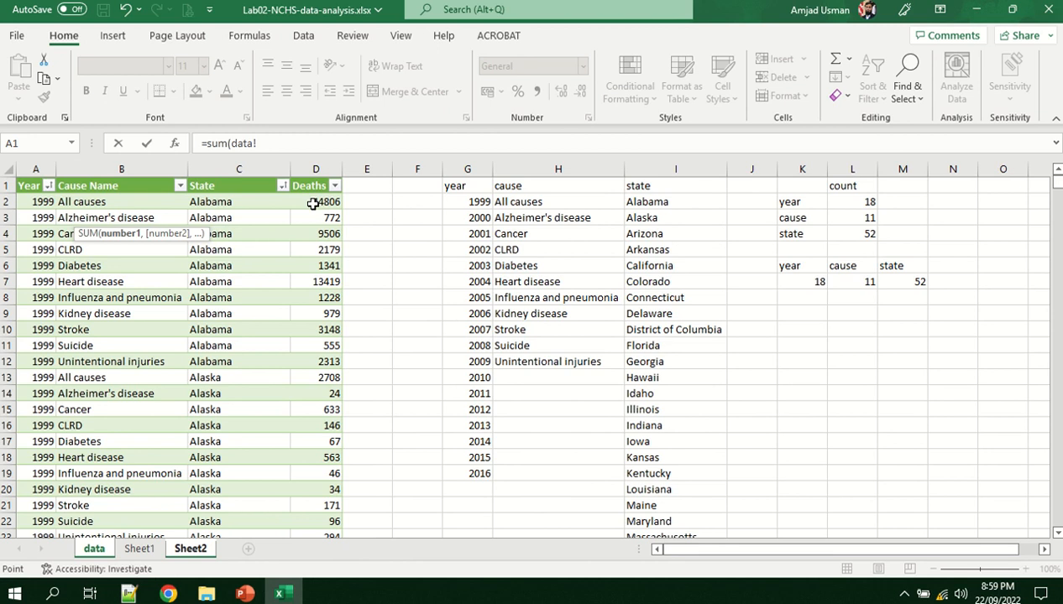
pyautogui.click(203, 554)
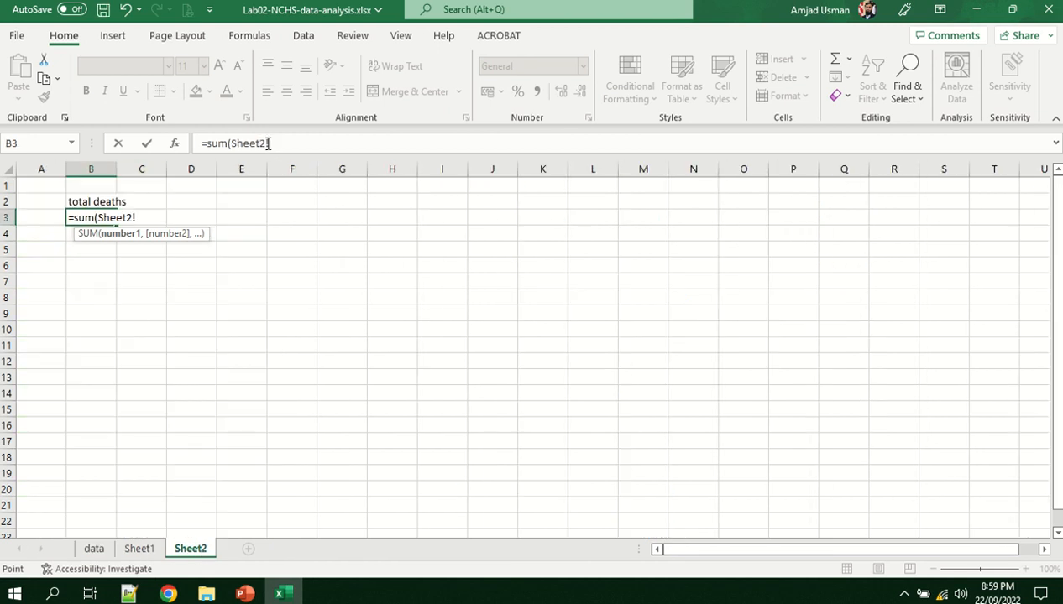
pyautogui.click(265, 143)
pyautogui.press('BackSpace')
pyautogui.press('BackSpace')
pyautogui.press('BackSpace')
pyautogui.press('BackSpace')
pyautogui.press('BackSpace')
pyautogui.press('BackSpace')
pyautogui.press('BackSpace')
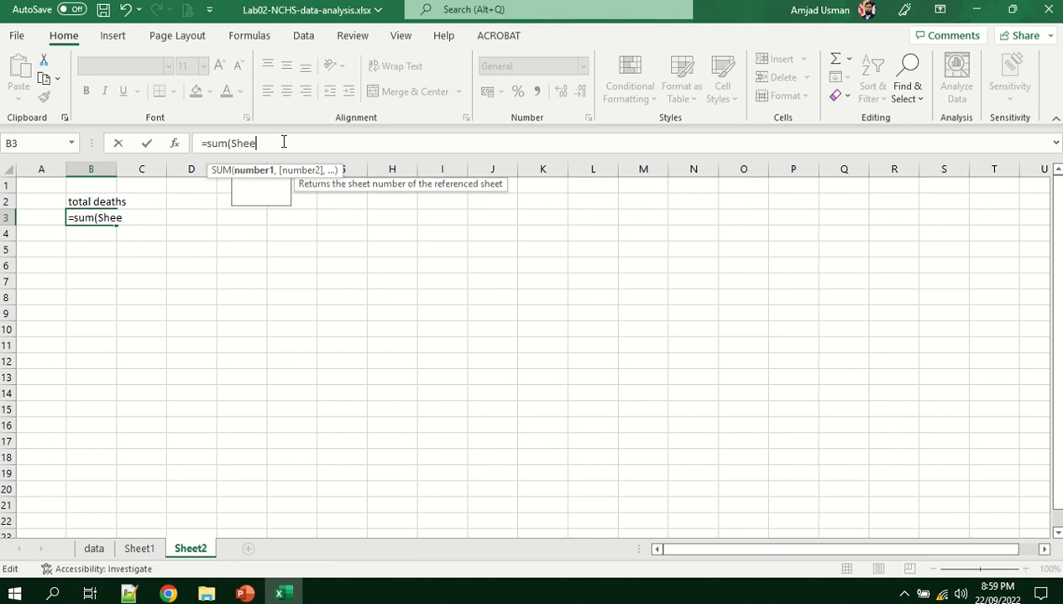
# Complete the total deaths formula in B3 as =SUM(data!$D$2:$D$10297)
pyautogui.write('data')
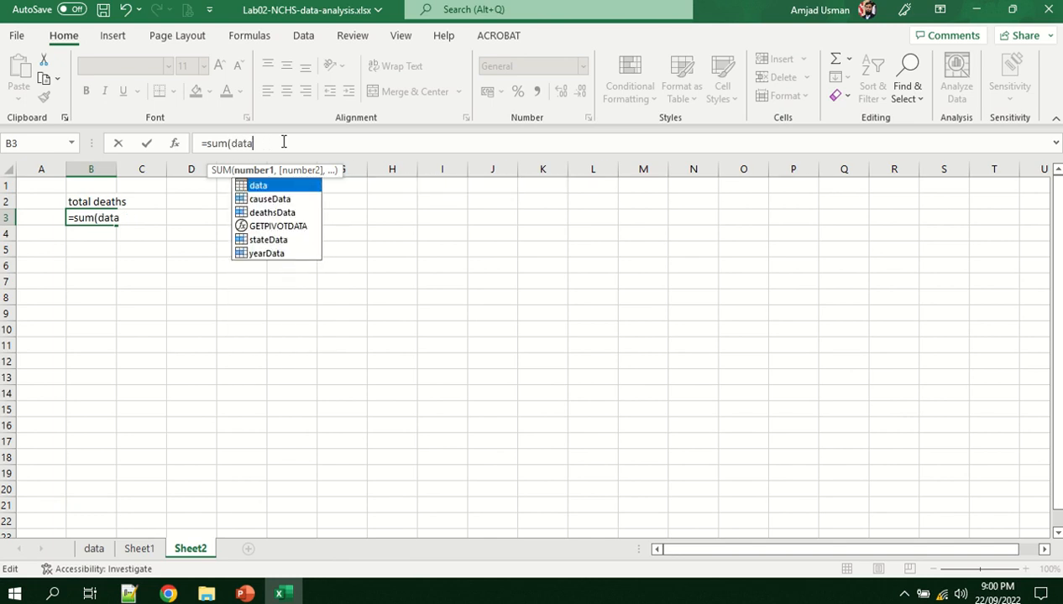
pyautogui.write('!')
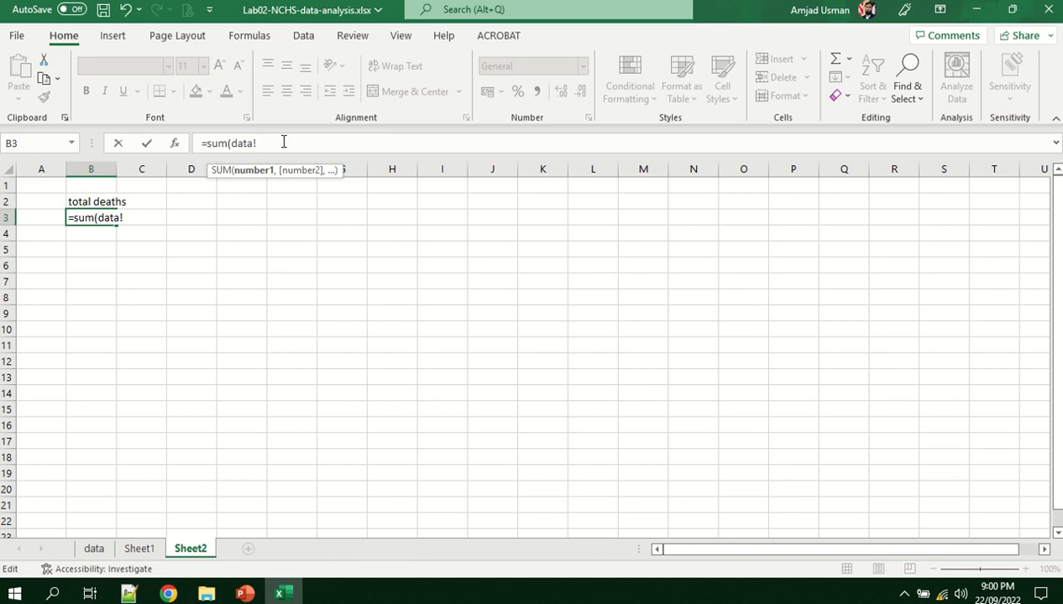
pyautogui.write('$D$2:$D$1029')
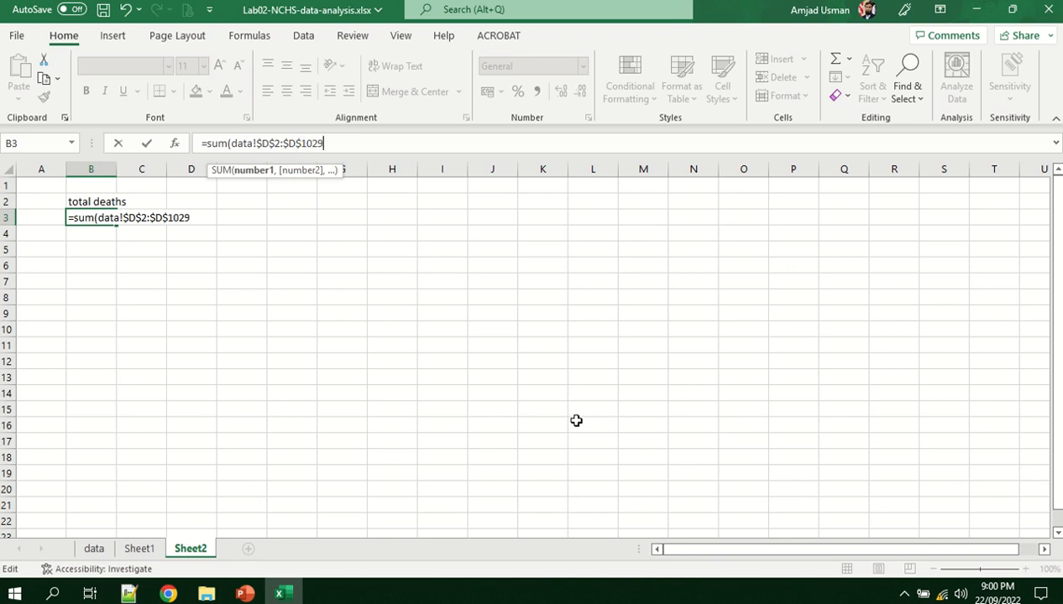
pyautogui.write('7)')
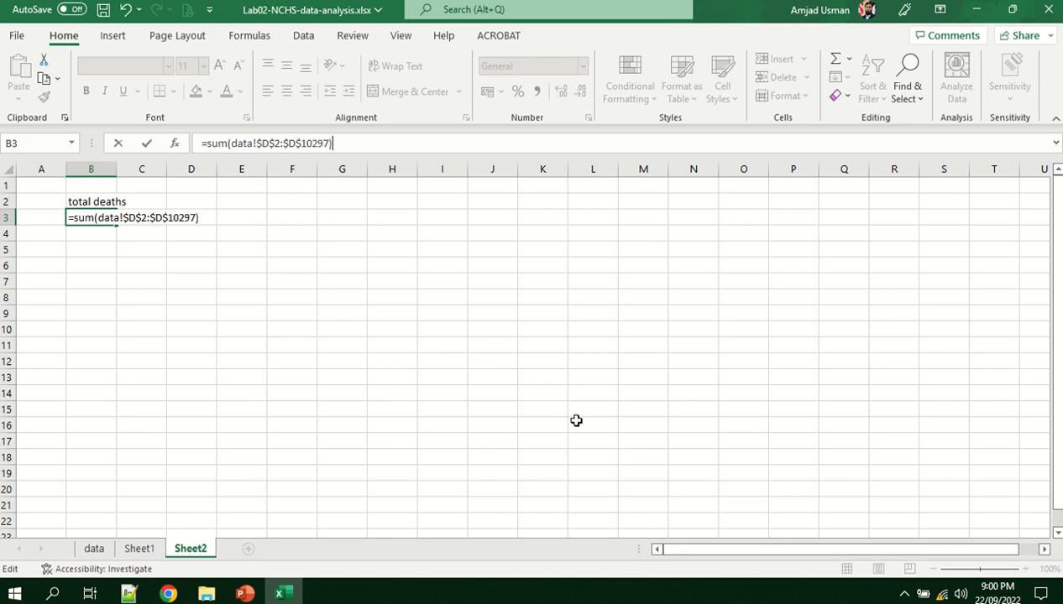
pyautogui.press('Return')
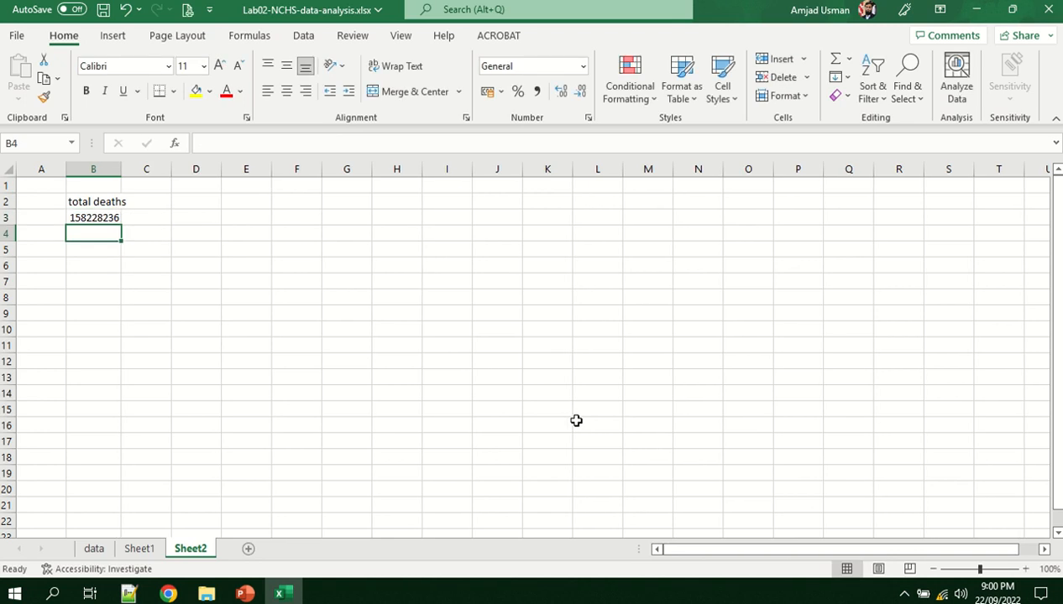
# Widen column B and format the total in B3 with thousands separators and no decimals
pyautogui.moveTo(121, 169); pyautogui.dragTo(147, 168)
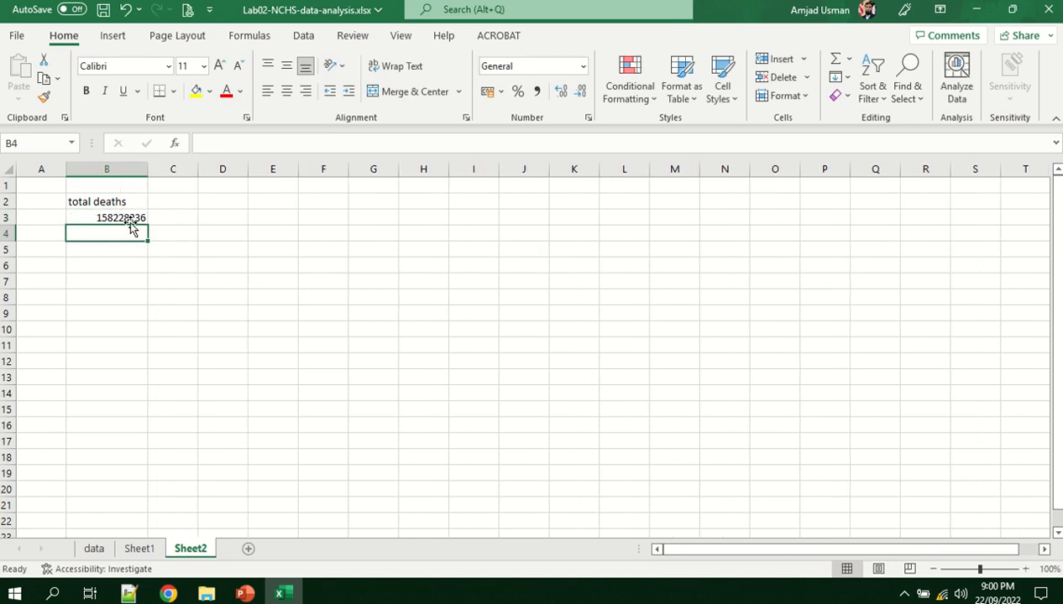
pyautogui.click(130, 221)
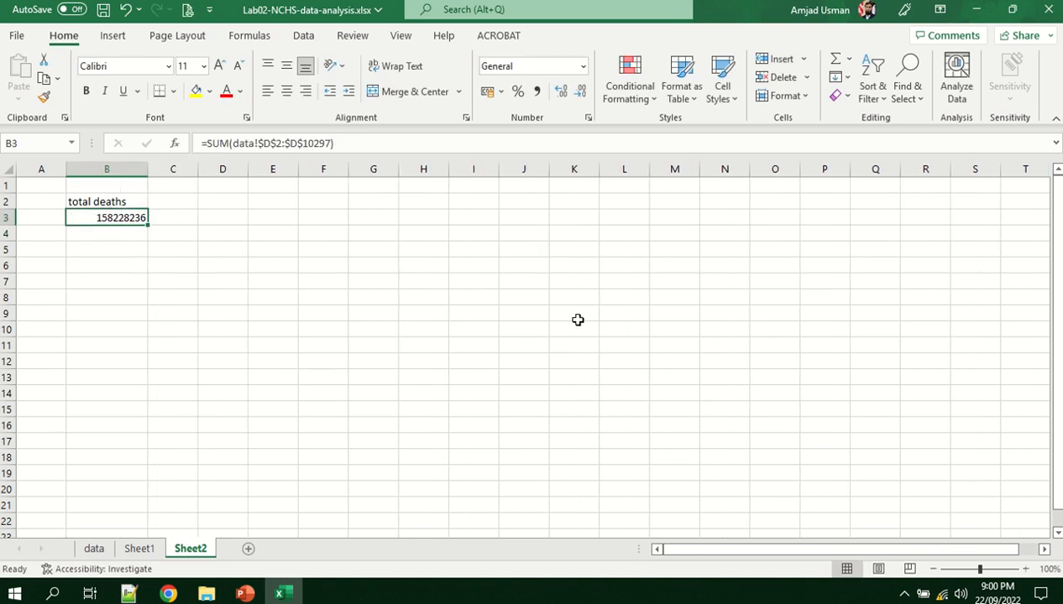
pyautogui.click(536, 91)
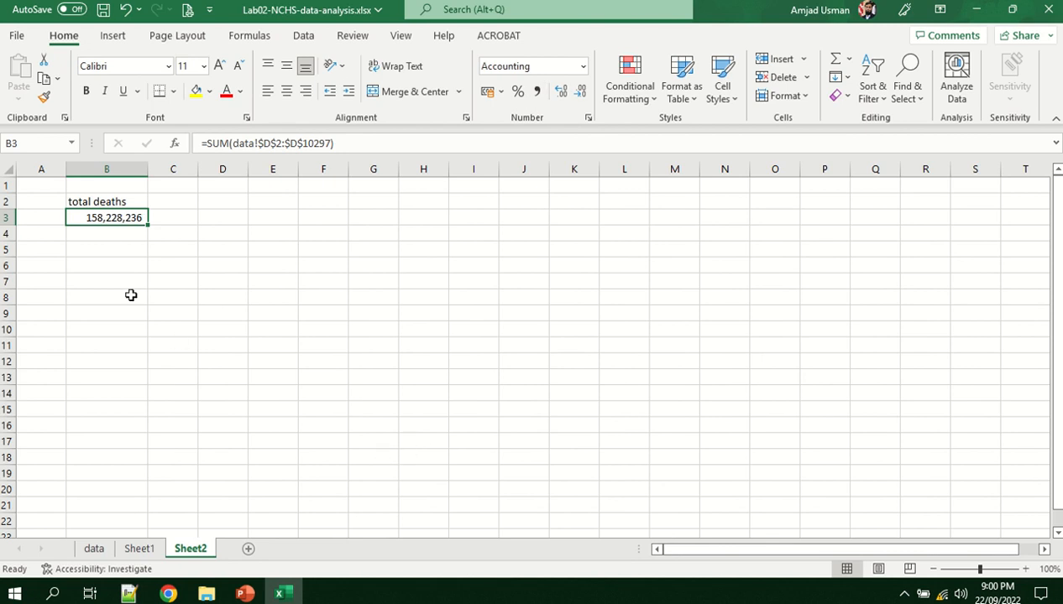
# Enter the table-based total =SUM(data!data[Deaths]) in B4 and format it with thousands separators and no decimals
pyautogui.click(104, 239)
pyautogui.write('=sum')
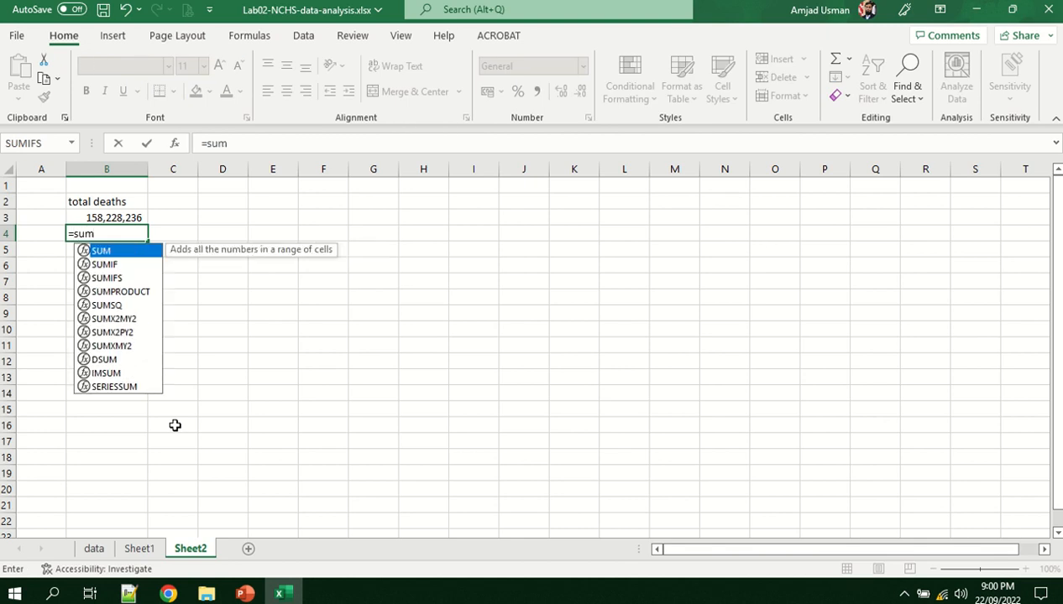
pyautogui.press('Tab')
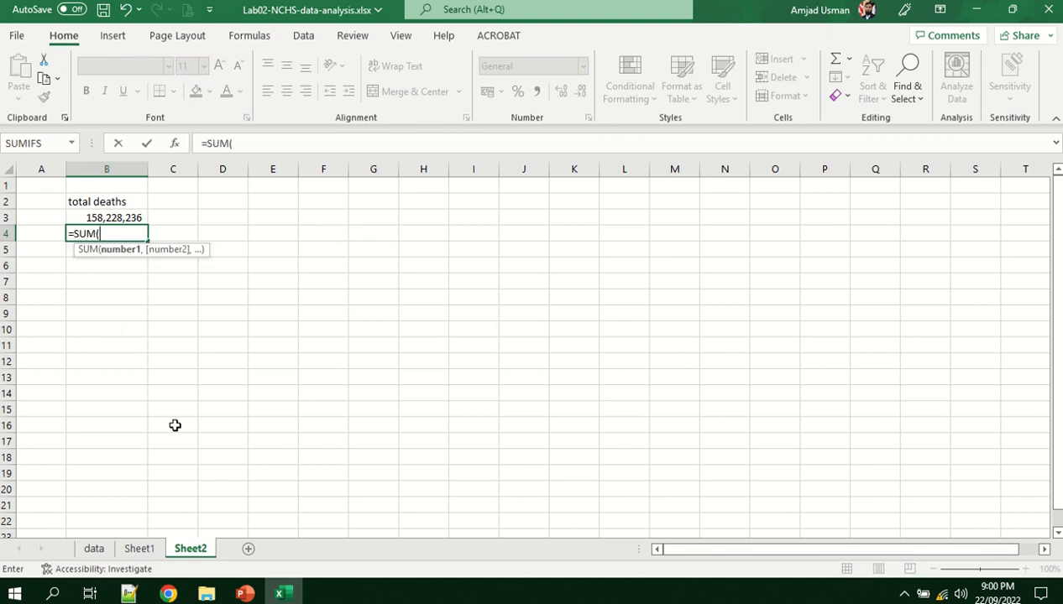
pyautogui.write('data')
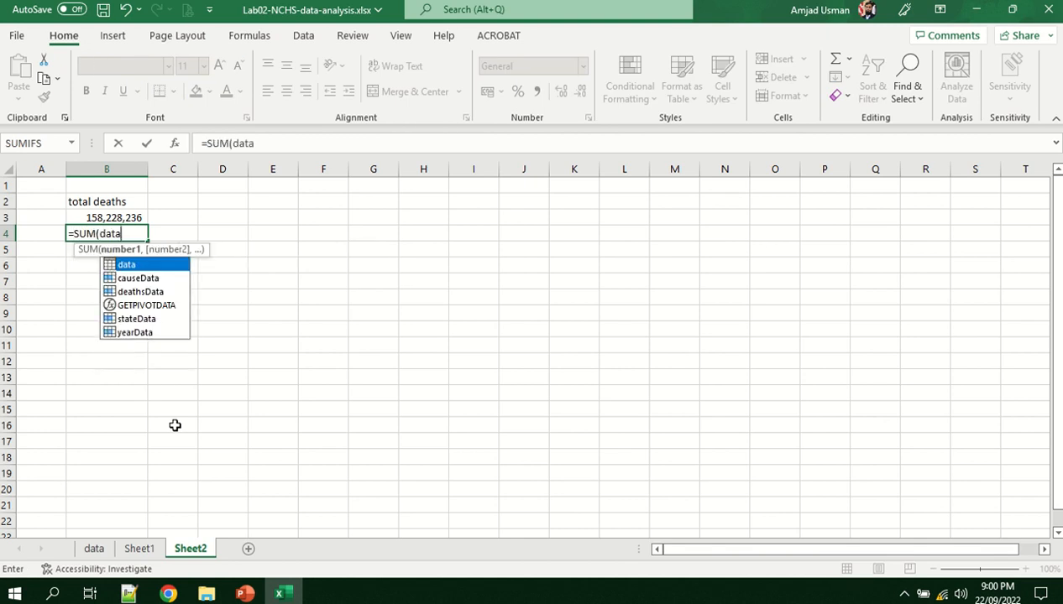
pyautogui.write('!')
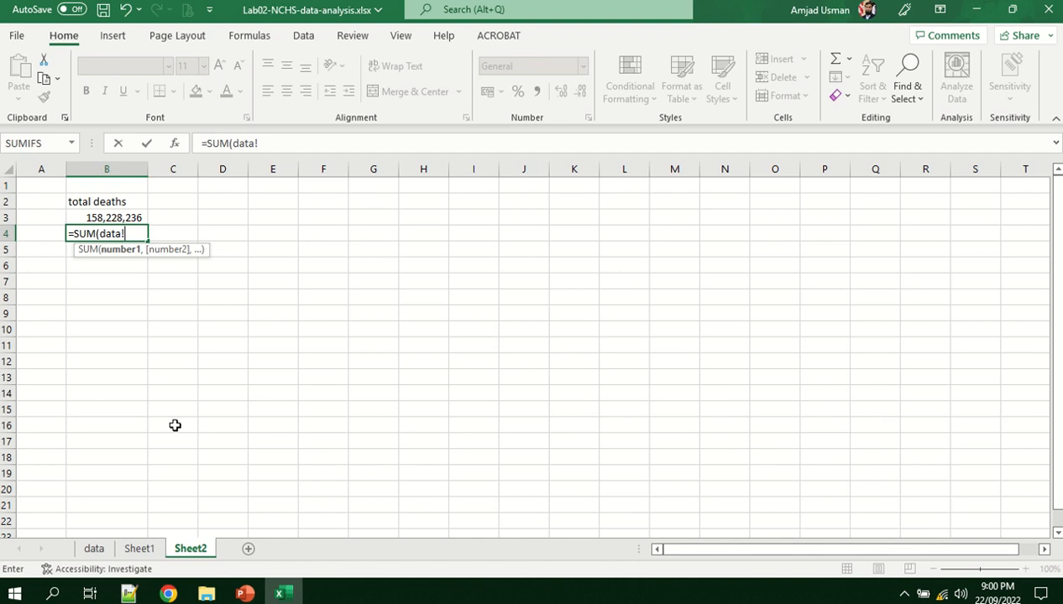
pyautogui.write('data')
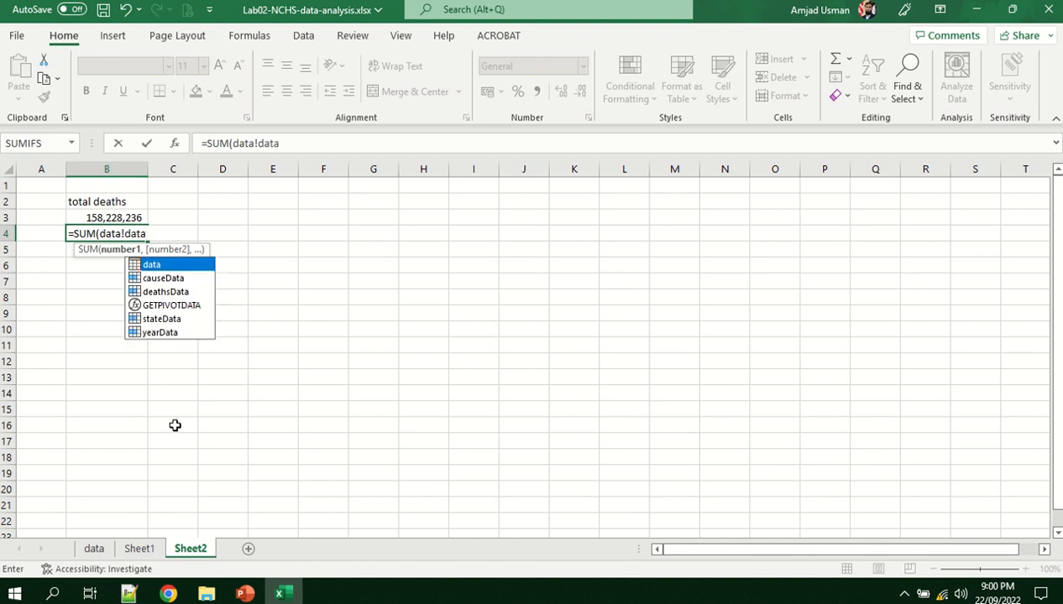
pyautogui.doubleClick(151, 267)
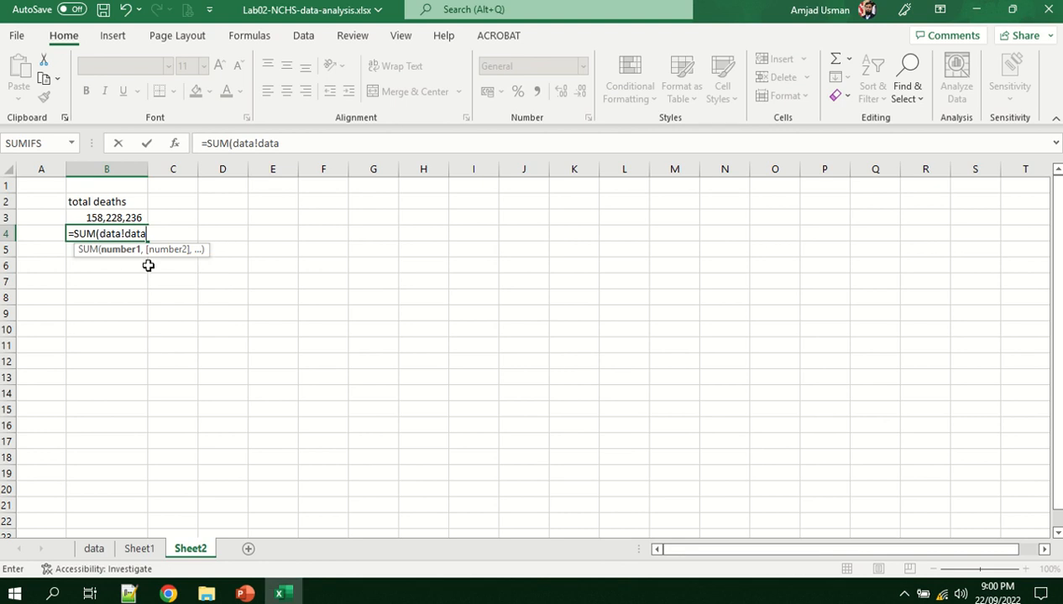
pyautogui.write('[')
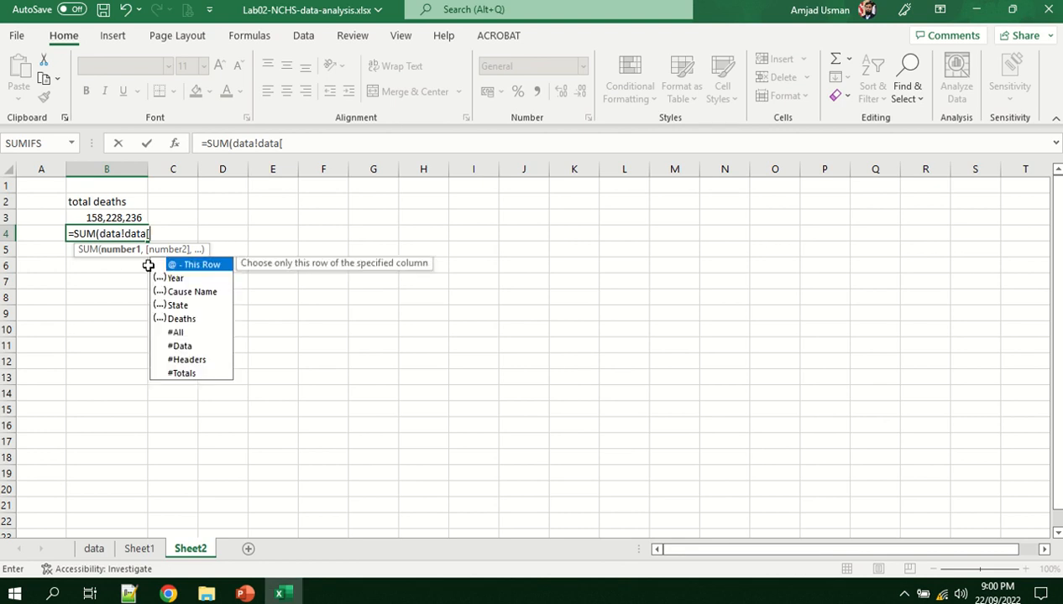
pyautogui.doubleClick(187, 320)
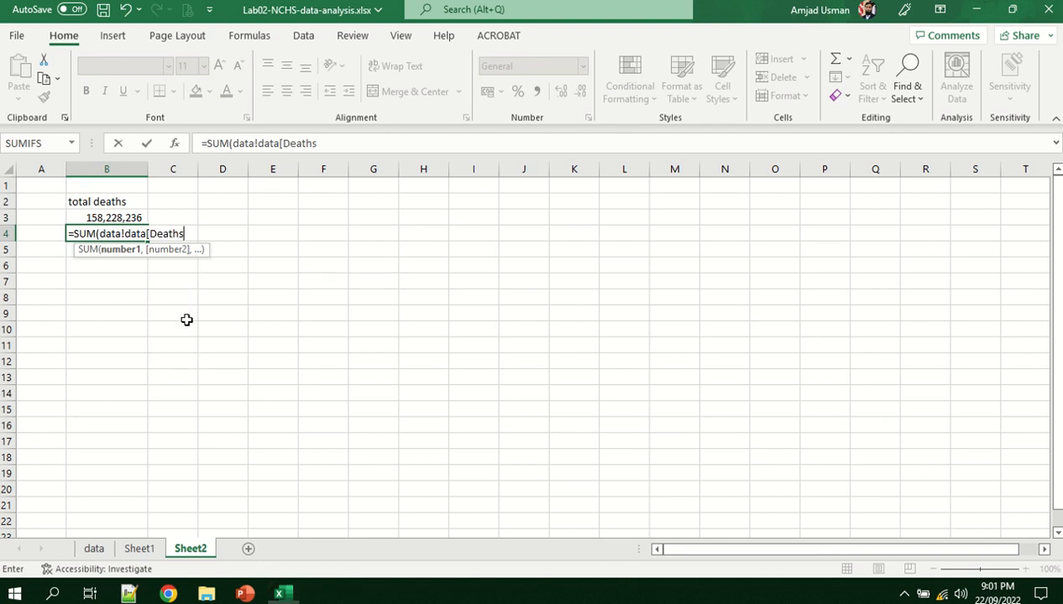
pyautogui.write(']')
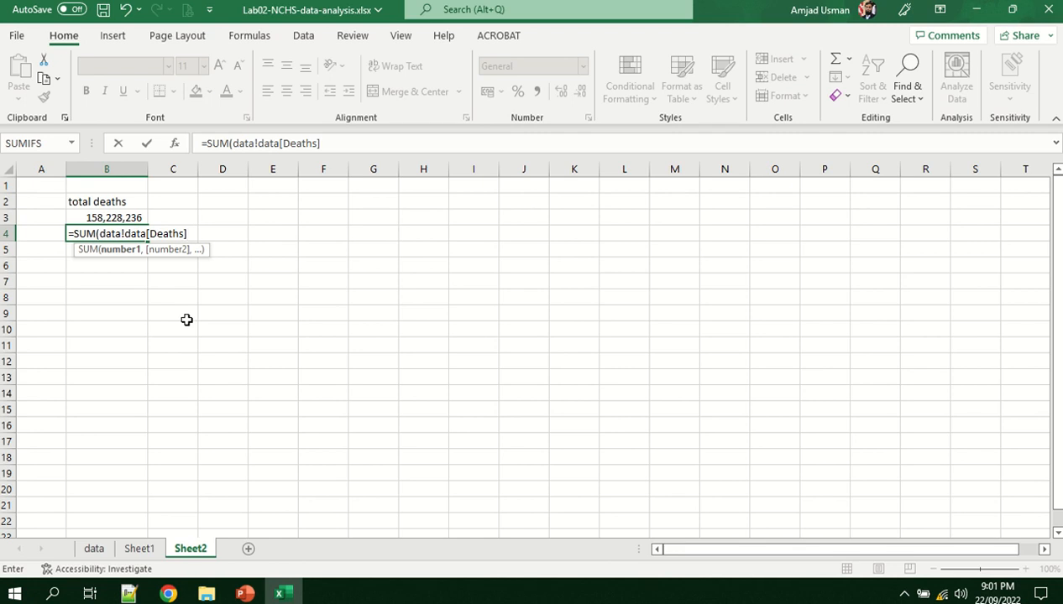
pyautogui.write(')')
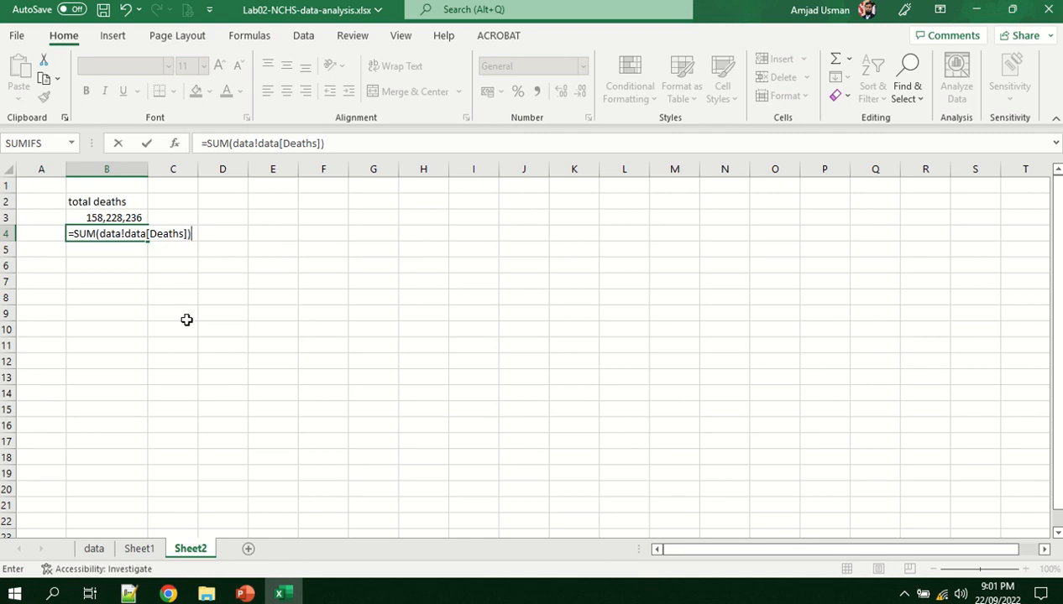
pyautogui.press('Return')
pyautogui.press('Up')
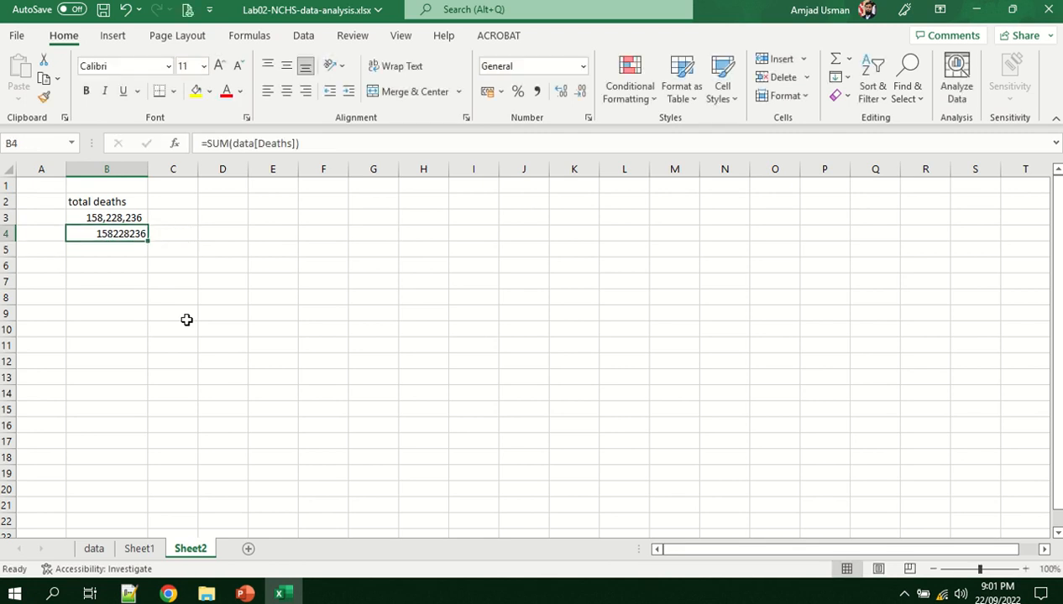
pyautogui.click(536, 92)
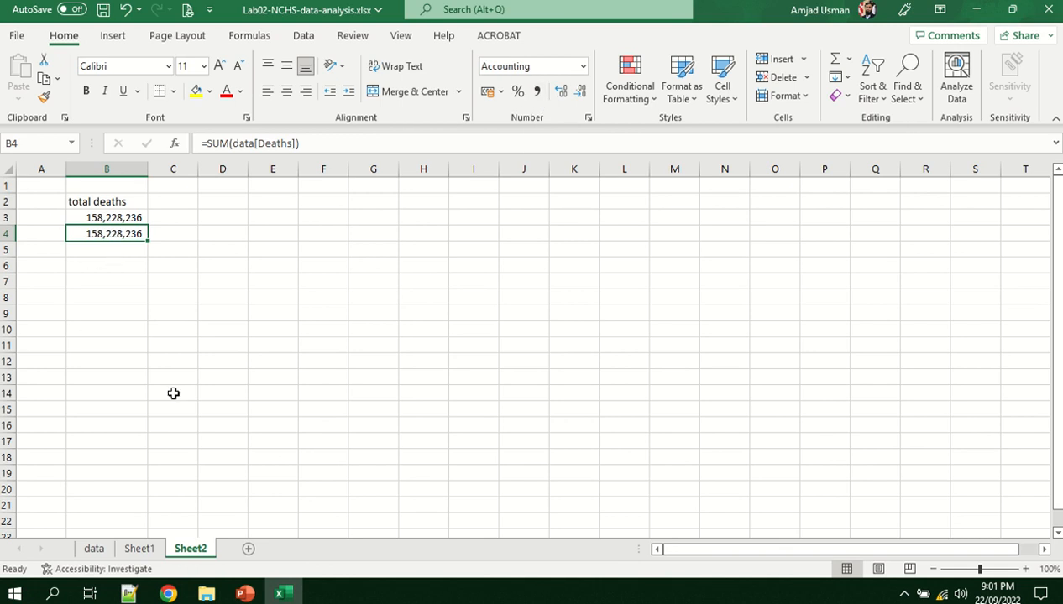
# Compare the cell-range formula in B3 with the table-reference formula in B4
pyautogui.click(122, 218)
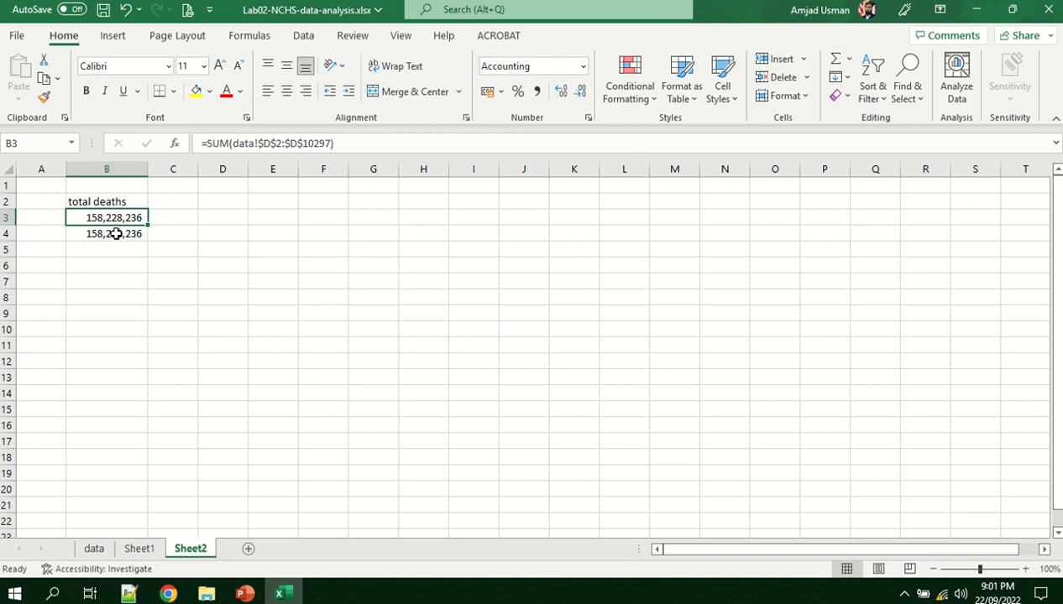
pyautogui.click(114, 234)
pyautogui.click(115, 218)
pyautogui.click(115, 234)
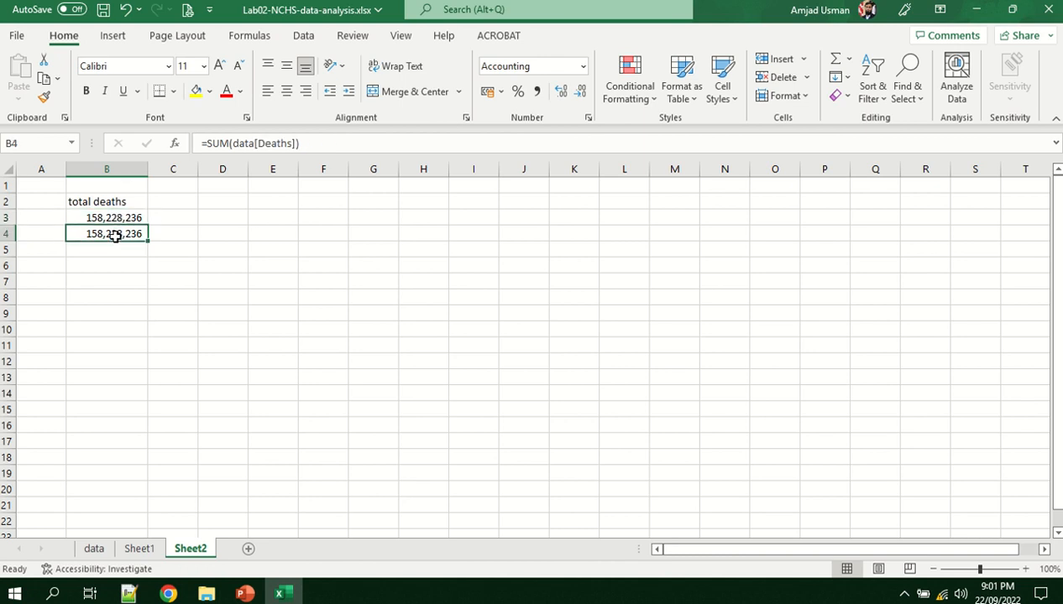
pyautogui.click(125, 217)
pyautogui.click(125, 233)
pyautogui.press('Down')
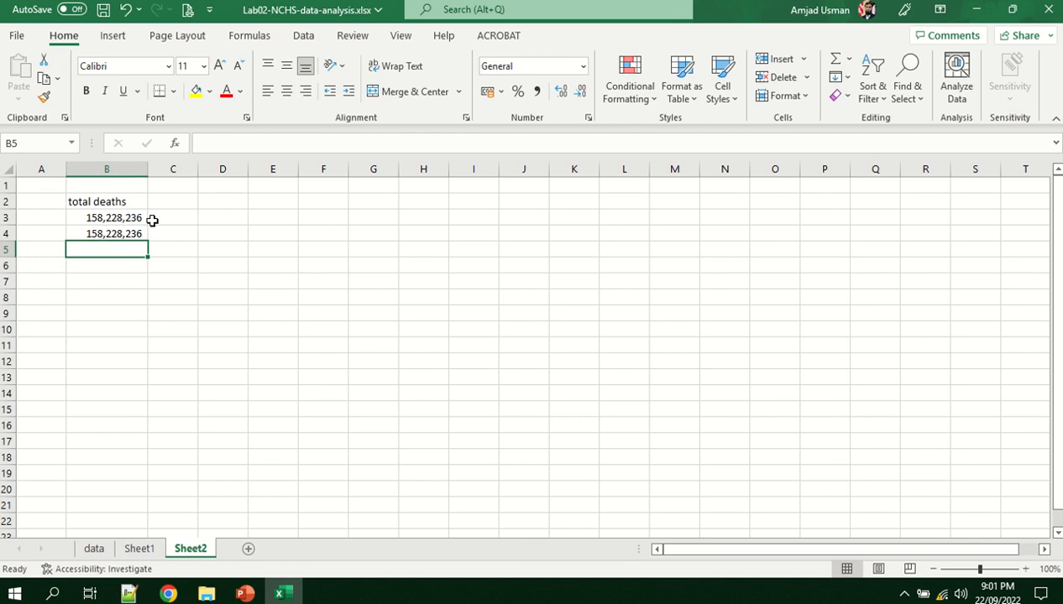
# Copy the range-based total deaths formula from B3 into C3 and widen column C to fit the number
pyautogui.click(121, 218)
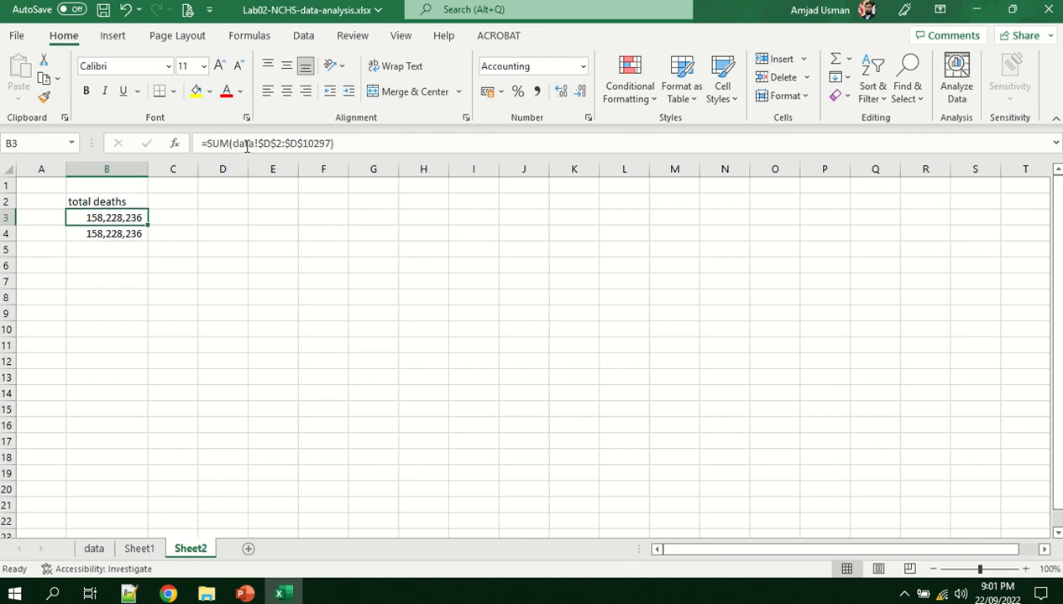
pyautogui.moveTo(351, 144); pyautogui.dragTo(228, 207)
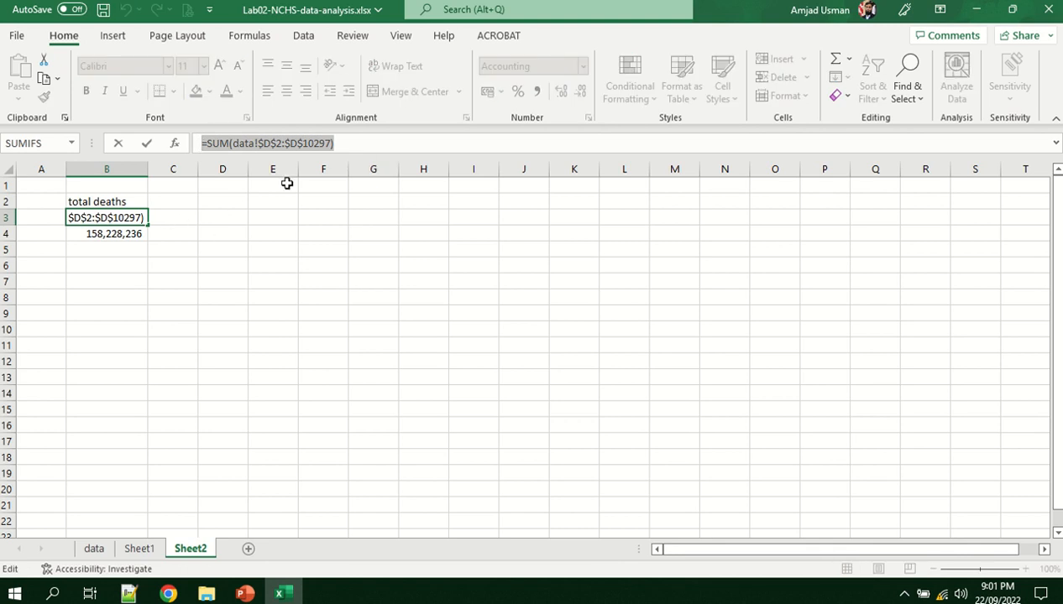
pyautogui.click(361, 143)
pyautogui.press('Return')
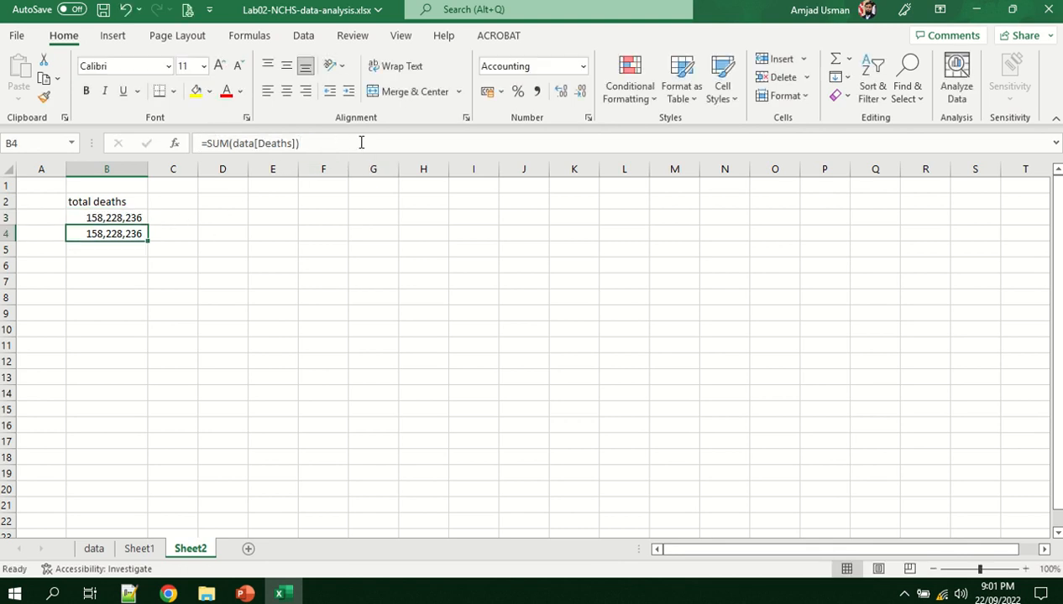
pyautogui.press('Up')
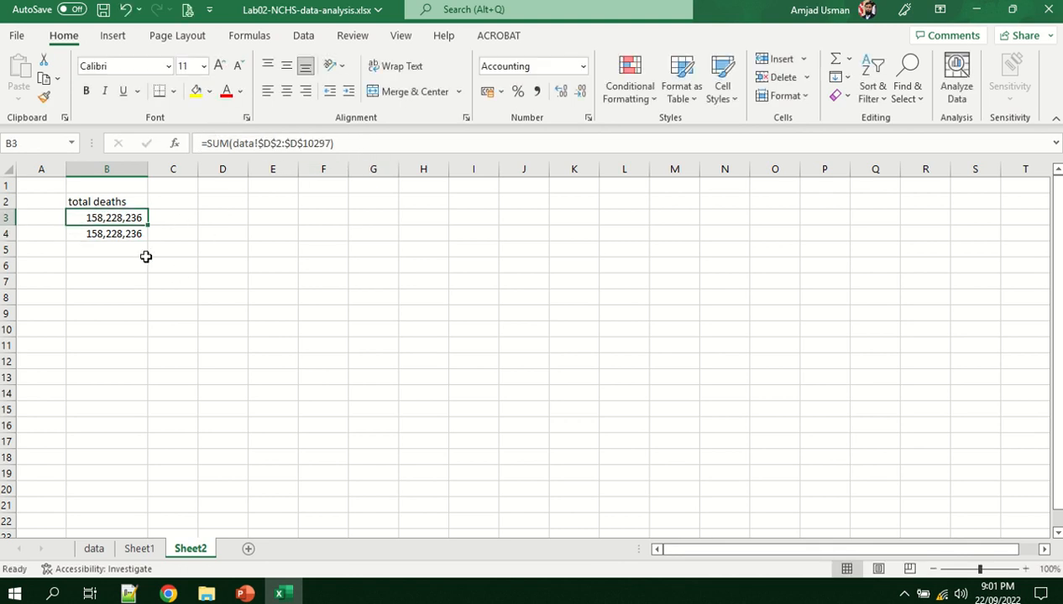
pyautogui.moveTo(147, 225); pyautogui.dragTo(189, 225)
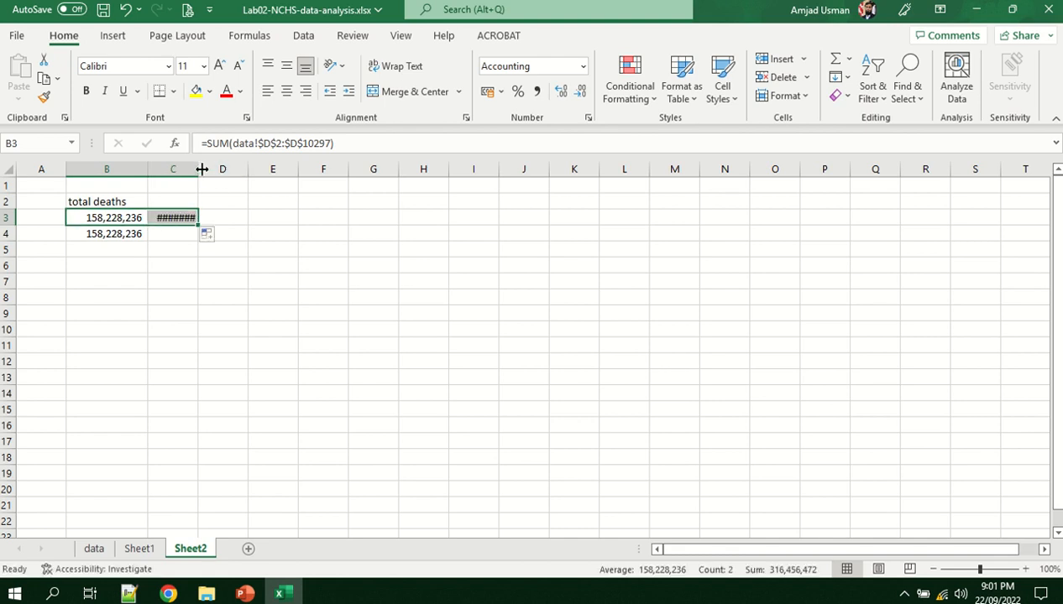
pyautogui.click(215, 297)
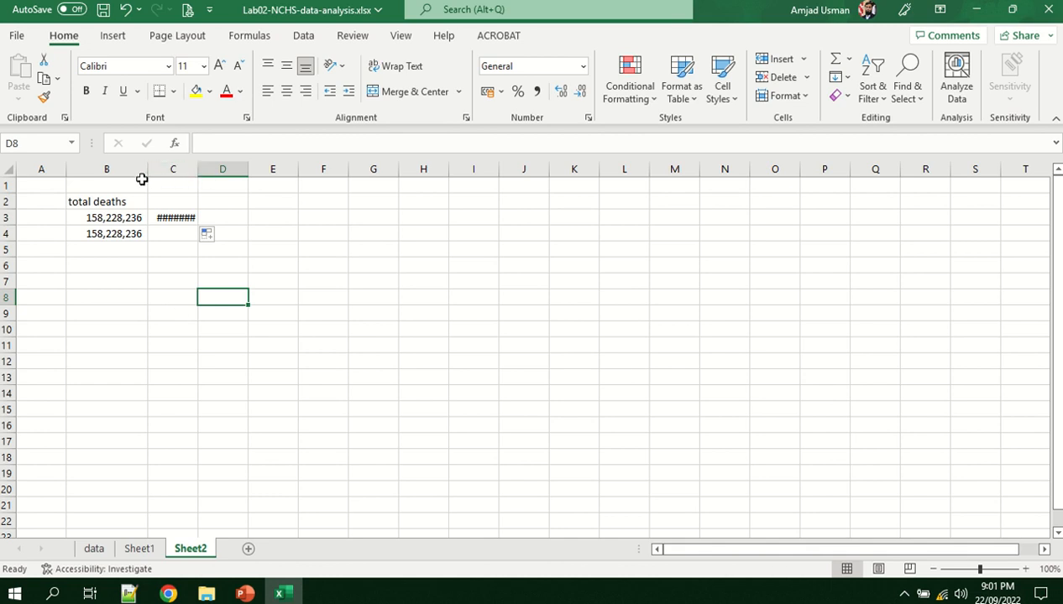
pyautogui.moveTo(198, 169); pyautogui.dragTo(222, 170)
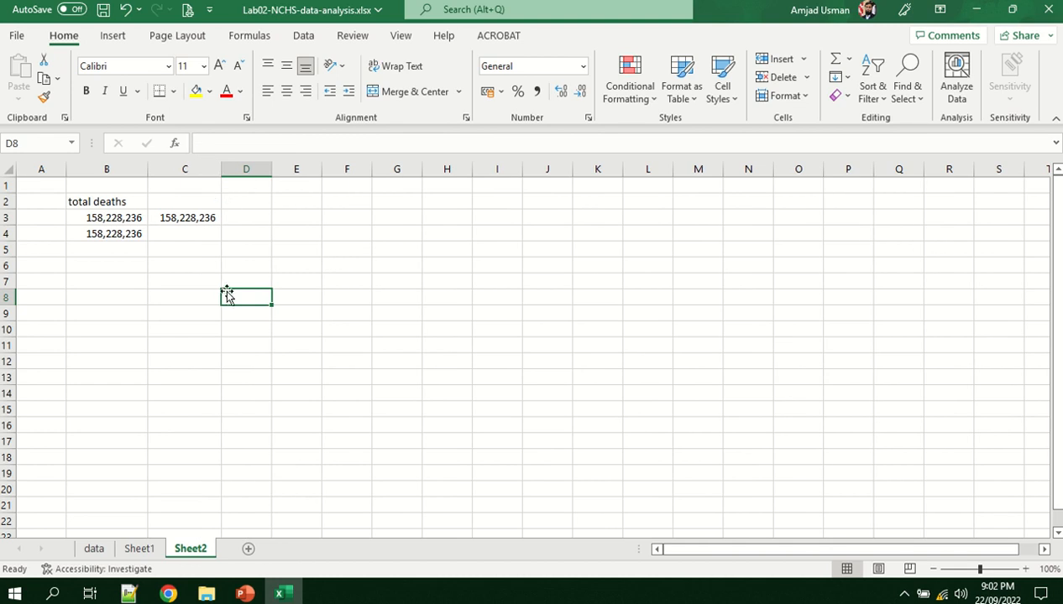
# Change the function in C3 to MIN so the formula reads =MIN(data!$D$2:$D$10297)
pyautogui.click(202, 217)
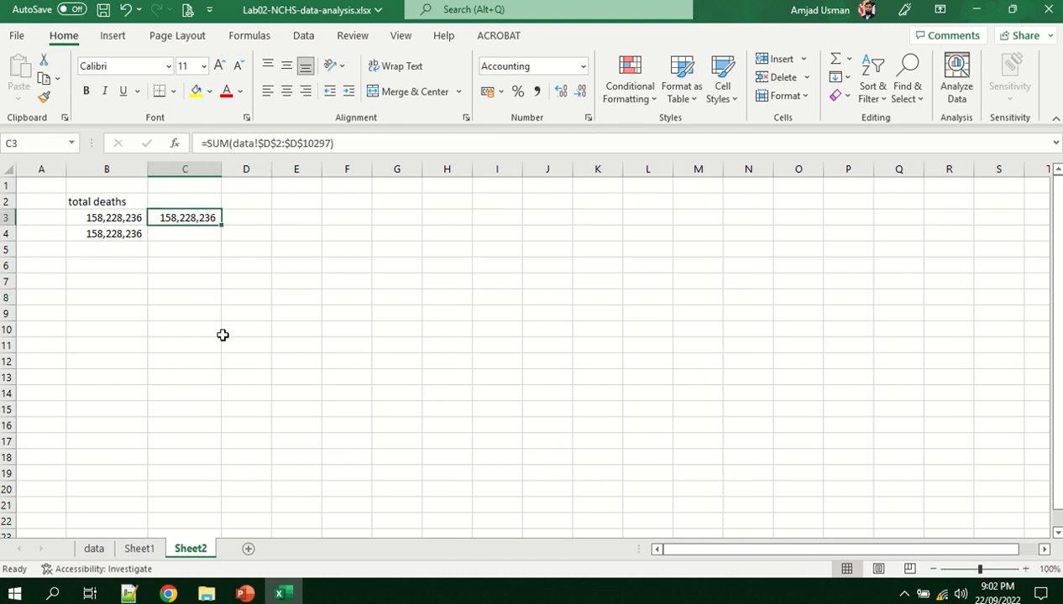
pyautogui.click(230, 143)
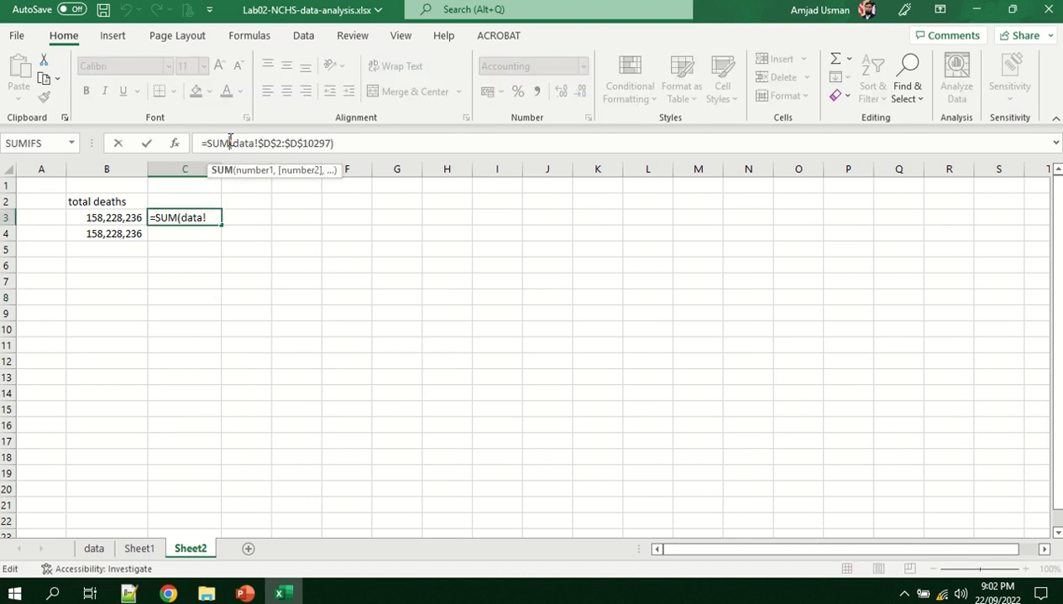
pyautogui.press('BackSpace')
pyautogui.press('BackSpace')
pyautogui.press('BackSpace')
pyautogui.write('MIN')
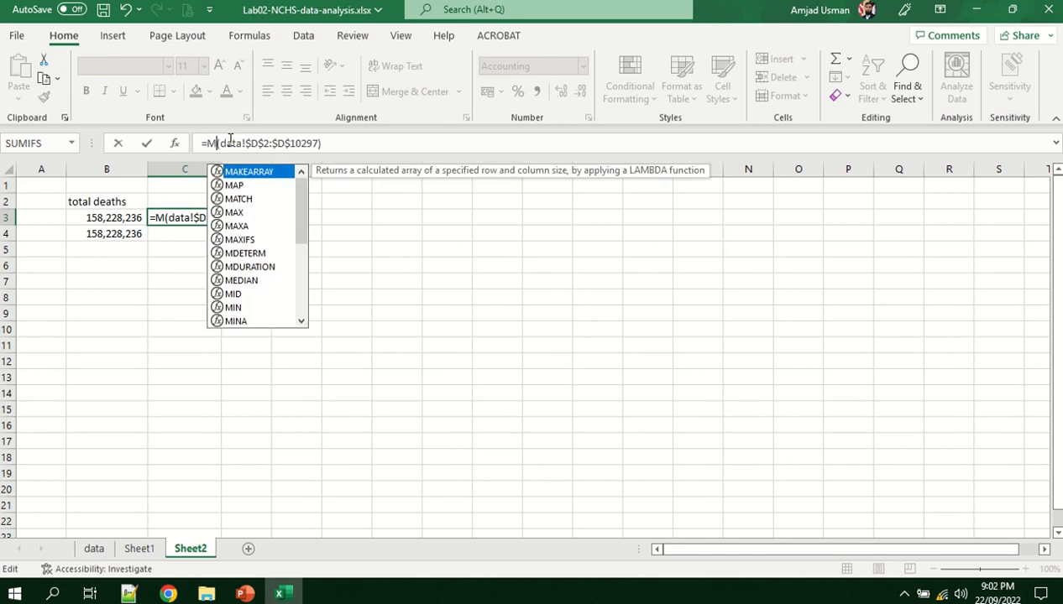
pyautogui.press('Right')
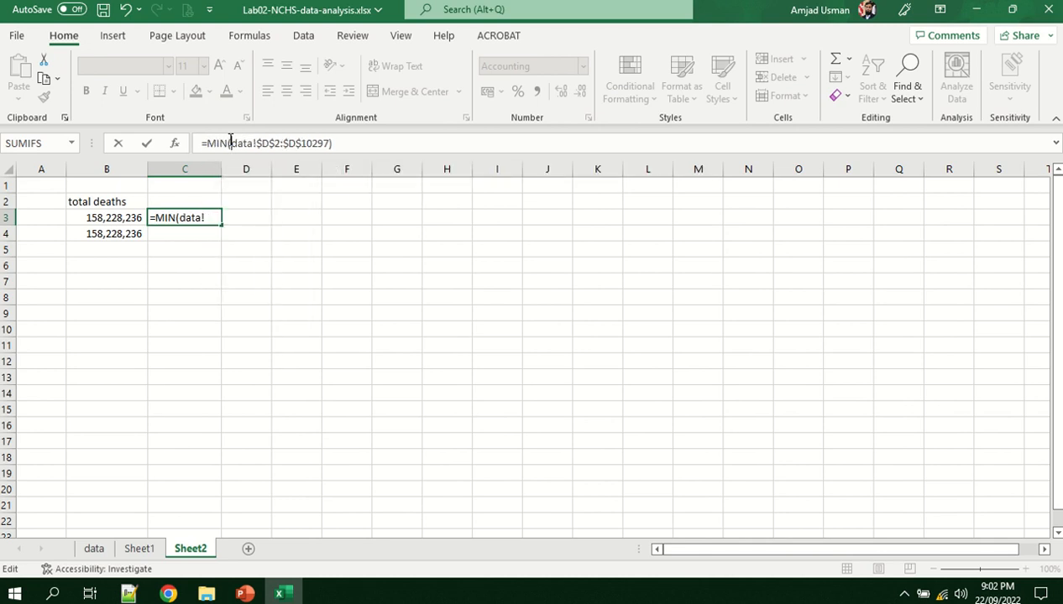
pyautogui.press('Return')
# Copy the minimum formula from C3 into D3 and widen column D
pyautogui.click(189, 219)
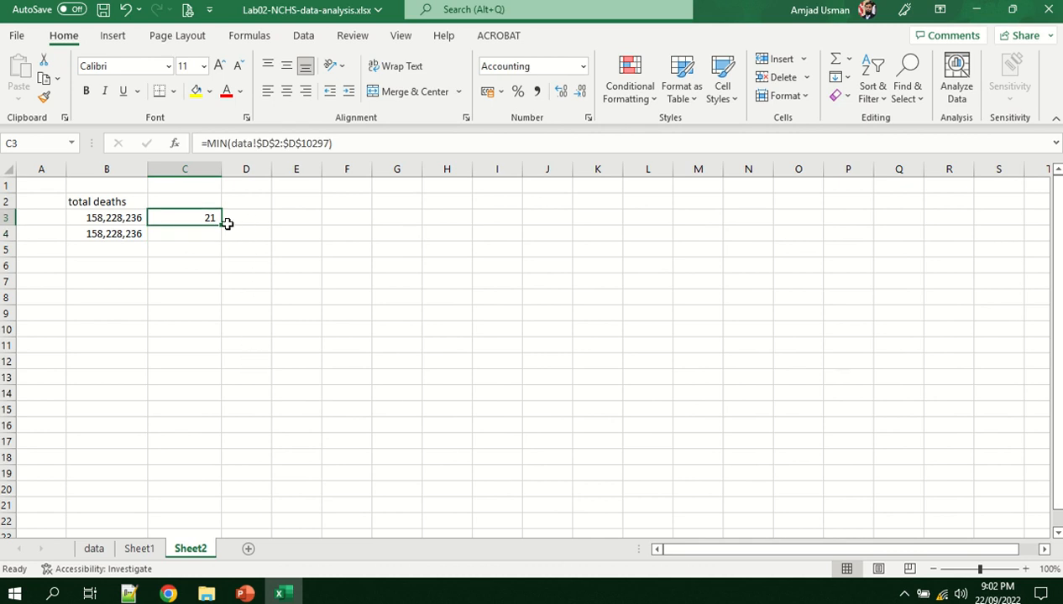
pyautogui.moveTo(222, 224); pyautogui.dragTo(254, 220)
pyautogui.click(279, 299)
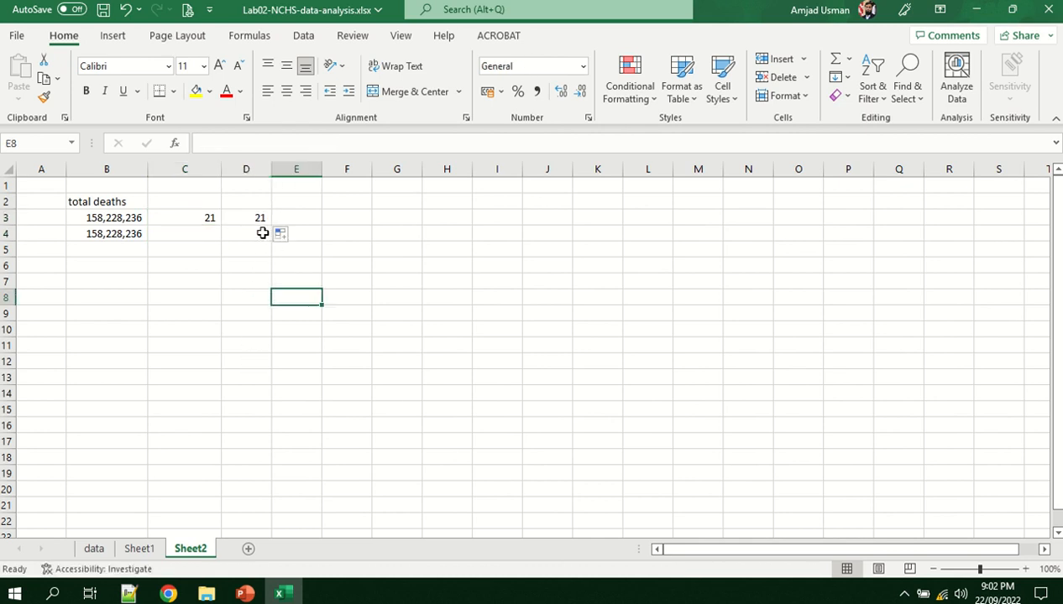
pyautogui.click(261, 220)
pyautogui.moveTo(272, 169); pyautogui.dragTo(302, 169)
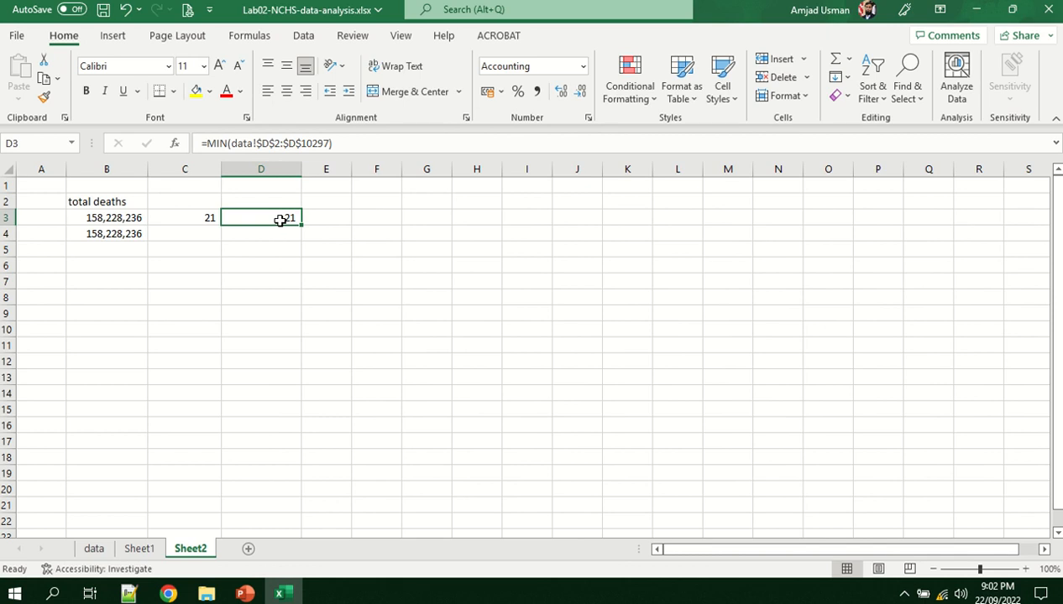
# Change the function in D3 to MAX so the formula reads =MAX(data!$D$2:$D$10297)
pyautogui.click(226, 145)
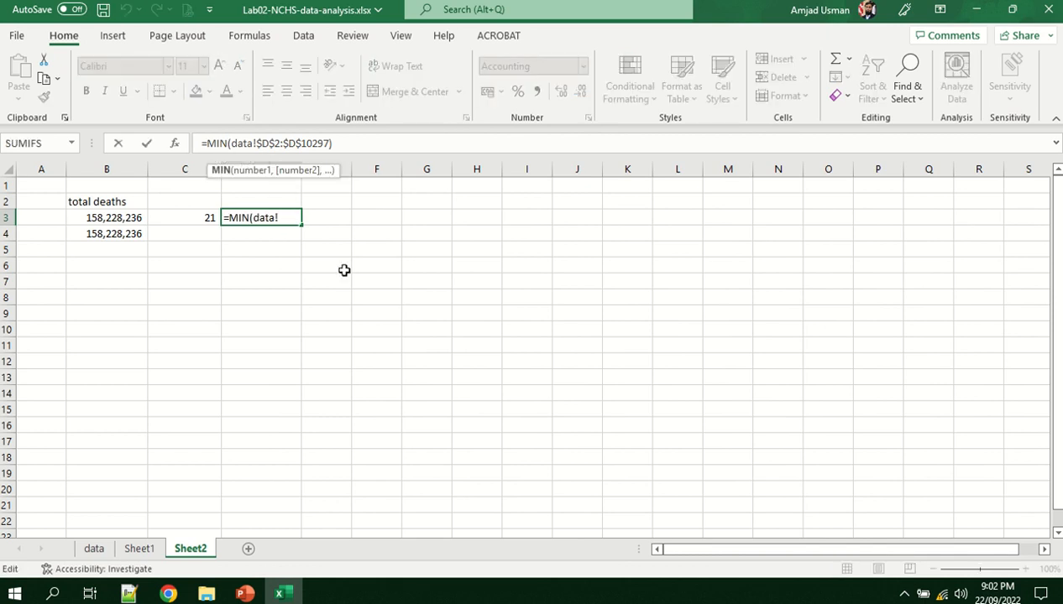
pyautogui.press('BackSpace')
pyautogui.press('BackSpace')
pyautogui.write('AX')
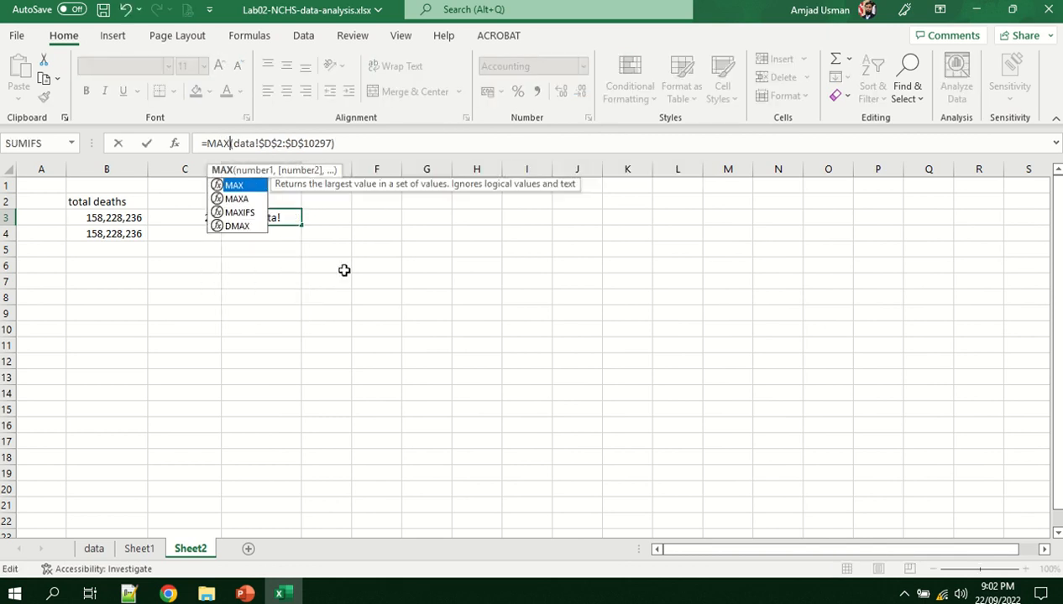
pyautogui.press('Right')
pyautogui.press('Return')
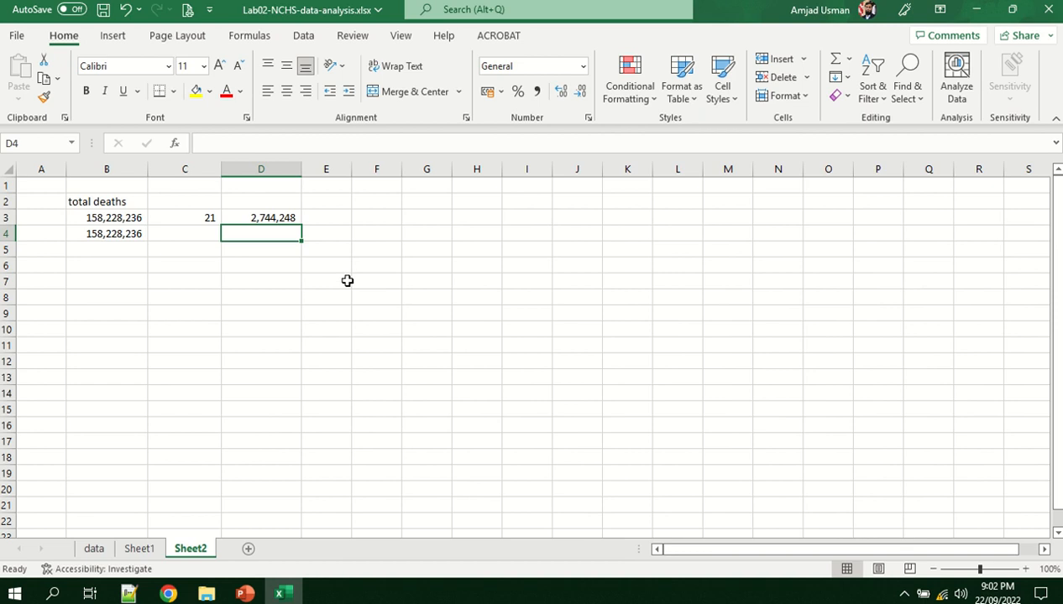
# Review the formulas in row 3, copy the maximum formula from D3 into E3, and widen column E
pyautogui.click(265, 219)
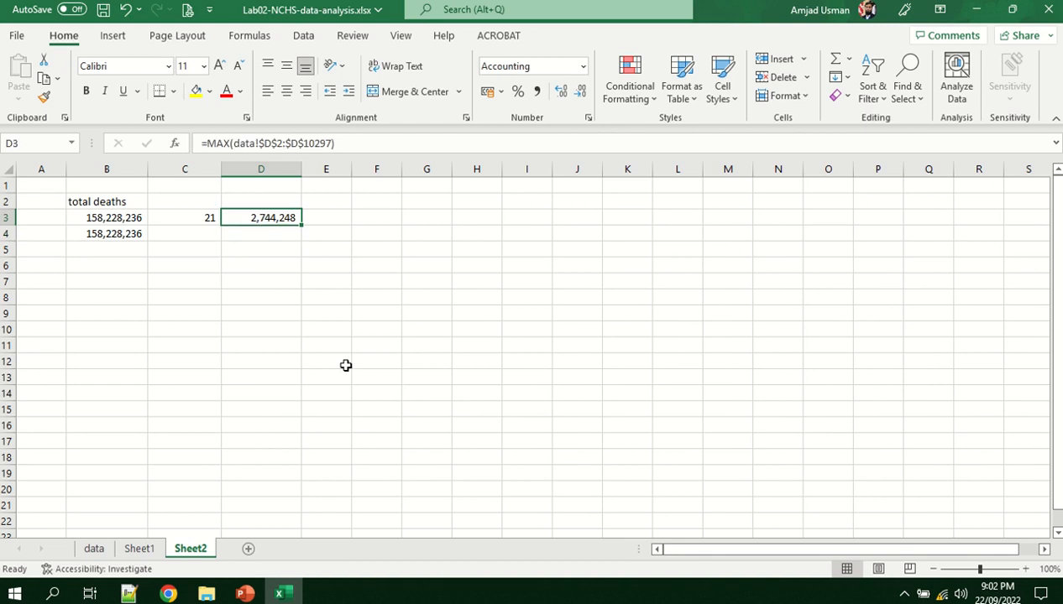
pyautogui.click(190, 220)
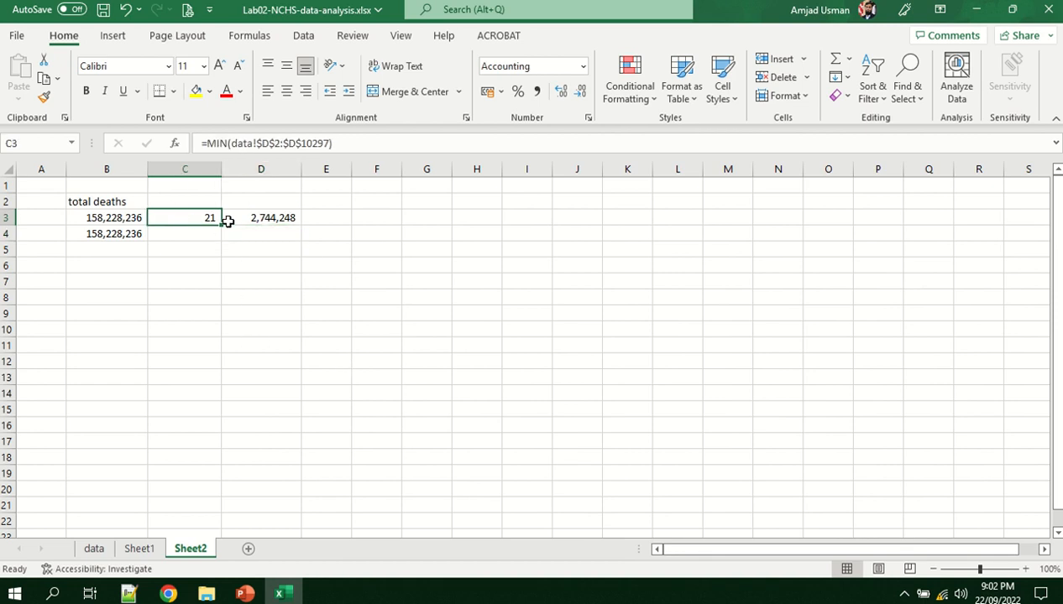
pyautogui.click(117, 218)
pyautogui.click(265, 219)
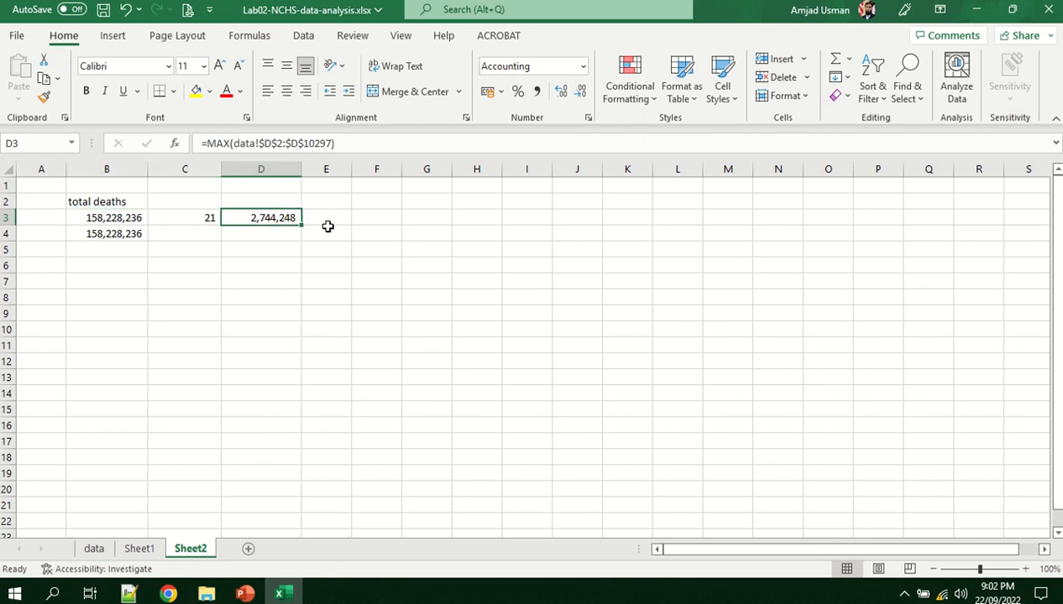
pyautogui.moveTo(301, 225); pyautogui.dragTo(337, 228)
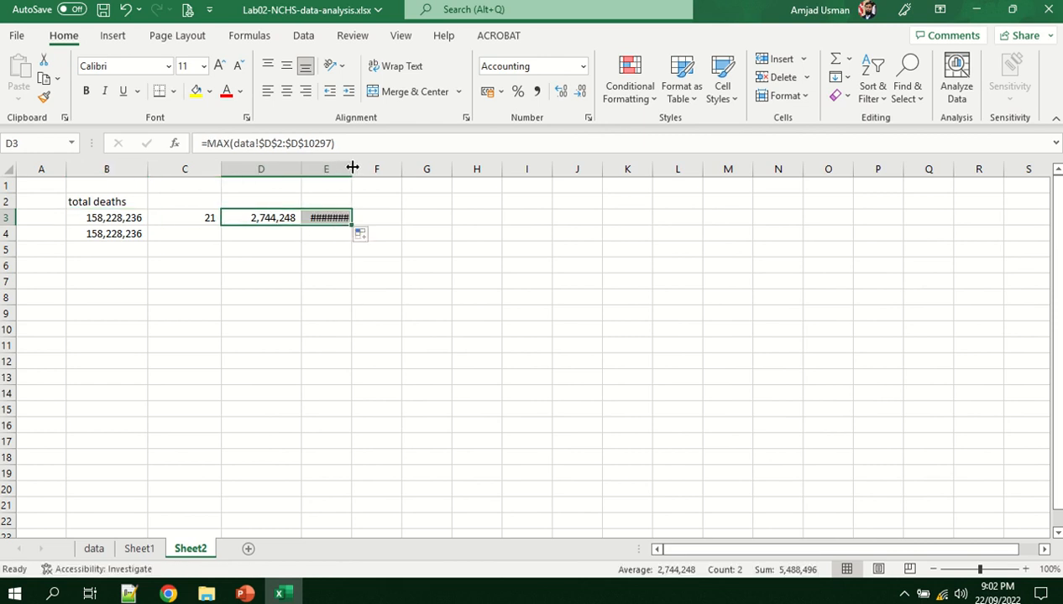
pyautogui.moveTo(353, 168); pyautogui.dragTo(394, 168)
pyautogui.click(470, 345)
# Change the function in E3 to COUNT so the formula reads =COUNT(data!$D$2:$D$10297)
pyautogui.click(356, 216)
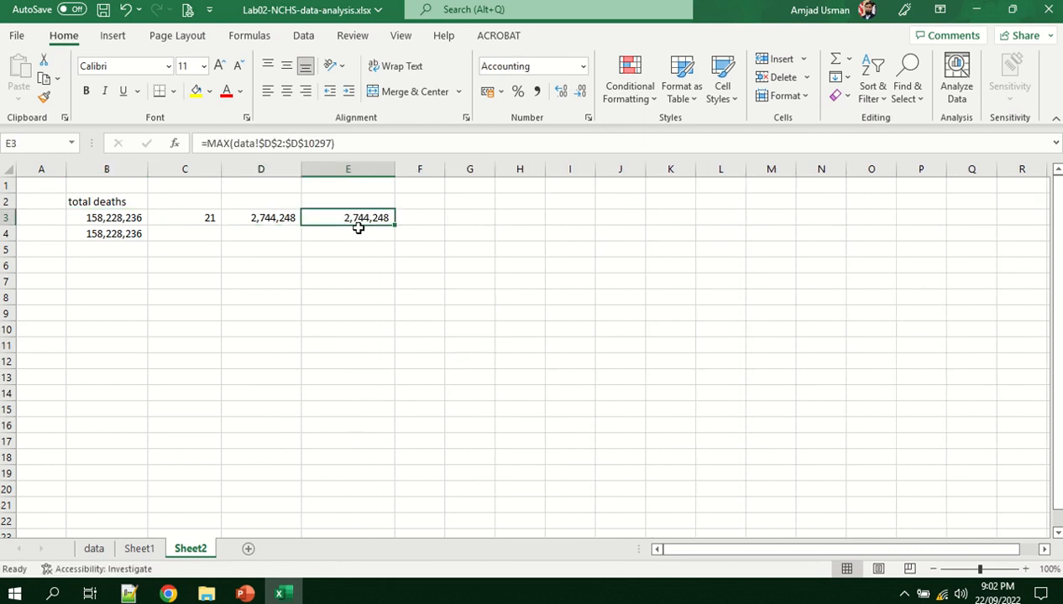
pyautogui.click(229, 144)
pyautogui.press('BackSpace')
pyautogui.press('BackSpace')
pyautogui.press('BackSpace')
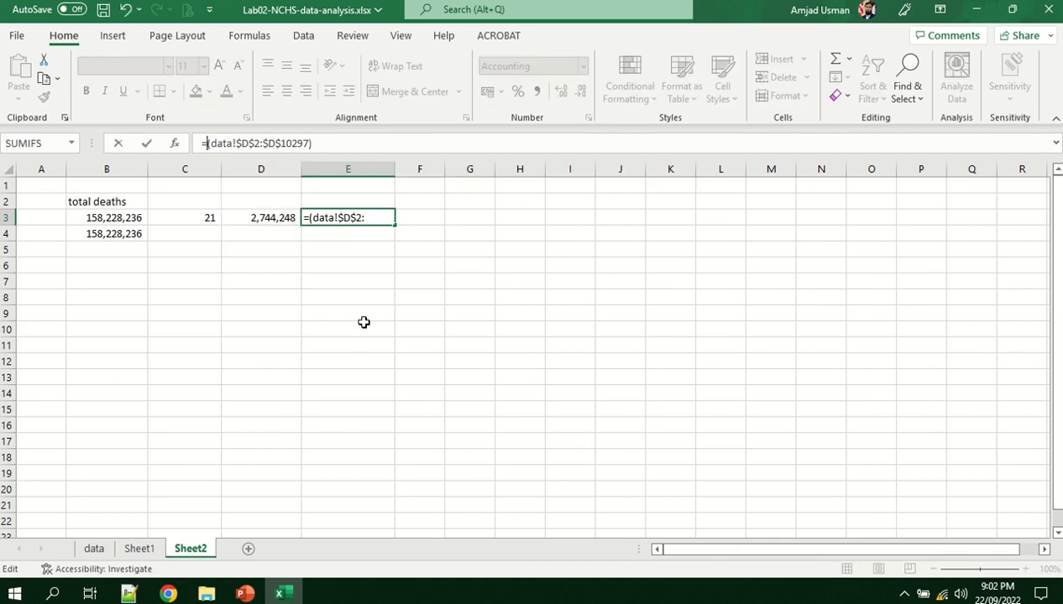
pyautogui.write('count')
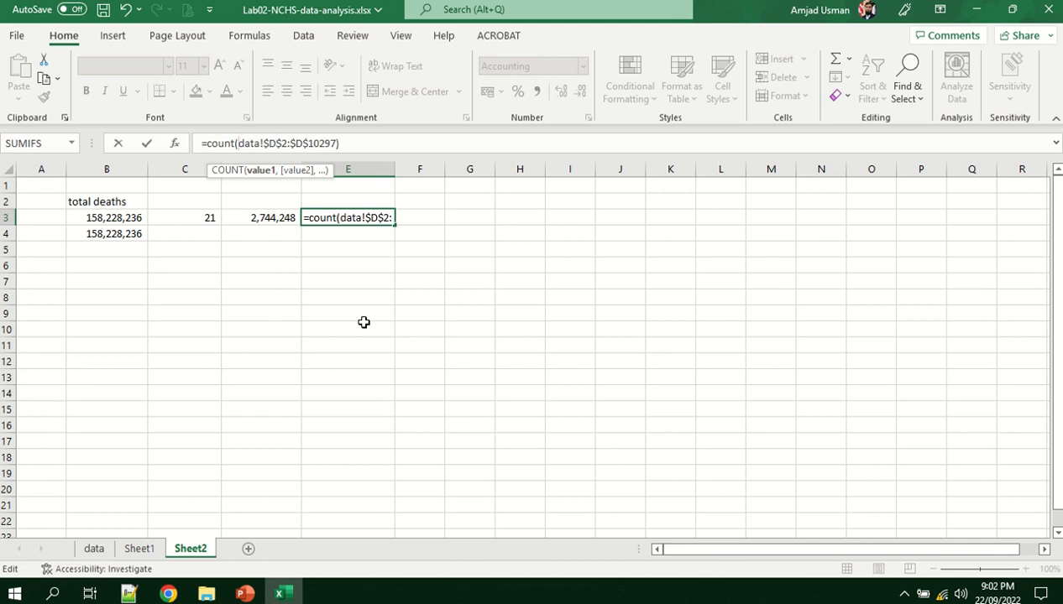
pyautogui.press('Return')
pyautogui.press('Up')
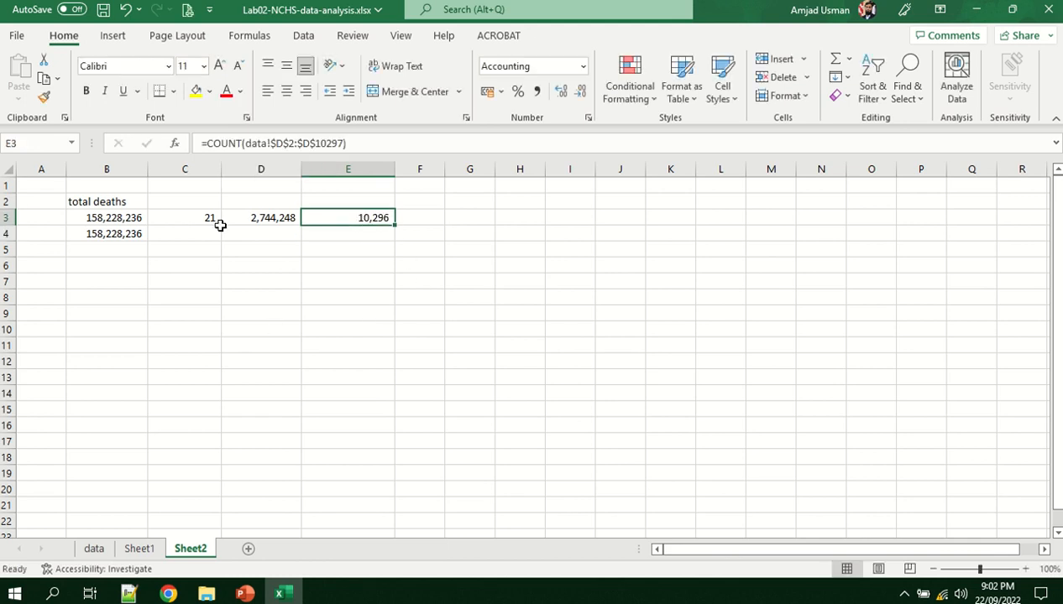
# Enter the heading "minimum" in C2 and the heading "deaths" above it in C1
pyautogui.click(207, 203)
pyautogui.write('min')
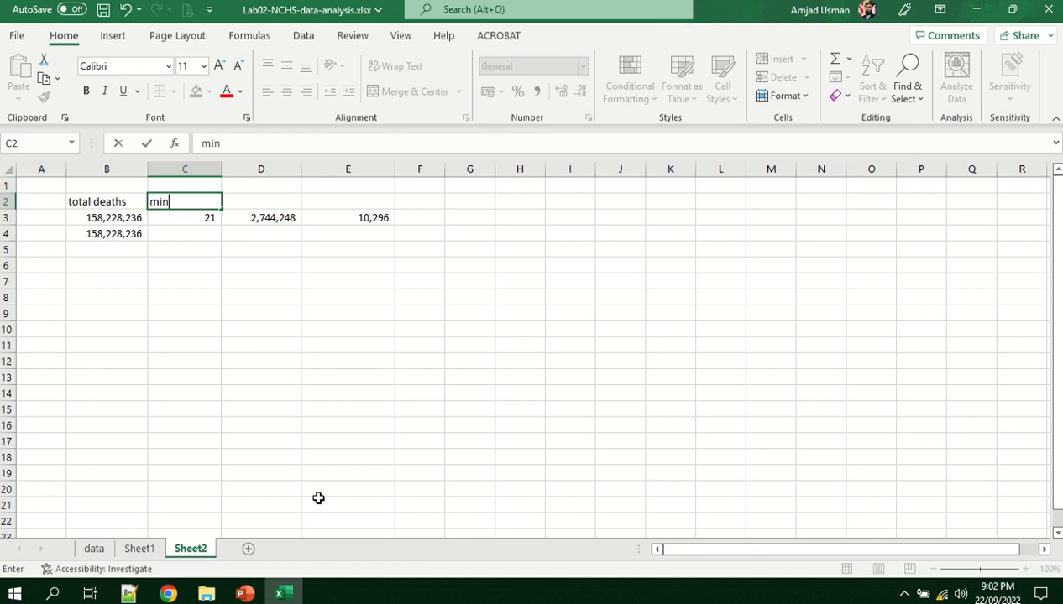
pyautogui.write('imum deaths')
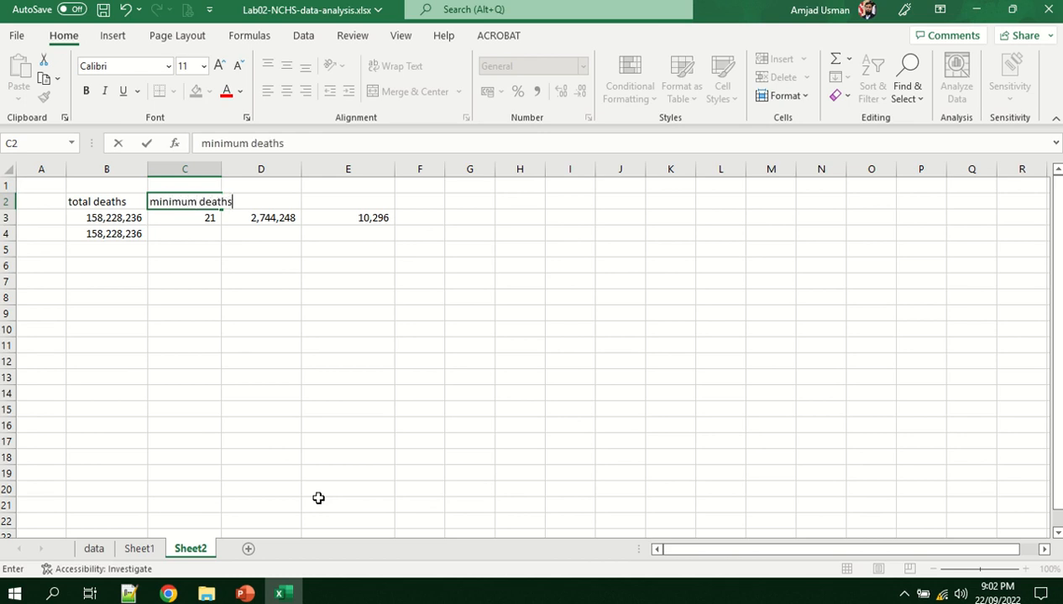
pyautogui.press('BackSpace')
pyautogui.press('BackSpace')
pyautogui.press('BackSpace')
pyautogui.press('BackSpace')
pyautogui.press('BackSpace')
pyautogui.press('BackSpace')
pyautogui.press('BackSpace')
pyautogui.press('Tab')
pyautogui.press('Up')
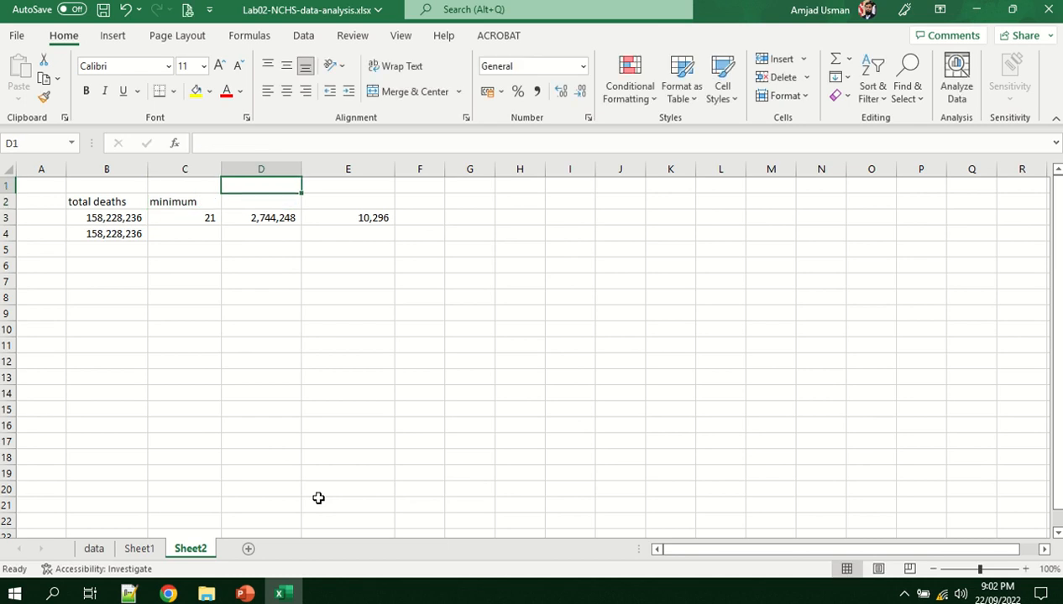
pyautogui.press('Left')
pyautogui.write('deaths')
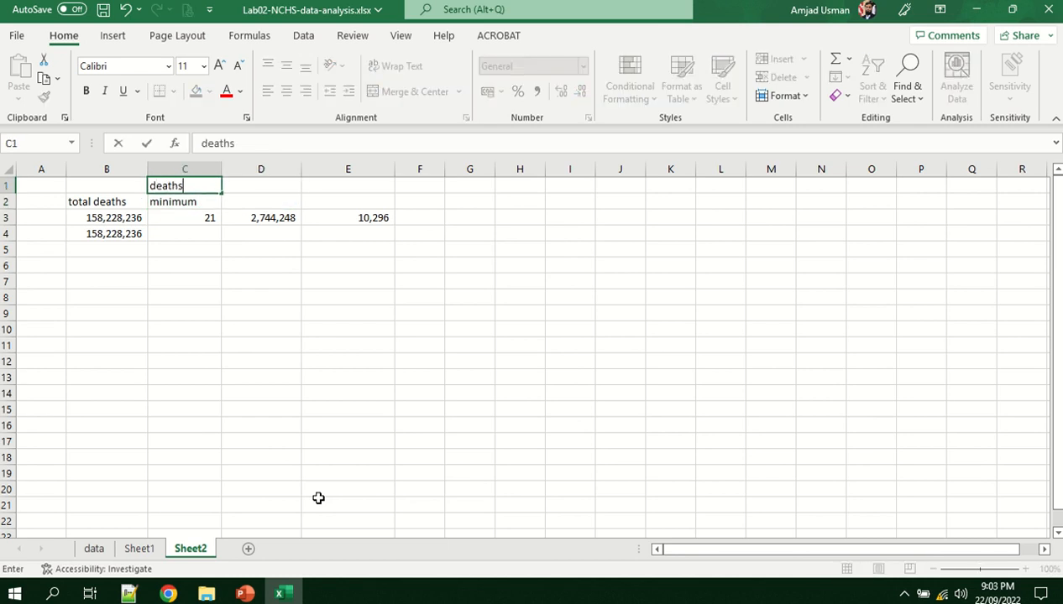
pyautogui.press('Tab')
# Enter the headings "maximum" in D2 and "total records" in E2
pyautogui.press('Down')
pyautogui.write('ma')
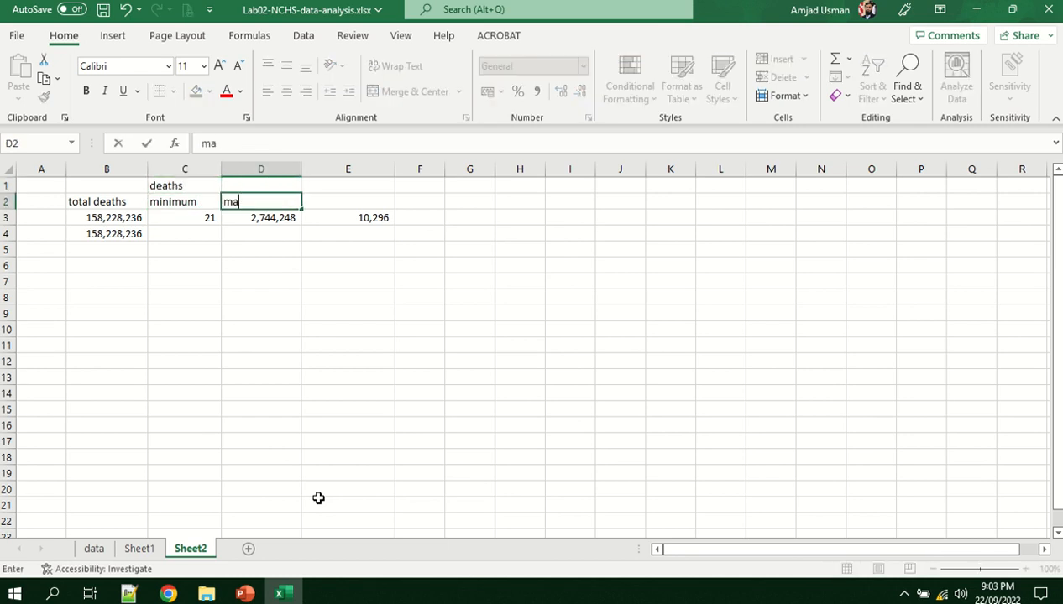
pyautogui.write('ximum')
pyautogui.press('Tab')
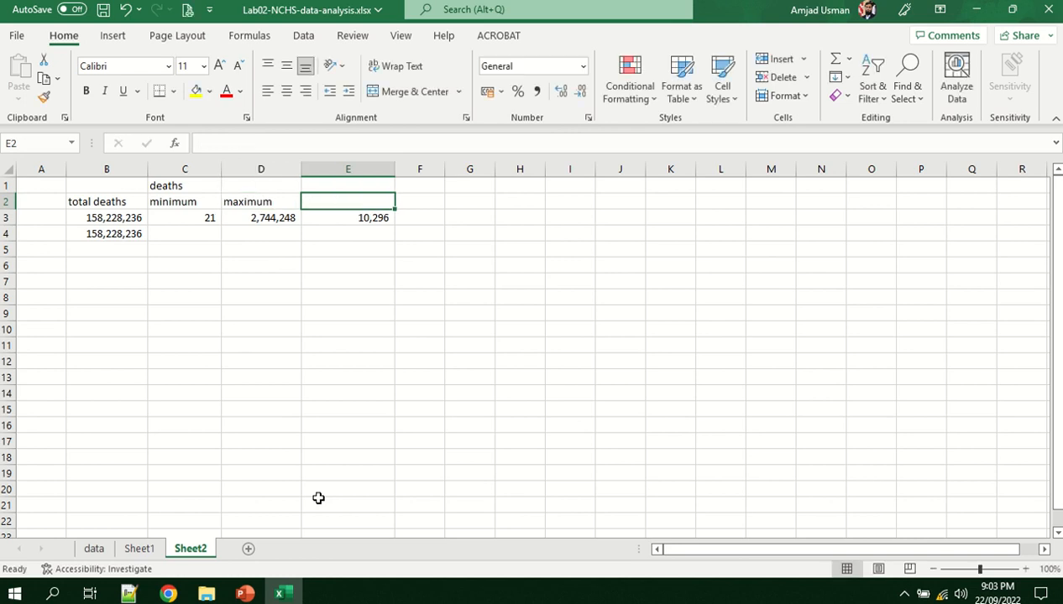
pyautogui.write('tot')
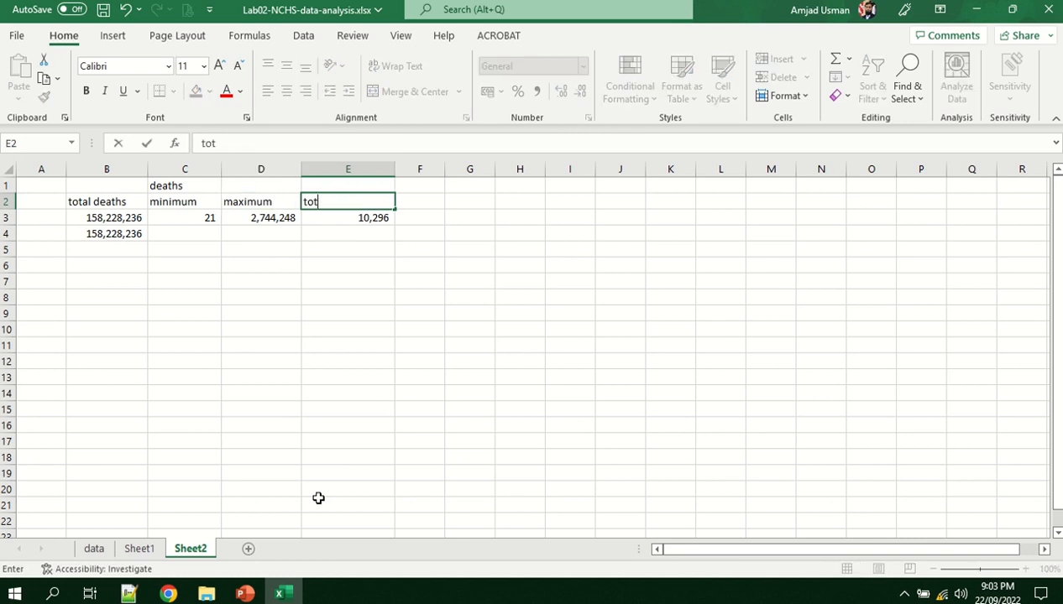
pyautogui.write('al records')
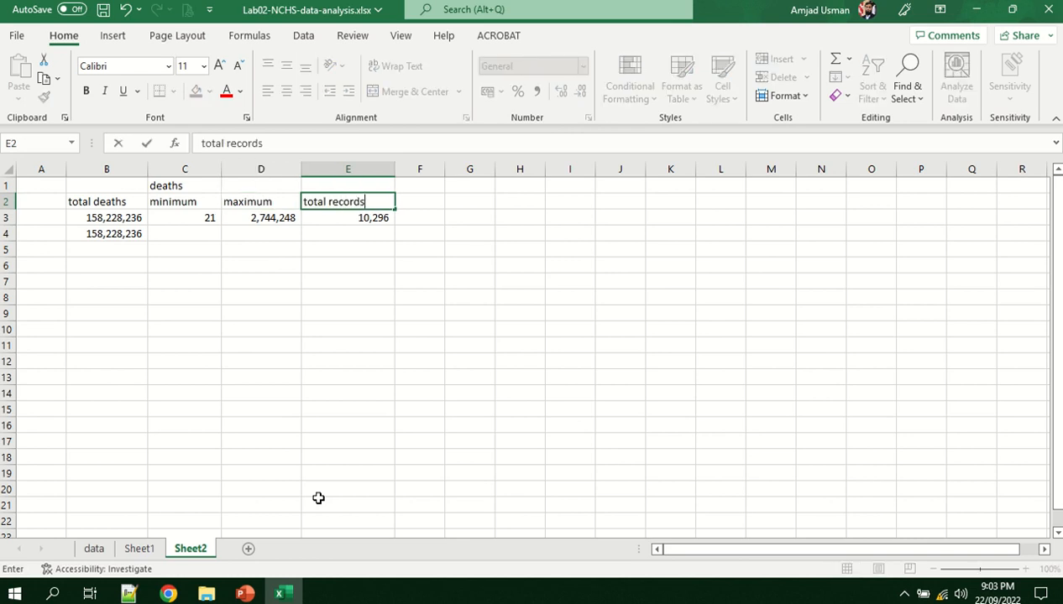
pyautogui.press('Return')
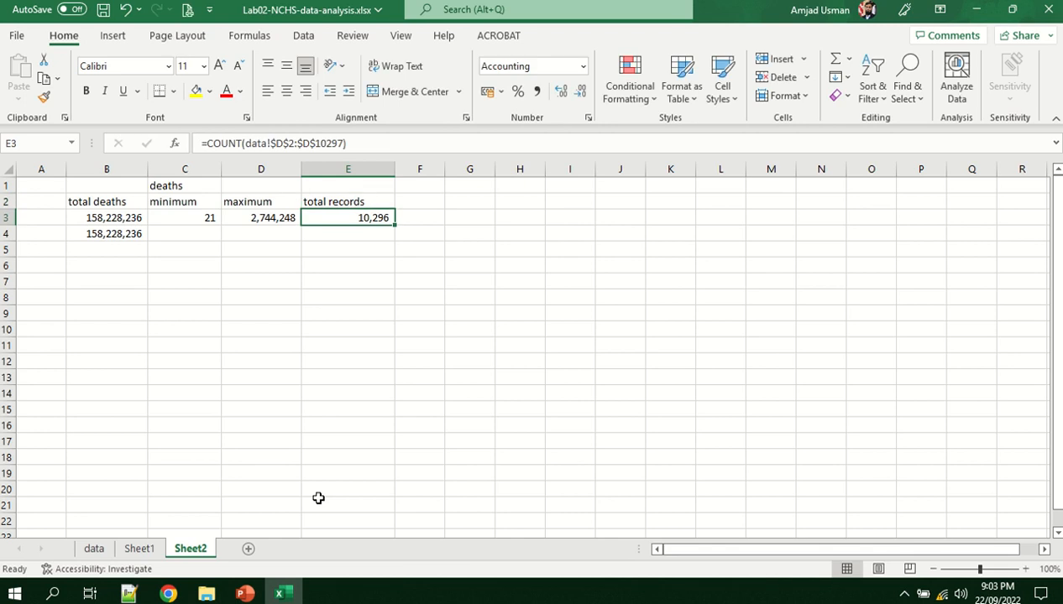
pyautogui.press('Return')
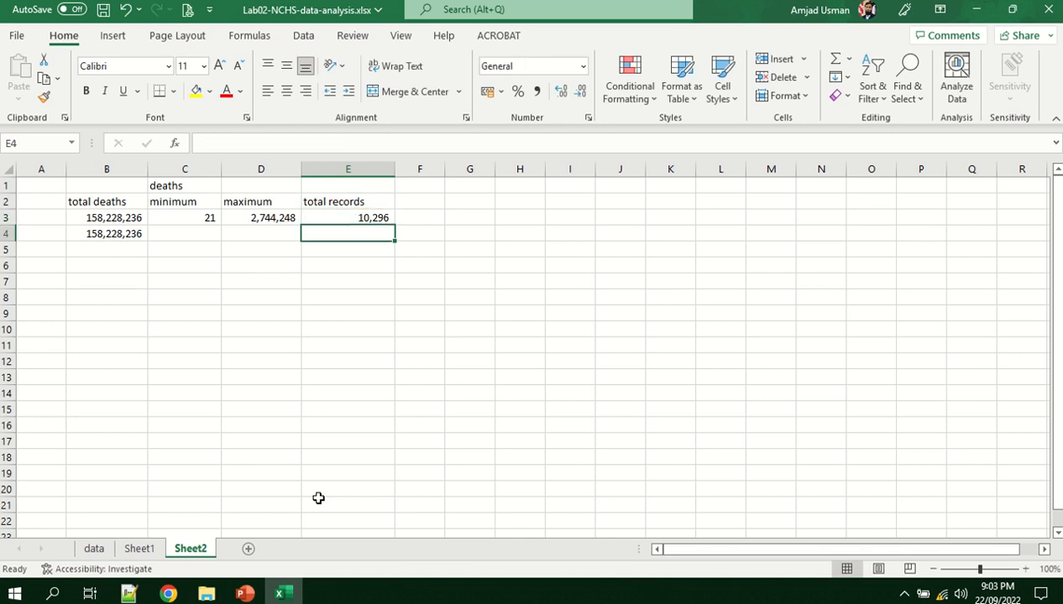
# Copy the total deaths formula from B4 into C4
pyautogui.press('Left')
pyautogui.press('Left')
pyautogui.press('Left')
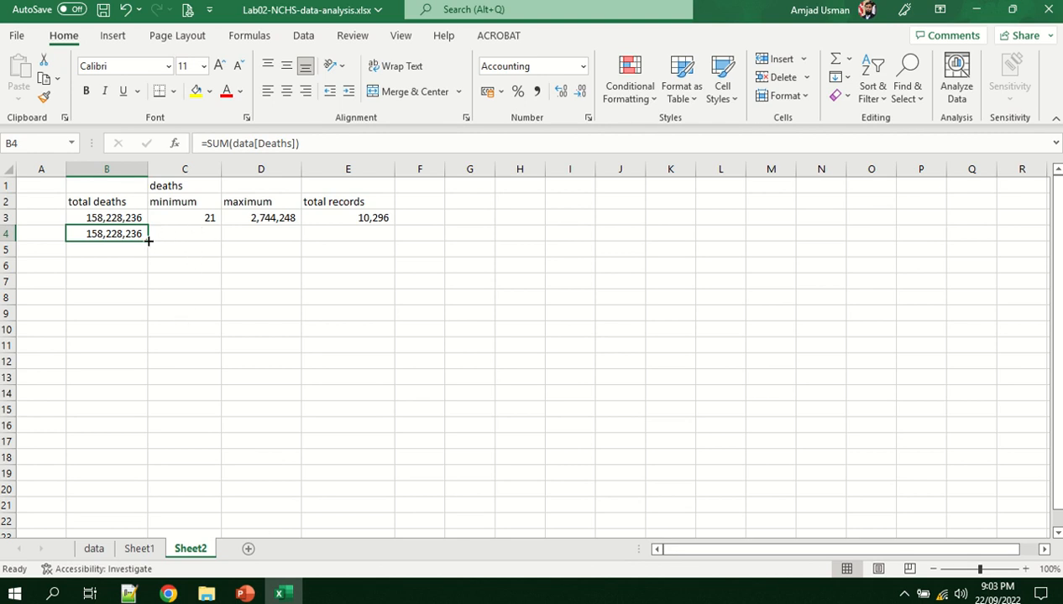
pyautogui.moveTo(151, 238); pyautogui.dragTo(210, 239)
pyautogui.click(233, 314)
pyautogui.click(190, 235)
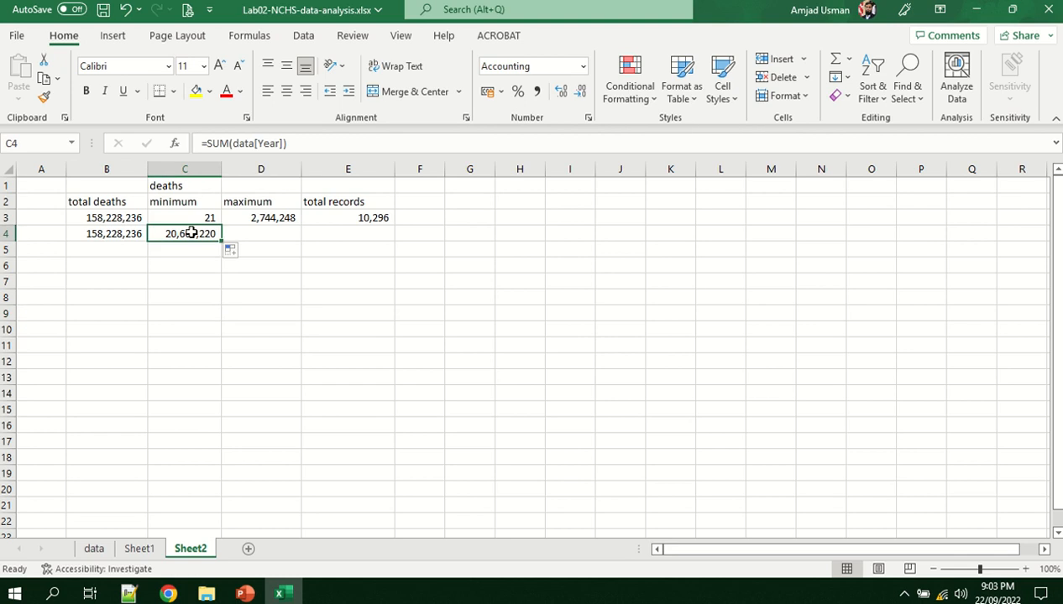
# Change the function in C4 to MIN so the formula reads =MIN(data[Year])
pyautogui.click(228, 143)
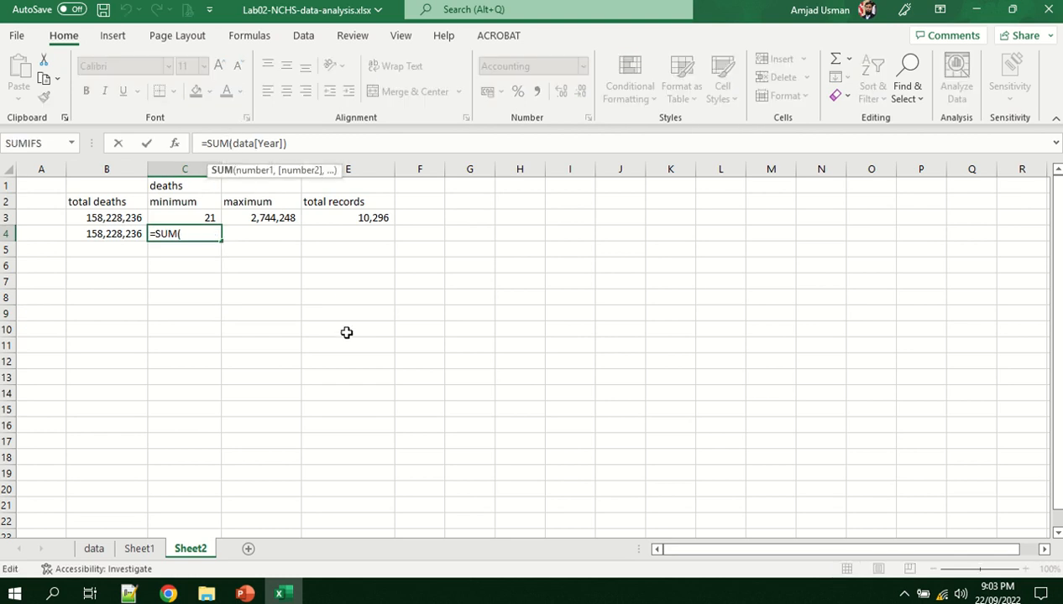
pyautogui.press('BackSpace')
pyautogui.press('BackSpace')
pyautogui.press('BackSpace')
pyautogui.write('Min')
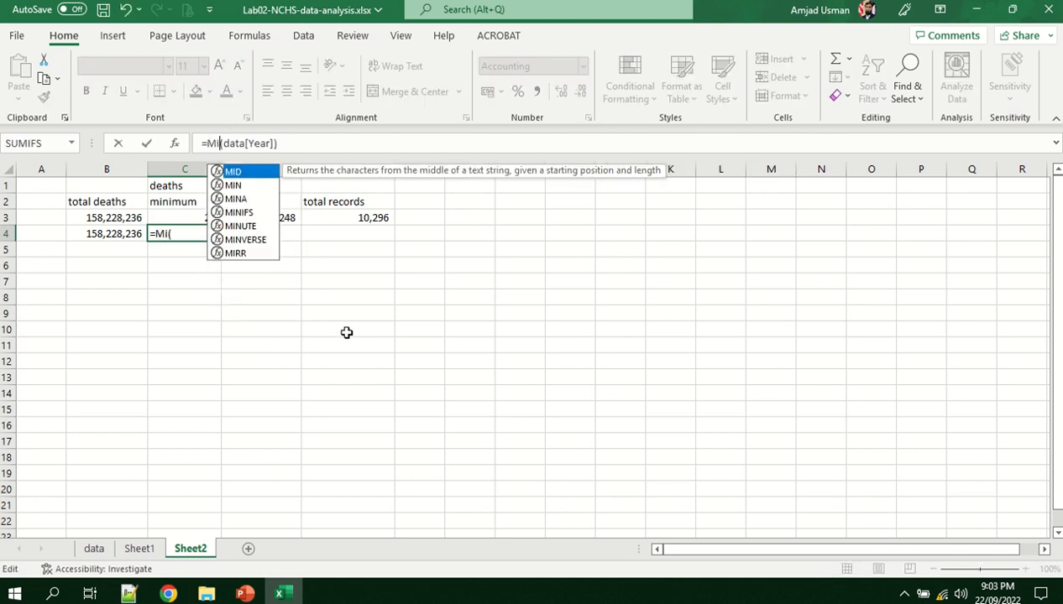
pyautogui.press('Right')
pyautogui.press('Right')
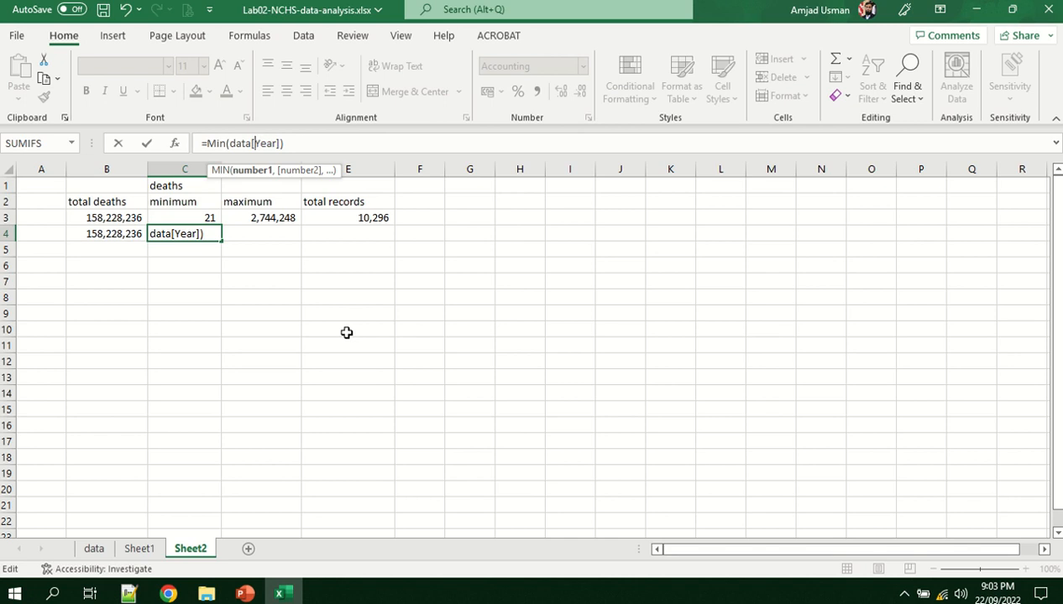
pyautogui.press('Right')
pyautogui.press('Right')
pyautogui.press('Return')
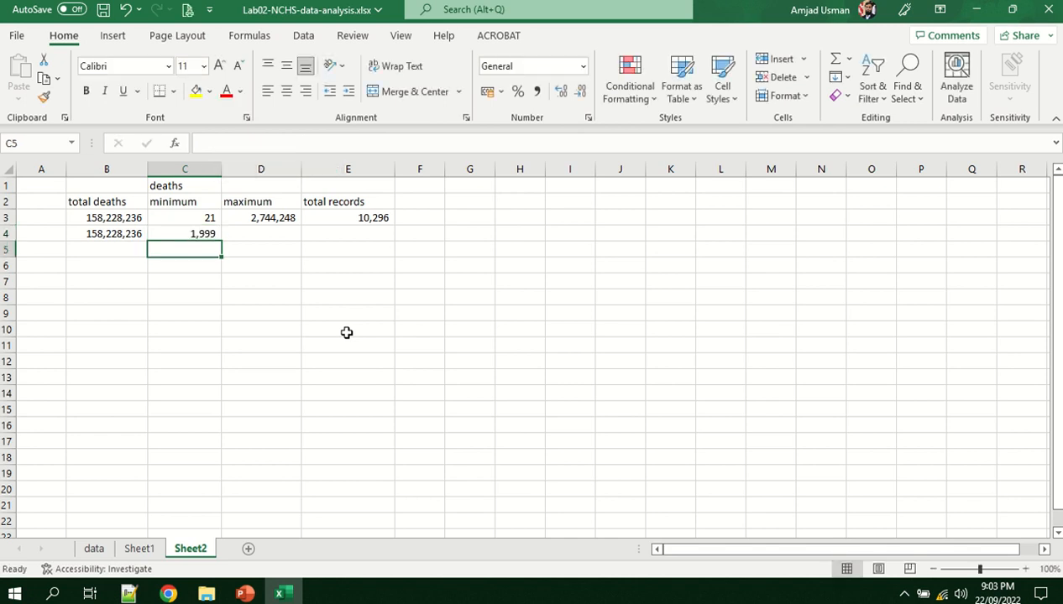
# Replace the column reference in C4 with Deaths so the formula reads =MIN(data[Deaths])
pyautogui.press('Up')
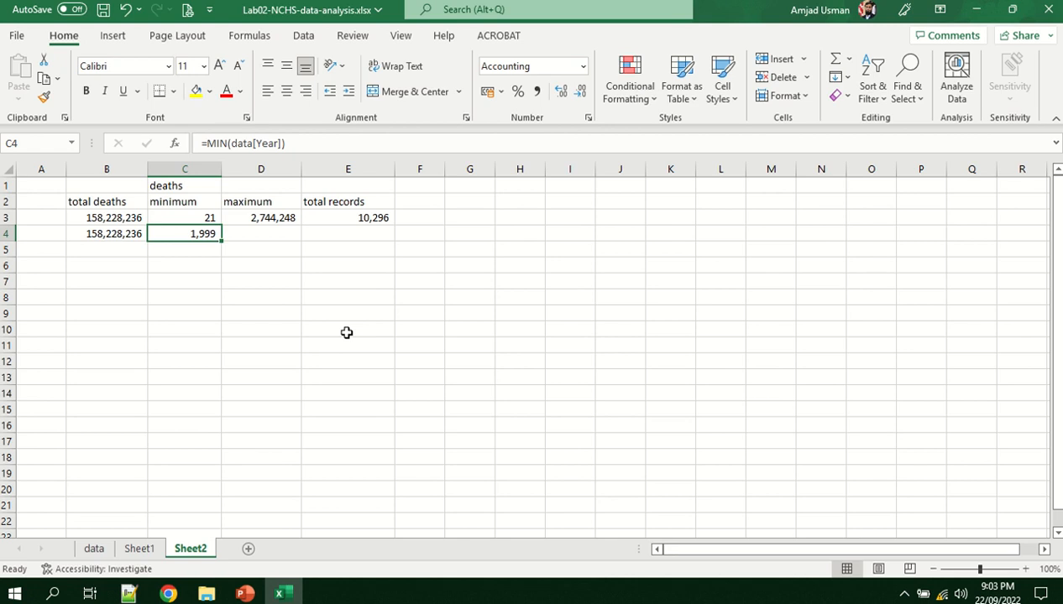
pyautogui.click(278, 143)
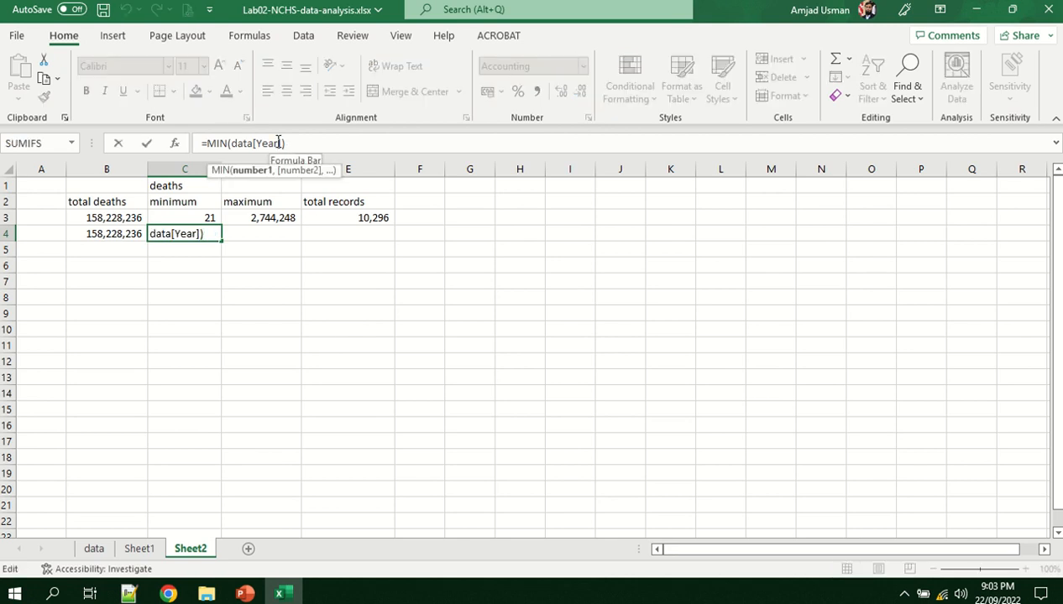
pyautogui.press('BackSpace')
pyautogui.press('BackSpace')
pyautogui.press('BackSpace')
pyautogui.press('BackSpace')
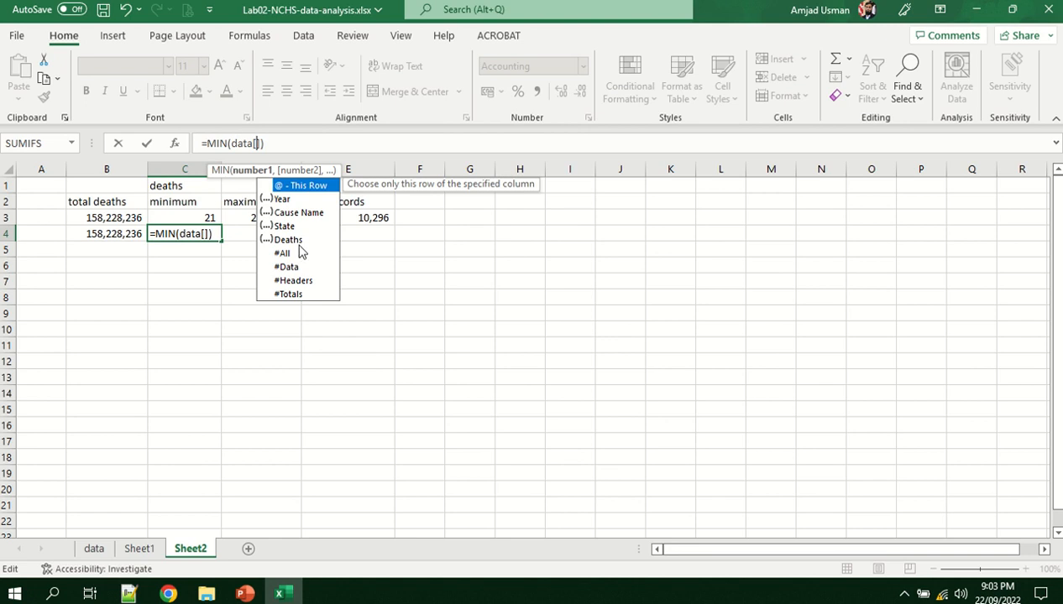
pyautogui.doubleClick(293, 241)
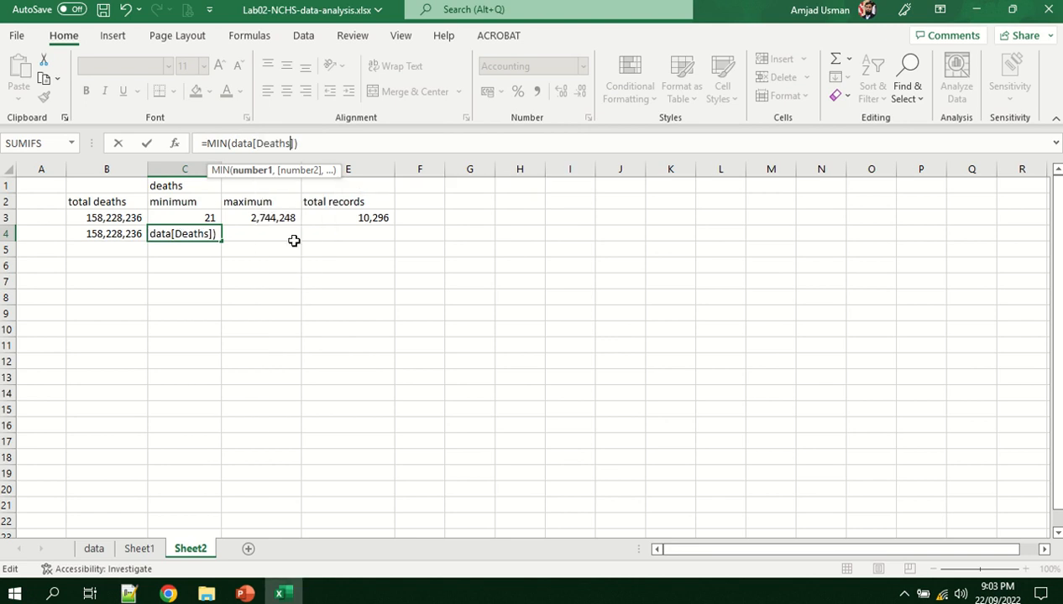
pyautogui.press('Return')
# Fill the minimum formula from C4 across into D4 and E4
pyautogui.click(204, 236)
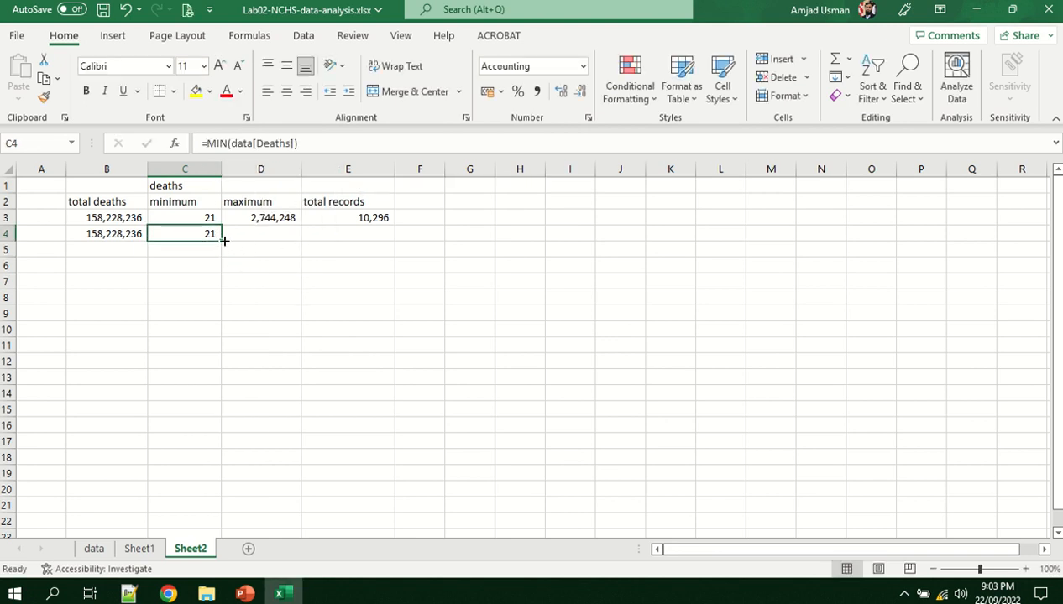
pyautogui.moveTo(223, 241); pyautogui.dragTo(352, 316)
pyautogui.click(347, 327)
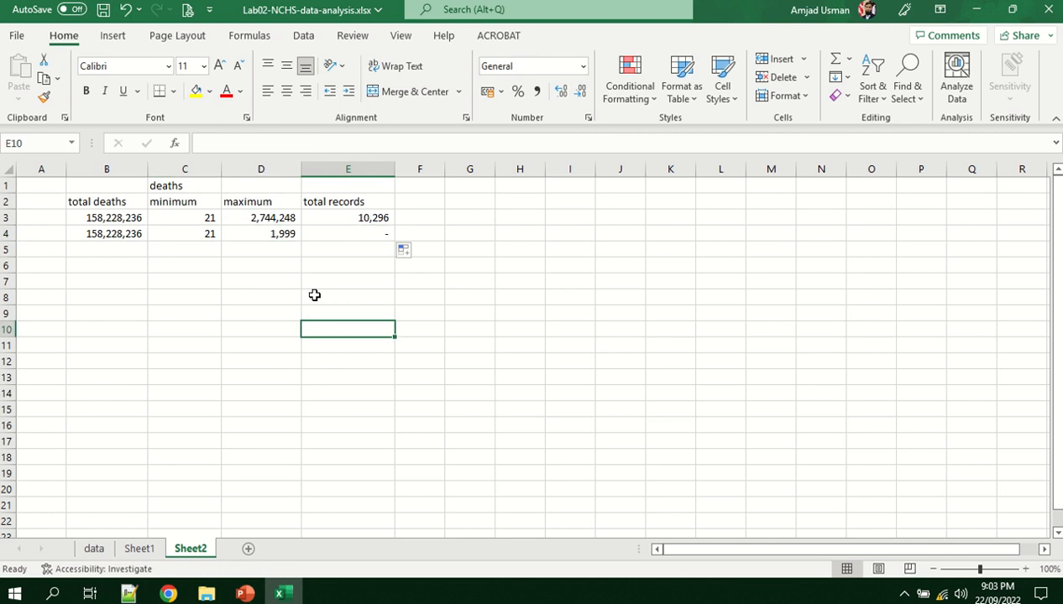
# Change the function in D4's formula to MAX
pyautogui.click(285, 233)
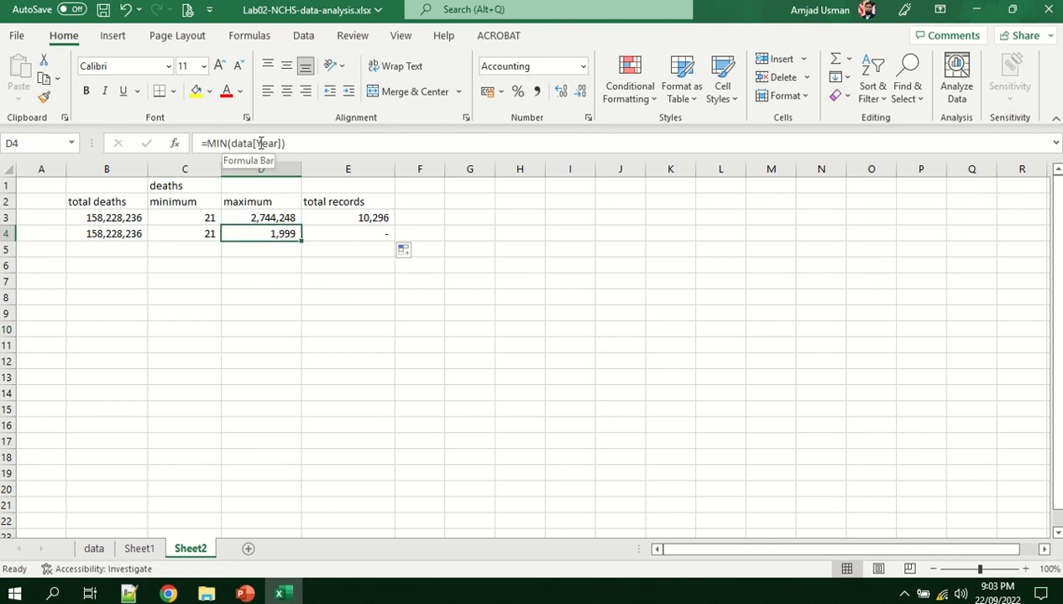
pyautogui.click(226, 142)
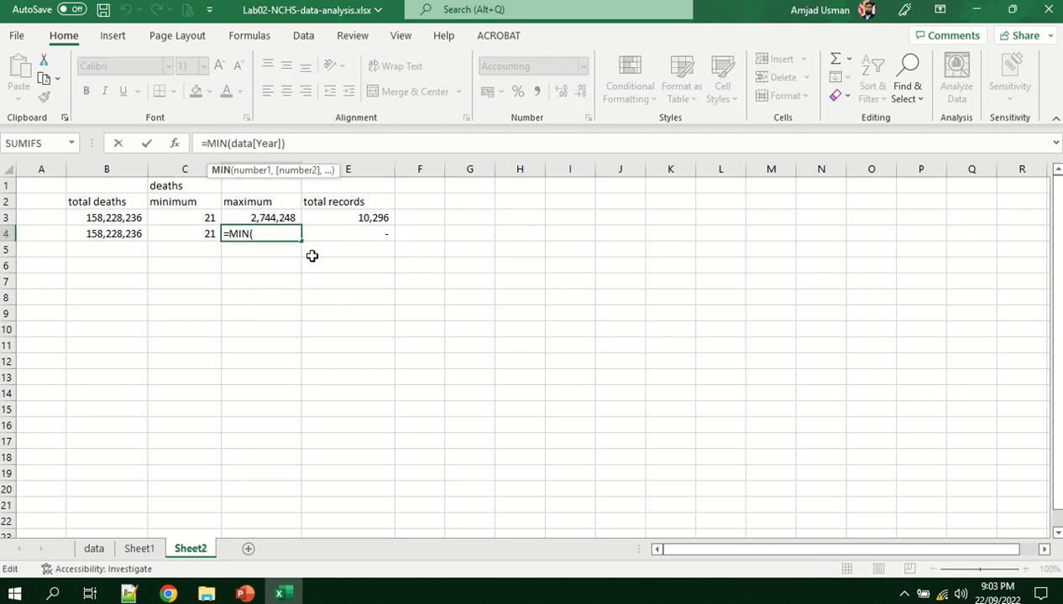
pyautogui.press('BackSpace')
pyautogui.press('BackSpace')
pyautogui.write('AX')
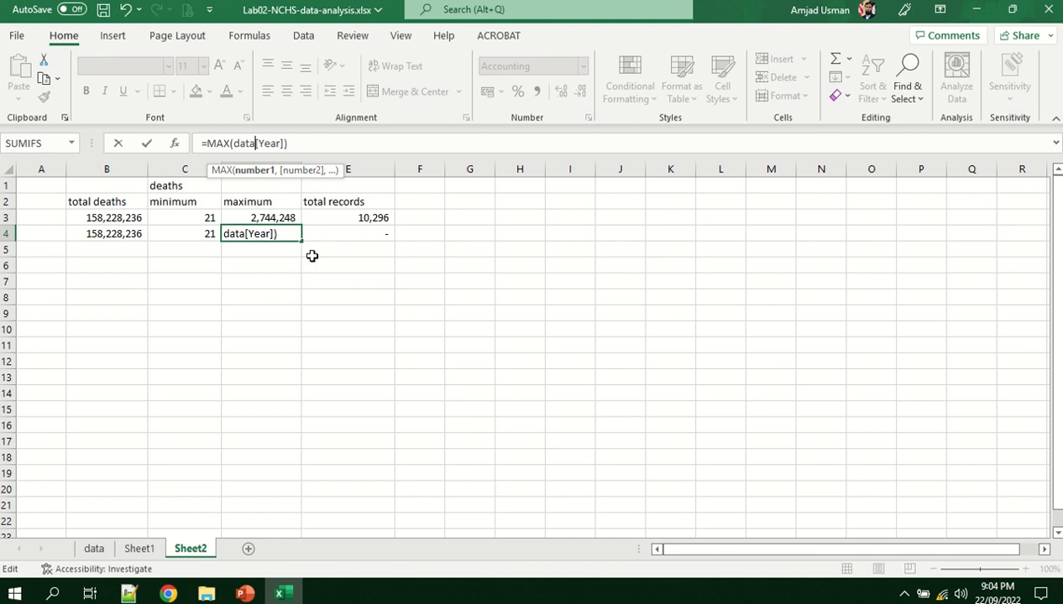
# Replace the column reference in D4 with Deaths so the formula reads =MAX(data[Deaths])
pyautogui.press('Right')
pyautogui.hotkey('shift', 'Right')
pyautogui.hotkey('shift', 'Right')
pyautogui.hotkey('shift', 'Right')
pyautogui.hotkey('shift', 'Right')
pyautogui.write('D')
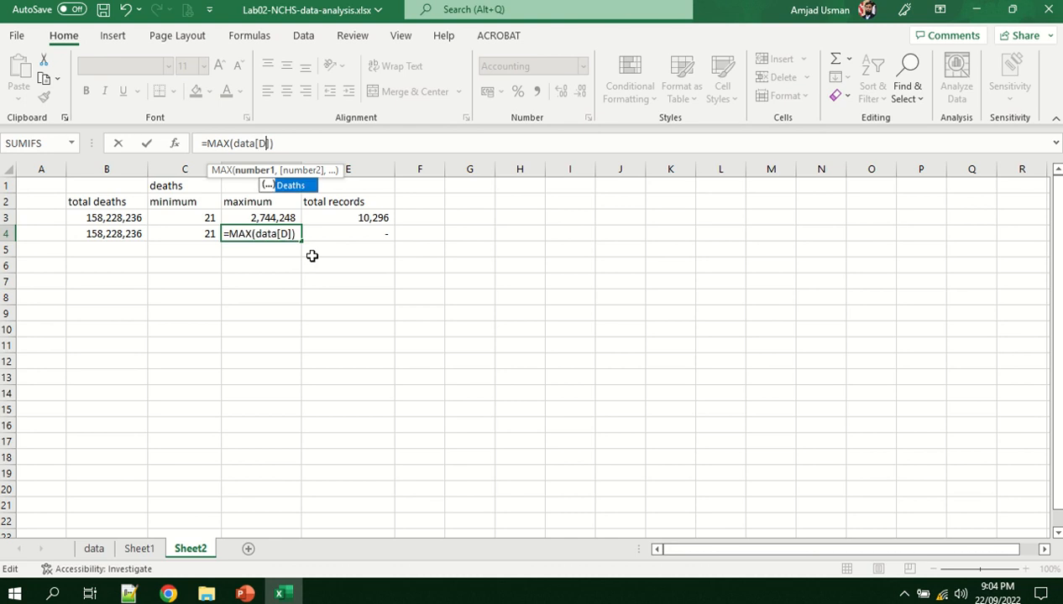
pyautogui.write('ea')
pyautogui.press('Tab')
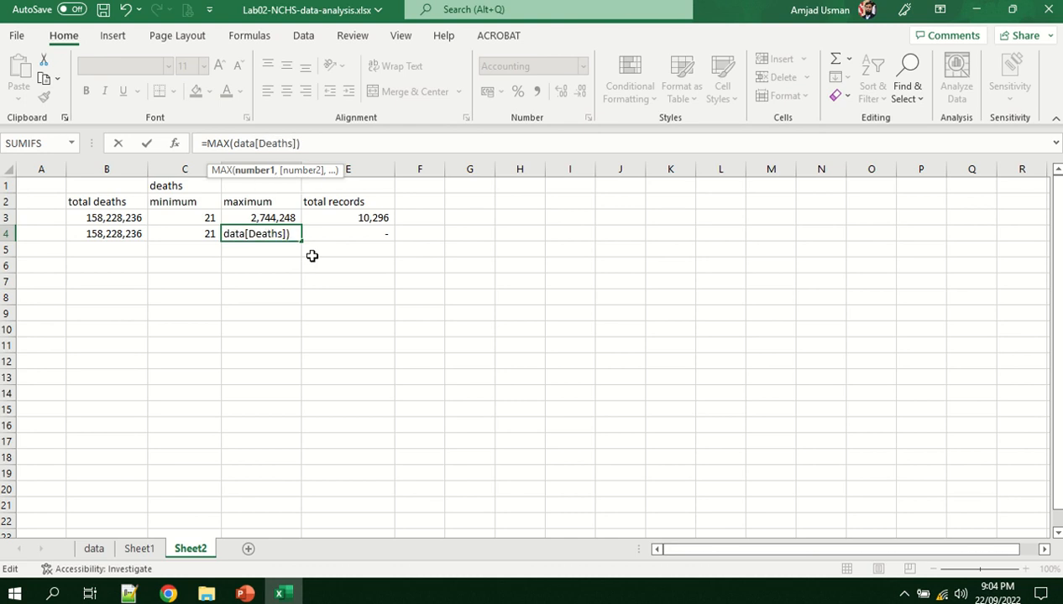
pyautogui.press('Return')
pyautogui.press('Up')
# Try to replace the column reference in E4's MIN formula with Deaths
pyautogui.press('Right')
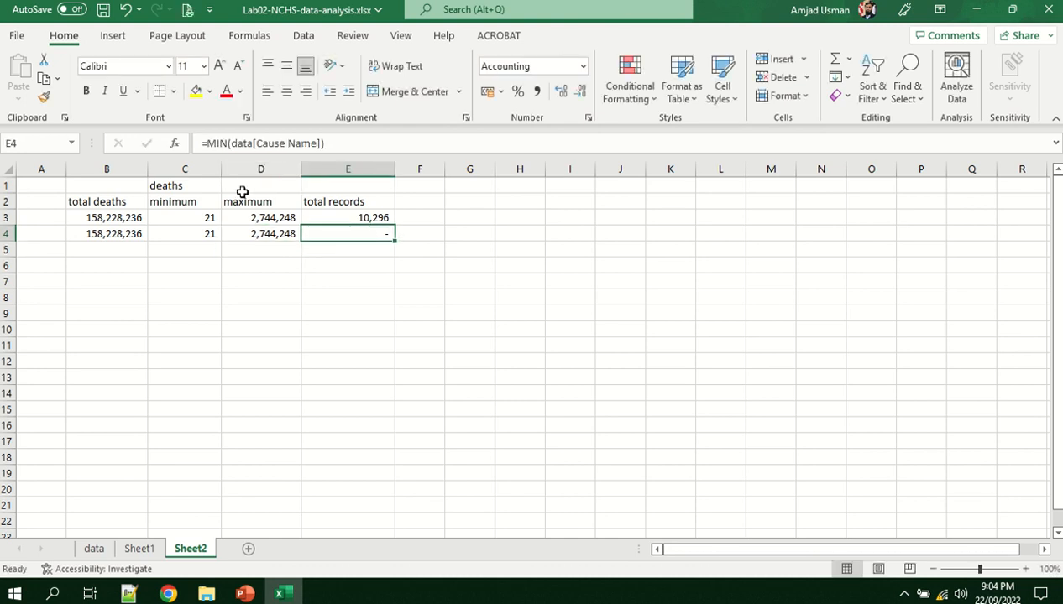
pyautogui.click(313, 143)
pyautogui.press('BackSpace')
pyautogui.press('BackSpace')
pyautogui.press('BackSpace')
pyautogui.press('BackSpace')
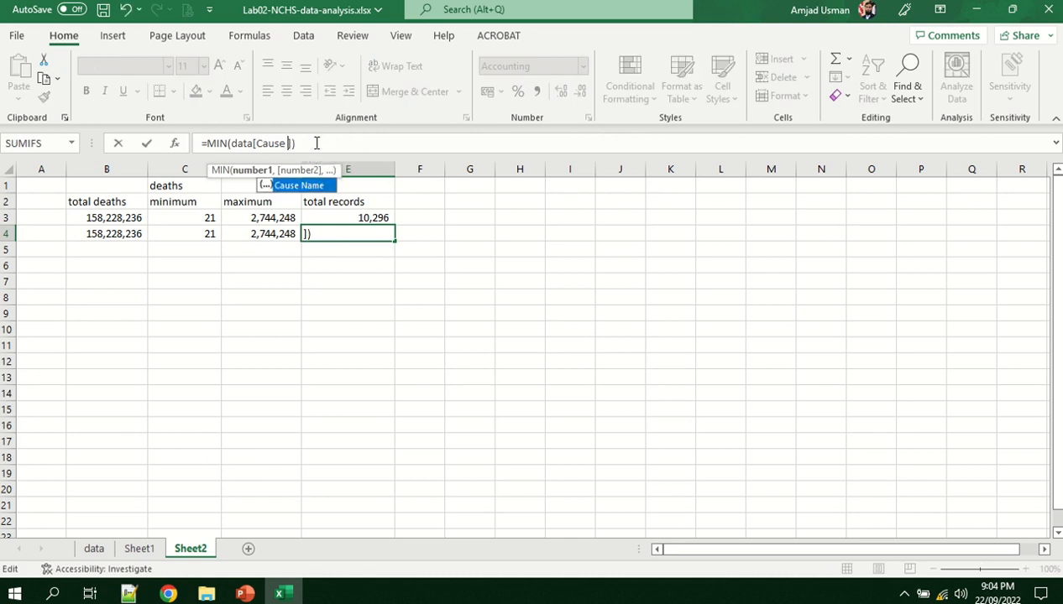
pyautogui.press('BackSpace')
pyautogui.press('BackSpace')
pyautogui.press('BackSpace')
pyautogui.press('BackSpace')
pyautogui.press('BackSpace')
pyautogui.press('BackSpace')
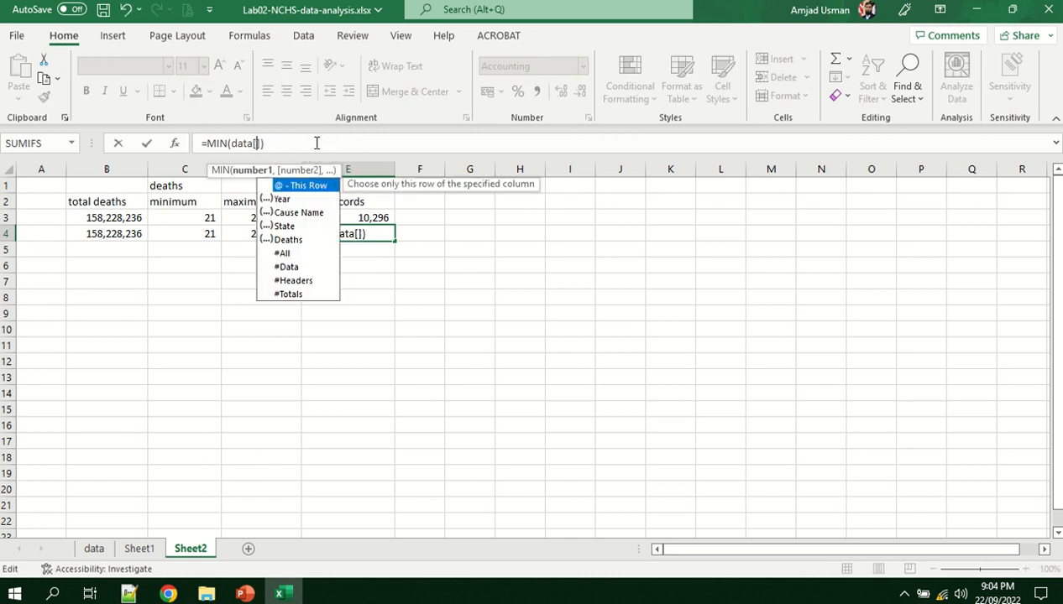
pyautogui.press('Down')
pyautogui.press('Down')
pyautogui.press('Down')
pyautogui.press('Down')
pyautogui.press('Tab')
pyautogui.press('Return')
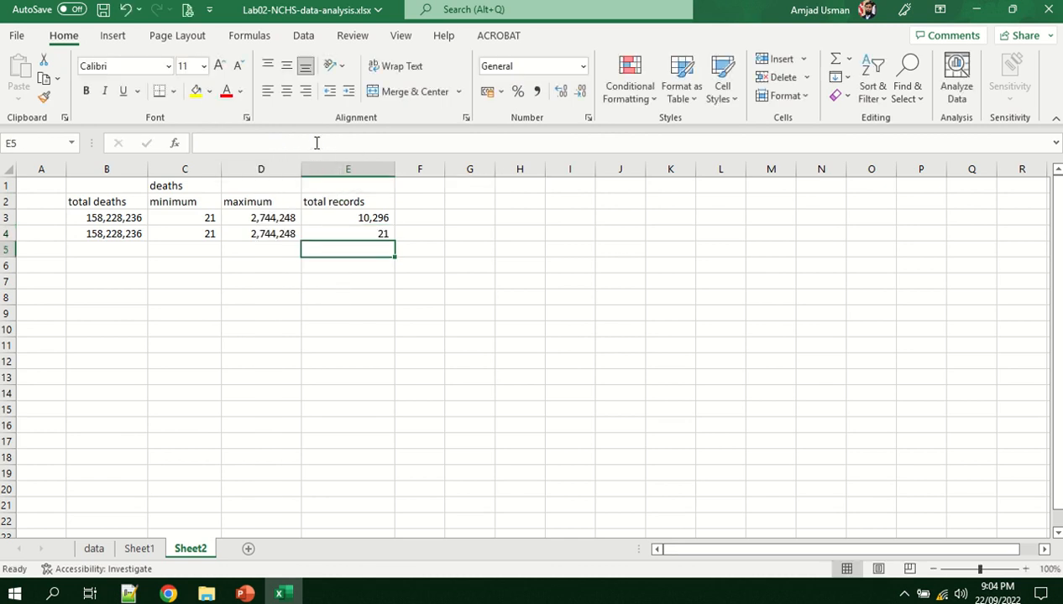
# Check the formula in E4 and undo the last change to it
pyautogui.press('Up')
pyautogui.press('F2')
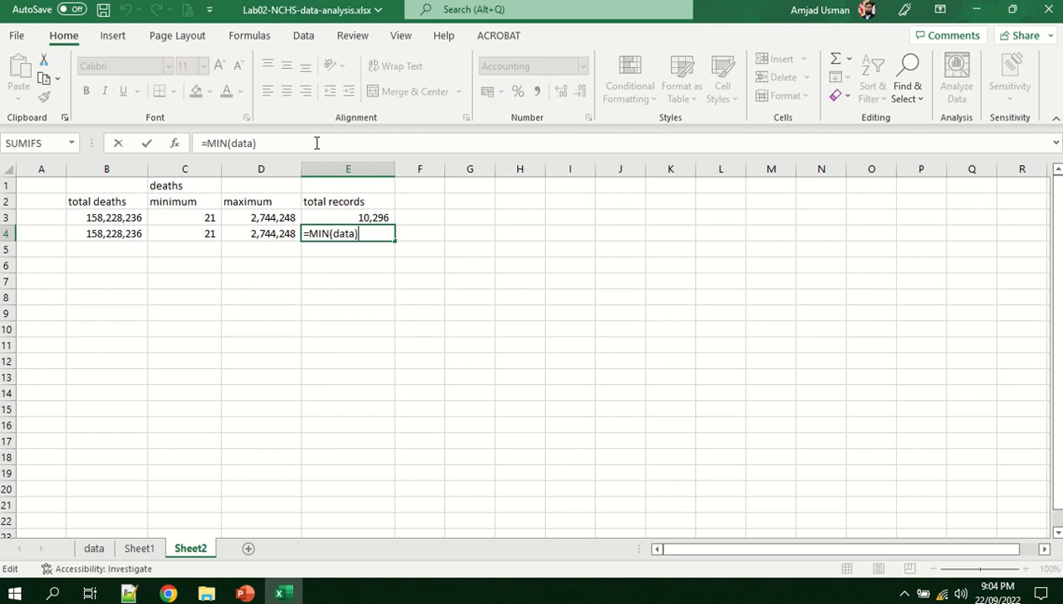
pyautogui.press('Left')
pyautogui.press('Left')
pyautogui.press('Right')
pyautogui.press('Right')
pyautogui.press('Right')
pyautogui.press('Return')
pyautogui.press('Up')
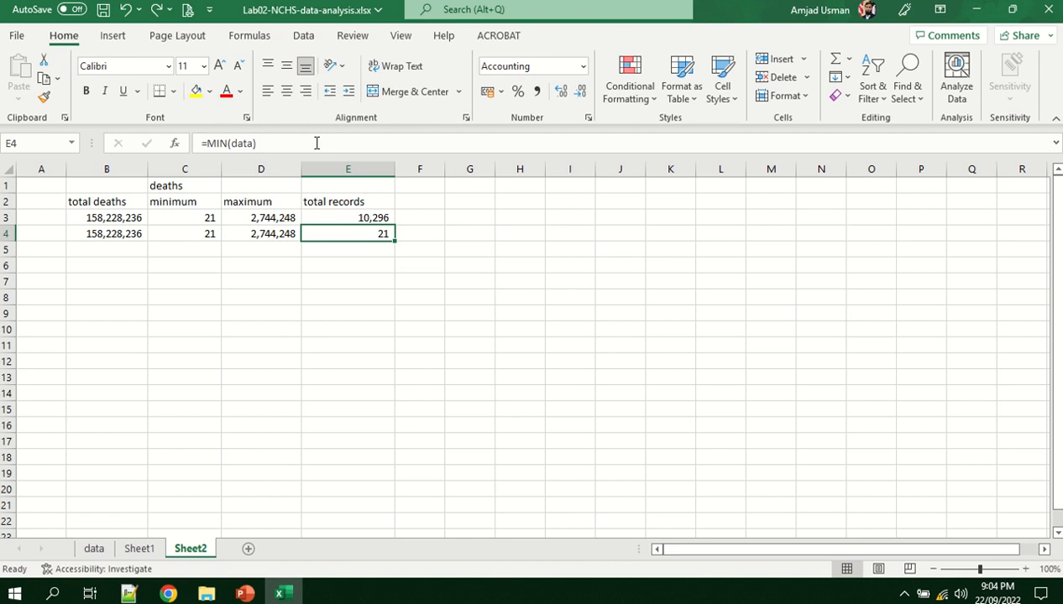
pyautogui.hotkey('ctrl', 'z')
# Set the column reference in E4's formula to Deaths, giving =MIN(data[Deaths])
pyautogui.click(318, 142)
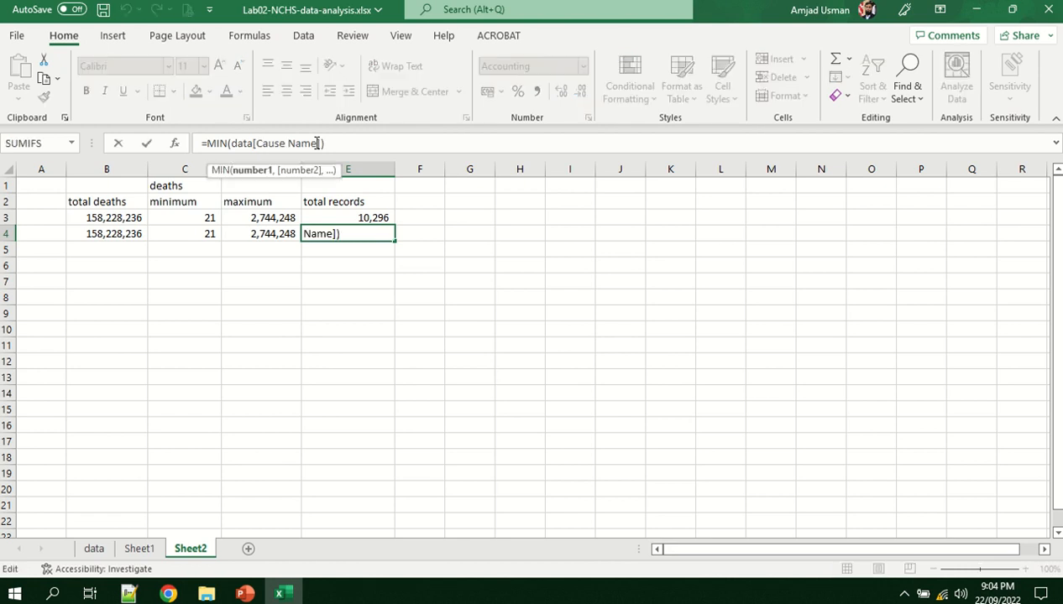
pyautogui.press('BackSpace')
pyautogui.press('BackSpace')
pyautogui.press('BackSpace')
pyautogui.press('BackSpace')
pyautogui.press('BackSpace')
pyautogui.press('BackSpace')
pyautogui.press('BackSpace')
pyautogui.press('BackSpace')
pyautogui.press('BackSpace')
pyautogui.press('BackSpace')
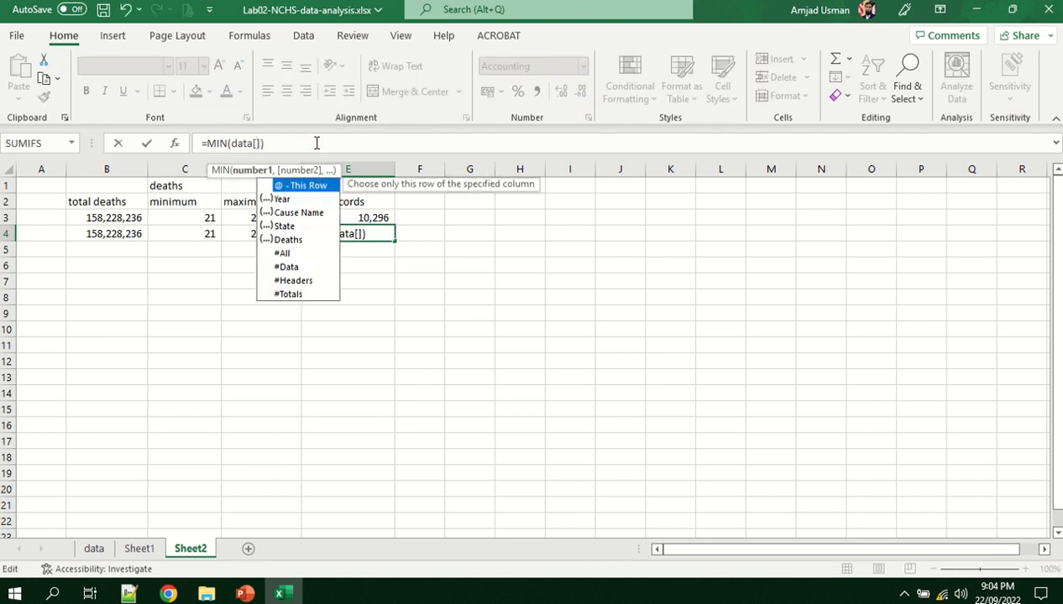
pyautogui.write('Deaths')
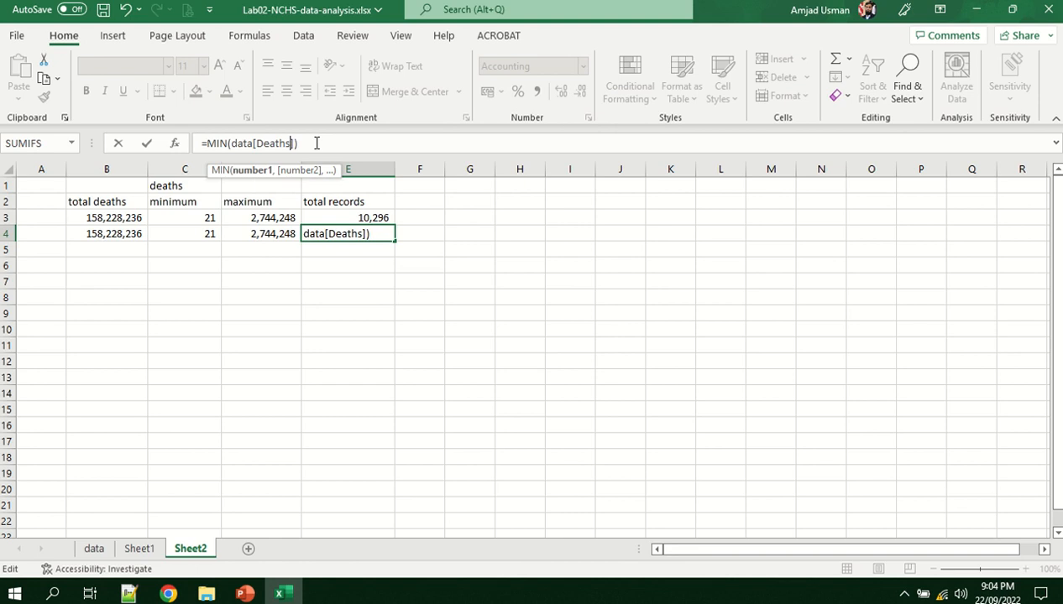
# Change the function in E4 to COUNT so the formula reads =COUNT(data[Deaths])
pyautogui.press('Left')
pyautogui.press('Left')
pyautogui.press('Left')
pyautogui.press('BackSpace')
pyautogui.press('BackSpace')
pyautogui.press('BackSpace')
pyautogui.write('count')
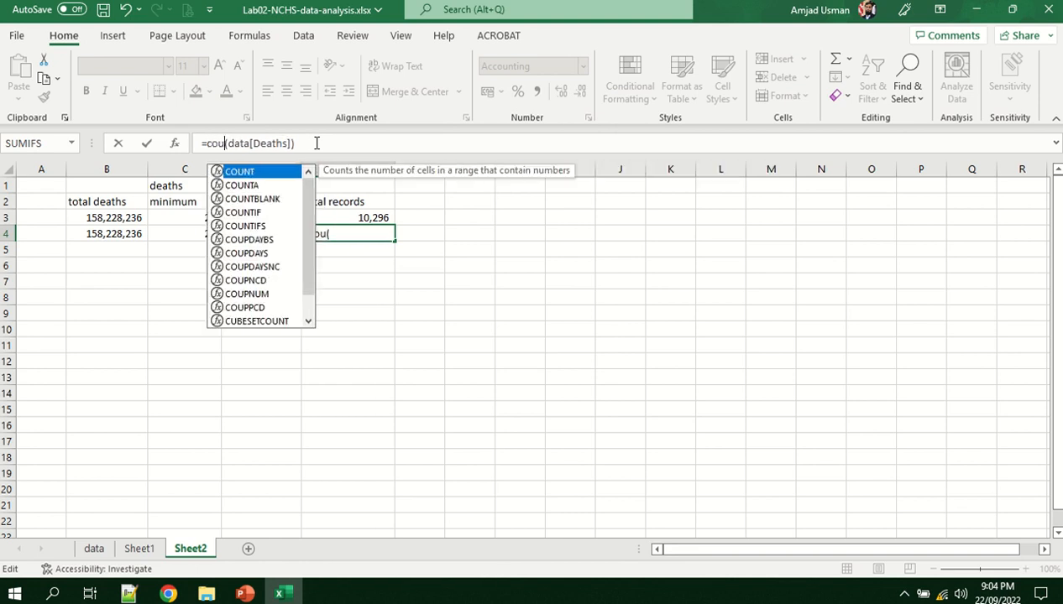
pyautogui.press('Tab')
pyautogui.press('End')
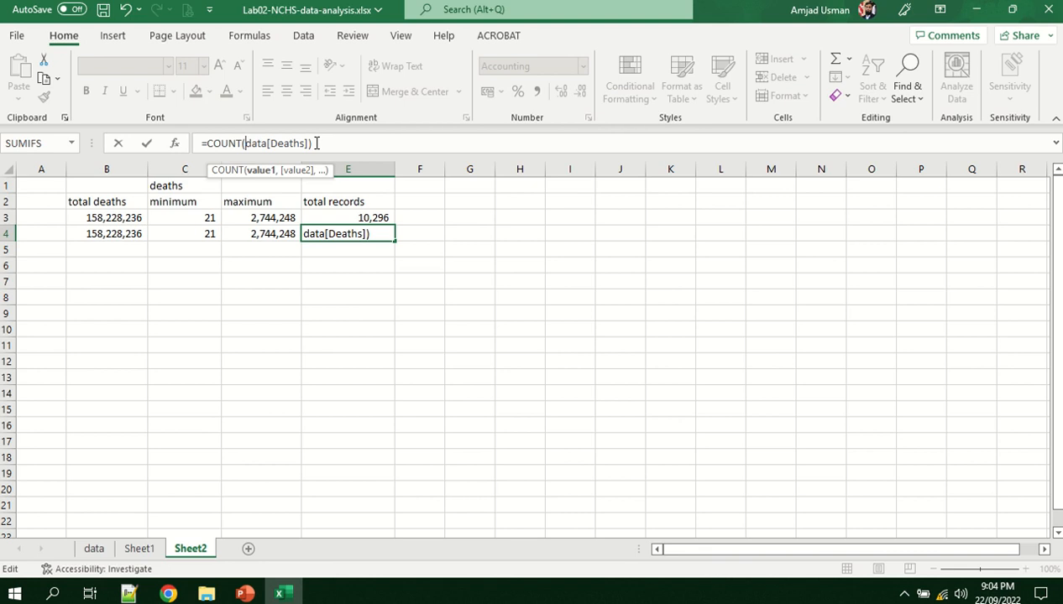
pyautogui.press('Return')
pyautogui.press('Down')
pyautogui.press('Up')
pyautogui.press('Up')
pyautogui.press('Up')
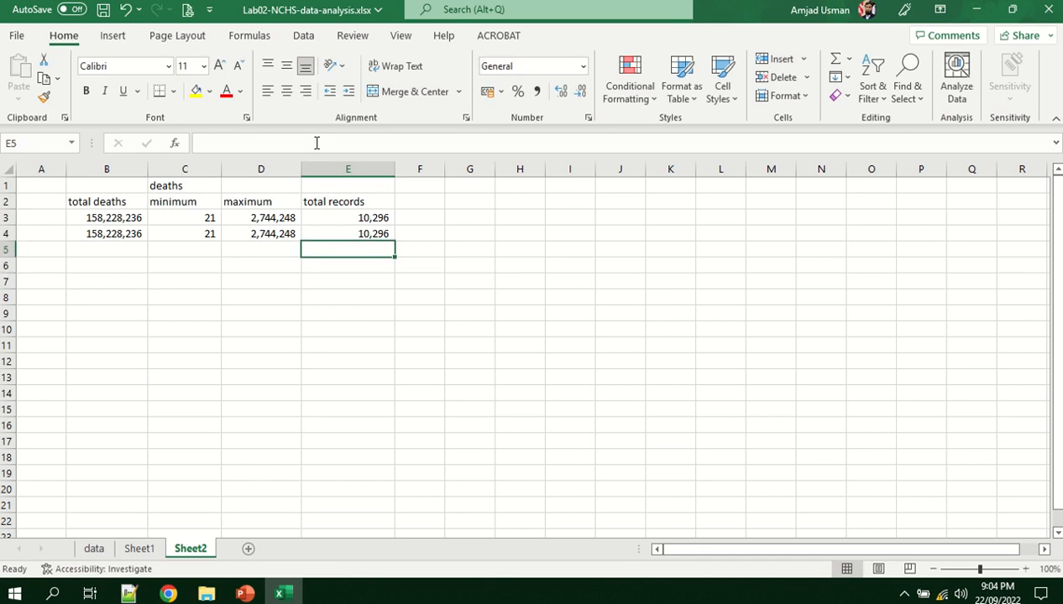
pyautogui.press('Down')
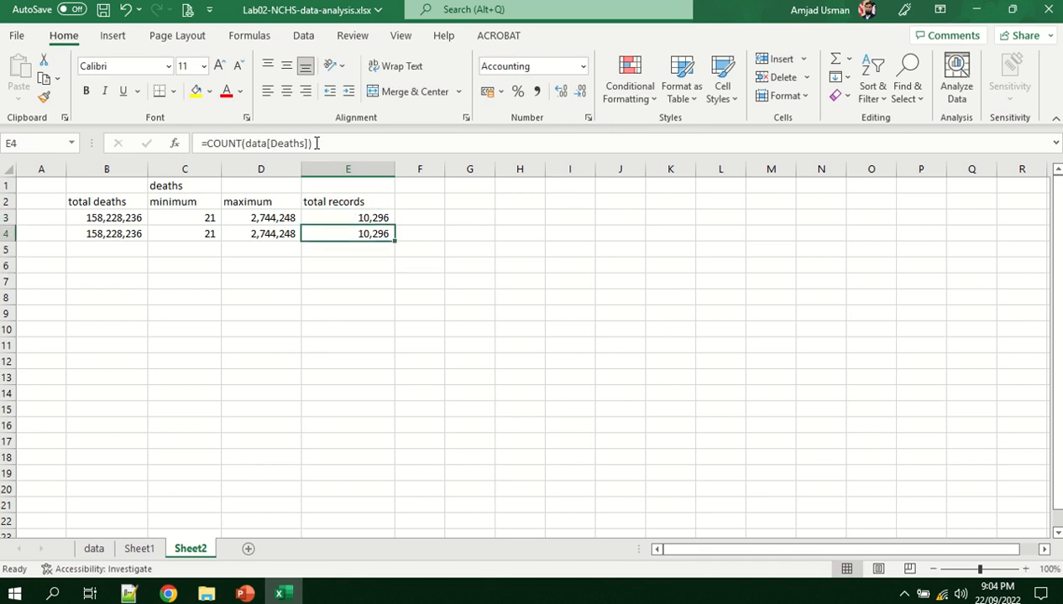
pyautogui.press('Down')
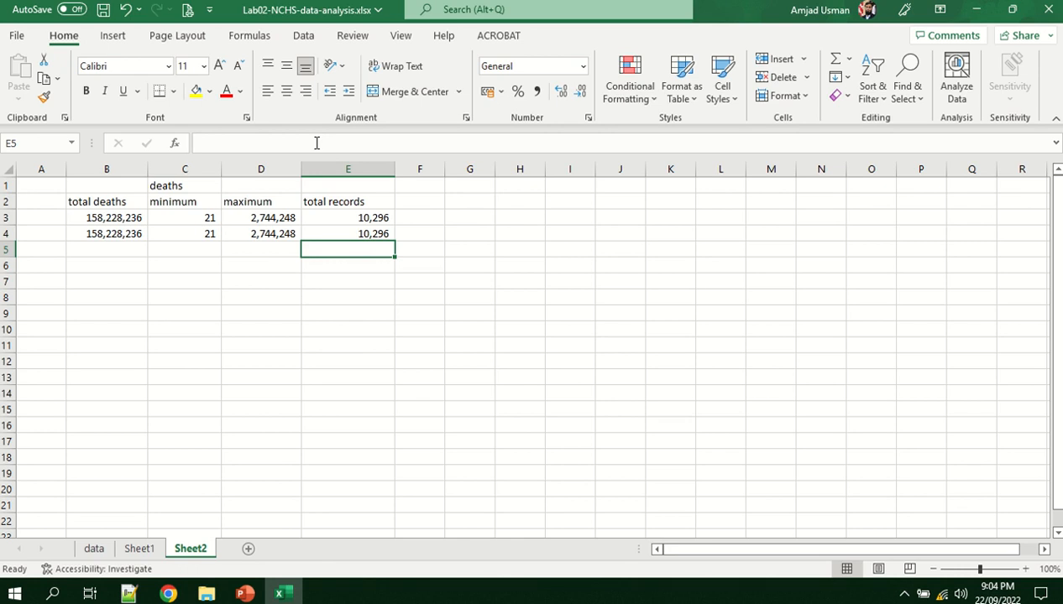
pyautogui.press('Down')
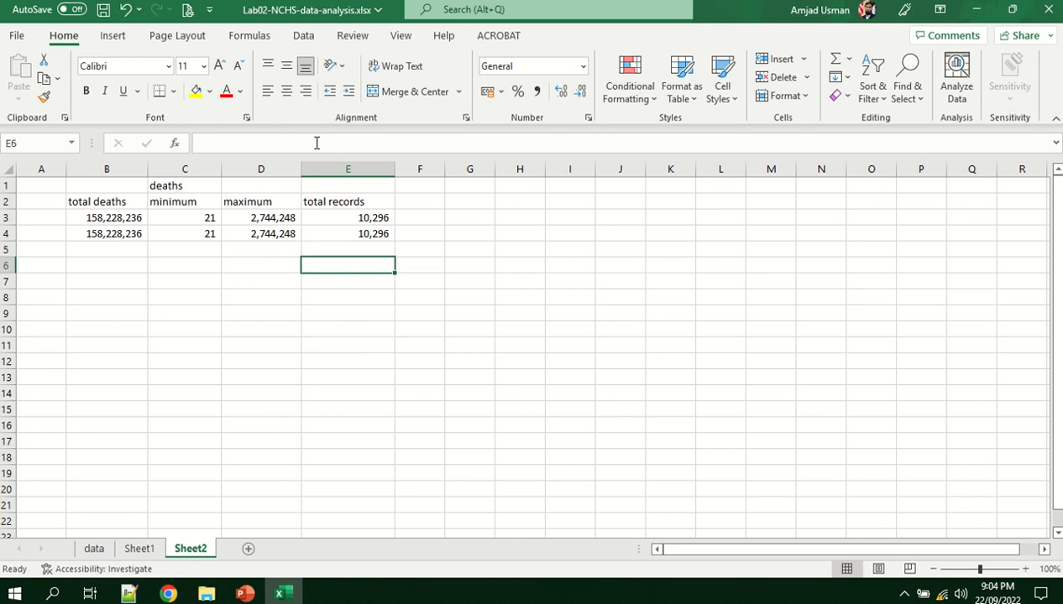
pyautogui.press('Left')
pyautogui.press('Left')
pyautogui.press('Left')
pyautogui.press('Left')
pyautogui.press('Right')
pyautogui.press('Right')
pyautogui.press('Right')
pyautogui.press('Right')
pyautogui.press('Right')
pyautogui.press('Up')
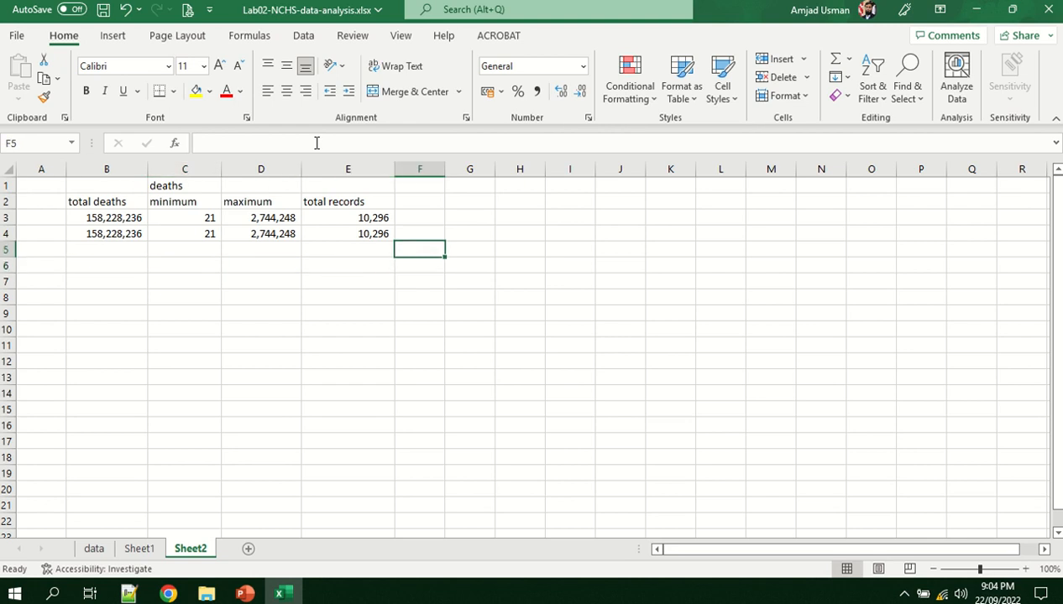
pyautogui.press('Up')
pyautogui.press('Up')
# Add the column header Year in cell B6, below the summary statistics
pyautogui.press('Down')
pyautogui.press('Down')
pyautogui.press('Down')
pyautogui.press('Left')
pyautogui.press('Left')
pyautogui.press('Left')
pyautogui.press('Left')
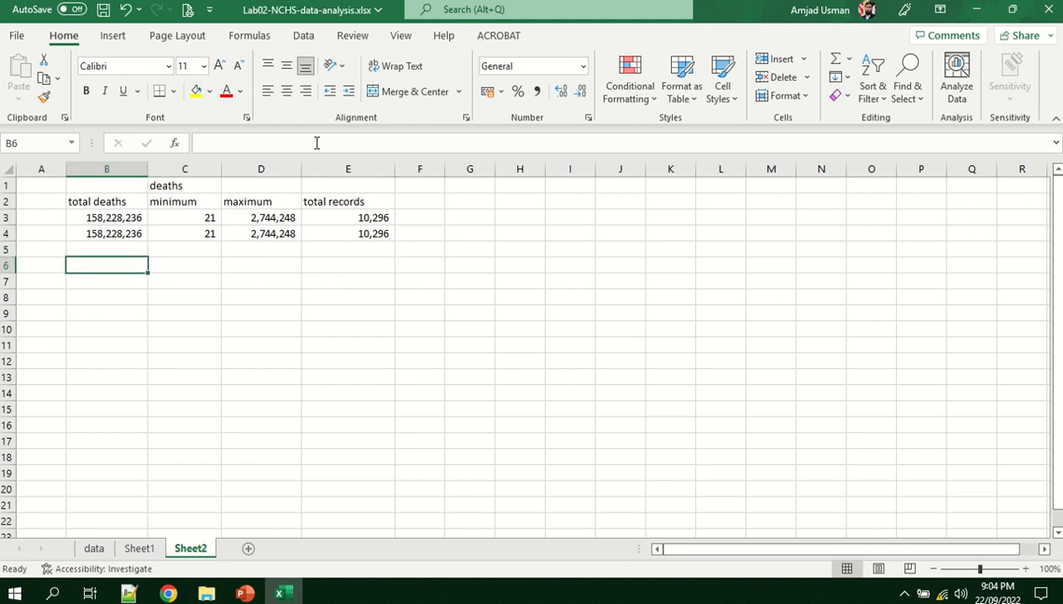
pyautogui.write('Year')
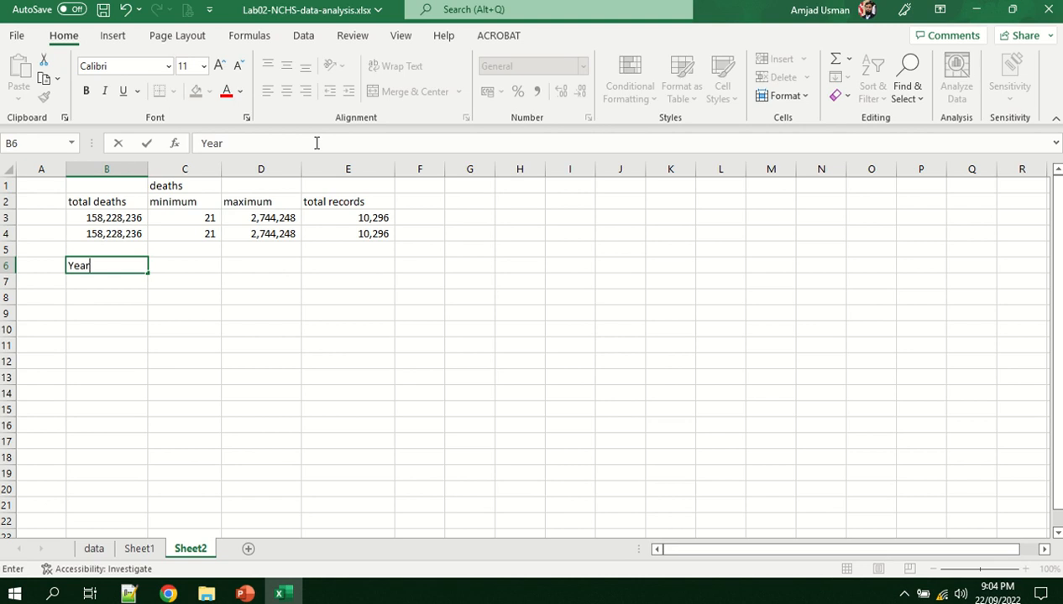
pyautogui.press('Tab')
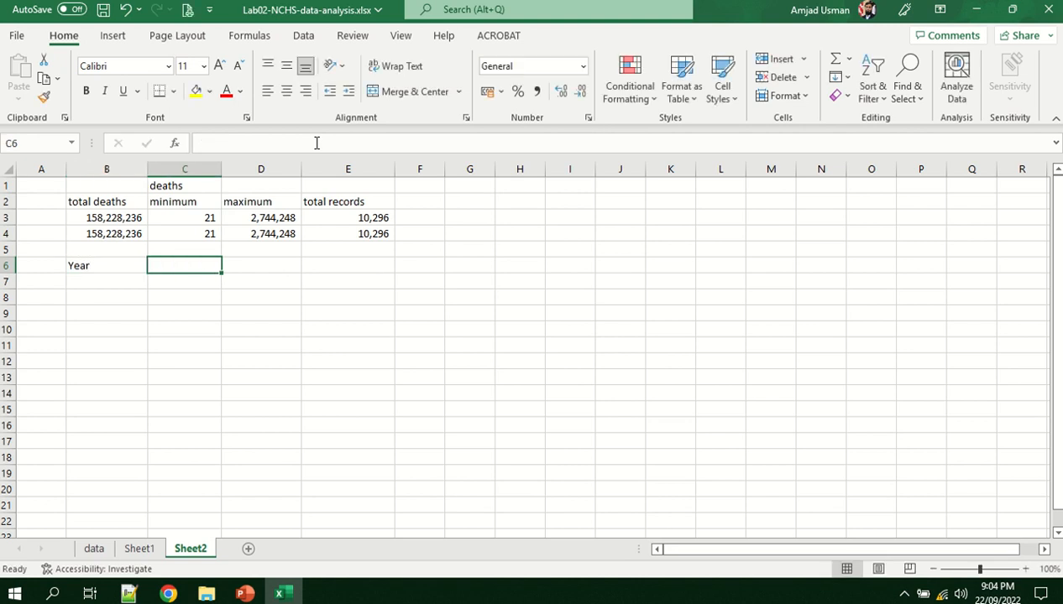
# Add the column header Death Count in cell C6, beside the Year header
pyautogui.write('Tot')
pyautogui.press('BackSpace')
pyautogui.press('BackSpace')
pyautogui.press('BackSpace')
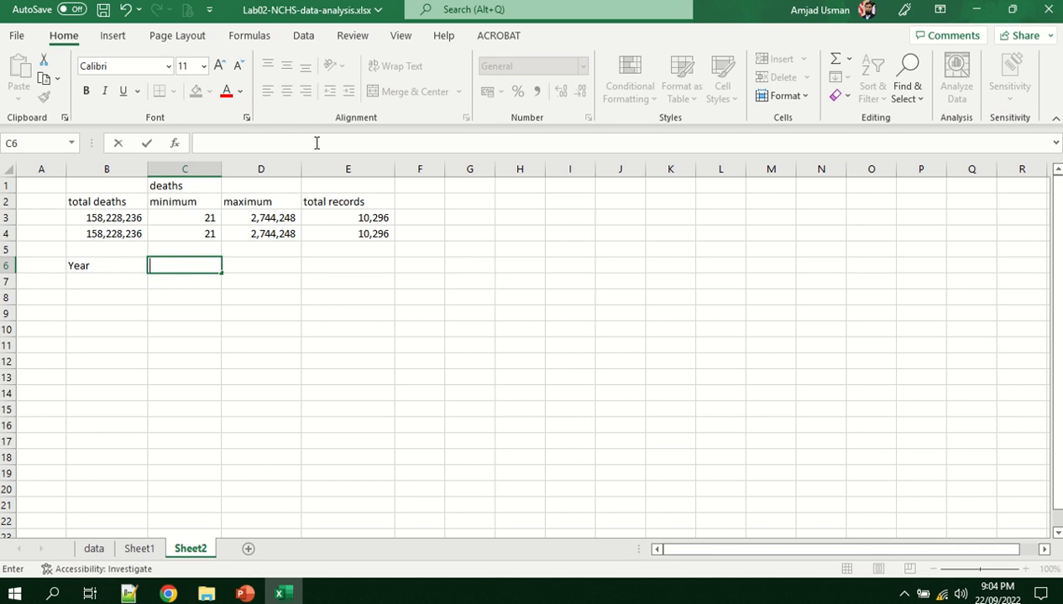
pyautogui.write('Death Count')
pyautogui.press('Return')
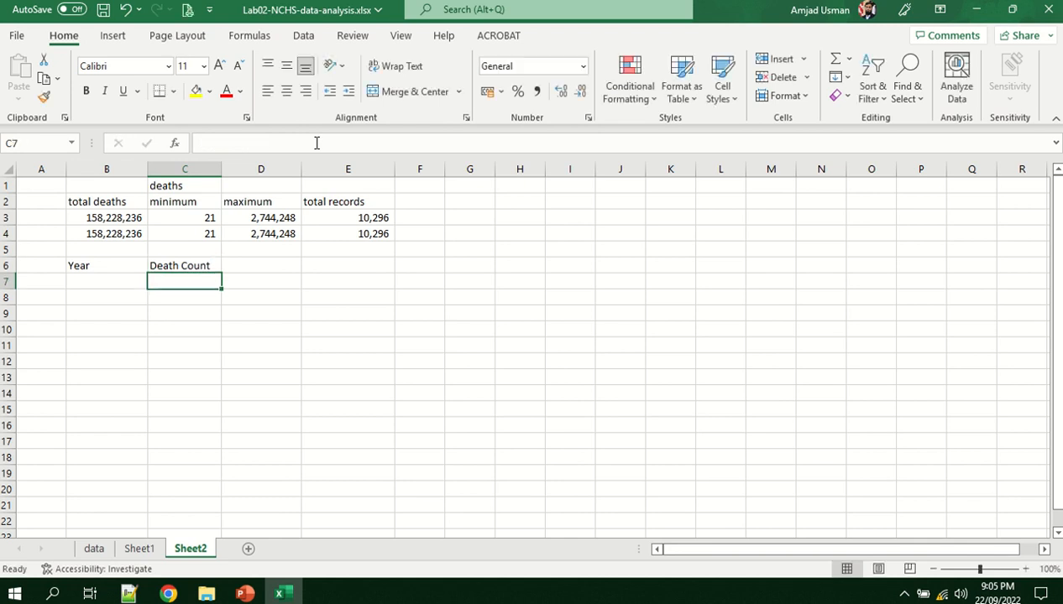
# List the sorted unique years from B7 downward with =SORT(UNIQUE(data!data[Year])) and look over the resulting list
pyautogui.press('Left')
pyautogui.write('=')
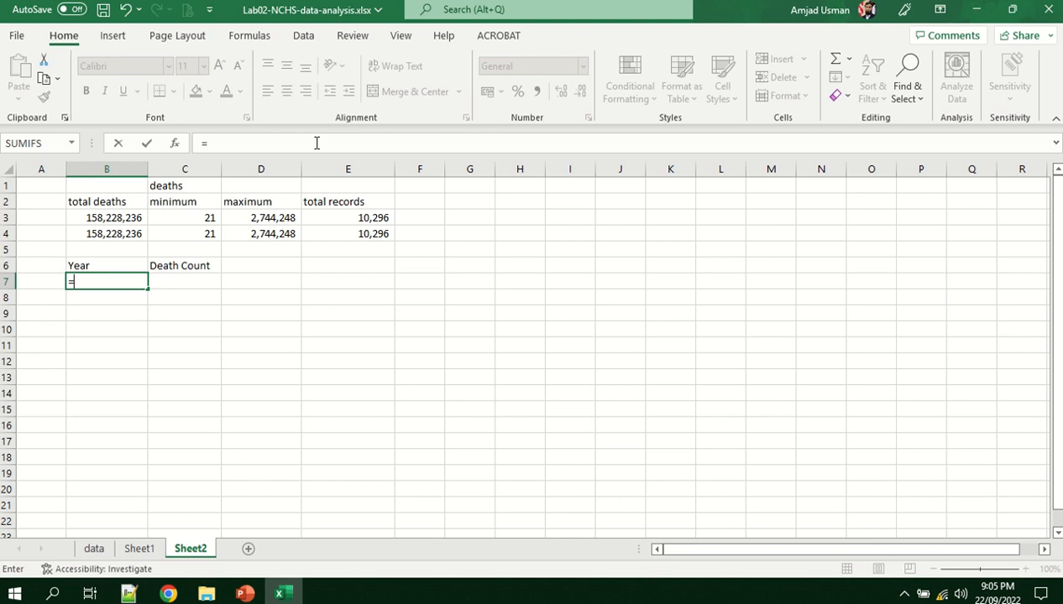
pyautogui.write('uni')
pyautogui.press('BackSpace')
pyautogui.press('BackSpace')
pyautogui.press('BackSpace')
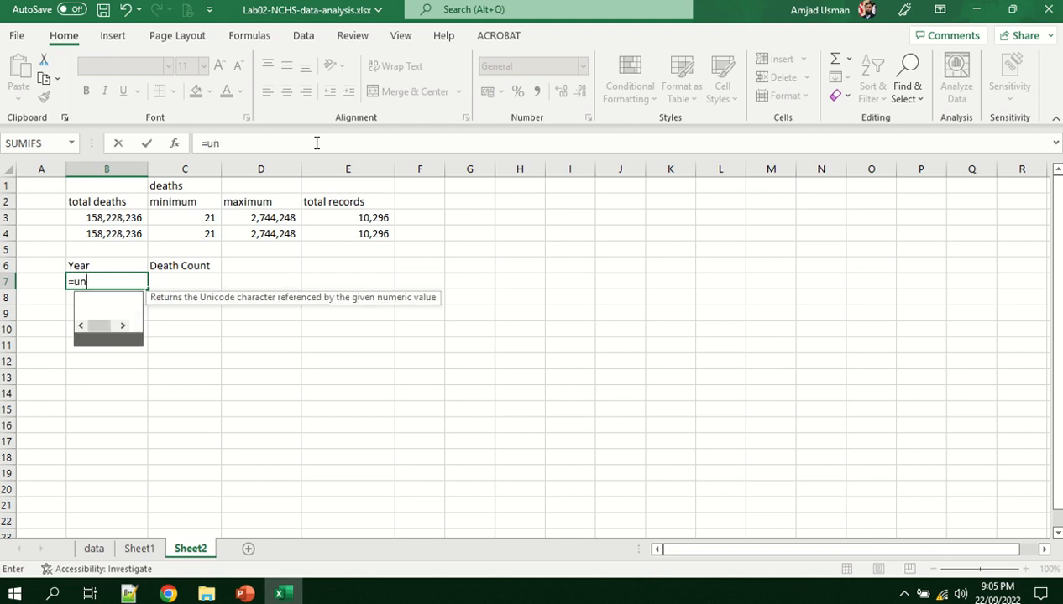
pyautogui.write('sort')
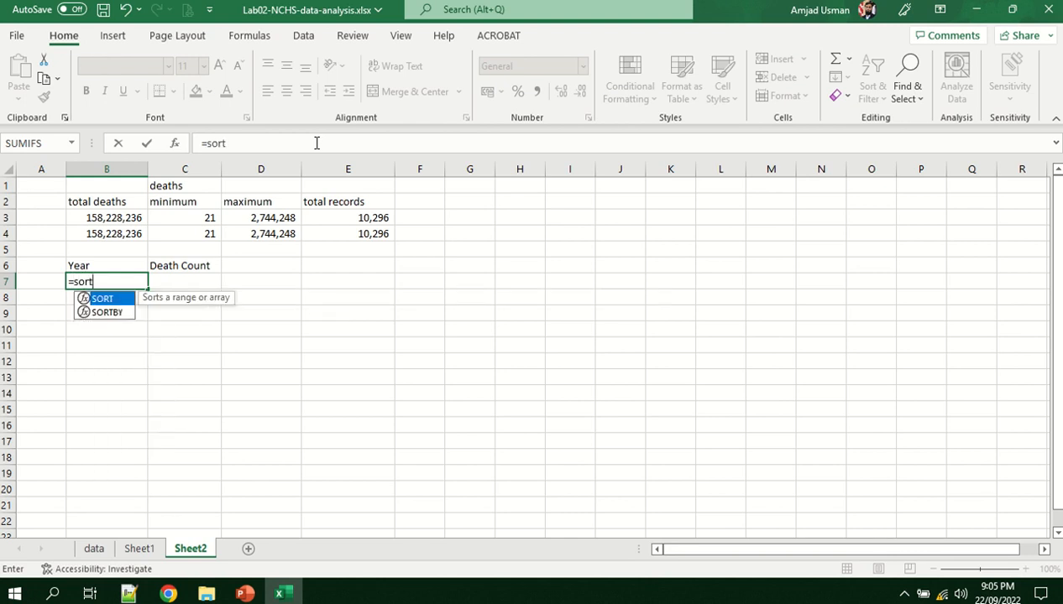
pyautogui.press('BackSpace')
pyautogui.write('(unique')
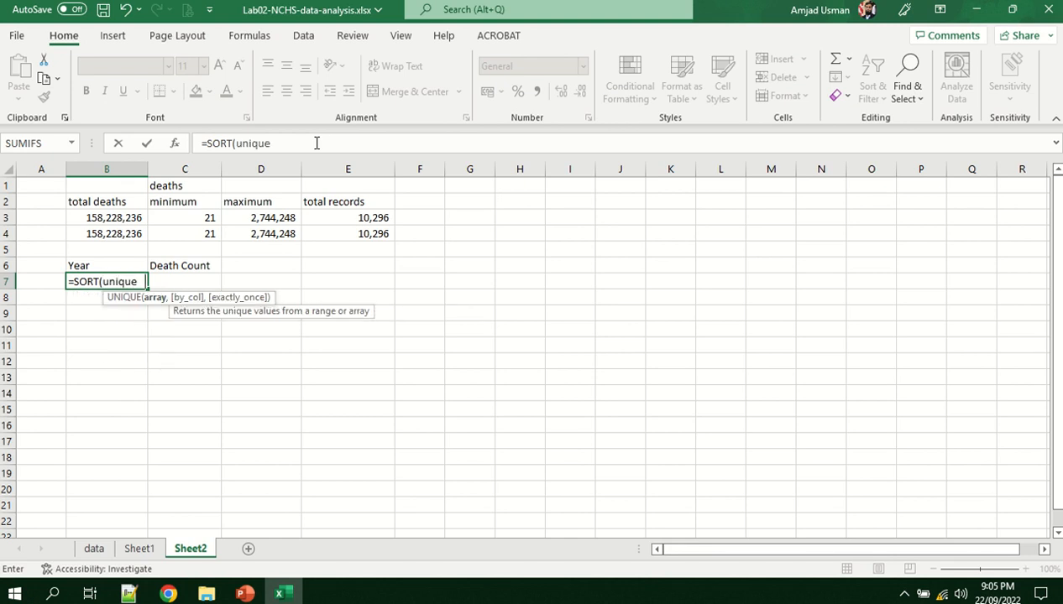
pyautogui.write('(data')
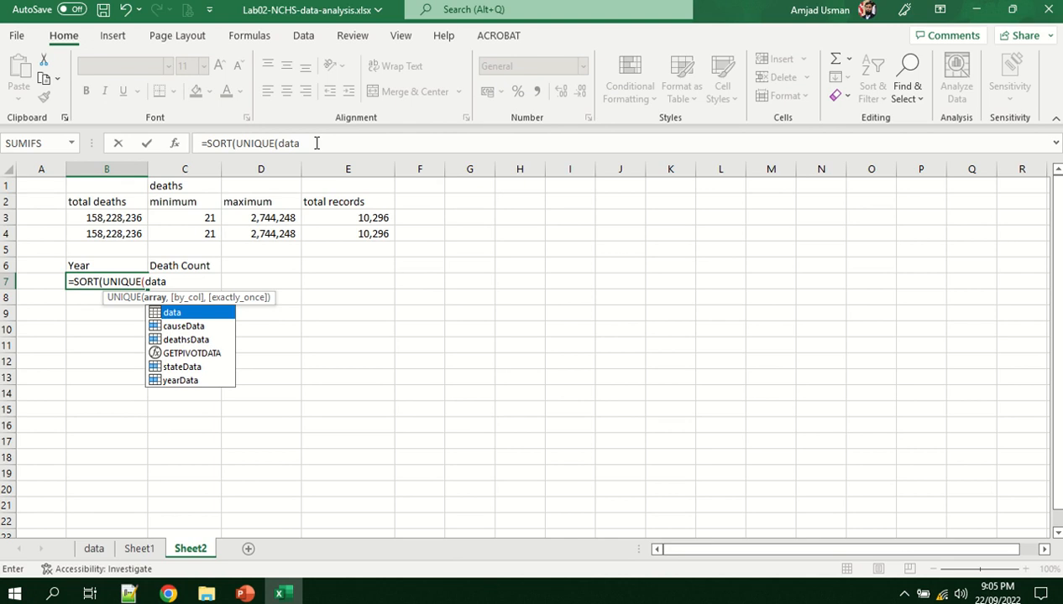
pyautogui.write('!')
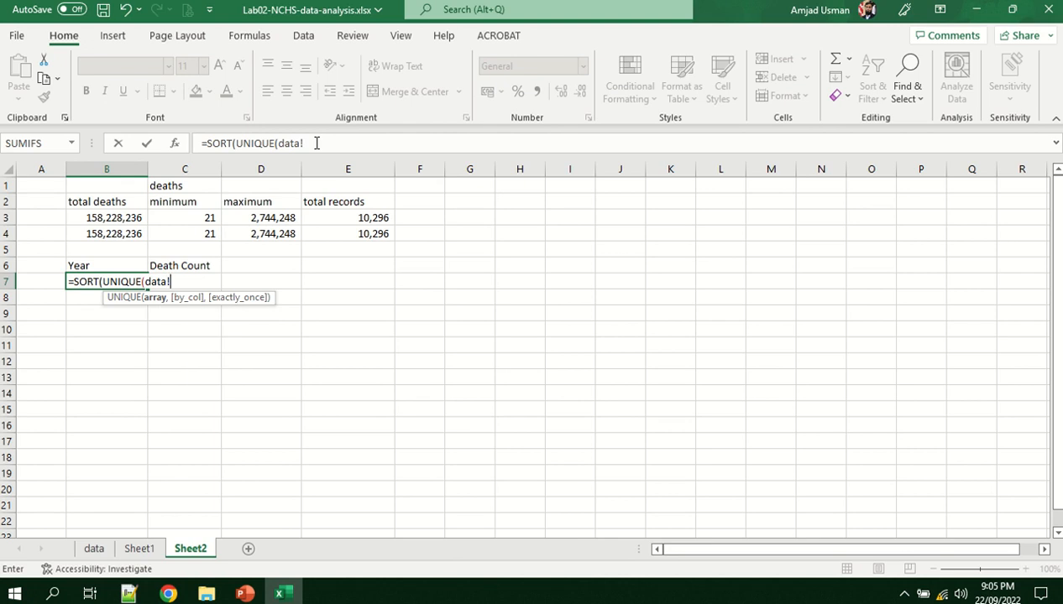
pyautogui.write('data')
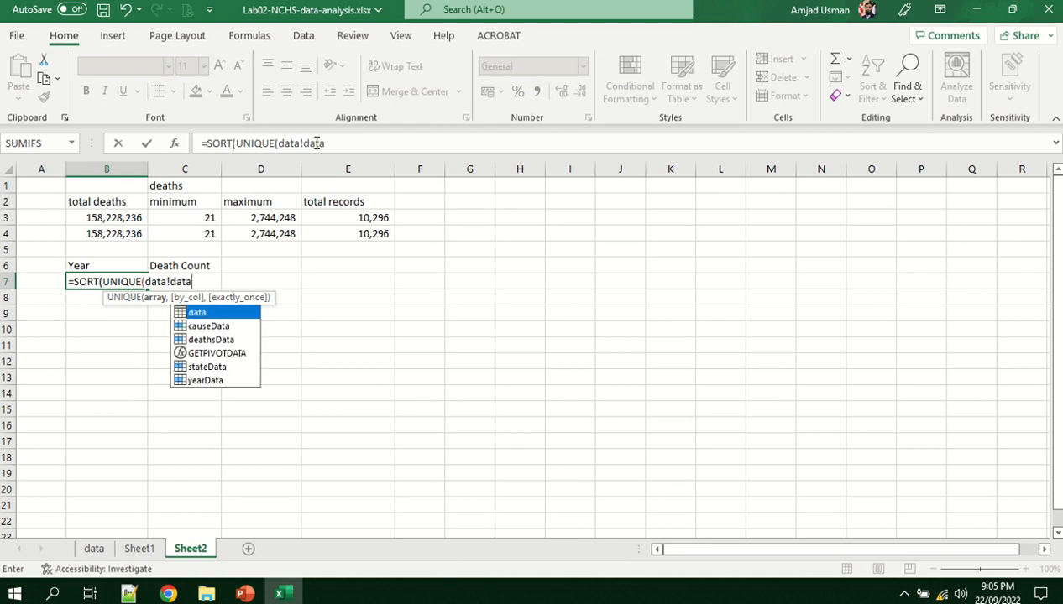
pyautogui.write('[')
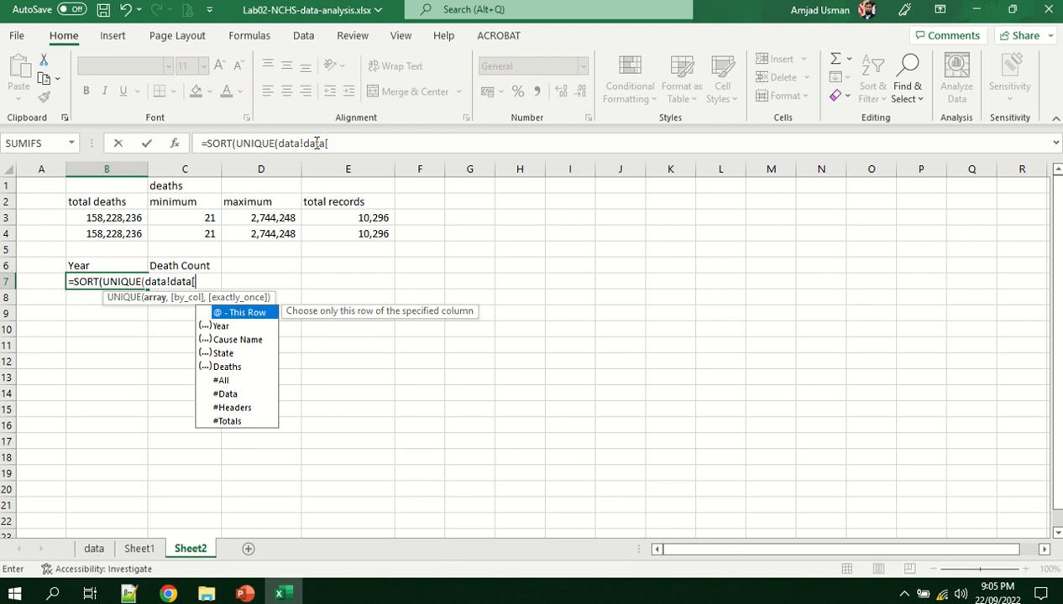
pyautogui.press('Down')
pyautogui.press('Tab')
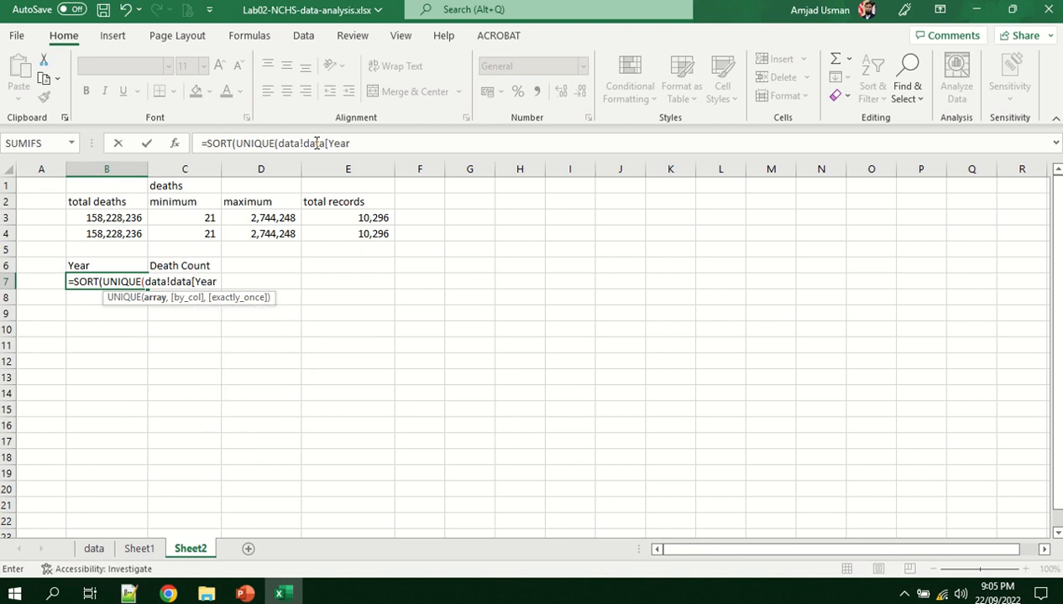
pyautogui.write('])')
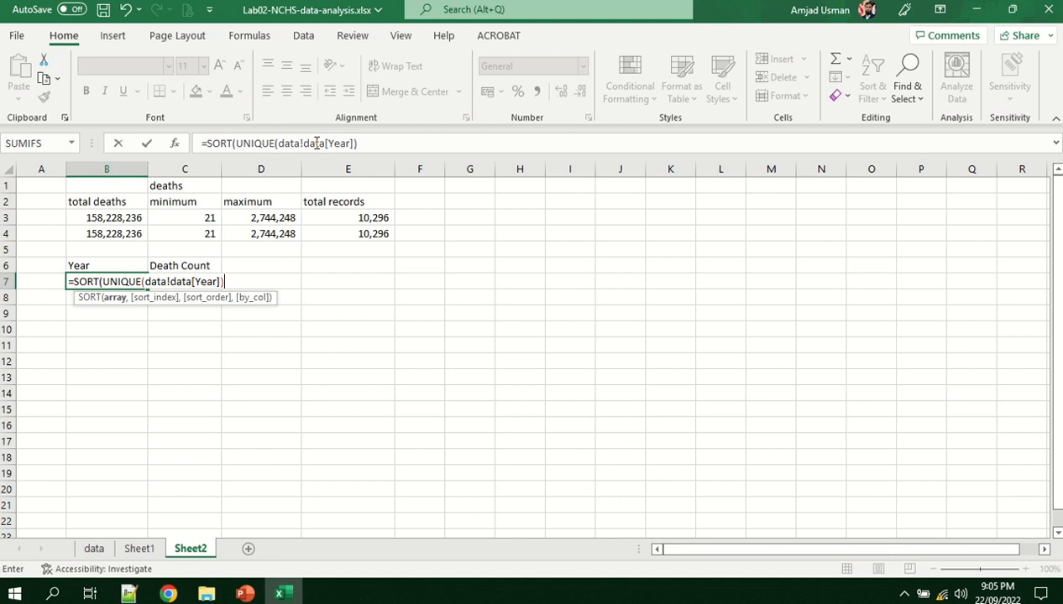
pyautogui.write(')')
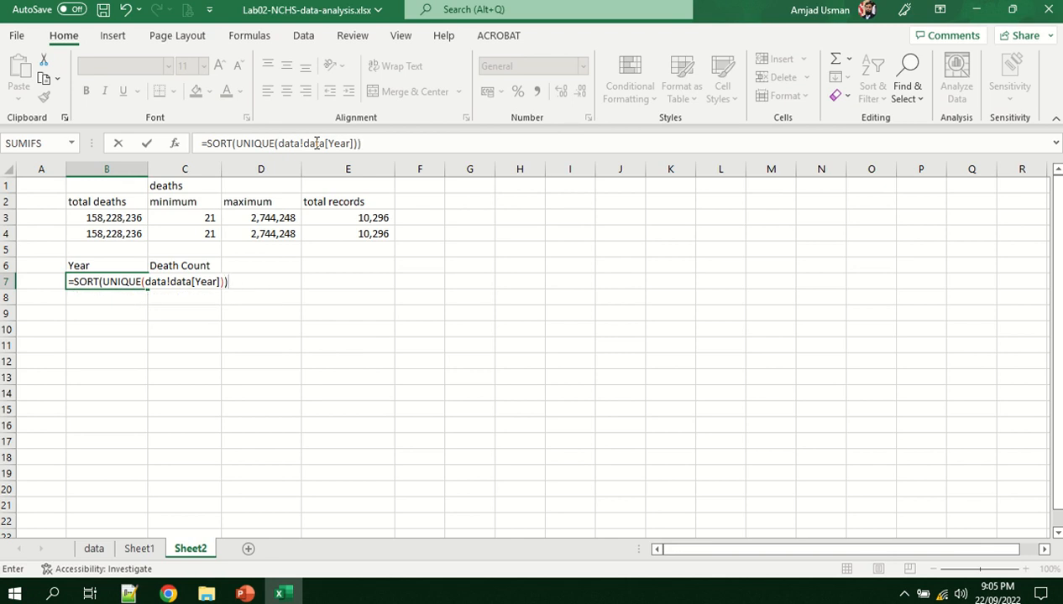
pyautogui.press('Return')
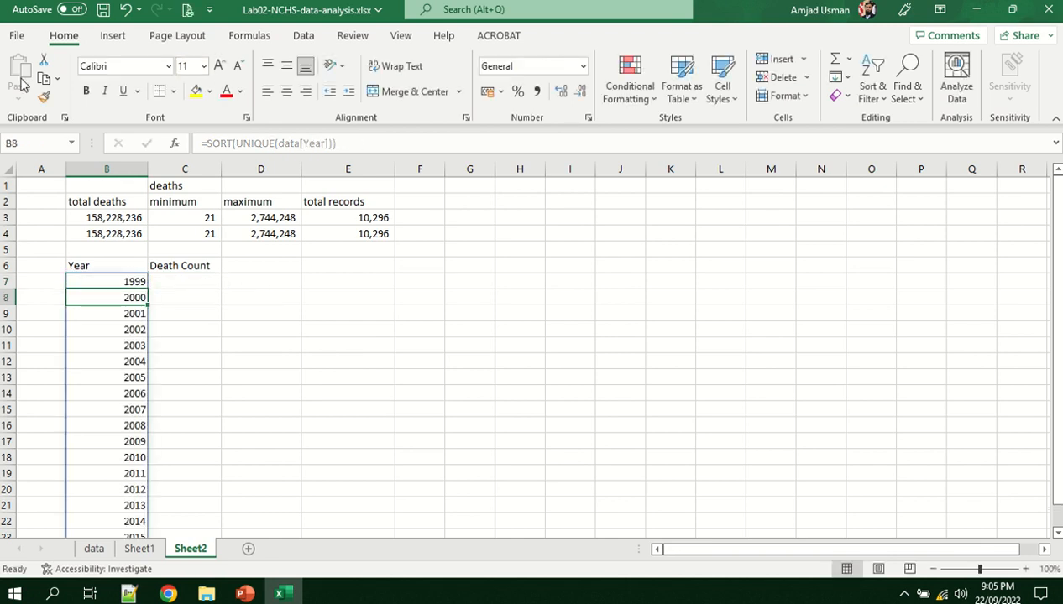
pyautogui.scroll(-5, 223, 379)
pyautogui.scroll(5, 225, 379)
# Check the columns of the data sheet and start a SUMIF formula in Sheet2's cell C7 for the 1999 death count
pyautogui.click(194, 281)
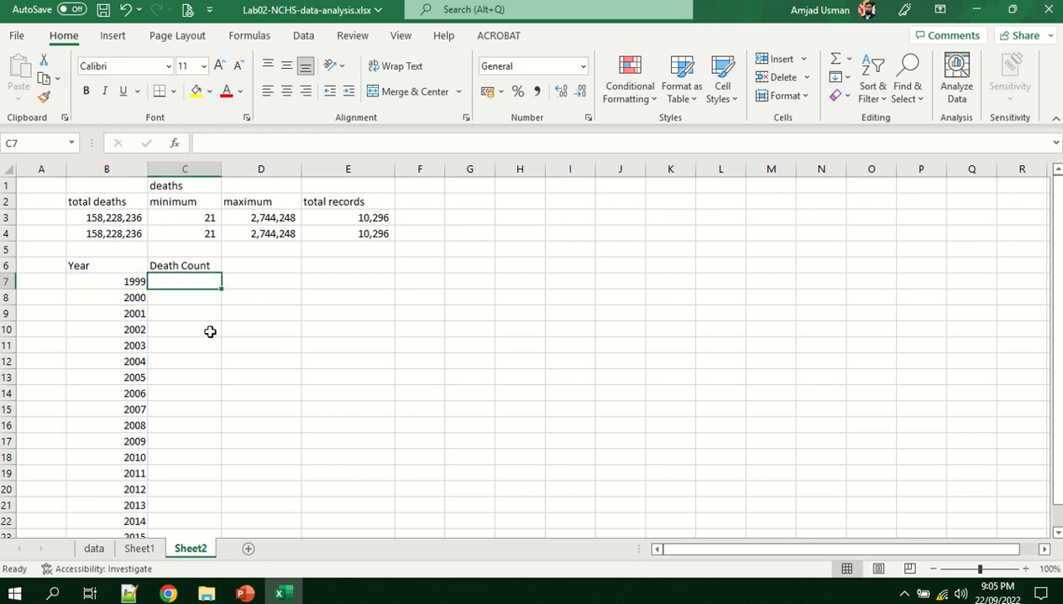
pyautogui.click(94, 550)
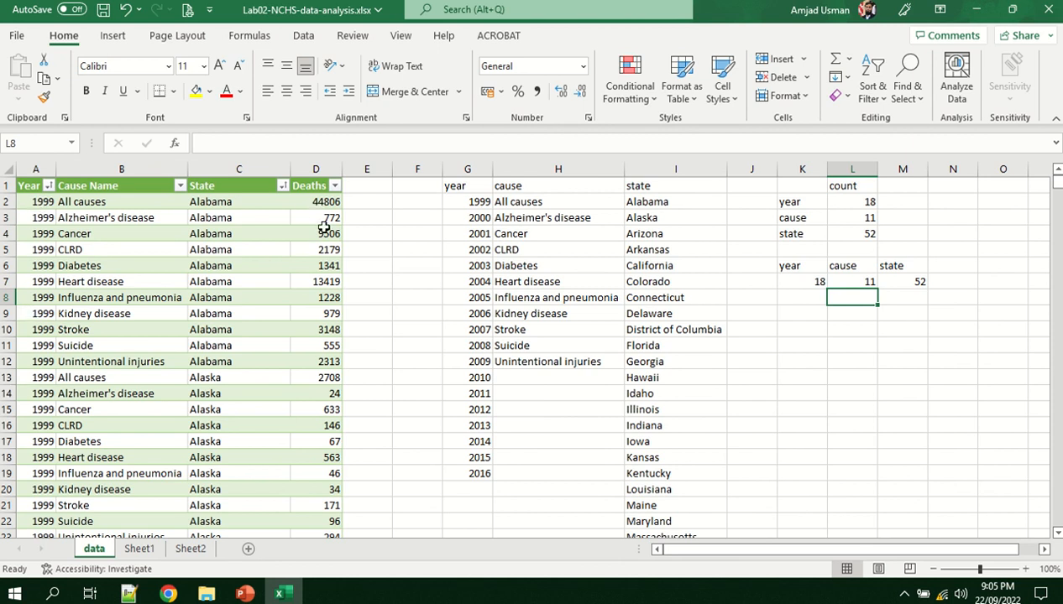
pyautogui.click(189, 549)
pyautogui.write('=')
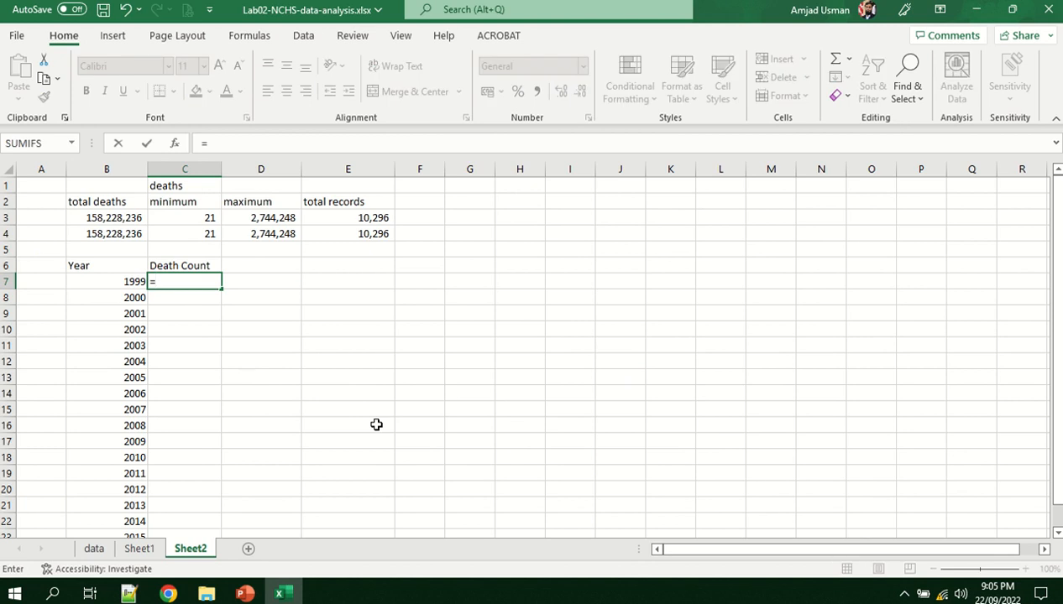
pyautogui.write('sum')
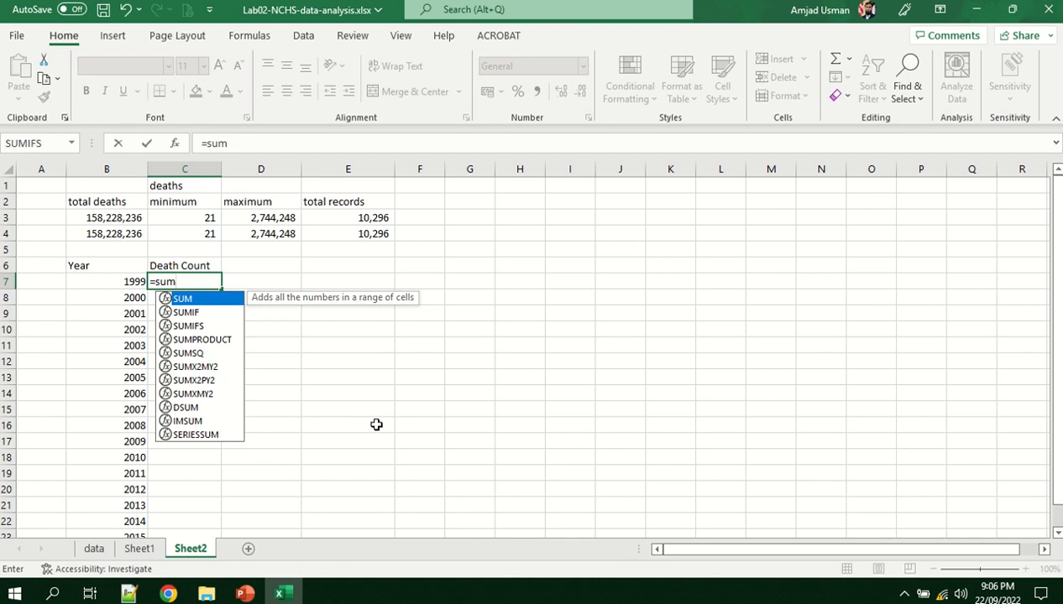
pyautogui.press('Down')
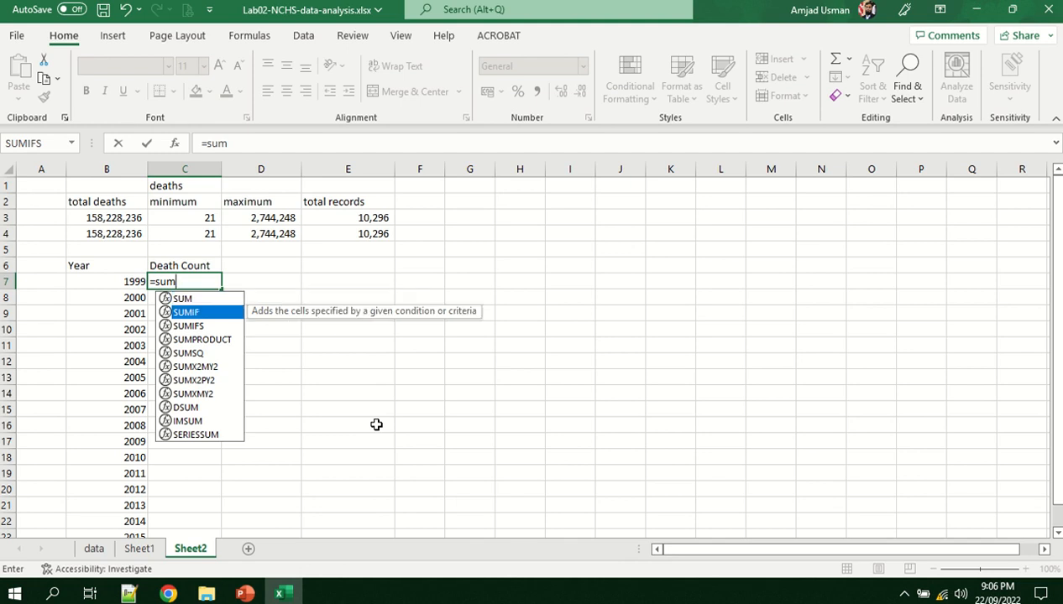
pyautogui.press('Tab')
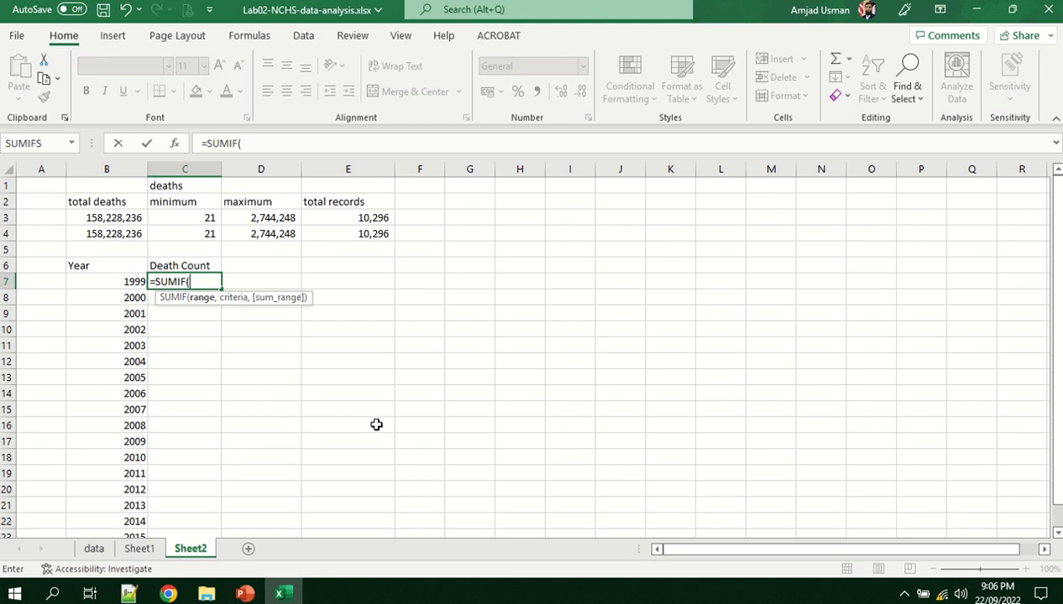
# Try to use data!A2:A259 as the SUMIF range and return to Sheet2 for the criteria argument
pyautogui.click(93, 550)
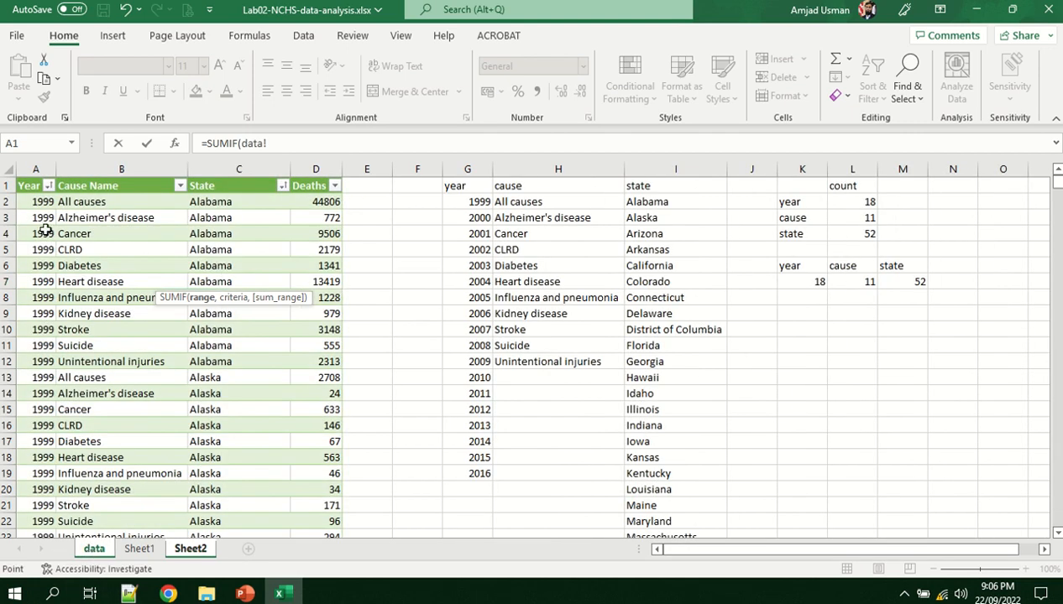
pyautogui.click(37, 201)
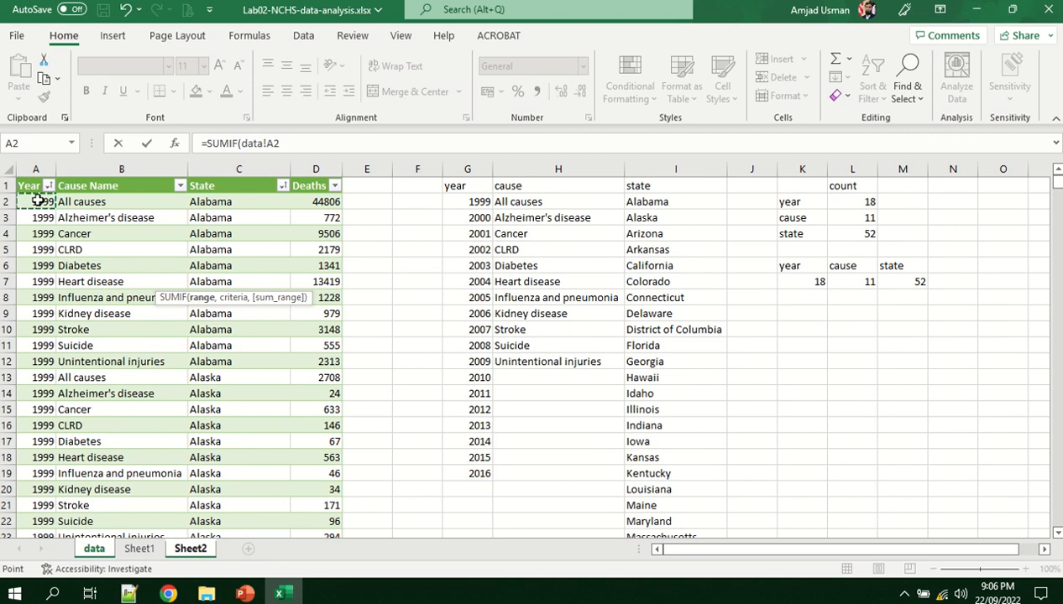
pyautogui.moveTo(37, 202); pyautogui.dragTo(32, 427)
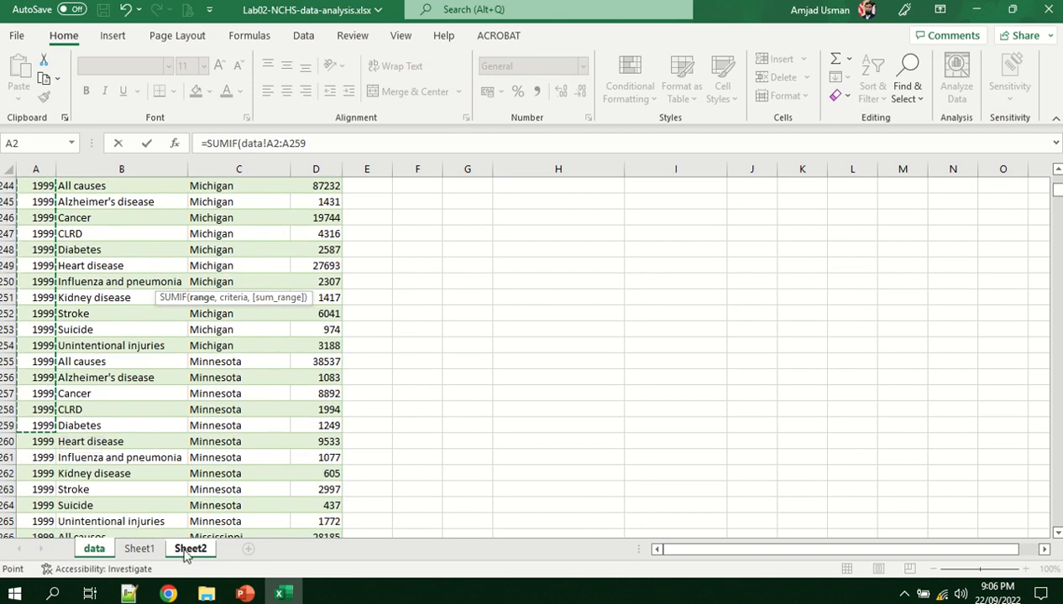
pyautogui.click(329, 145)
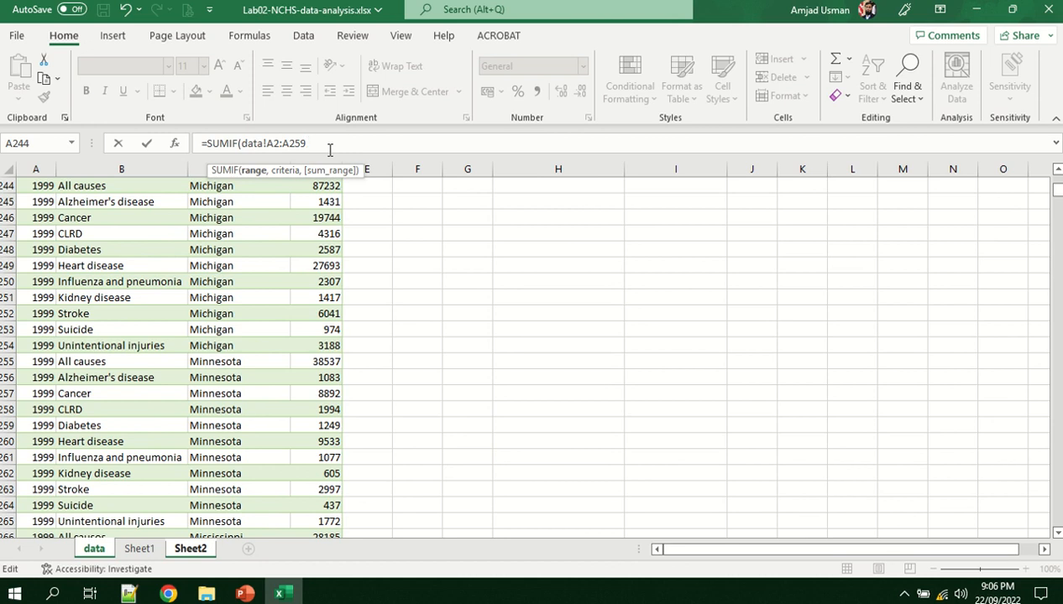
pyautogui.write(',')
pyautogui.click(193, 552)
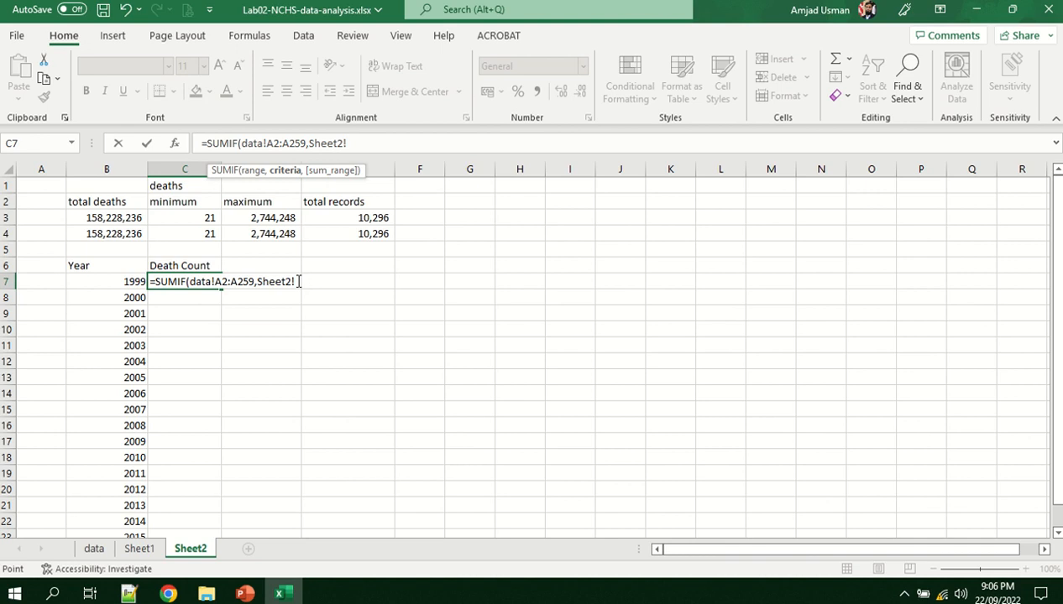
# Delete the cell range and sheet reference from C7's formula, leaving only =SUMIF(
pyautogui.click(296, 283)
pyautogui.press('BackSpace')
pyautogui.press('BackSpace')
pyautogui.press('BackSpace')
pyautogui.press('BackSpace')
pyautogui.press('BackSpace')
pyautogui.press('BackSpace')
pyautogui.press('BackSpace')
pyautogui.press('BackSpace')
pyautogui.press('BackSpace')
pyautogui.press('BackSpace')
pyautogui.press('BackSpace')
pyautogui.press('BackSpace')
pyautogui.press('BackSpace')
pyautogui.press('BackSpace')
pyautogui.press('BackSpace')
pyautogui.press('BackSpace')
pyautogui.press('BackSpace')
pyautogui.press('BackSpace')
pyautogui.press('BackSpace')
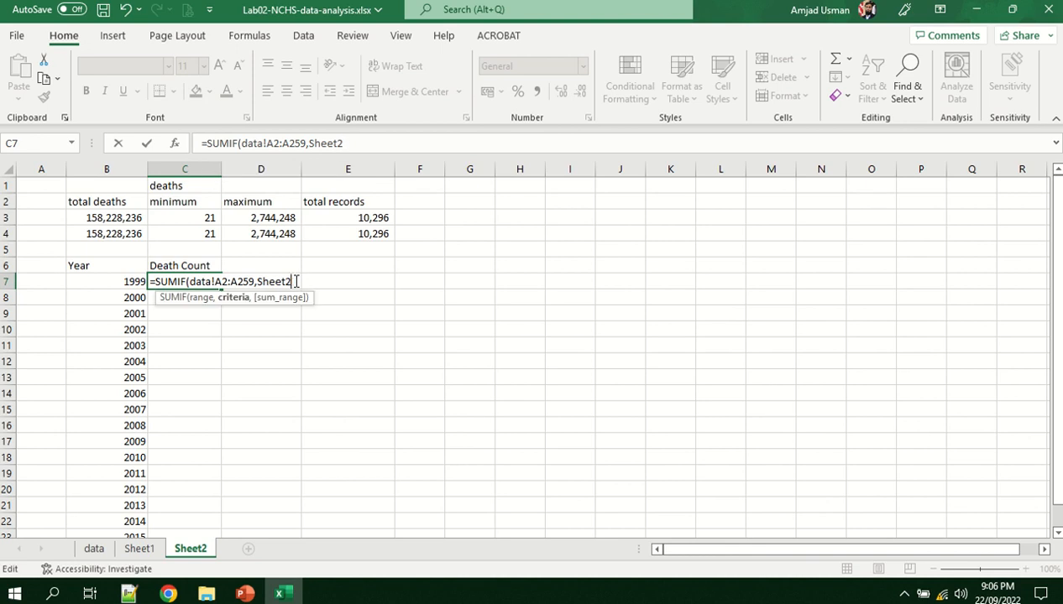
pyautogui.press('BackSpace')
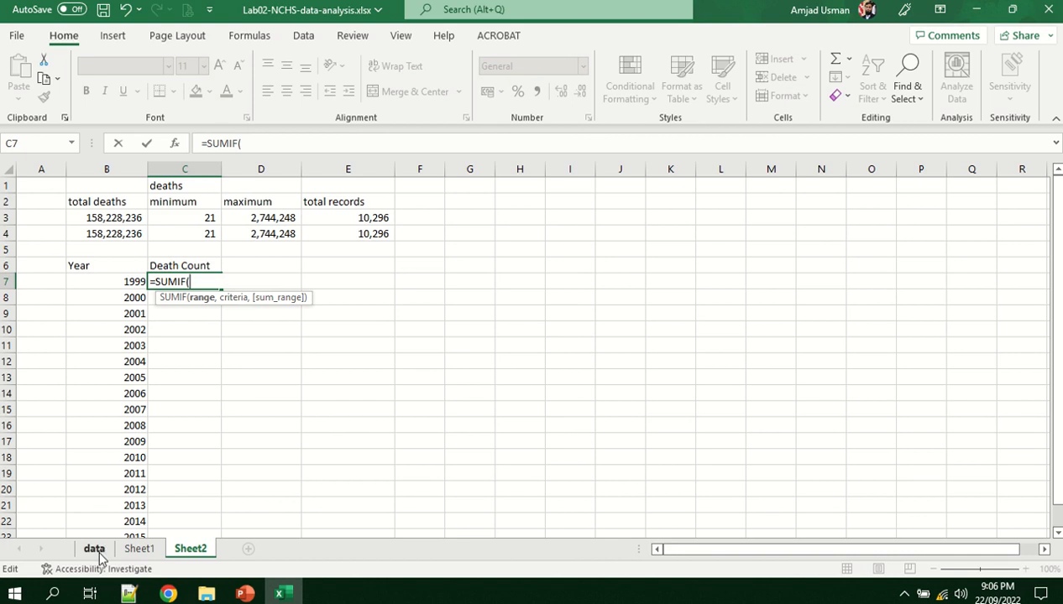
# Enter the Deaths column of the data table, data!data[Deaths], as the SUMIF range in C7
pyautogui.write('data')
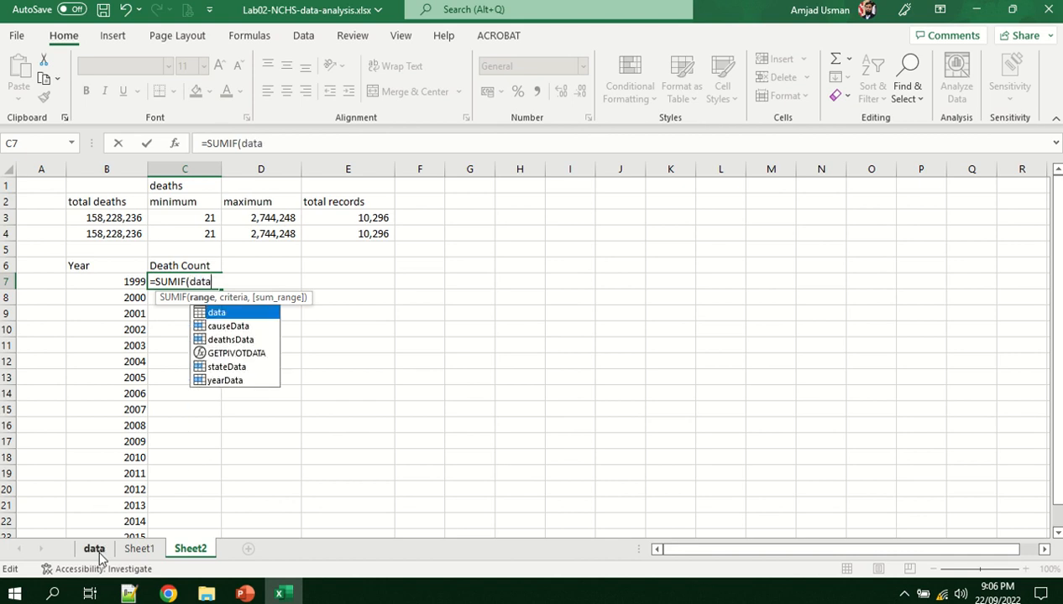
pyautogui.write('!')
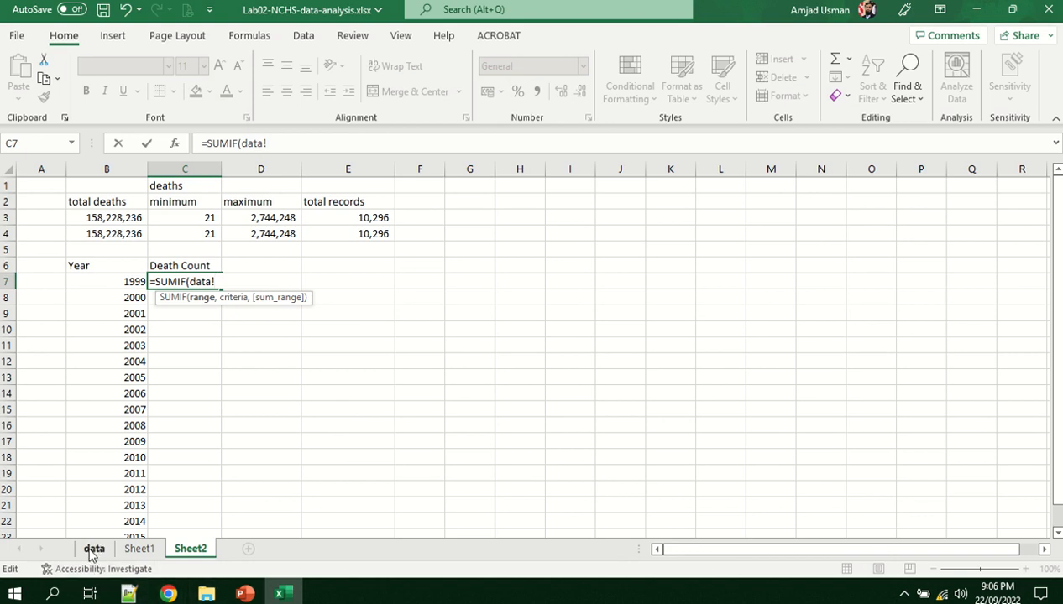
pyautogui.write('data')
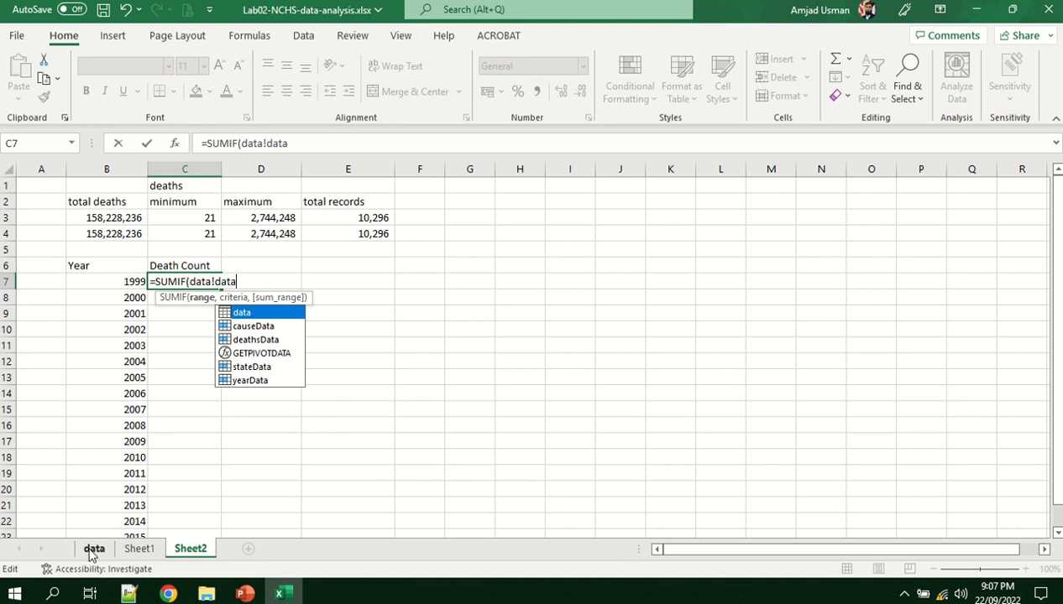
pyautogui.write('[')
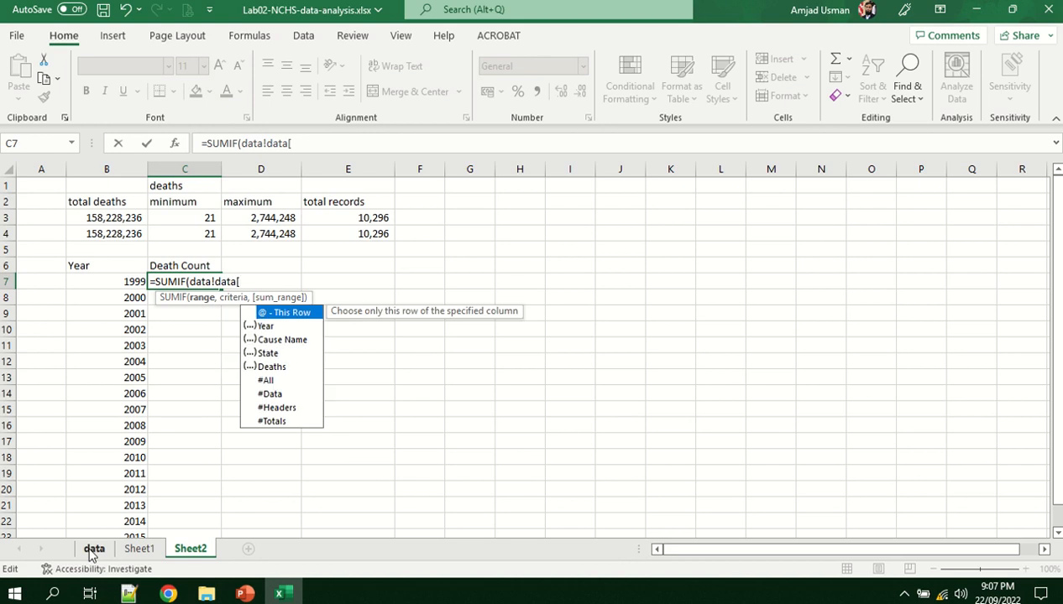
pyautogui.write('dea')
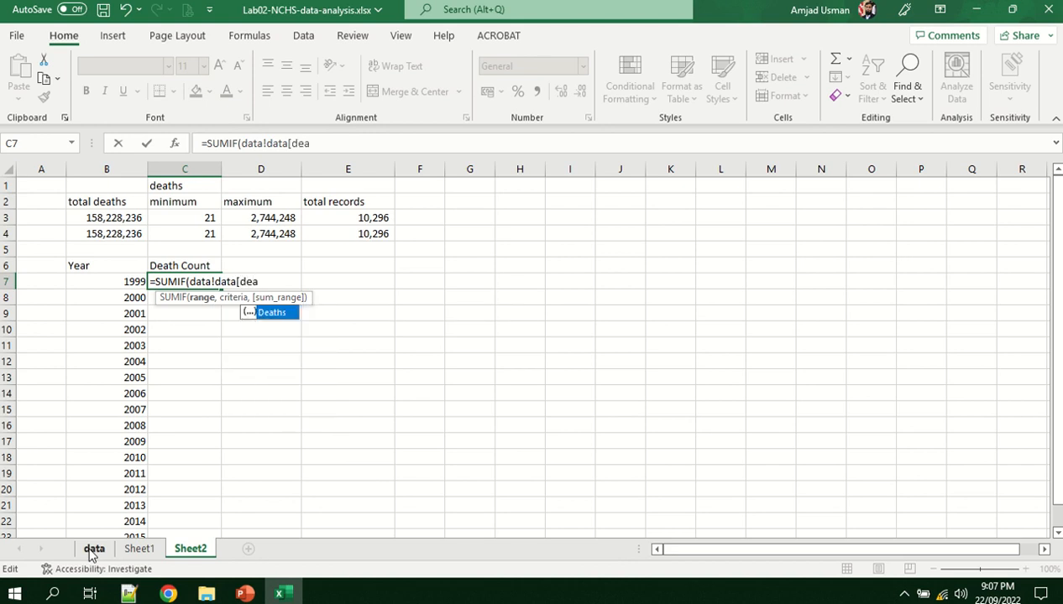
pyautogui.press('Tab')
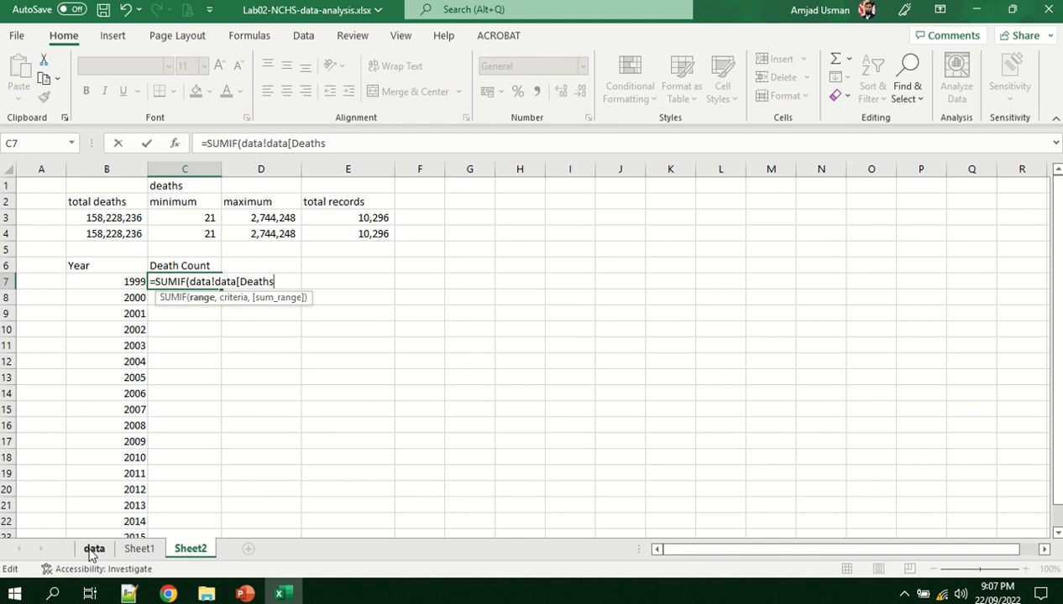
pyautogui.write(']')
# Replace the Deaths column with Year so the SUMIF range reads data!data[Year], and move on to the criteria argument
pyautogui.press('BackSpace')
pyautogui.press('BackSpace')
pyautogui.press('BackSpace')
pyautogui.press('BackSpace')
pyautogui.press('BackSpace')
pyautogui.press('BackSpace')
pyautogui.press('BackSpace')
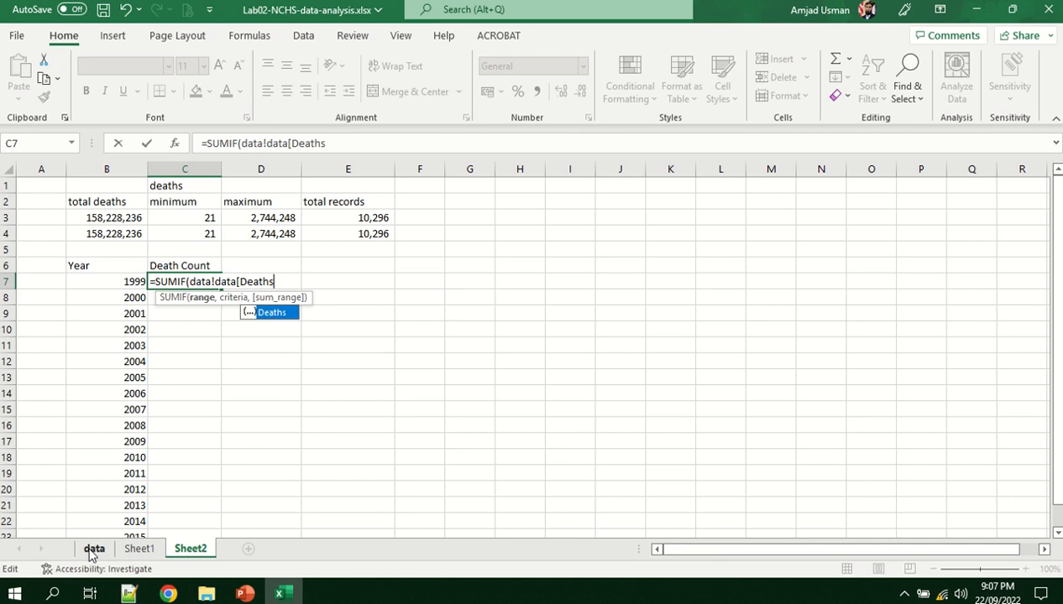
pyautogui.write('yea')
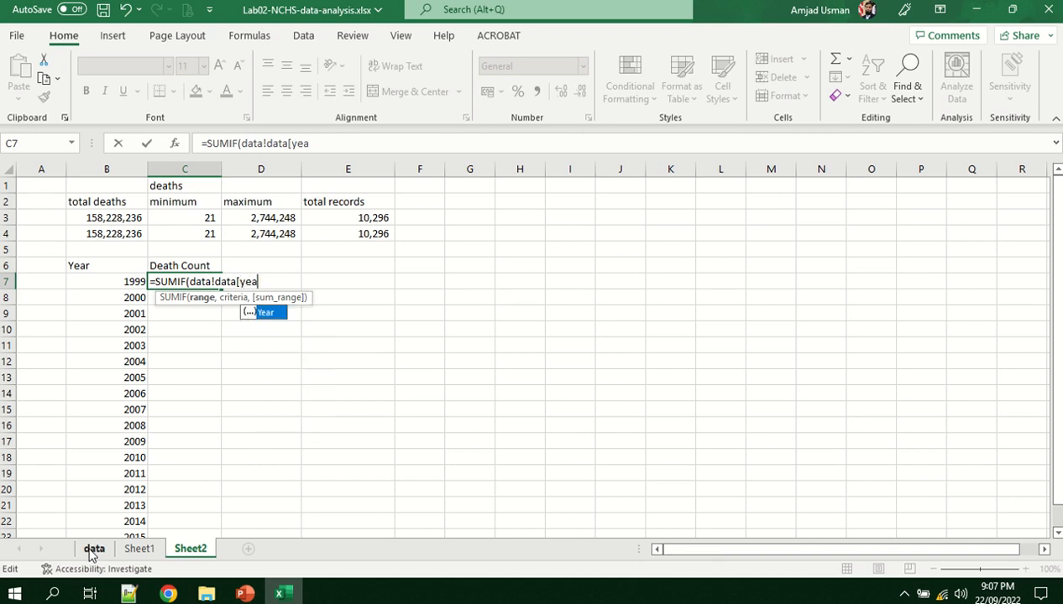
pyautogui.press('Tab')
pyautogui.write(']')
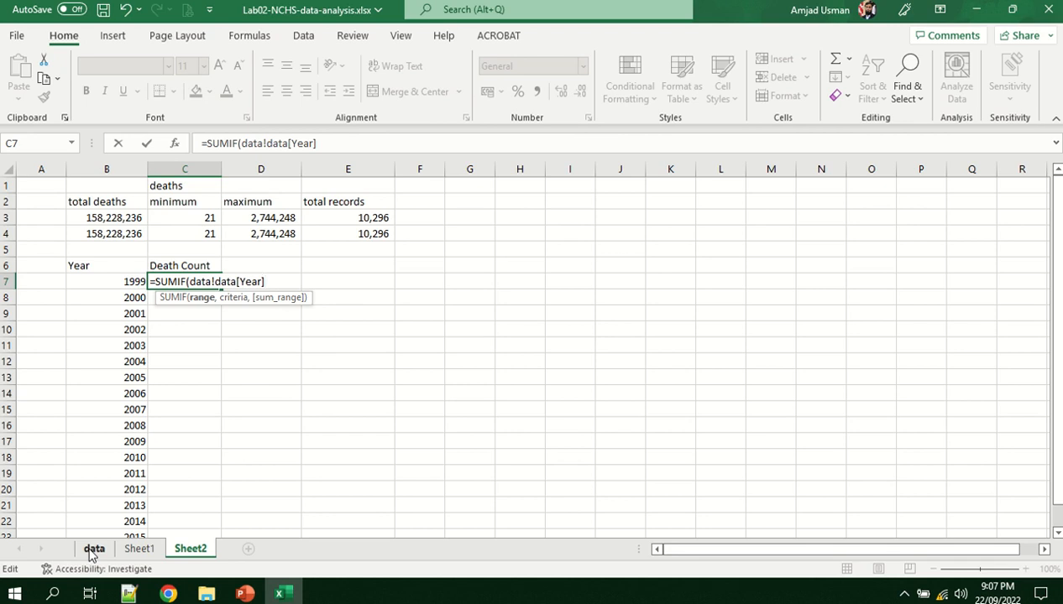
pyautogui.write(',')
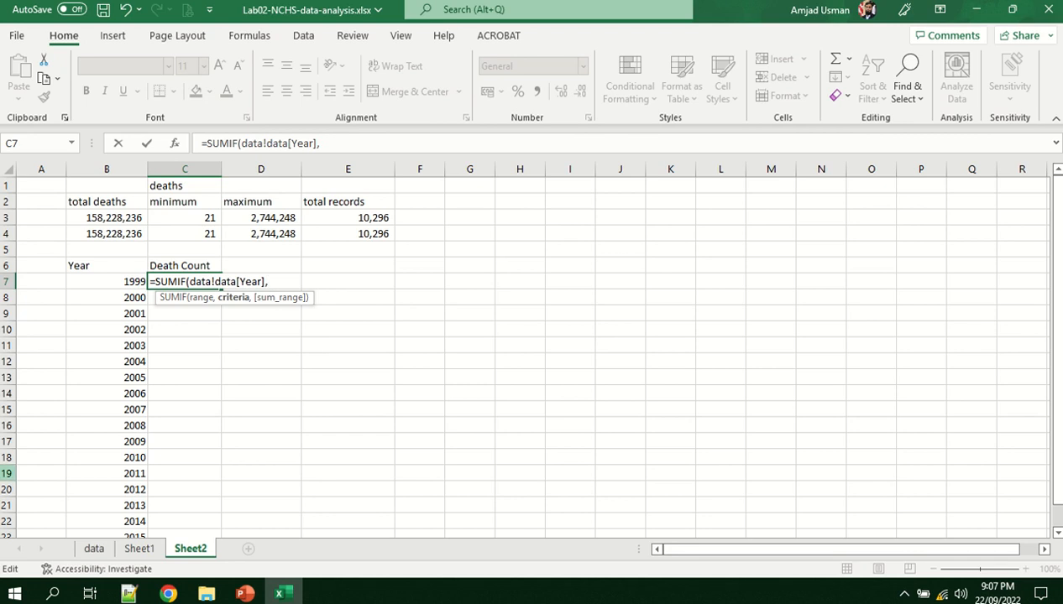
pyautogui.click(110, 282)
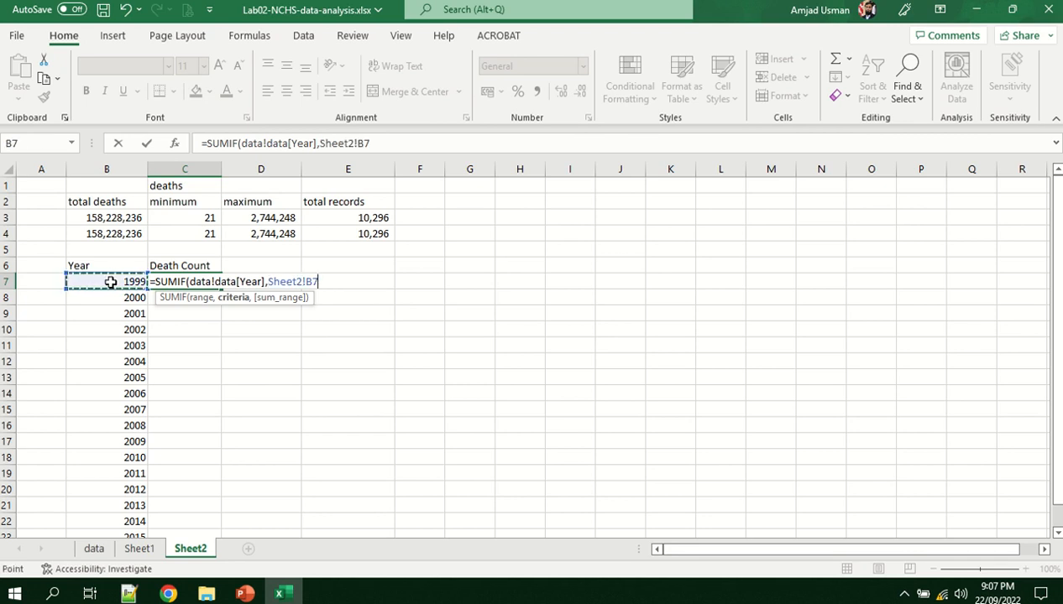
pyautogui.press('BackSpace')
pyautogui.press('BackSpace')
pyautogui.press('BackSpace')
pyautogui.press('BackSpace')
pyautogui.press('BackSpace')
pyautogui.press('BackSpace')
pyautogui.press('BackSpace')
pyautogui.press('BackSpace')
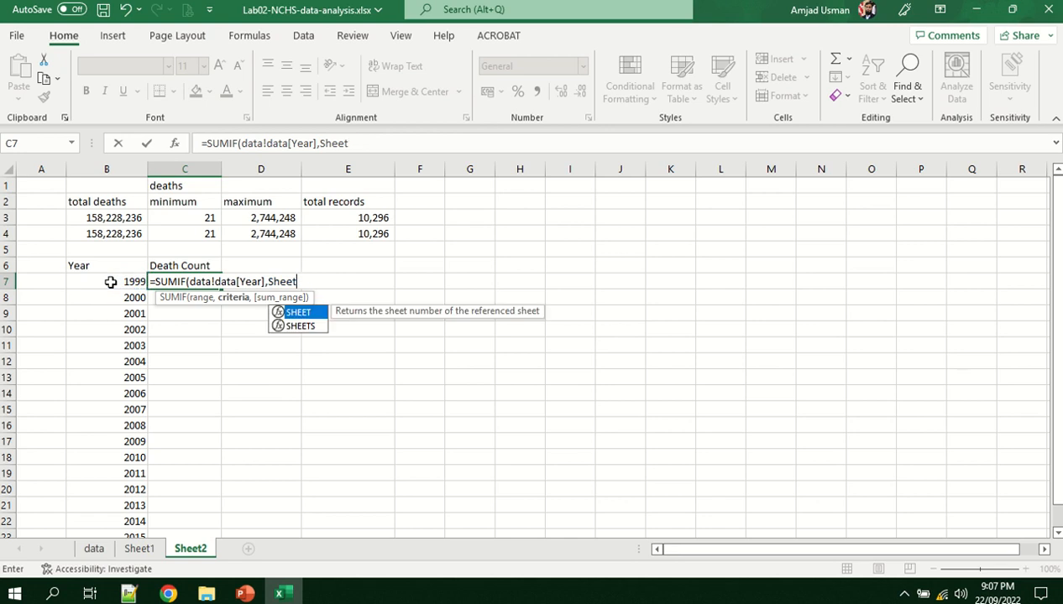
pyautogui.press('BackSpace')
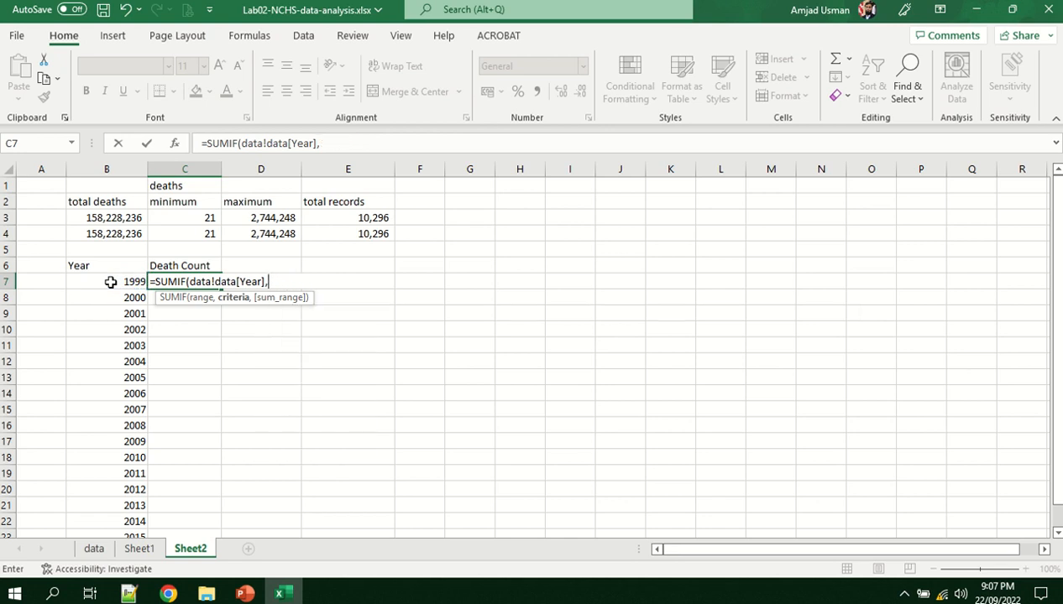
# Reference the 1999 year cell in column B, without a sheet name, as the SUMIF criteria
pyautogui.write('B')
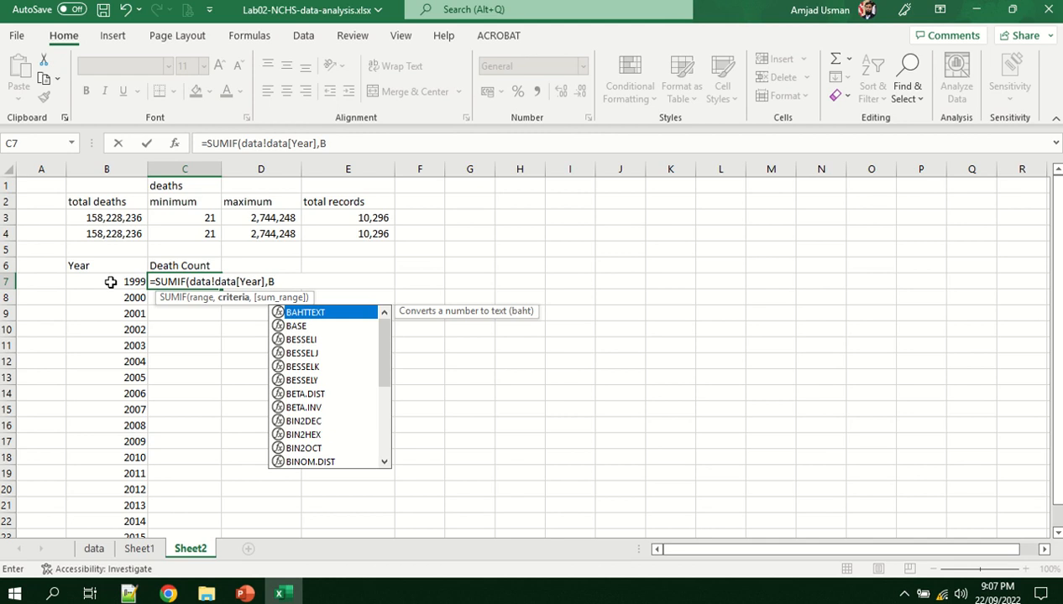
# Complete the formula in C7 as =SUMIF(data!data[Year],B7,data!data[Deaths]) and format its result with comma separators
pyautogui.write('7')
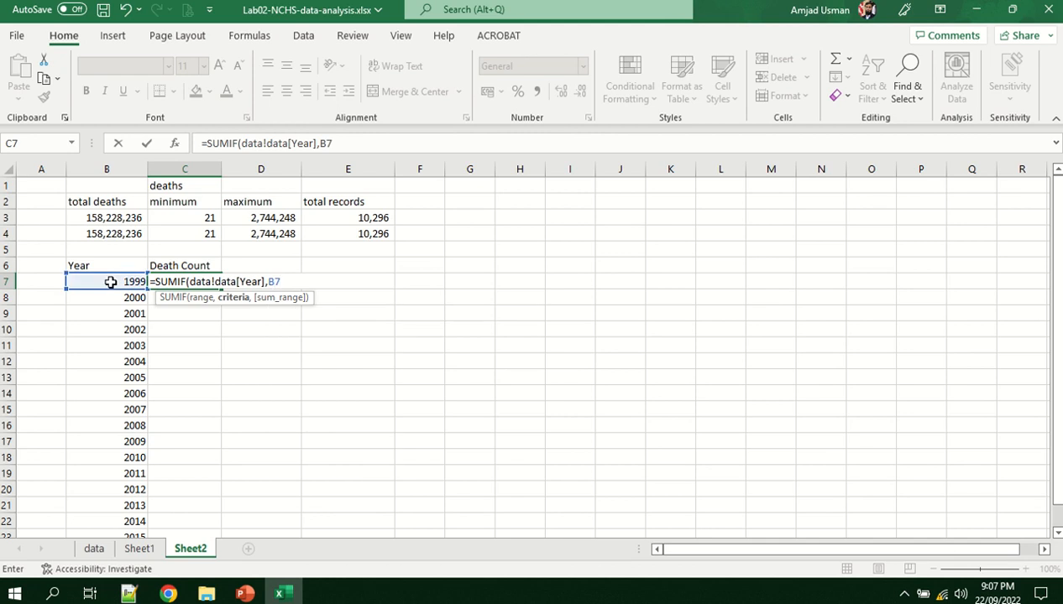
pyautogui.write(',')
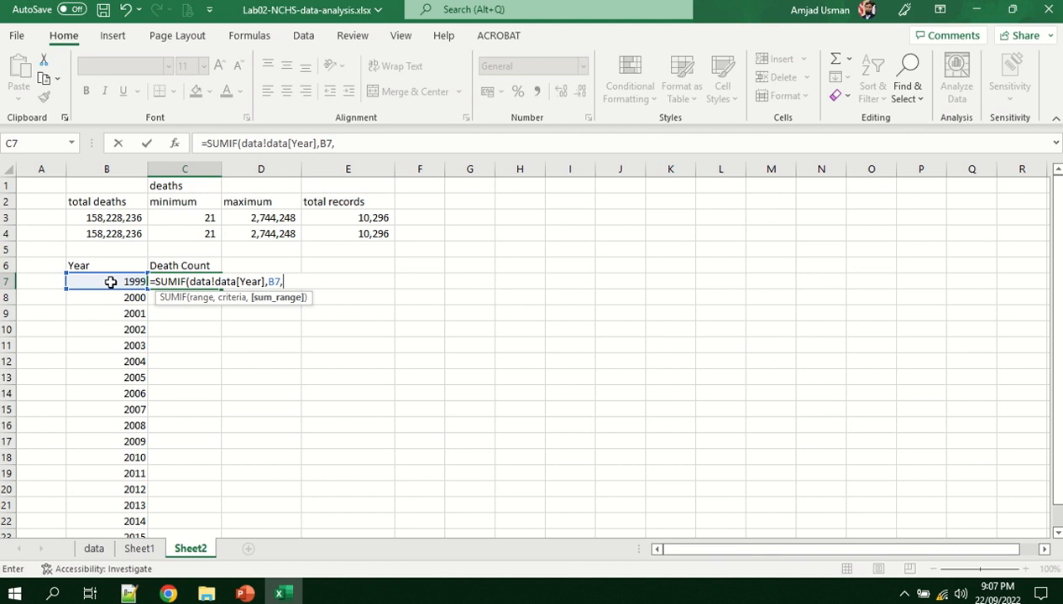
pyautogui.write('data')
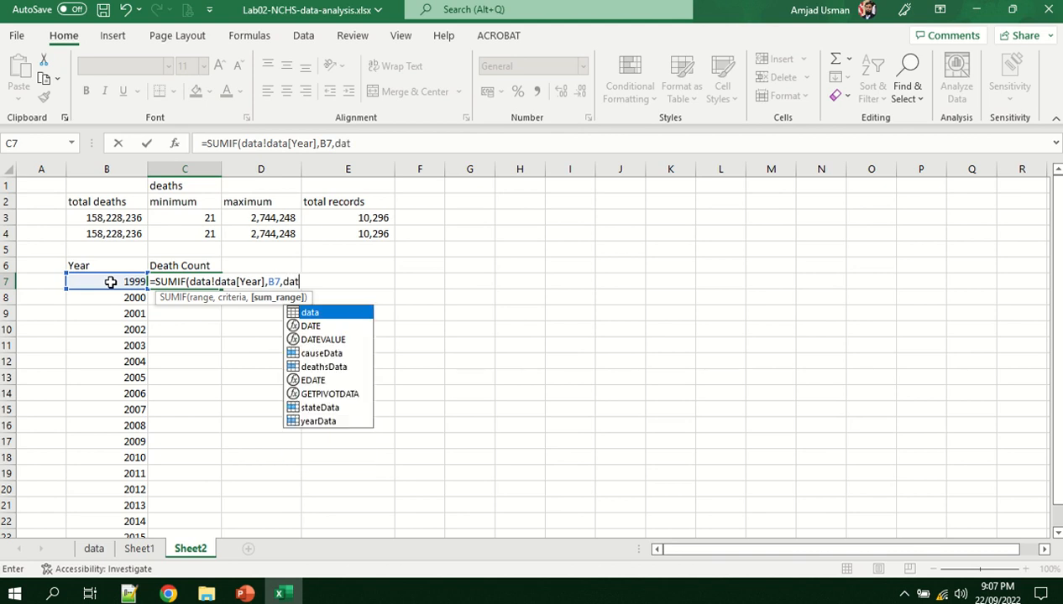
pyautogui.write('!')
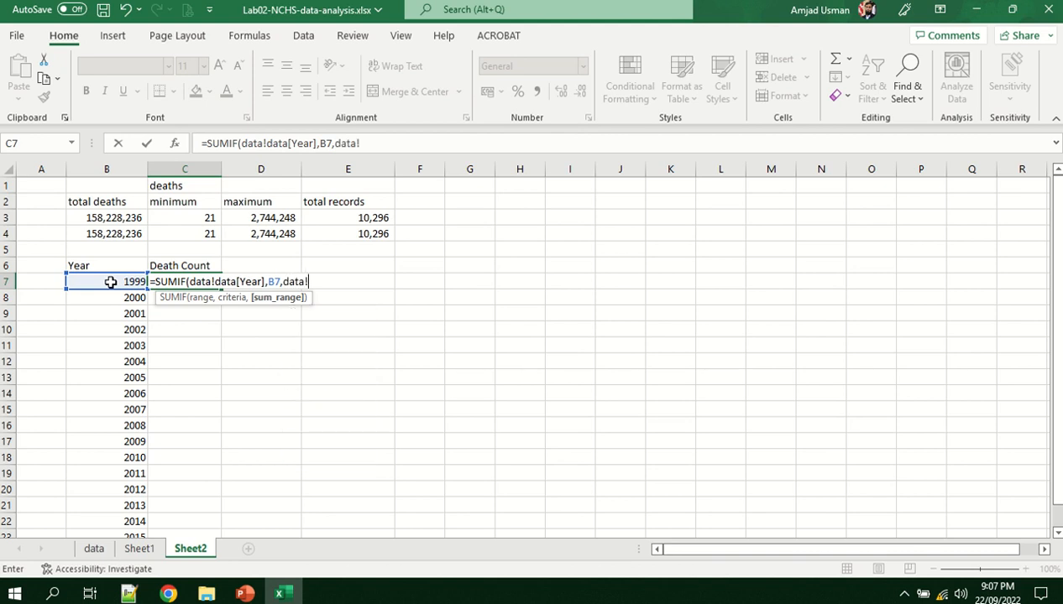
pyautogui.write('data')
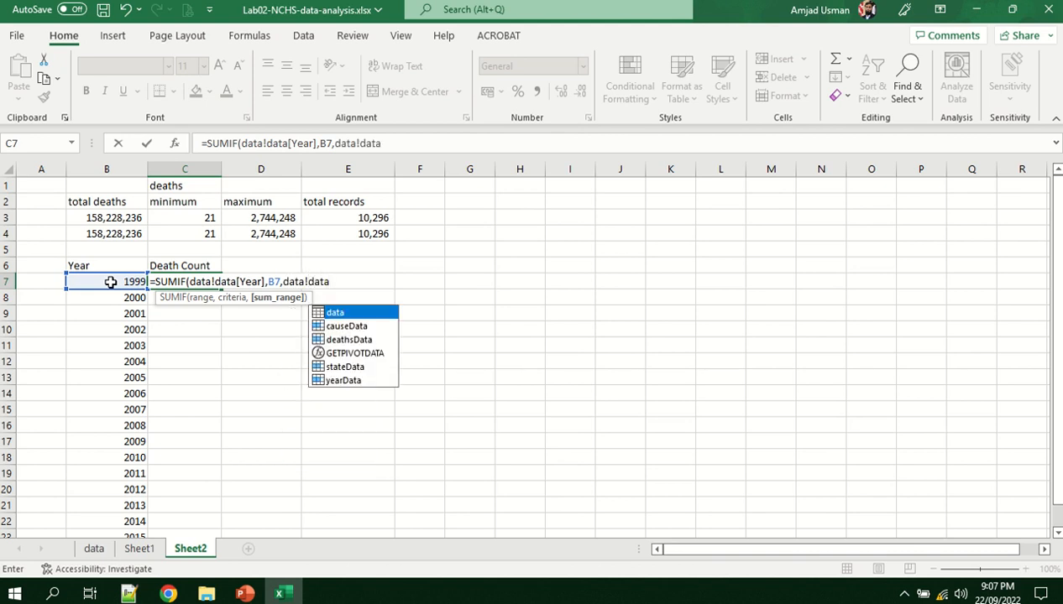
pyautogui.write('[dea')
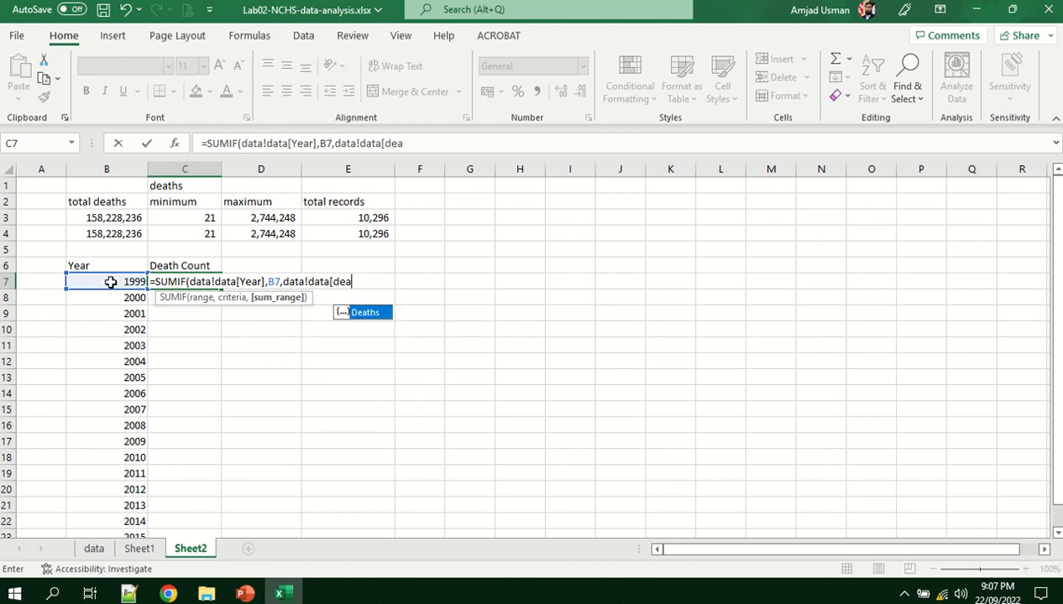
pyautogui.press('Tab')
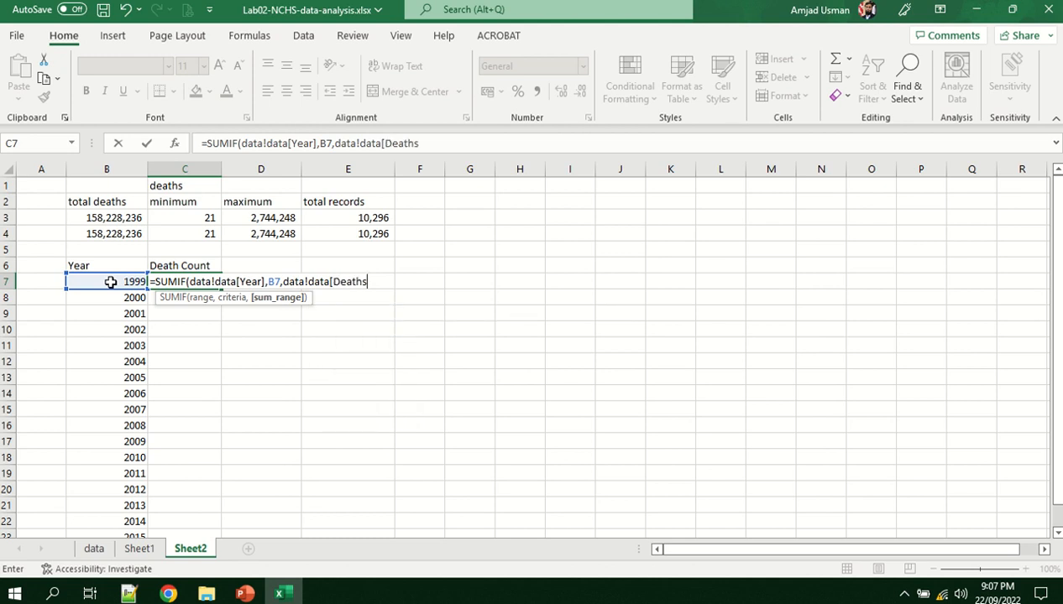
pyautogui.write('])')
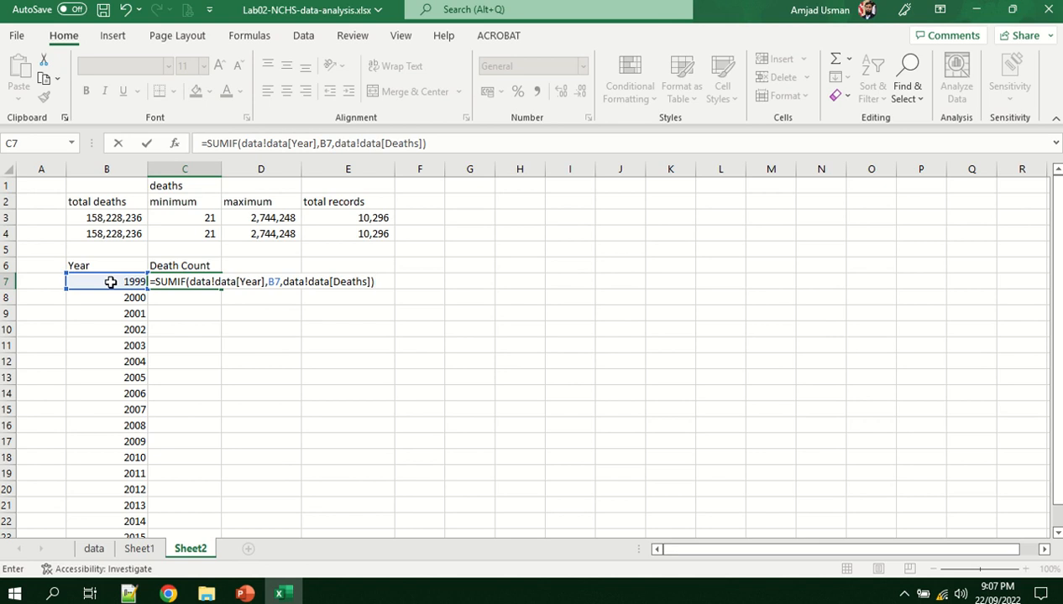
pyautogui.press('Return')
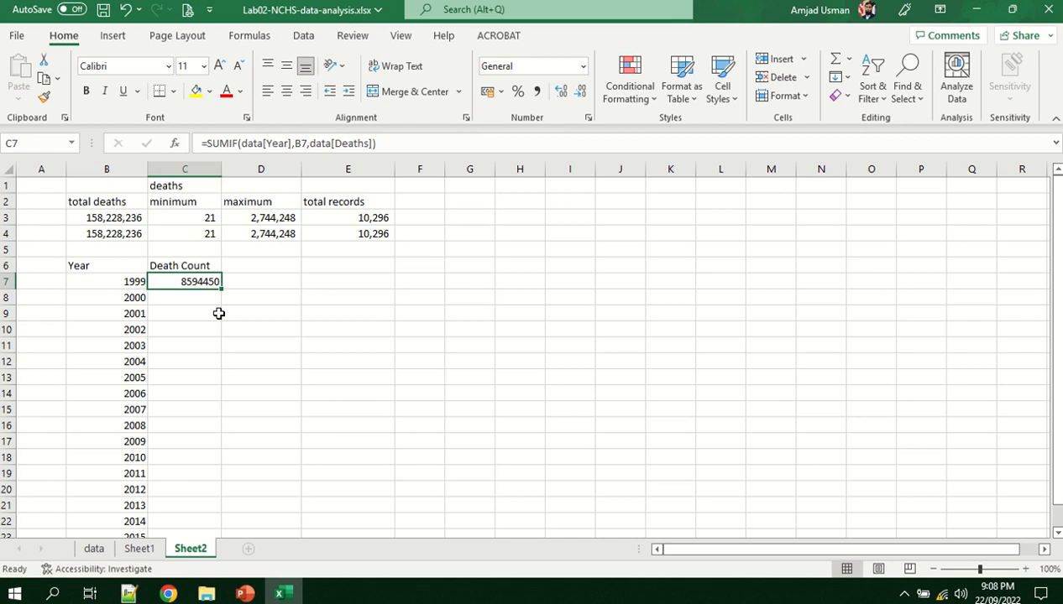
pyautogui.click(537, 90)
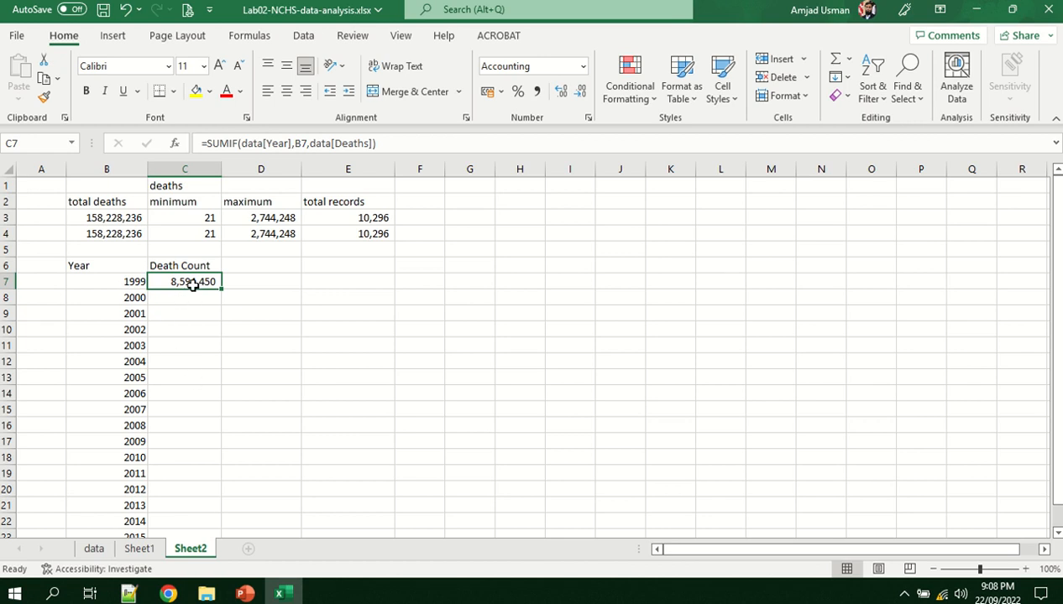
# Filter the table on the data sheet to show only the records for the year 1999
pyautogui.click(105, 553)
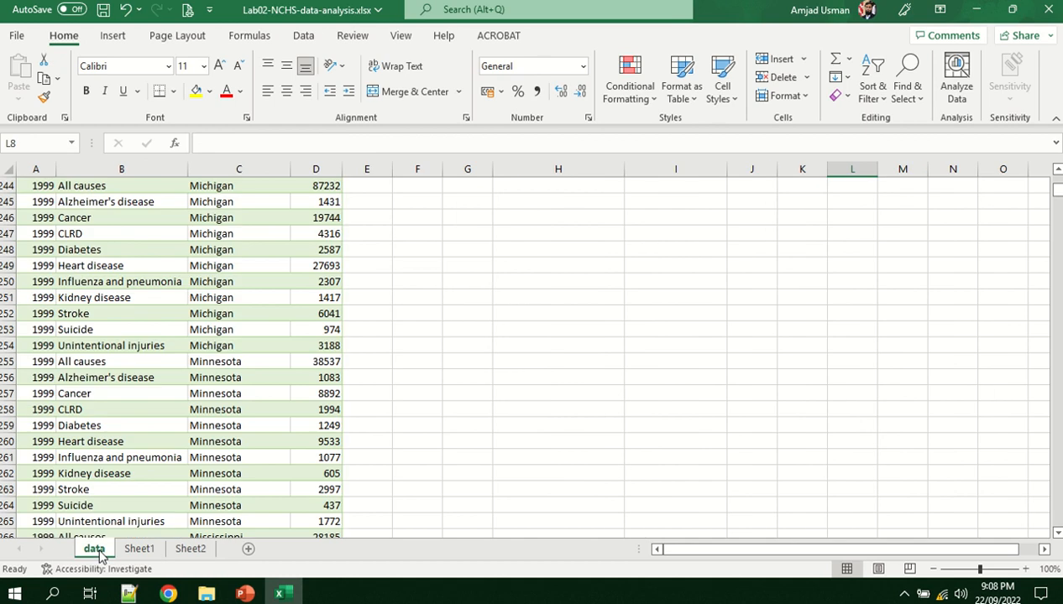
pyautogui.scroll(18, 94, 367)
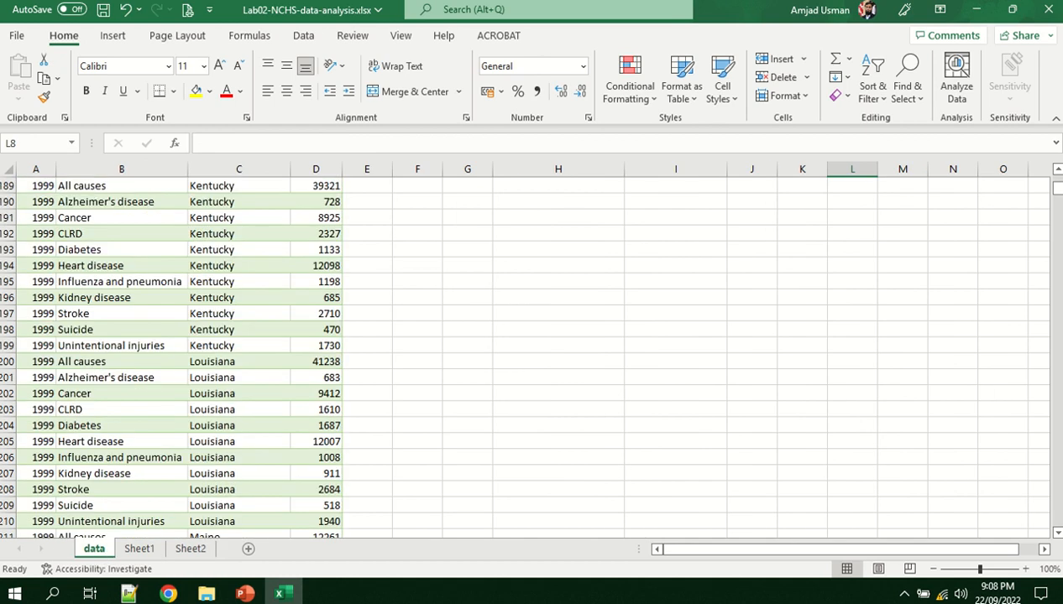
pyautogui.moveTo(1056, 190); pyautogui.dragTo(1056, 178)
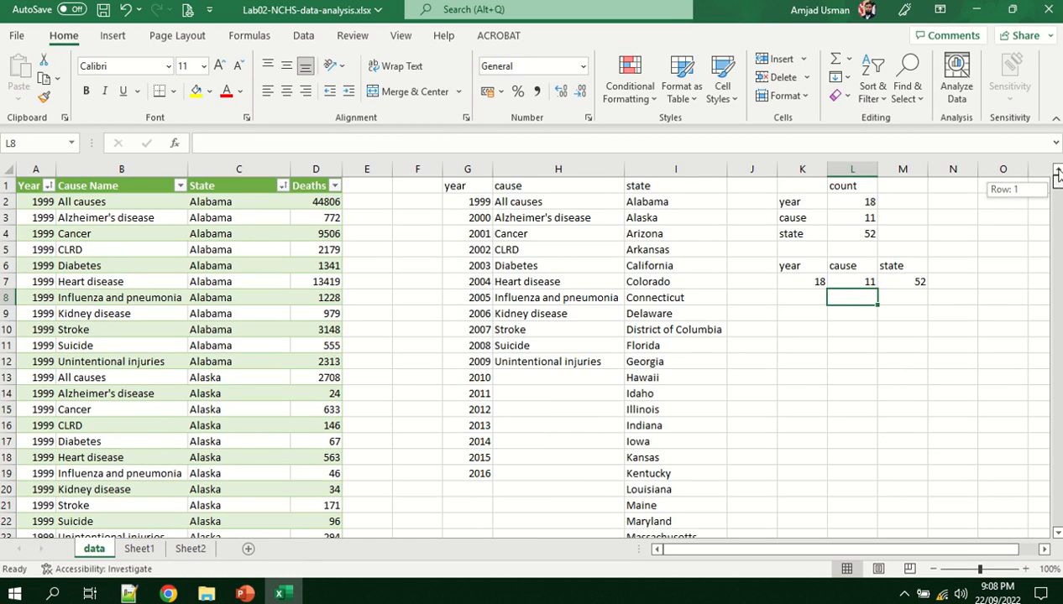
pyautogui.click(46, 183)
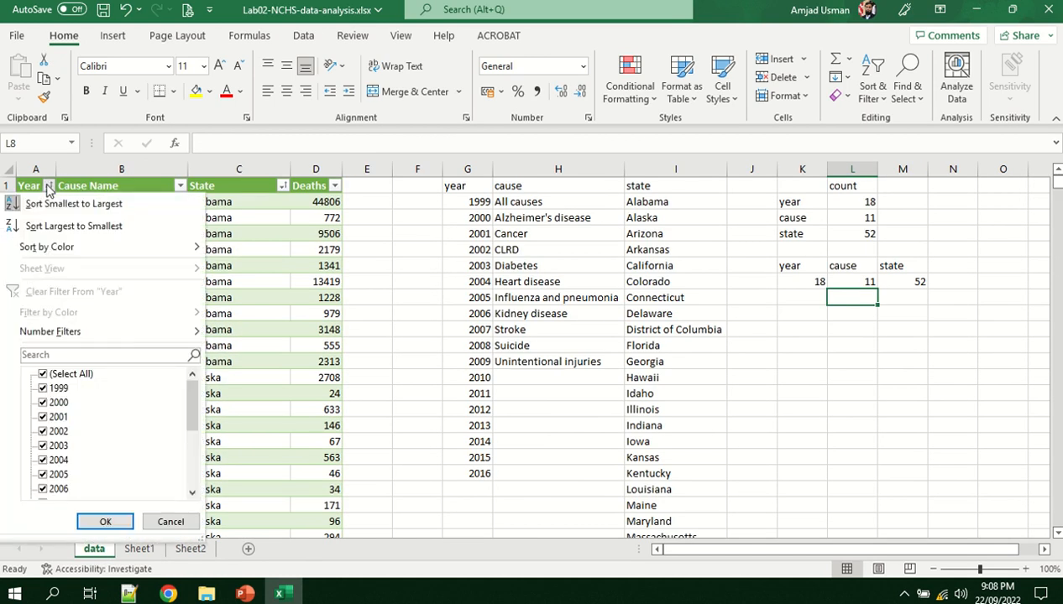
pyautogui.click(43, 373)
pyautogui.click(44, 390)
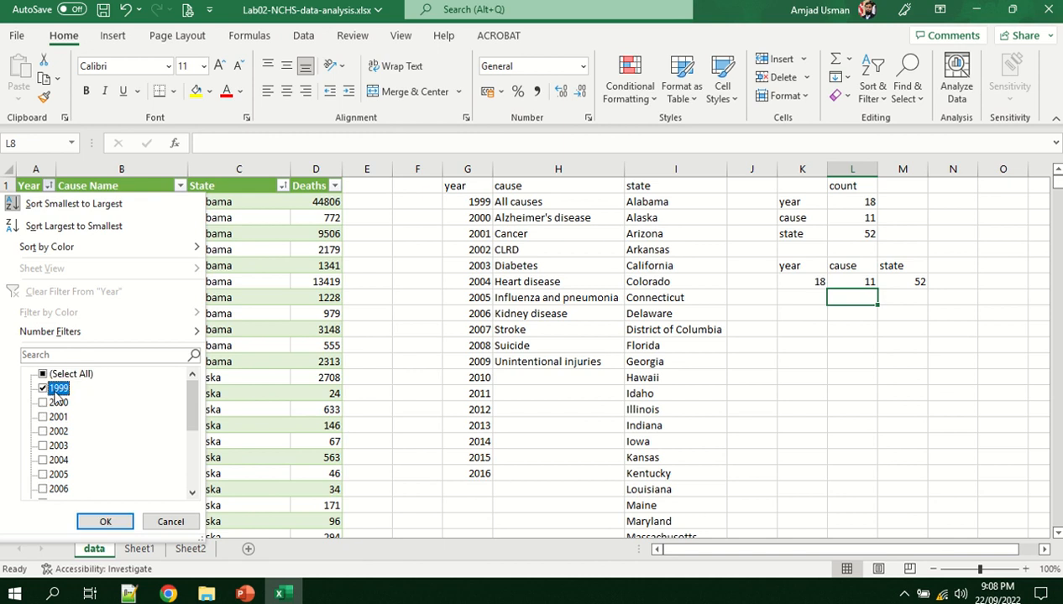
pyautogui.click(102, 523)
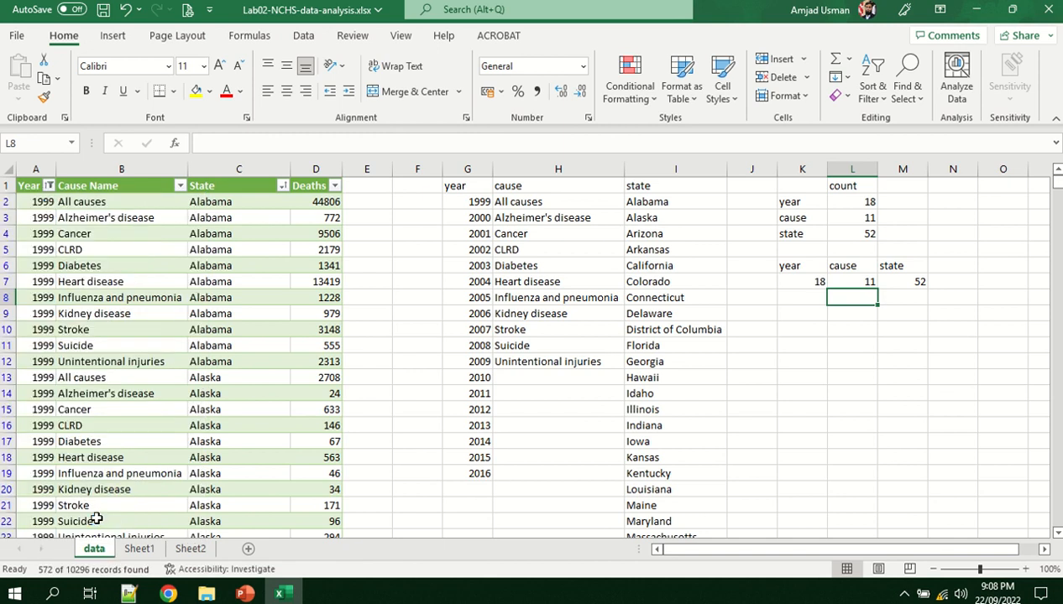
# Select the first empty cell below the last filtered 1999 record in the Deaths column, D10298
pyautogui.scroll(-15, 89, 461)
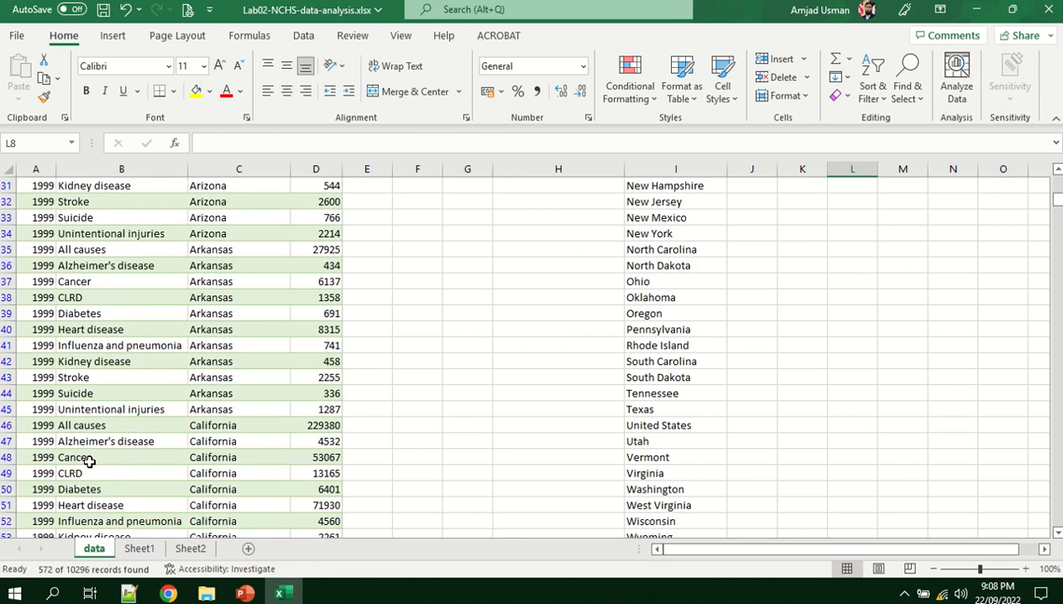
pyautogui.scroll(15, 89, 461)
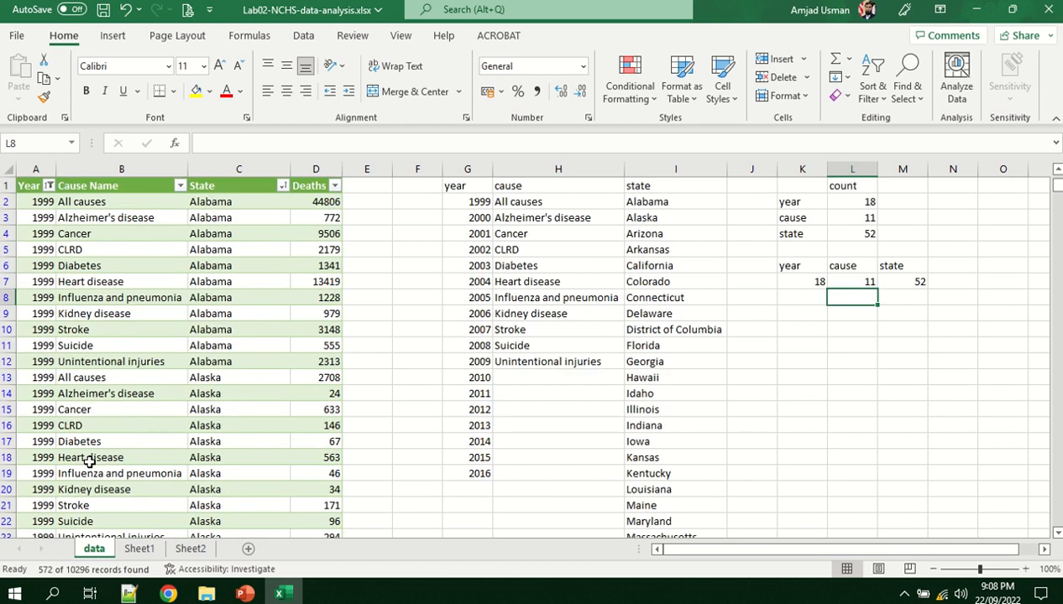
pyautogui.click(309, 267)
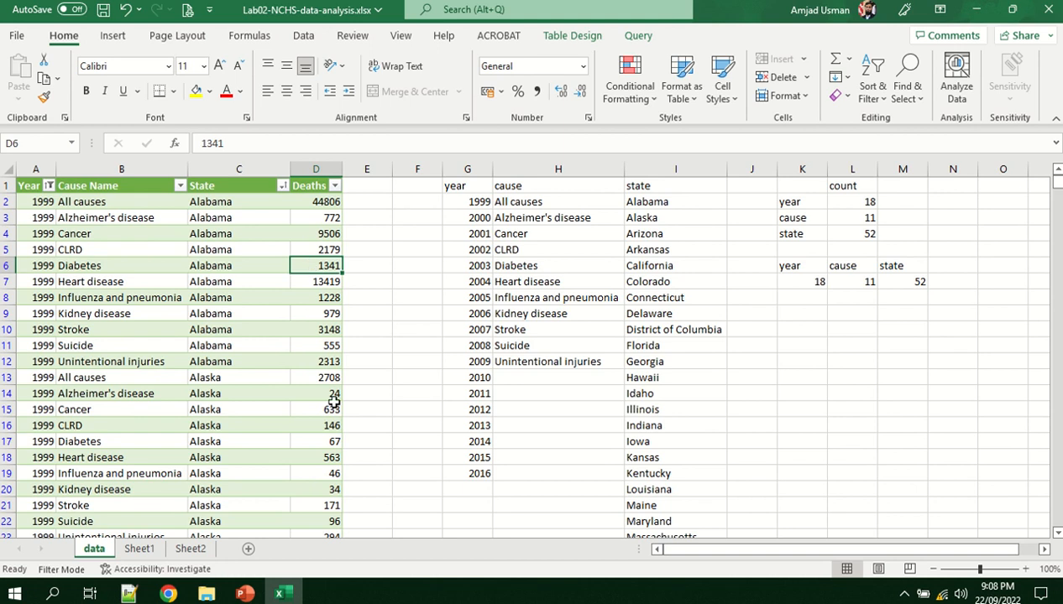
pyautogui.scroll(-8, 309, 480)
pyautogui.scroll(-20, 309, 481)
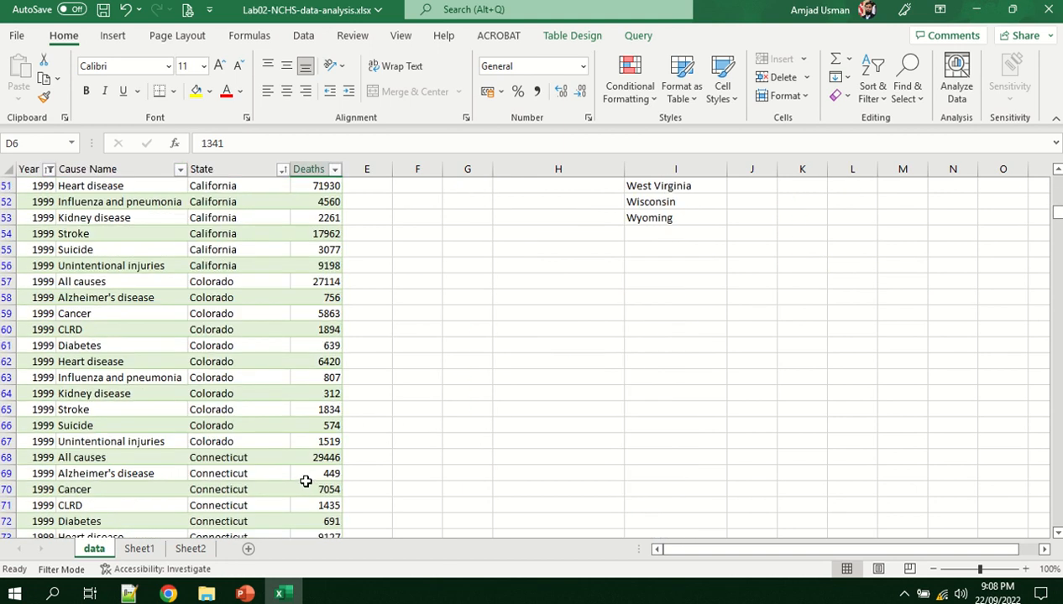
pyautogui.scroll(5, 304, 481)
pyautogui.scroll(-12, 304, 481)
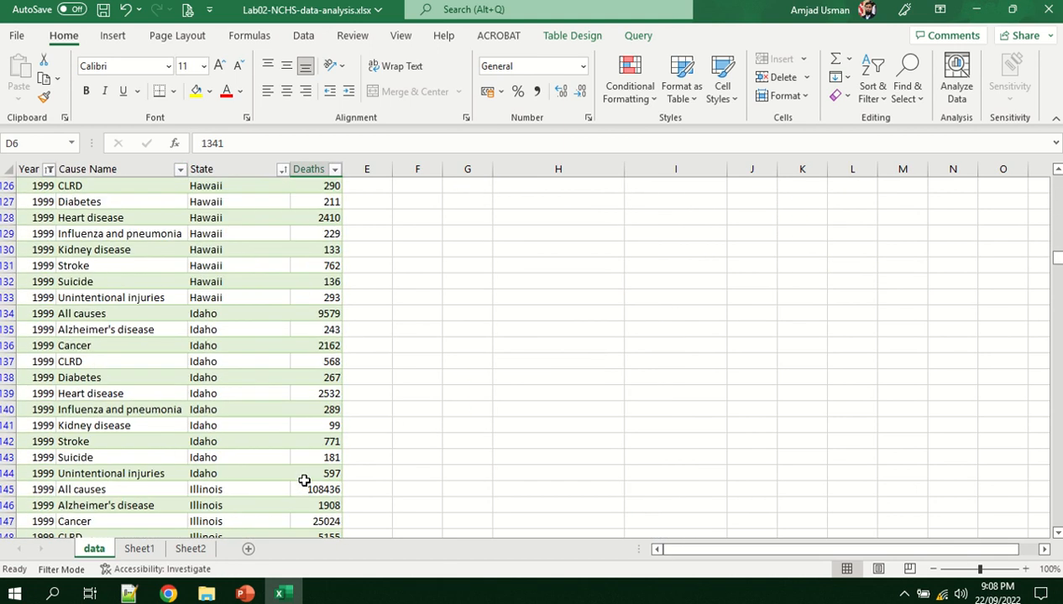
pyautogui.scroll(8, 304, 480)
pyautogui.scroll(-20, 304, 480)
pyautogui.scroll(-20, 304, 481)
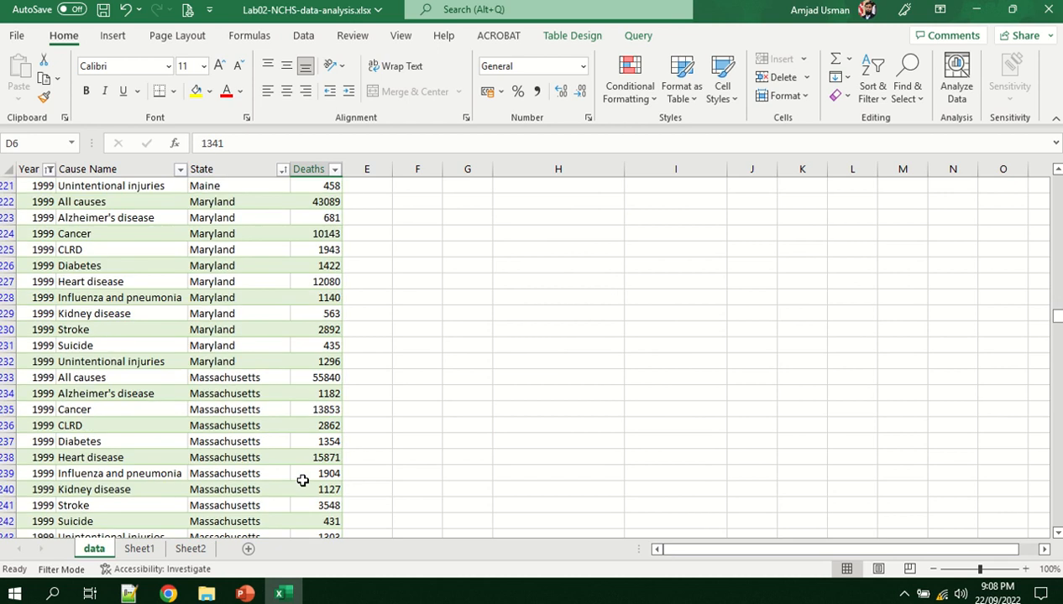
pyautogui.scroll(-20, 329, 457)
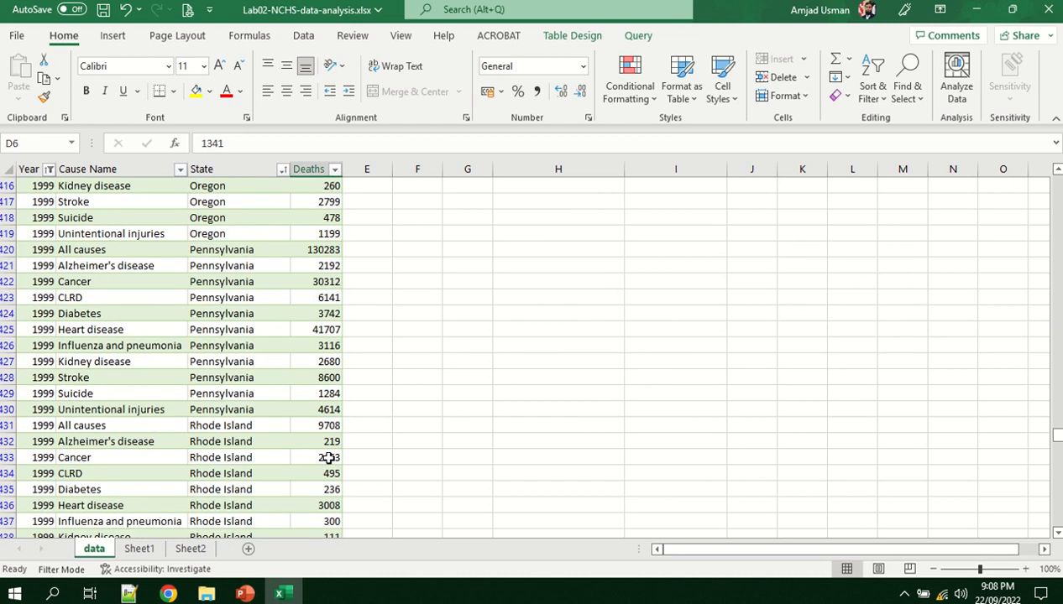
pyautogui.scroll(10, 327, 455)
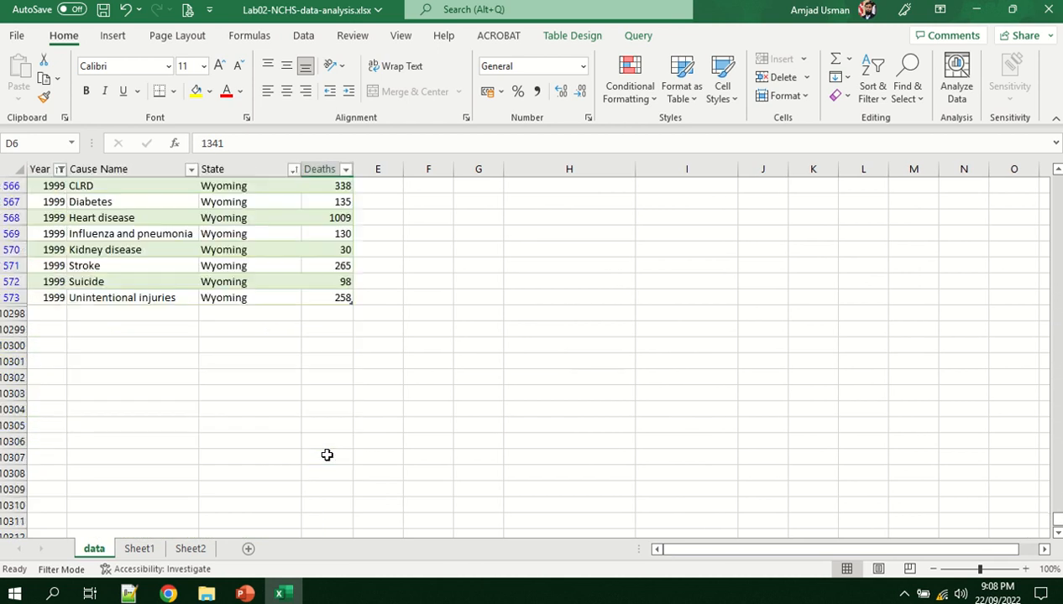
pyautogui.click(328, 394)
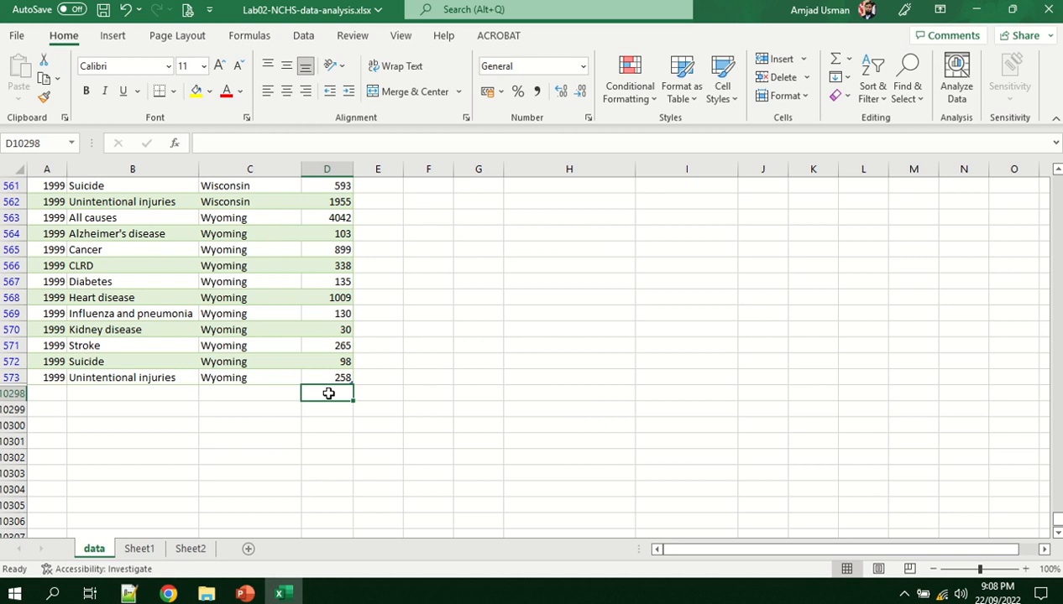
pyautogui.write('=s')
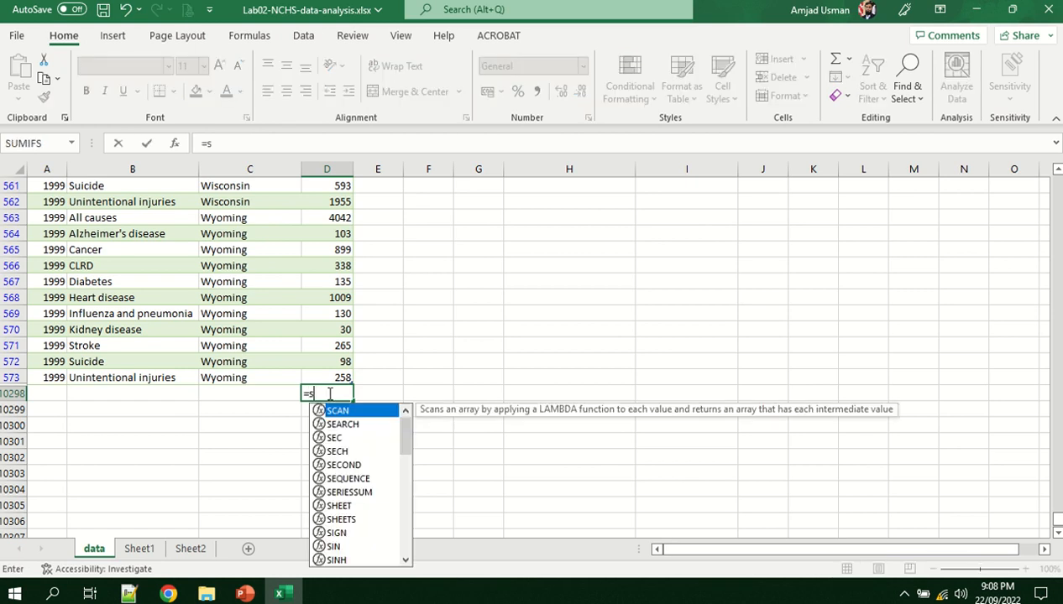
pyautogui.write('um')
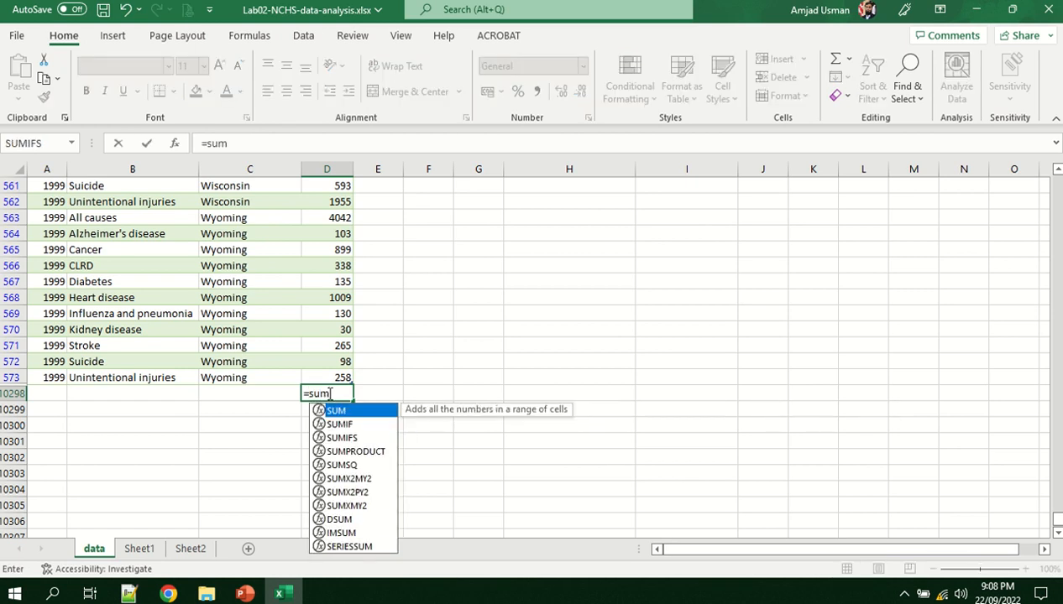
pyautogui.press('Tab')
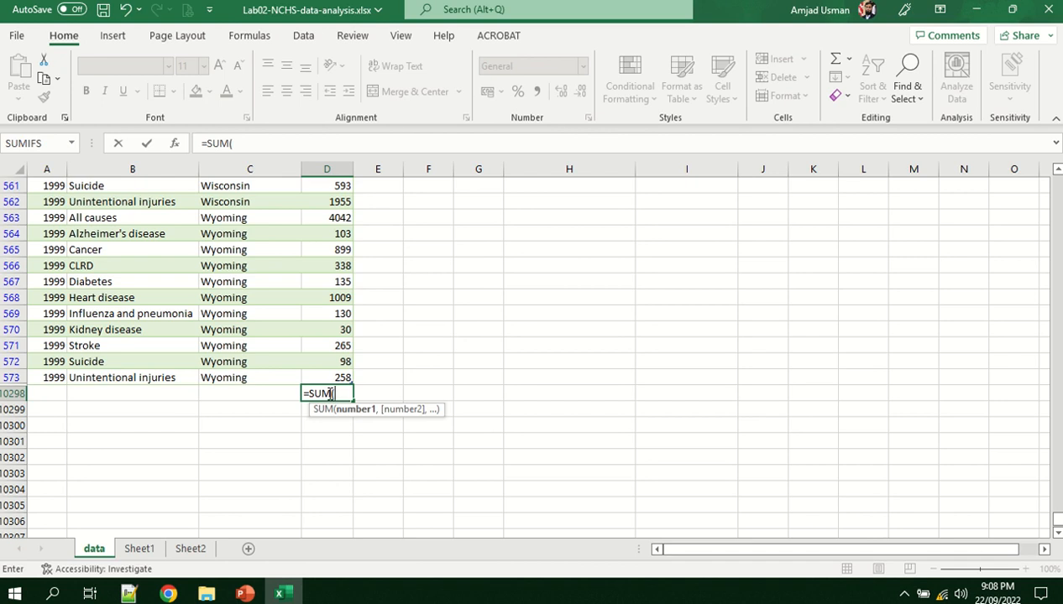
pyautogui.press('BackSpace')
pyautogui.press('BackSpace')
pyautogui.press('BackSpace')
pyautogui.press('BackSpace')
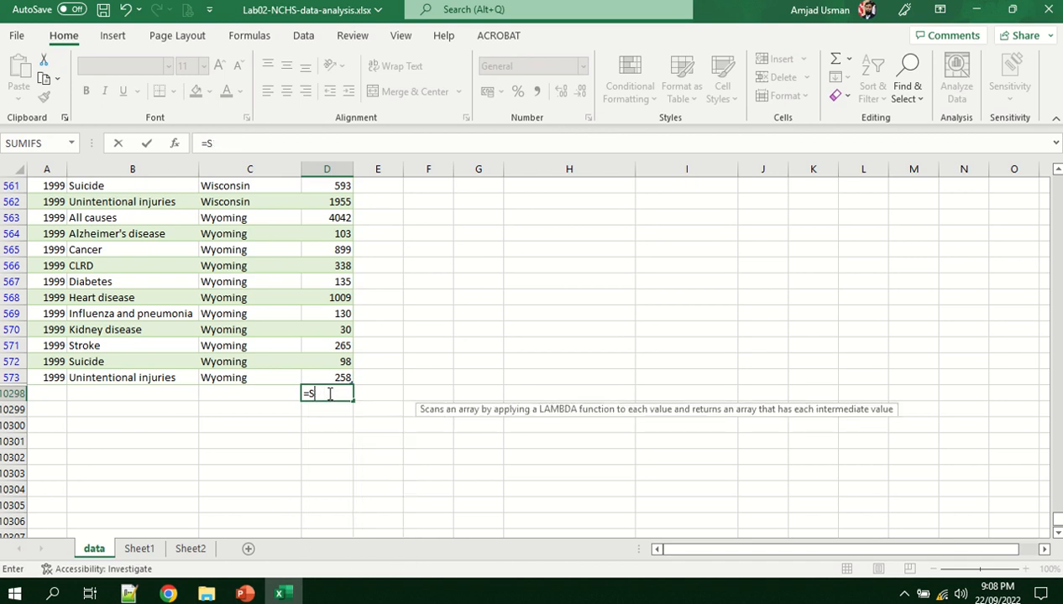
pyautogui.write('to')
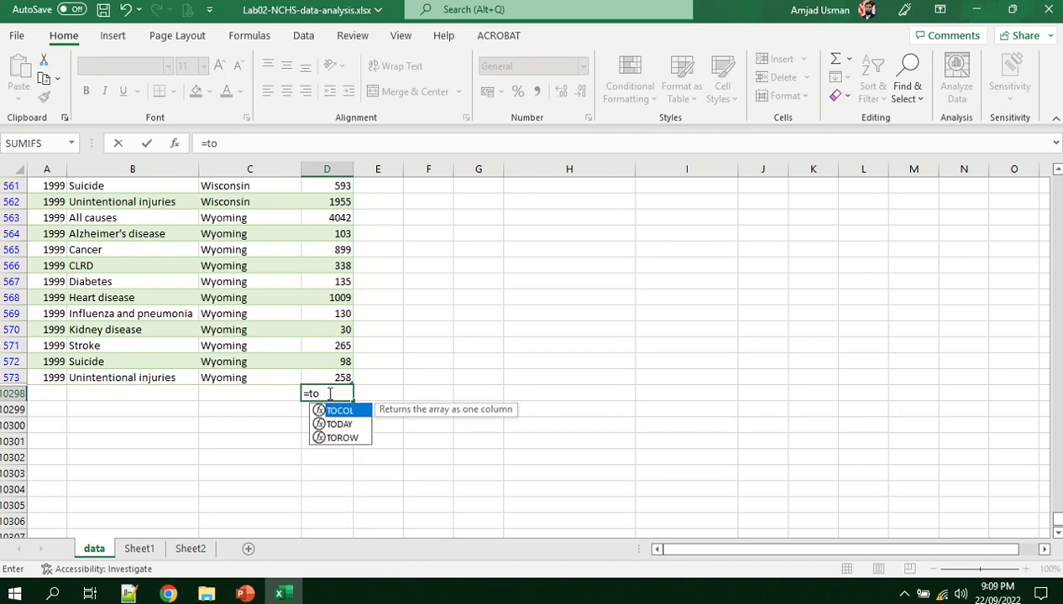
pyautogui.press('BackSpace')
pyautogui.press('BackSpace')
# Try a SUBTOTAL formula with function 9 - SUM in D10298, and erase the entry back to =S
pyautogui.write('su')
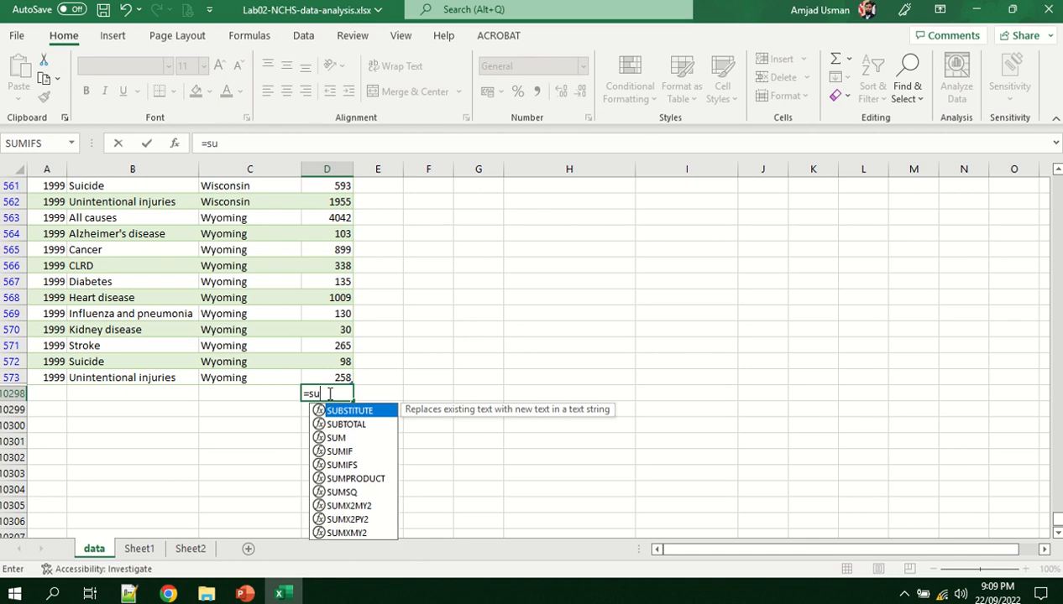
pyautogui.press('Down')
pyautogui.press('Tab')
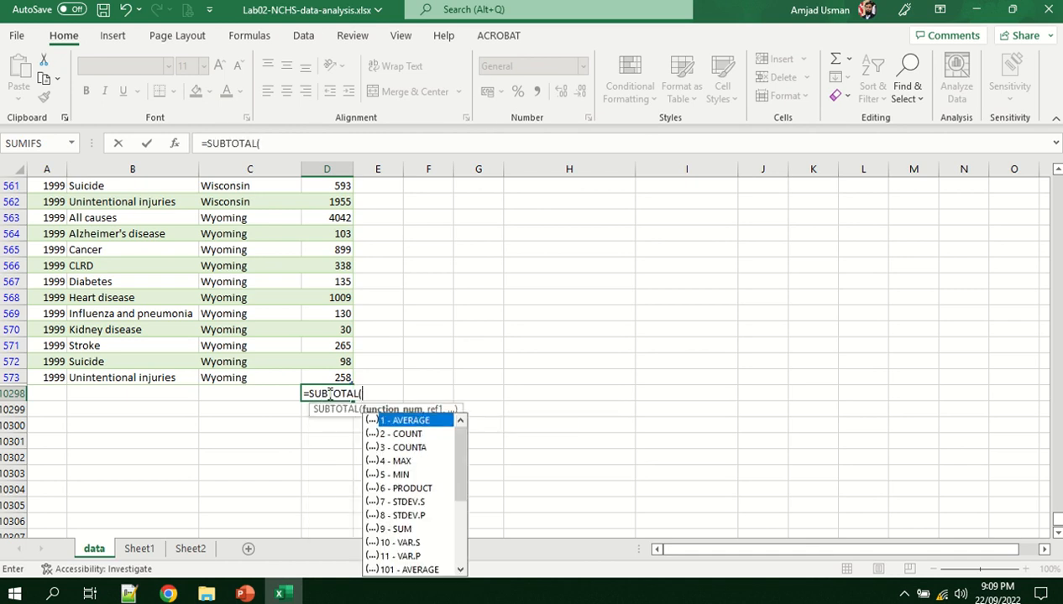
pyautogui.press('Down')
pyautogui.press('Down')
pyautogui.press('Down')
pyautogui.press('Down')
pyautogui.press('Down')
pyautogui.press('Down')
pyautogui.press('Down')
pyautogui.press('Down')
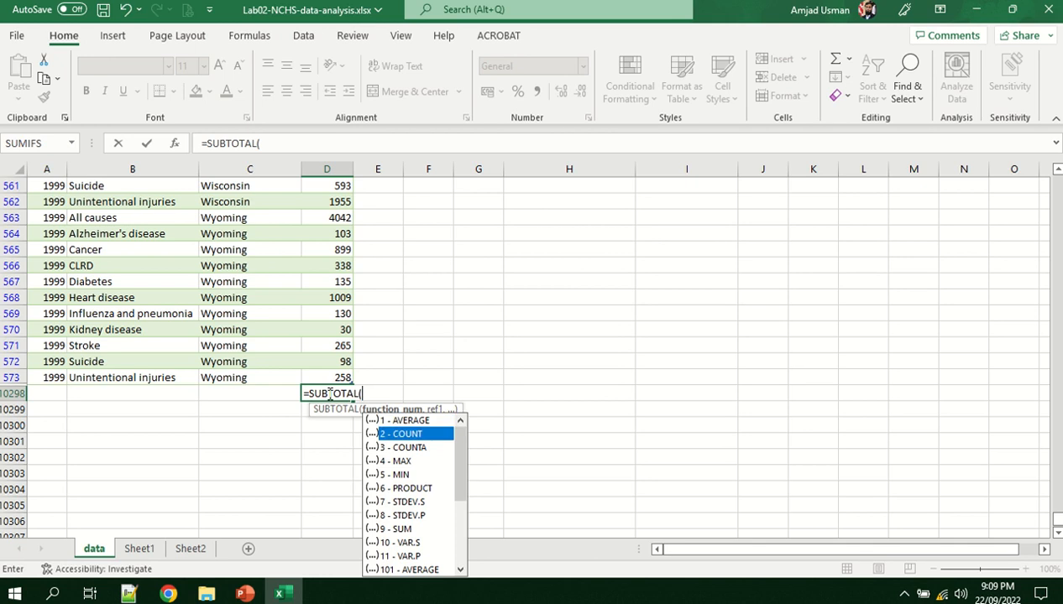
pyautogui.press('Tab')
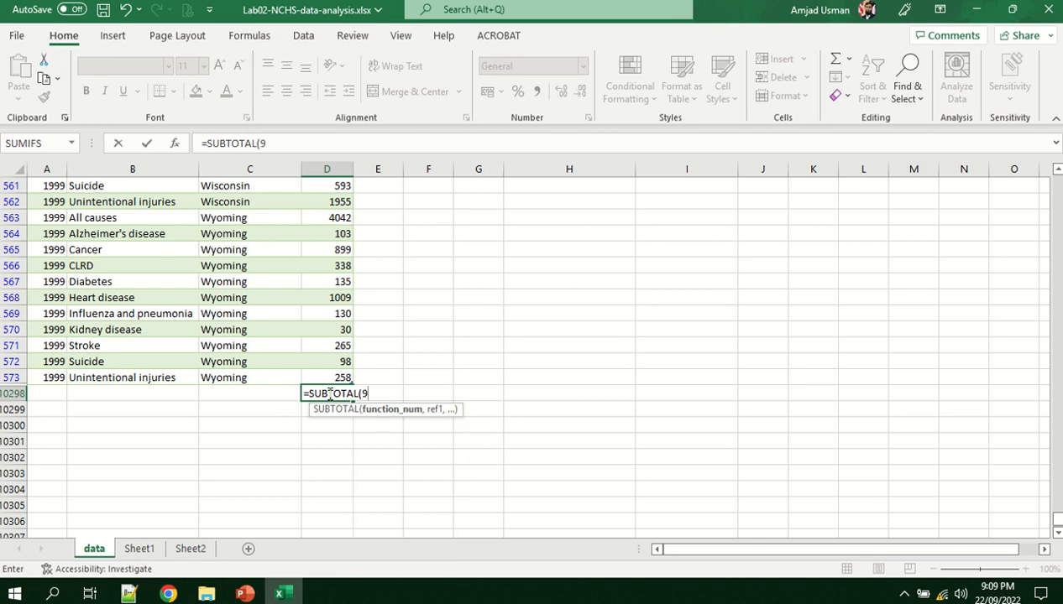
pyautogui.press('BackSpace')
pyautogui.press('BackSpace')
pyautogui.press('BackSpace')
pyautogui.press('BackSpace')
pyautogui.press('BackSpace')
pyautogui.press('BackSpace')
pyautogui.press('BackSpace')
pyautogui.press('BackSpace')
pyautogui.press('BackSpace')
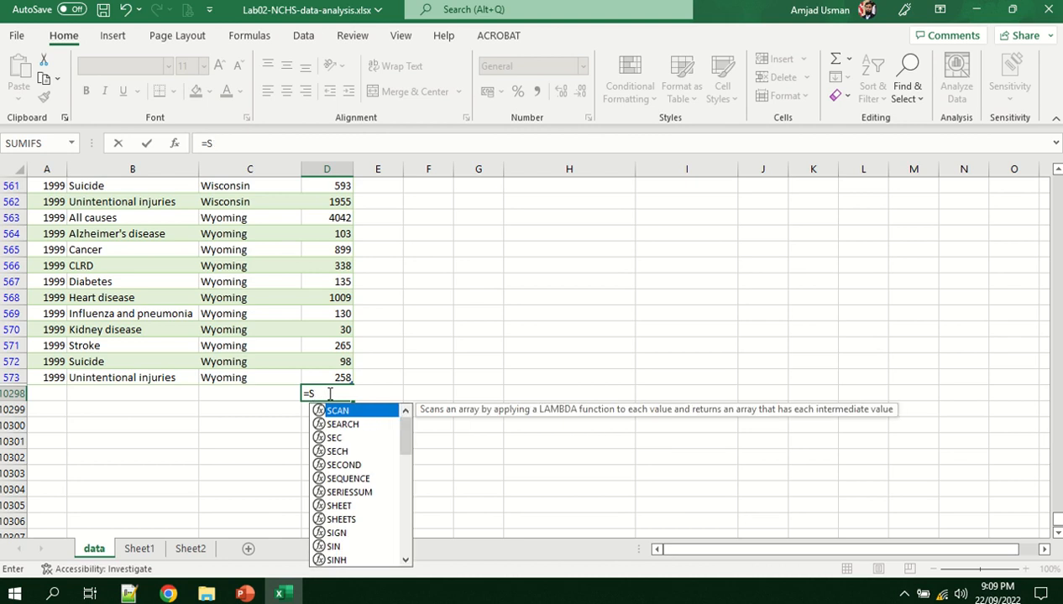
# Clear the unfinished formula entry from D10298 and leave the cell empty
pyautogui.press('BackSpace')
pyautogui.press('BackSpace')
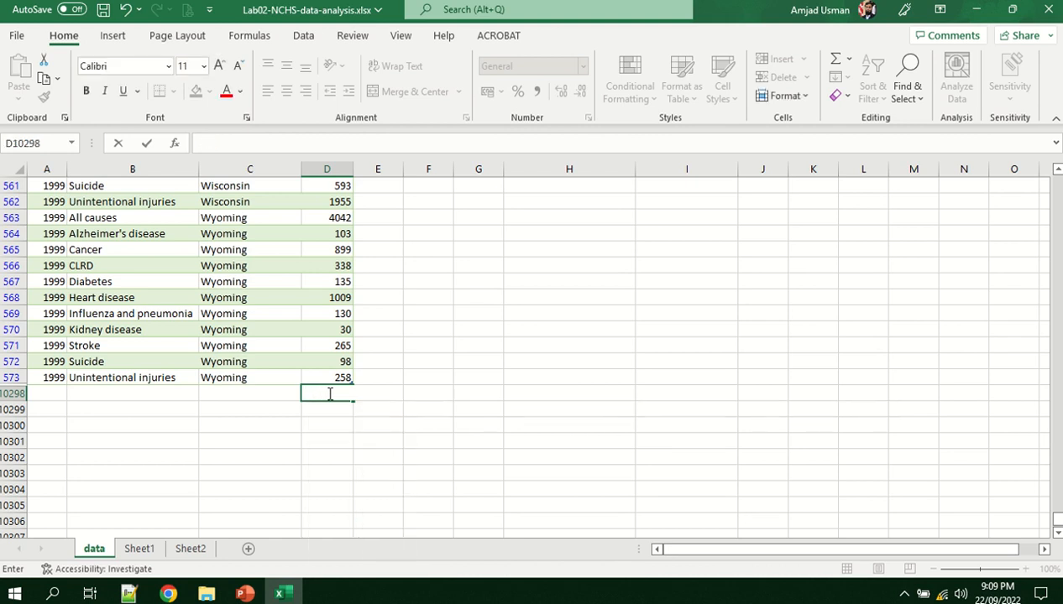
pyautogui.press('Return')
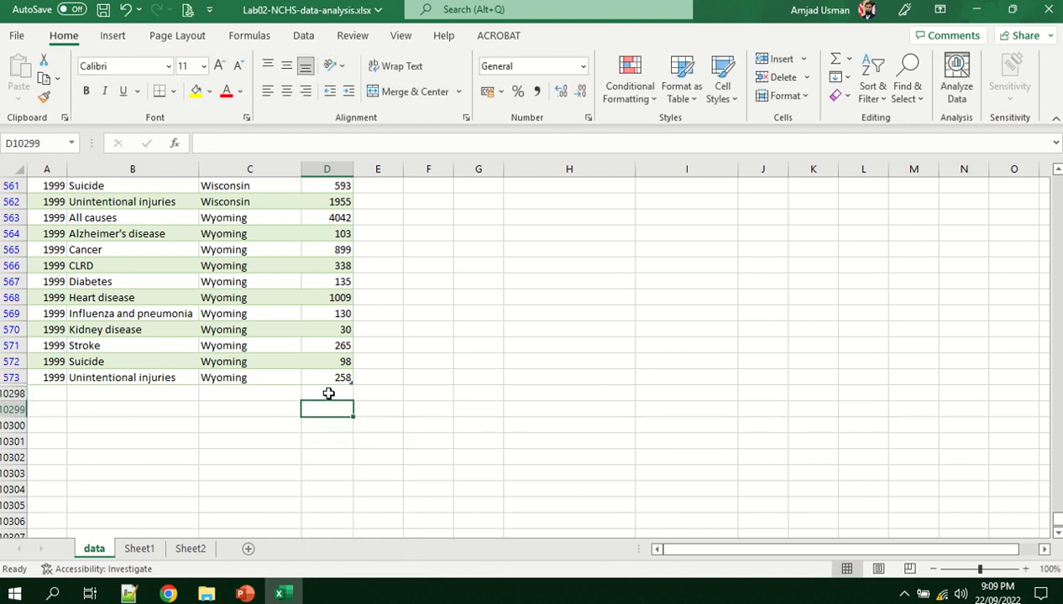
# Add a total row to the filtered table on the data sheet
pyautogui.click(313, 271)
pyautogui.click(585, 38)
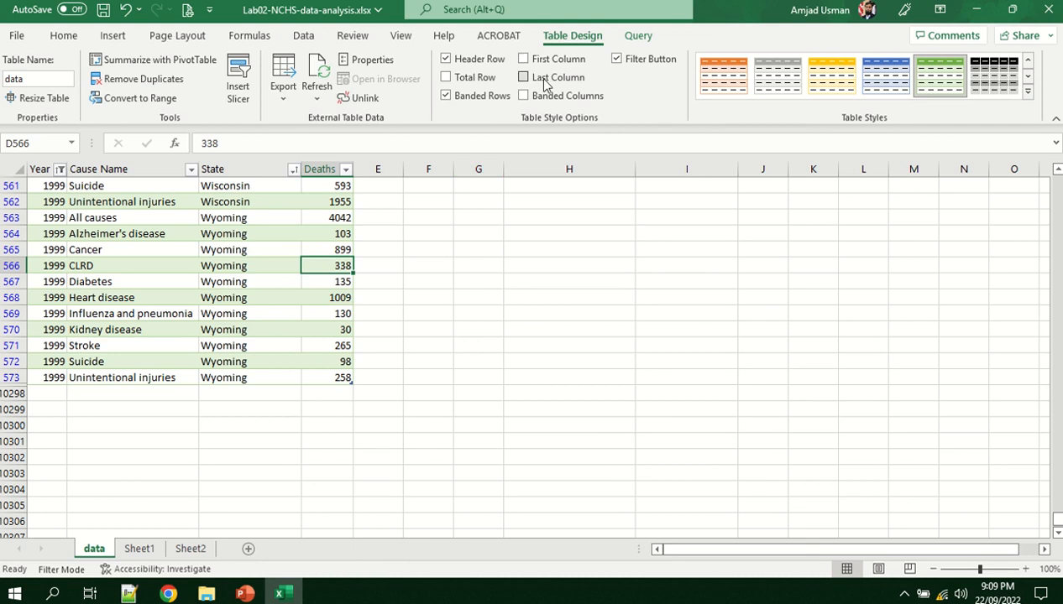
pyautogui.click(445, 78)
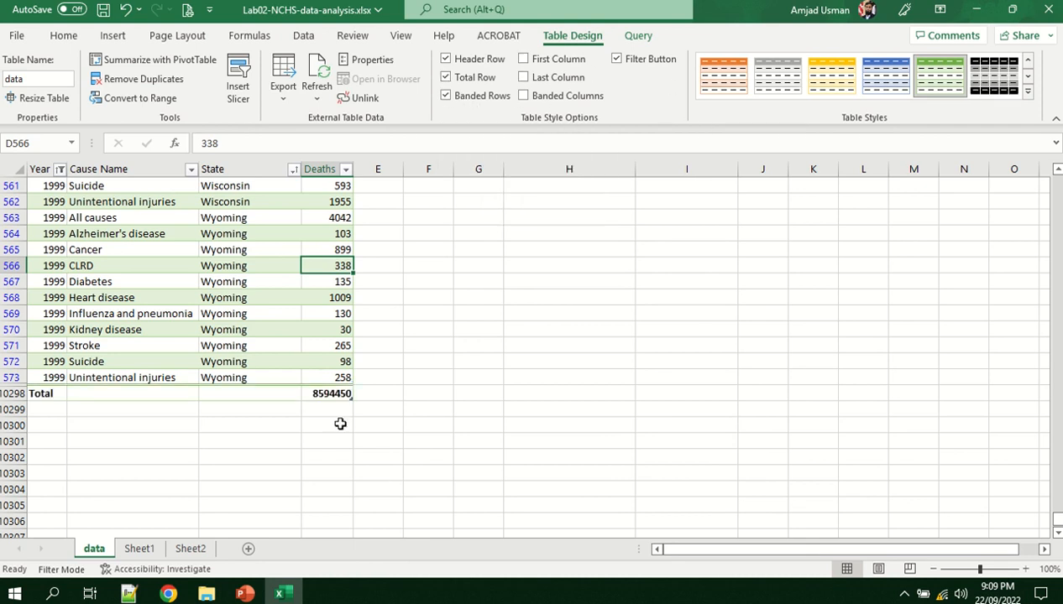
# Format the Deaths total in D10298 with comma separators
pyautogui.click(329, 394)
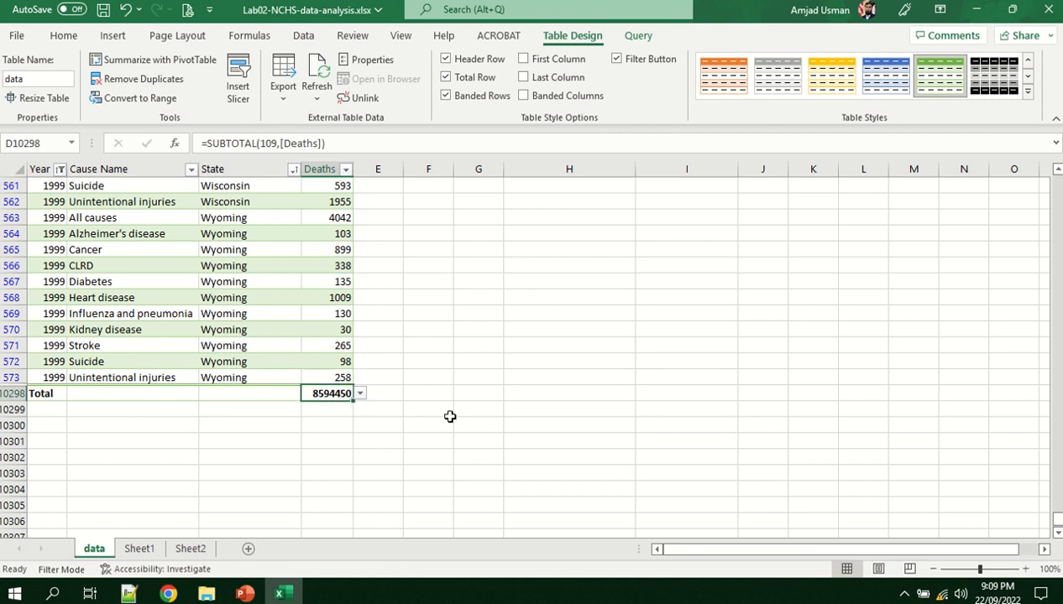
pyautogui.click(64, 36)
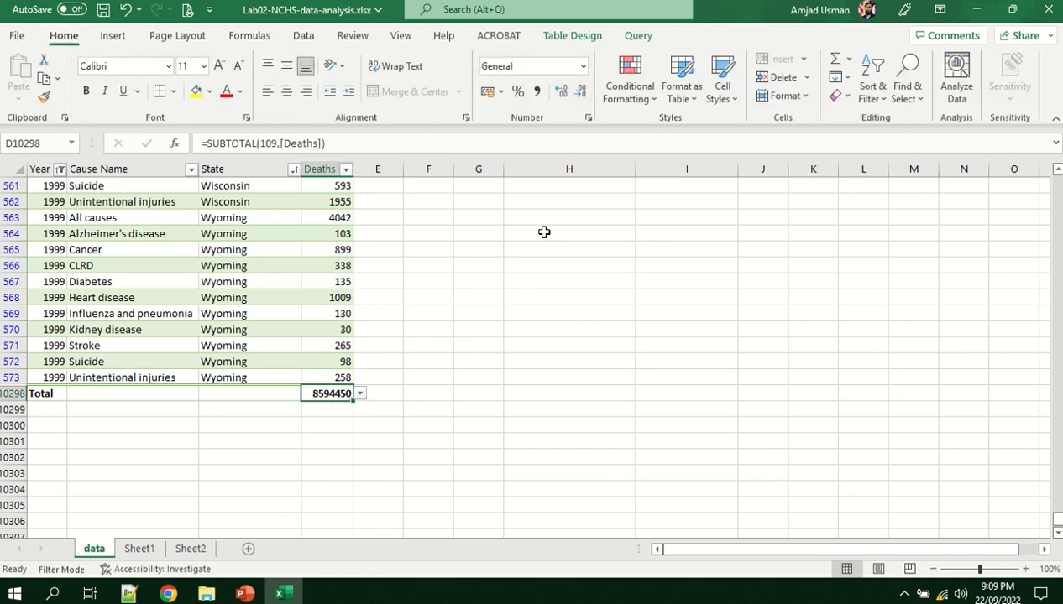
pyautogui.click(536, 91)
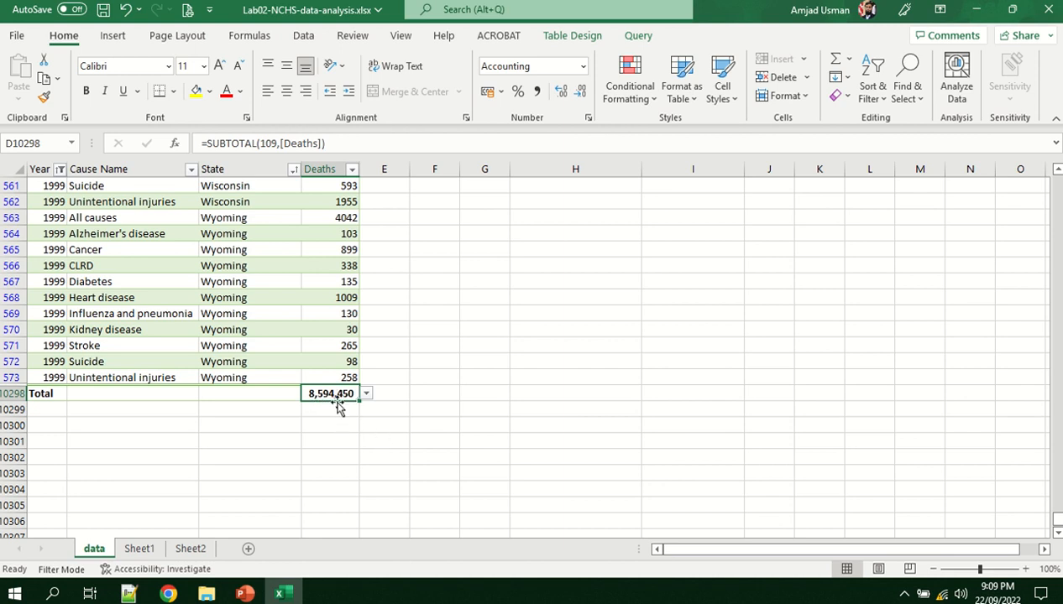
# On Sheet2, fill the SUMIF formula from C7 down to C24 so every year through 2016 has a death count
pyautogui.click(190, 550)
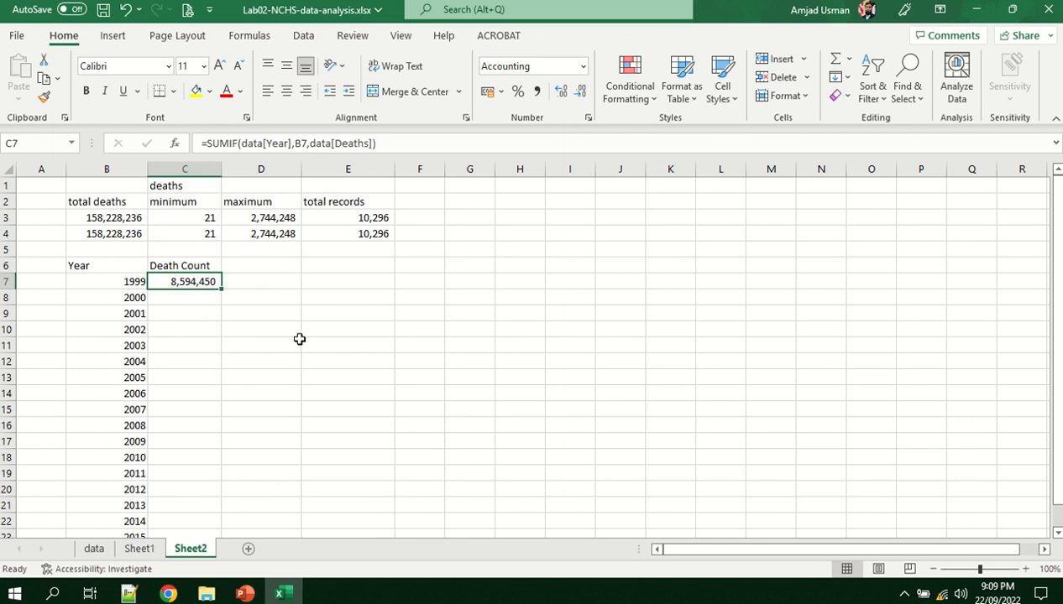
pyautogui.moveTo(220, 289); pyautogui.dragTo(220, 305)
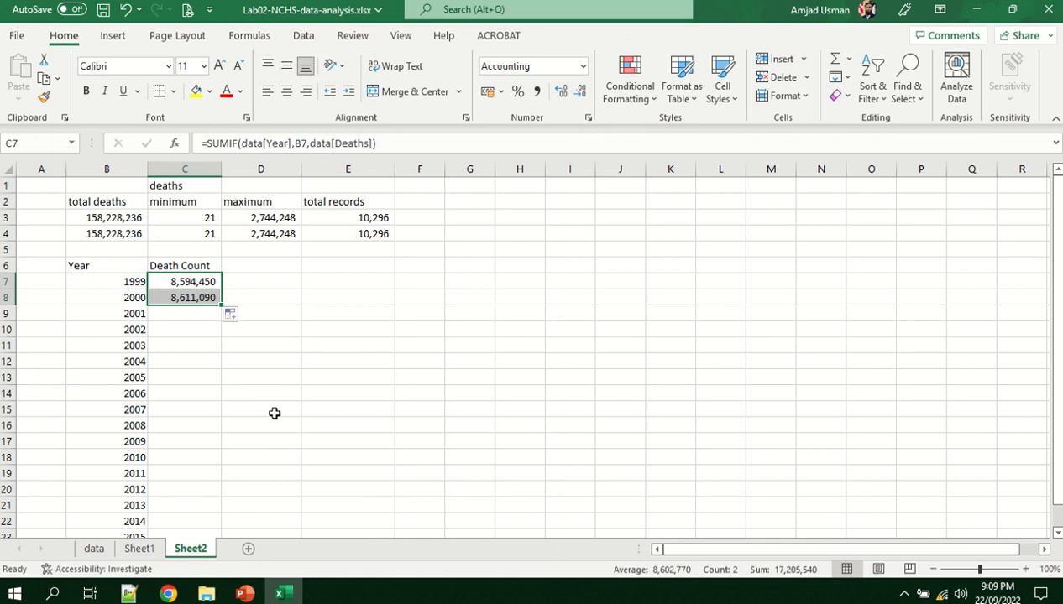
pyautogui.click(275, 413)
pyautogui.click(195, 297)
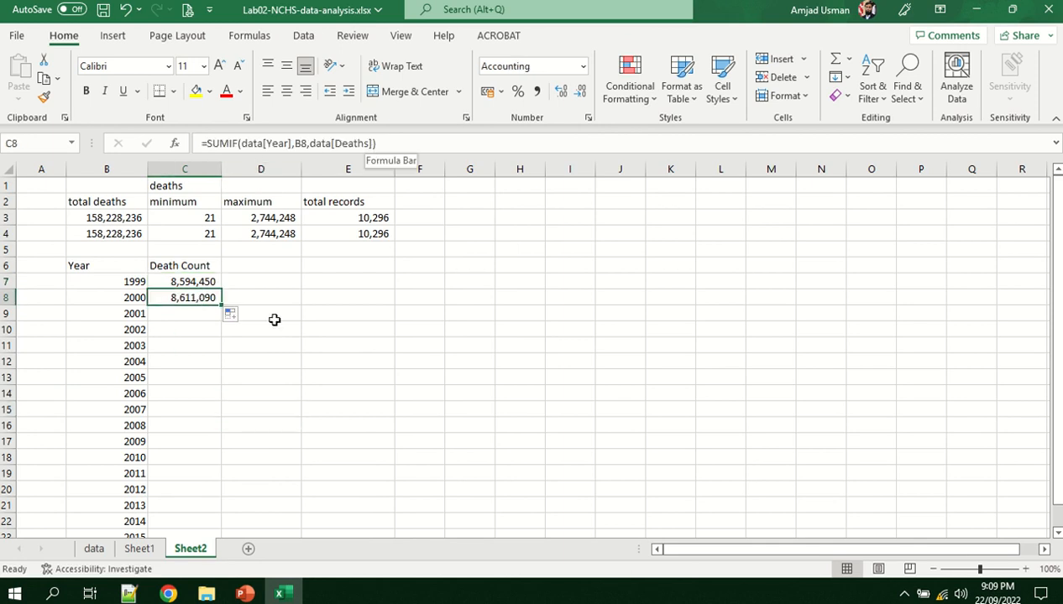
pyautogui.doubleClick(221, 305)
pyautogui.scroll(-3, 325, 413)
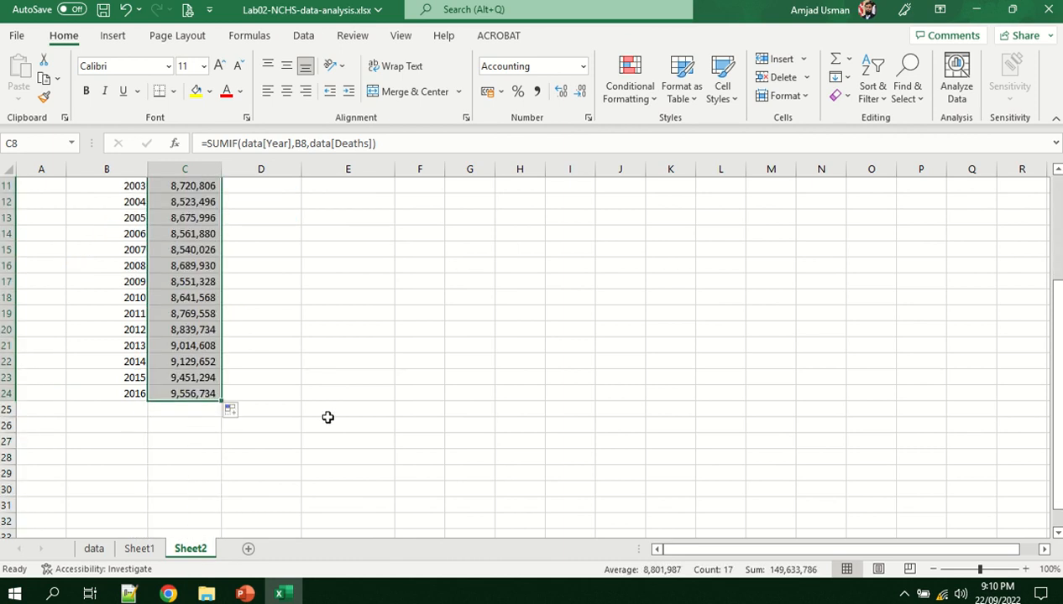
pyautogui.click(358, 424)
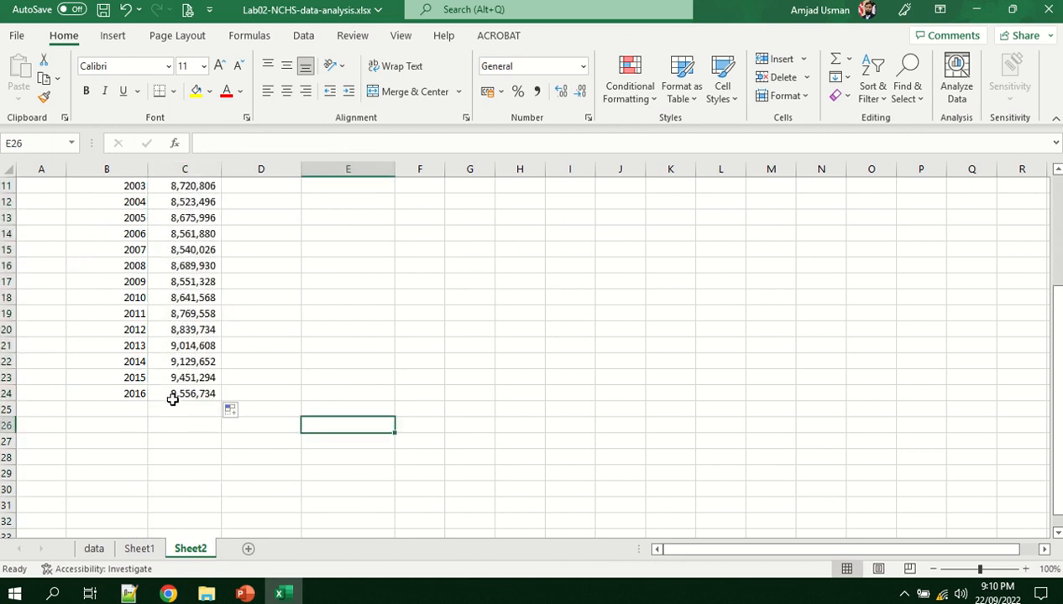
# Enter the headings Cause in D6 and Death Count in E6
pyautogui.scroll(2, 313, 406)
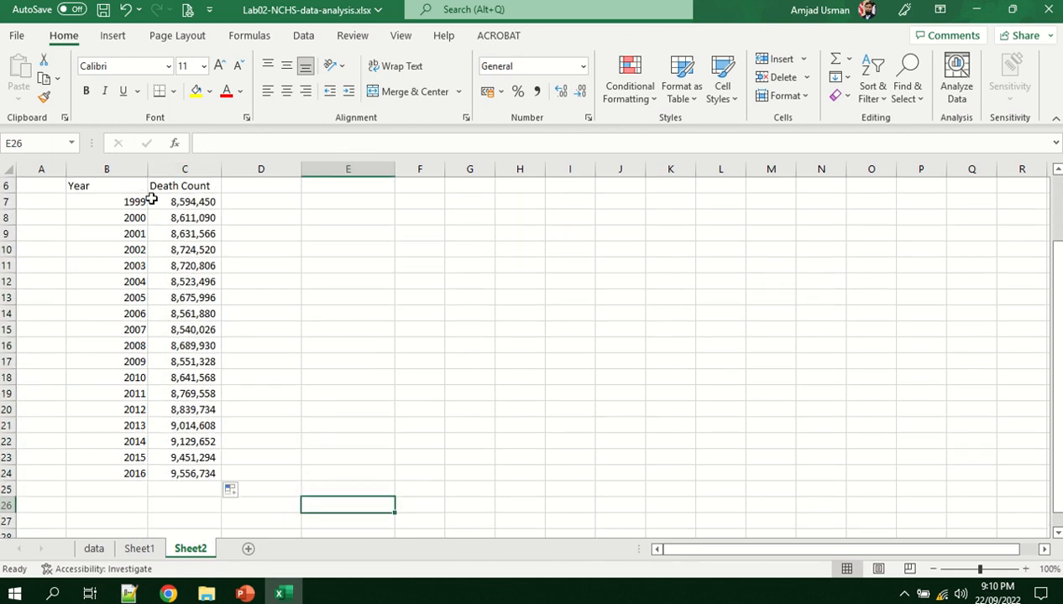
pyautogui.scroll(2, 296, 351)
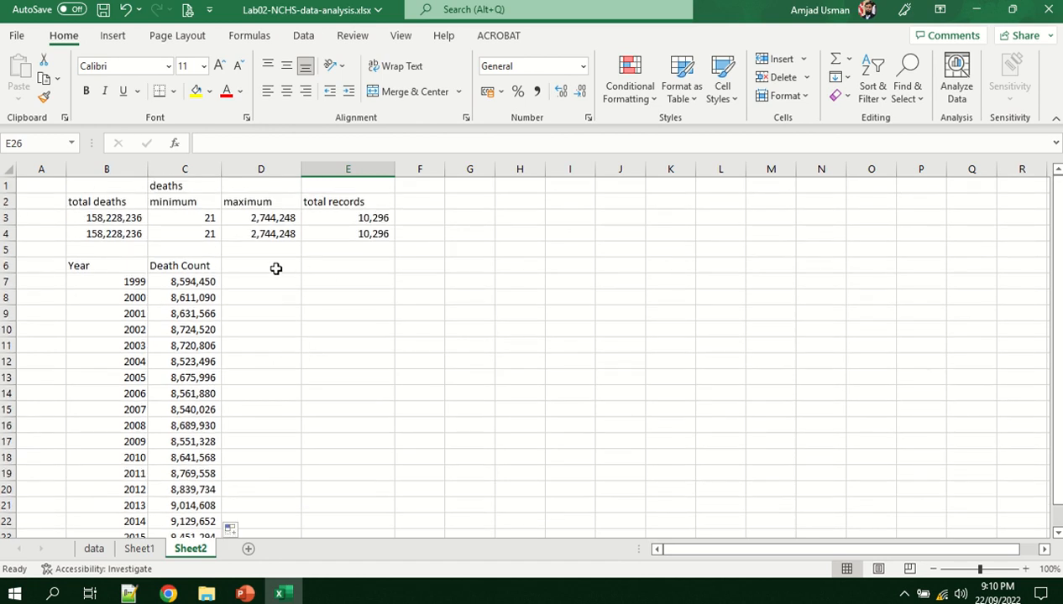
pyautogui.click(275, 267)
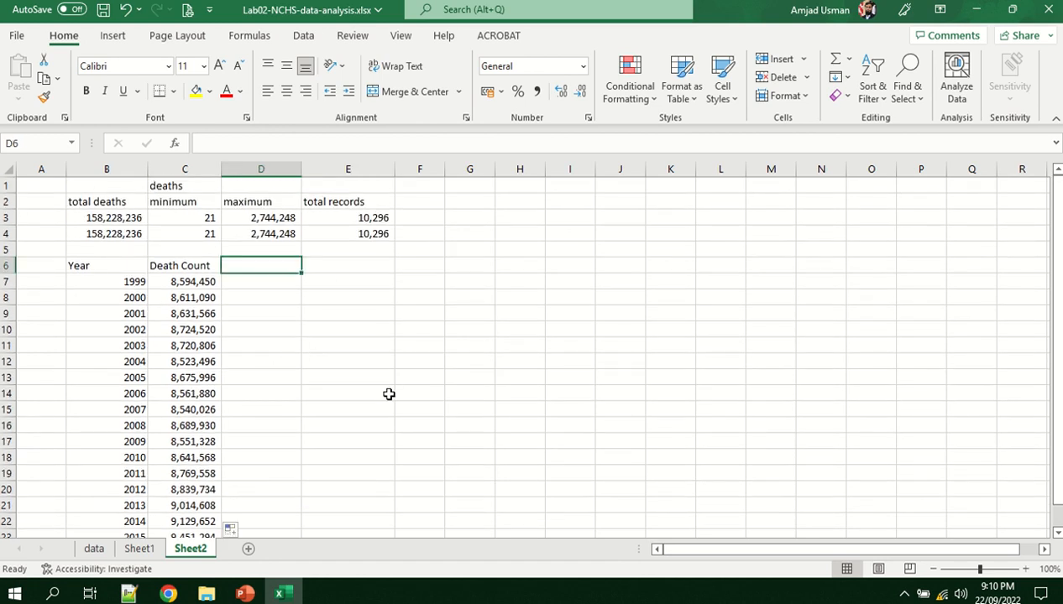
pyautogui.write('Cau')
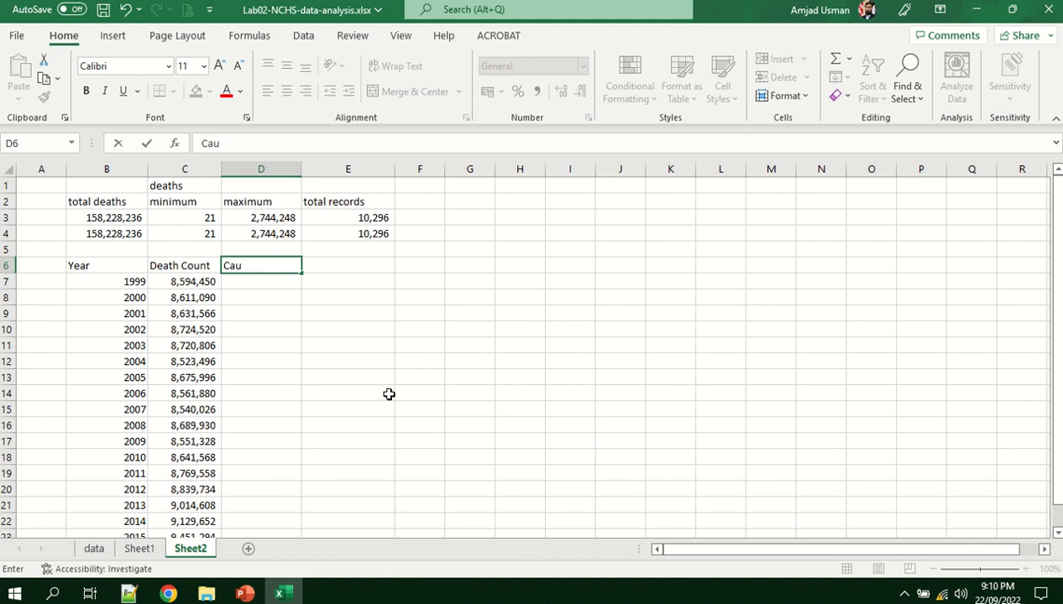
pyautogui.write('se')
pyautogui.press('Tab')
pyautogui.write('Deaths')
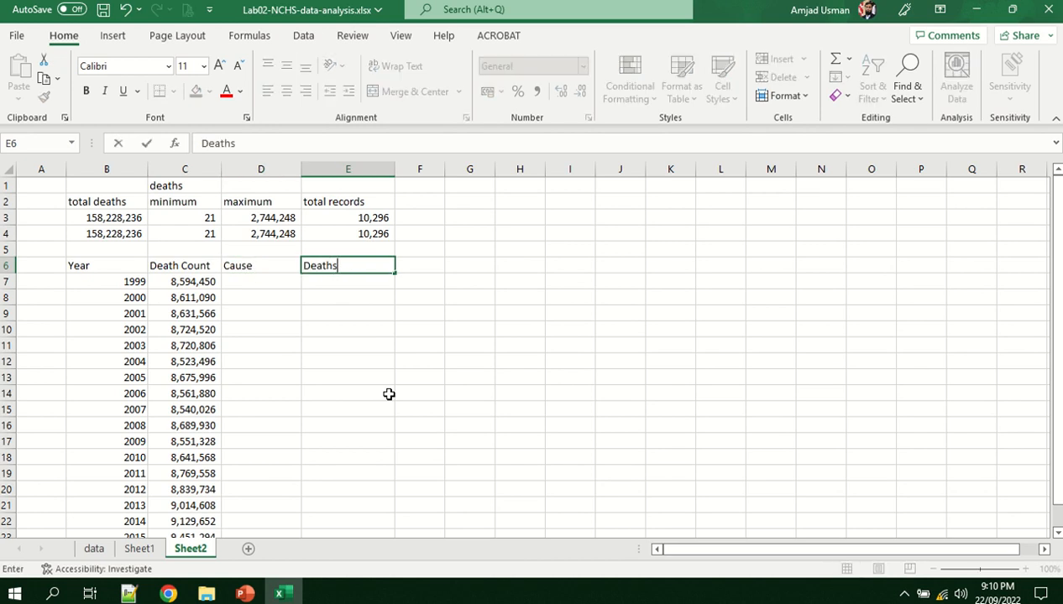
pyautogui.press('BackSpace')
pyautogui.write(' Count')
pyautogui.press('Tab')
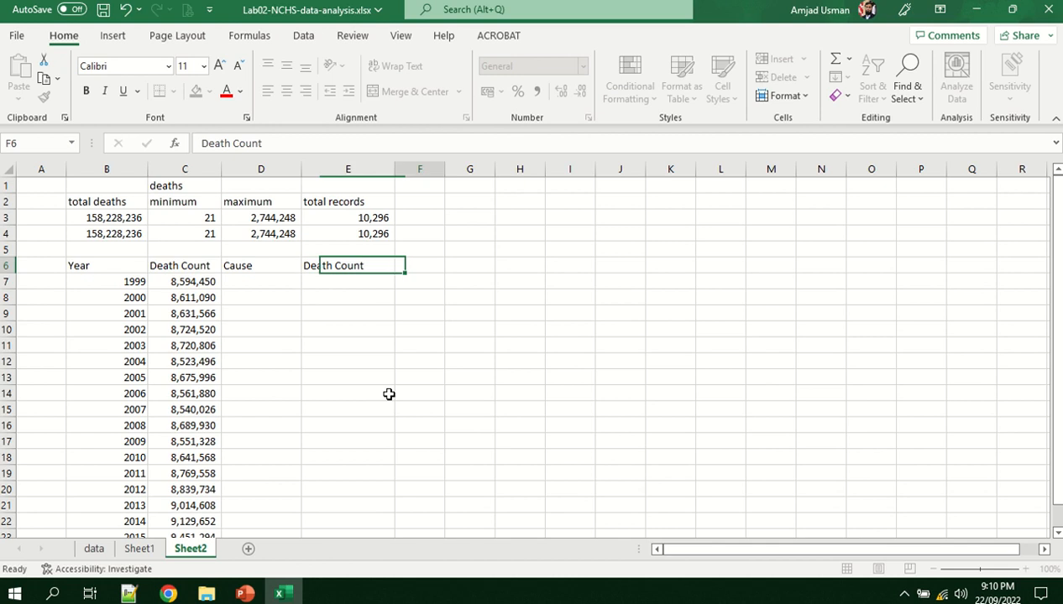
# Enter the headings State in F6 and Death Count in G6
pyautogui.write('State')
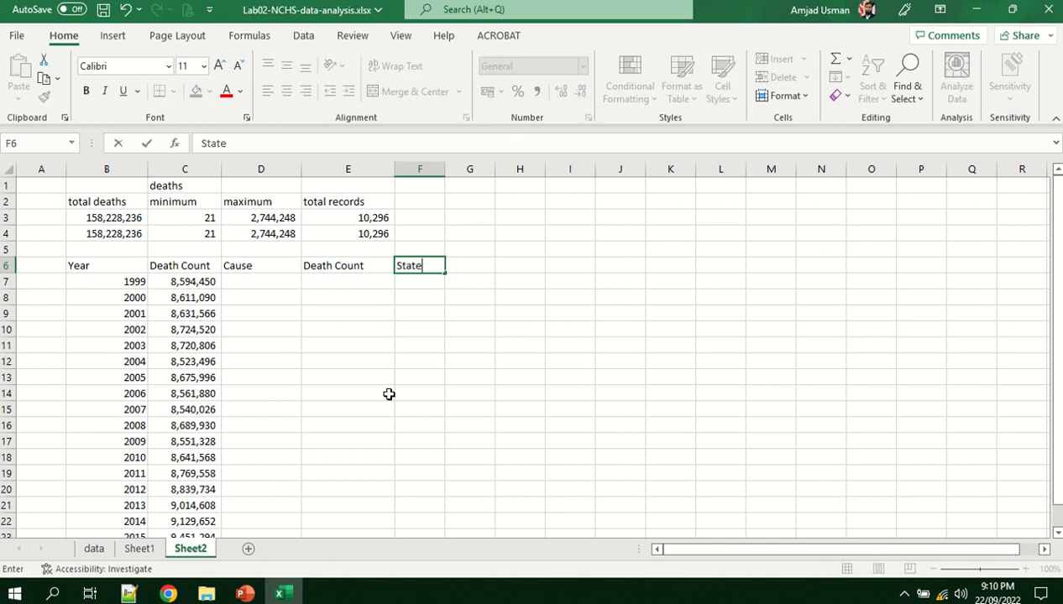
pyautogui.press('Tab')
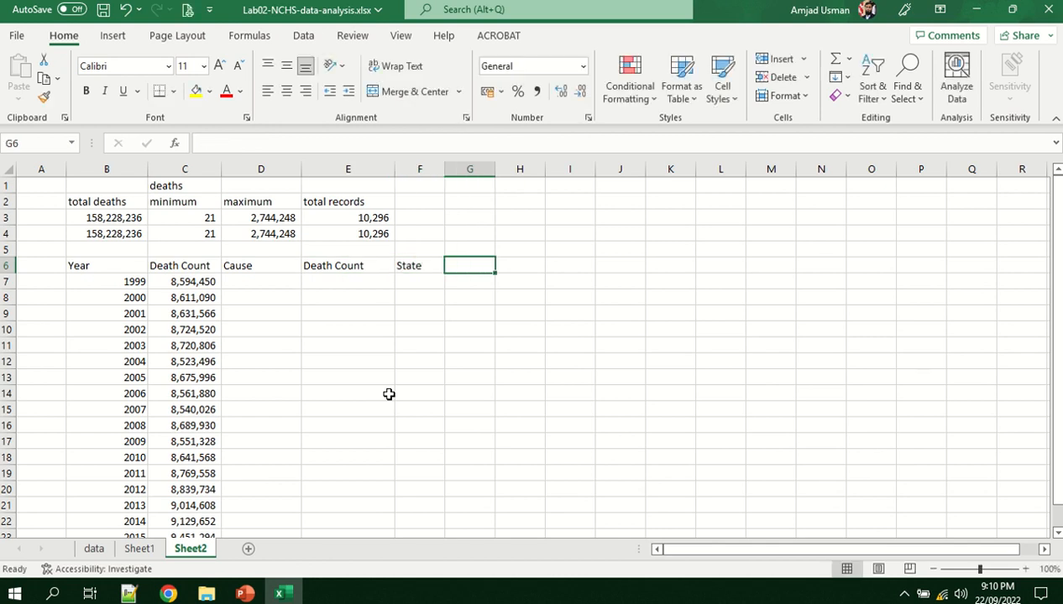
pyautogui.write('D')
pyautogui.press('BackSpace')
pyautogui.write('Deat')
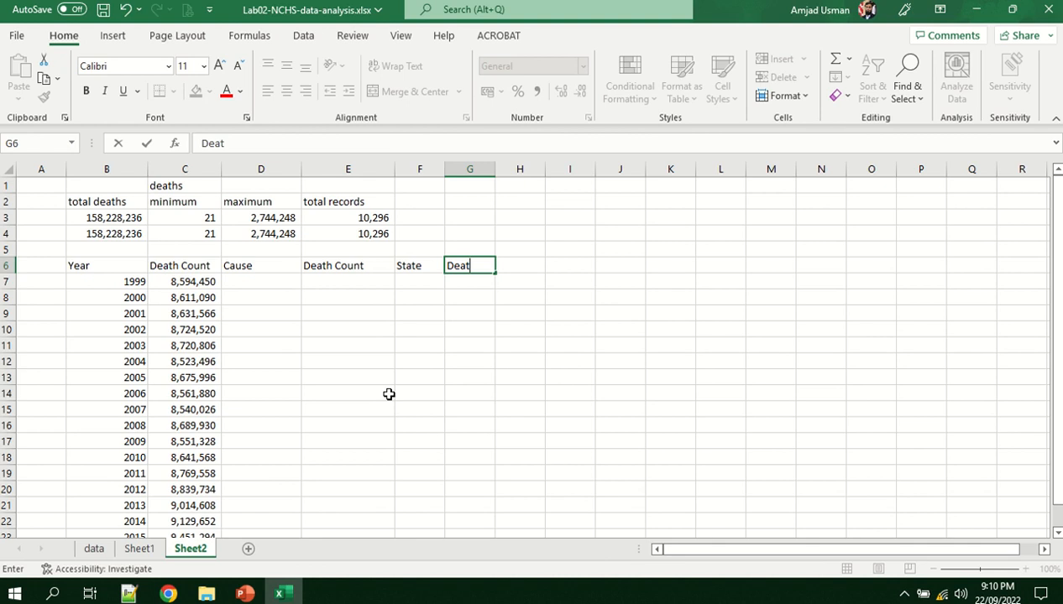
pyautogui.write('h Count')
pyautogui.press('Return')
# Start a formula in D7, below the Cause heading, that nests UNIQUE inside SORT: =SORT(UNIQUE(
pyautogui.press('Left')
pyautogui.press('Left')
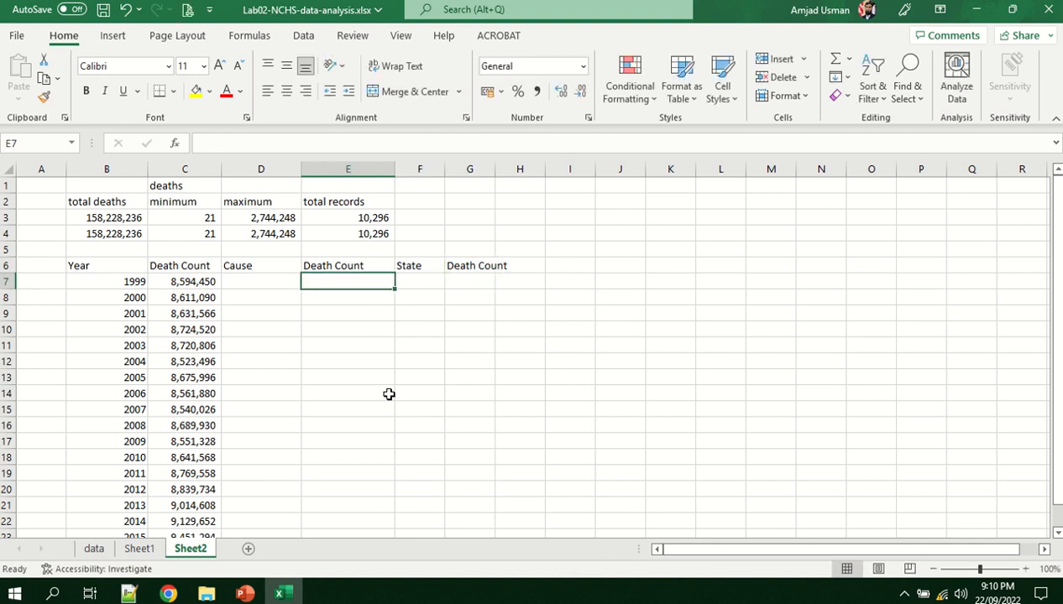
pyautogui.press('Left')
pyautogui.write('=')
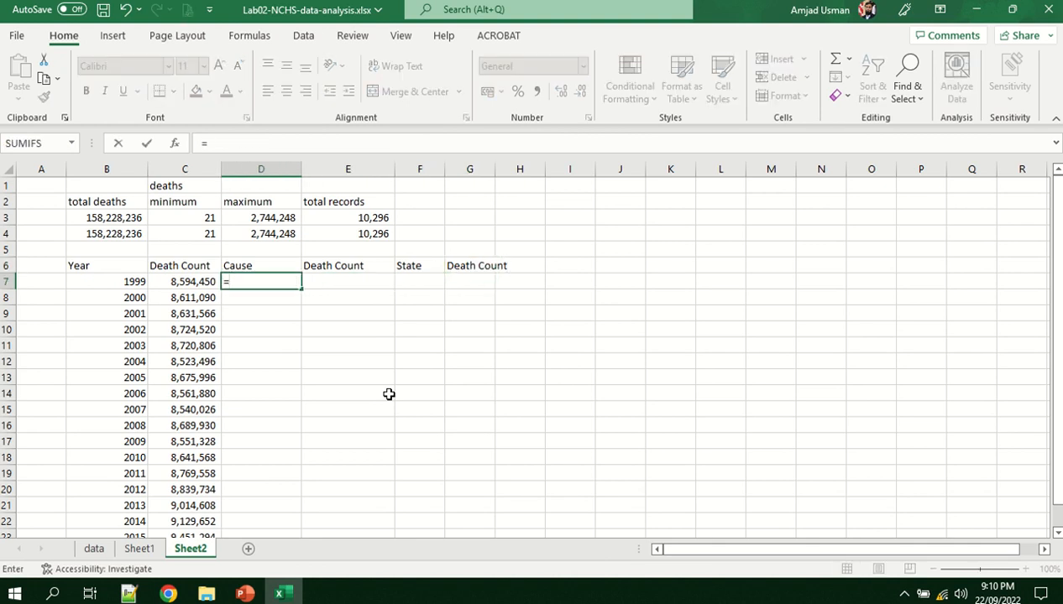
pyautogui.write('sort')
pyautogui.press('Tab')
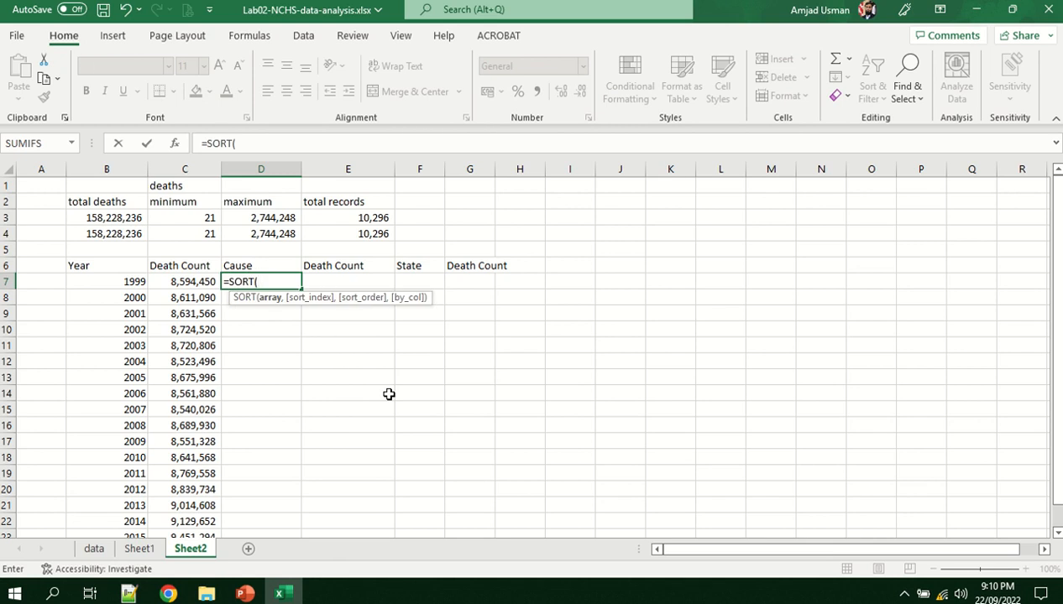
pyautogui.write('un')
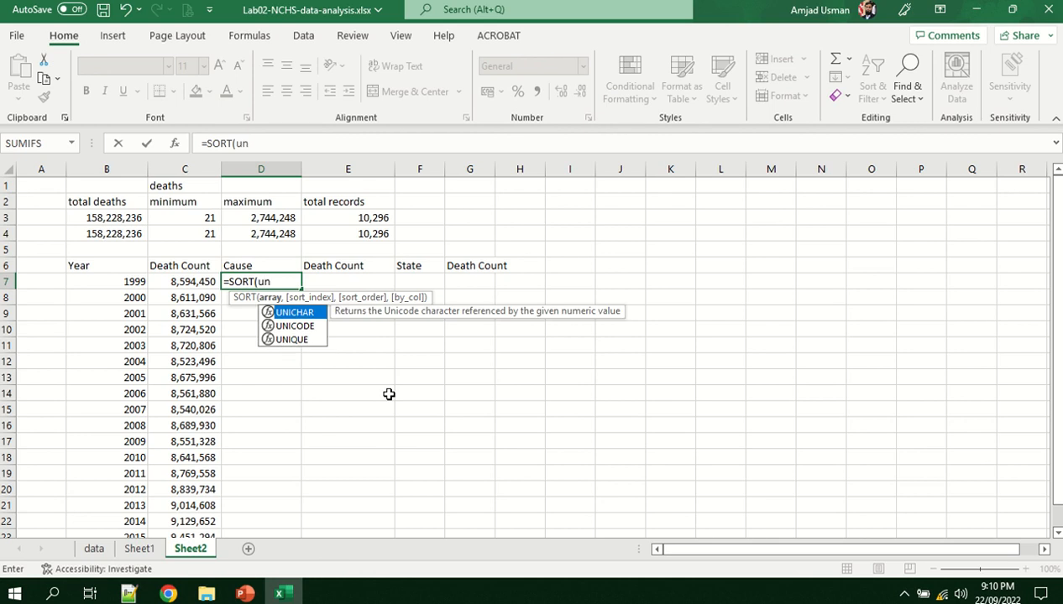
pyautogui.press('Down')
pyautogui.press('Down')
pyautogui.press('Tab')
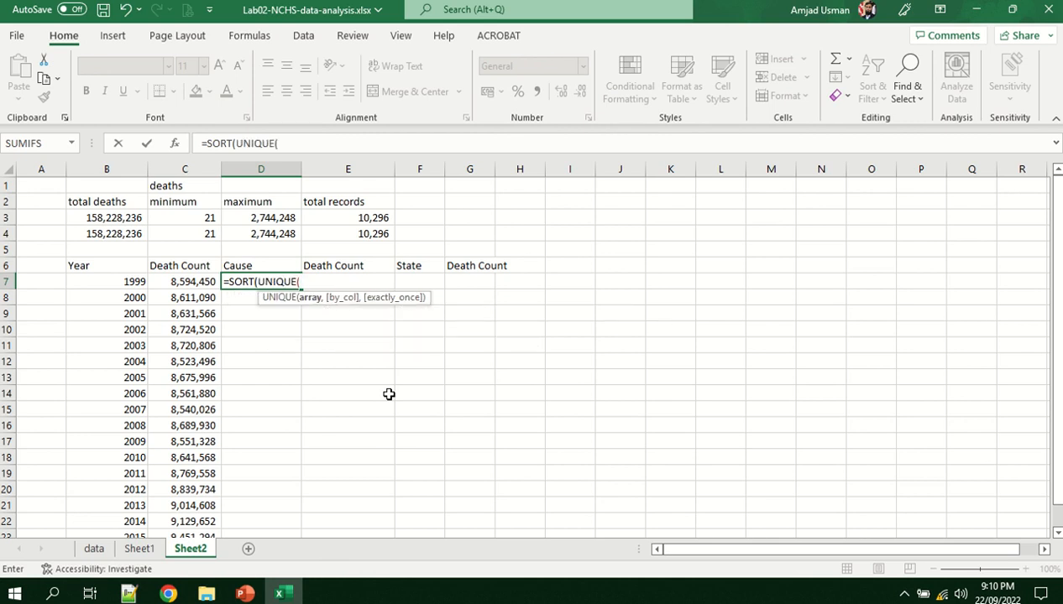
# Complete the D7 formula as =SORT(UNIQUE(data!data[Cause Name])) and fit the width of column D to its contents
pyautogui.write('data!data')
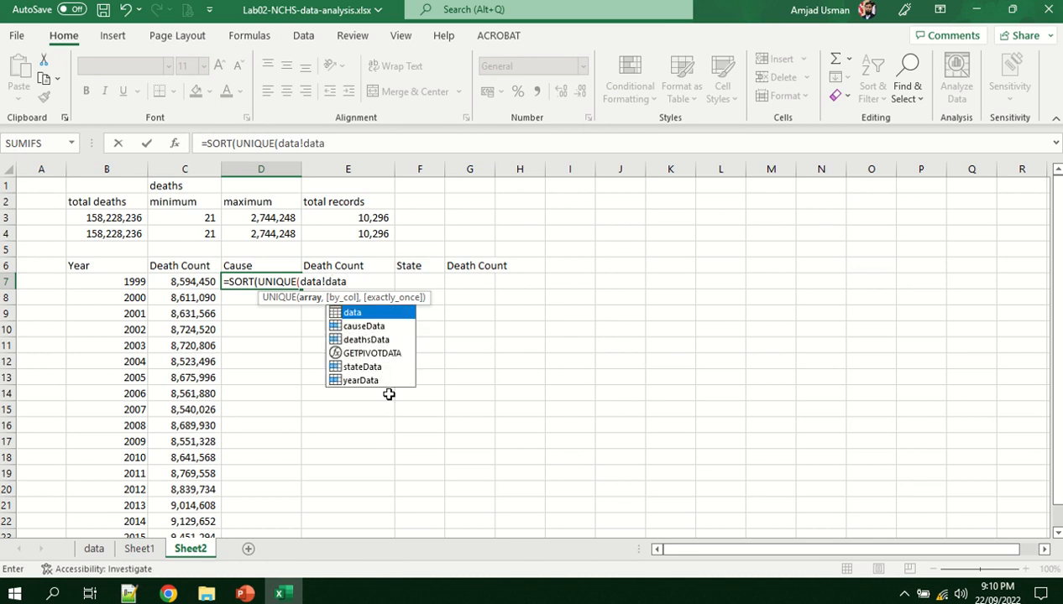
pyautogui.write('[')
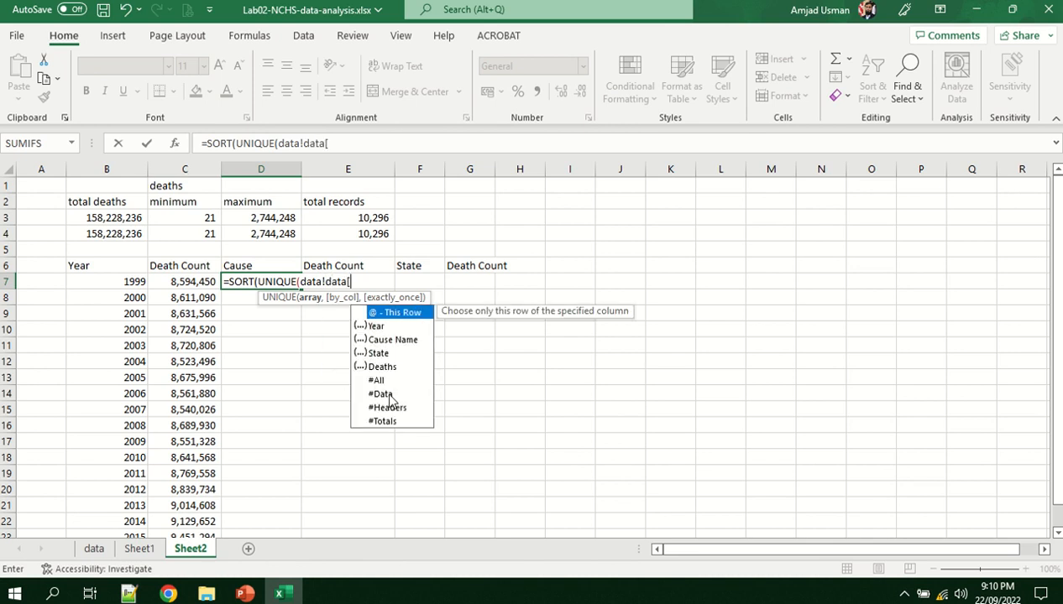
pyautogui.write('ca')
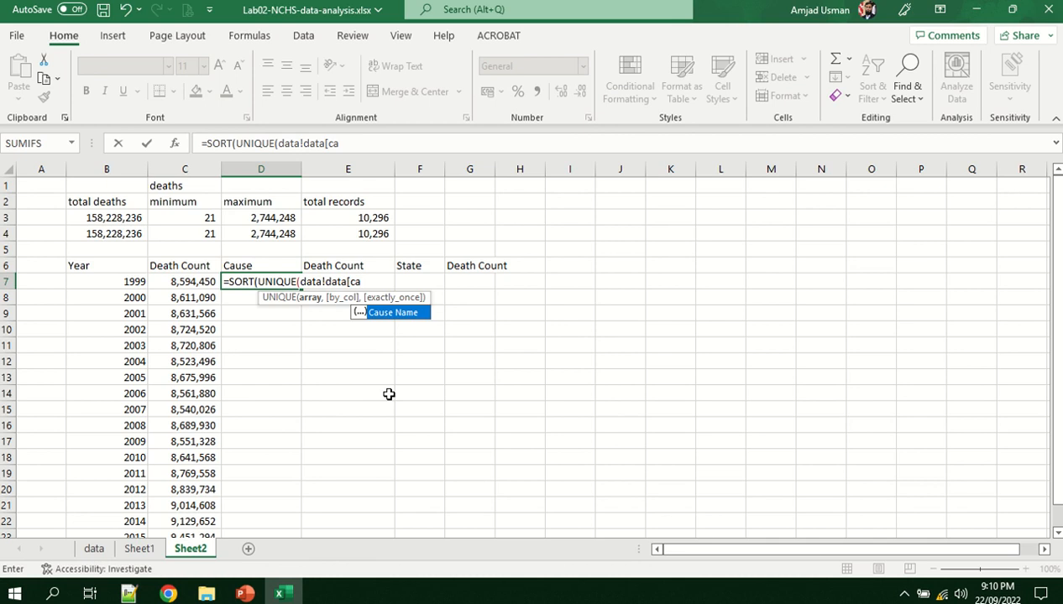
pyautogui.press('Tab')
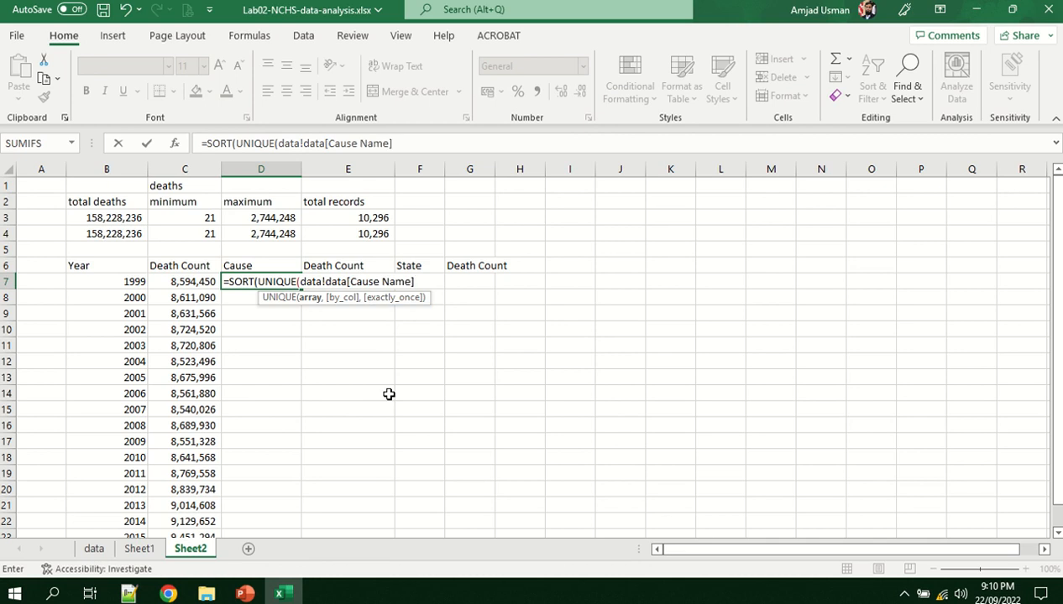
pyautogui.write('))')
pyautogui.press('Return')
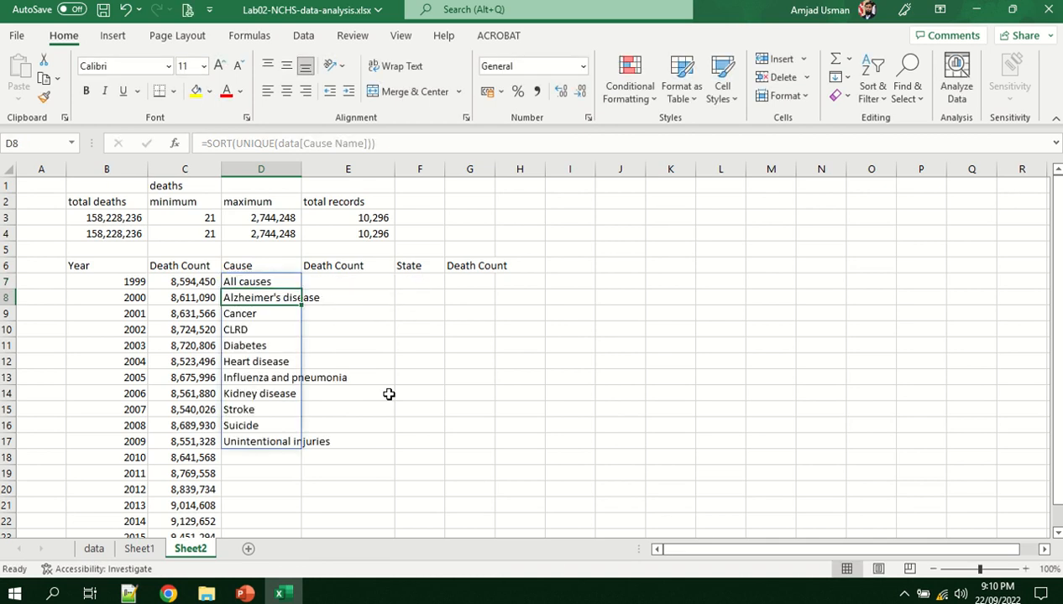
pyautogui.press('Up')
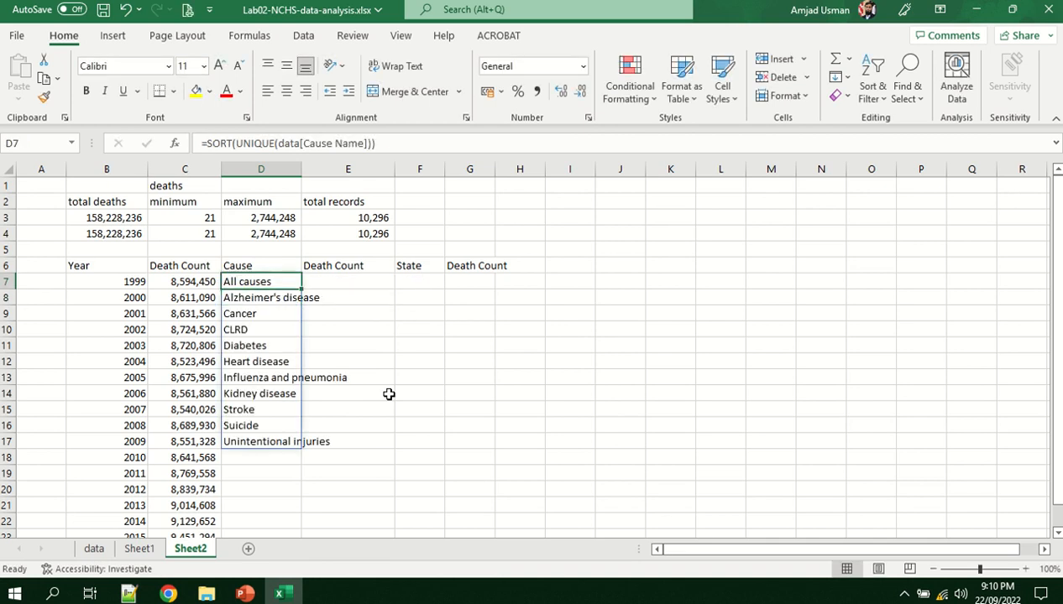
pyautogui.doubleClick(301, 169)
# Copy the full text of the SUMIF formula in C7 for reuse in the cause Death Count column
pyautogui.click(392, 282)
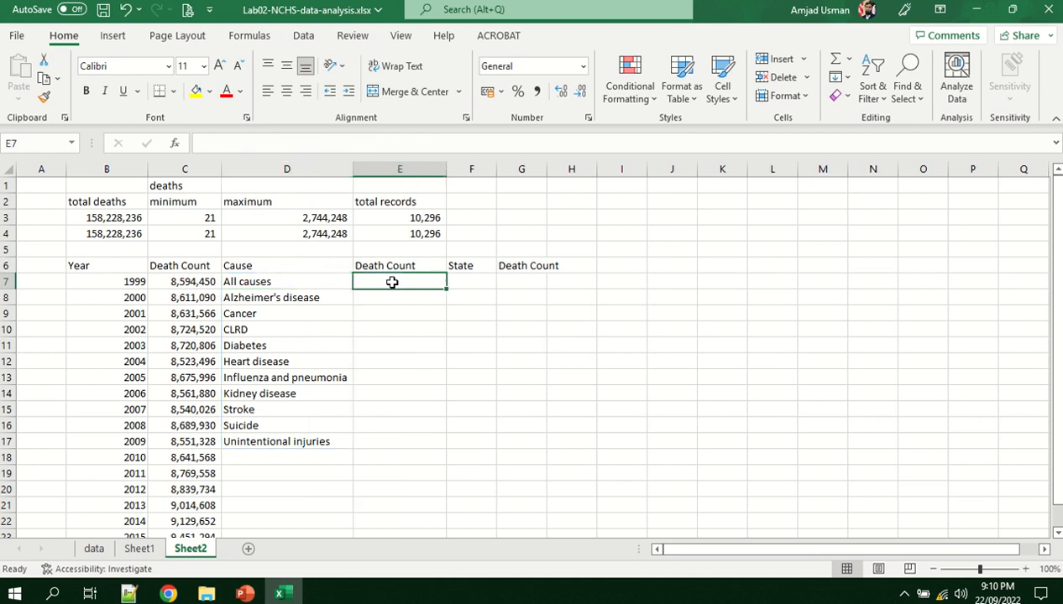
pyautogui.click(188, 280)
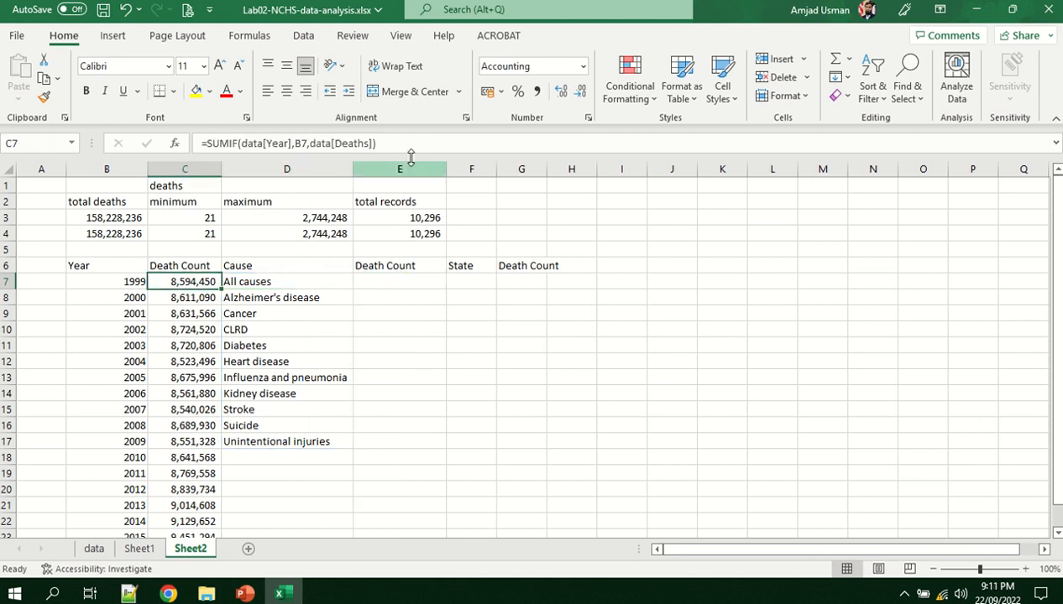
pyautogui.moveTo(399, 142); pyautogui.dragTo(171, 144)
pyautogui.hotkey('ctrl', 'c')
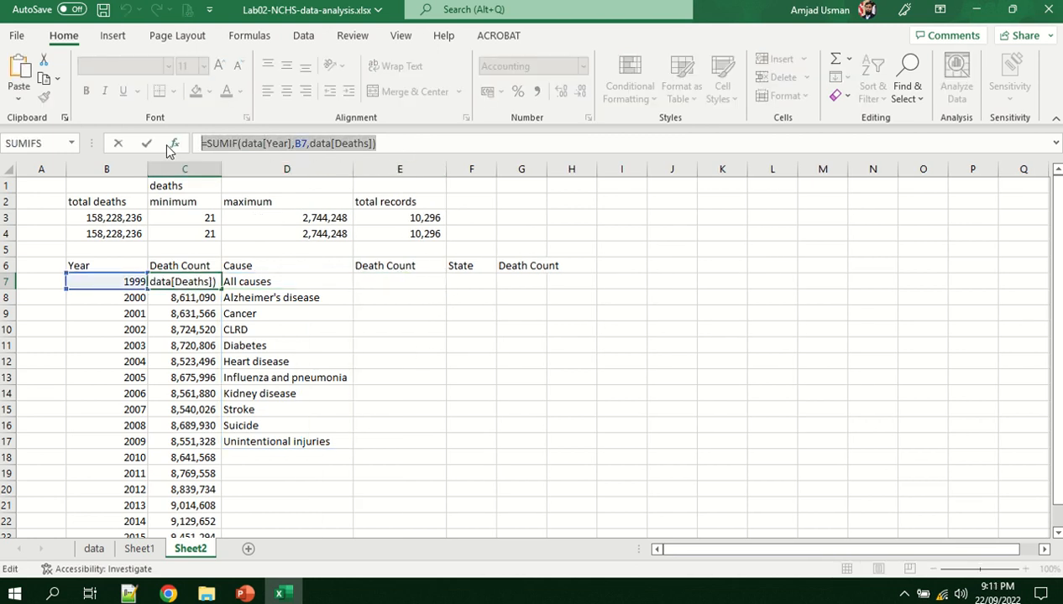
# Paste the copied SUMIF formula into E7 and change its criteria range to data[Cause Name]
pyautogui.press('Return')
pyautogui.click(415, 283)
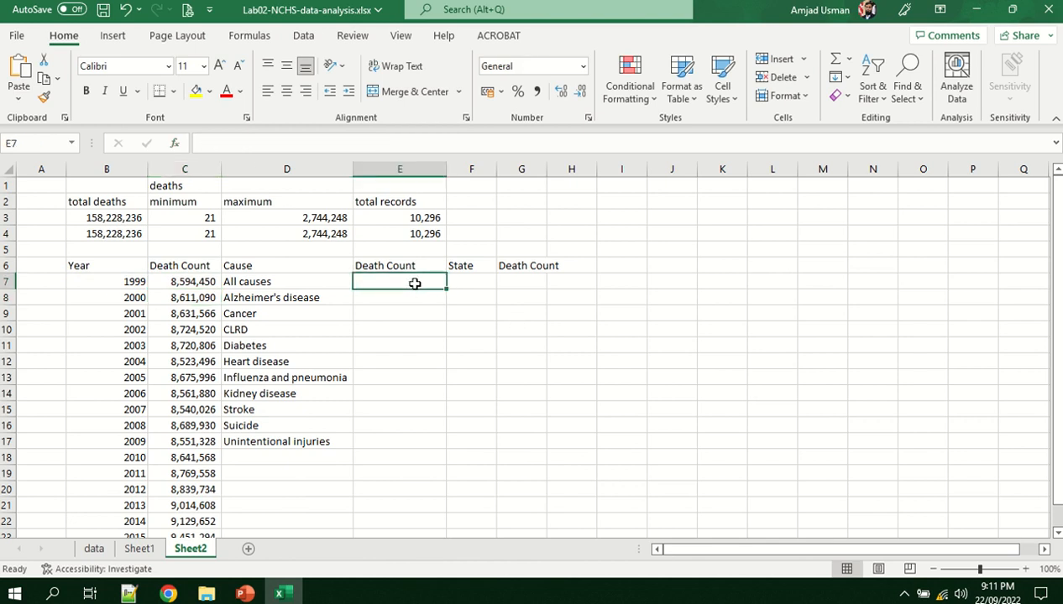
pyautogui.hotkey('ctrl', 'v')
pyautogui.doubleClick(415, 283)
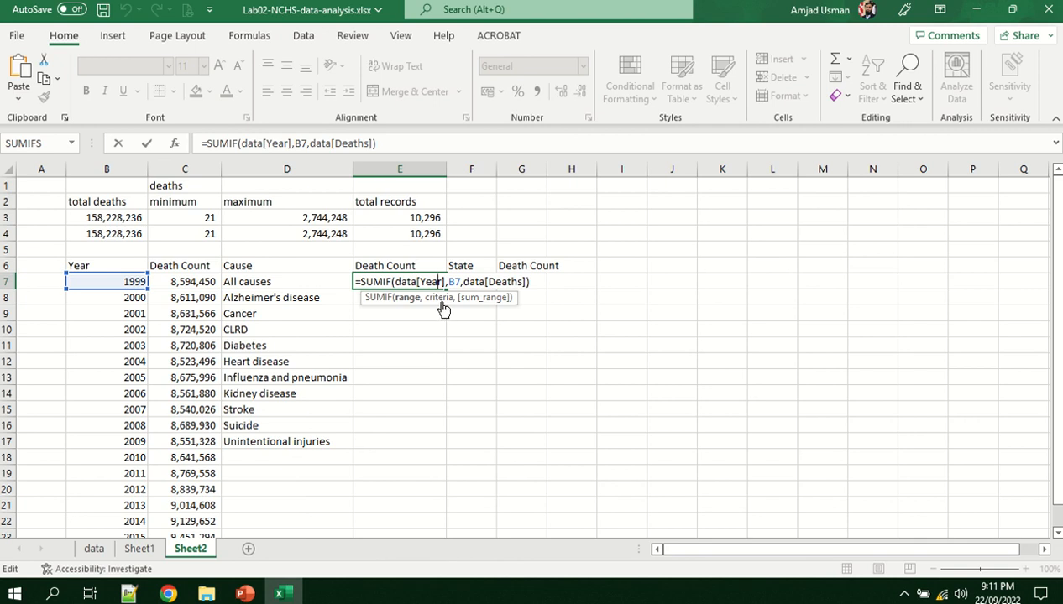
pyautogui.doubleClick(433, 282)
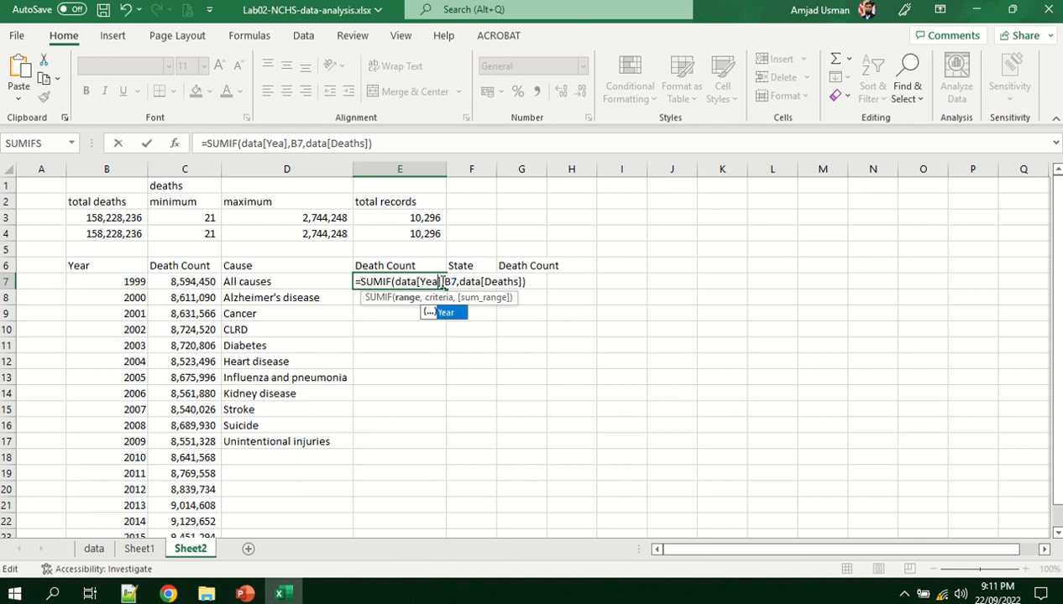
pyautogui.press('BackSpace')
pyautogui.write('ca')
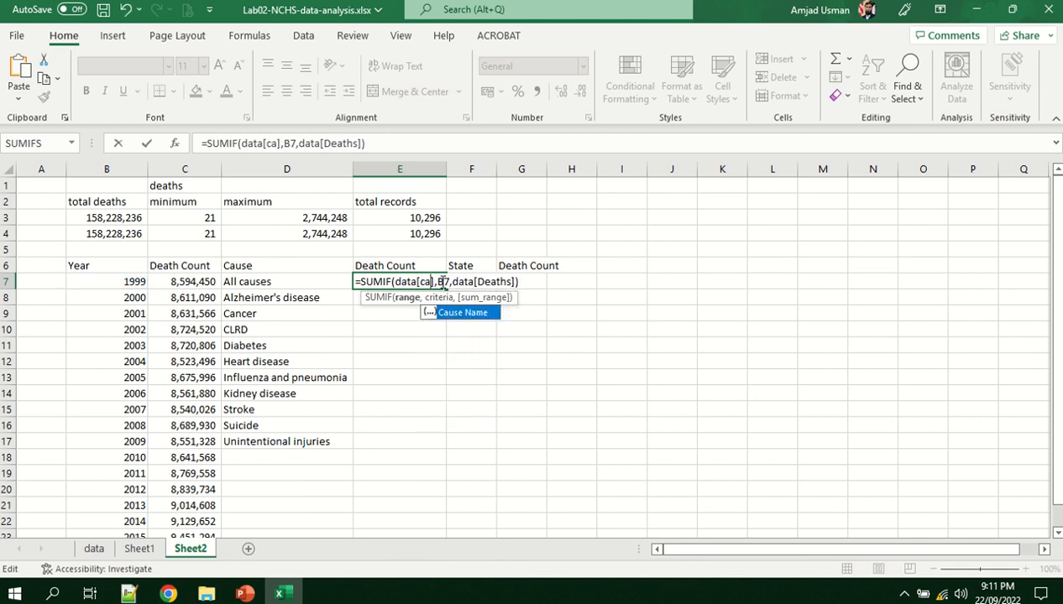
pyautogui.press('Tab')
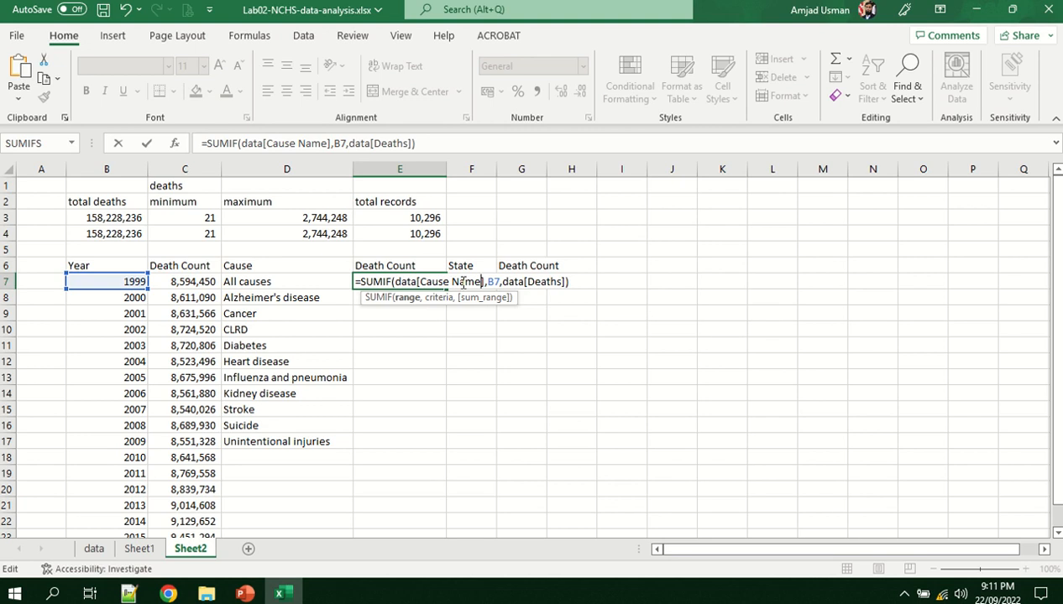
# Change the criteria in the E7 formula to D7, completing =SUMIF(data[Cause Name],D7,data[Deaths])
pyautogui.click(494, 282)
pyautogui.press('BackSpace')
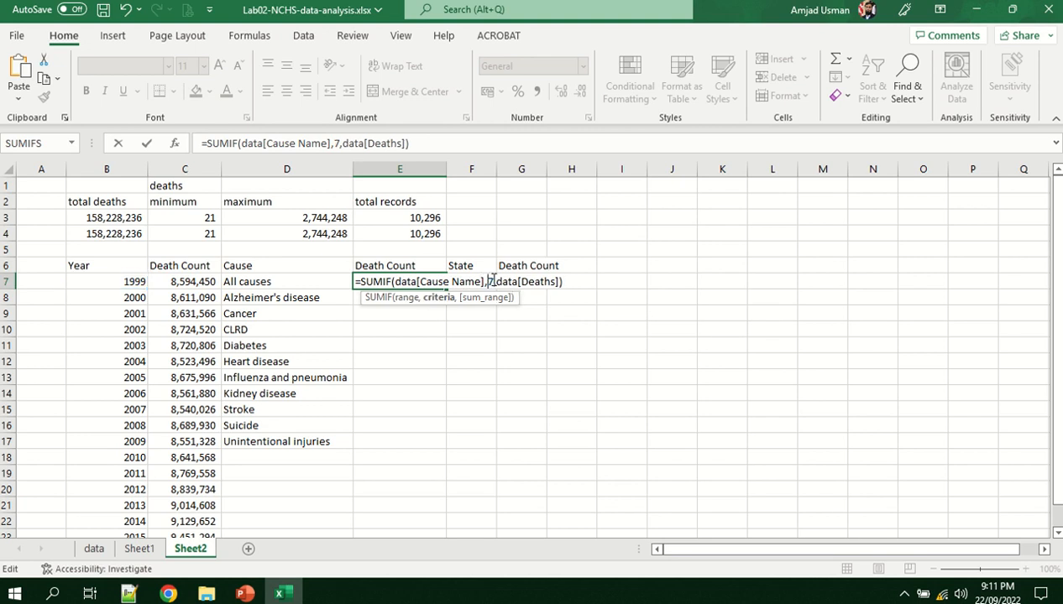
pyautogui.write('D')
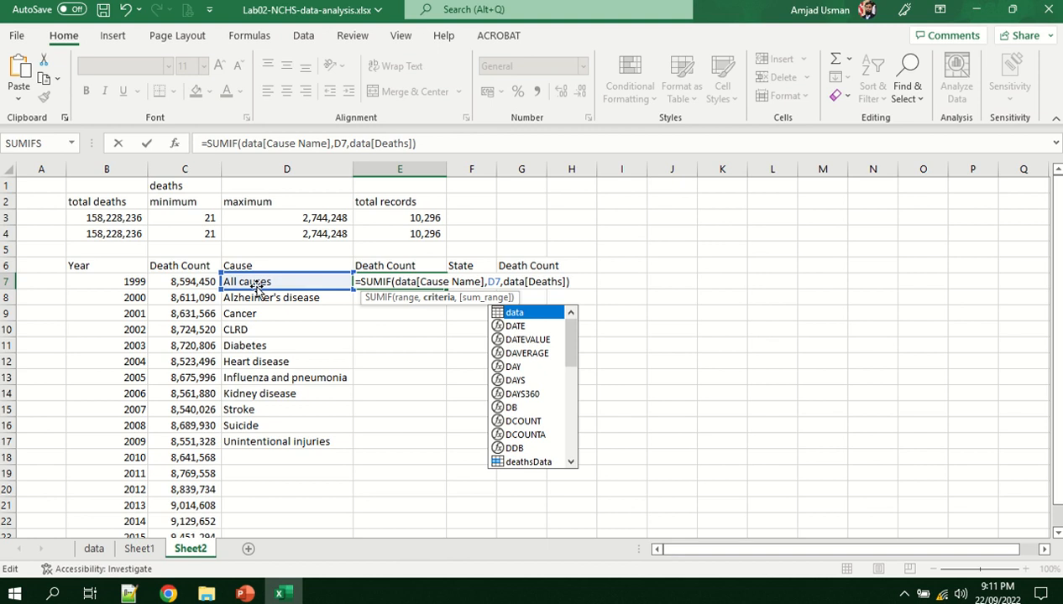
pyautogui.click(577, 283)
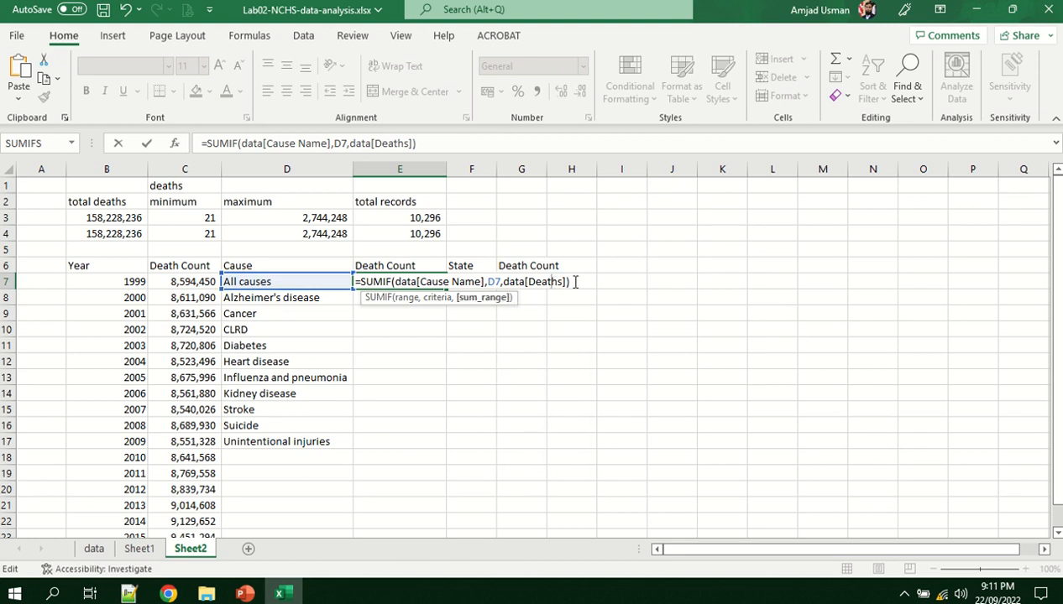
pyautogui.press('Return')
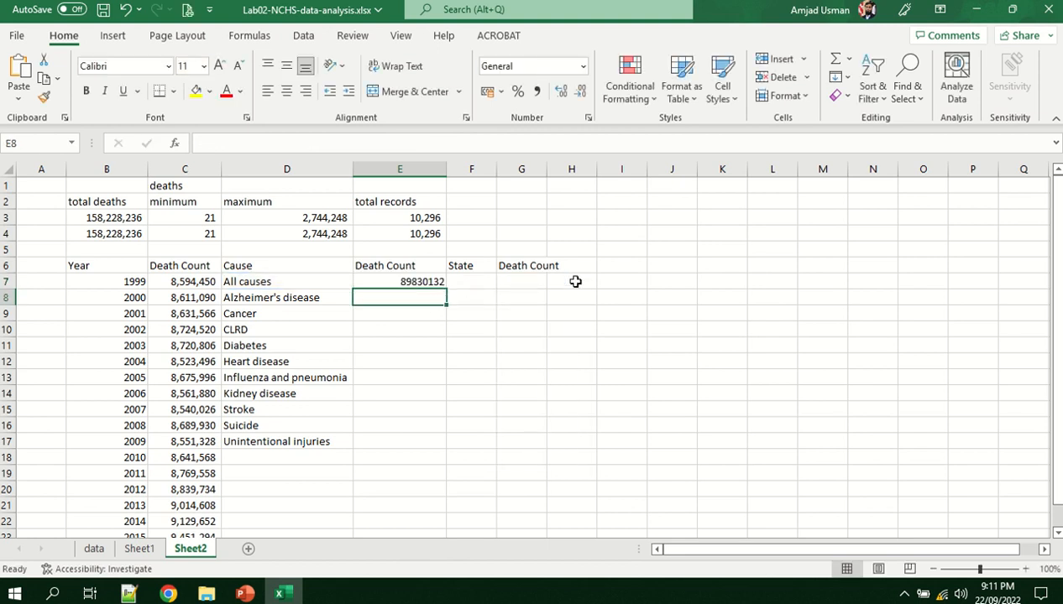
# Format E7 with thousands separators and no decimals, and fill its formula down to E17
pyautogui.click(414, 283)
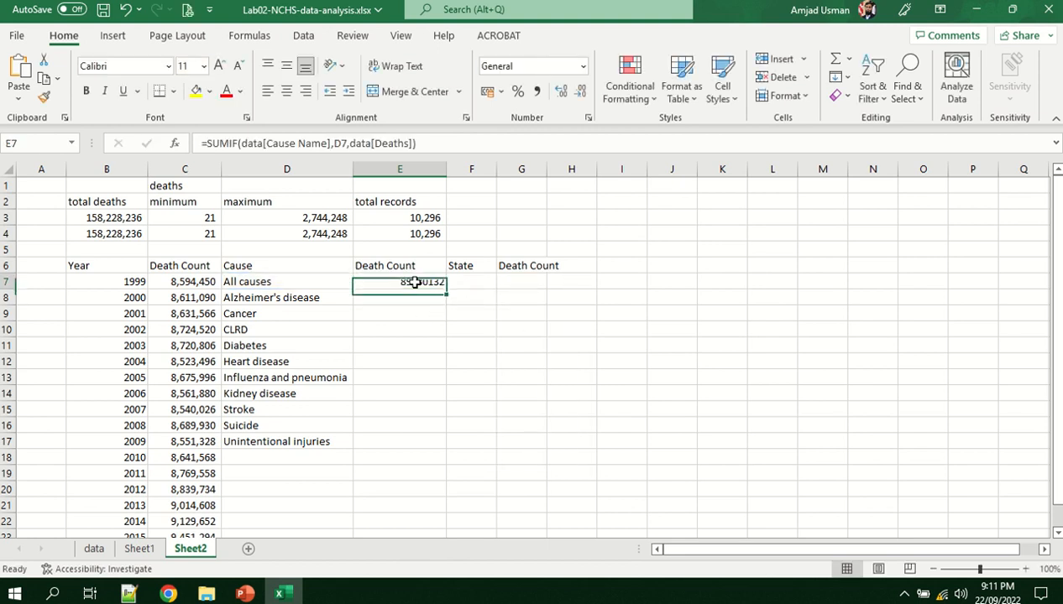
pyautogui.click(537, 92)
pyautogui.moveTo(447, 288); pyautogui.dragTo(418, 442)
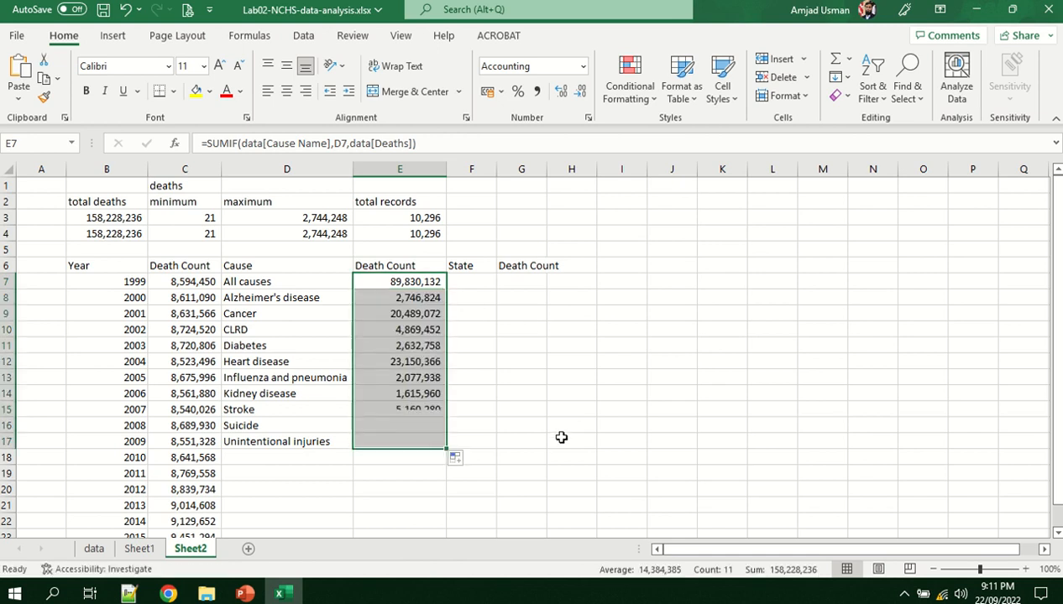
pyautogui.click(622, 445)
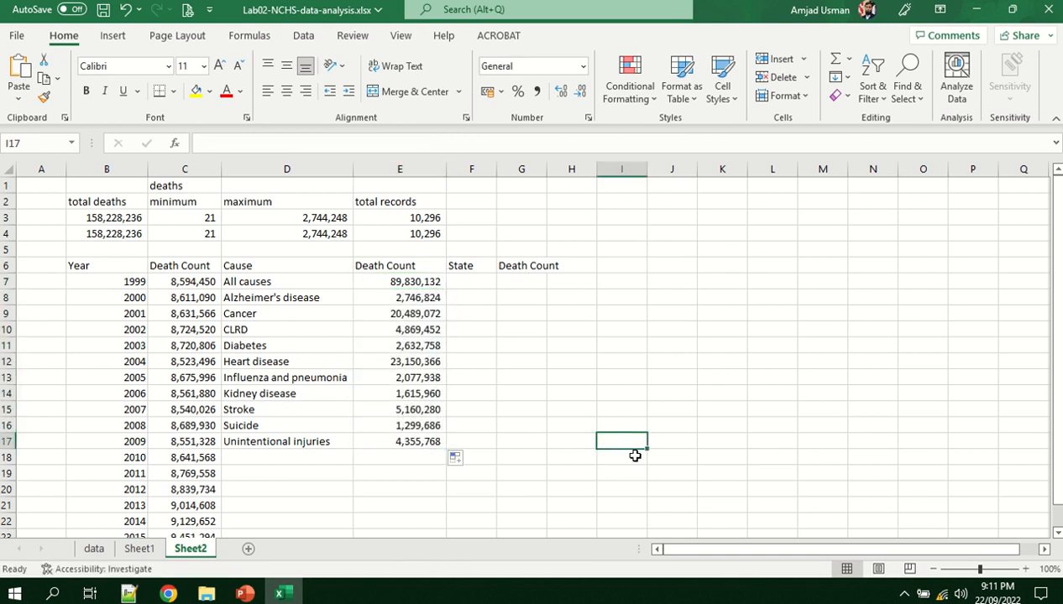
# Widen column F and copy the D7 formula text =SORT(UNIQUE(data[Cause Name])) into F7 under State
pyautogui.click(472, 281)
pyautogui.moveTo(496, 169); pyautogui.dragTo(526, 170)
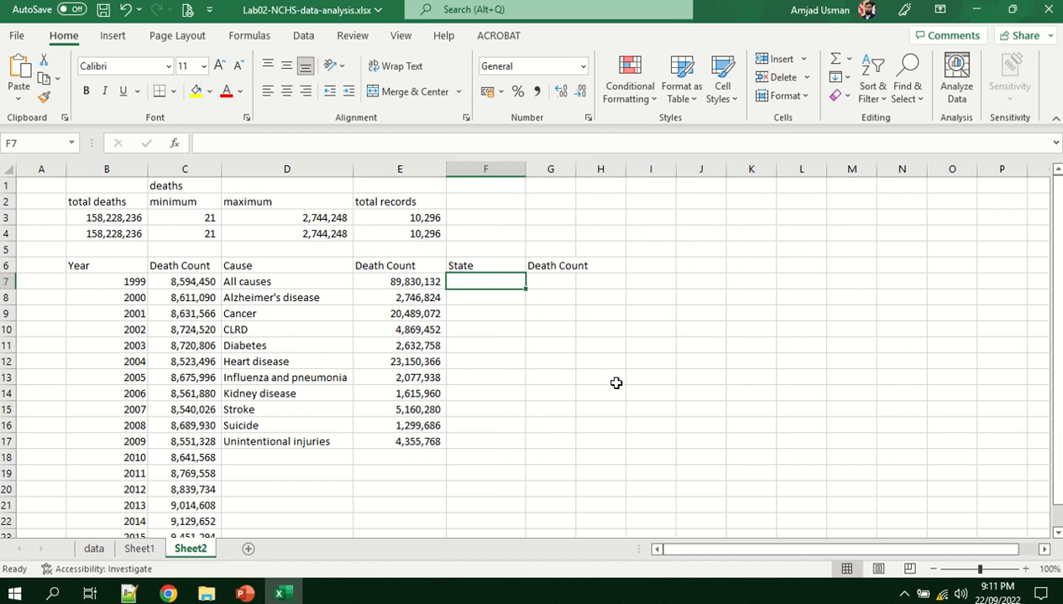
pyautogui.click(310, 285)
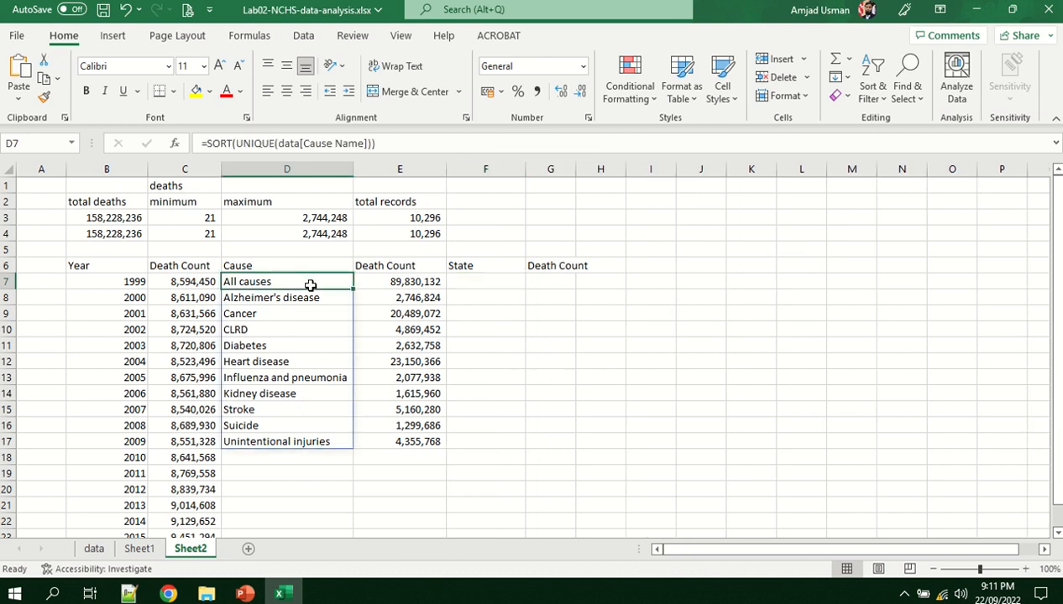
pyautogui.moveTo(401, 143); pyautogui.dragTo(202, 168)
pyautogui.hotkey('ctrl', 'c')
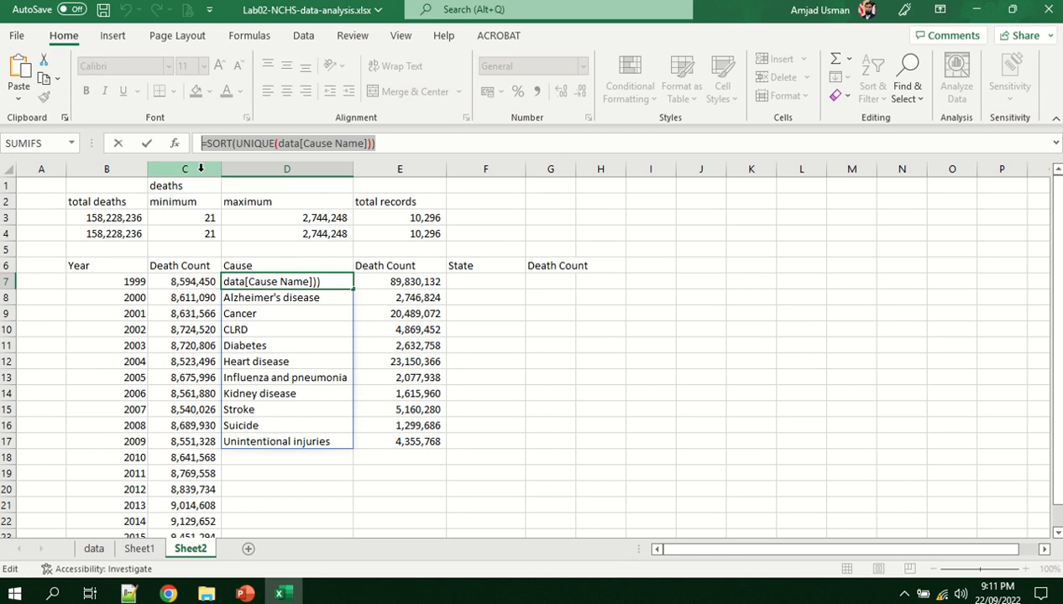
pyautogui.press('Escape')
pyautogui.click(479, 287)
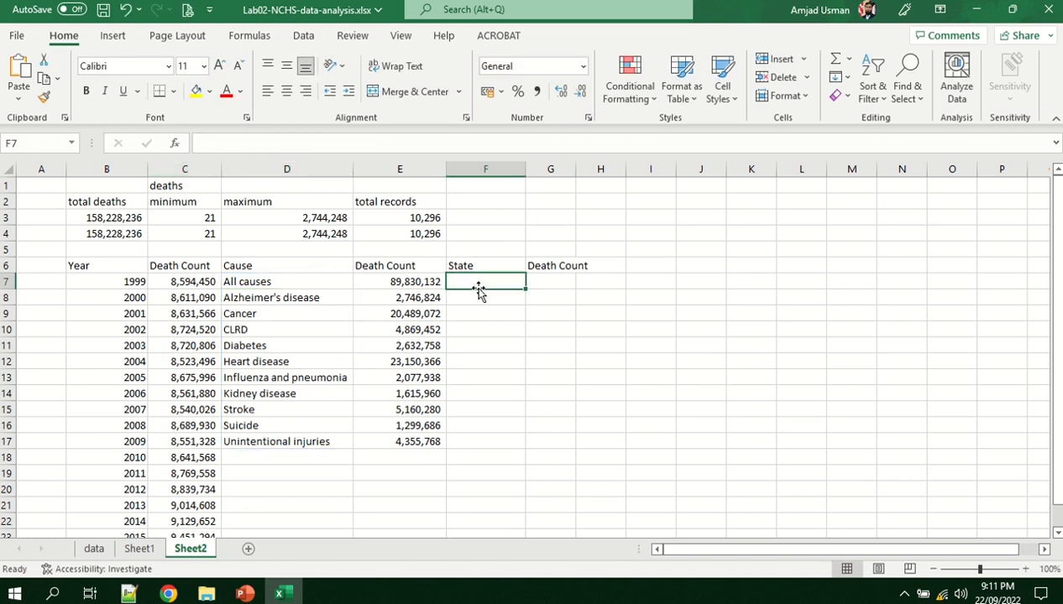
pyautogui.hotkey('ctrl', 'v')
# Change the F7 formula to =SORT(UNIQUE(data[State])) and fit the width of column F to its contents
pyautogui.doubleClick(488, 282)
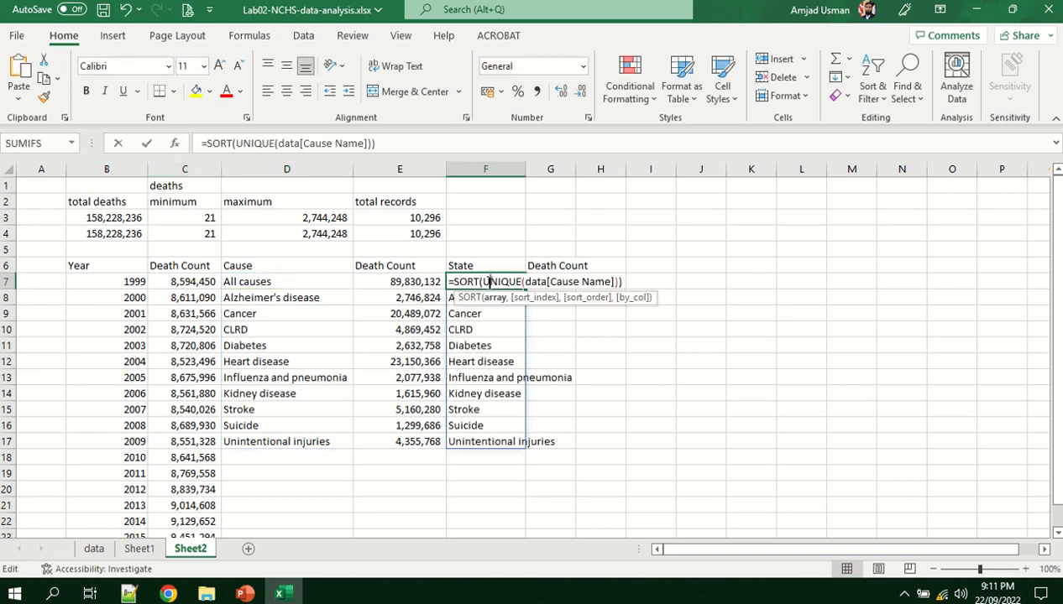
pyautogui.click(612, 282)
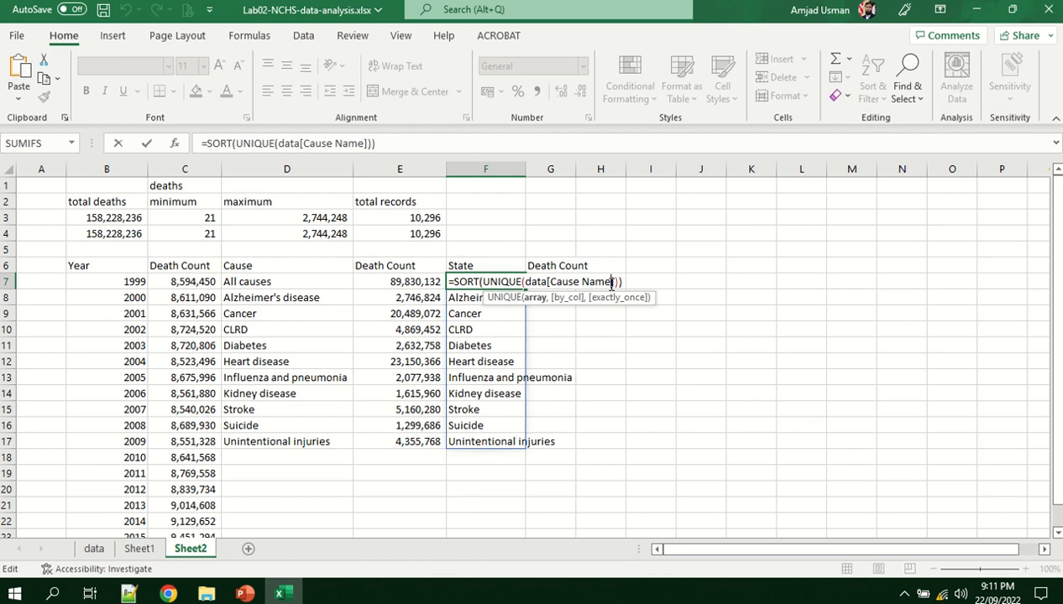
pyautogui.press('BackSpace')
pyautogui.press('BackSpace')
pyautogui.press('BackSpace')
pyautogui.press('BackSpace')
pyautogui.press('BackSpace')
pyautogui.press('BackSpace')
pyautogui.press('BackSpace')
pyautogui.press('BackSpace')
pyautogui.press('BackSpace')
pyautogui.press('BackSpace')
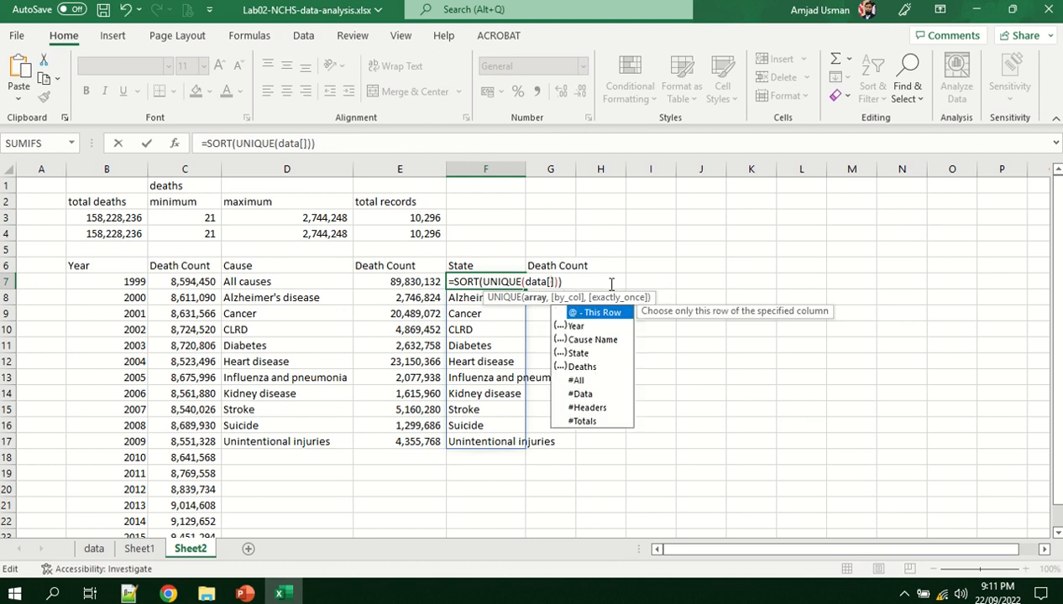
pyautogui.write('s')
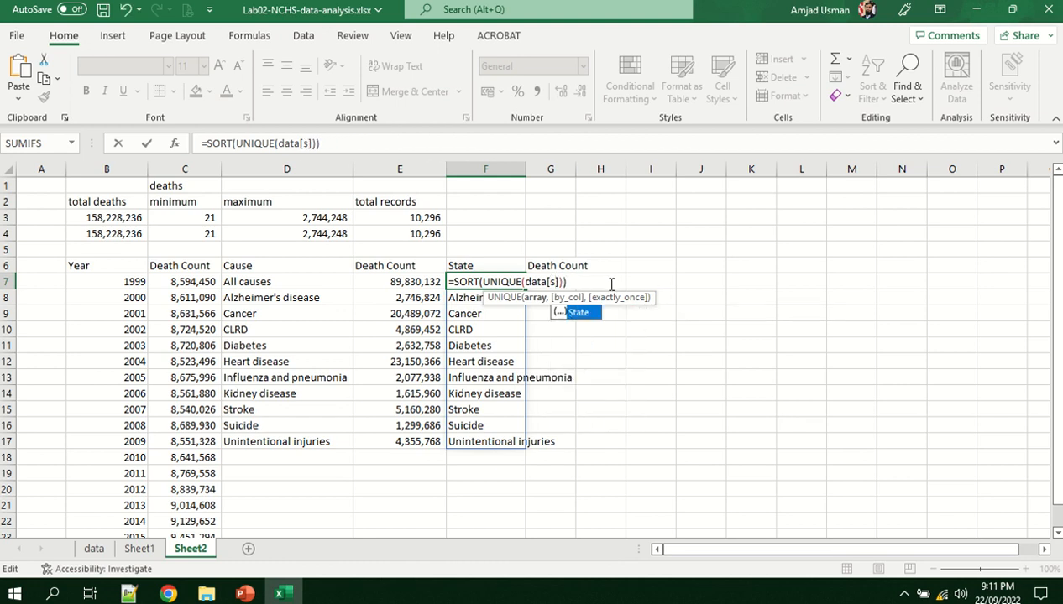
pyautogui.press('Tab')
pyautogui.hotkey('ctrl', 'Return')
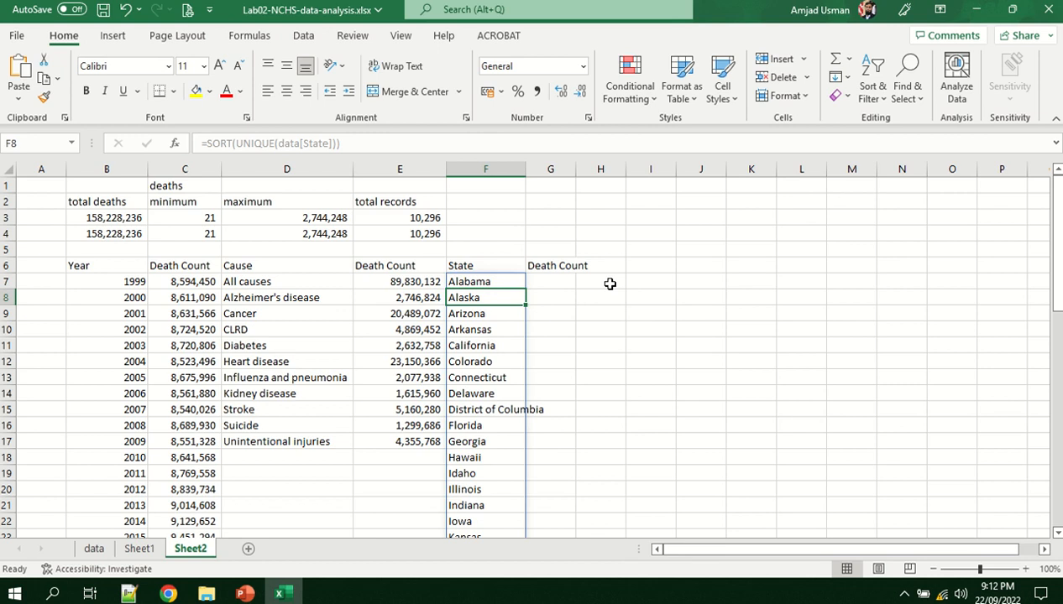
pyautogui.doubleClick(527, 170)
# Copy the full text of the SUMIF formula in E7 into G7, the state Death Count column
pyautogui.click(429, 281)
pyautogui.moveTo(437, 138); pyautogui.dragTo(199, 165)
pyautogui.hotkey('ctrl', 'c')
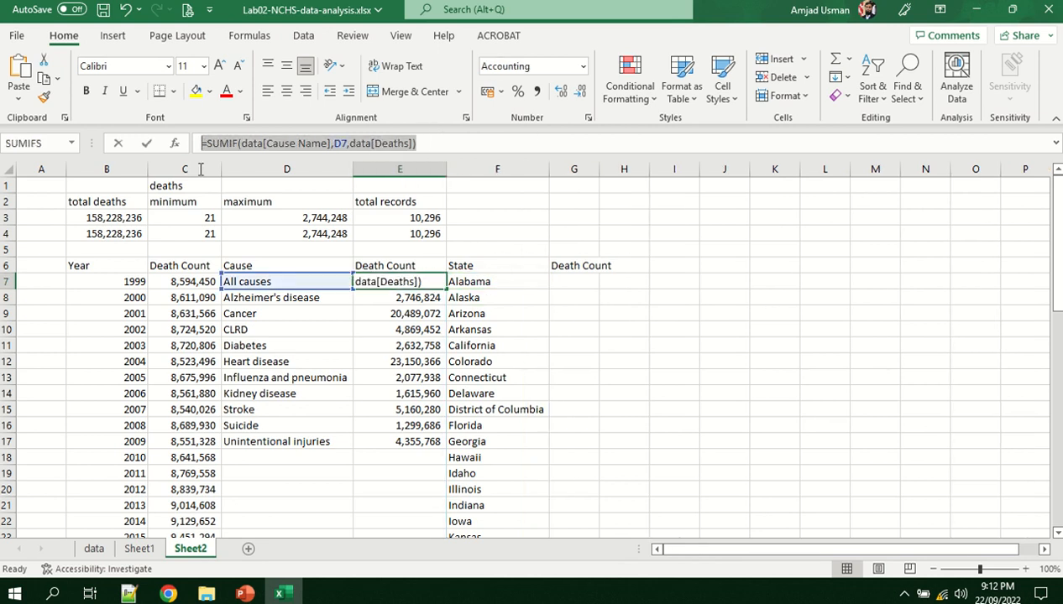
pyautogui.hotkey('ctrl', 'Return')
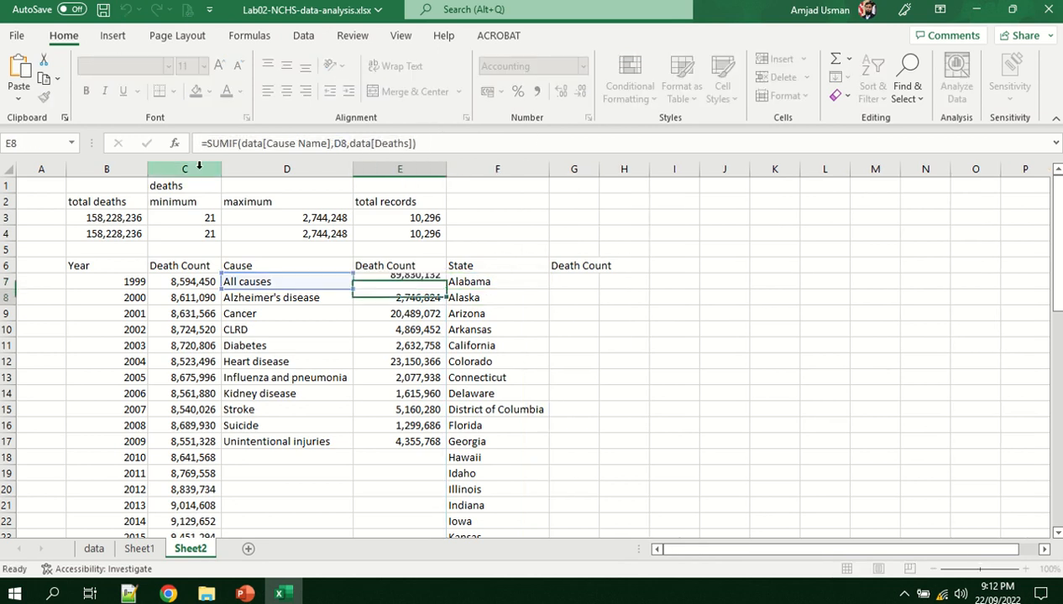
pyautogui.click(580, 286)
pyautogui.hotkey('ctrl', 'v')
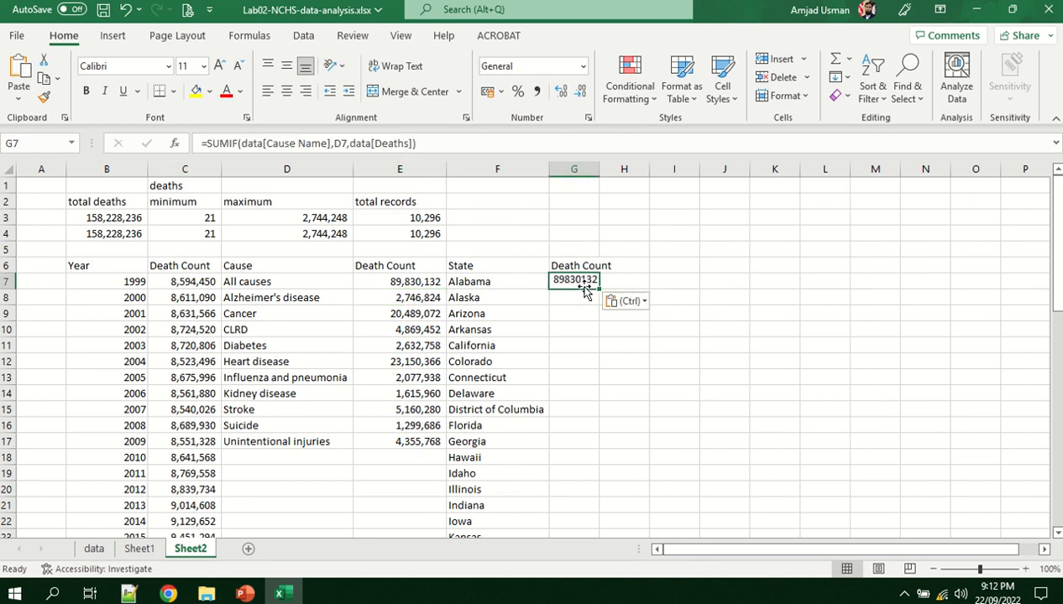
# Change the criteria reference in the G7 SUMIF formula to F7
pyautogui.doubleClick(587, 291)
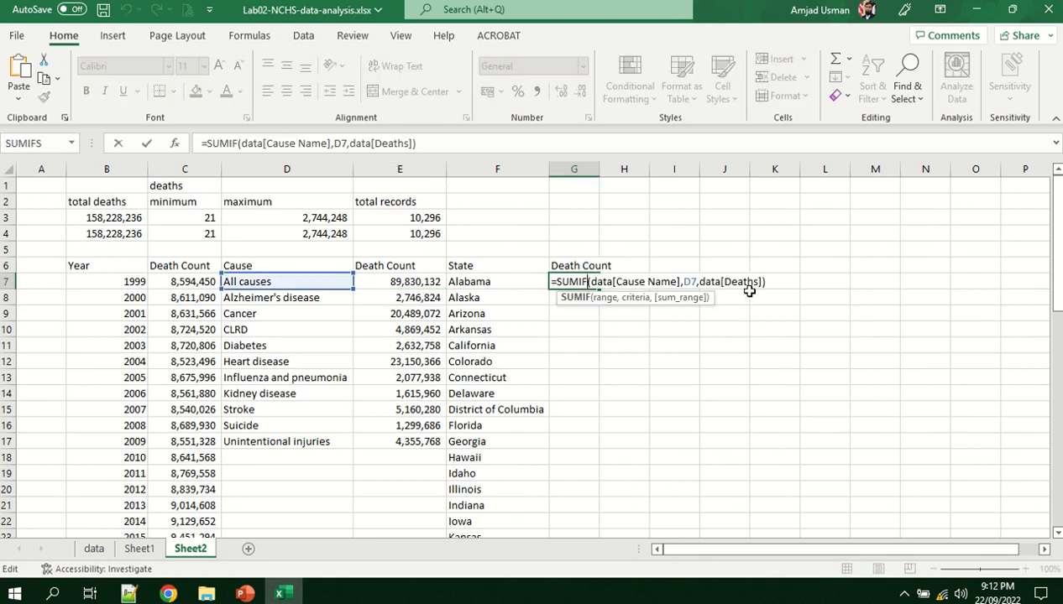
pyautogui.click(690, 282)
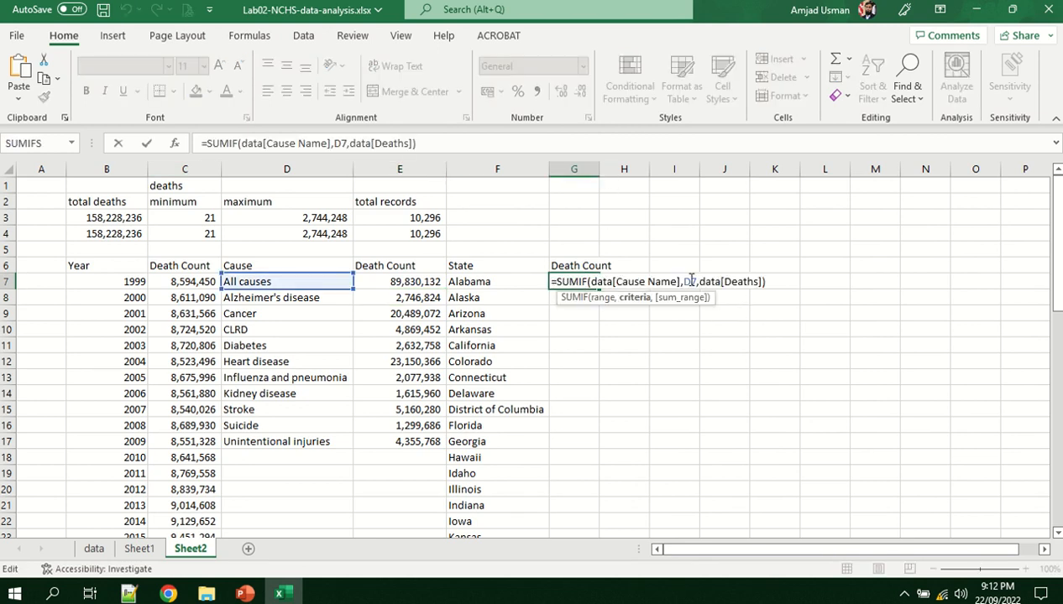
pyautogui.press('BackSpace')
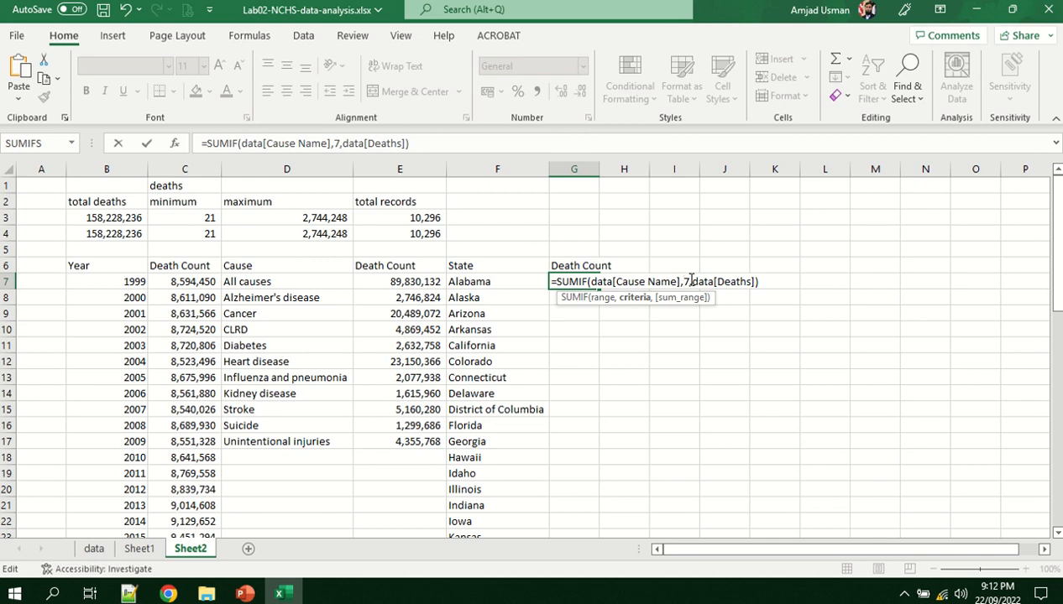
pyautogui.write('F')
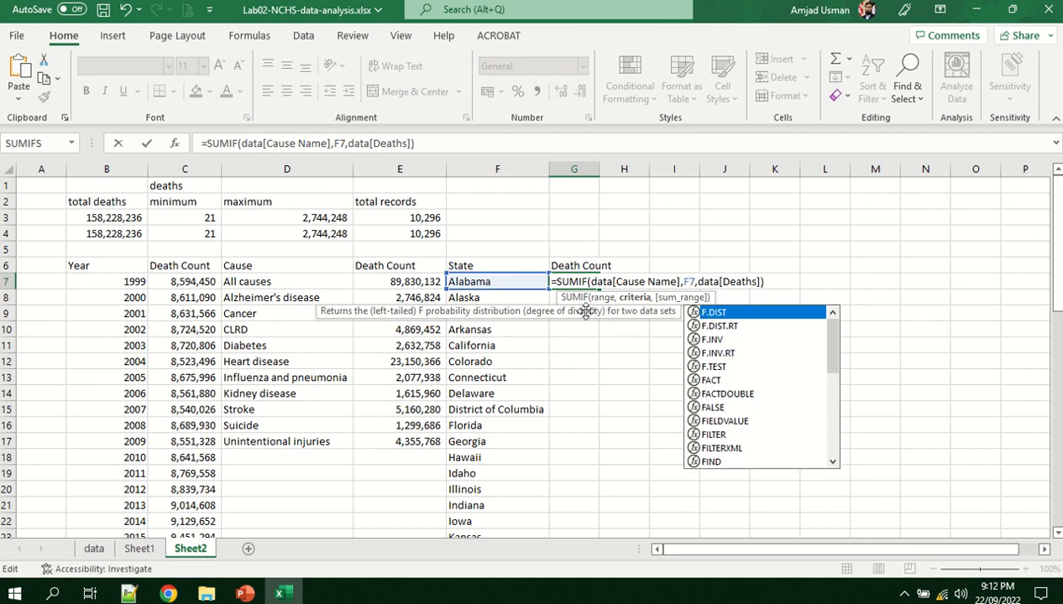
# Replace the criteria range in G7 with data[State], completing =SUMIF(data[State],F7,data[Deaths])
pyautogui.click(675, 282)
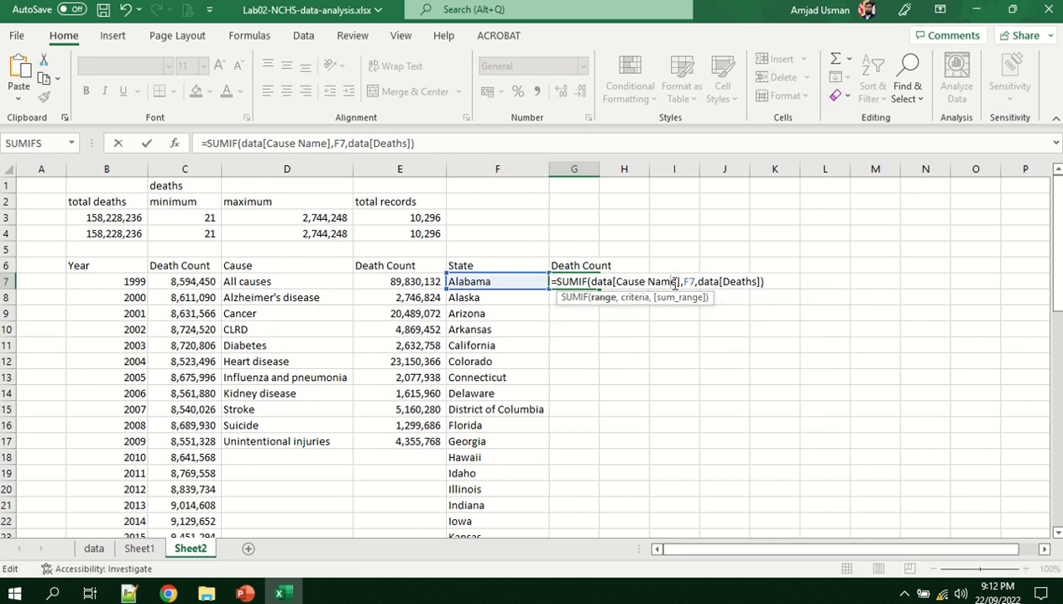
pyautogui.press('BackSpace')
pyautogui.press('BackSpace')
pyautogui.press('BackSpace')
pyautogui.press('BackSpace')
pyautogui.press('BackSpace')
pyautogui.press('BackSpace')
pyautogui.press('BackSpace')
pyautogui.press('BackSpace')
pyautogui.press('BackSpace')
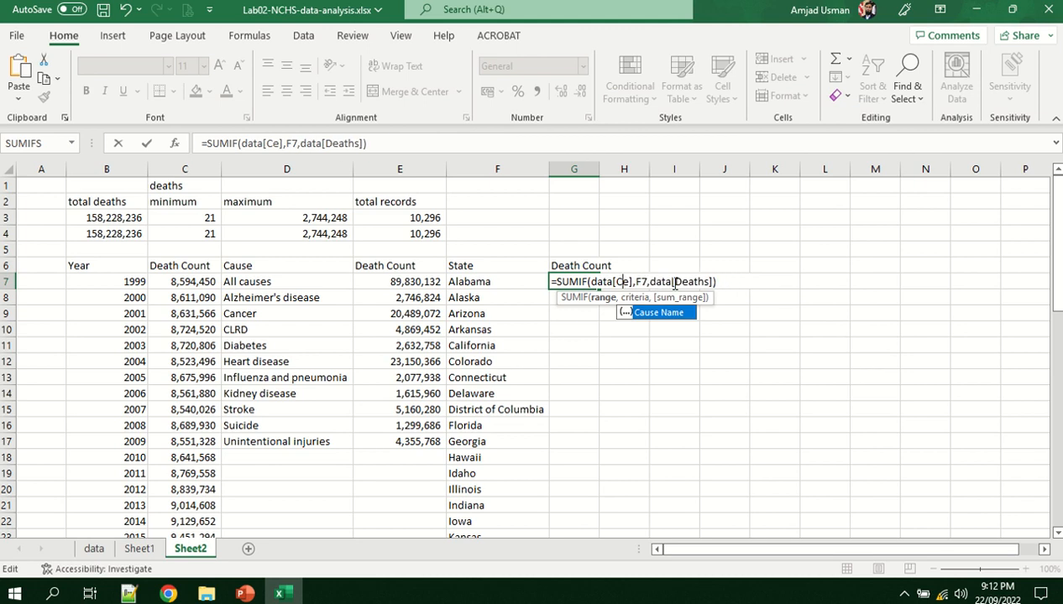
pyautogui.press('Delete')
pyautogui.write('State')
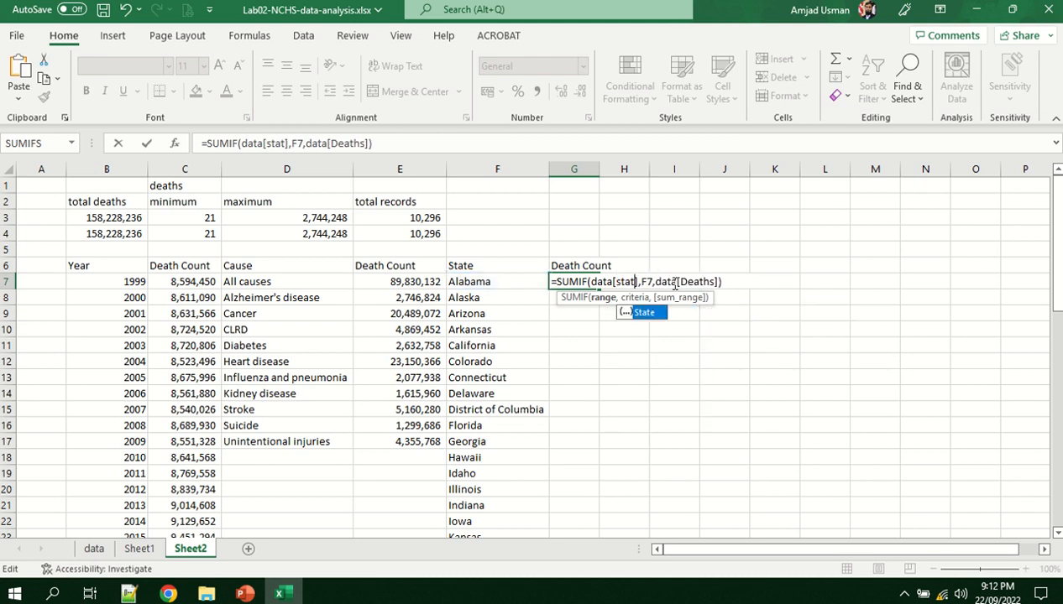
pyautogui.press('Tab')
pyautogui.hotkey('ctrl', 'Return')
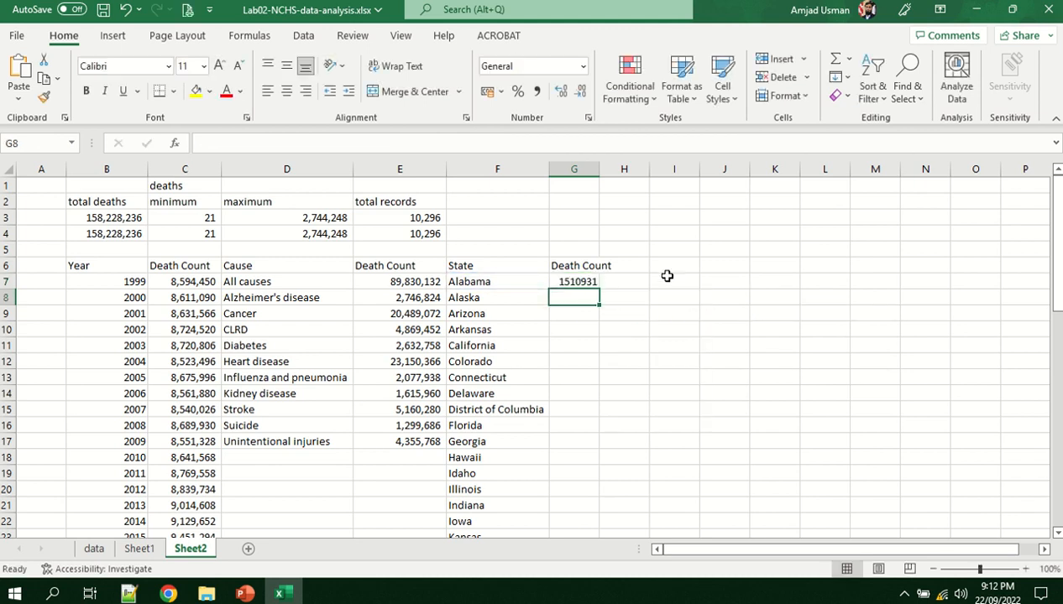
# Format G7 with thousands separators and no decimals, and fill its formula down beside all states to G58
pyautogui.click(536, 91)
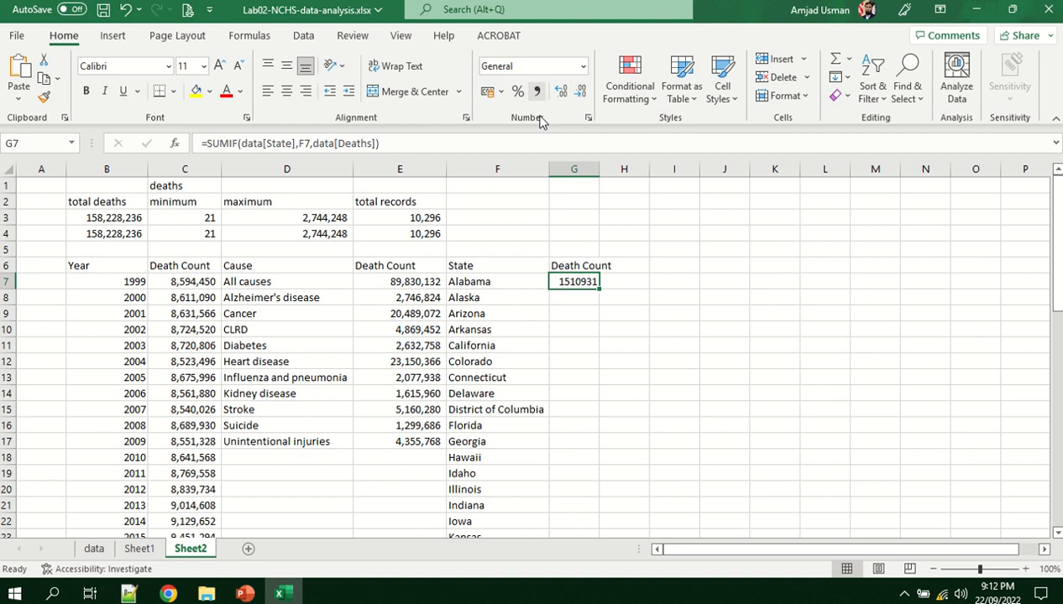
pyautogui.doubleClick(607, 288)
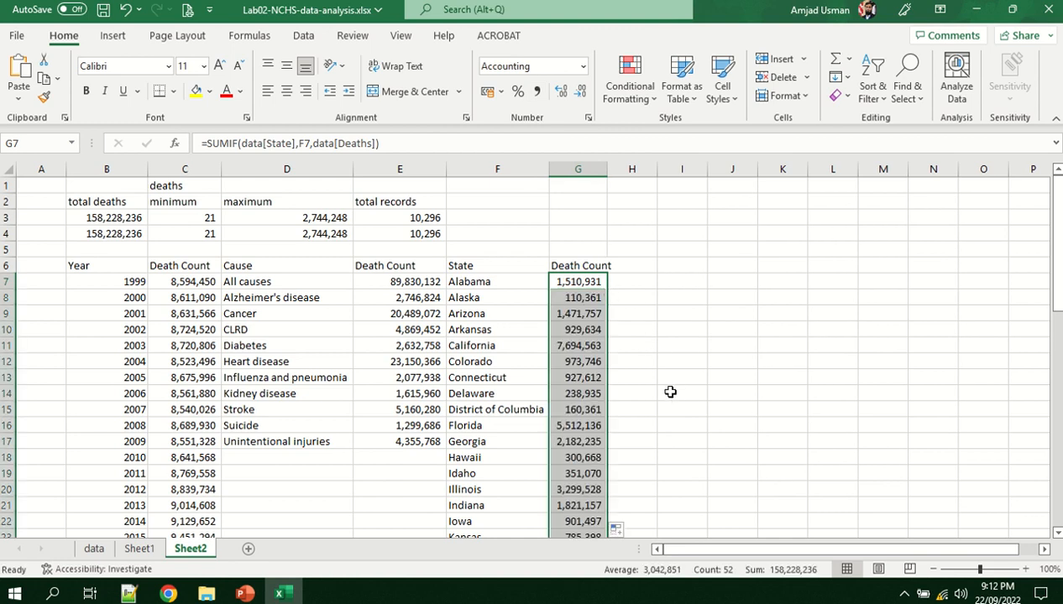
pyautogui.scroll(-17, 670, 393)
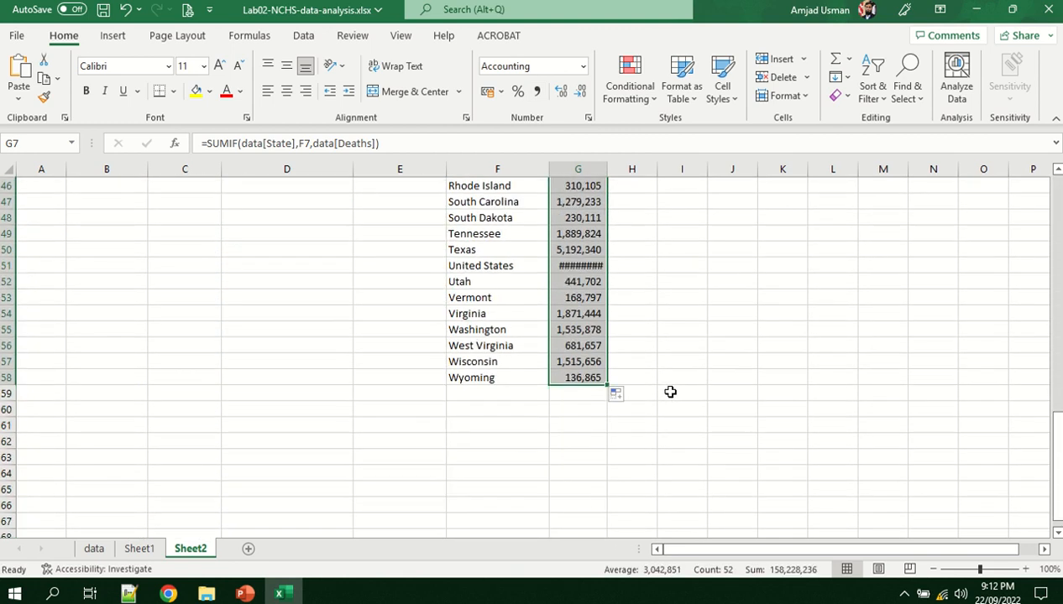
# Autofit the width of column G to the full state death counts
pyautogui.scroll(17, 313, 463)
pyautogui.scroll(-12, 314, 464)
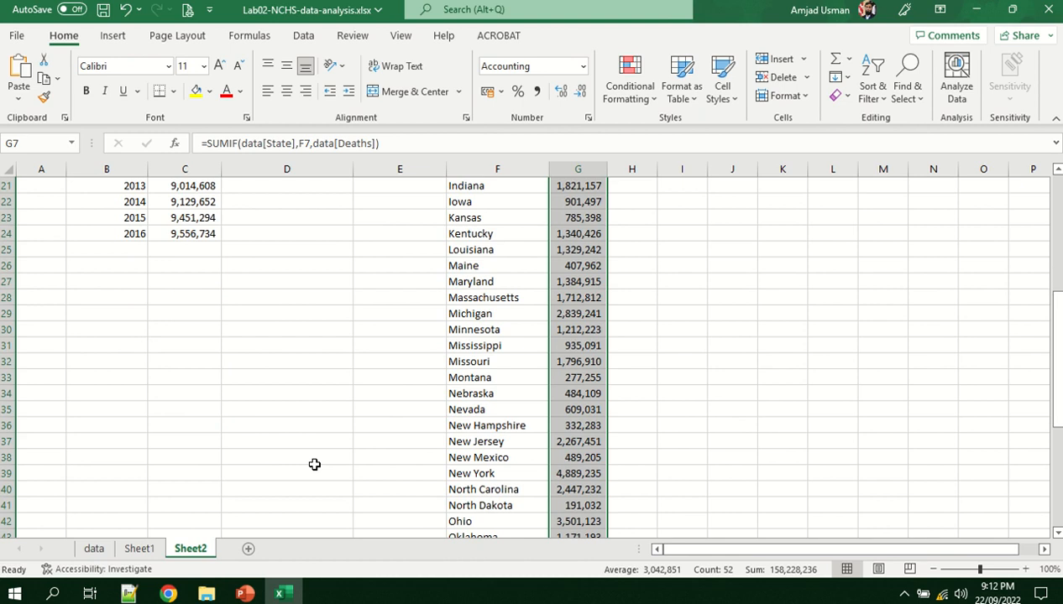
pyautogui.doubleClick(607, 170)
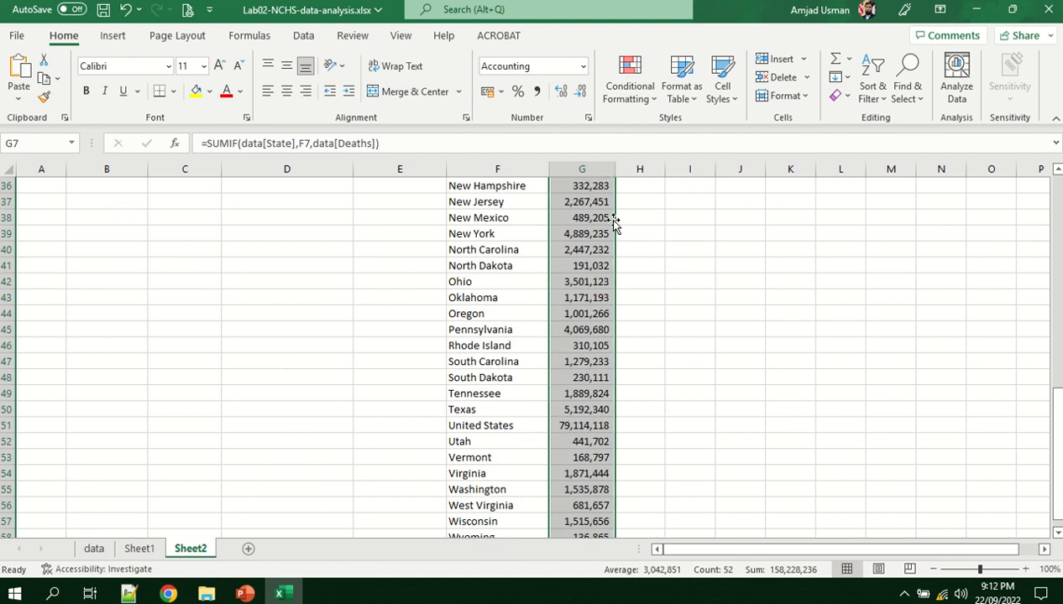
pyautogui.click(690, 440)
# Make the Year, Cause, State and Death Count headings in B6:G6 bold
pyautogui.scroll(12, 387, 458)
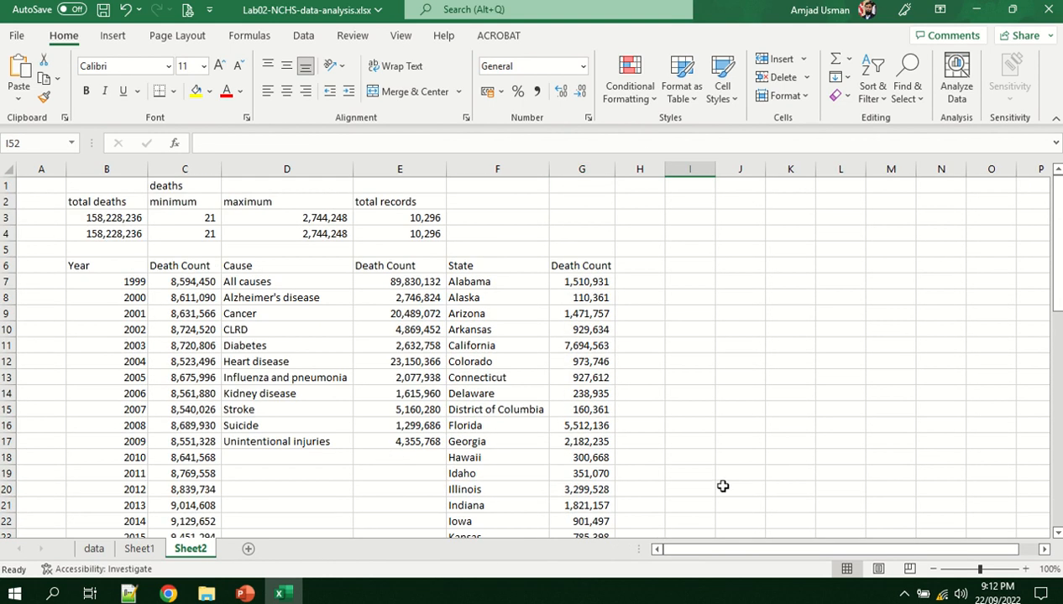
pyautogui.moveTo(576, 265); pyautogui.dragTo(99, 265)
pyautogui.click(86, 91)
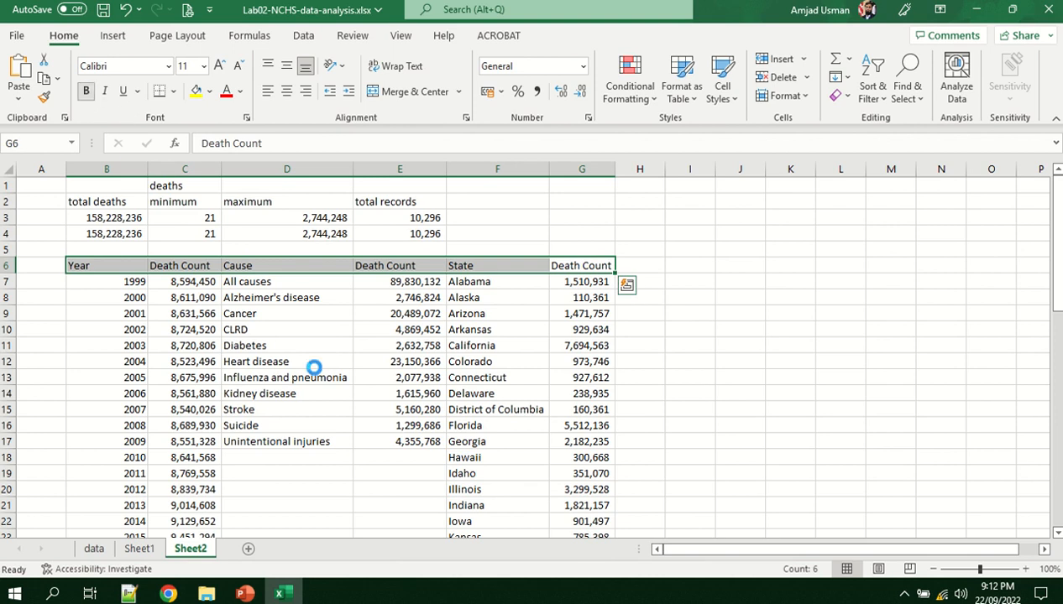
pyautogui.click(687, 387)
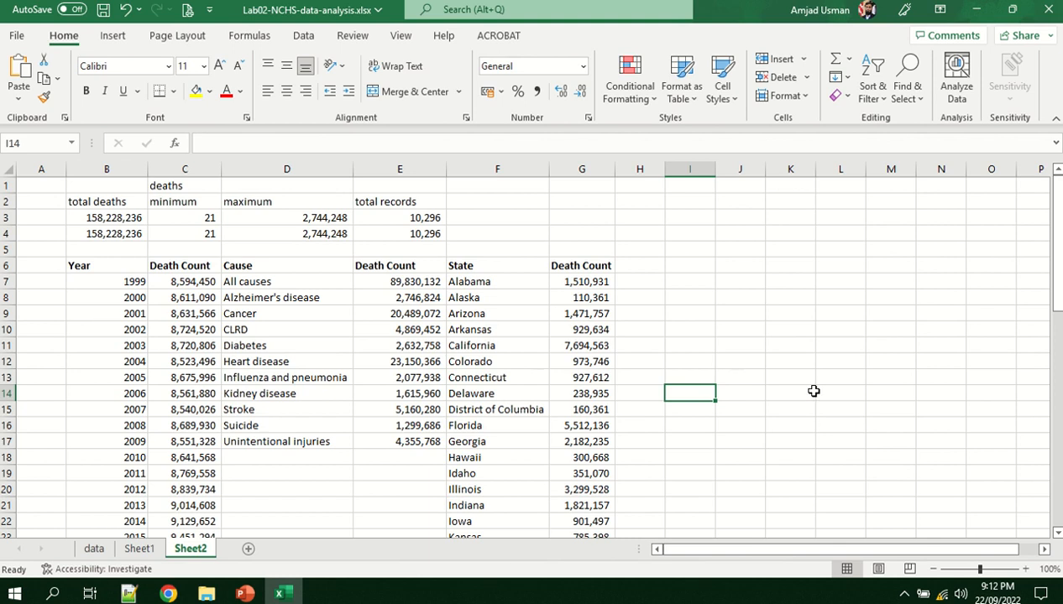
pyautogui.scroll(-2, 569, 424)
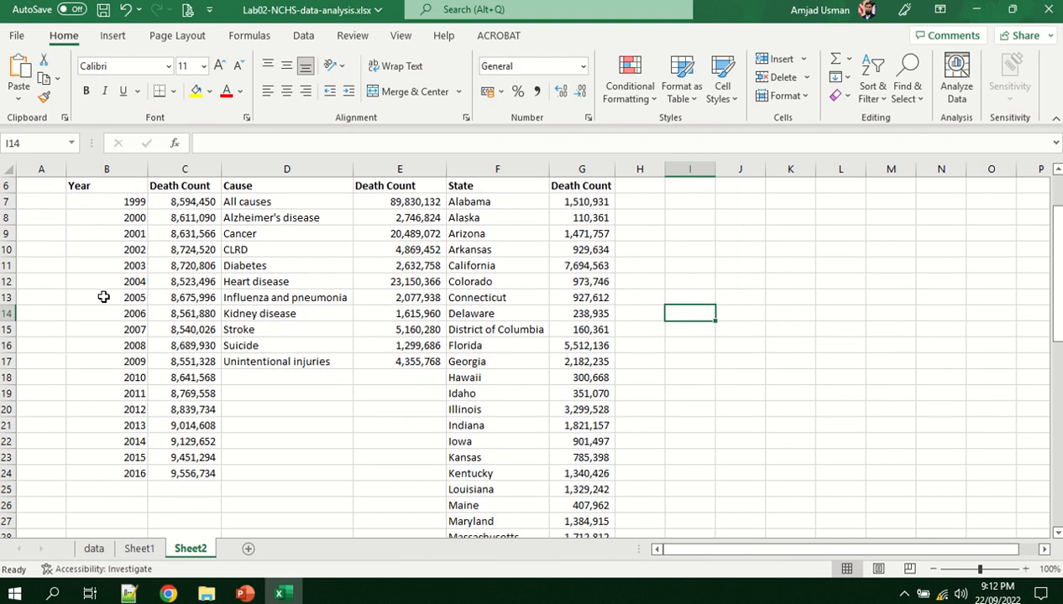
pyautogui.moveTo(109, 198); pyautogui.dragTo(93, 474)
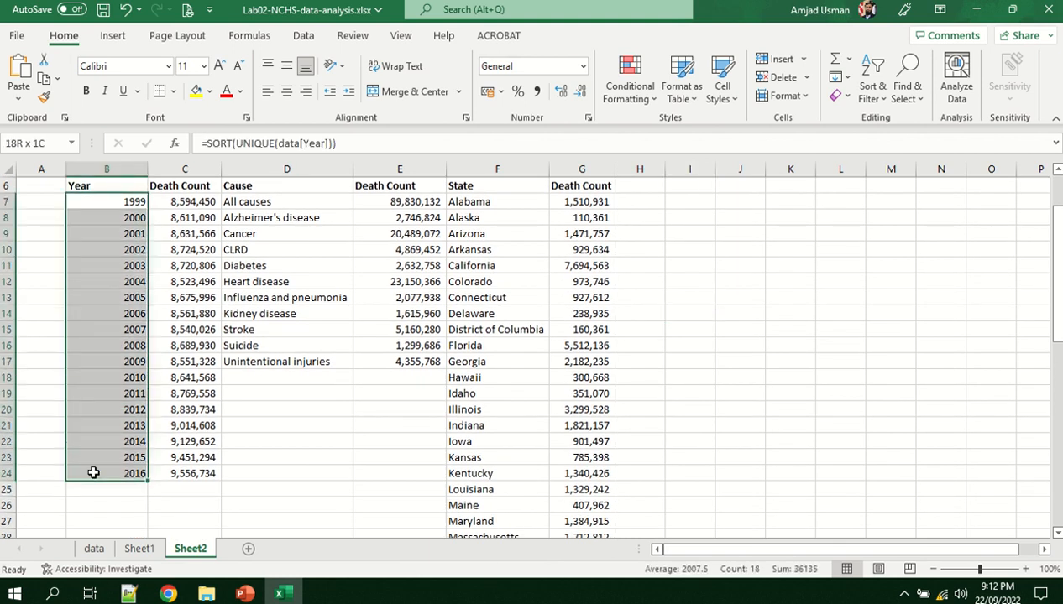
pyautogui.click(792, 410)
pyautogui.scroll(2, 781, 412)
# Enter the headings year, cause and death count in cells I6, J6 and K6
pyautogui.click(693, 265)
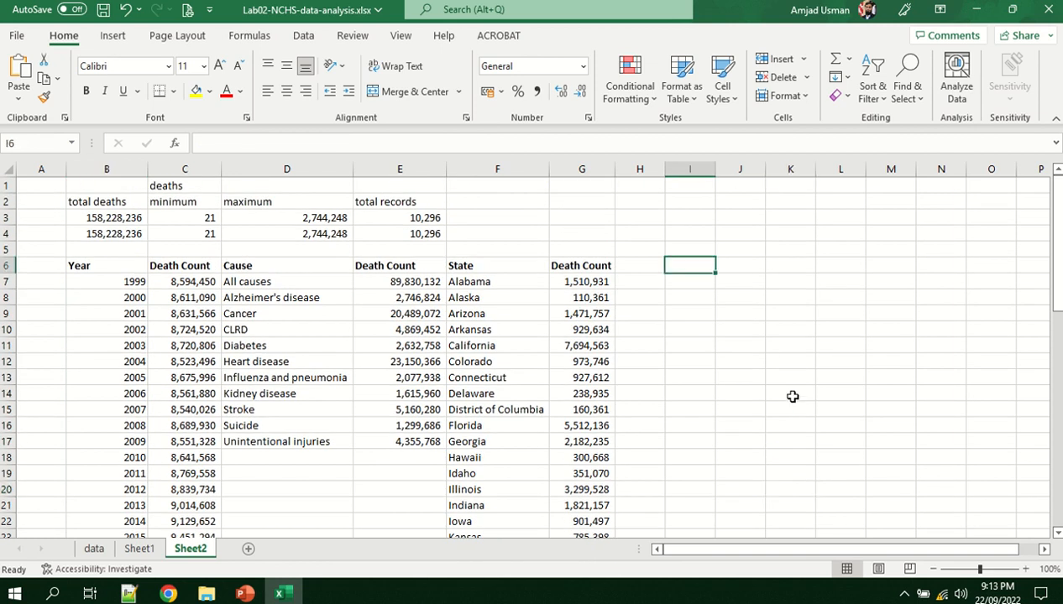
pyautogui.write('year')
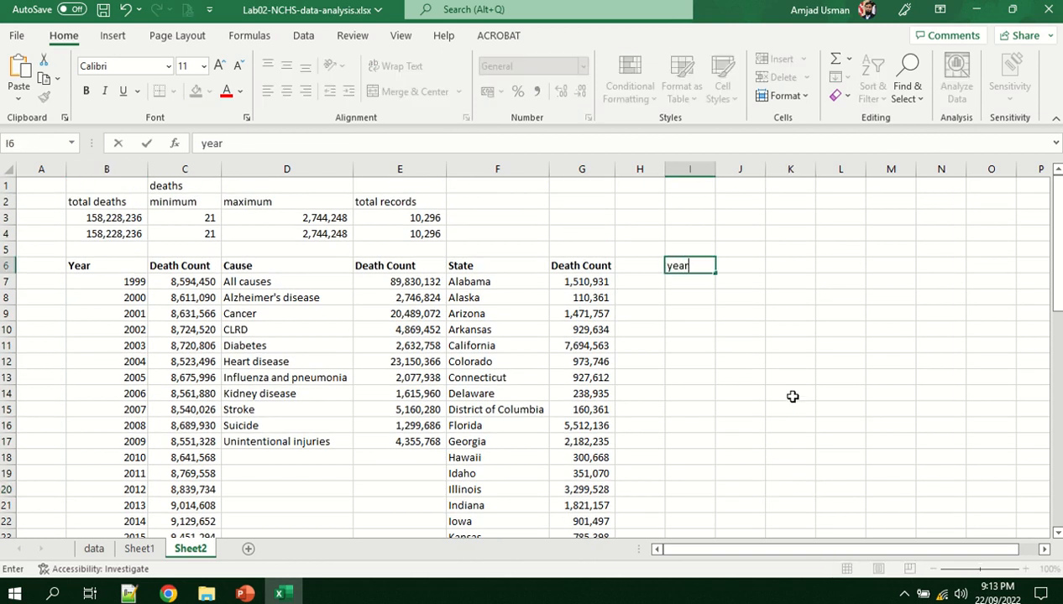
pyautogui.press('Tab')
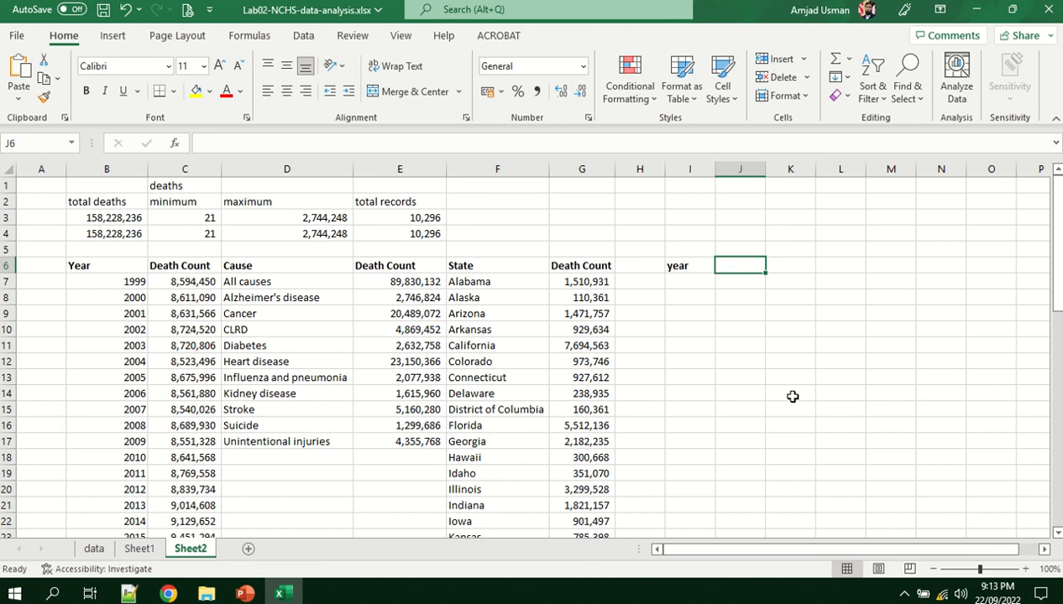
pyautogui.write('cause')
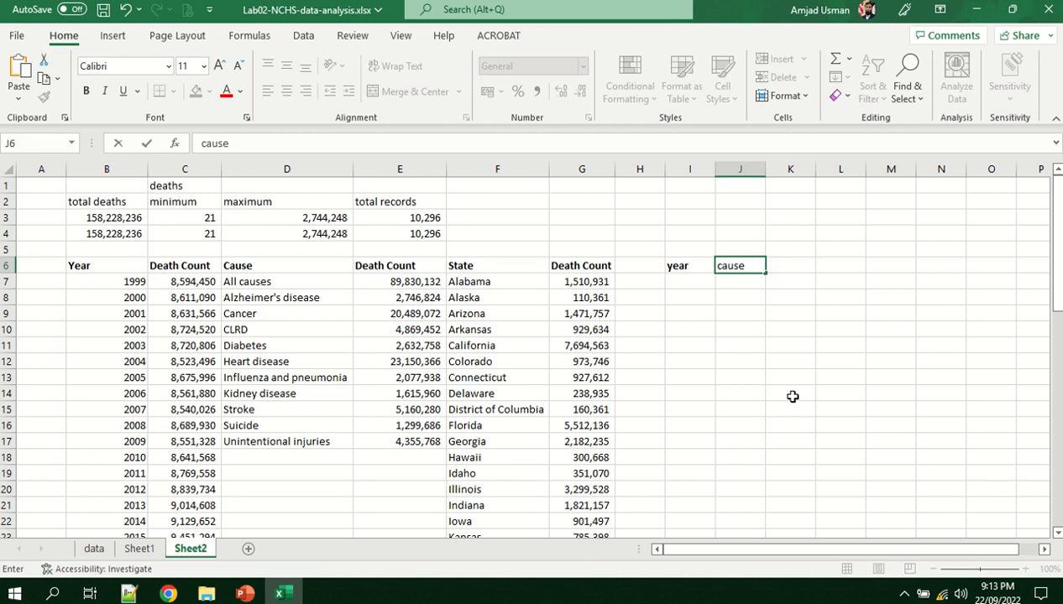
pyautogui.press('Tab')
pyautogui.write('dea')
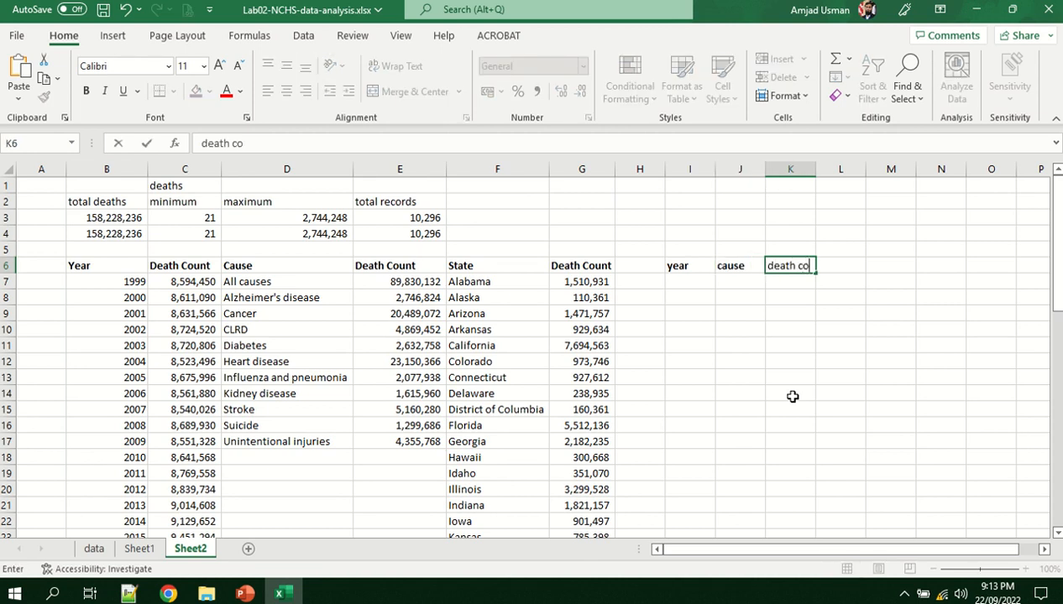
pyautogui.press('Return')
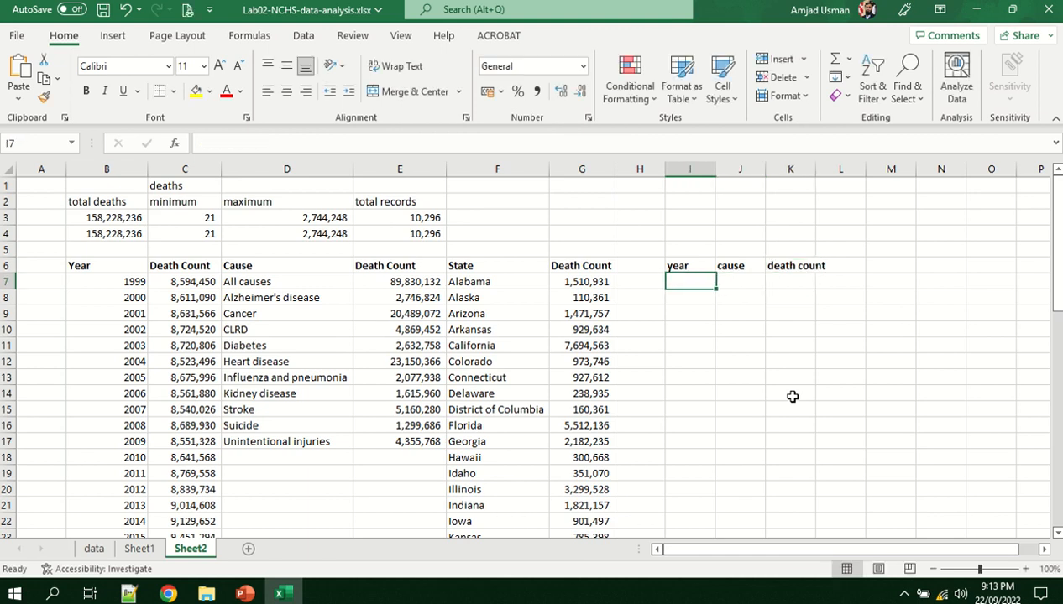
# Enter 1999 as the first year in I7 and slightly widen the cause column J
pyautogui.write('1999')
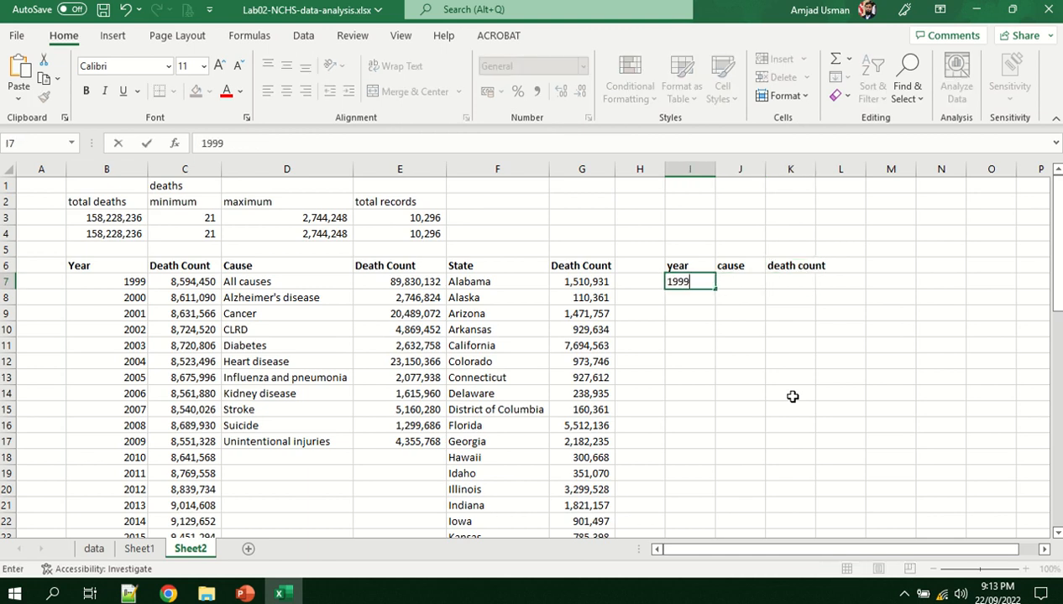
pyautogui.press('Tab')
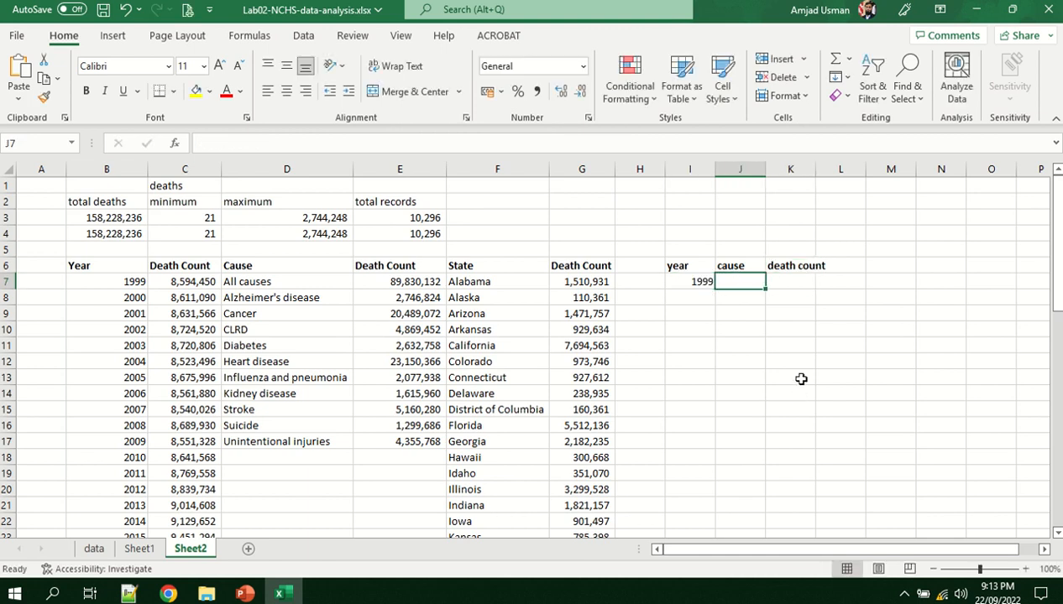
pyautogui.moveTo(765, 169); pyautogui.dragTo(846, 169)
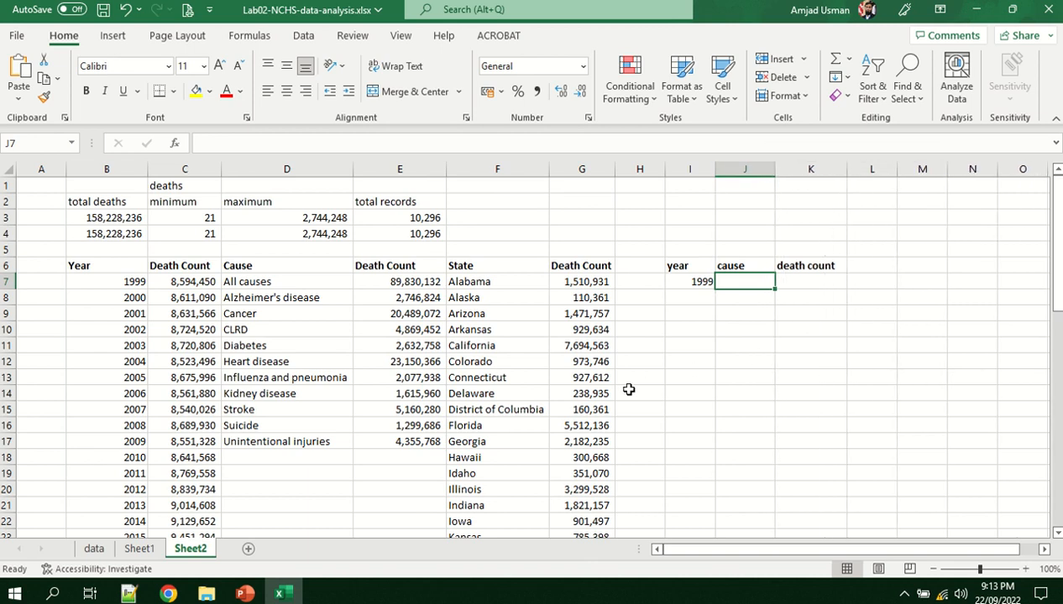
# Copy the cause list D7:D17 into the new cause column from J7 and autofit column J to the names
pyautogui.moveTo(271, 279); pyautogui.dragTo(267, 442)
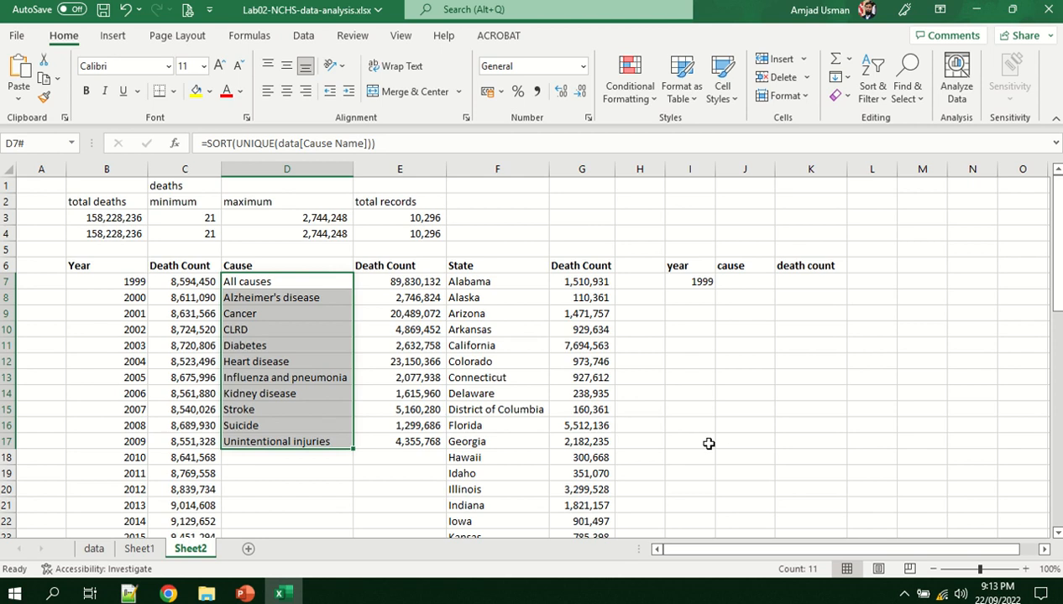
pyautogui.hotkey('ctrl', 'c')
pyautogui.click(745, 281)
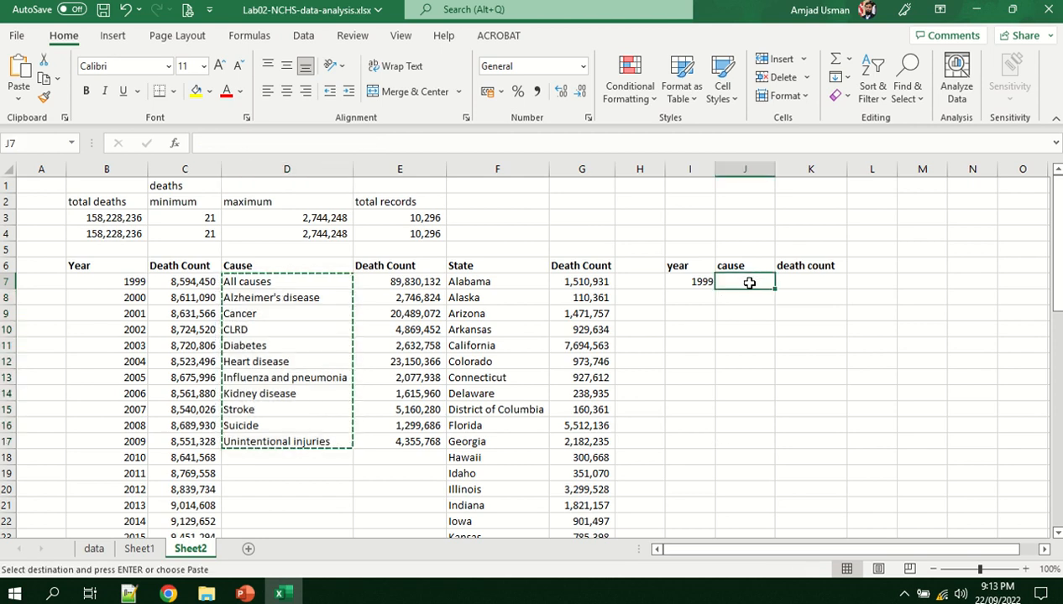
pyautogui.hotkey('ctrl', 'v')
pyautogui.click(870, 411)
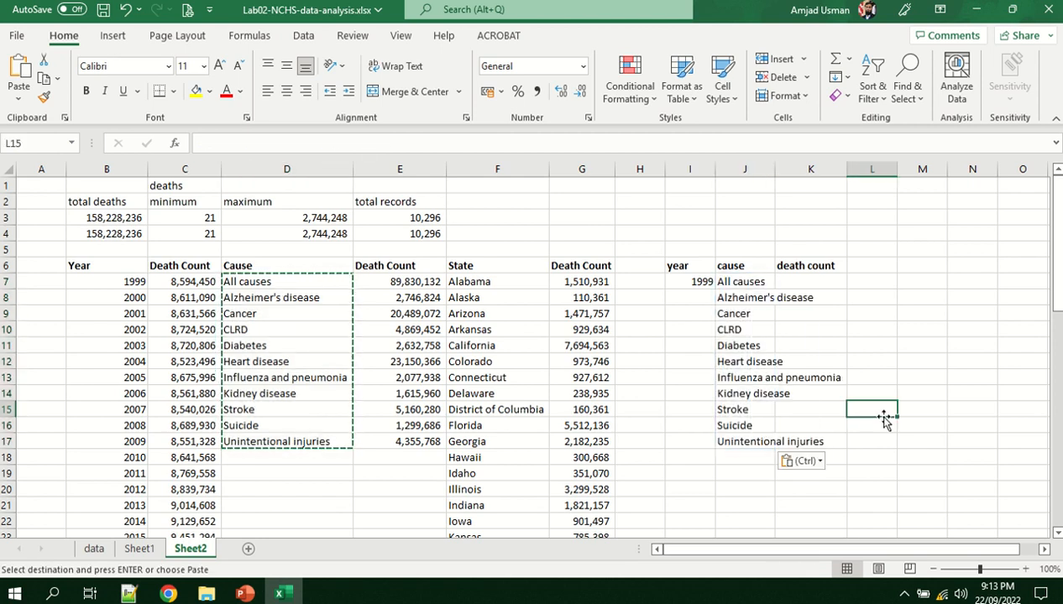
pyautogui.doubleClick(774, 169)
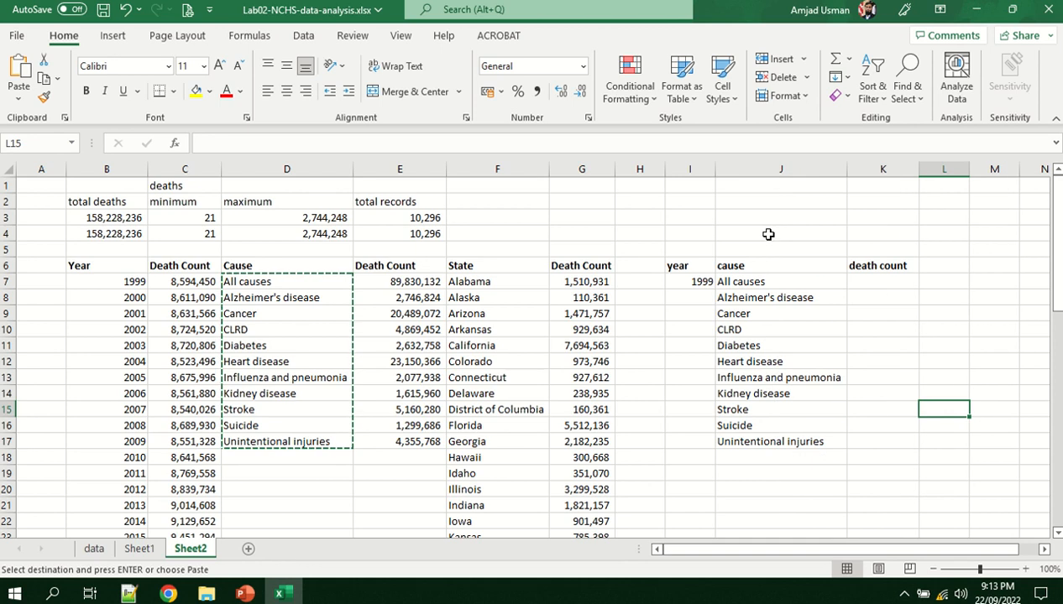
pyautogui.press('Escape')
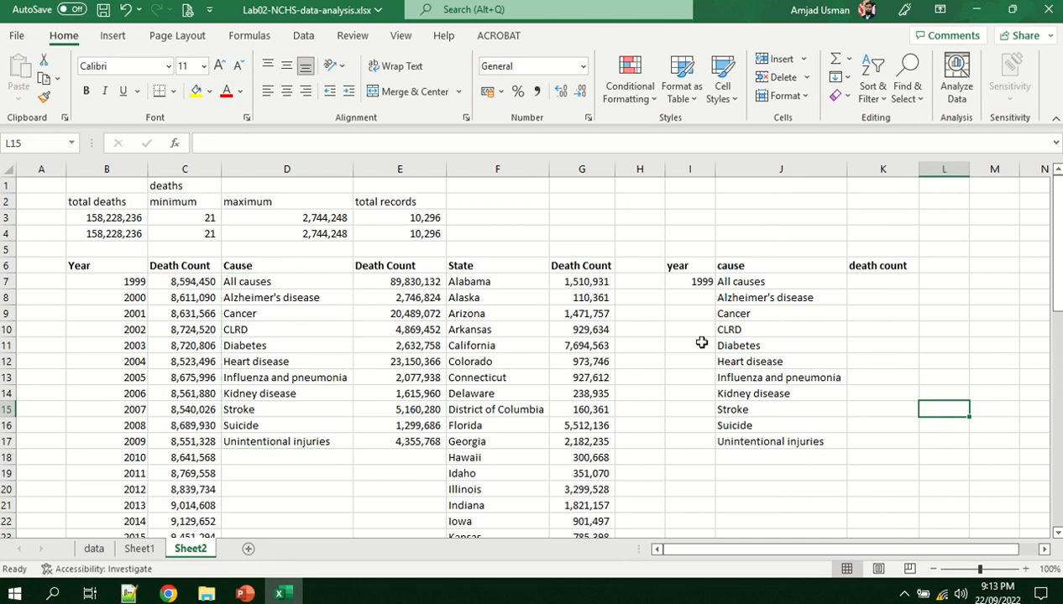
# Fill the year 1999 from I7 down to I17 beside every cause
pyautogui.click(681, 281)
pyautogui.moveTo(714, 289); pyautogui.dragTo(714, 447)
pyautogui.click(740, 487)
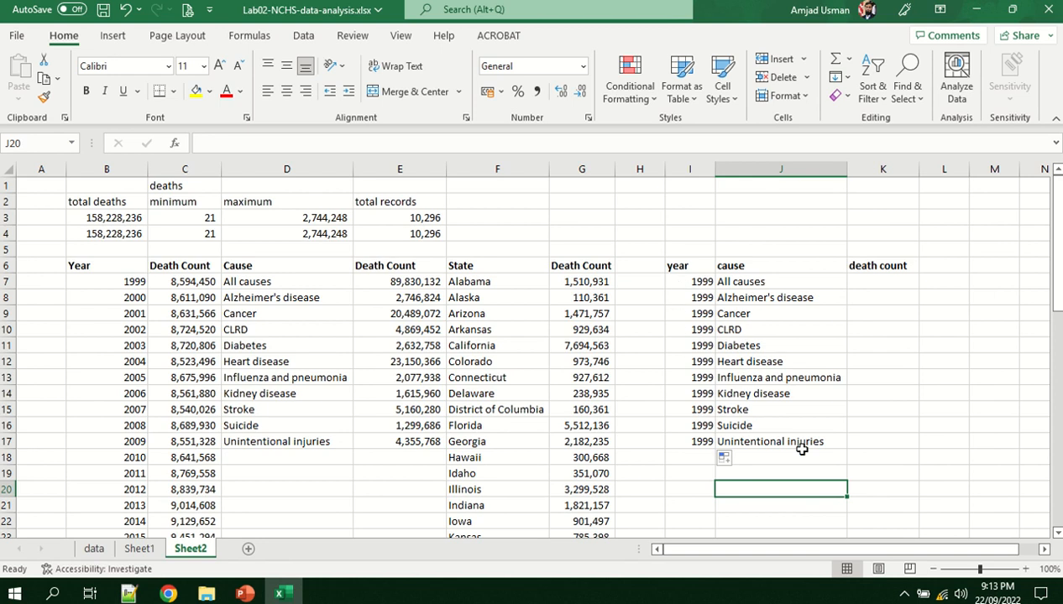
# Look through the math and trigonometry, logical, statistical and engineering function lists for a multi-condition sum function for K7
pyautogui.click(890, 277)
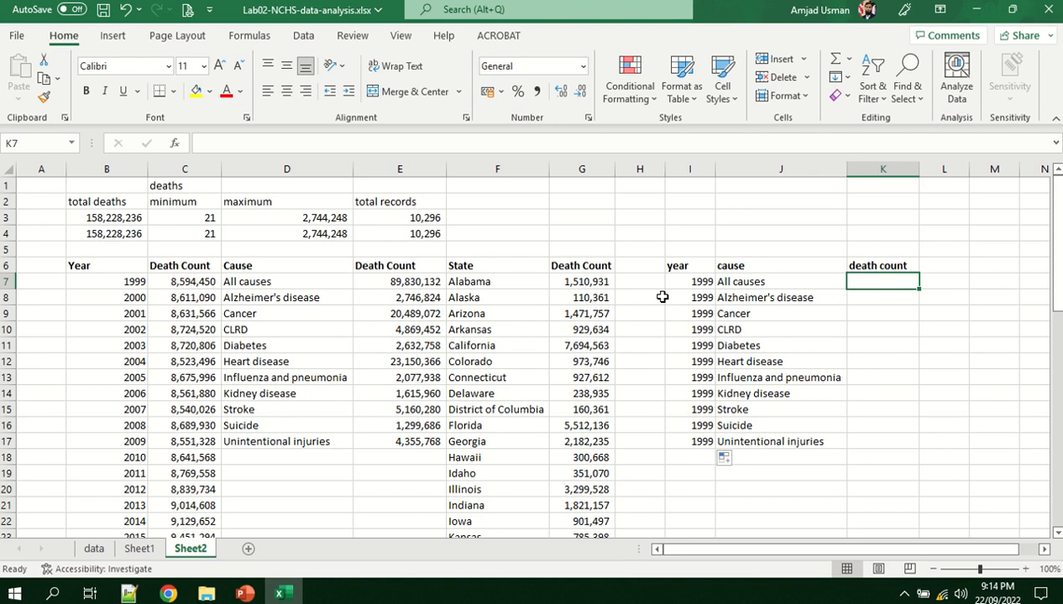
pyautogui.click(249, 35)
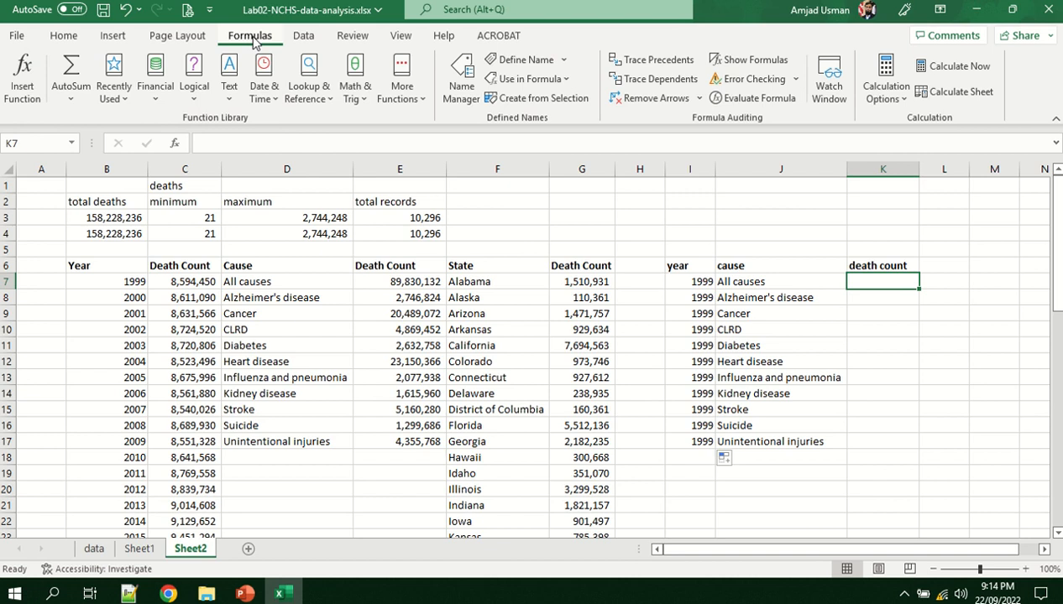
pyautogui.click(355, 107)
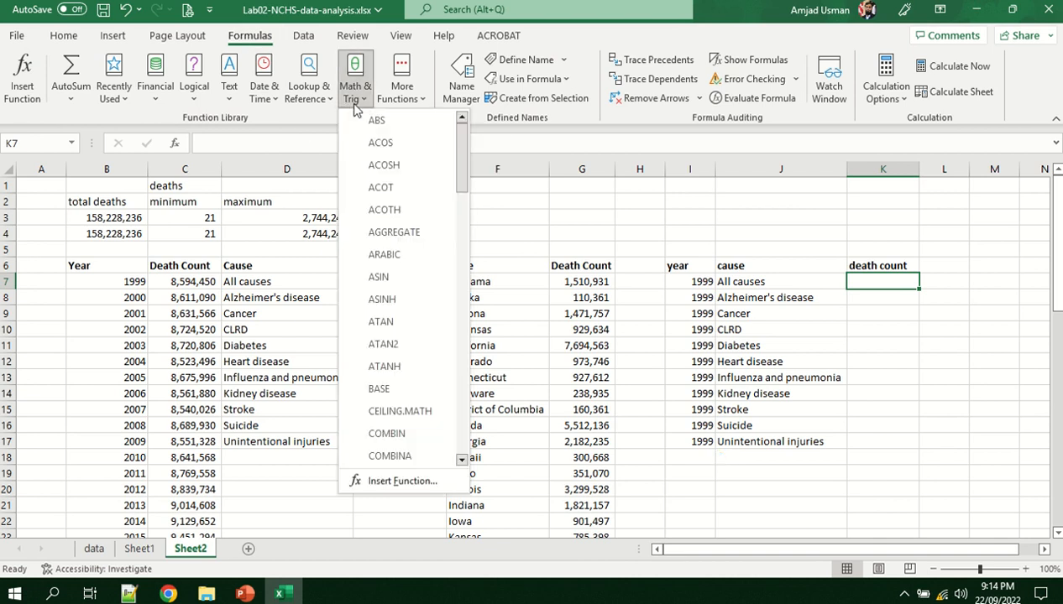
pyautogui.scroll(-3, 401, 330)
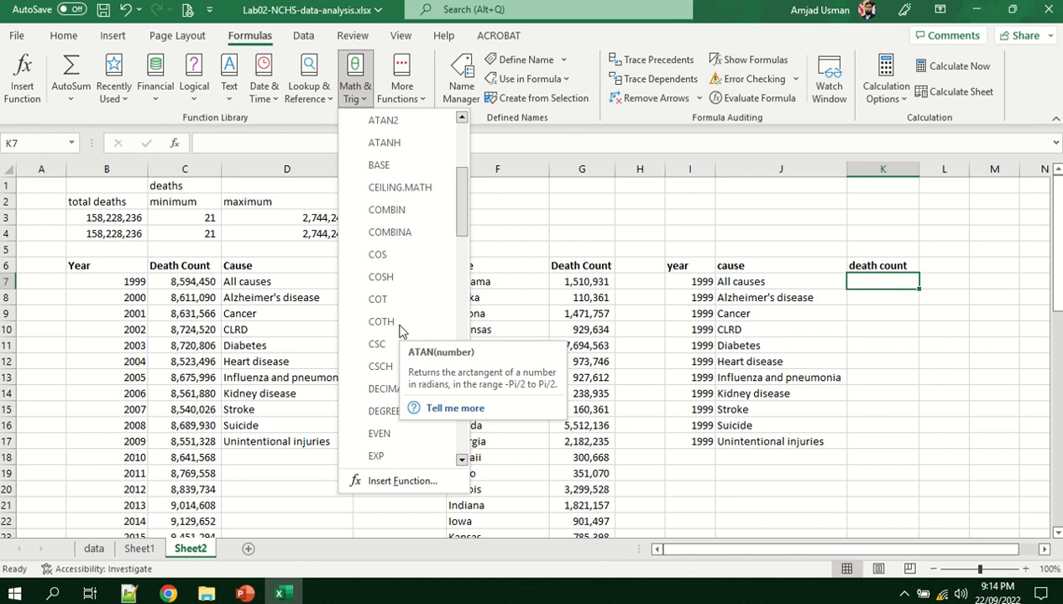
pyautogui.scroll(3, 397, 276)
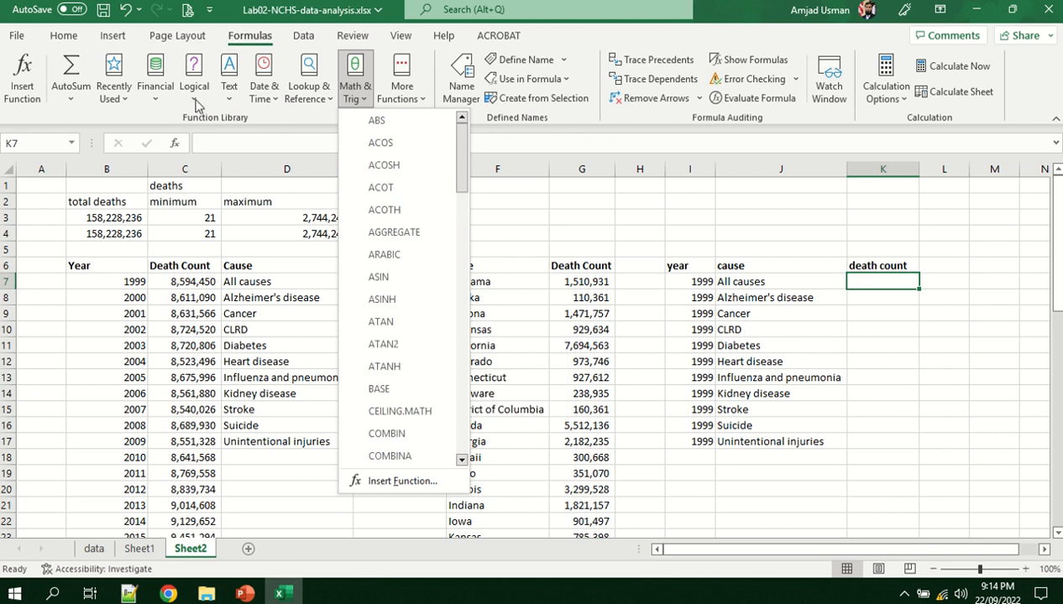
pyautogui.click(194, 99)
pyautogui.scroll(-1, 243, 340)
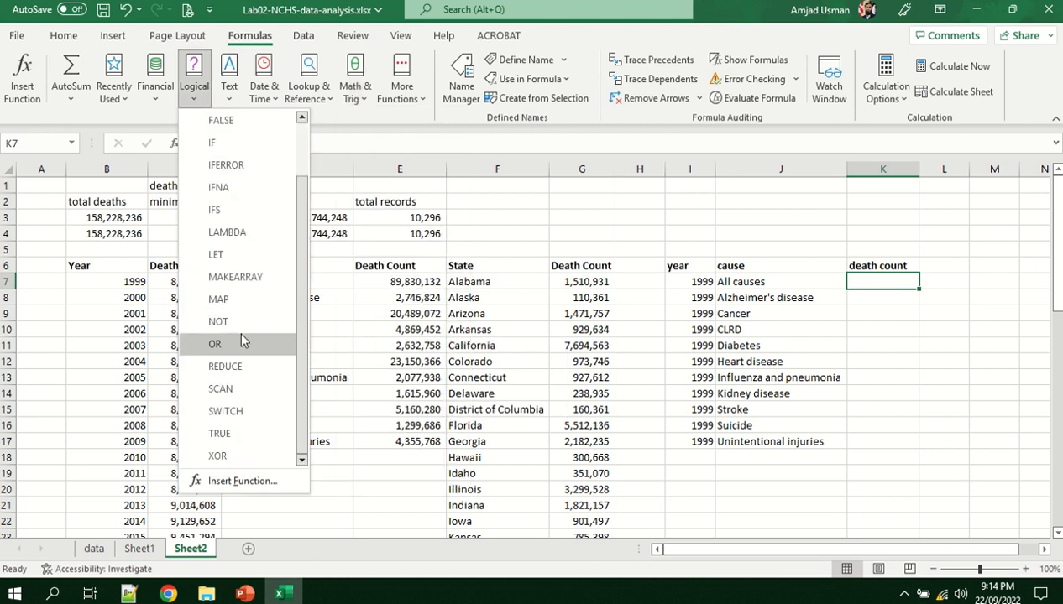
pyautogui.scroll(1, 243, 340)
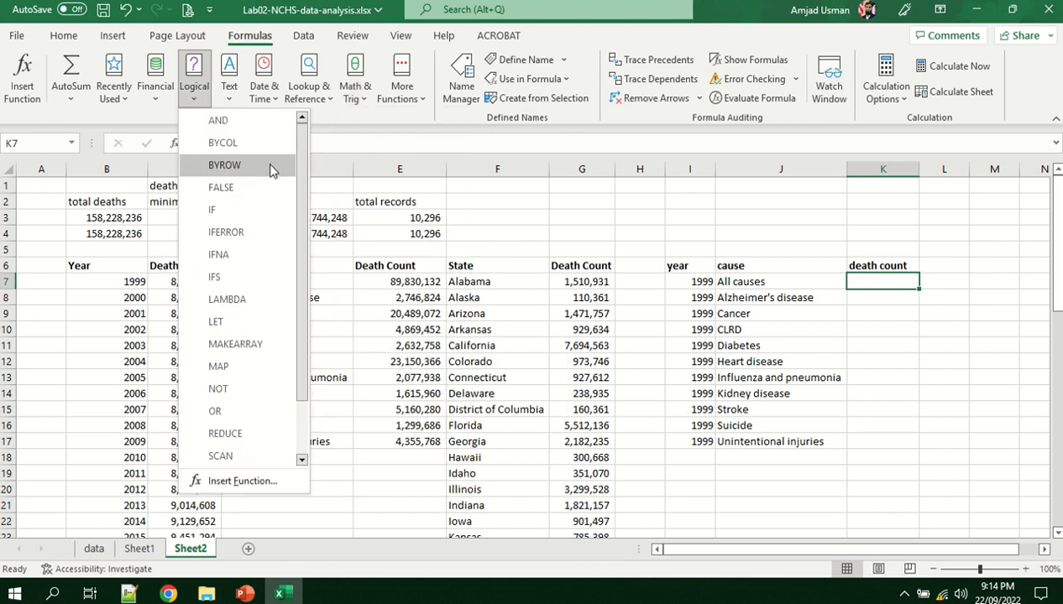
pyautogui.click(355, 97)
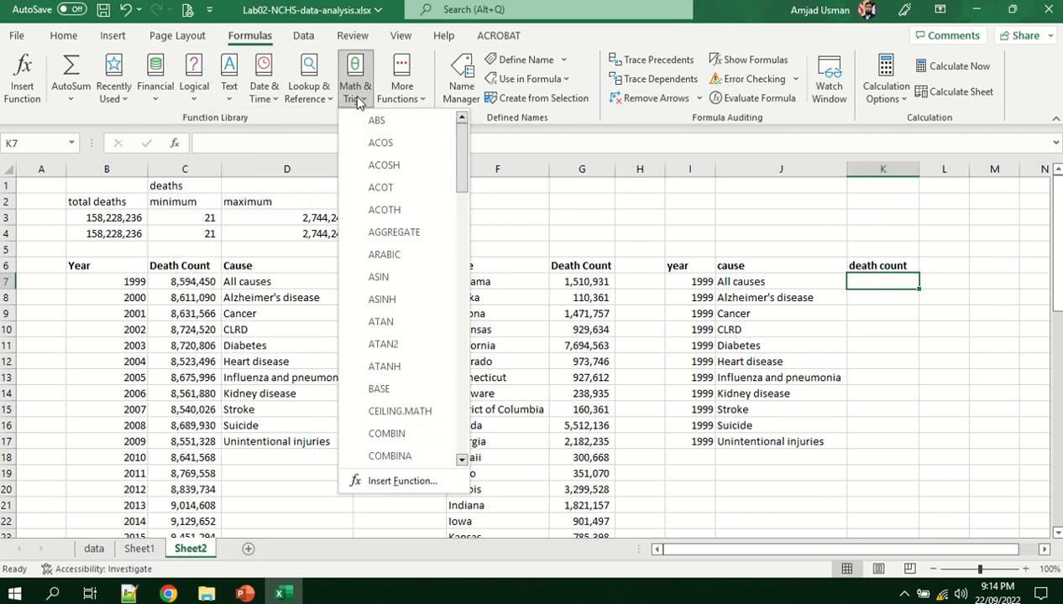
pyautogui.moveTo(467, 171); pyautogui.dragTo(460, 260)
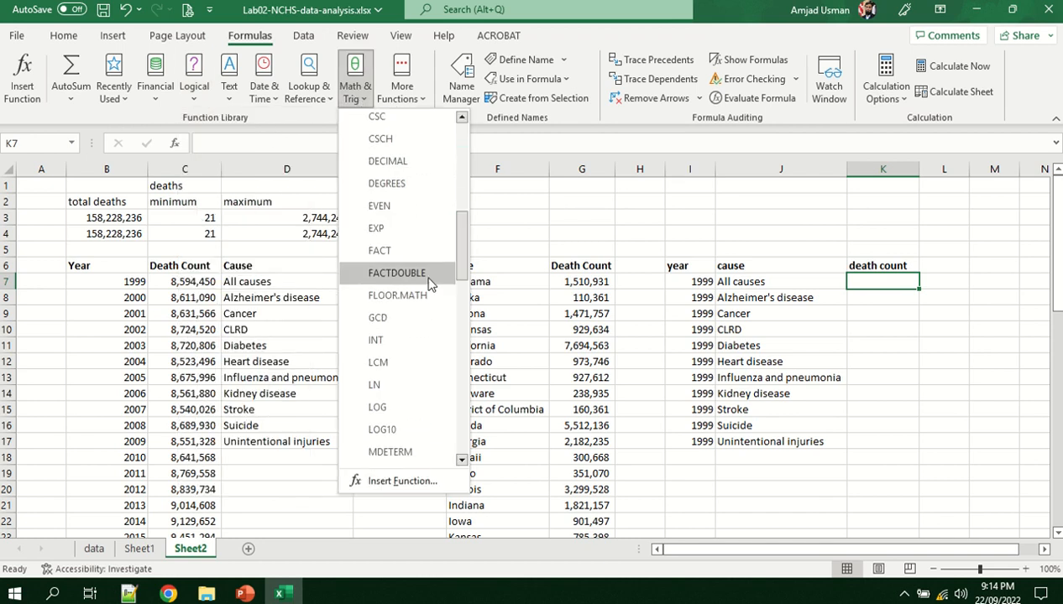
pyautogui.press('Down')
pyautogui.press('Down')
pyautogui.press('Down')
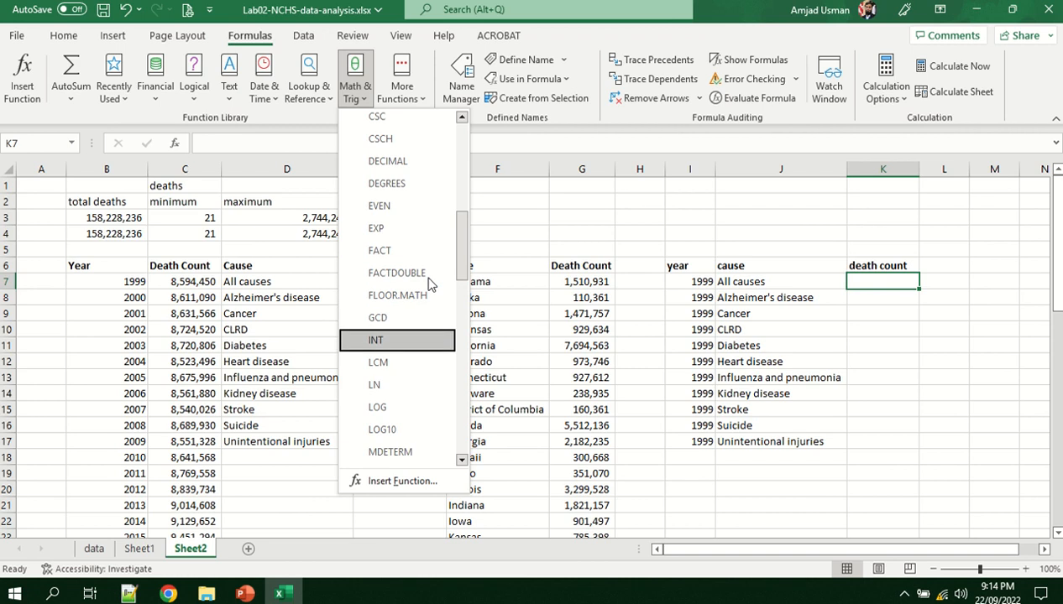
pyautogui.press('Down')
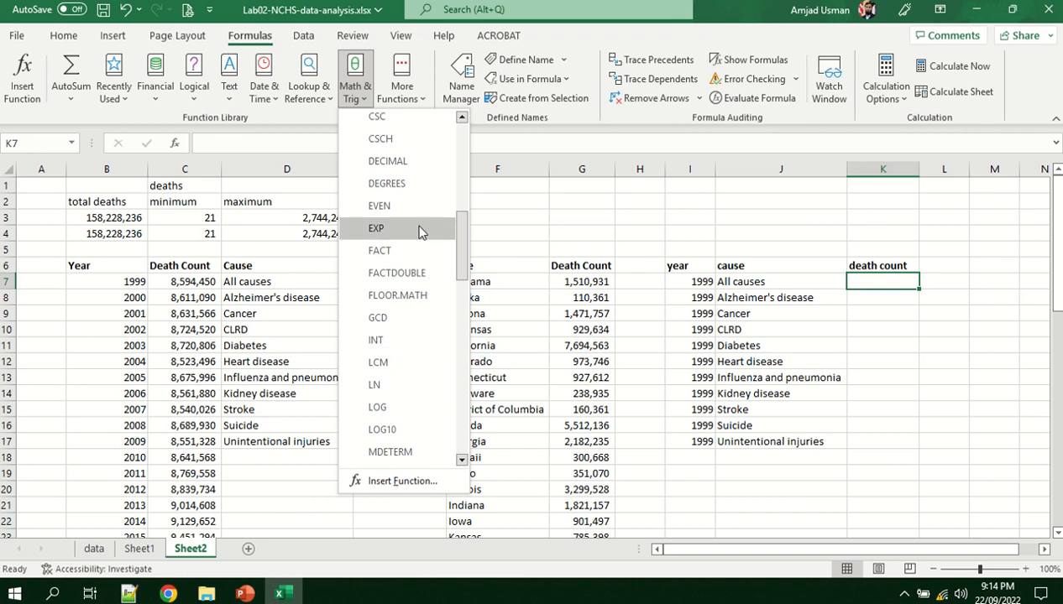
pyautogui.moveTo(461, 239); pyautogui.dragTo(464, 143)
pyautogui.click(404, 98)
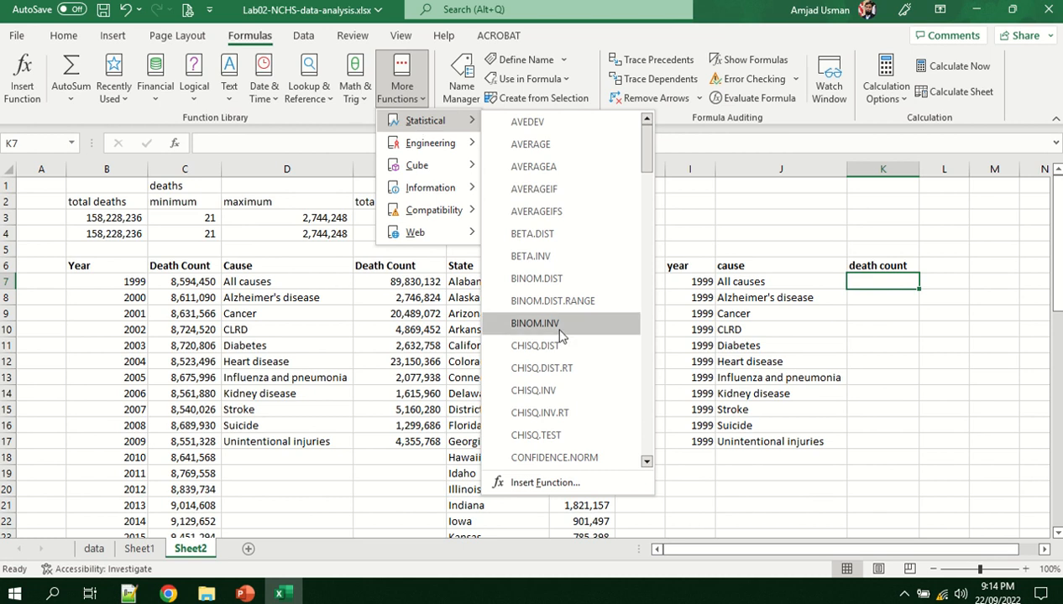
pyautogui.moveTo(444, 144)
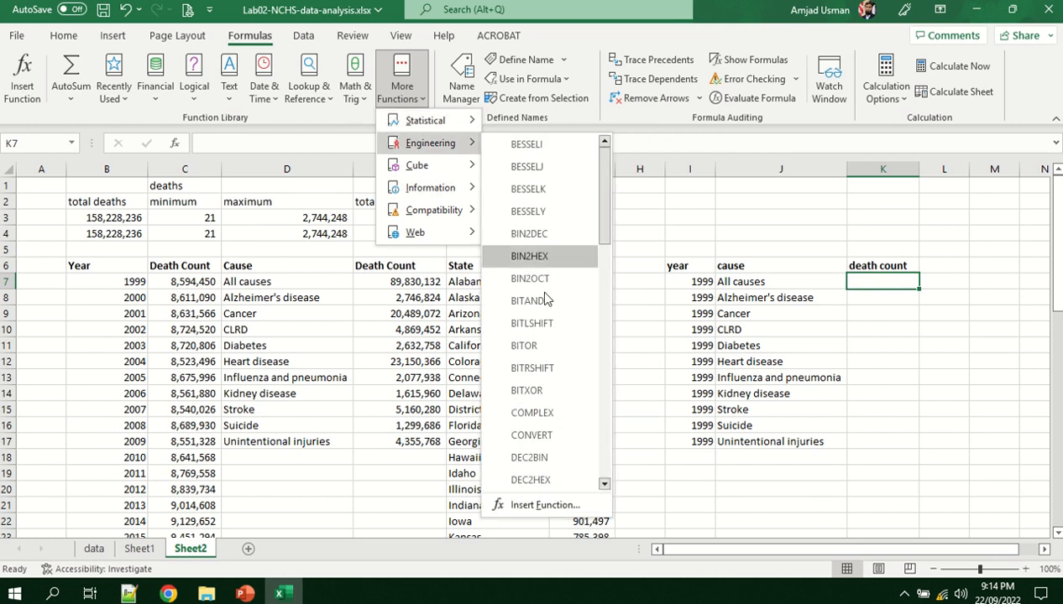
pyautogui.scroll(-8, 553, 334)
pyautogui.scroll(8, 554, 334)
pyautogui.scroll(-5, 553, 333)
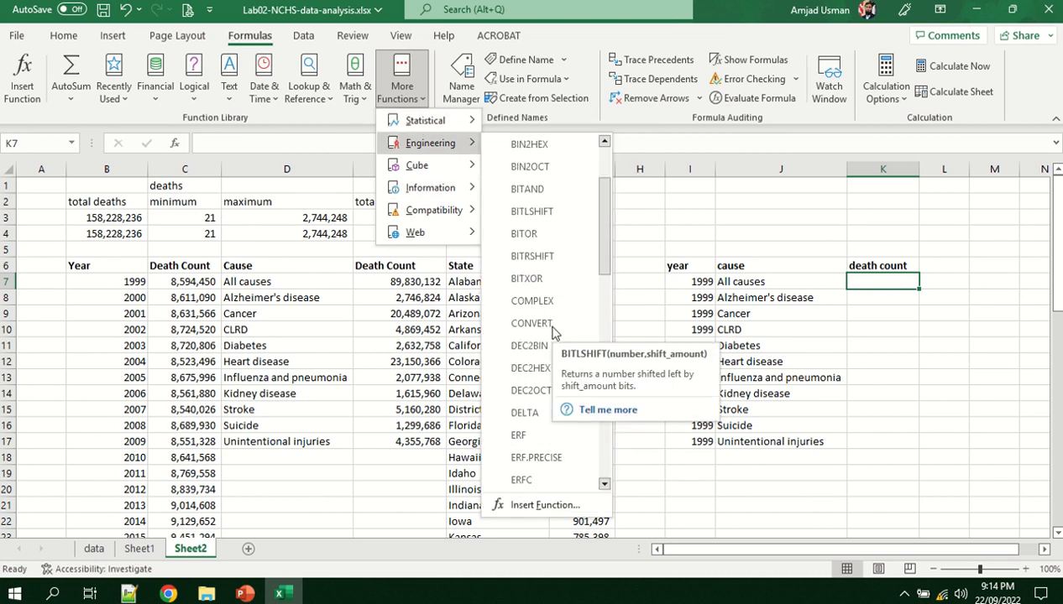
pyautogui.scroll(5, 553, 334)
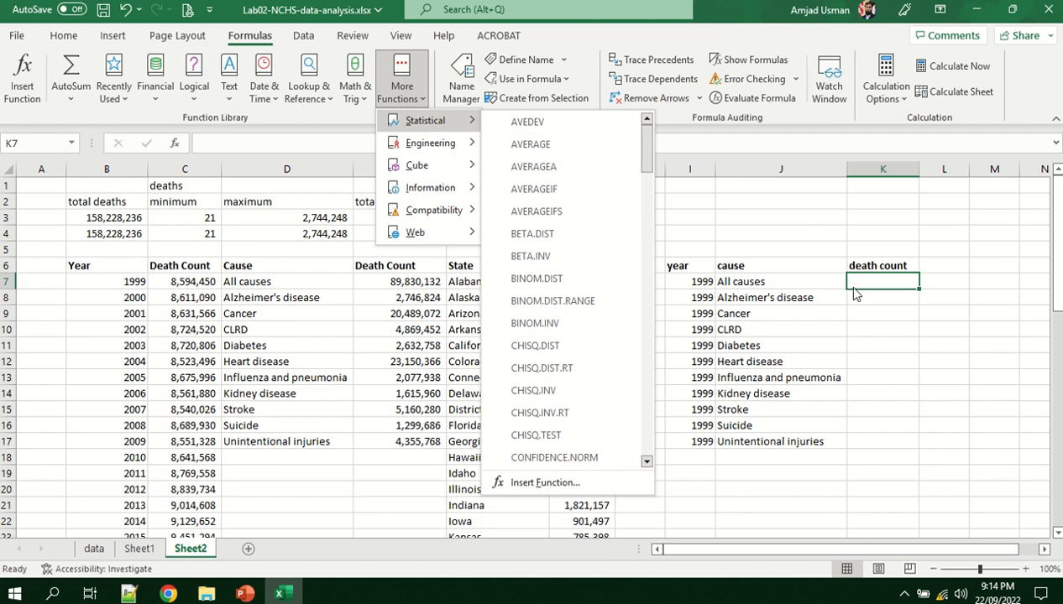
pyautogui.click(882, 281)
pyautogui.write('=')
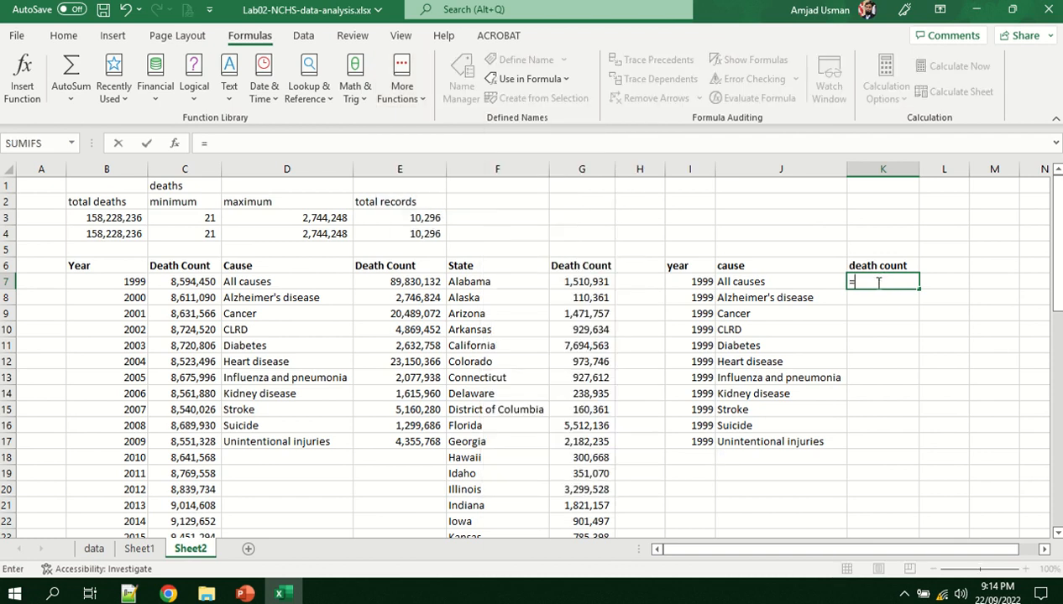
pyautogui.write('sum')
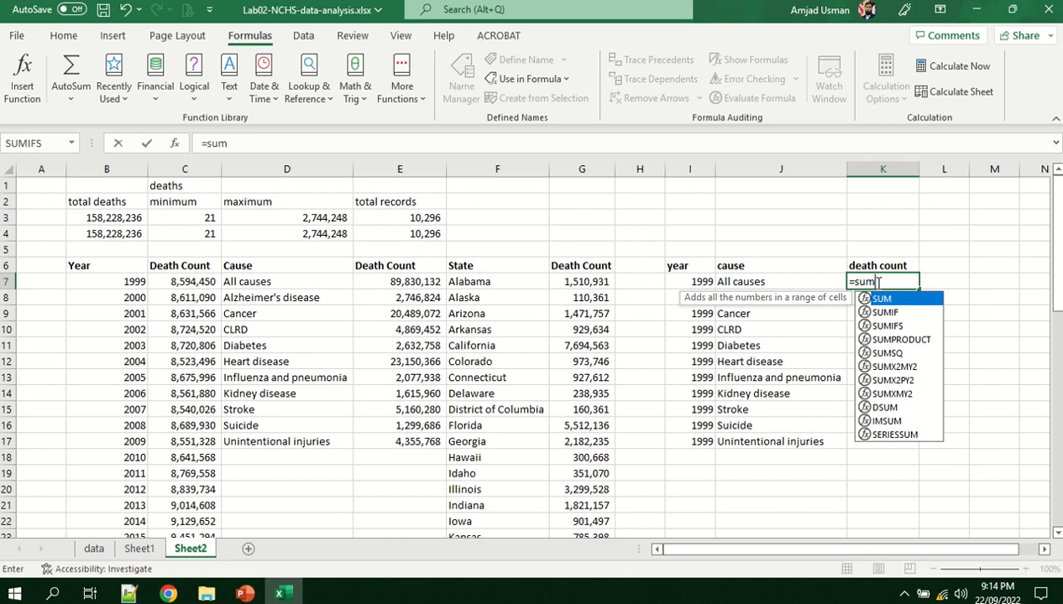
pyautogui.press('Down')
pyautogui.press('Down')
pyautogui.press('Tab')
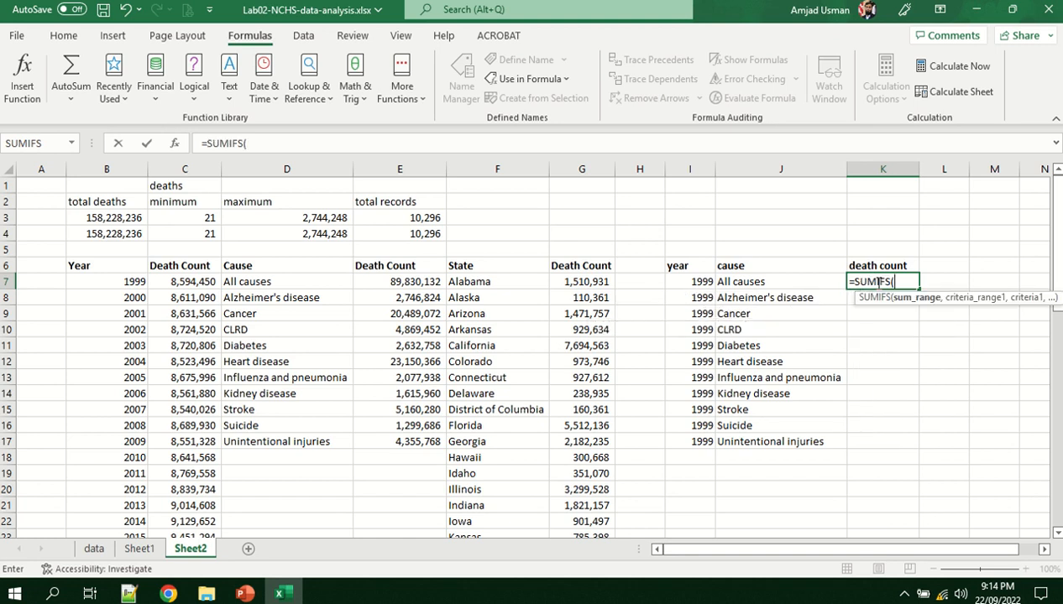
pyautogui.press('Return')
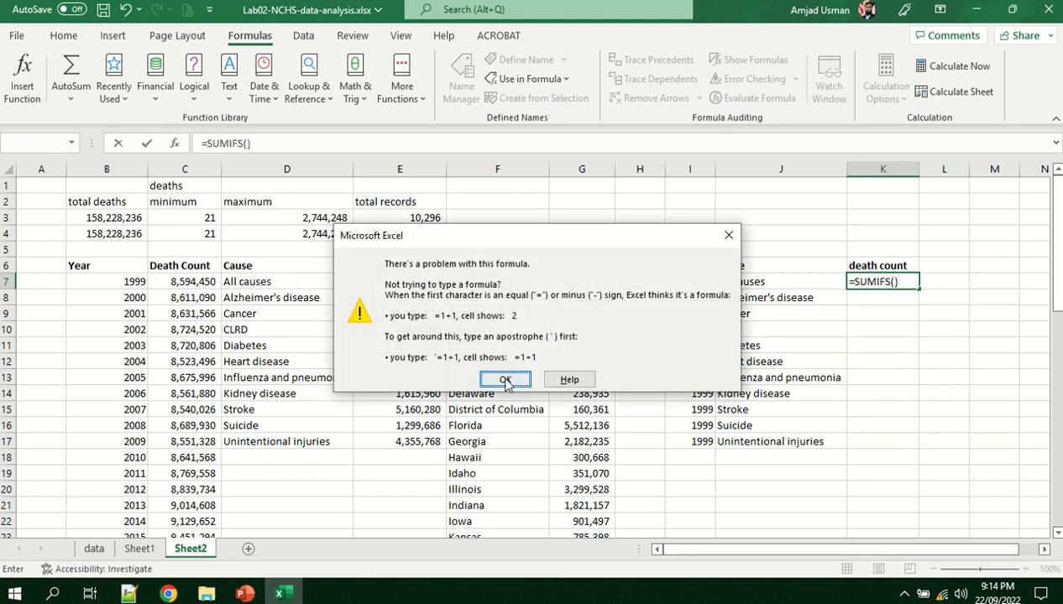
pyautogui.click(504, 380)
pyautogui.click(114, 99)
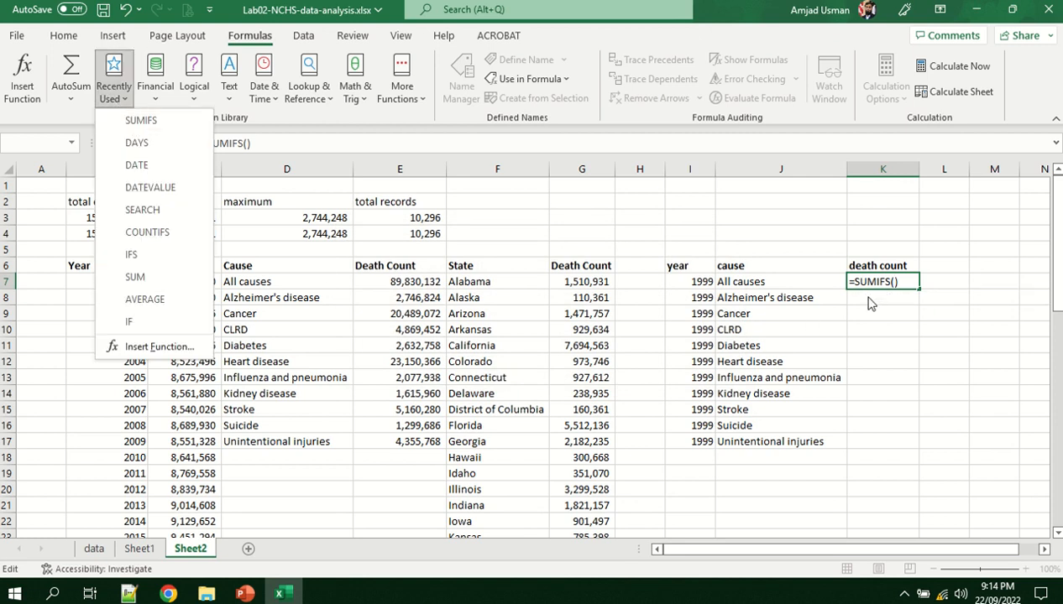
pyautogui.click(903, 284)
pyautogui.moveTo(901, 282); pyautogui.dragTo(840, 282)
pyautogui.press('BackSpace')
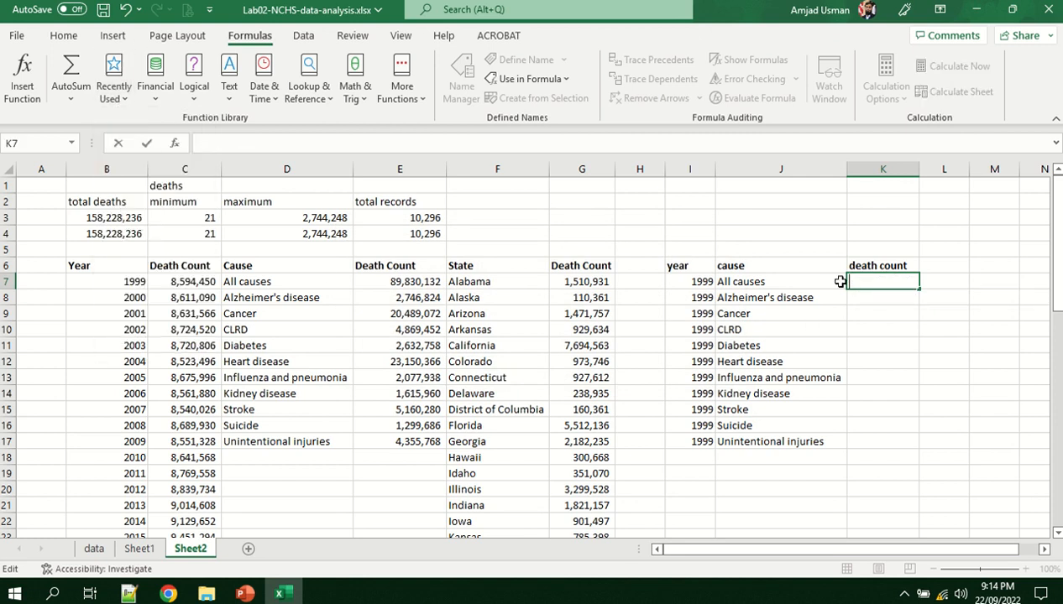
pyautogui.click(921, 347)
# Insert a SUMIFS function in K7 and set its sum range to data!data[deaths]
pyautogui.click(889, 285)
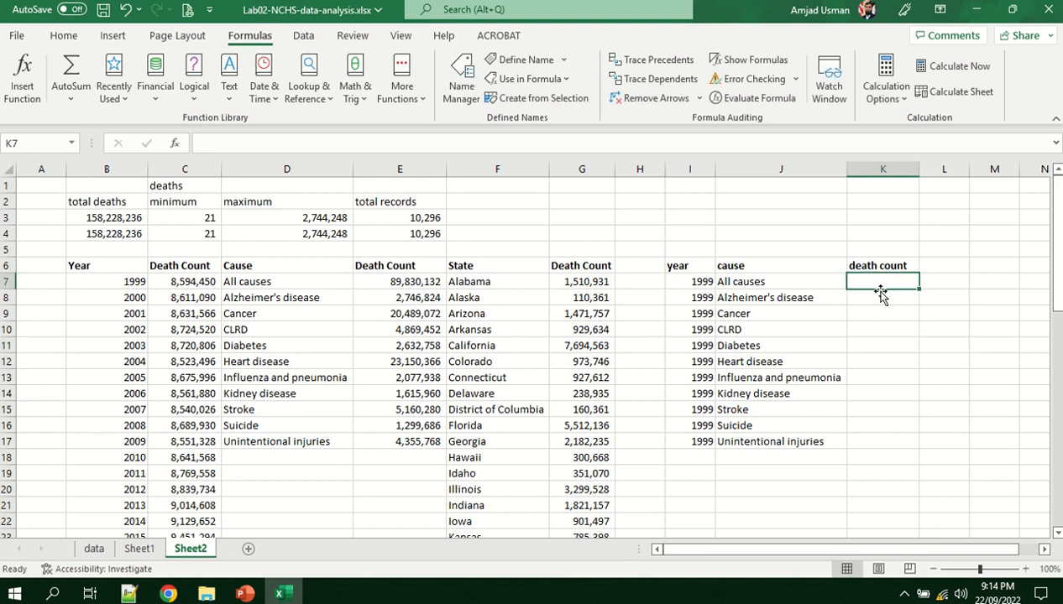
pyautogui.click(118, 99)
pyautogui.click(140, 120)
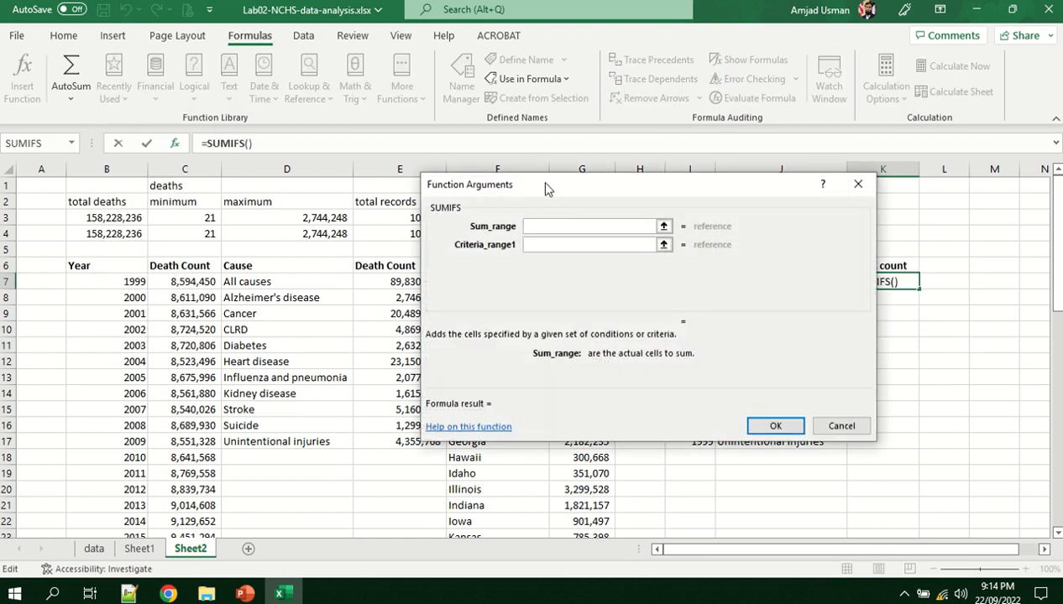
pyautogui.moveTo(546, 189); pyautogui.dragTo(635, 329)
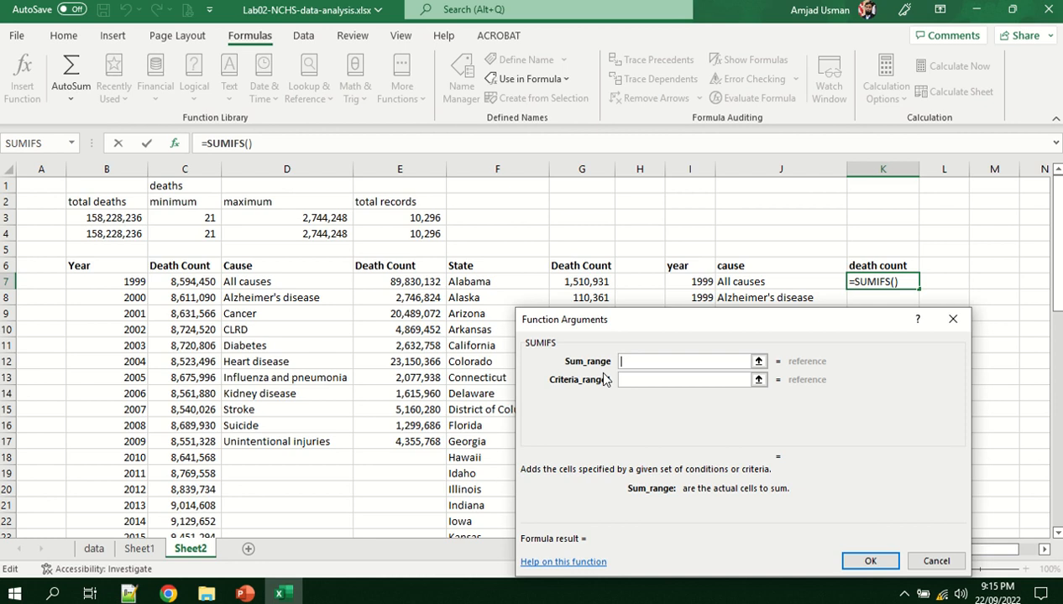
pyautogui.write('data')
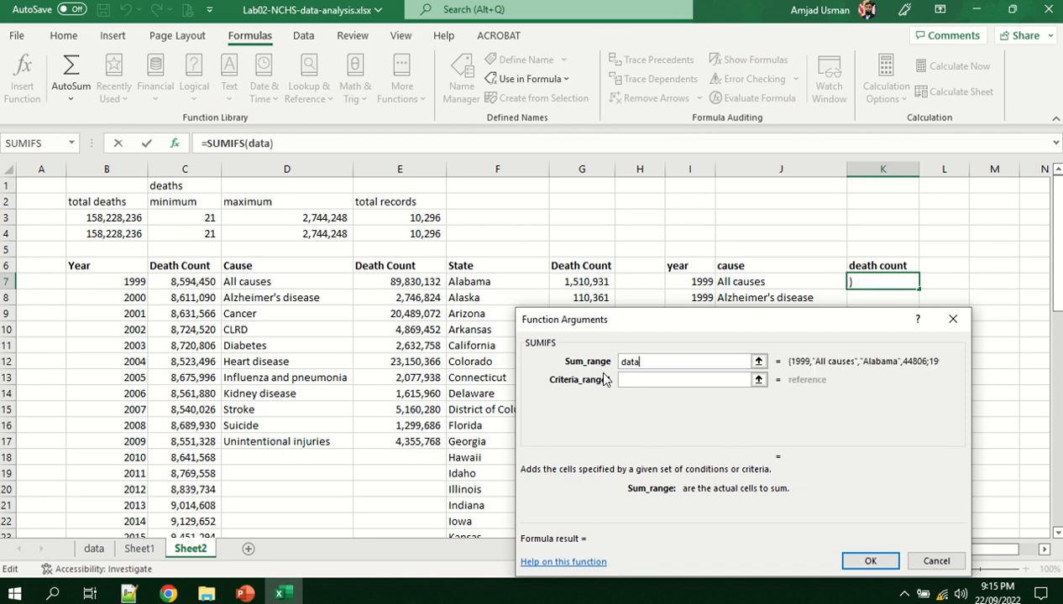
pyautogui.write('!')
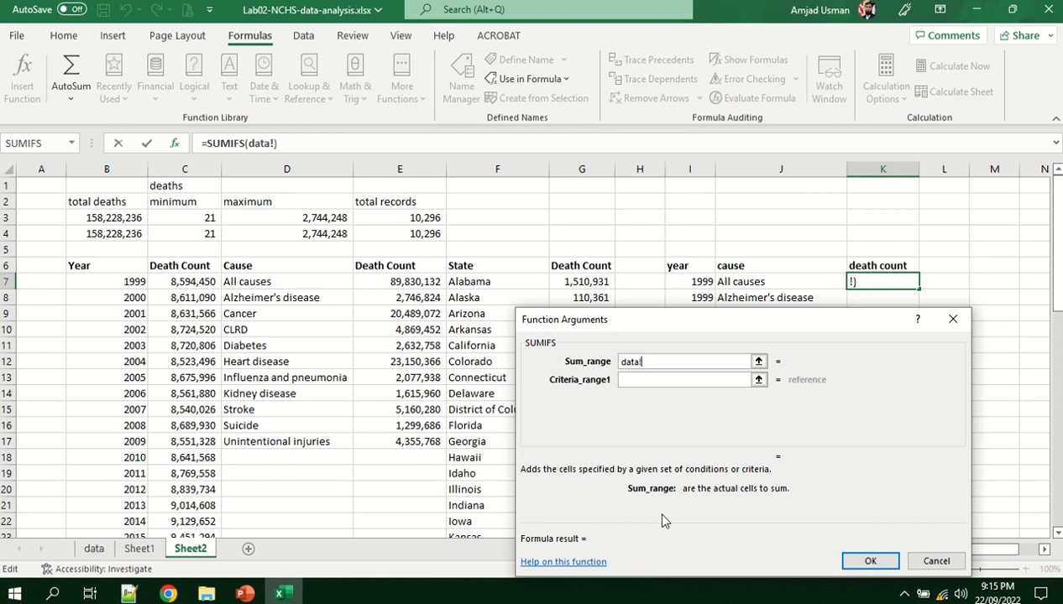
pyautogui.write('data')
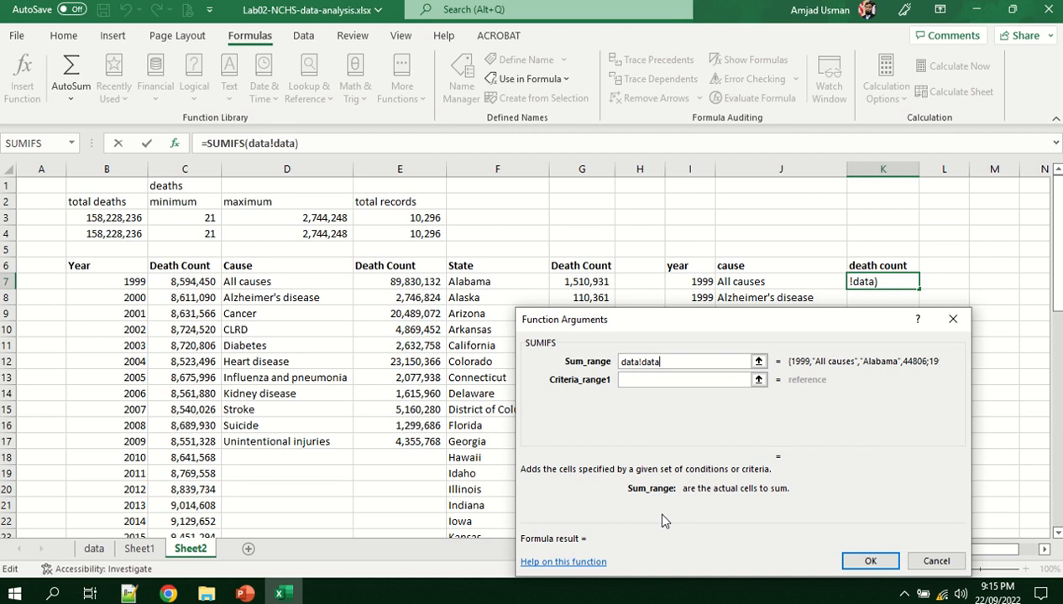
pyautogui.write('[d')
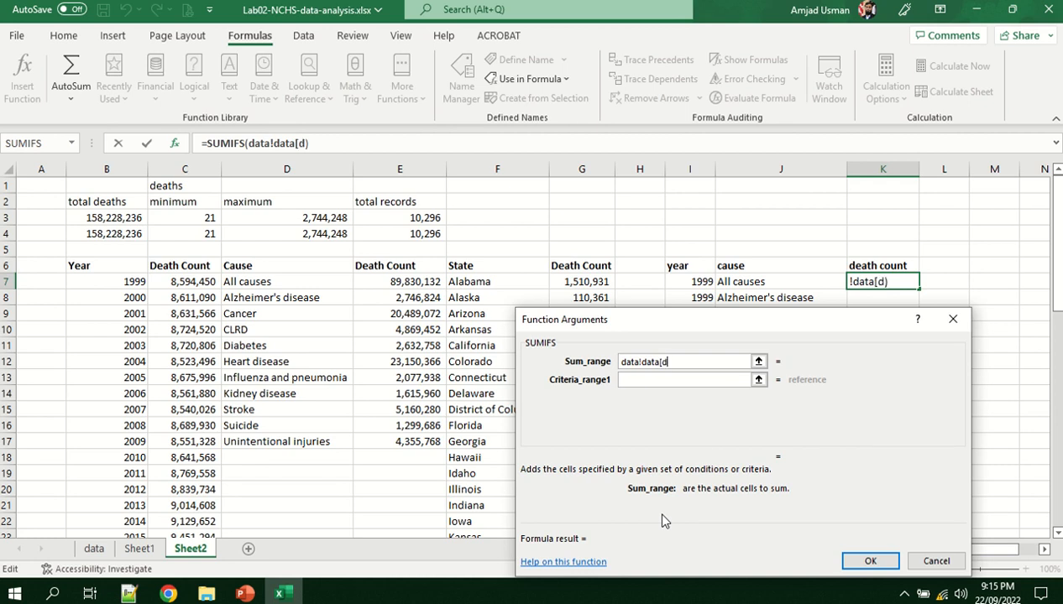
pyautogui.write('eaths]')
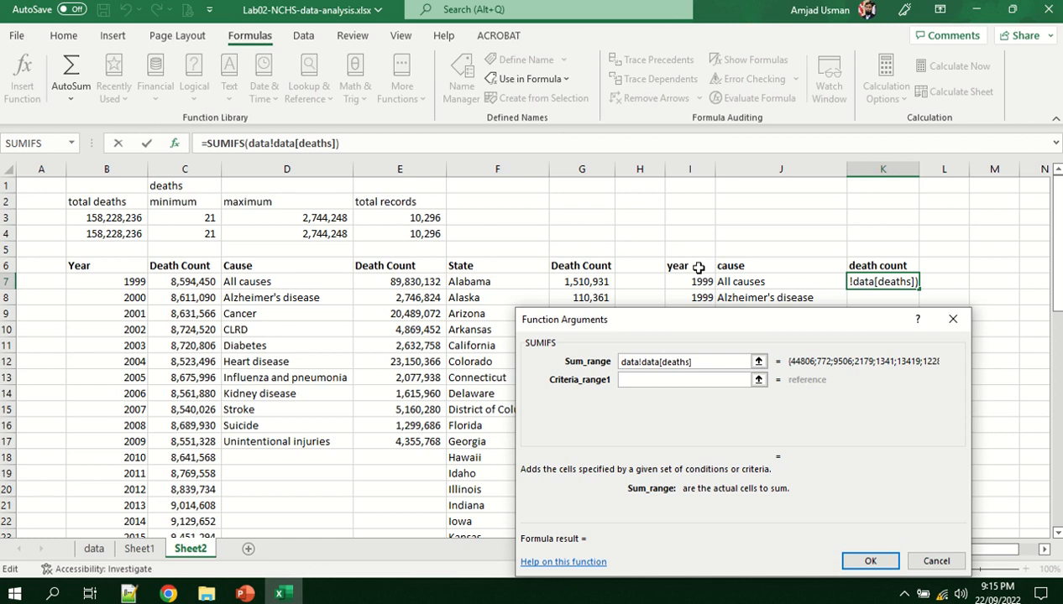
pyautogui.click(644, 380)
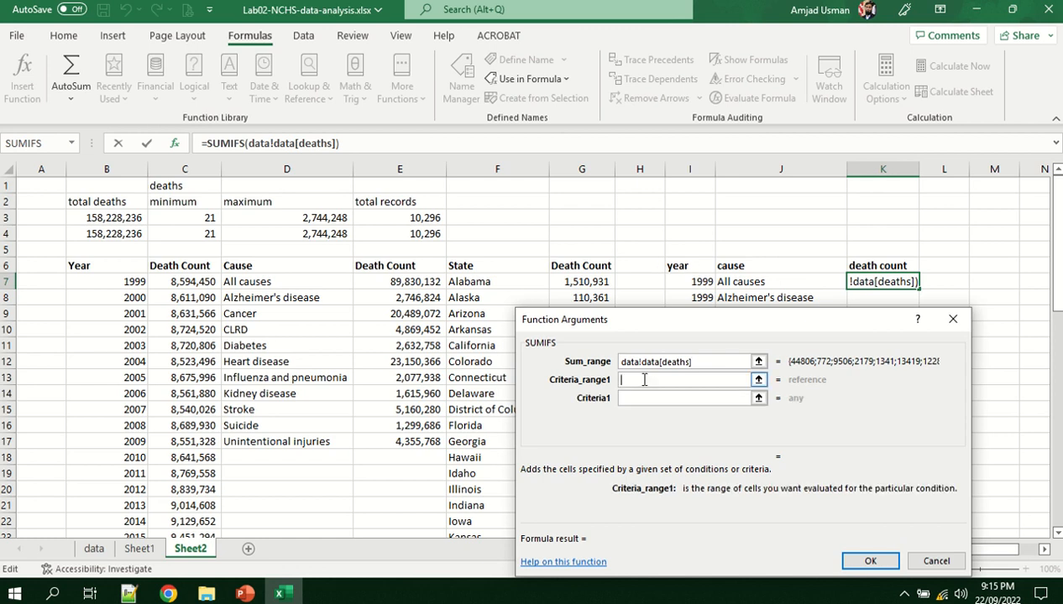
pyautogui.write('data')
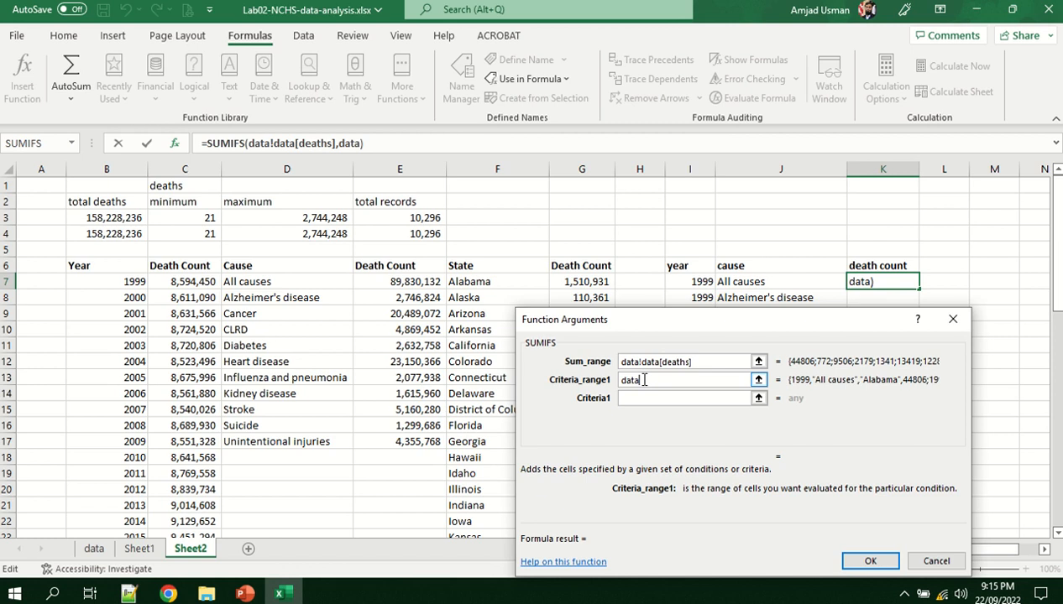
pyautogui.press('BackSpace')
pyautogui.press('BackSpace')
pyautogui.press('BackSpace')
pyautogui.press('BackSpace')
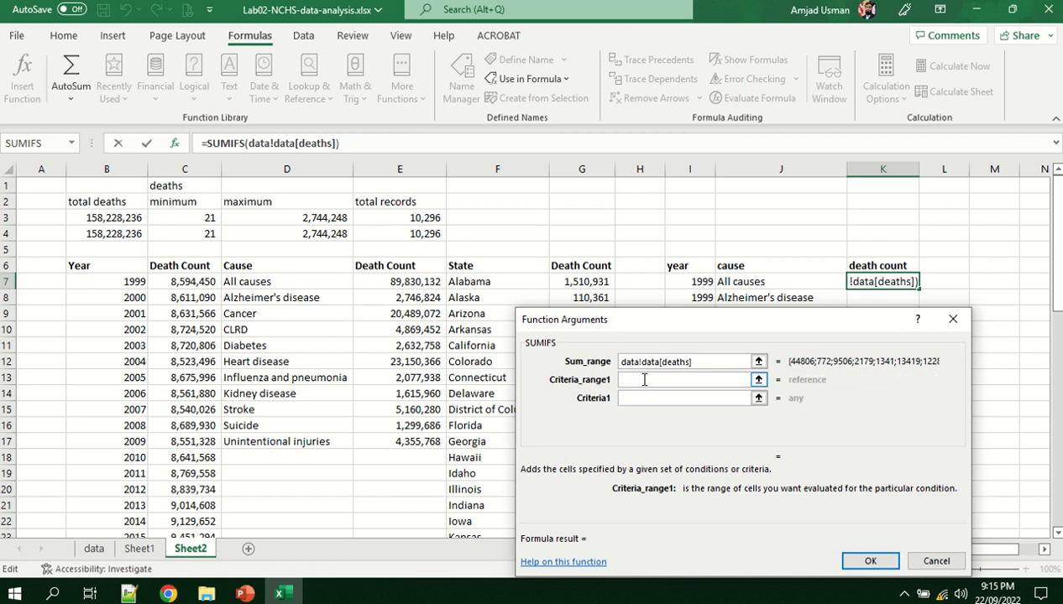
# Set the first SUMIFS criteria range to data!data[year] and its criterion to the year in I7
pyautogui.moveTo(707, 364); pyautogui.dragTo(616, 368)
pyautogui.hotkey('ctrl', 'c')
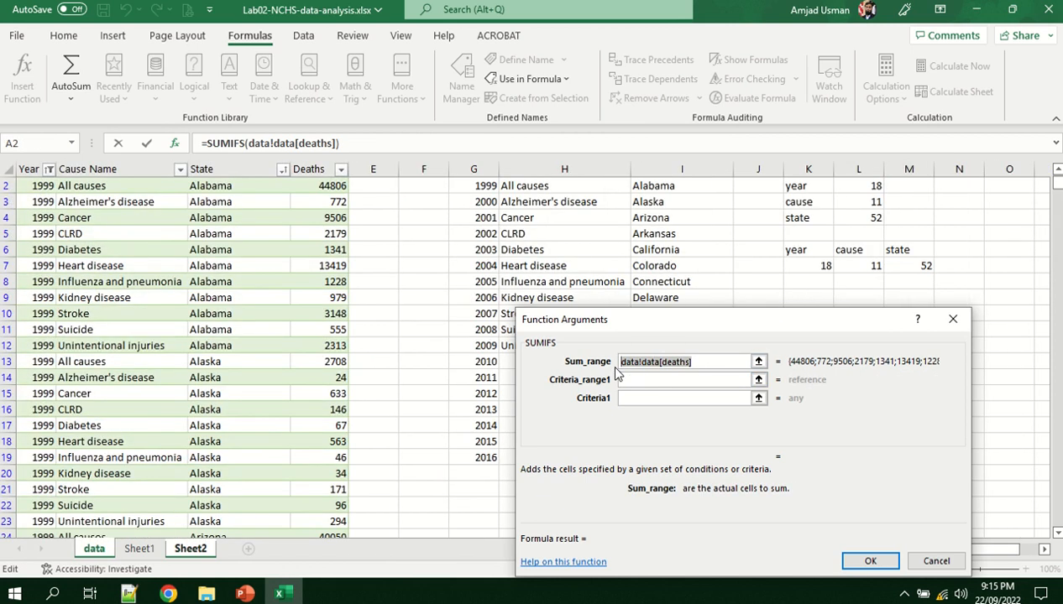
pyautogui.click(636, 380)
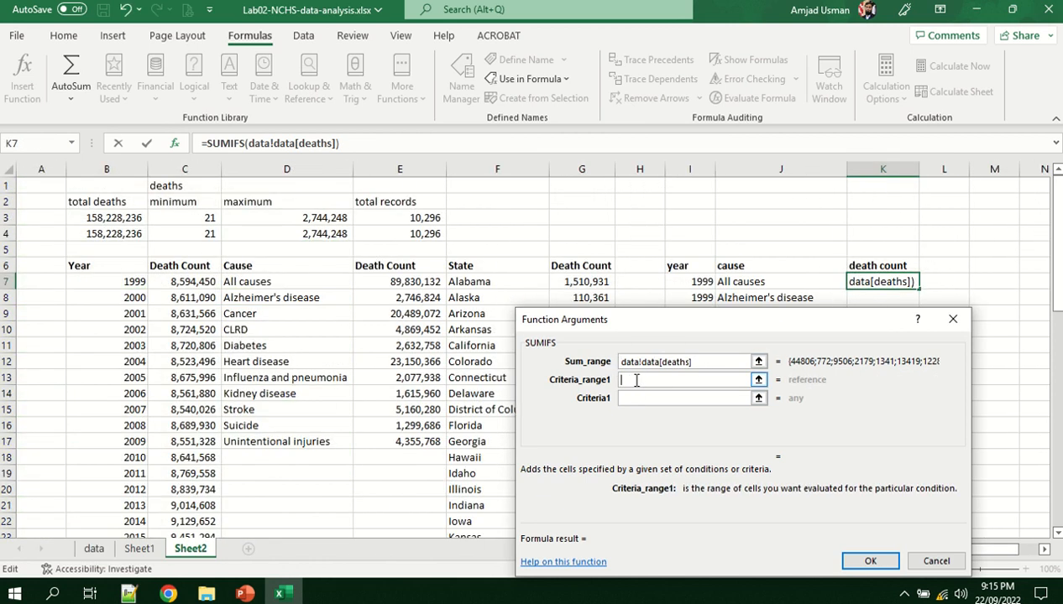
pyautogui.hotkey('ctrl', 'v')
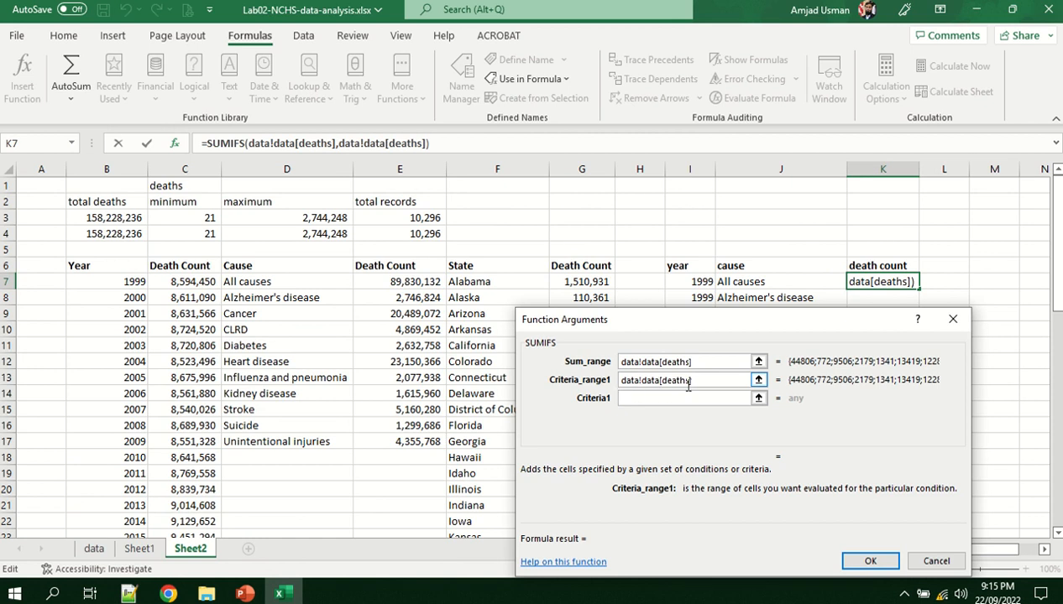
pyautogui.press('BackSpace')
pyautogui.press('BackSpace')
pyautogui.press('BackSpace')
pyautogui.press('BackSpace')
pyautogui.press('BackSpace')
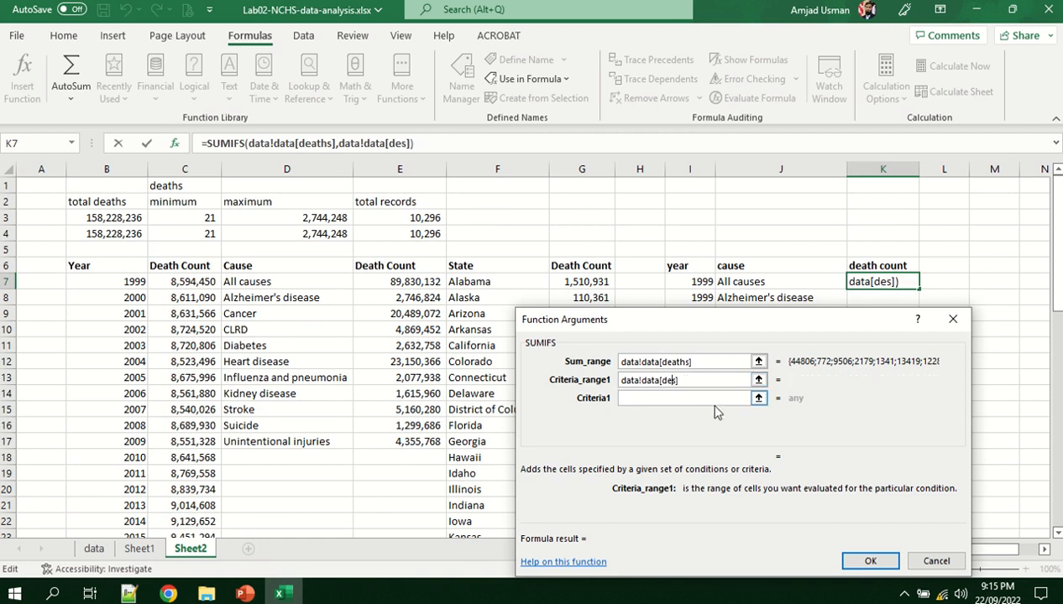
pyautogui.press('Delete')
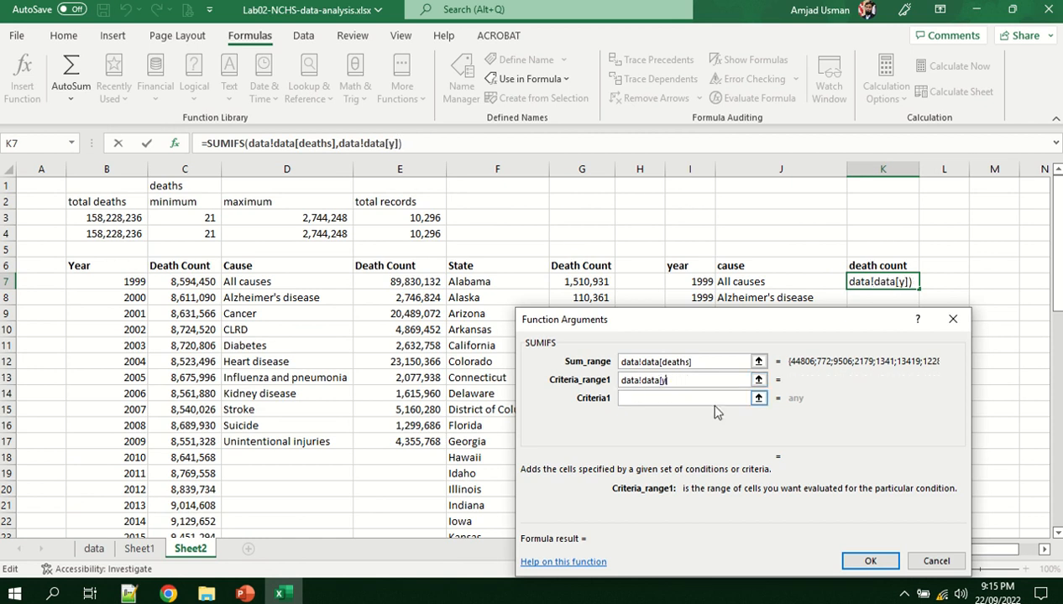
pyautogui.write('year')
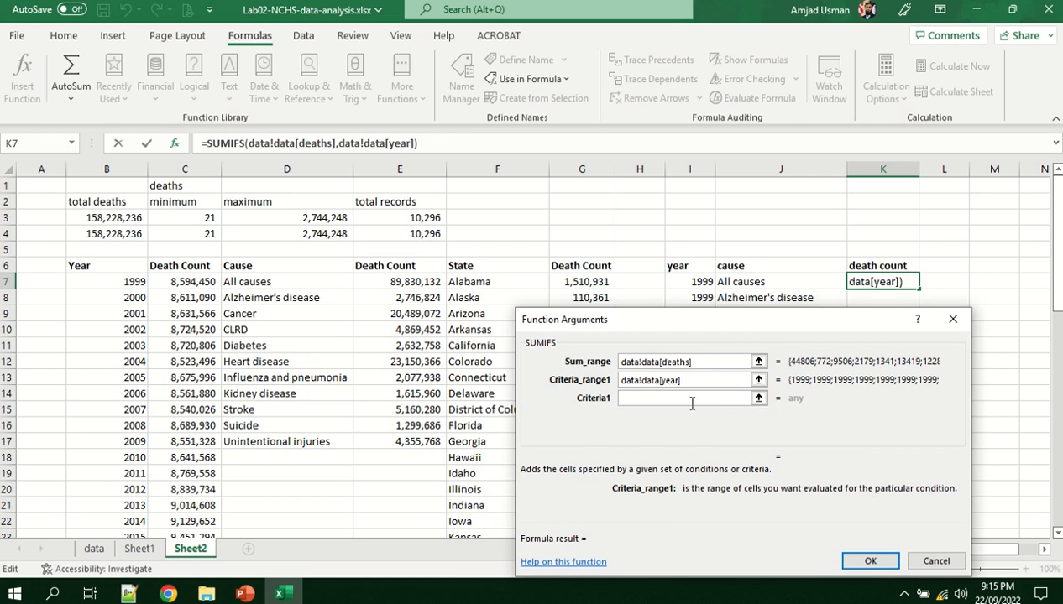
pyautogui.click(687, 400)
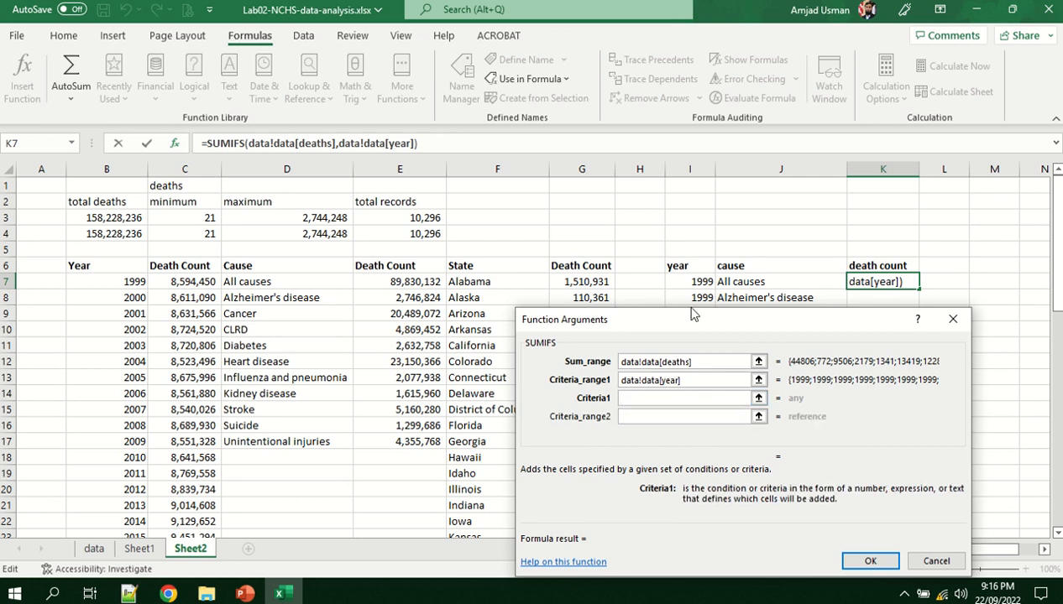
pyautogui.click(683, 282)
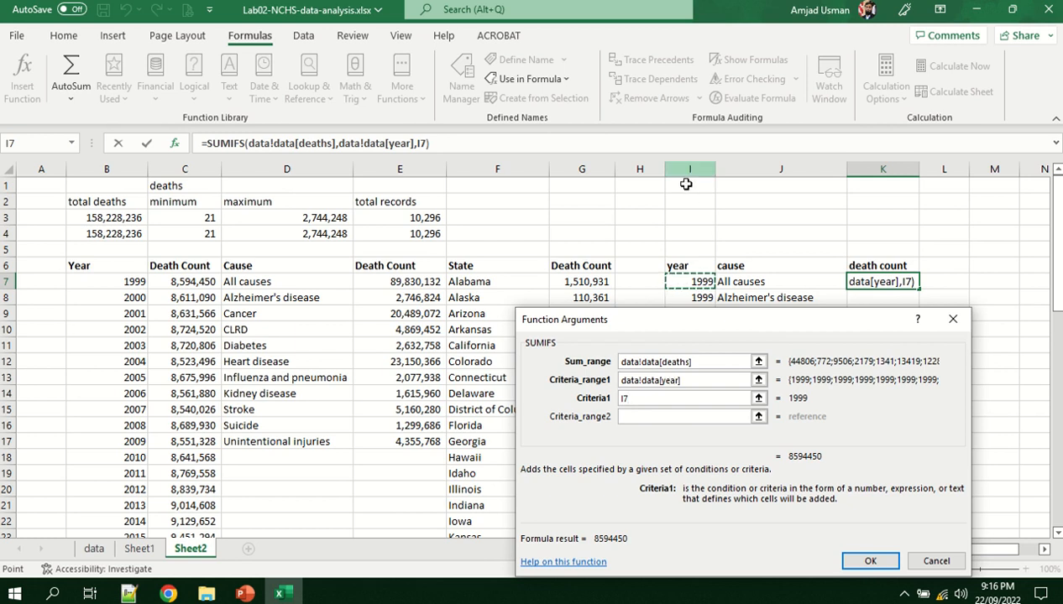
# Set the second SUMIFS criteria range to data!data[cause name] with the cause in J7 as criterion, and enter the formula in K7
pyautogui.click(640, 417)
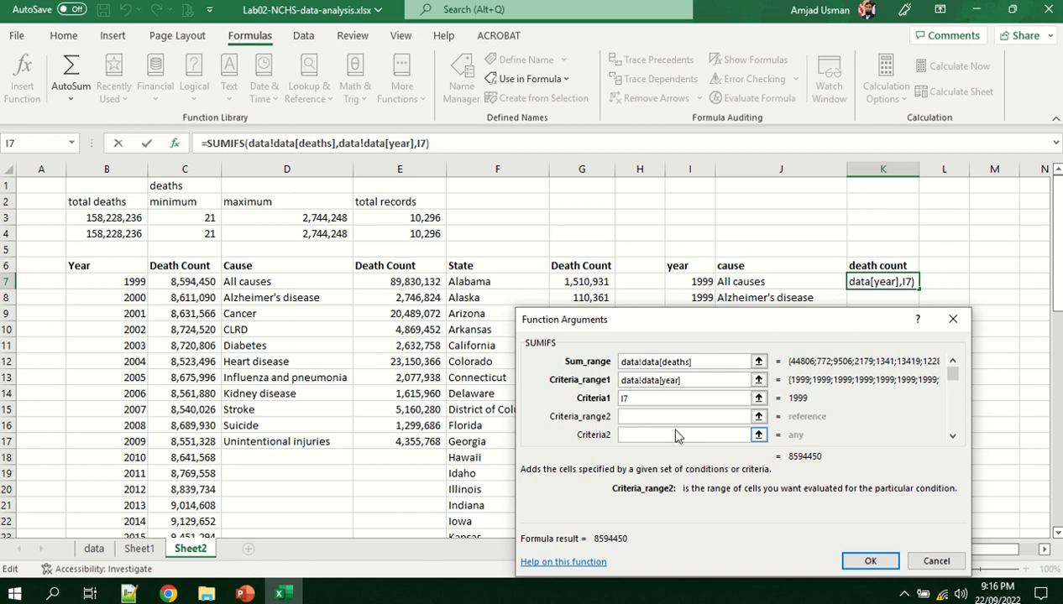
pyautogui.hotkey('ctrl', 'v')
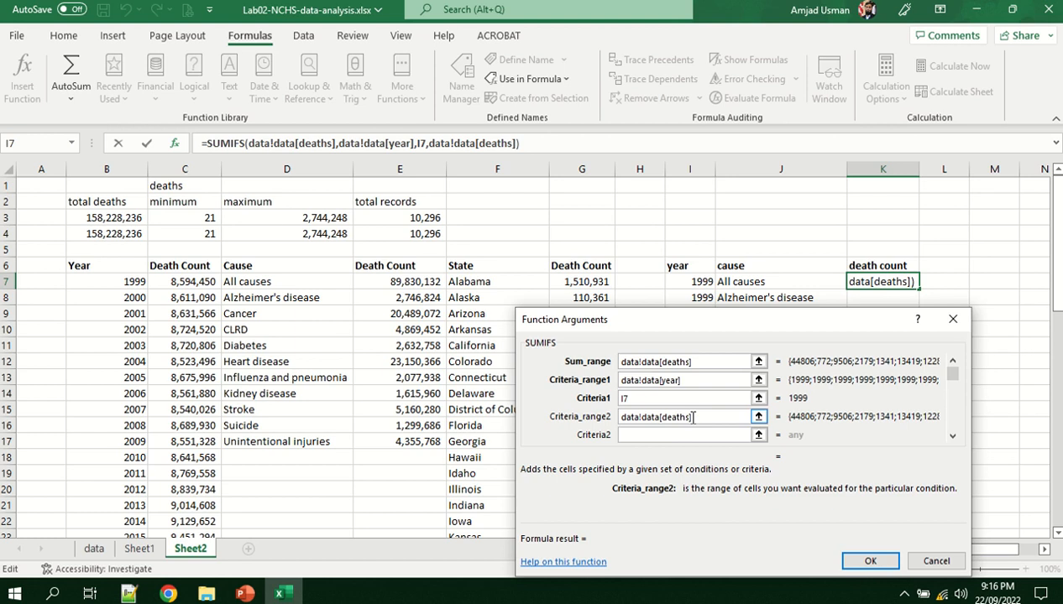
pyautogui.press('Left')
pyautogui.press('Left')
pyautogui.press('BackSpace')
pyautogui.press('BackSpace')
pyautogui.press('BackSpace')
pyautogui.press('BackSpace')
pyautogui.press('BackSpace')
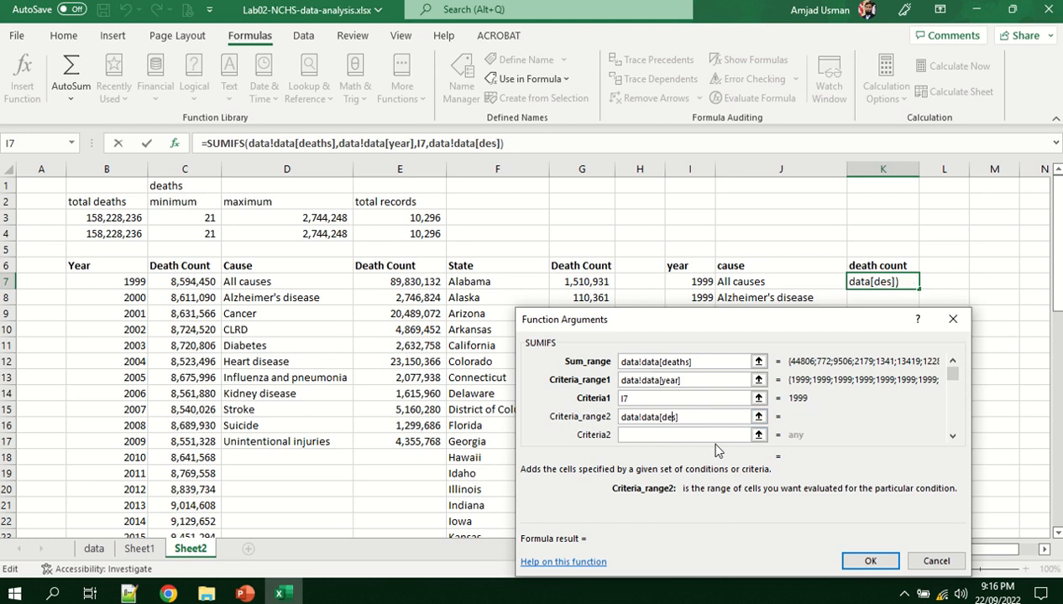
pyautogui.press('Delete')
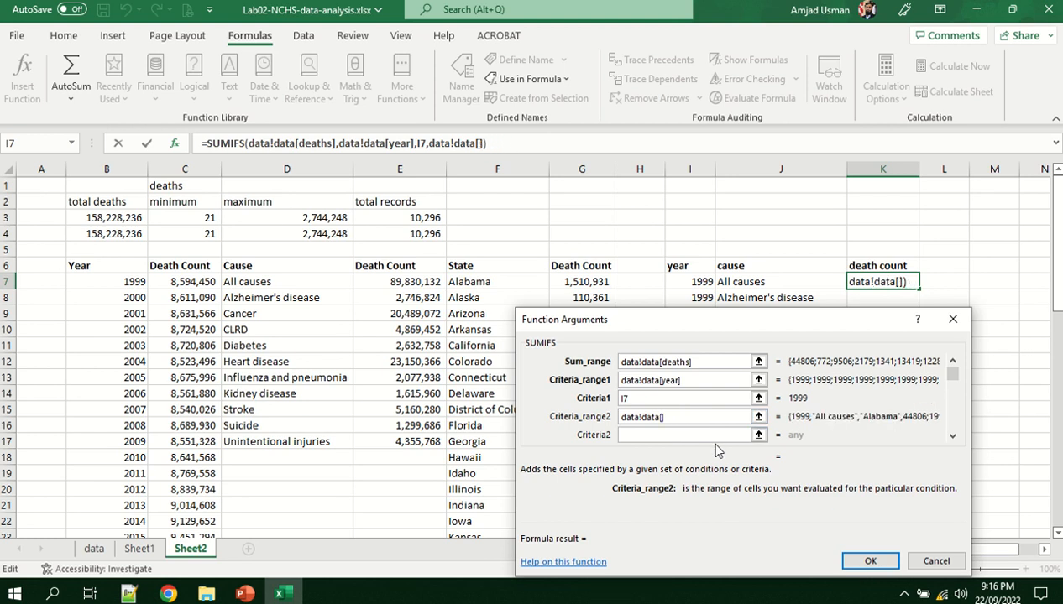
pyautogui.write('ca')
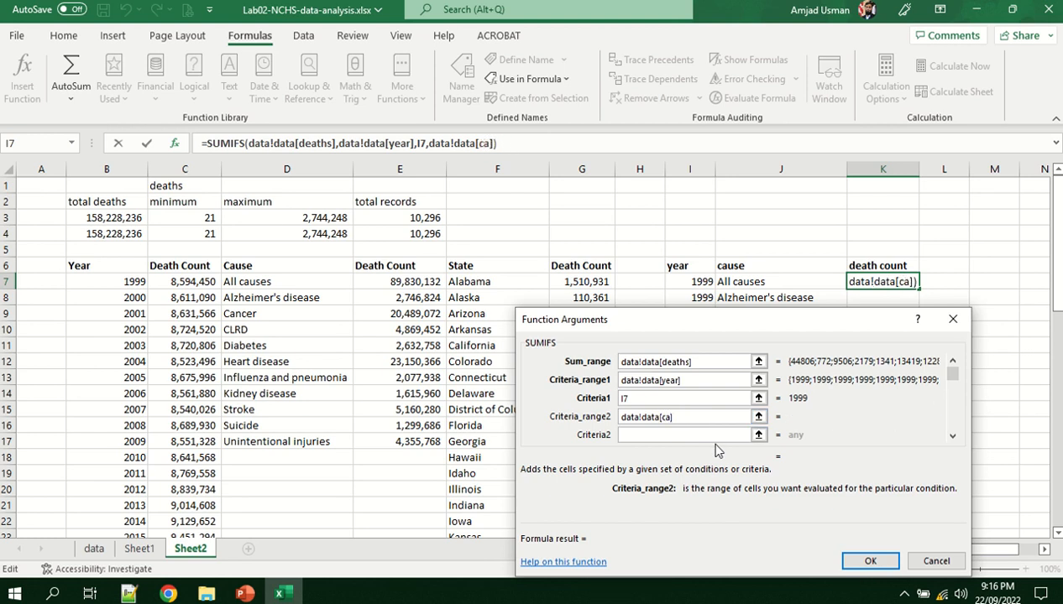
pyautogui.write('use name')
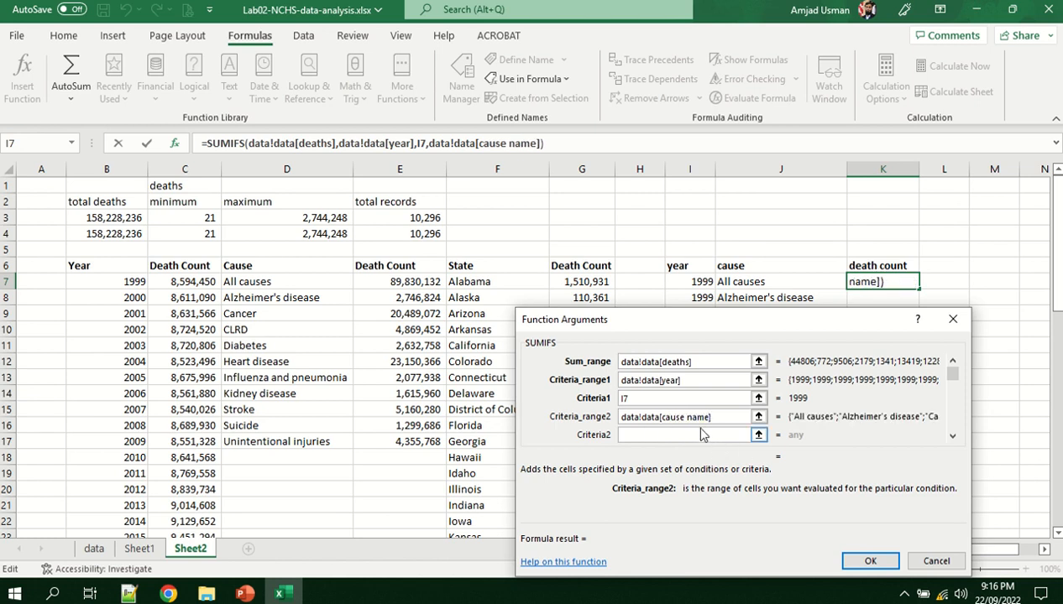
pyautogui.click(636, 435)
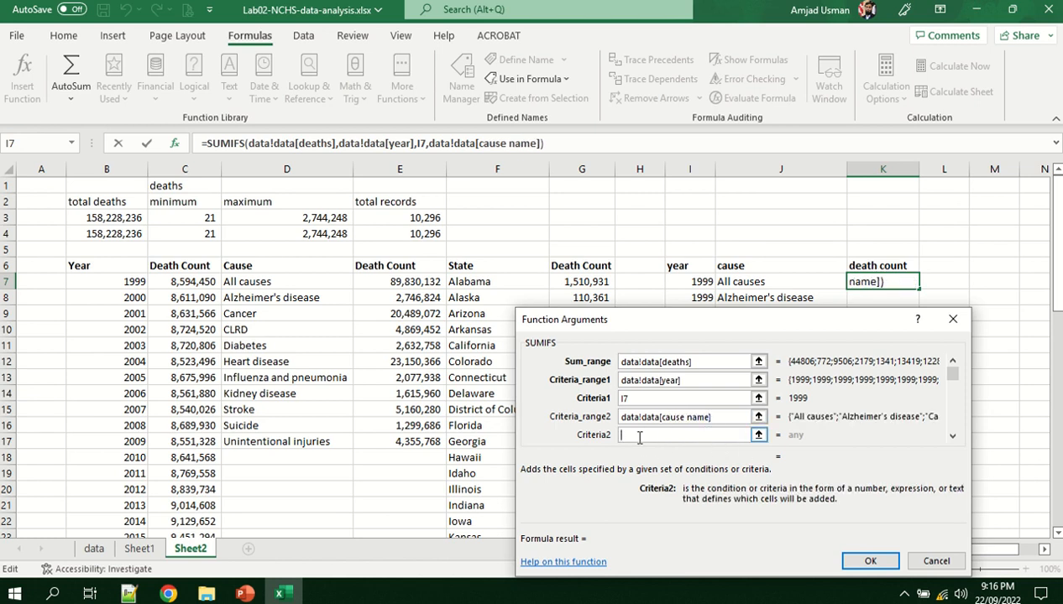
pyautogui.click(728, 283)
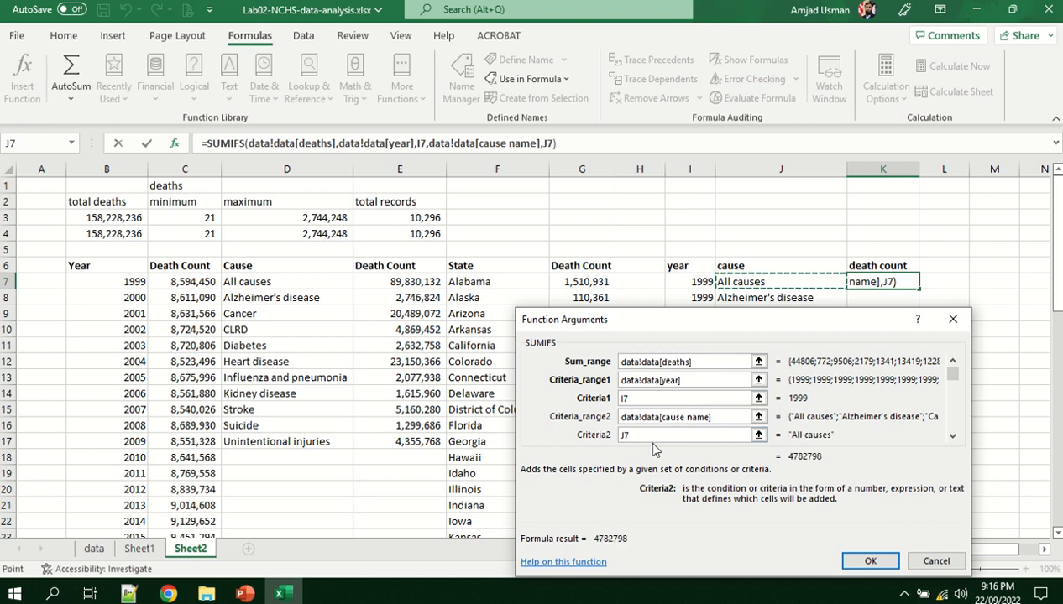
pyautogui.click(852, 561)
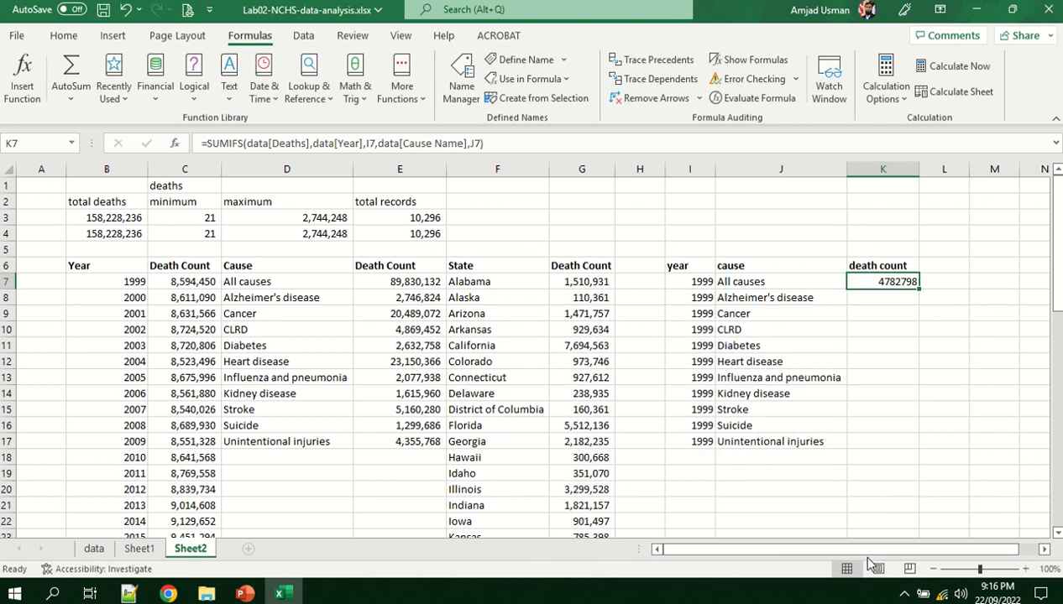
# Format K7 as a comma-separated number without decimals and review the sum range and criteria pairs in its SUMIFS formula
pyautogui.click(63, 35)
pyautogui.click(536, 91)
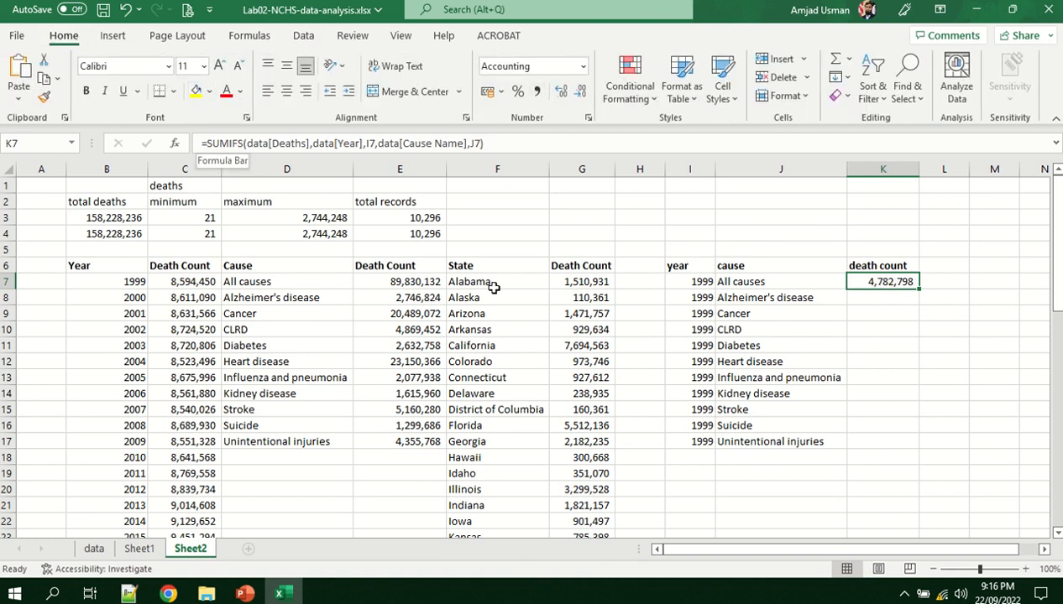
pyautogui.click(210, 144)
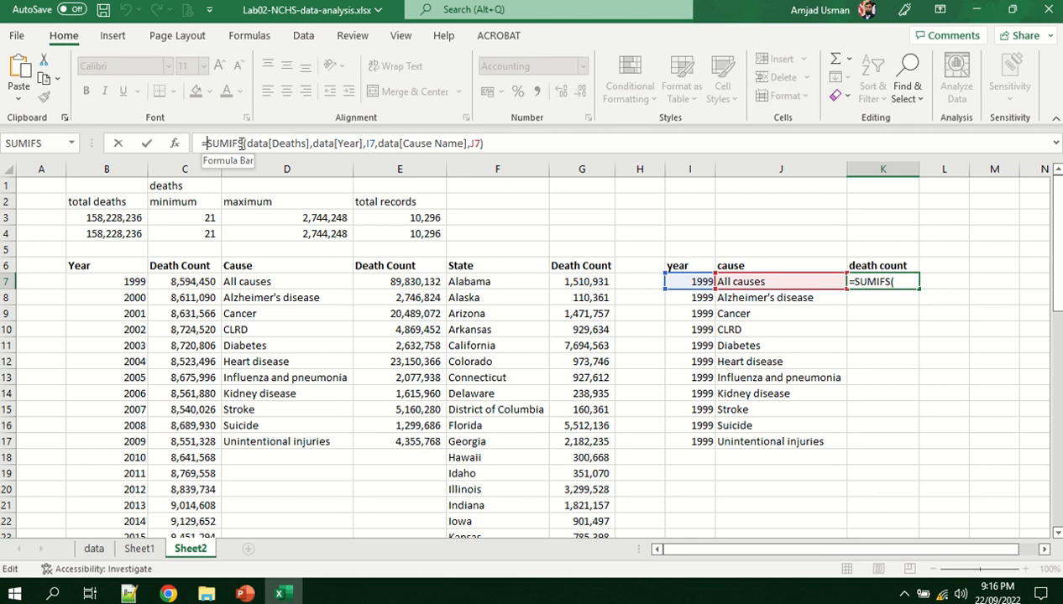
pyautogui.moveTo(246, 143); pyautogui.dragTo(307, 143)
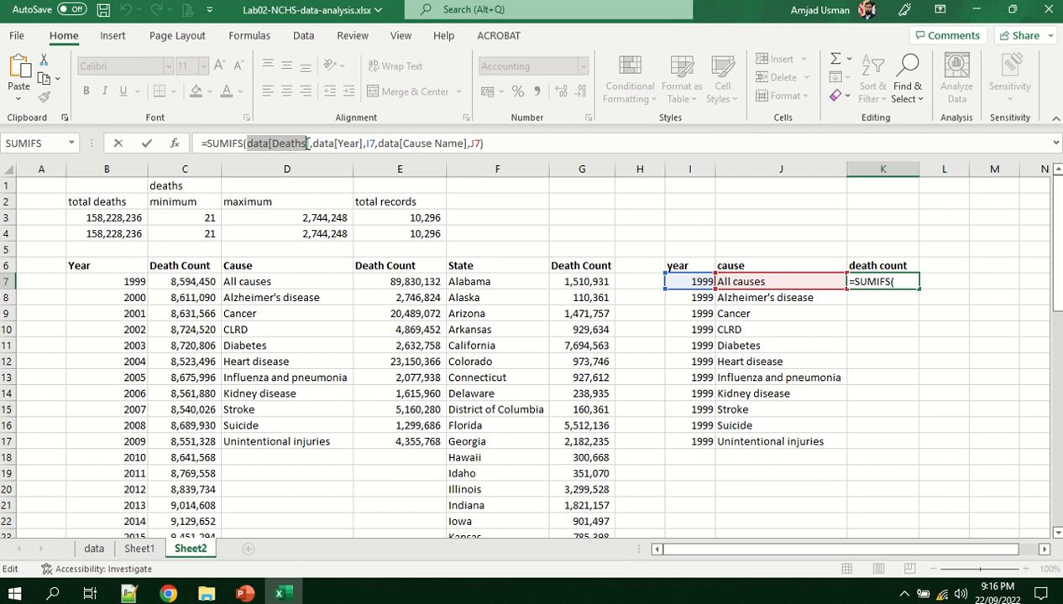
pyautogui.click(326, 144)
pyautogui.moveTo(315, 143); pyautogui.dragTo(480, 144)
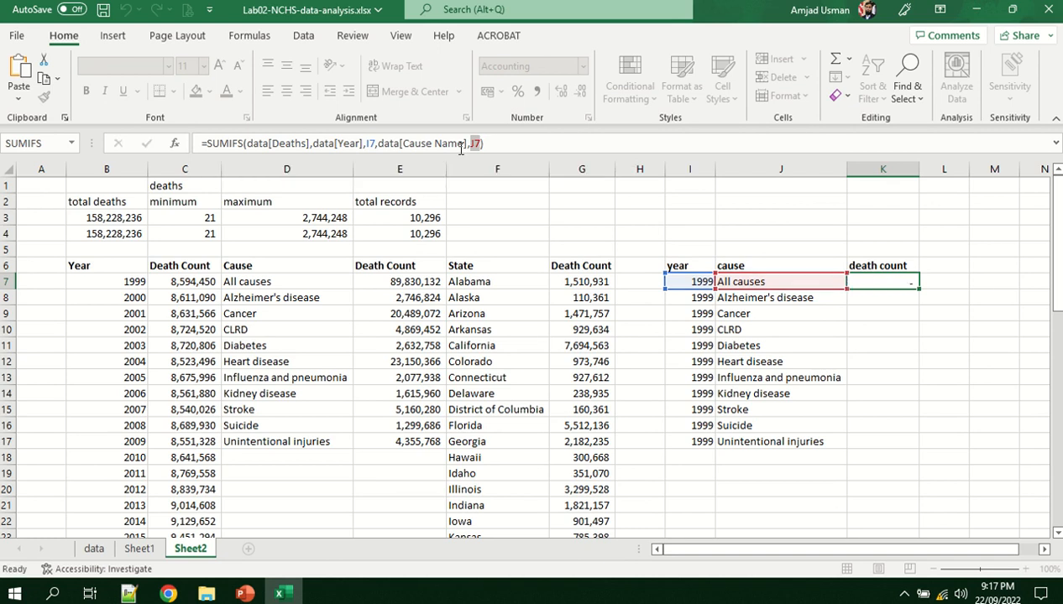
pyautogui.press('Return')
# Fill the SUMIFS formula from K7 down to K17 for every cause
pyautogui.click(859, 285)
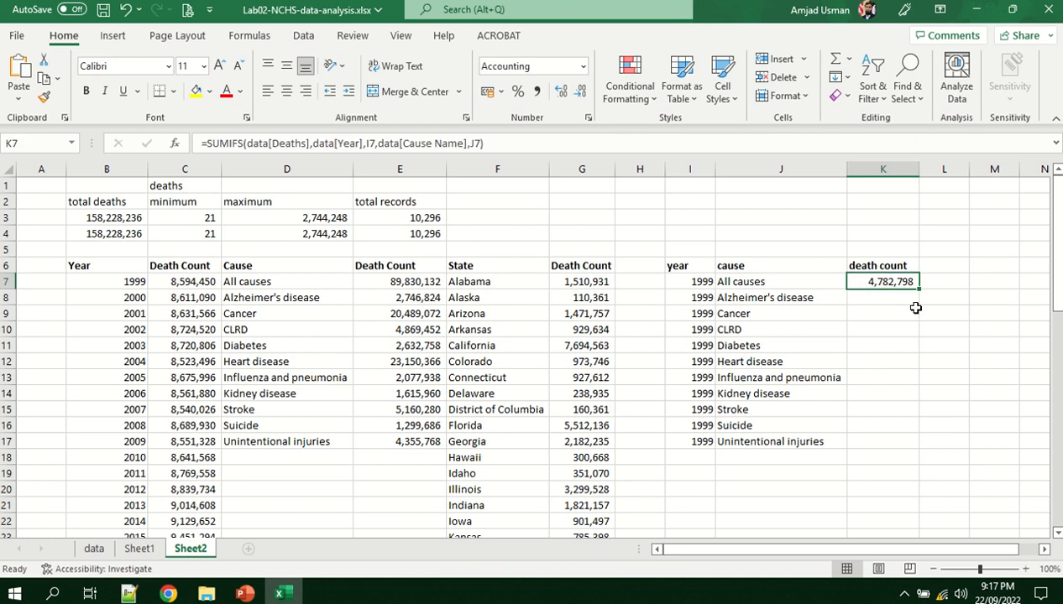
pyautogui.moveTo(919, 290); pyautogui.dragTo(913, 444)
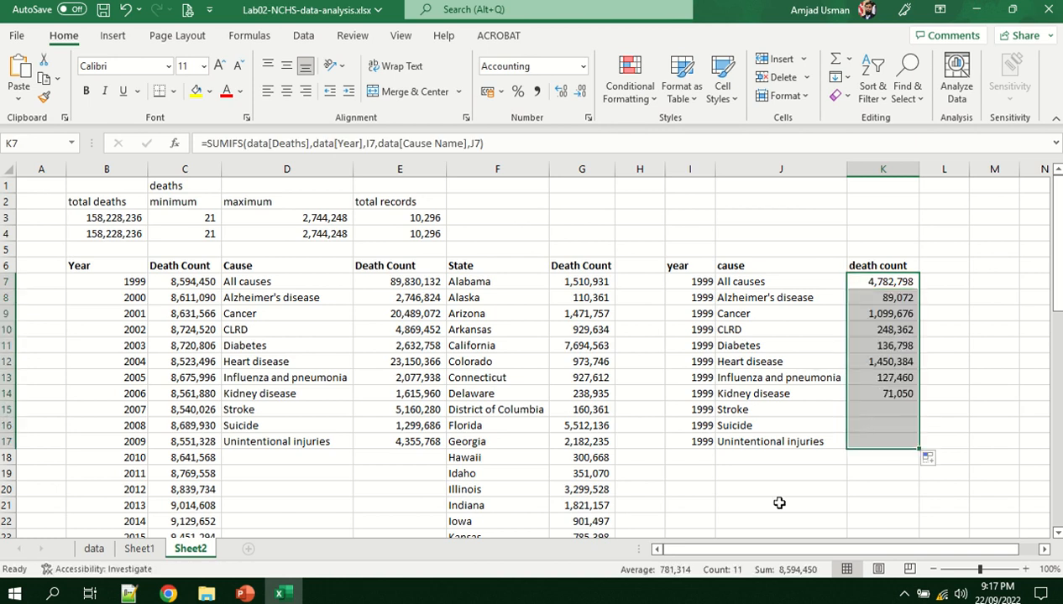
pyautogui.click(770, 502)
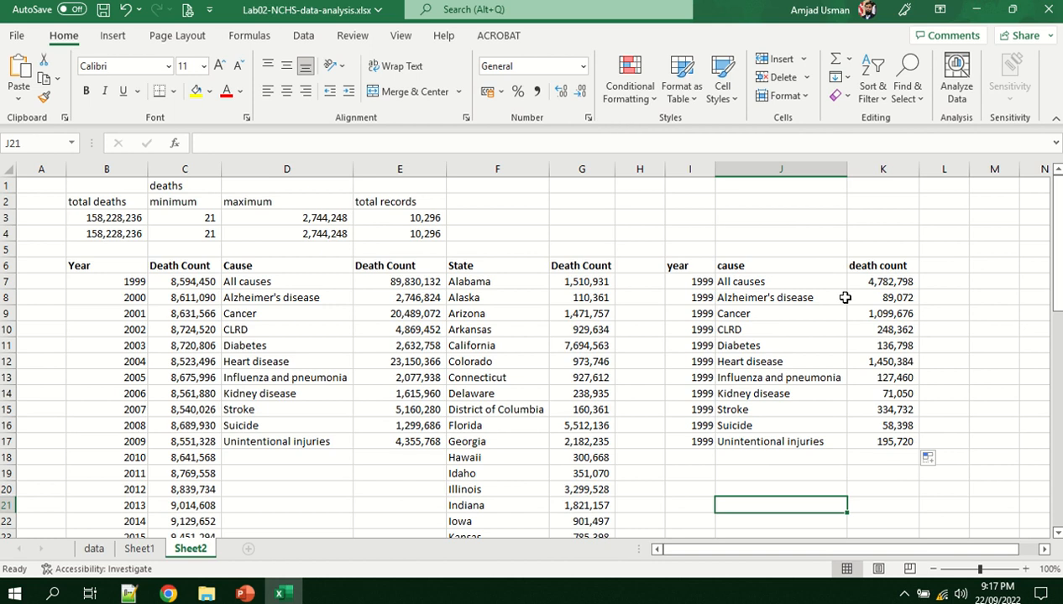
# Insert a column before the death count column in the year and cause table on Sheet2, narrow it, and head it "state" in K6
pyautogui.click(100, 551)
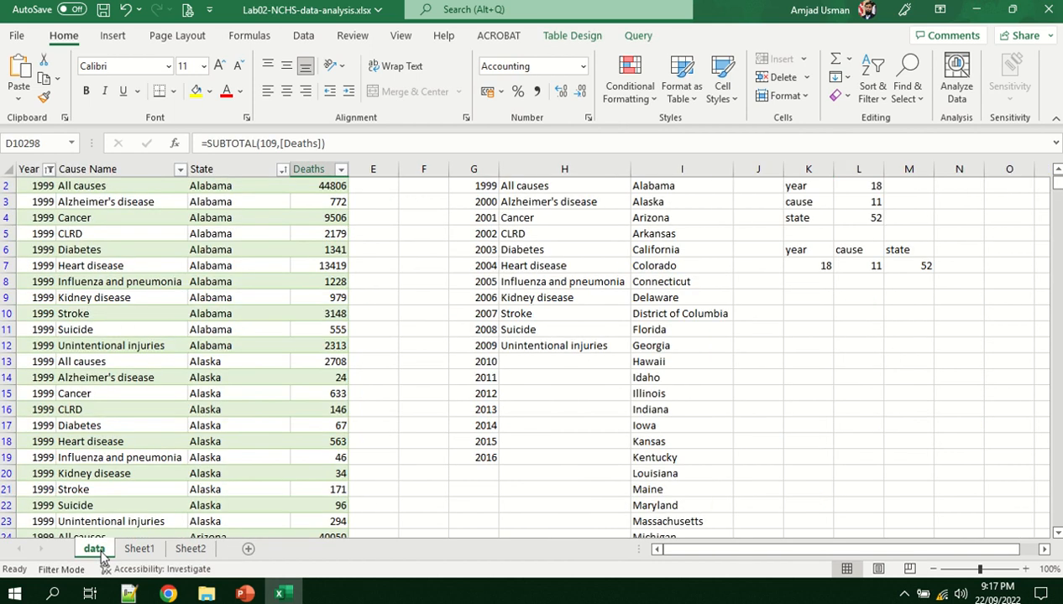
pyautogui.scroll(1, 130, 360)
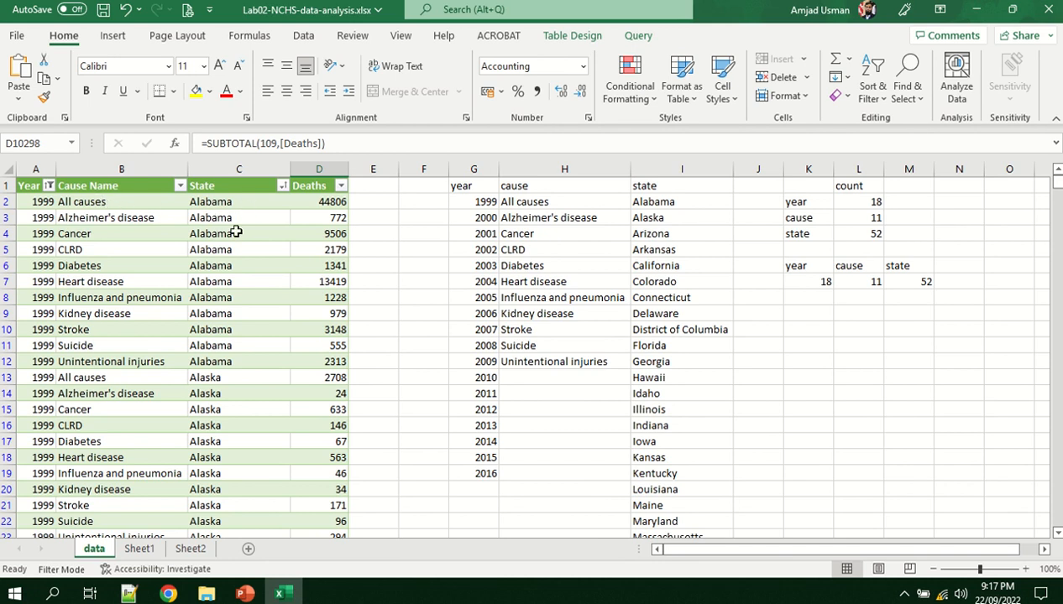
pyautogui.click(191, 550)
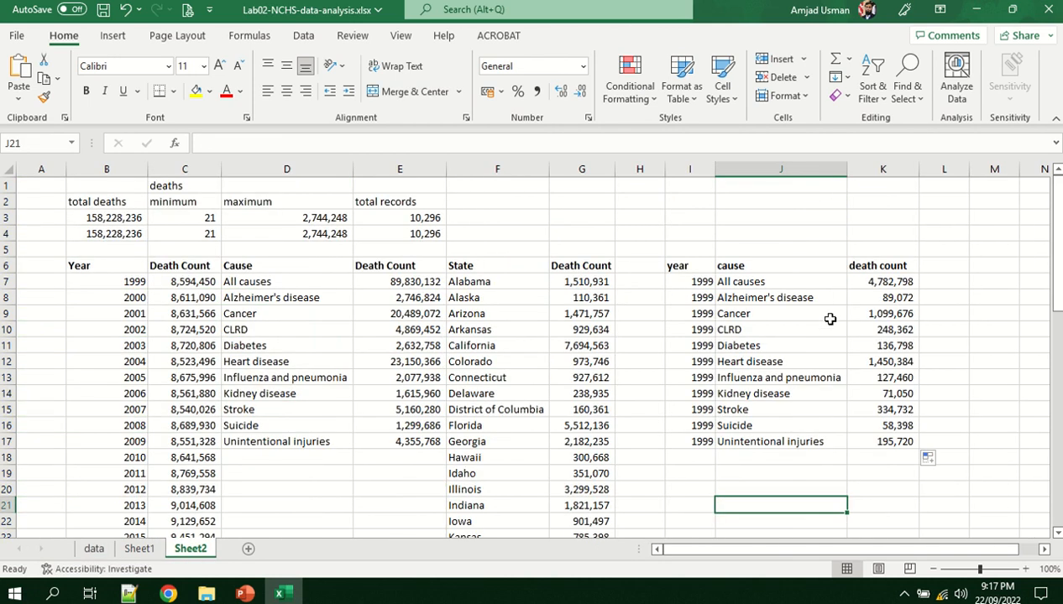
pyautogui.rightClick(883, 170)
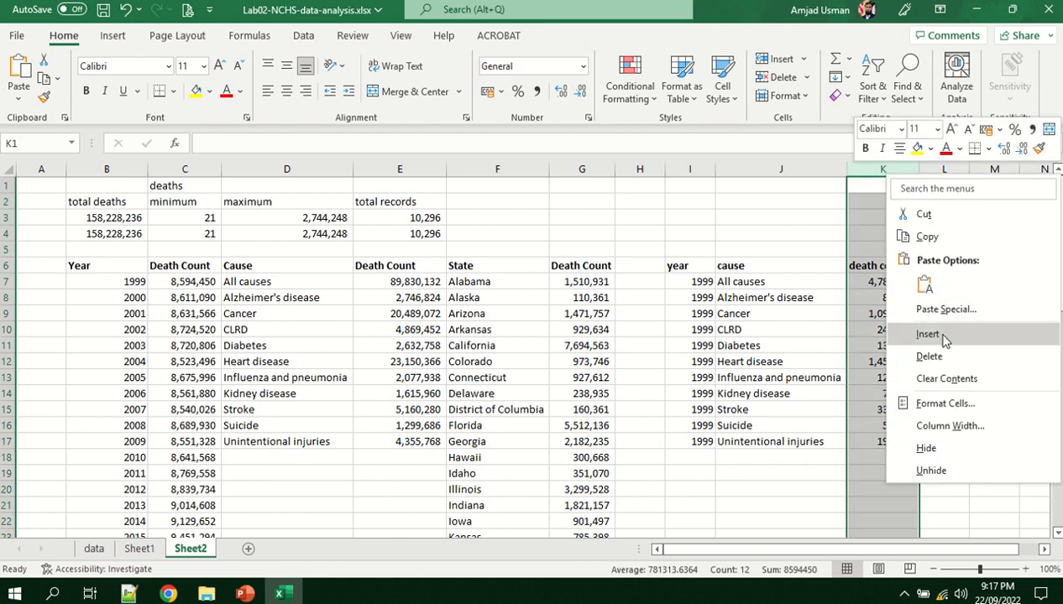
pyautogui.click(942, 402)
pyautogui.moveTo(978, 170); pyautogui.dragTo(925, 172)
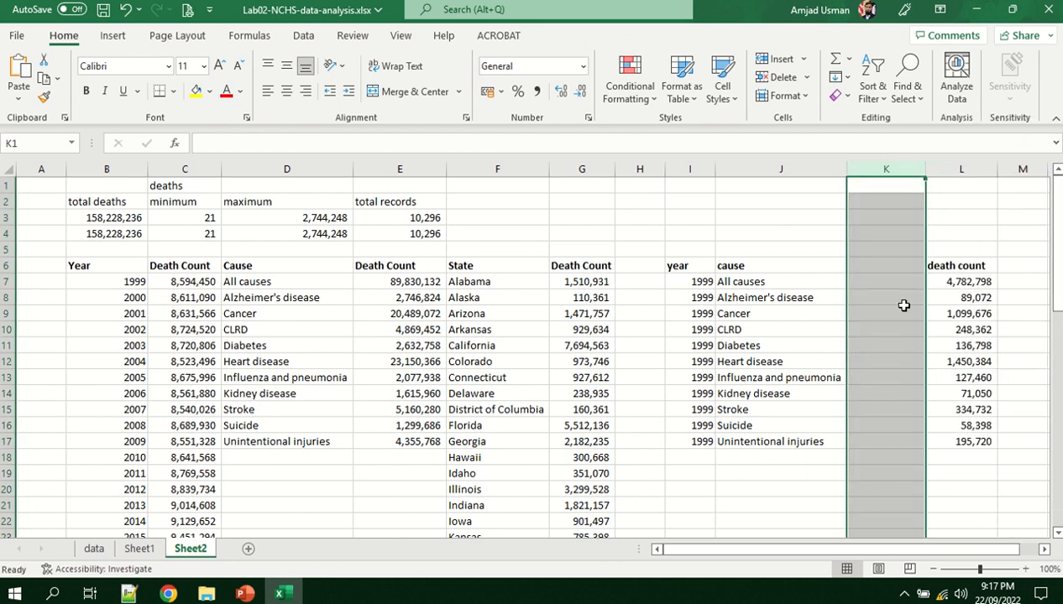
pyautogui.click(873, 264)
pyautogui.write('state')
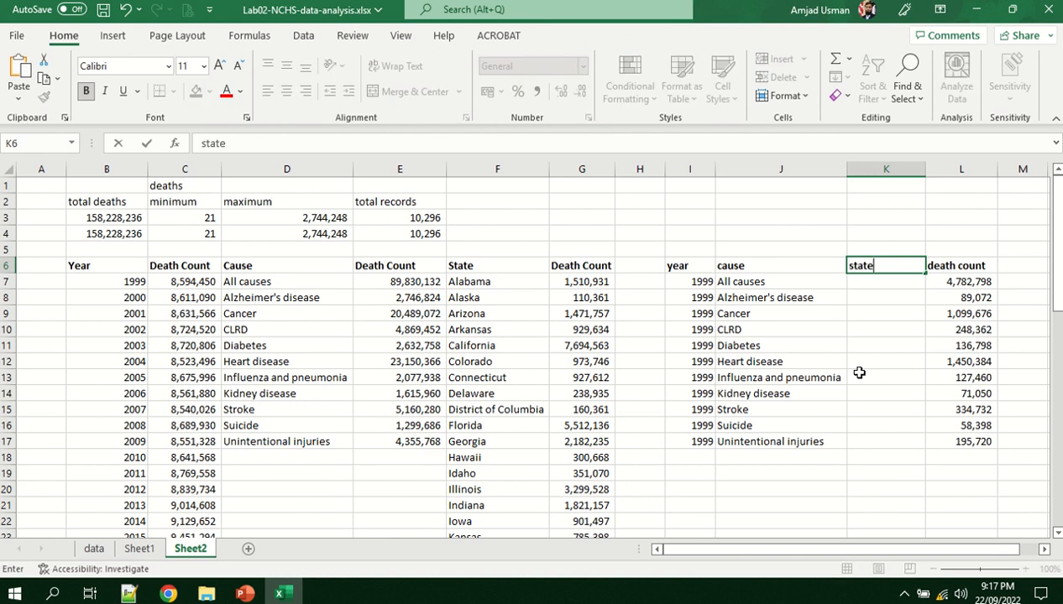
pyautogui.press('Return')
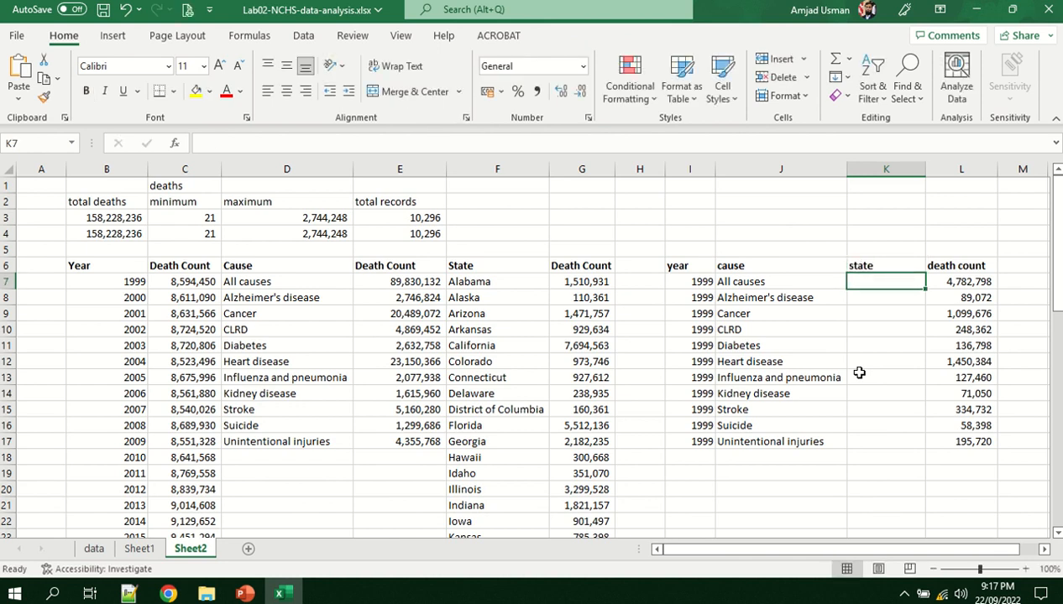
# Copy Alabama from C2 on the data sheet into K7 of Sheet2's new state column
pyautogui.click(94, 549)
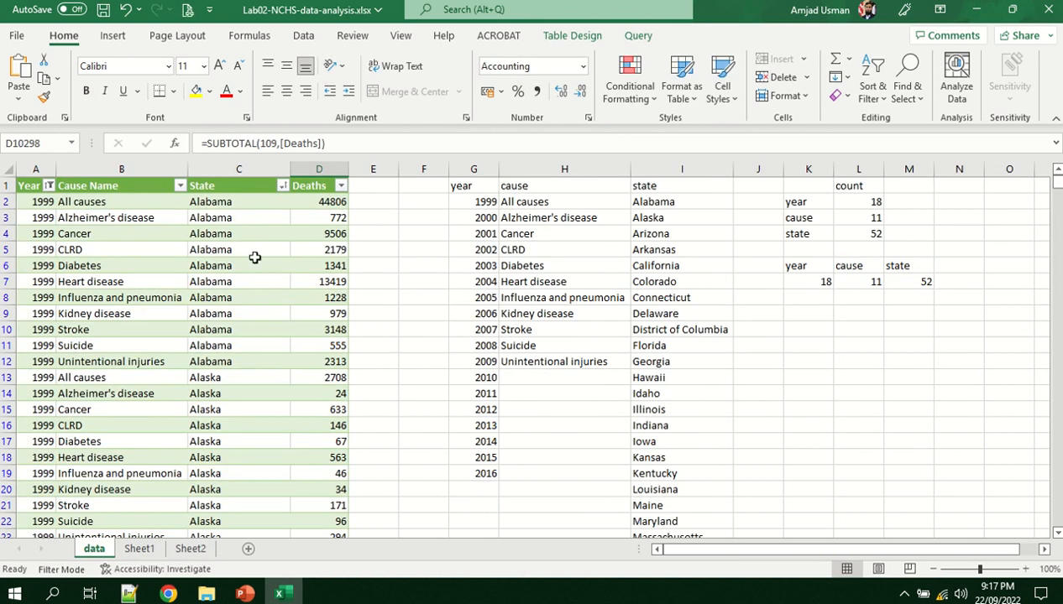
pyautogui.click(227, 205)
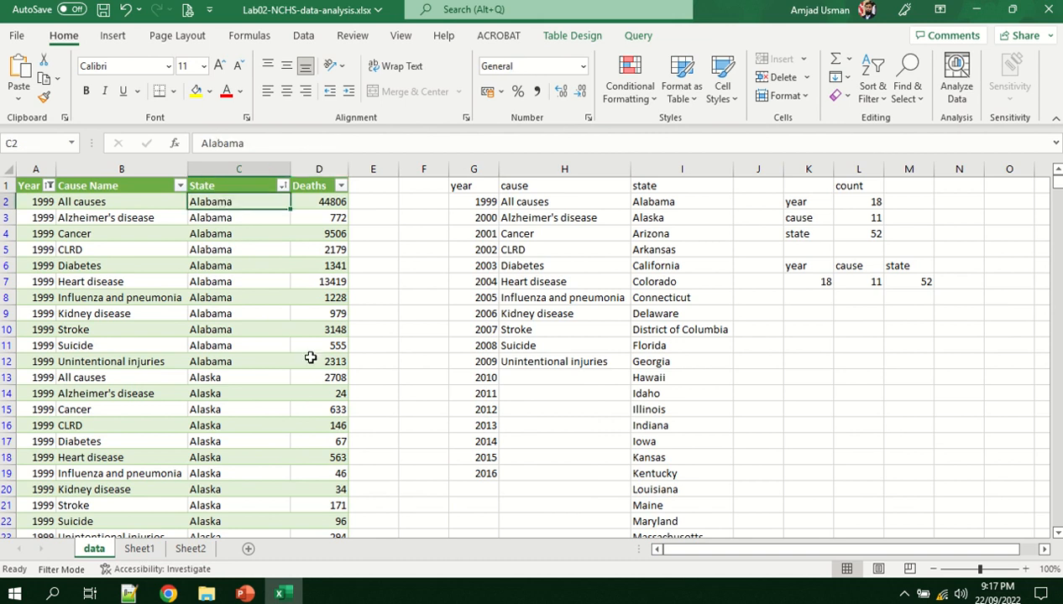
pyautogui.hotkey('ctrl', 'c')
pyautogui.click(191, 549)
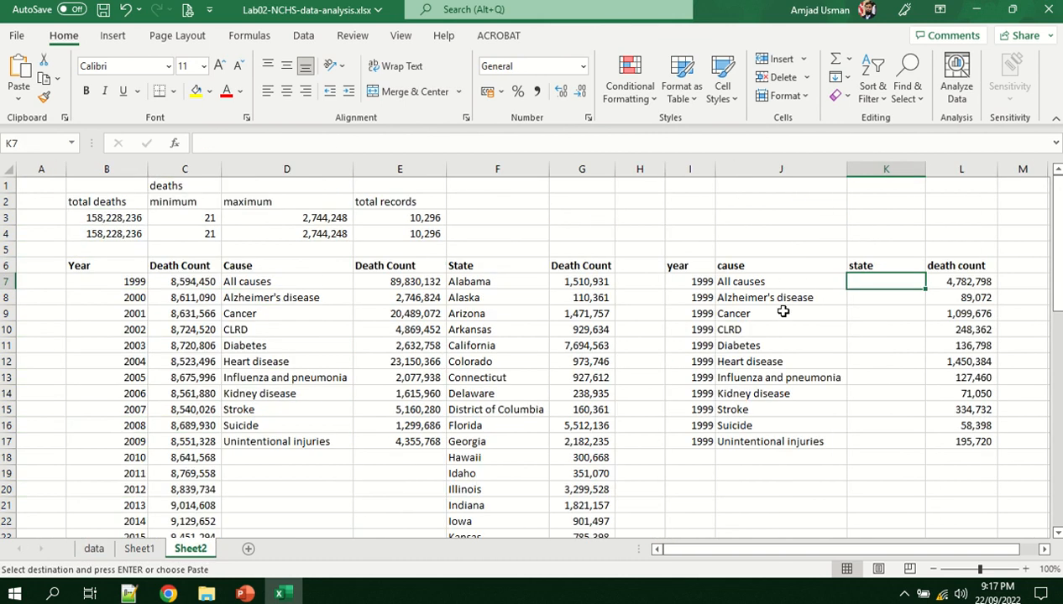
pyautogui.hotkey('ctrl', 'v')
pyautogui.click(863, 433)
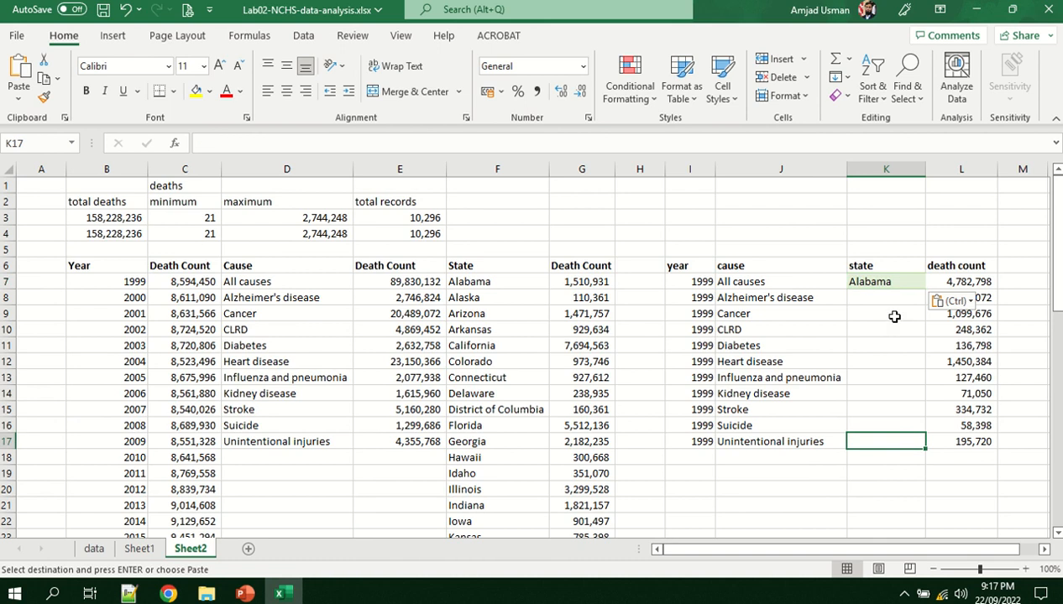
# Extend the SUMIFS formula in L7 with a third criteria pair, data[State] matched to K7
pyautogui.click(934, 282)
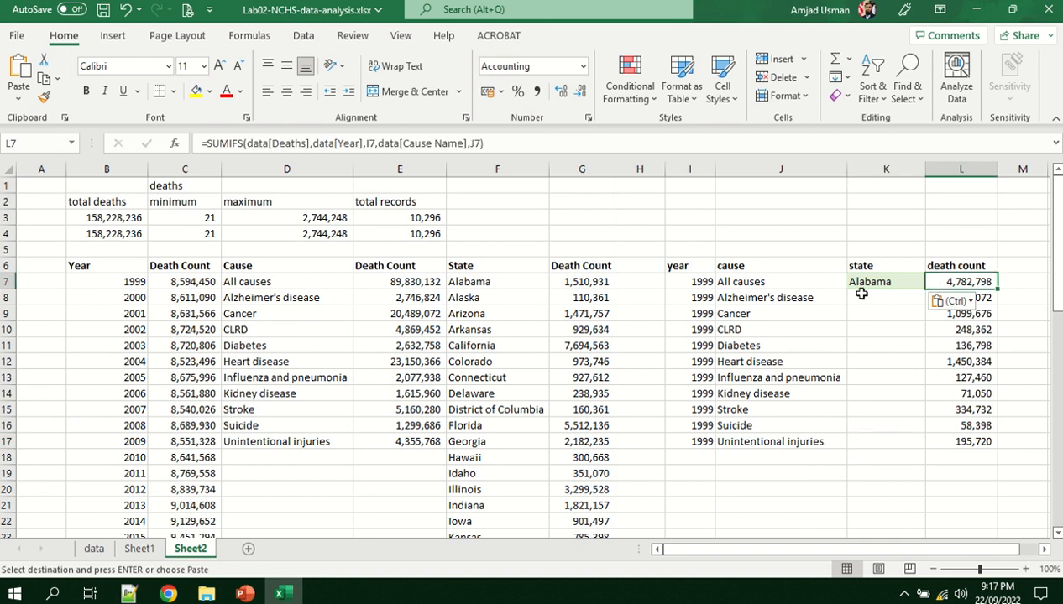
pyautogui.click(521, 143)
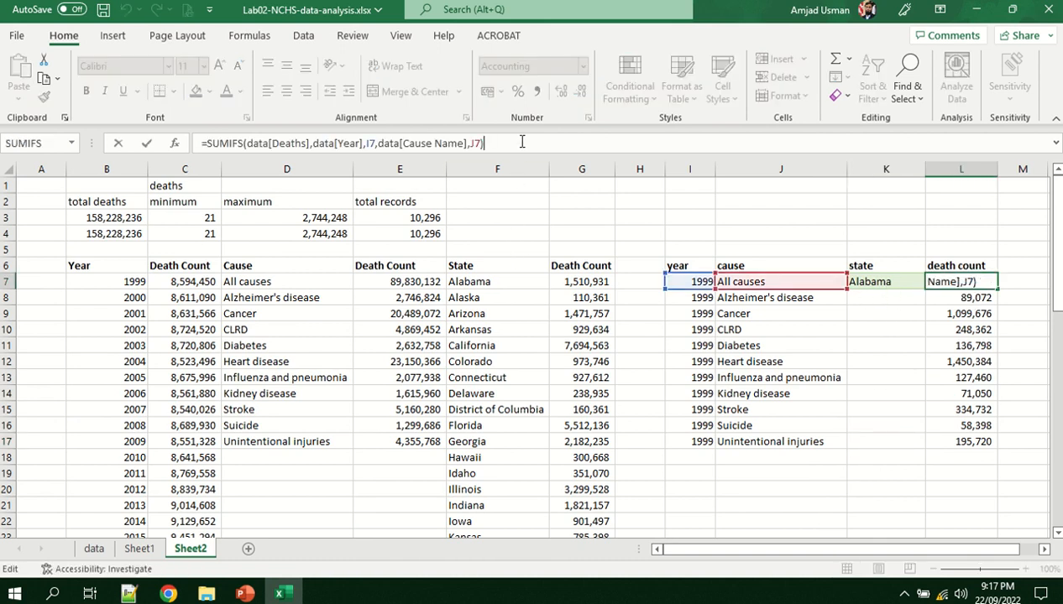
pyautogui.press('BackSpace')
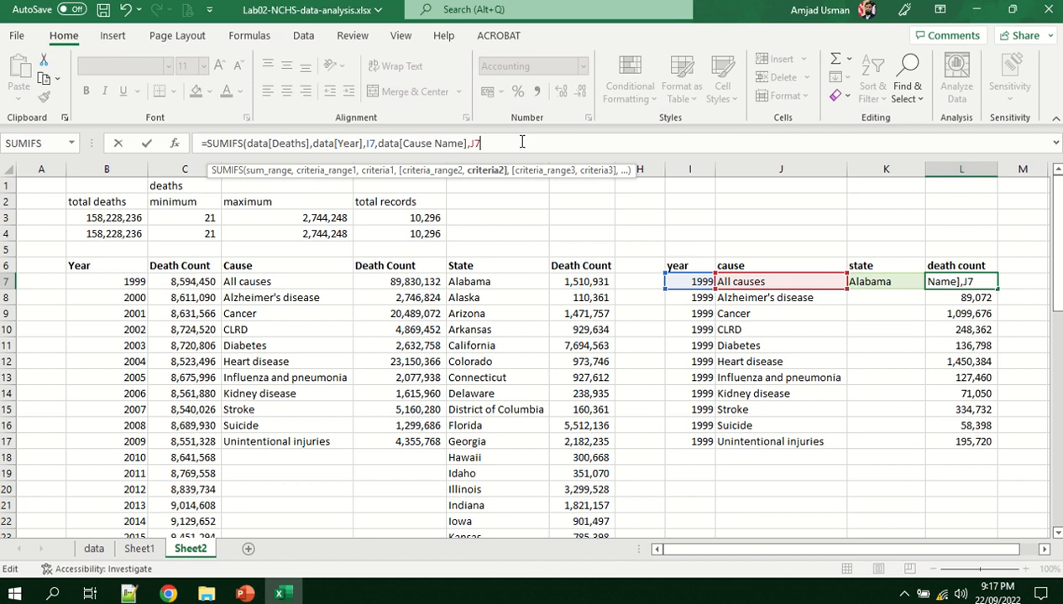
pyautogui.write(',')
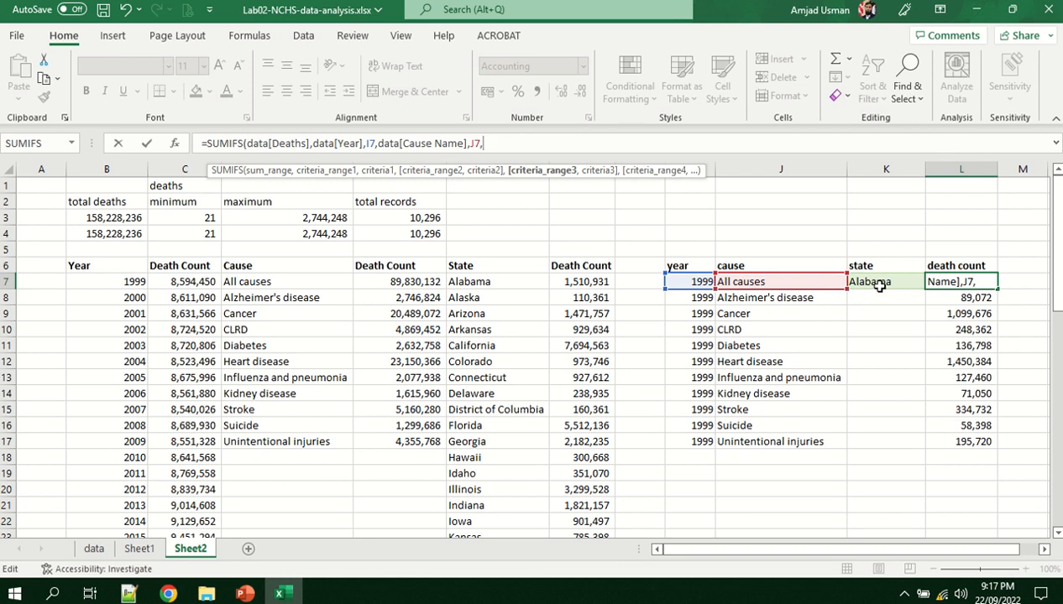
pyautogui.write('data[')
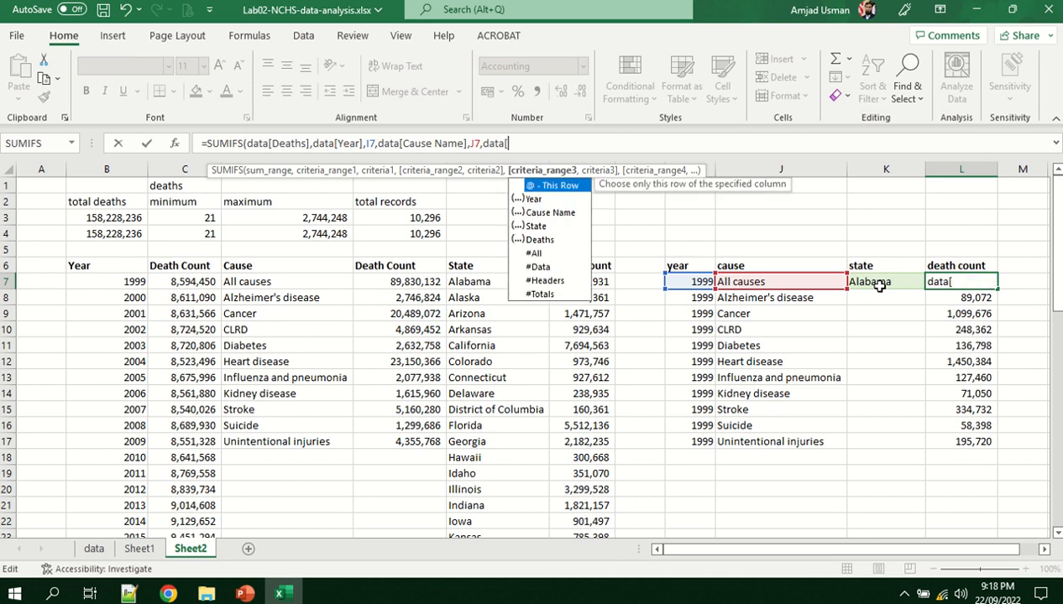
pyautogui.write('stat')
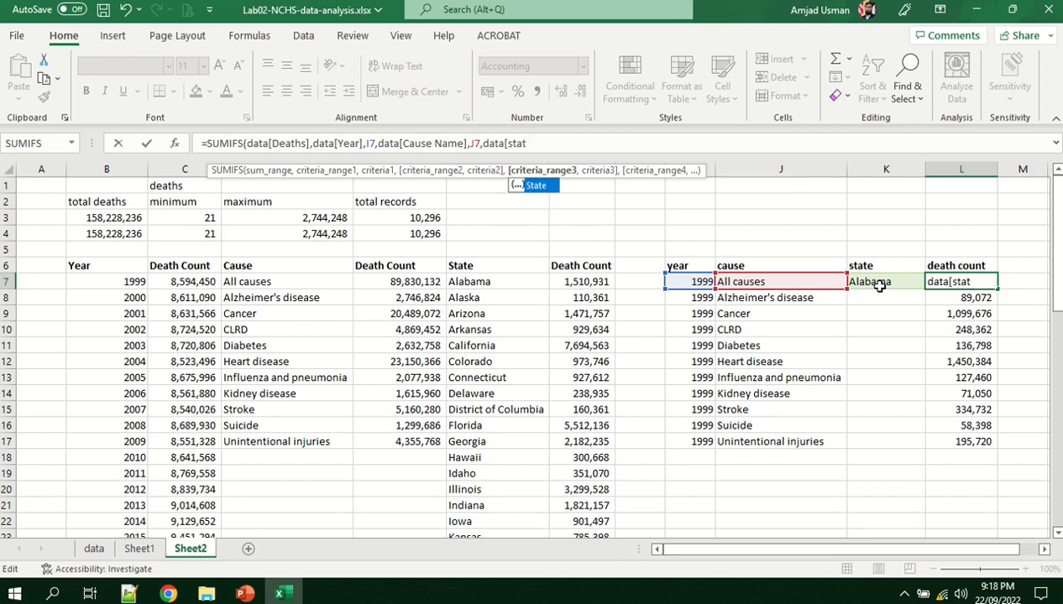
pyautogui.press('Tab')
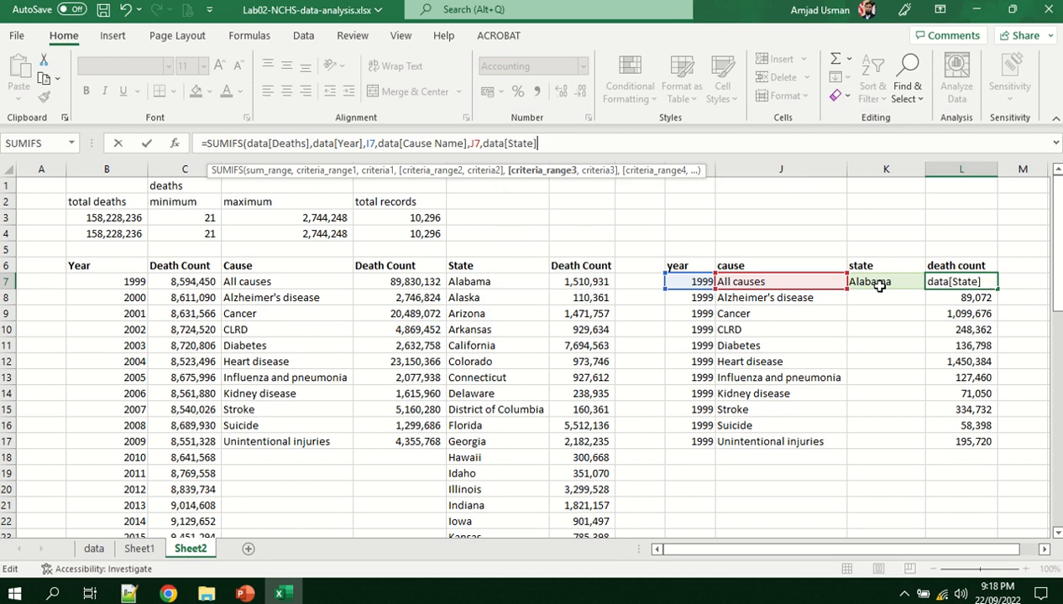
pyautogui.write(',')
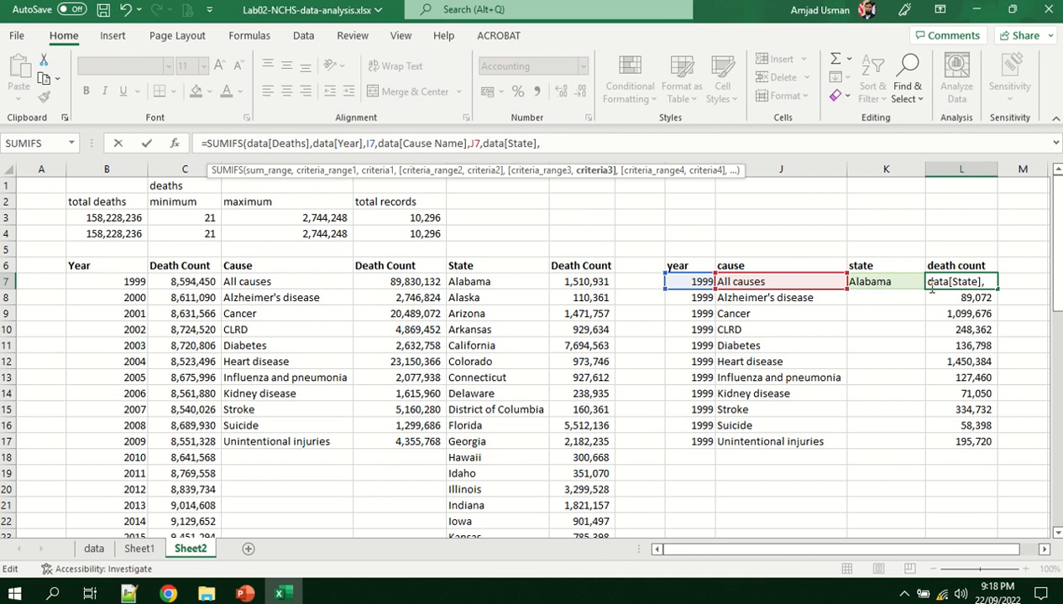
pyautogui.click(883, 282)
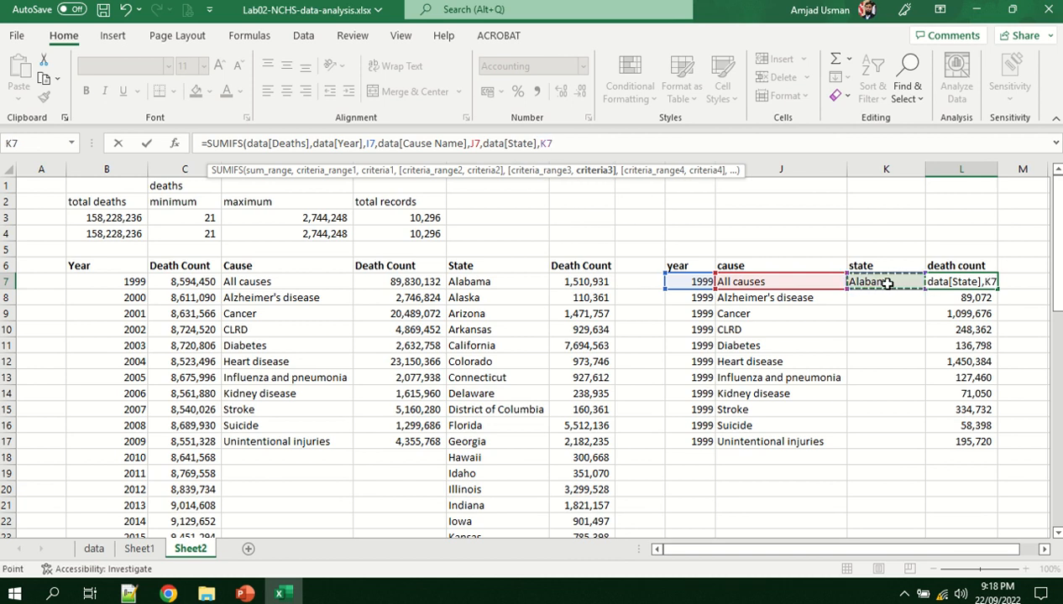
pyautogui.write(')')
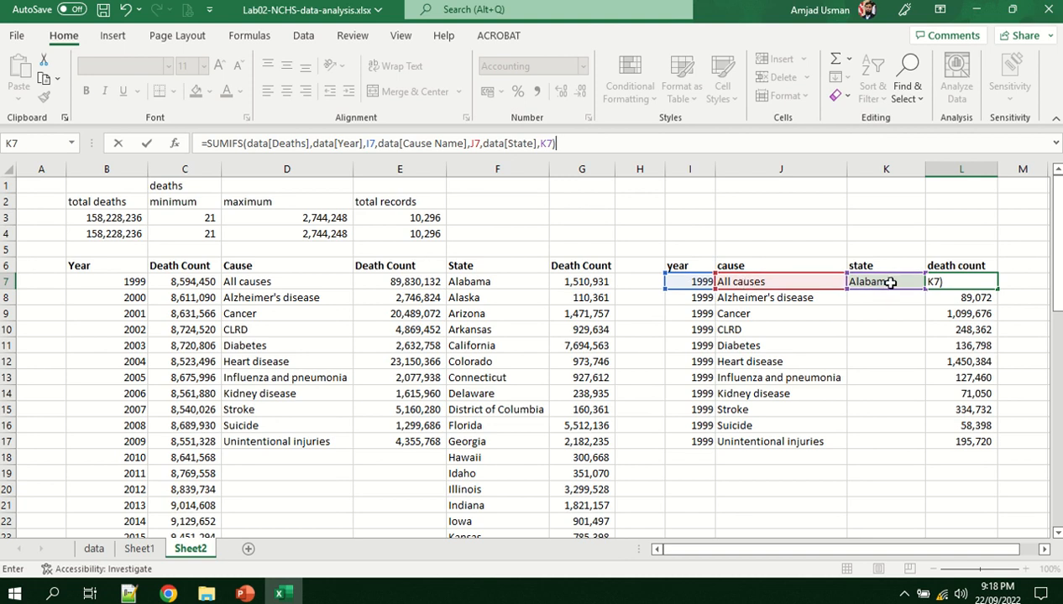
pyautogui.press('Return')
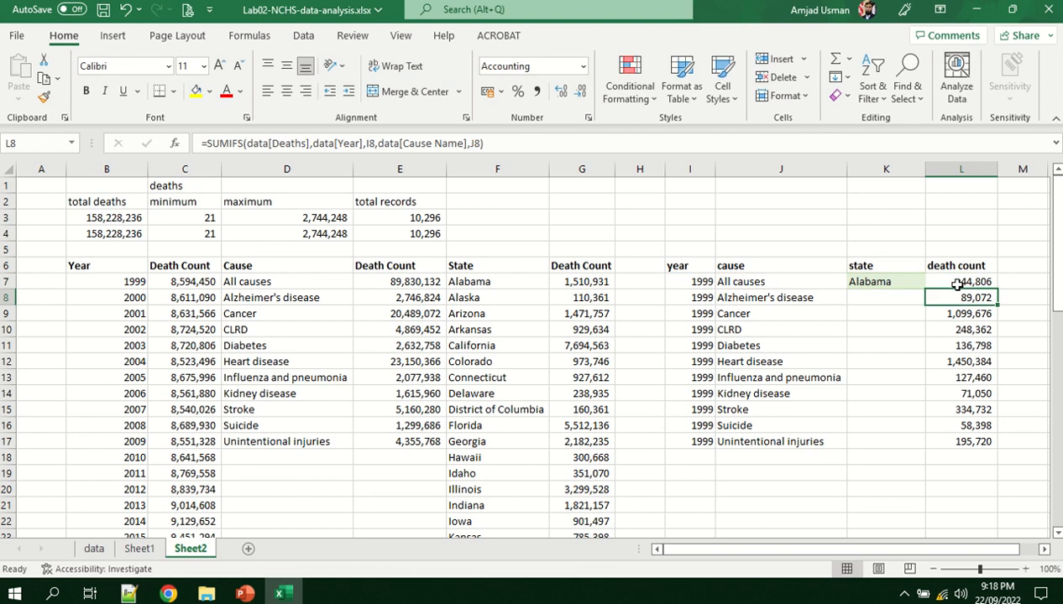
# Compare the count in L7 with the 1999 Alabama all-causes record on the data sheet and return to Sheet2
pyautogui.click(945, 279)
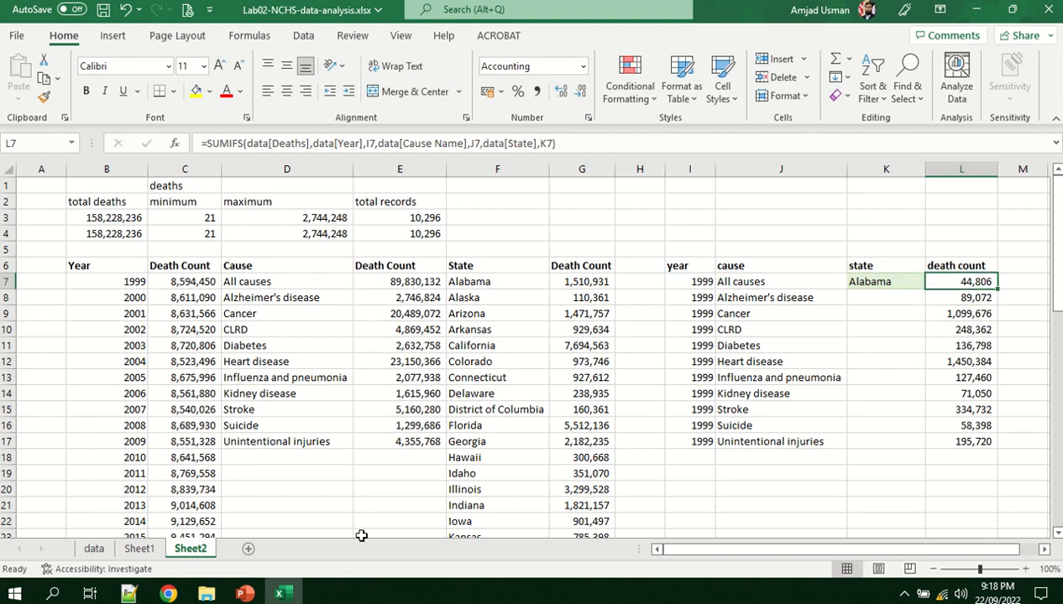
pyautogui.click(94, 549)
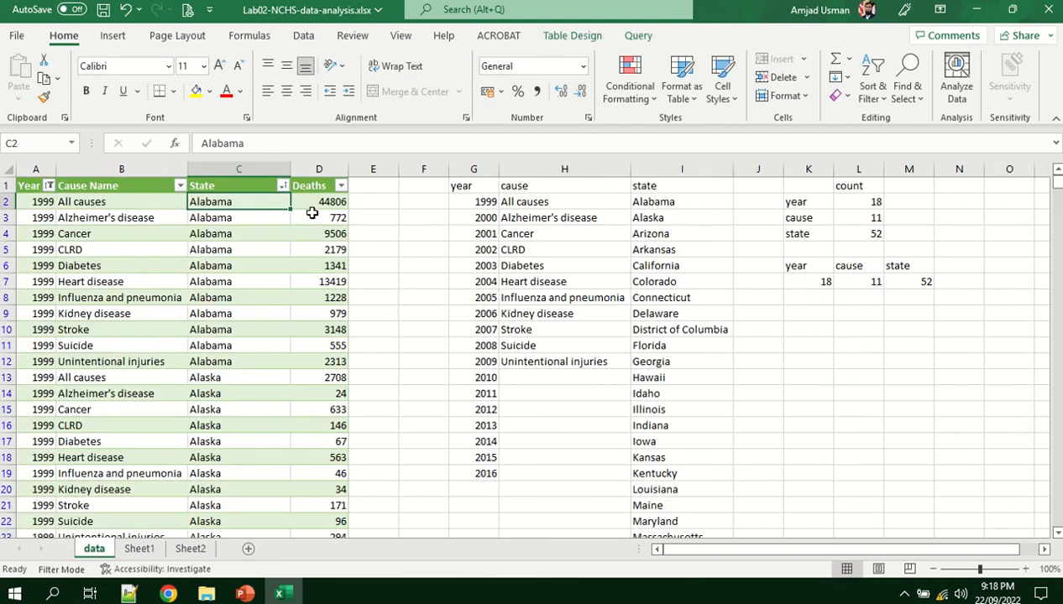
pyautogui.click(190, 549)
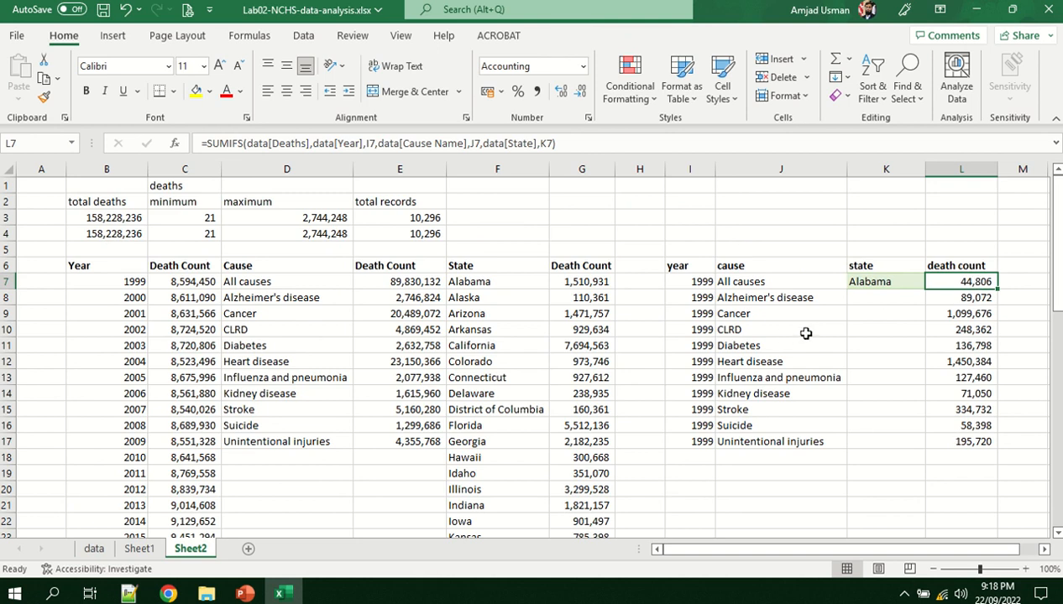
# Fill Alabama from K7 down to K17 and the three-criteria SUMIFS formula from L7 down to L17
pyautogui.click(871, 284)
pyautogui.moveTo(921, 290); pyautogui.dragTo(877, 445)
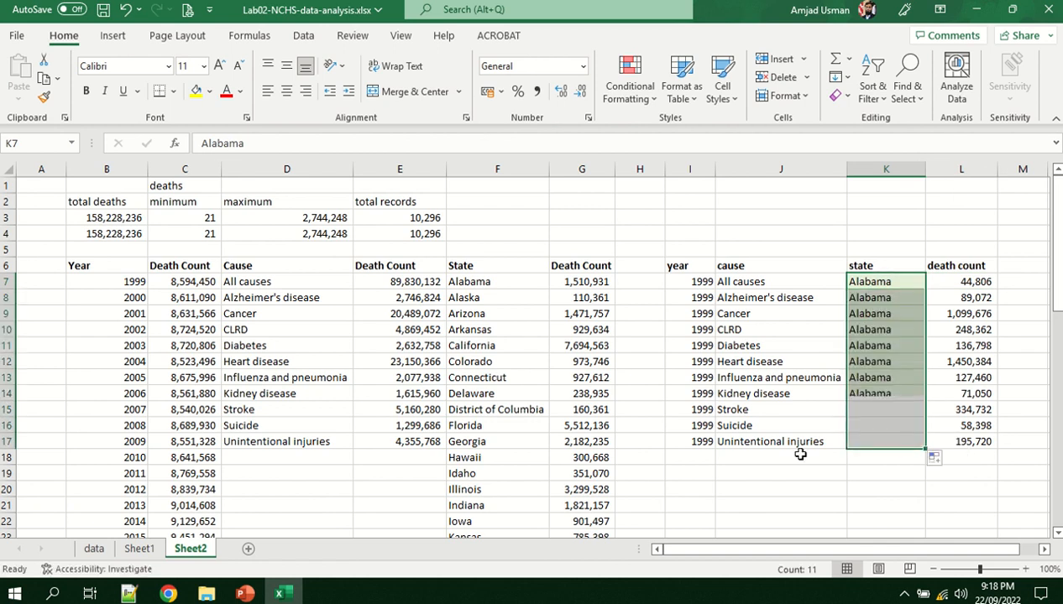
pyautogui.click(764, 488)
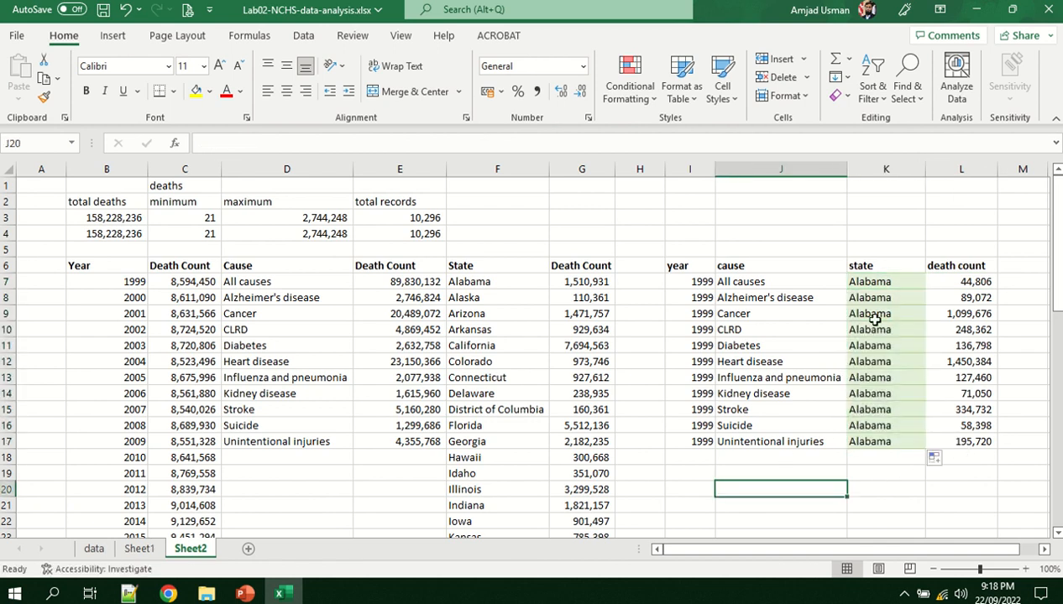
pyautogui.click(948, 284)
pyautogui.moveTo(1000, 292); pyautogui.dragTo(967, 454)
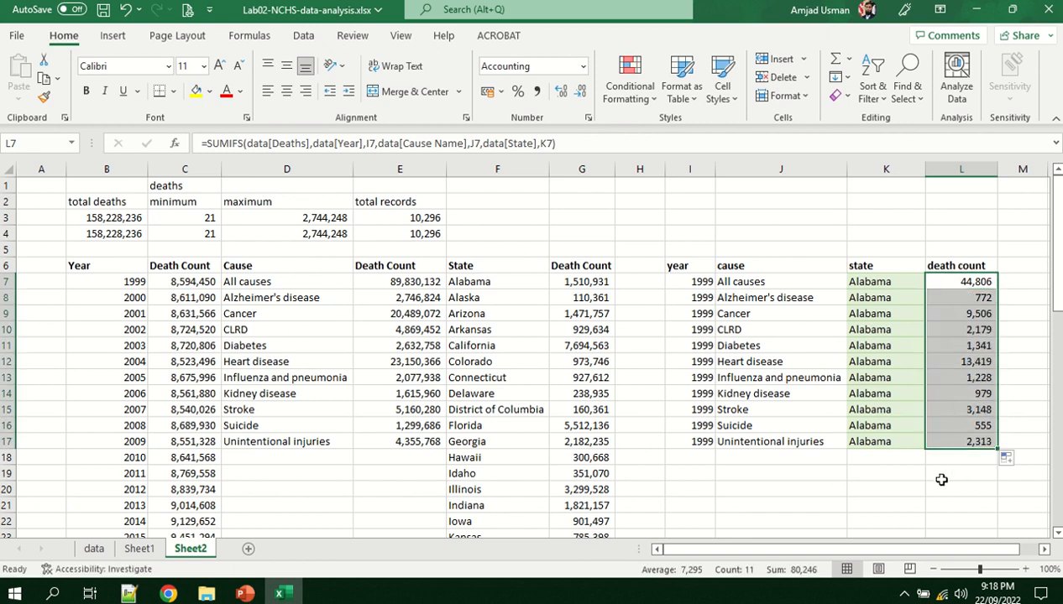
# Copy the Alabama counts L7:L17 from Sheet2 and paste them as values beside the Deaths column, starting at E2 of the data sheet
pyautogui.click(96, 549)
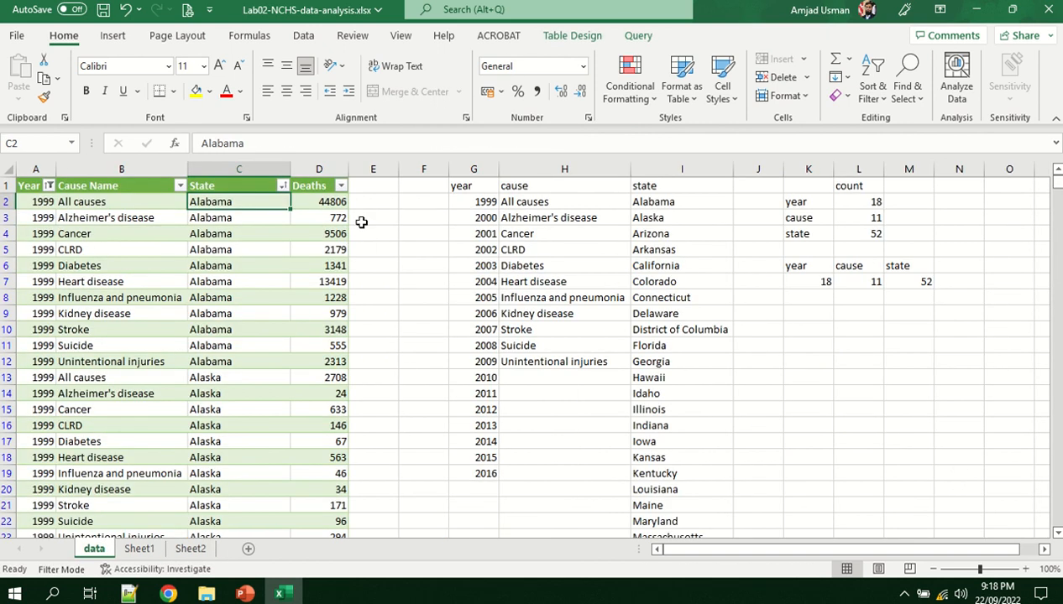
pyautogui.click(190, 548)
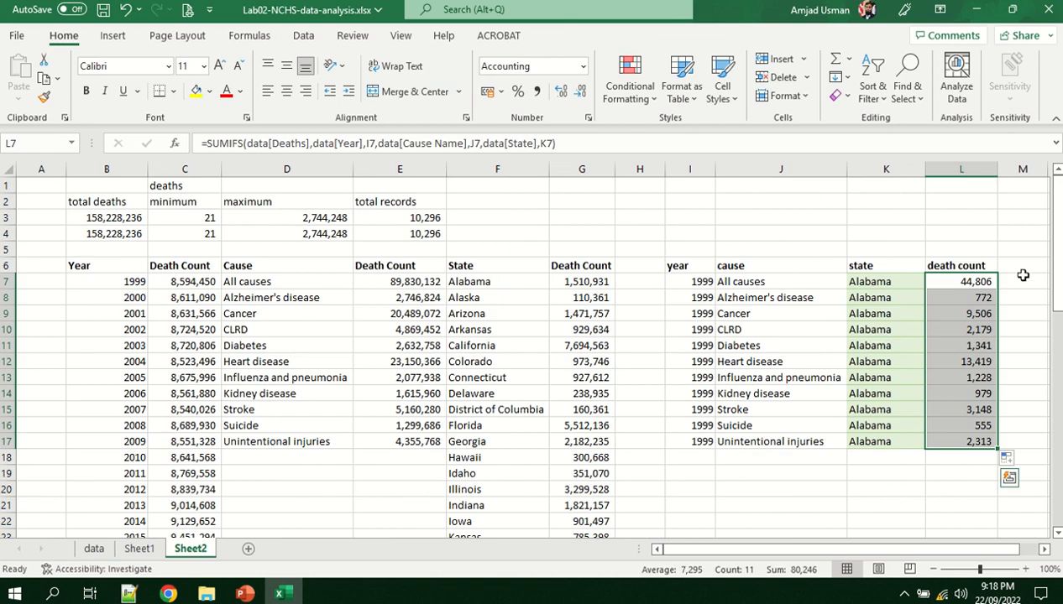
pyautogui.rightClick(962, 284)
pyautogui.click(839, 160)
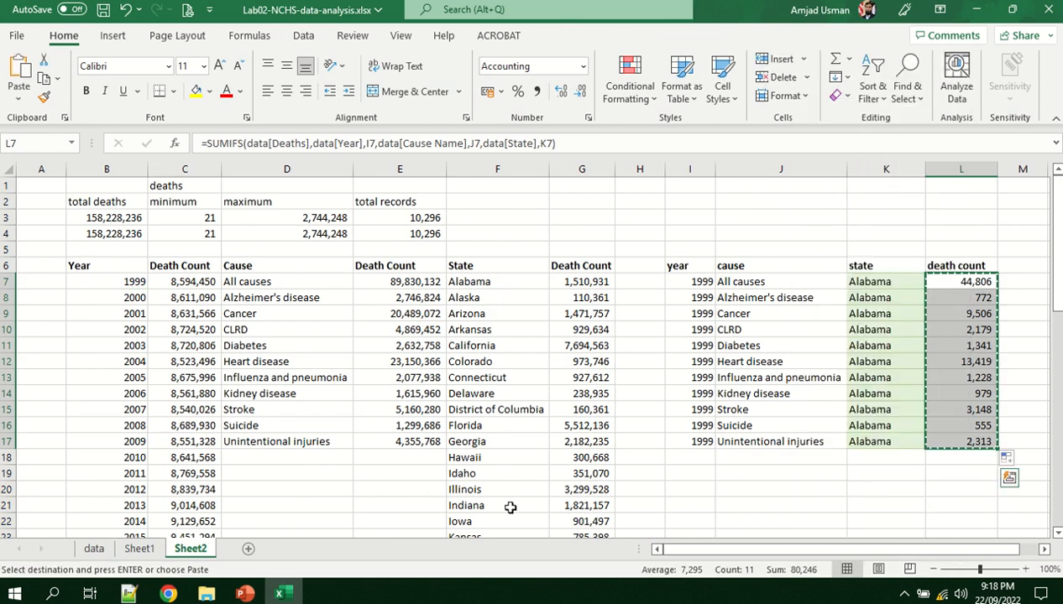
pyautogui.click(96, 549)
pyautogui.rightClick(372, 202)
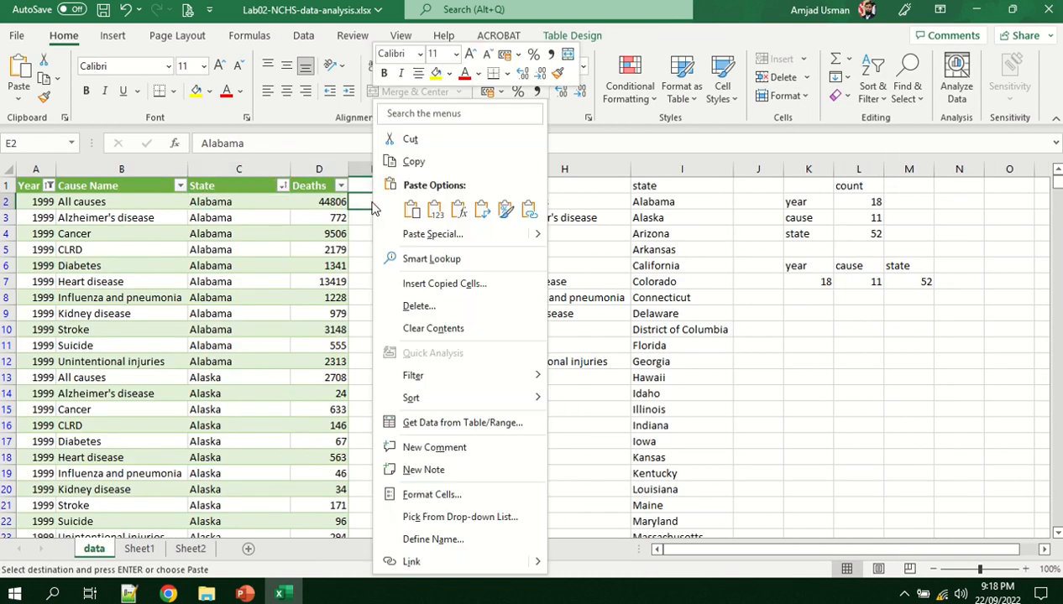
pyautogui.click(399, 206)
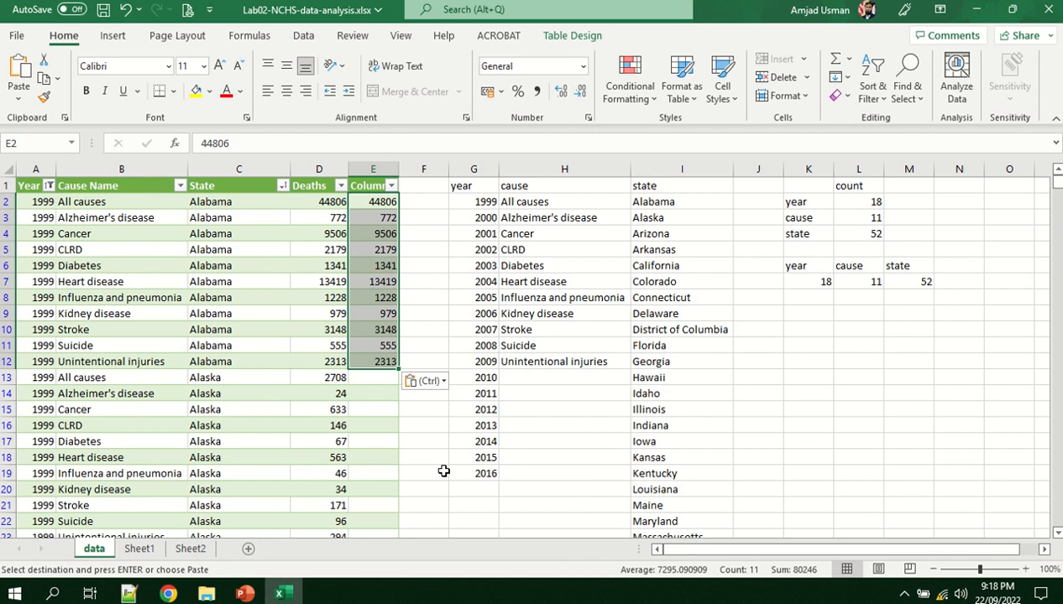
pyautogui.click(542, 471)
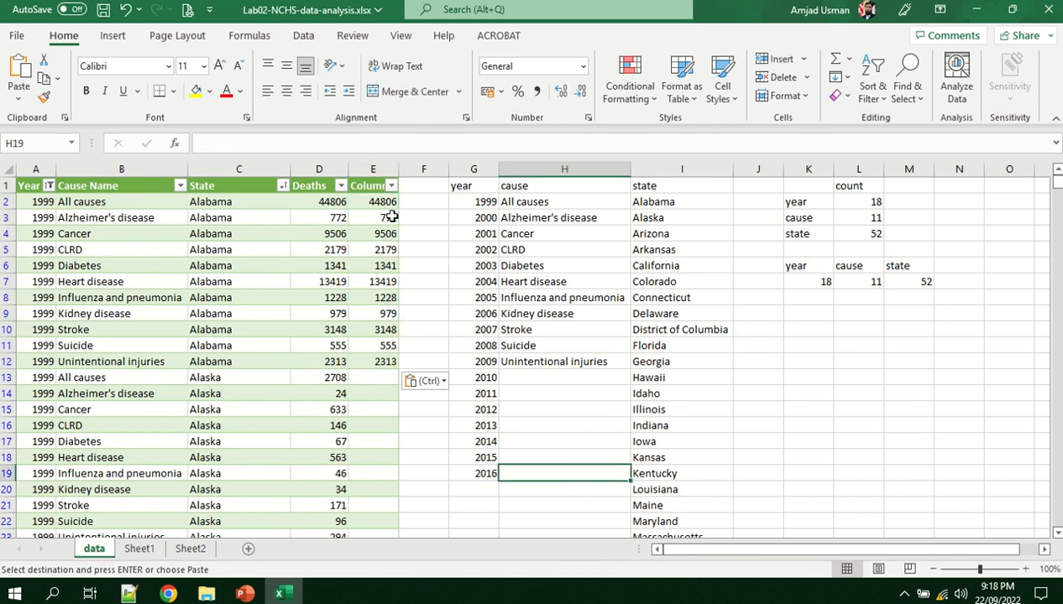
# Delete comparison column E from the data sheet and return to Sheet2
pyautogui.rightClick(372, 169)
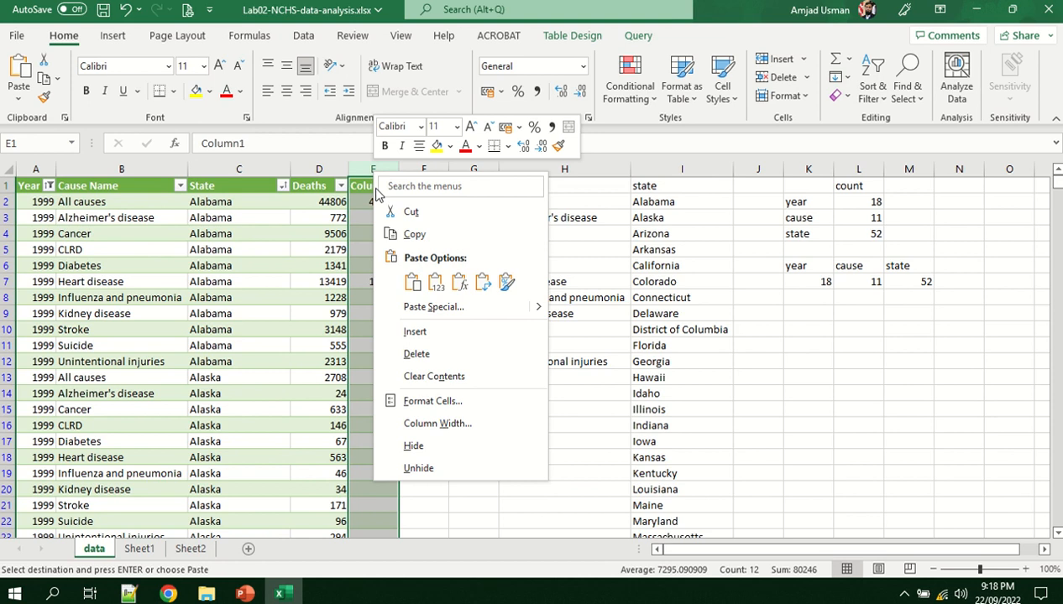
pyautogui.click(434, 376)
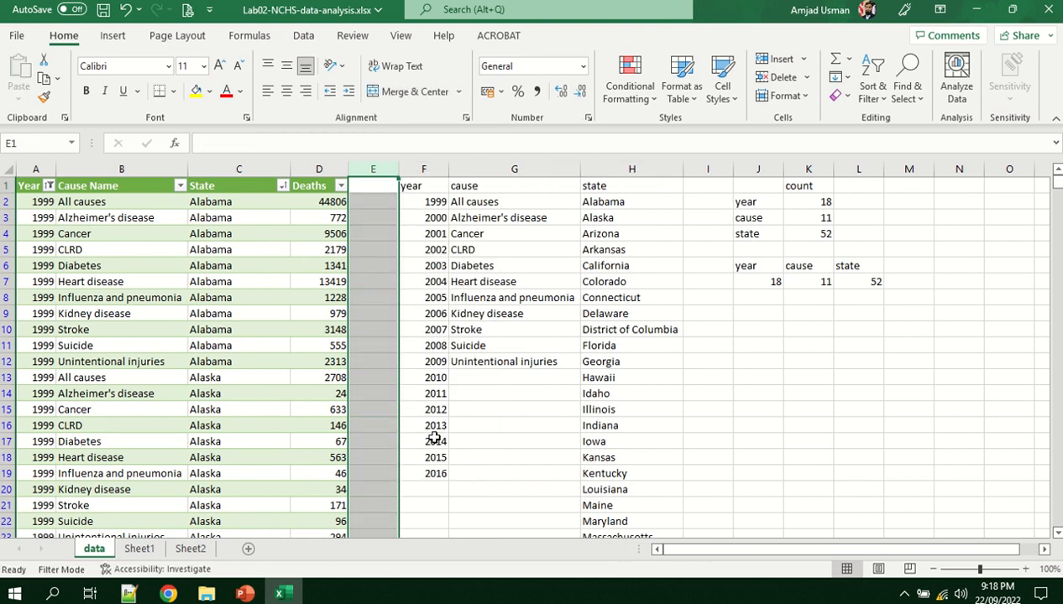
pyautogui.click(652, 438)
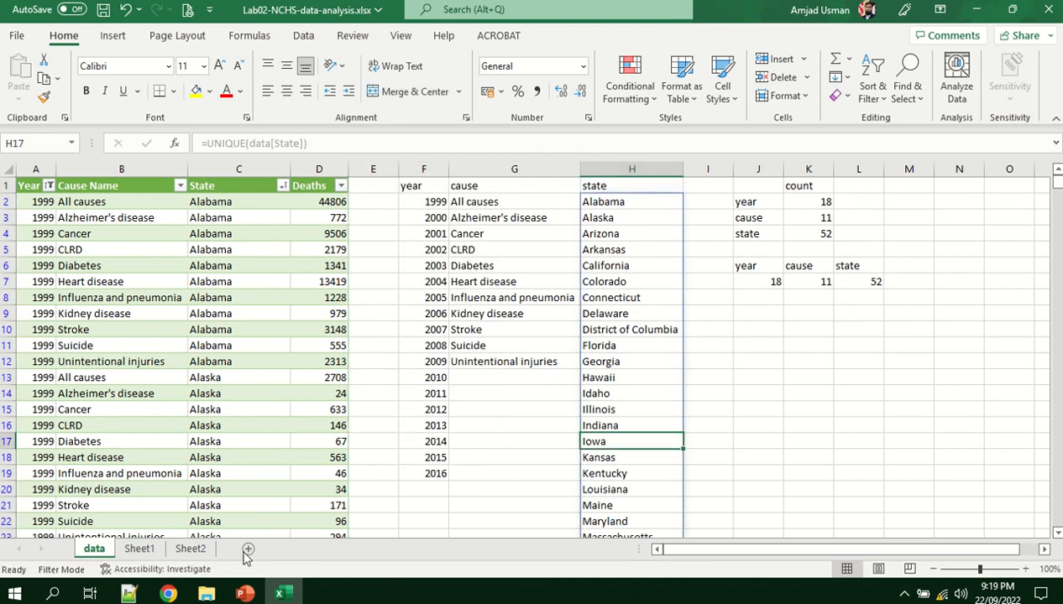
pyautogui.click(191, 550)
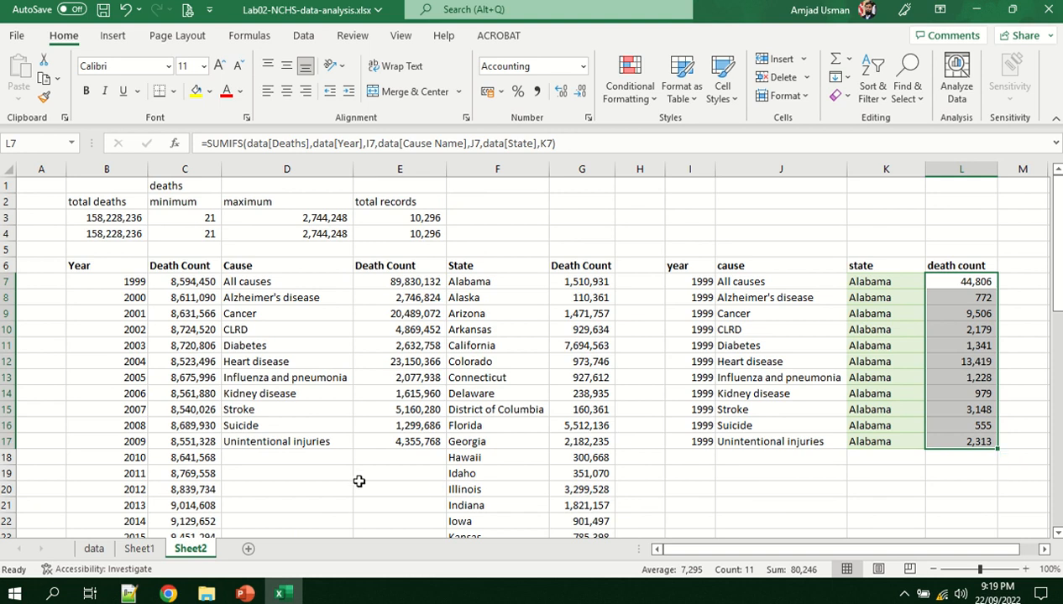
pyautogui.click(734, 503)
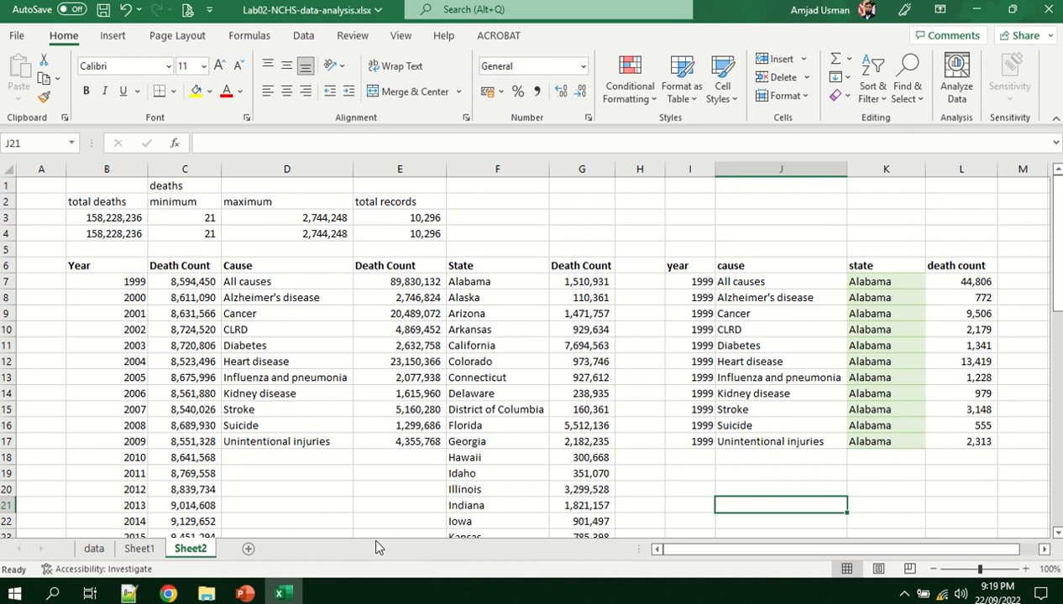
# Reset the Year filter on the data sheet to include all years
pyautogui.click(96, 553)
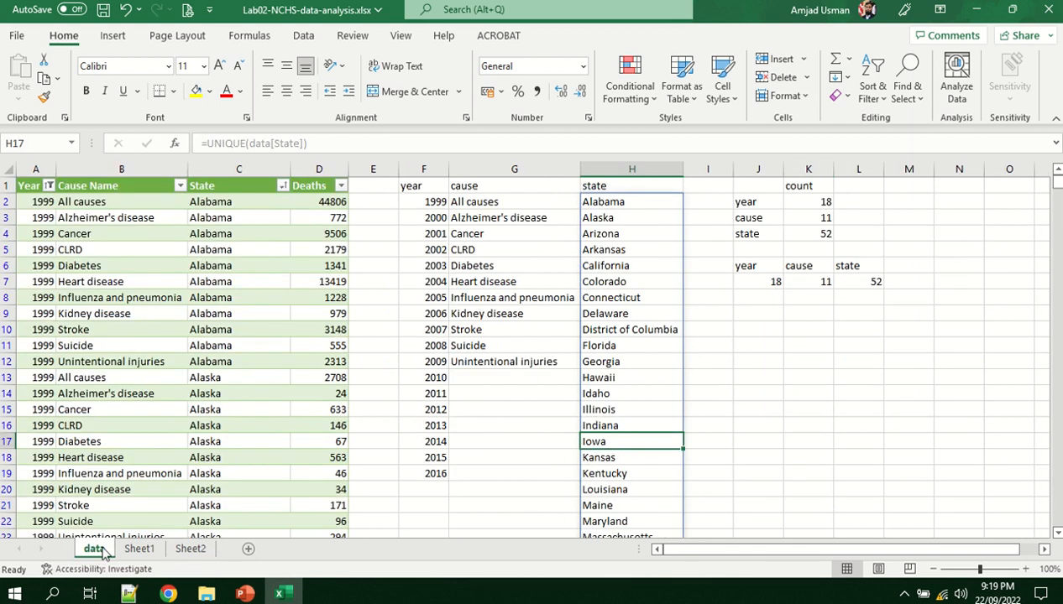
pyautogui.click(49, 186)
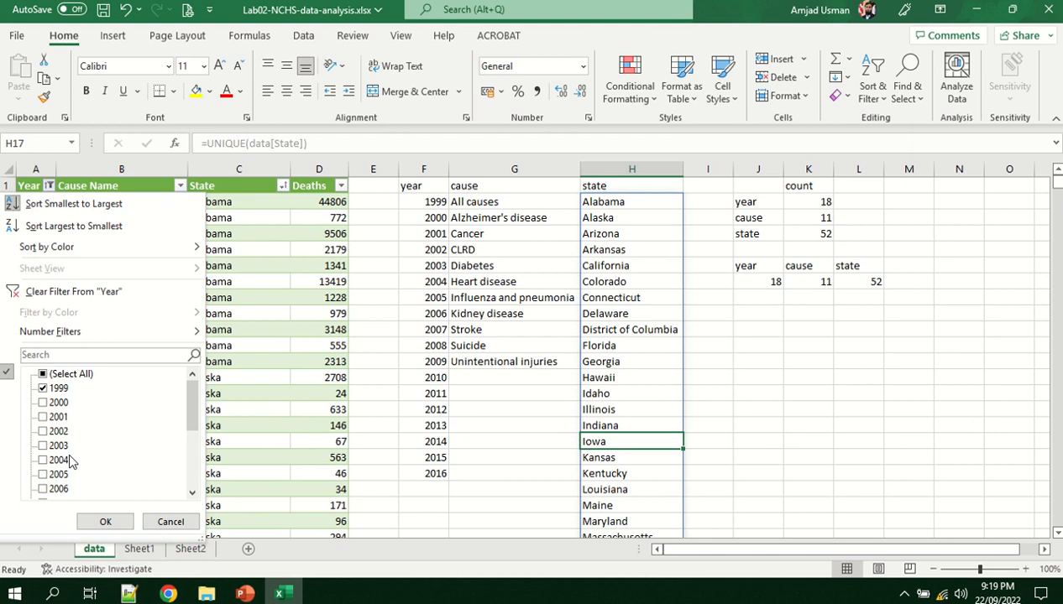
pyautogui.click(44, 391)
pyautogui.click(44, 375)
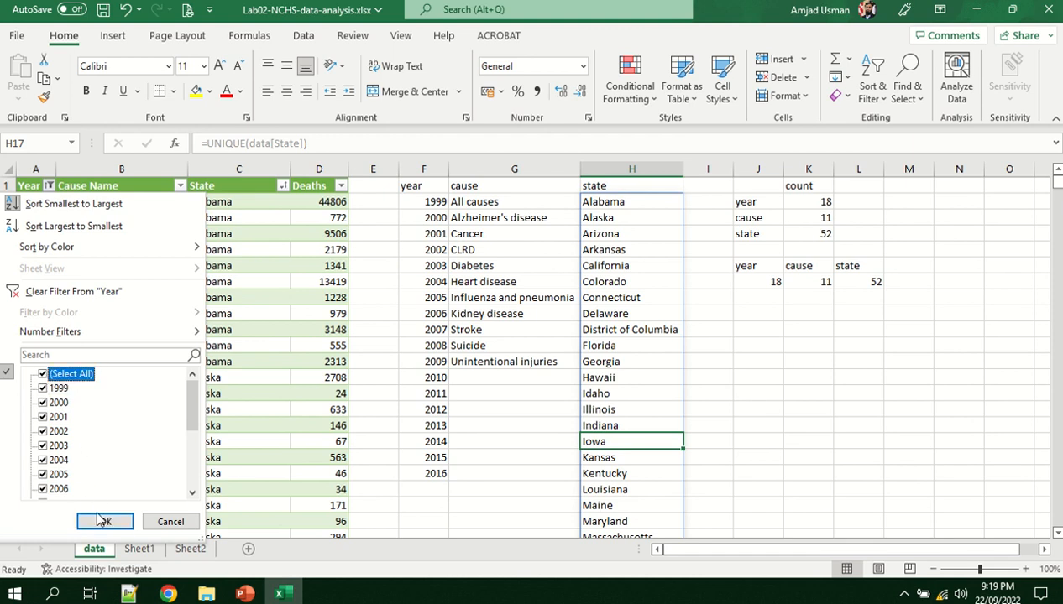
pyautogui.click(105, 522)
pyautogui.click(57, 245)
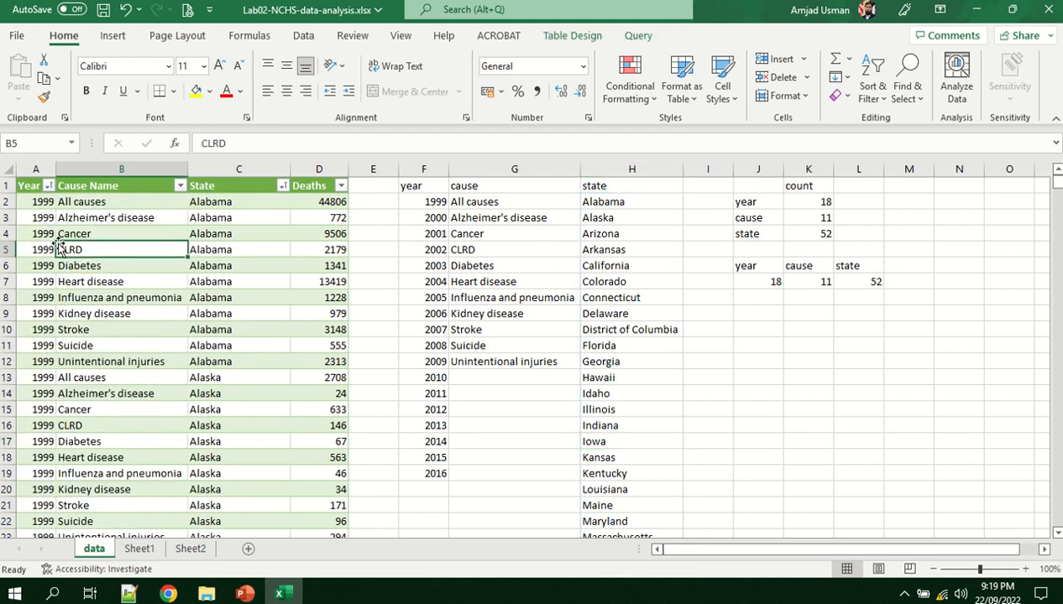
# Insert a PivotTable on a new worksheet from the full data table
pyautogui.click(72, 145)
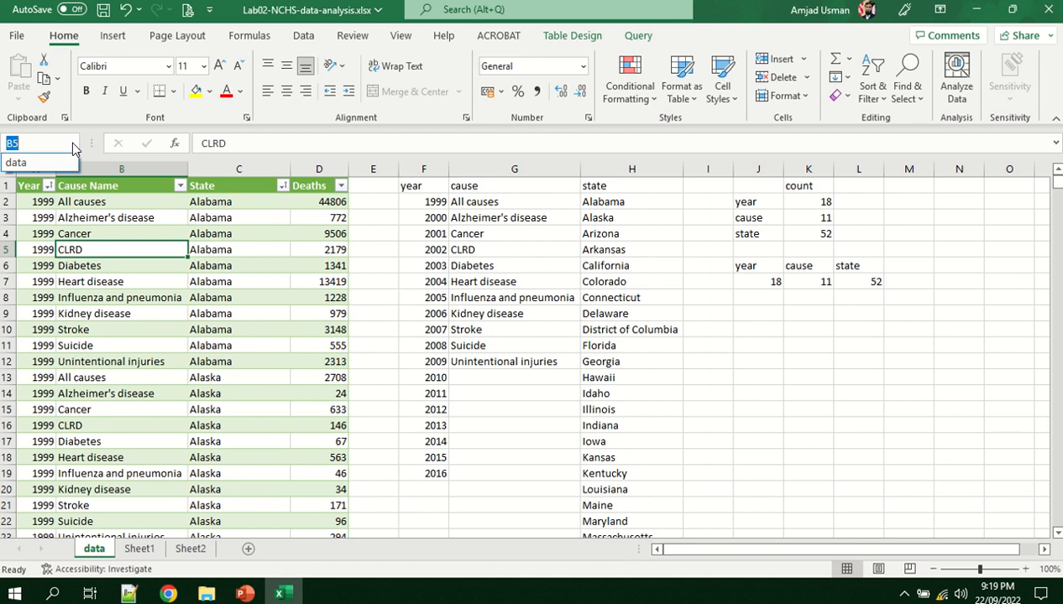
pyautogui.click(21, 161)
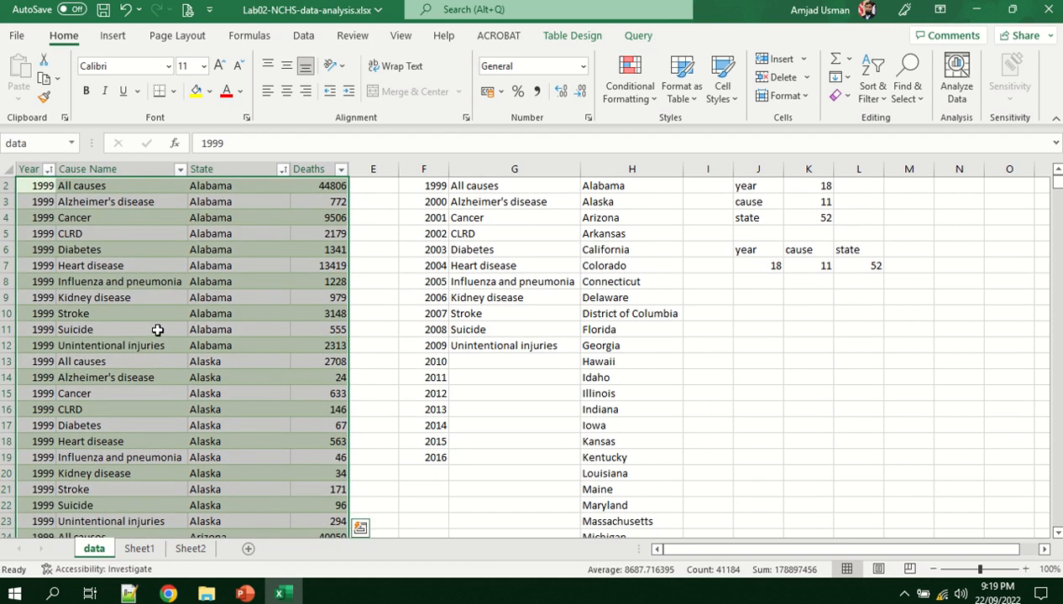
pyautogui.click(116, 38)
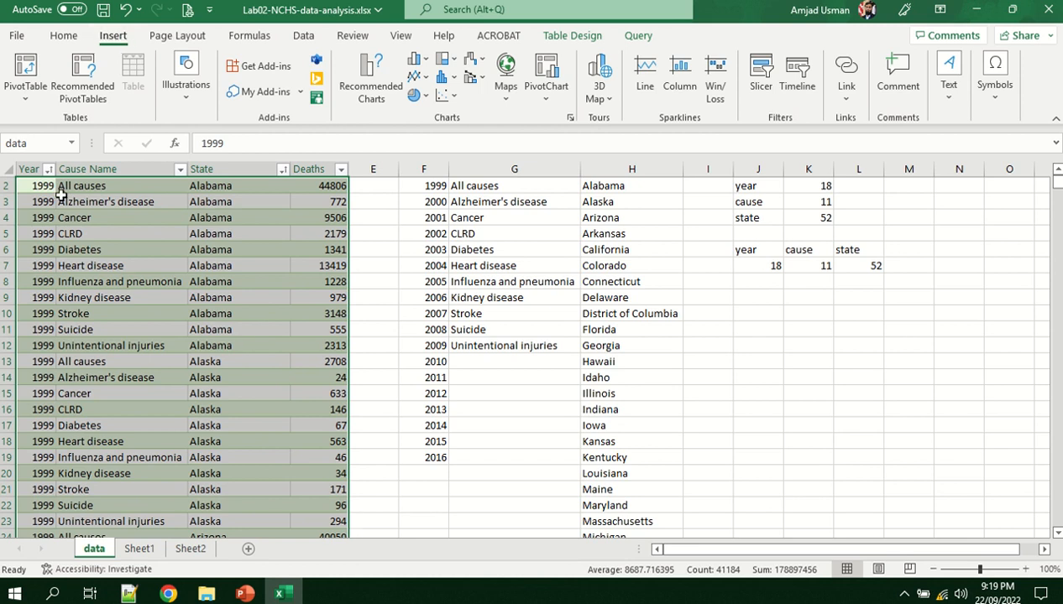
pyautogui.click(26, 71)
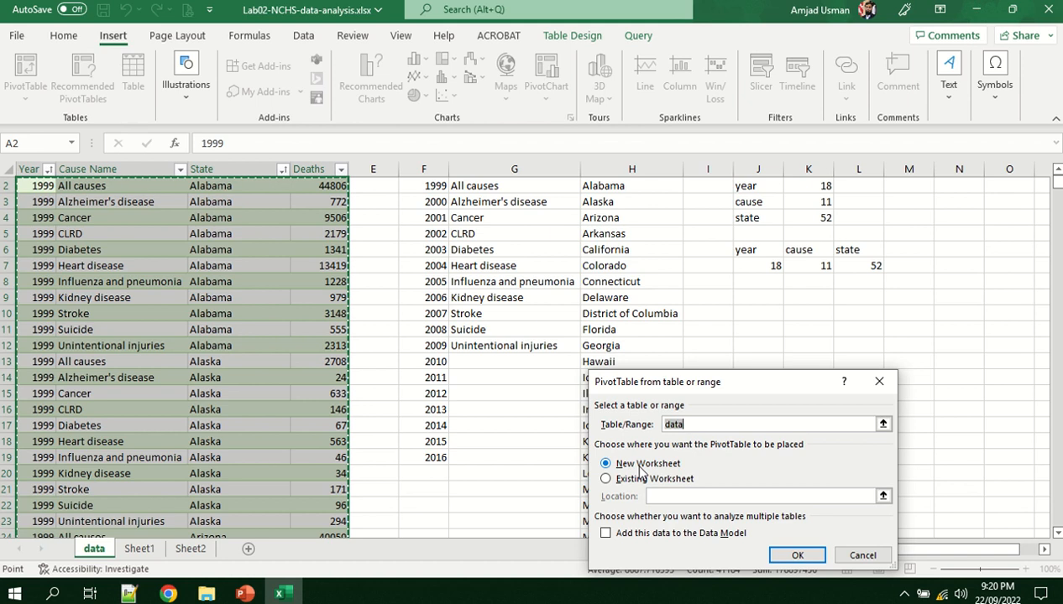
pyautogui.click(797, 555)
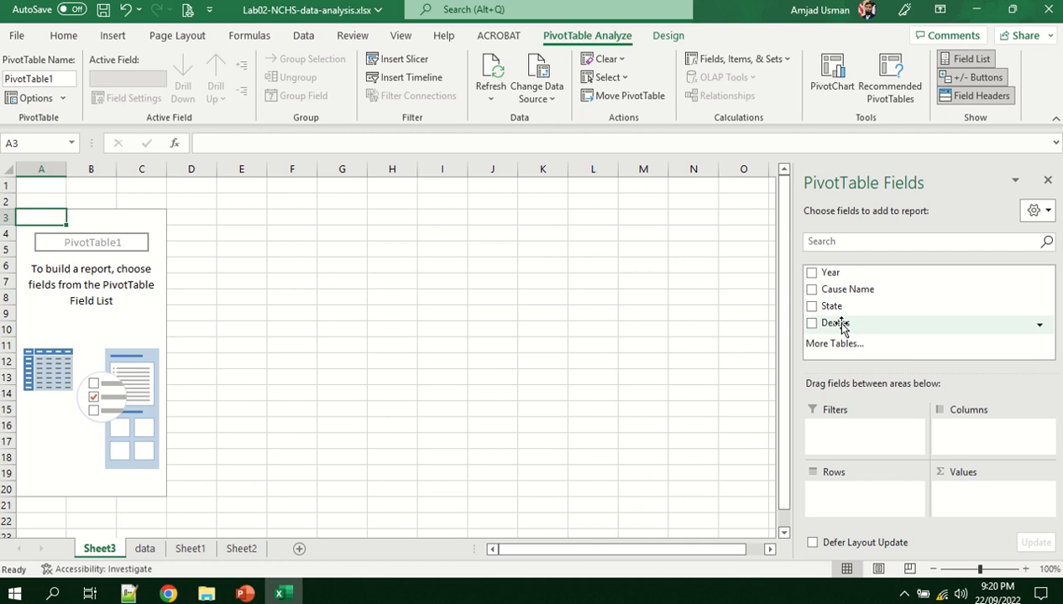
# Add Deaths as the summed pivot value and format the total in A4 with thousands separators and no decimals
pyautogui.moveTo(842, 325); pyautogui.dragTo(974, 497)
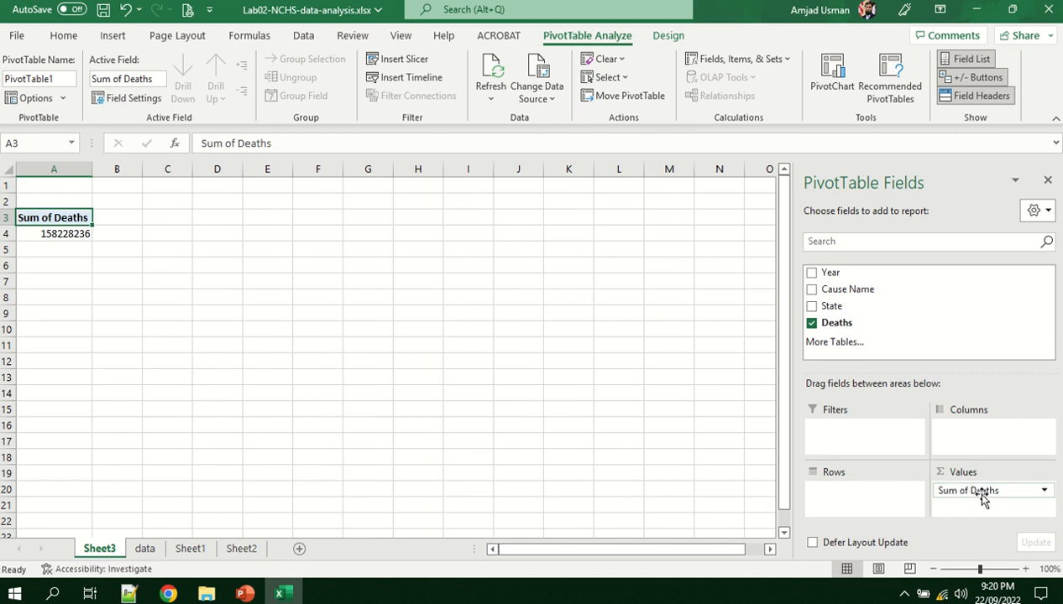
pyautogui.click(63, 233)
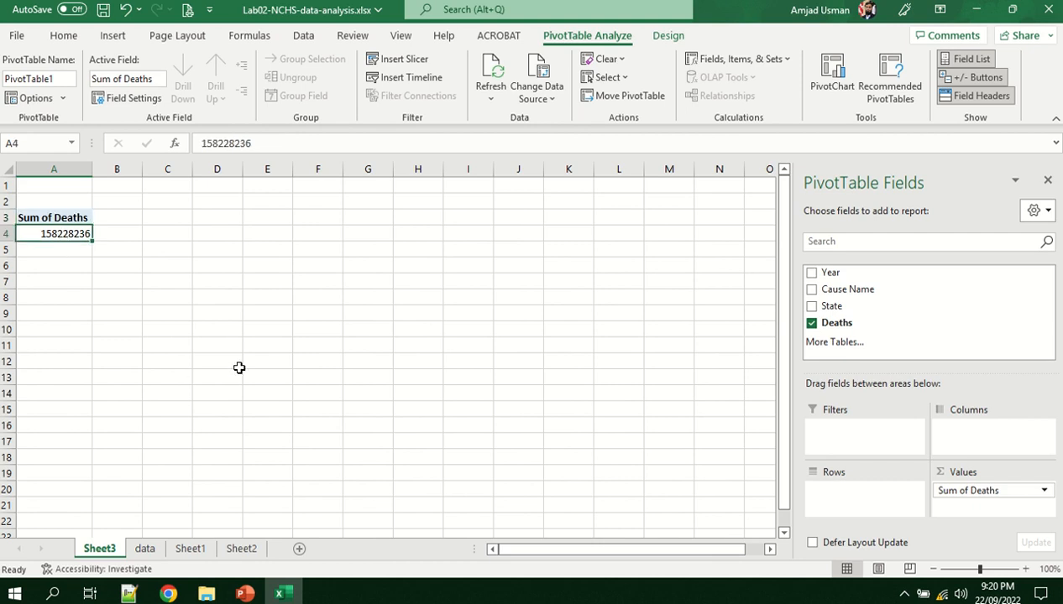
pyautogui.click(68, 41)
pyautogui.click(537, 90)
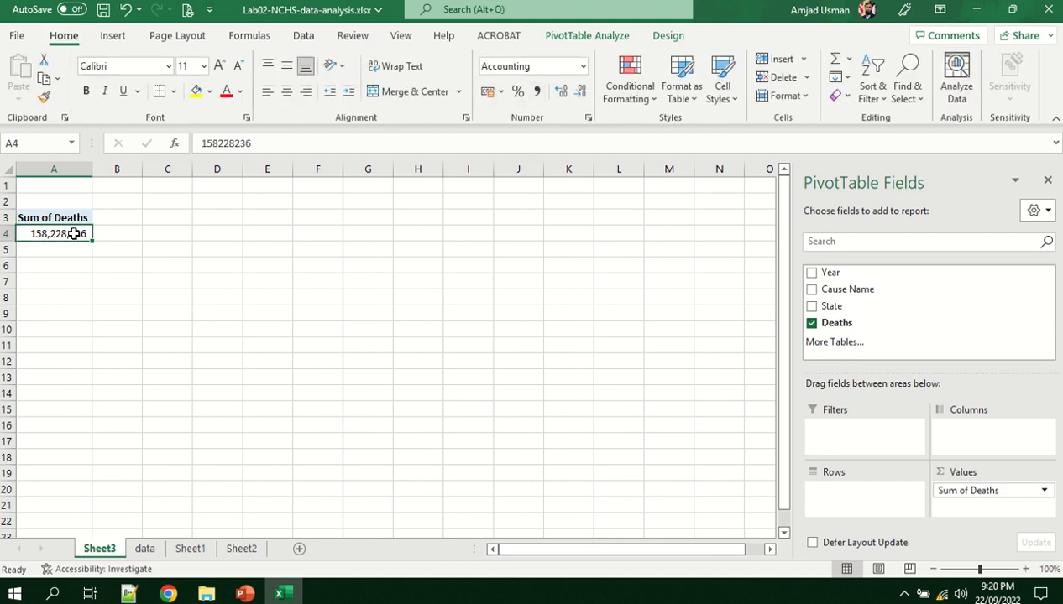
pyautogui.moveTo(74, 234)
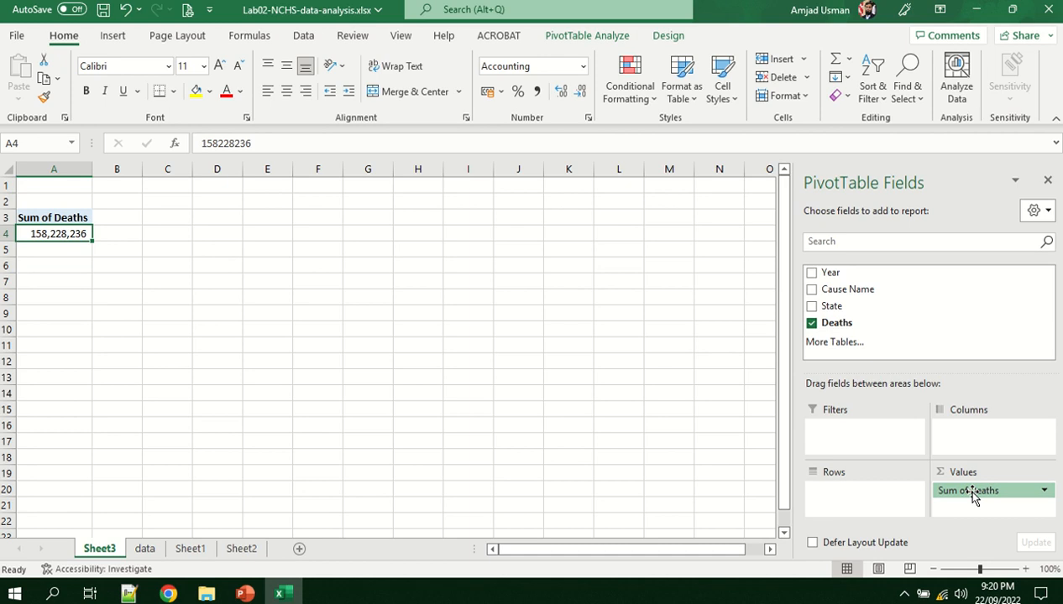
# Take Deaths out of the pivot values, add it back, and remove it again
pyautogui.moveTo(972, 496); pyautogui.dragTo(949, 331)
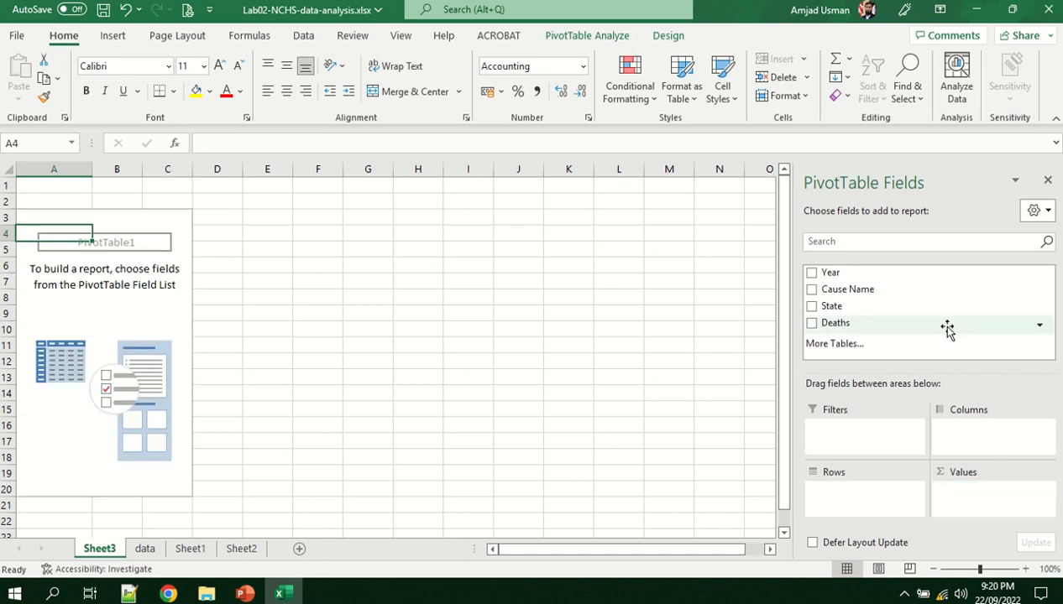
pyautogui.moveTo(839, 327); pyautogui.dragTo(960, 497)
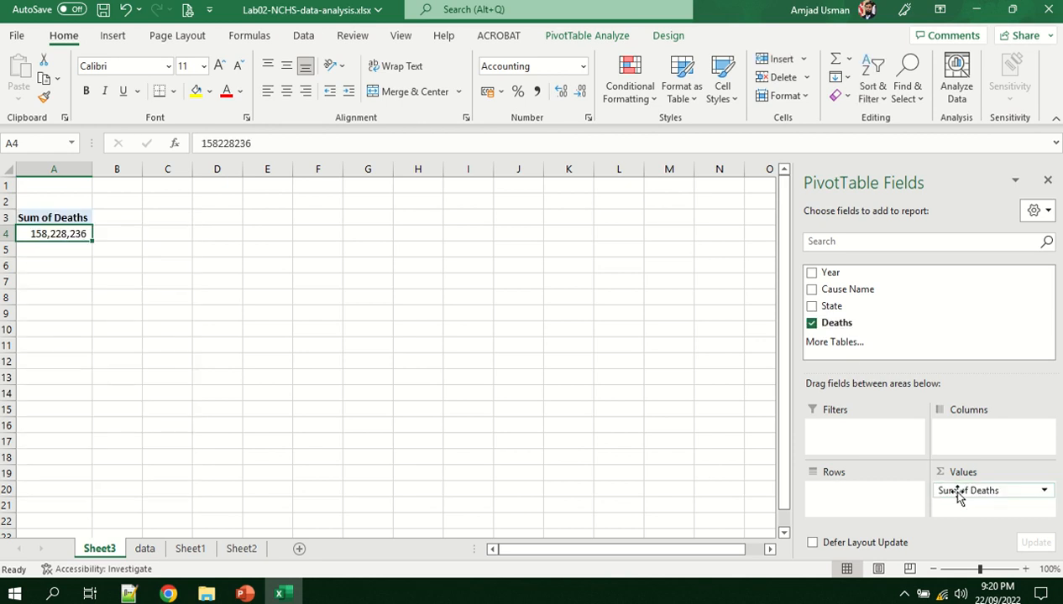
pyautogui.click(1044, 490)
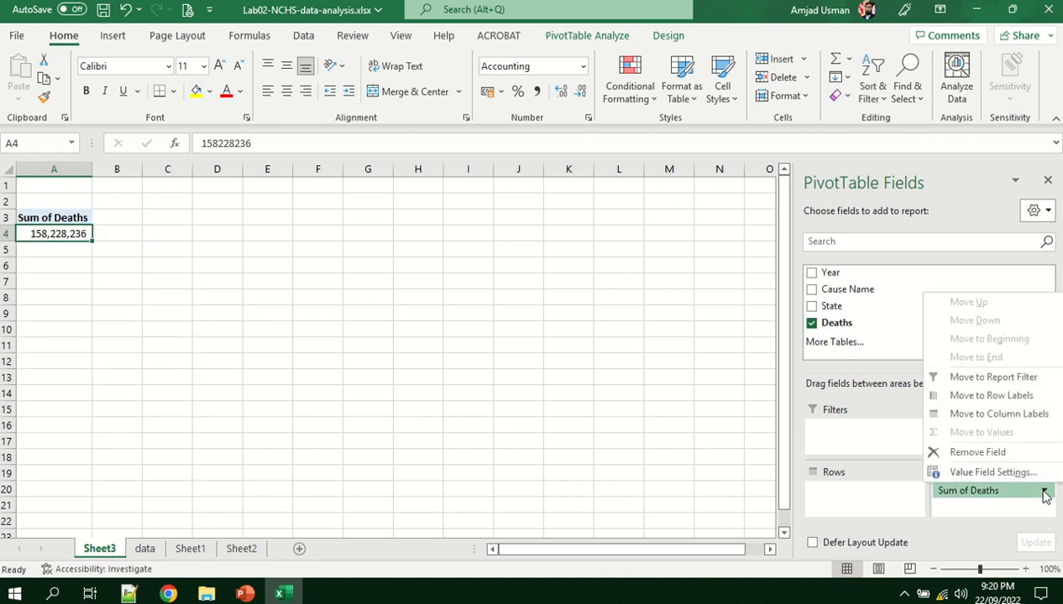
pyautogui.click(995, 453)
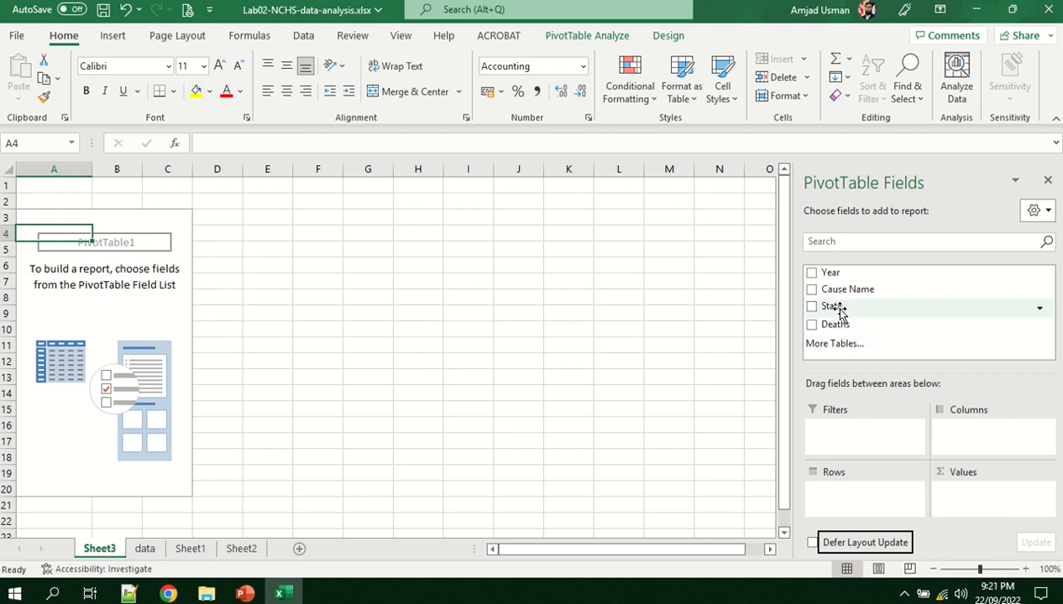
# Add the Year field to the pivot rows and move it to the columns
pyautogui.click(830, 277)
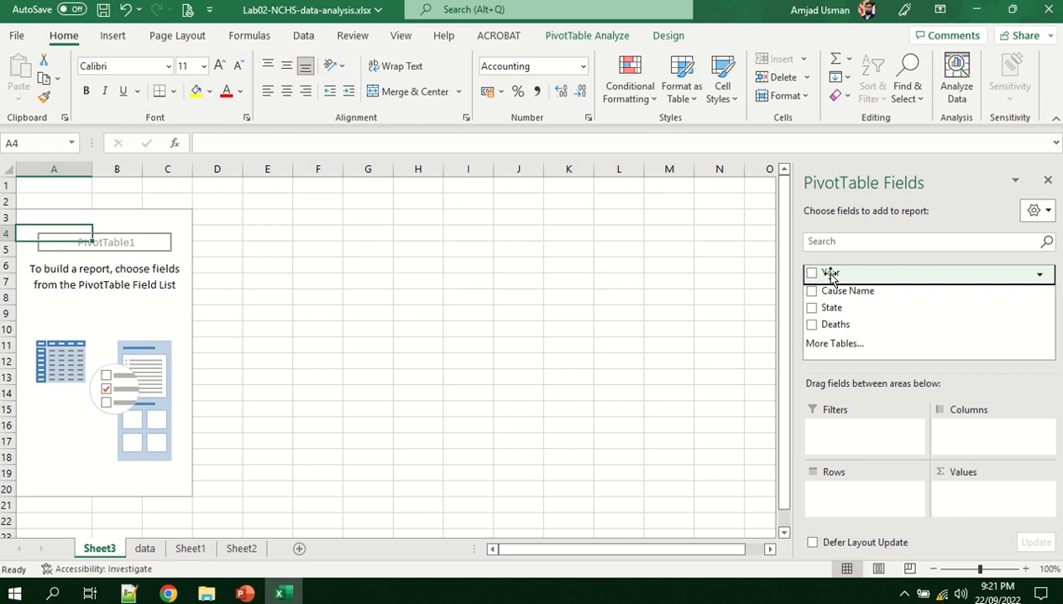
pyautogui.moveTo(829, 277); pyautogui.dragTo(843, 501)
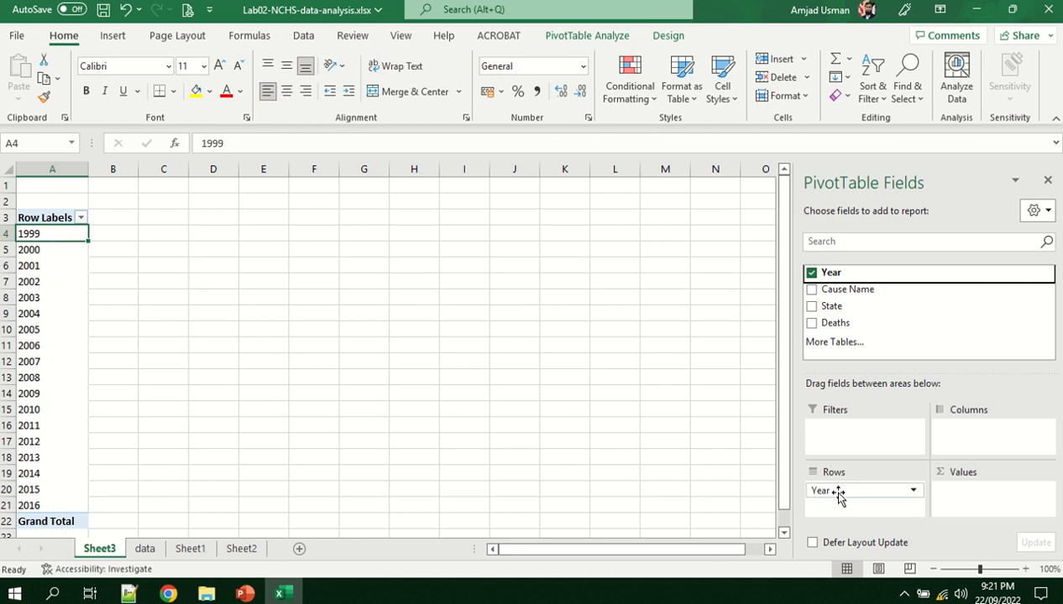
pyautogui.moveTo(838, 495); pyautogui.dragTo(968, 444)
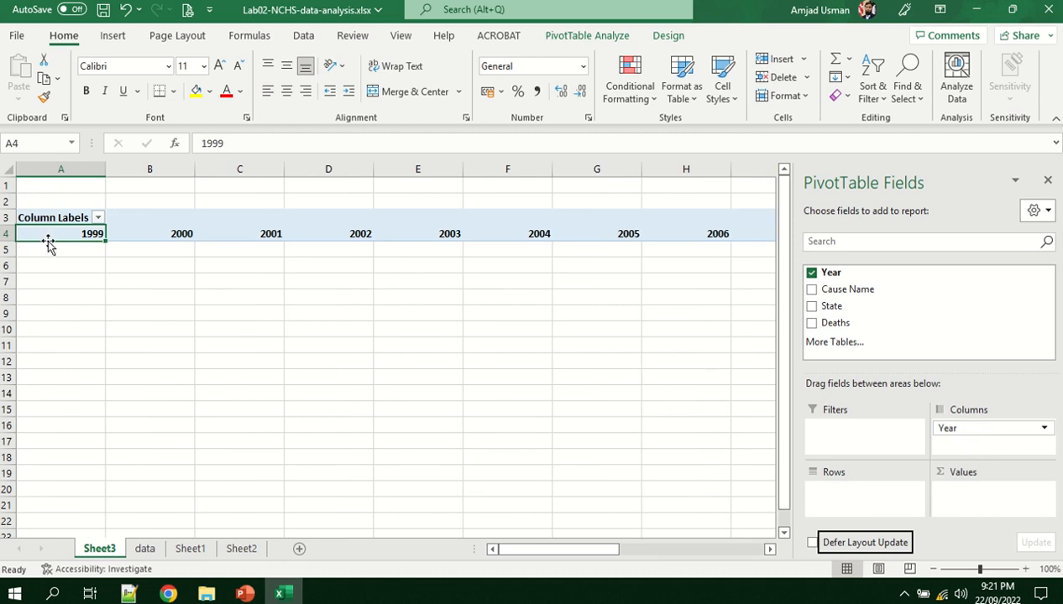
pyautogui.moveTo(570, 550)
pyautogui.mouseDown()
pyautogui.moveTo(643, 548)
pyautogui.moveTo(575, 548)
pyautogui.mouseUp()
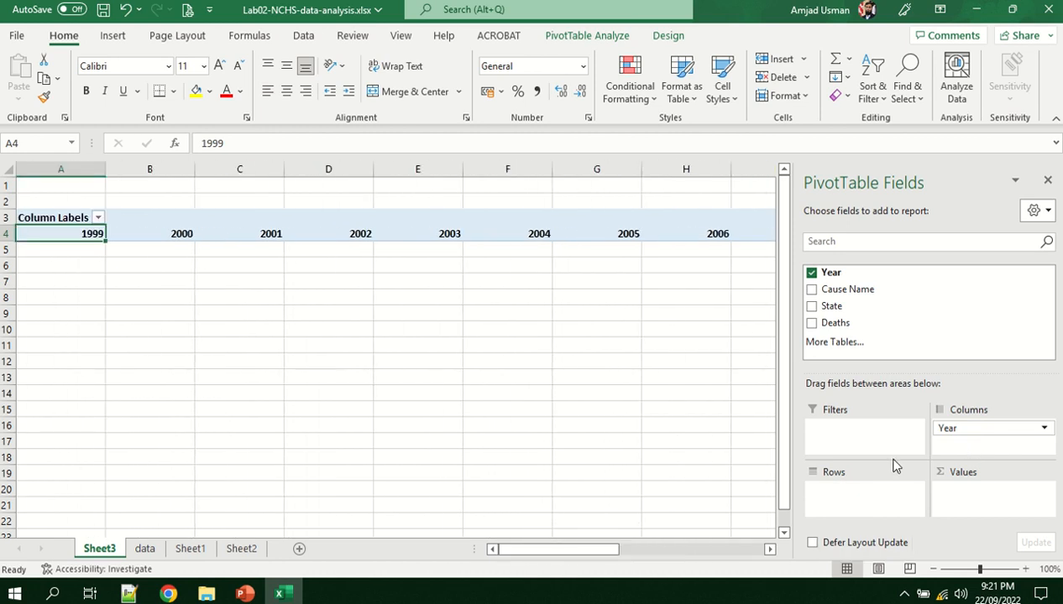
# Move Year back to the pivot rows and add Deaths as the summed values
pyautogui.moveTo(956, 431); pyautogui.dragTo(861, 508)
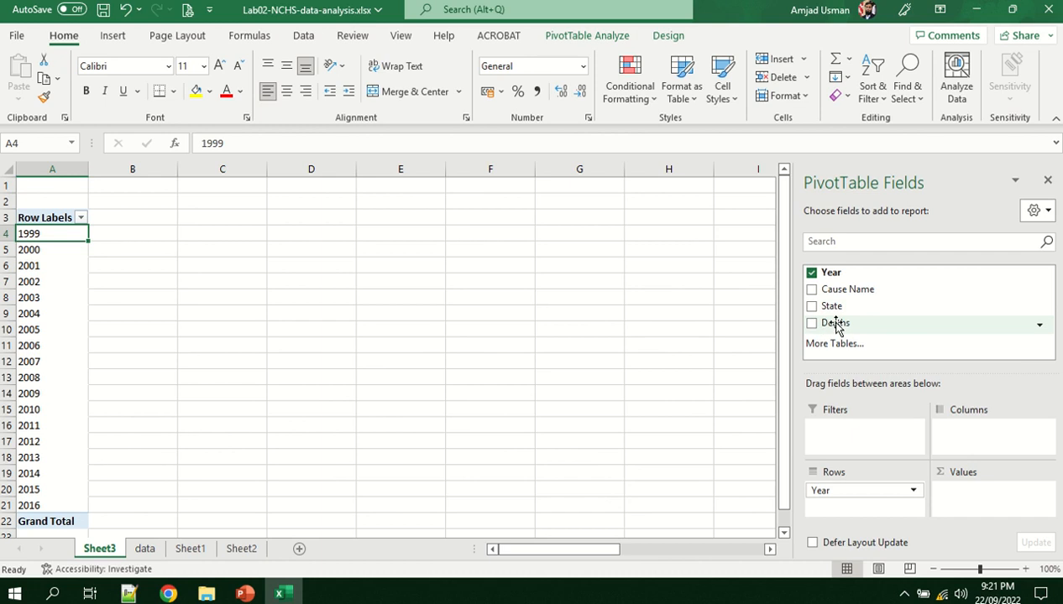
pyautogui.moveTo(837, 327); pyautogui.dragTo(967, 496)
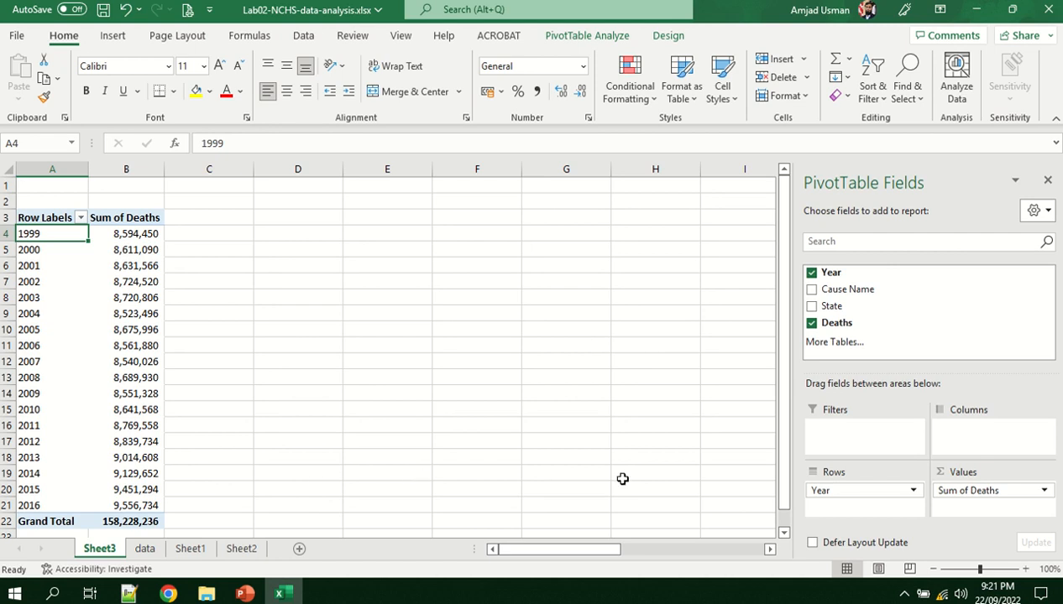
pyautogui.moveTo(826, 495); pyautogui.dragTo(846, 506)
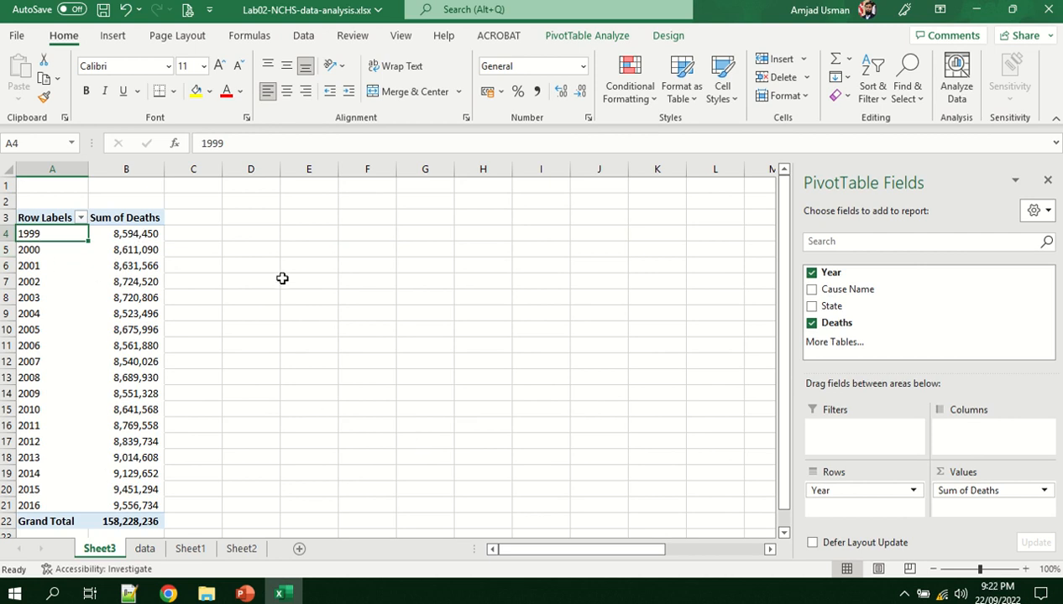
pyautogui.moveTo(126, 235)
pyautogui.scroll(-2, 68, 424)
pyautogui.click(124, 443)
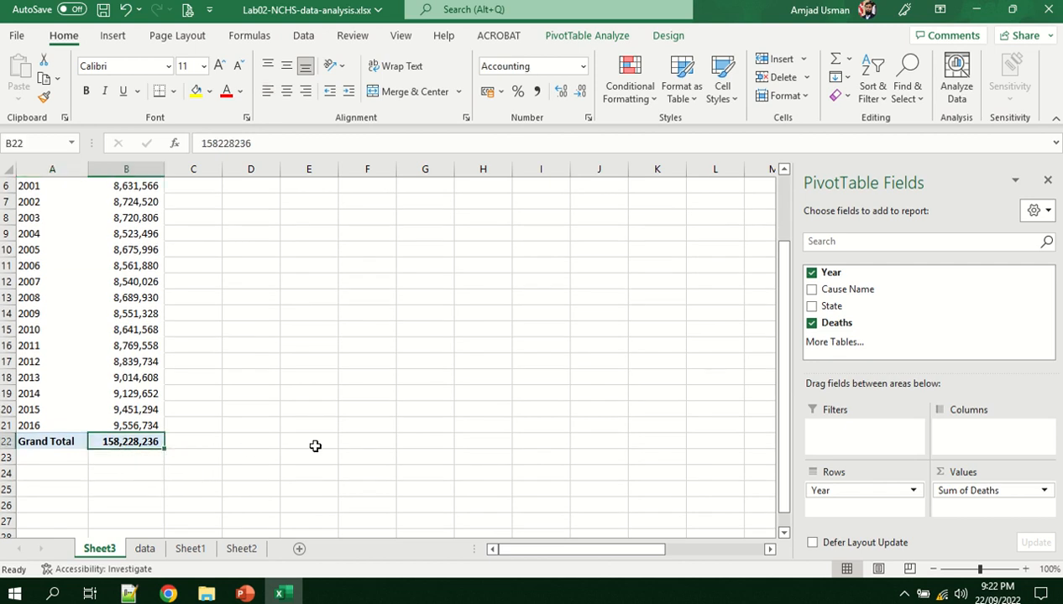
pyautogui.scroll(2, 99, 401)
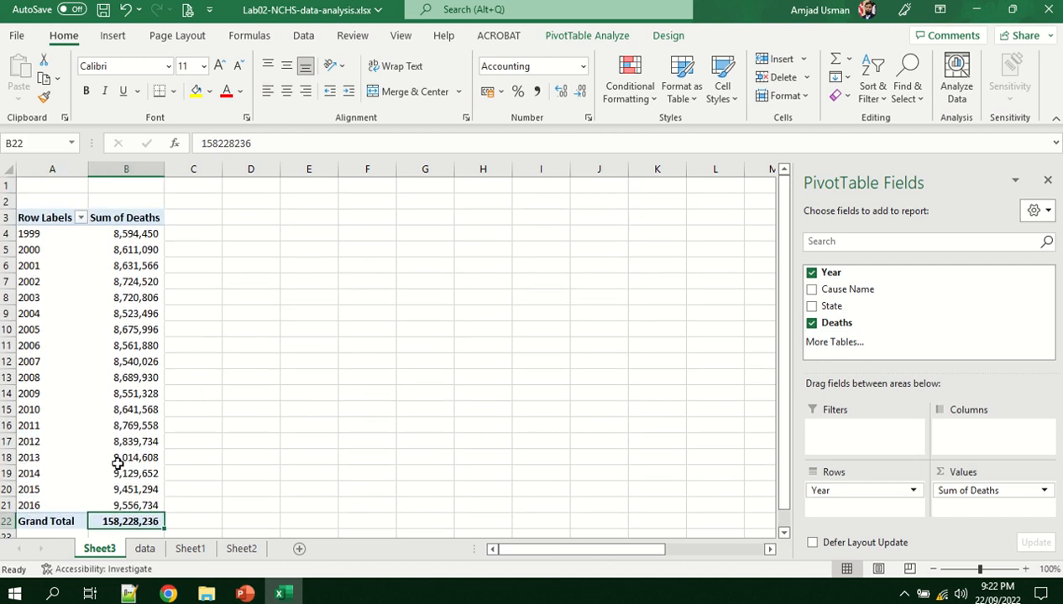
# Summarize the pivot's Deaths values by Min for each year
pyautogui.rightClick(126, 238)
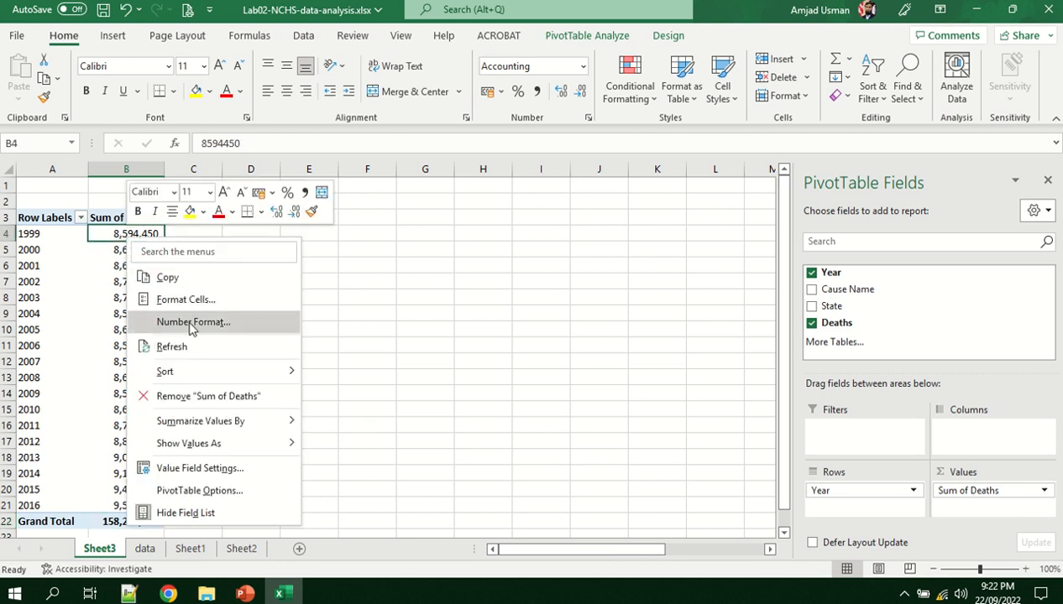
pyautogui.moveTo(232, 421)
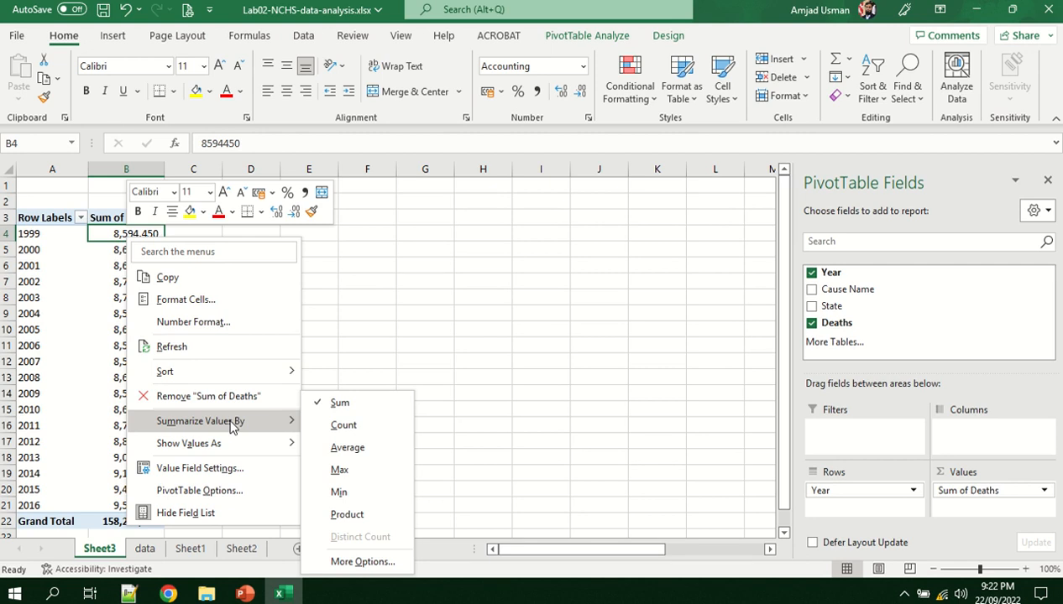
pyautogui.click(340, 493)
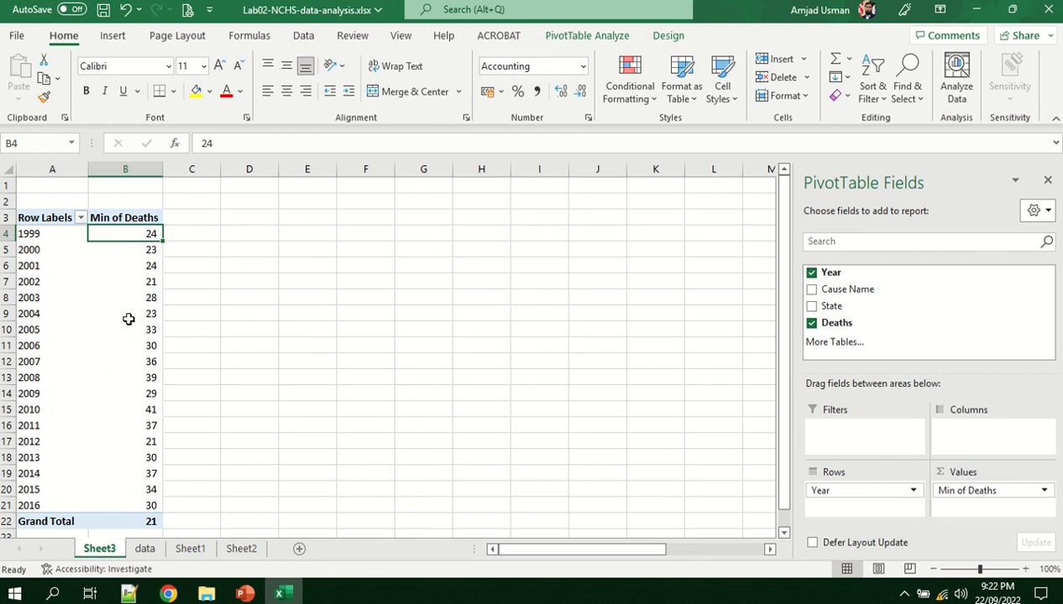
pyautogui.moveTo(129, 347)
pyautogui.scroll(-2, 132, 352)
pyautogui.scroll(2, 131, 351)
# Change the summary of the pivot's Deaths values to Max
pyautogui.rightClick(136, 240)
pyautogui.moveTo(264, 424)
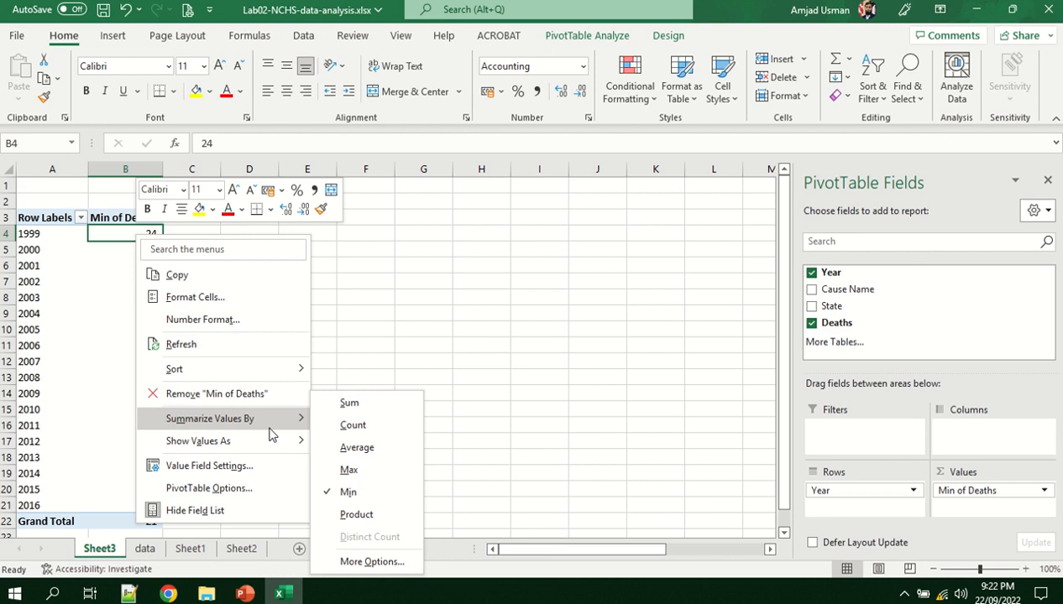
pyautogui.click(348, 470)
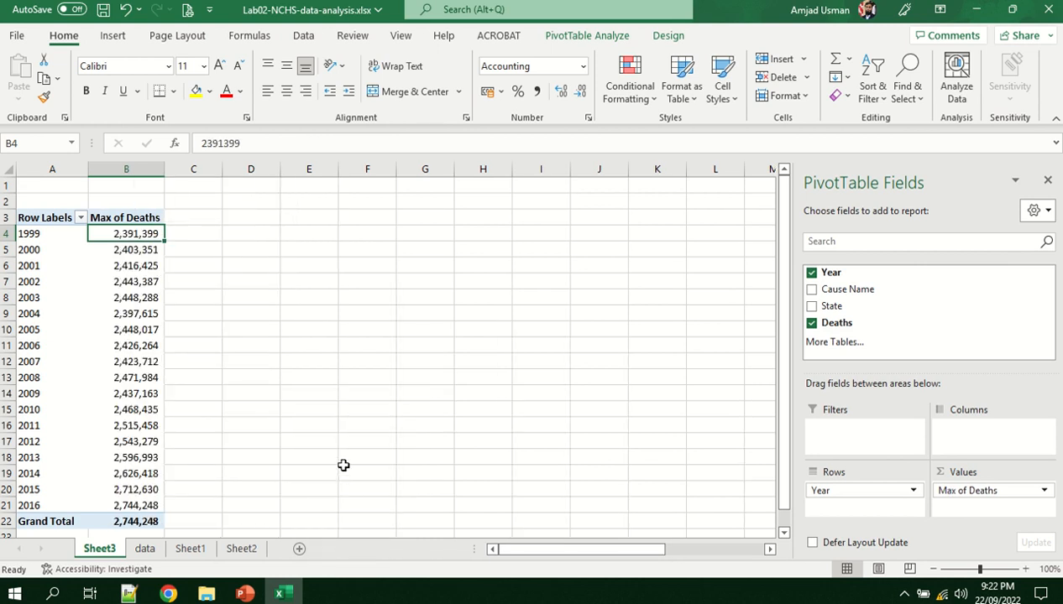
# Set the summary of the pivot's Deaths values back to Sum
pyautogui.rightClick(119, 237)
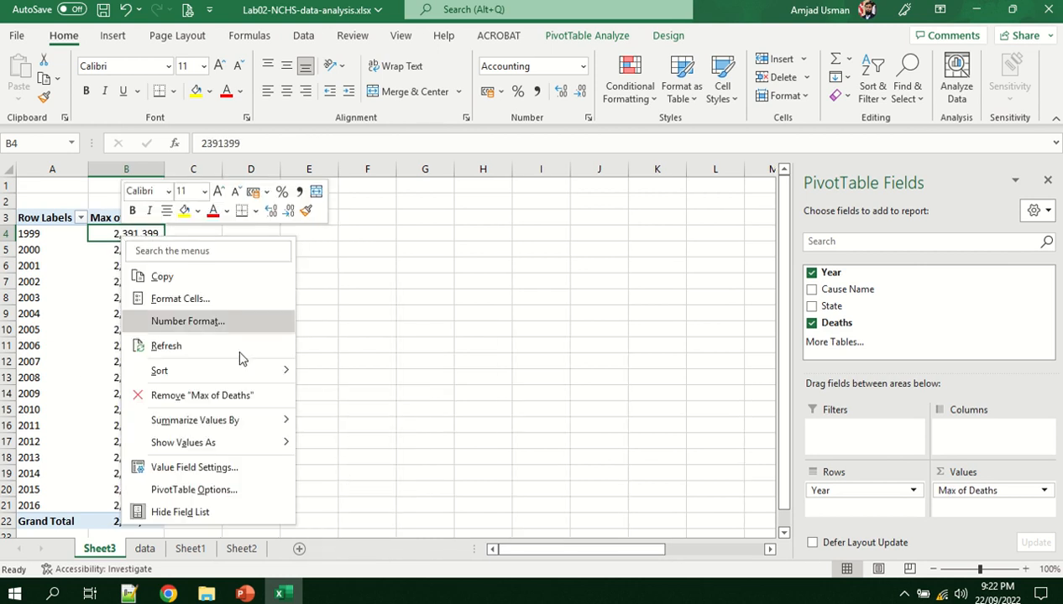
pyautogui.moveTo(273, 422)
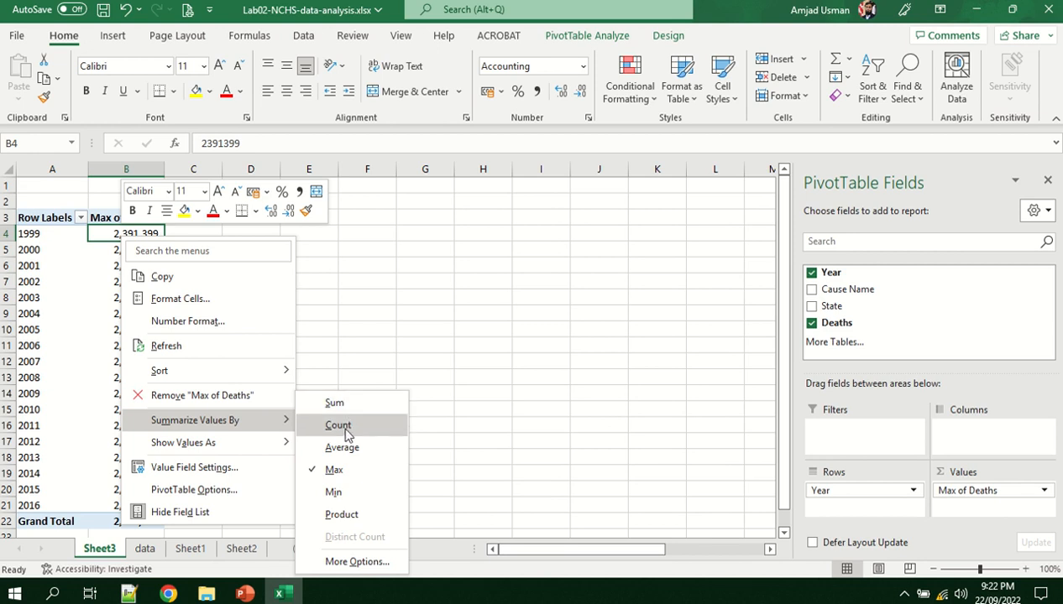
pyautogui.click(336, 404)
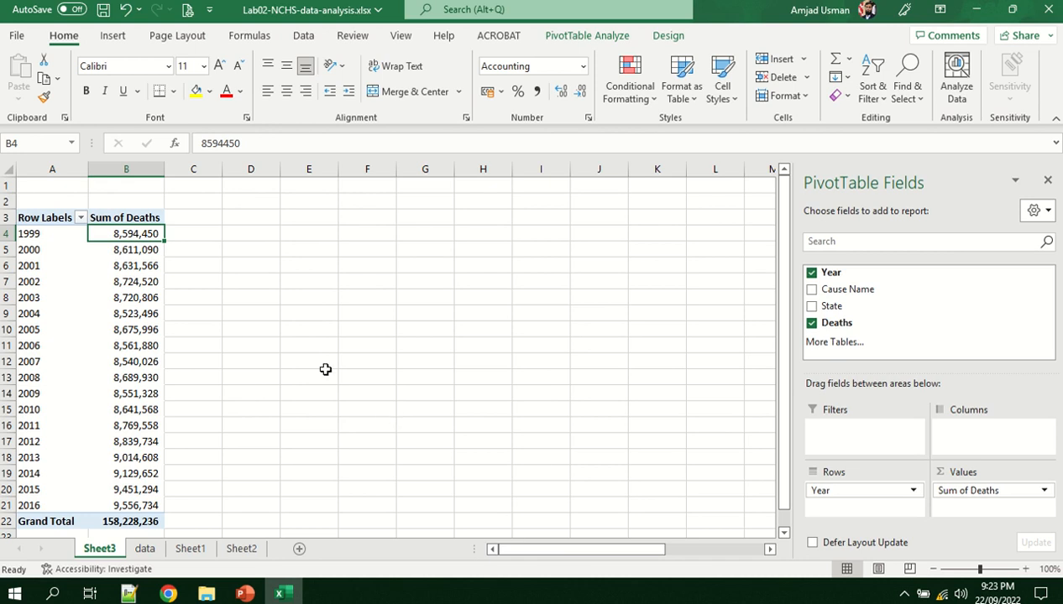
# Sort the pivot's years by Sum of Deaths from smallest to largest
pyautogui.rightClick(131, 240)
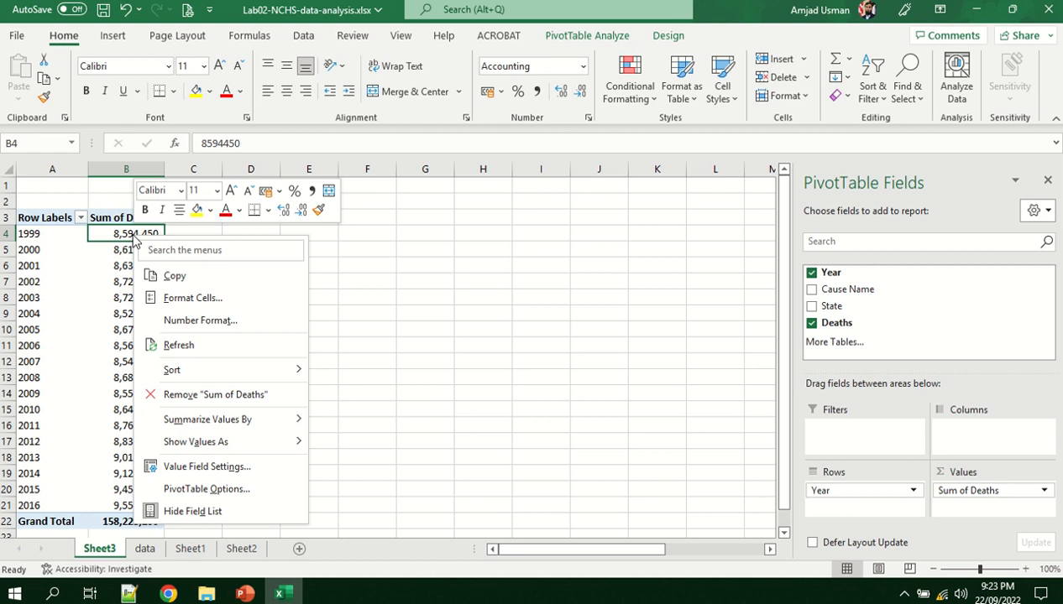
pyautogui.moveTo(171, 372)
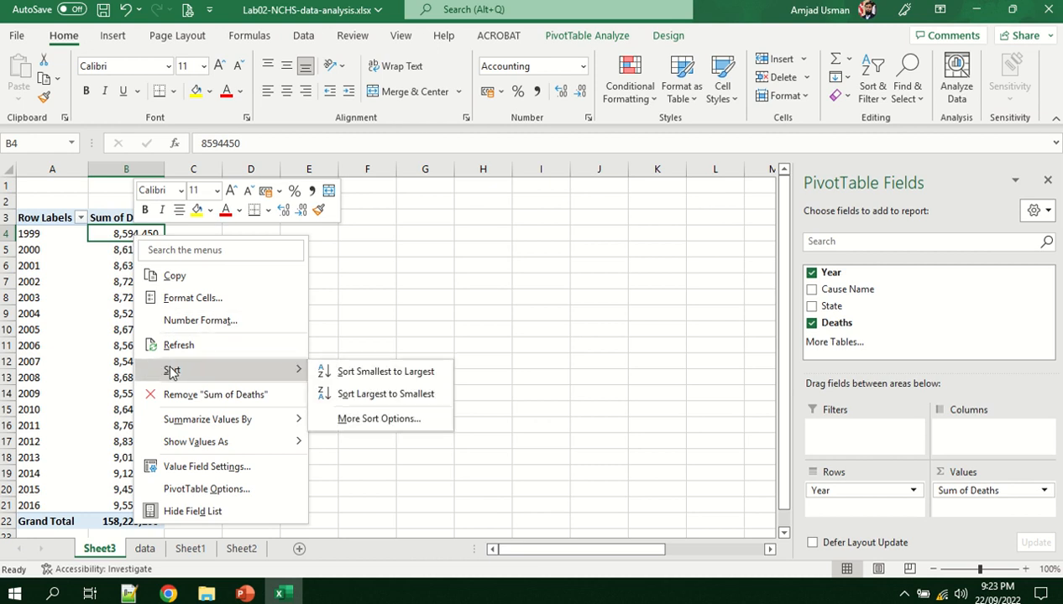
pyautogui.click(377, 376)
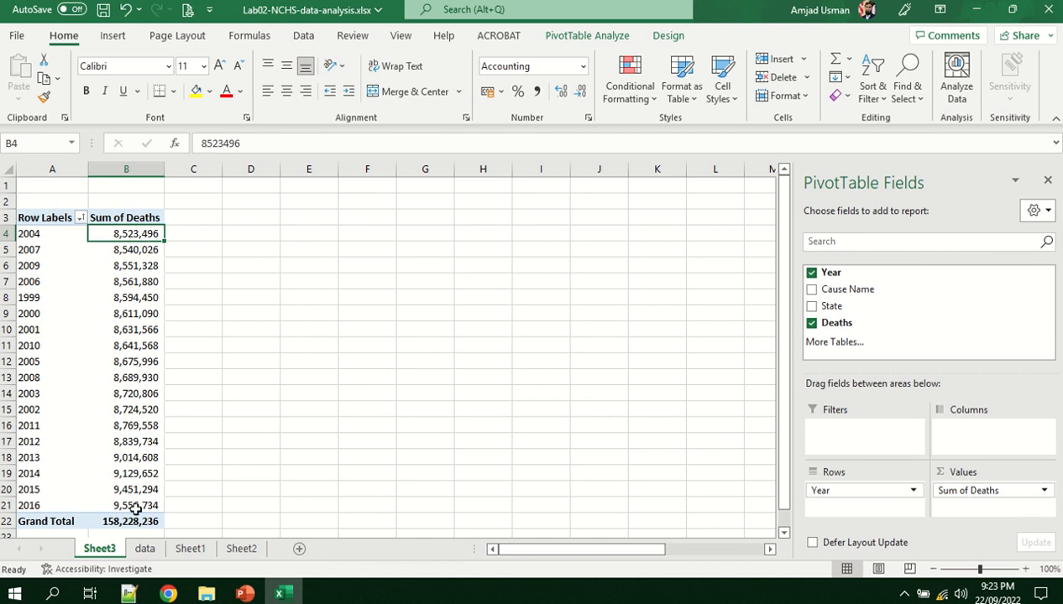
# Sort the pivot's rows by year from smallest to largest
pyautogui.rightClick(118, 237)
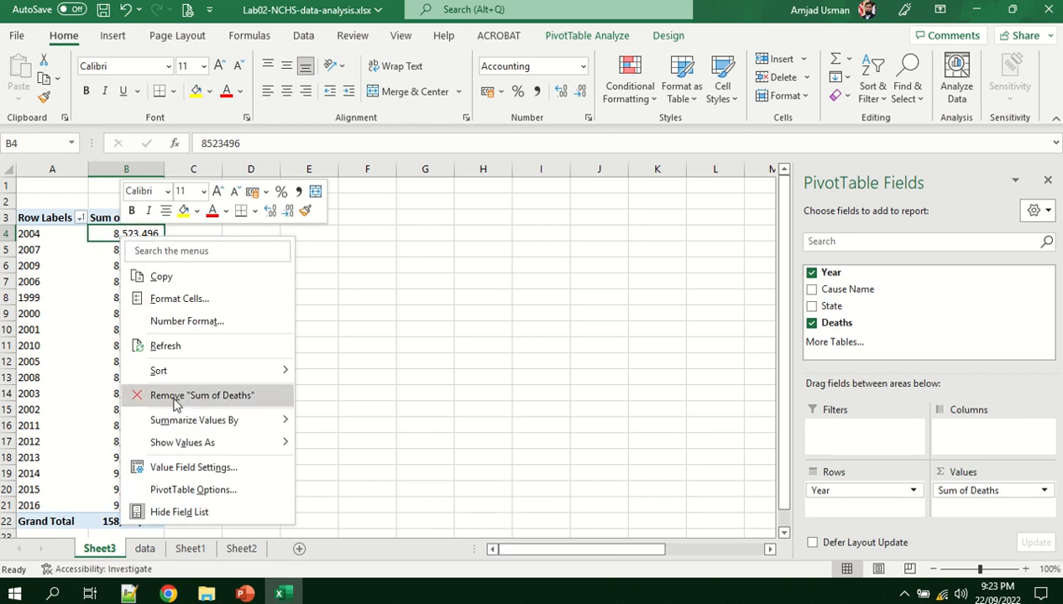
pyautogui.moveTo(198, 381)
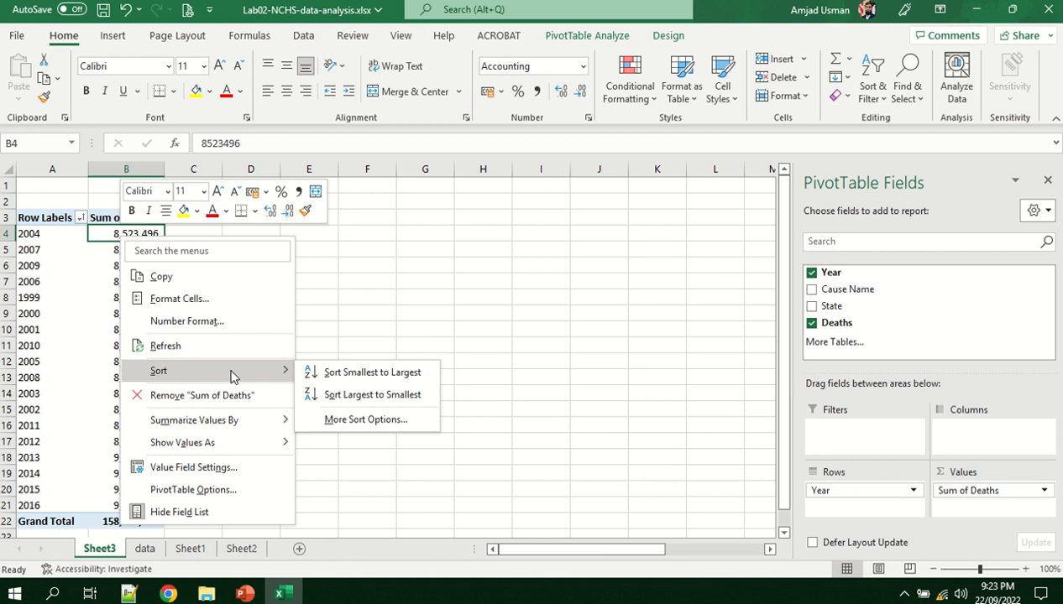
pyautogui.click(36, 234)
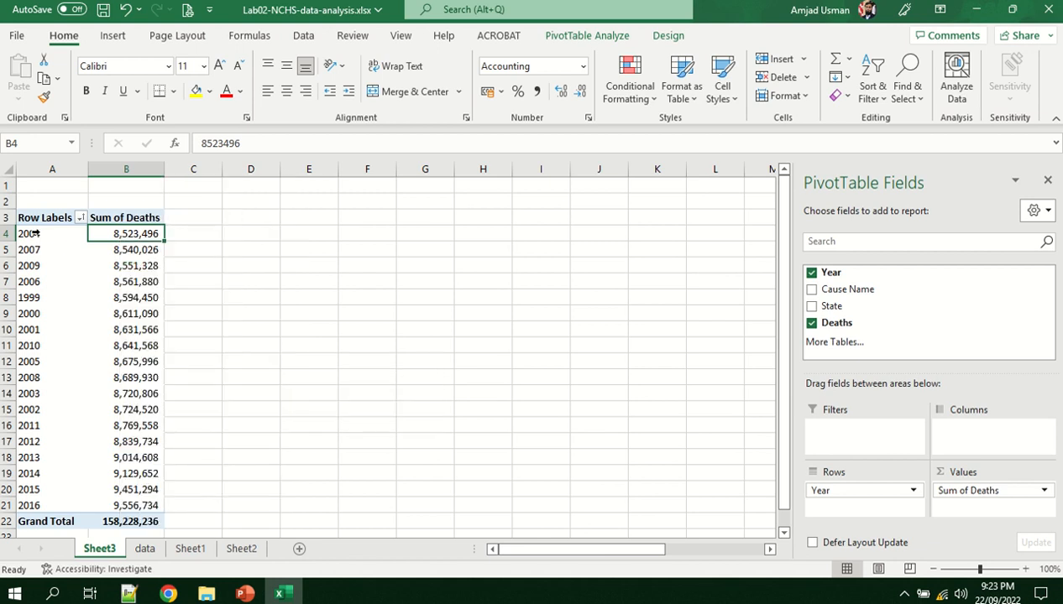
pyautogui.click(51, 233)
pyautogui.rightClick(52, 234)
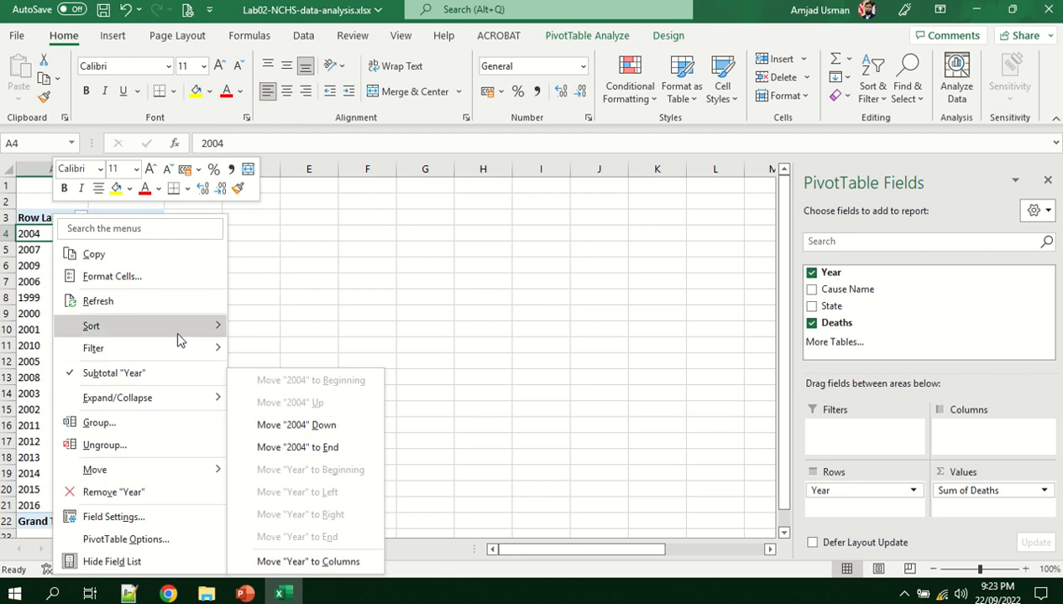
pyautogui.moveTo(227, 327)
pyautogui.click(277, 327)
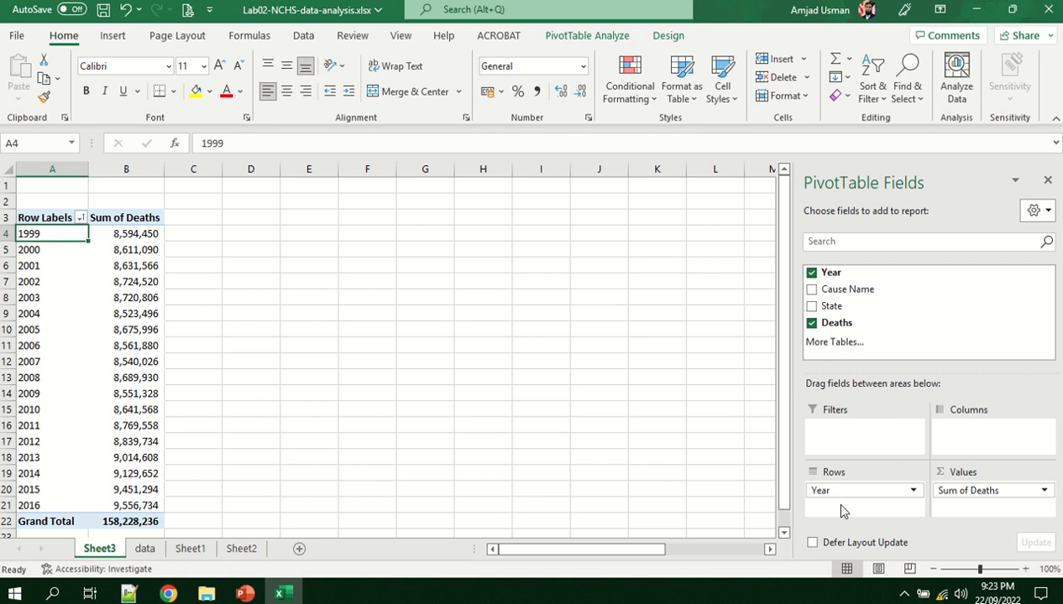
# Replace the Year field in the pivot's rows with Cause Name
pyautogui.moveTo(837, 495); pyautogui.dragTo(920, 323)
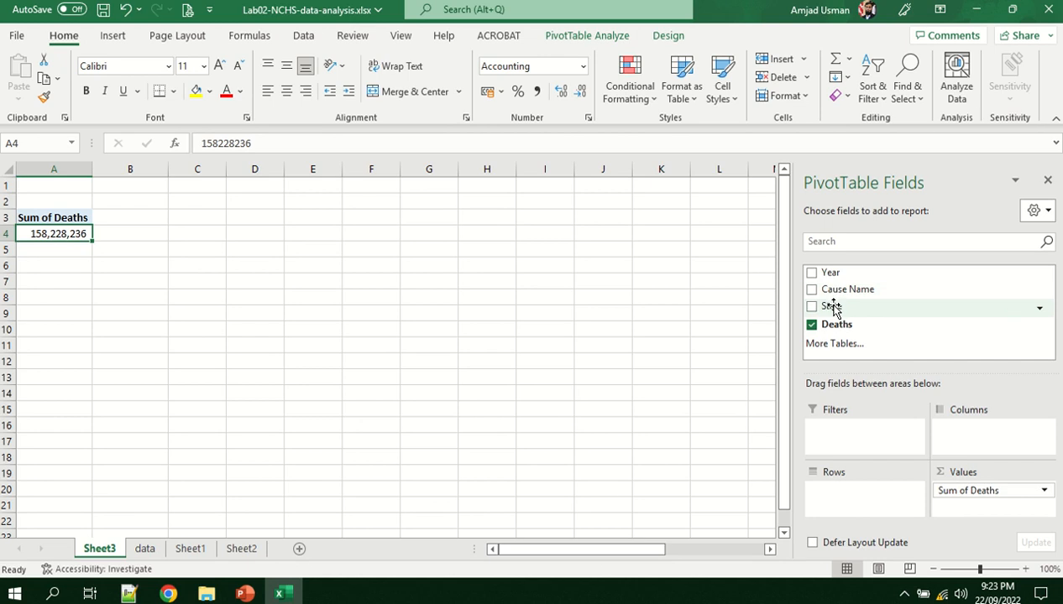
pyautogui.moveTo(830, 290); pyautogui.dragTo(867, 502)
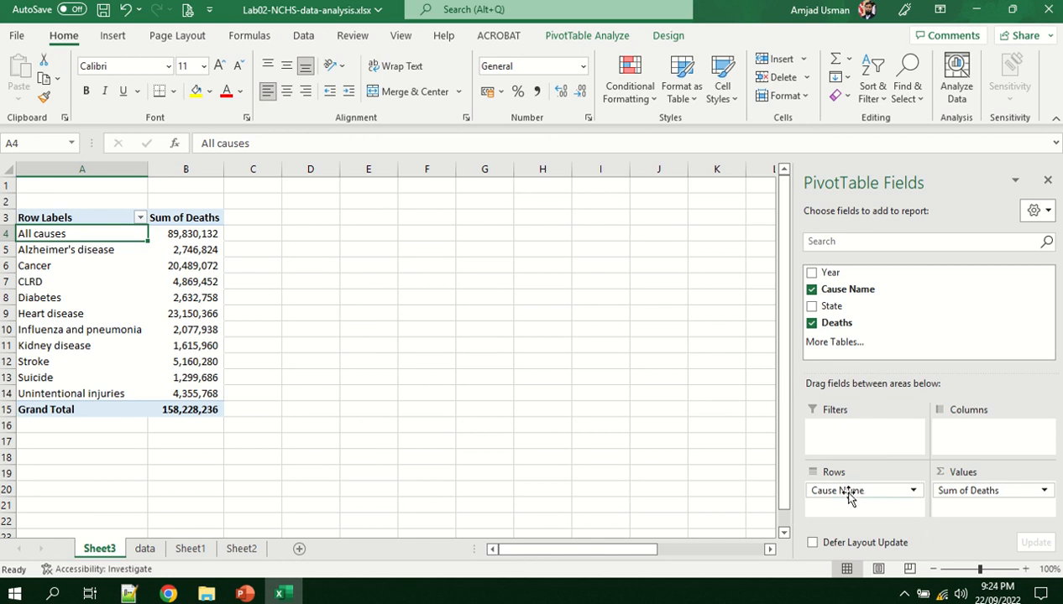
# Move Cause Name from the pivot's rows to its columns and put Year in the rows
pyautogui.moveTo(847, 493); pyautogui.dragTo(967, 433)
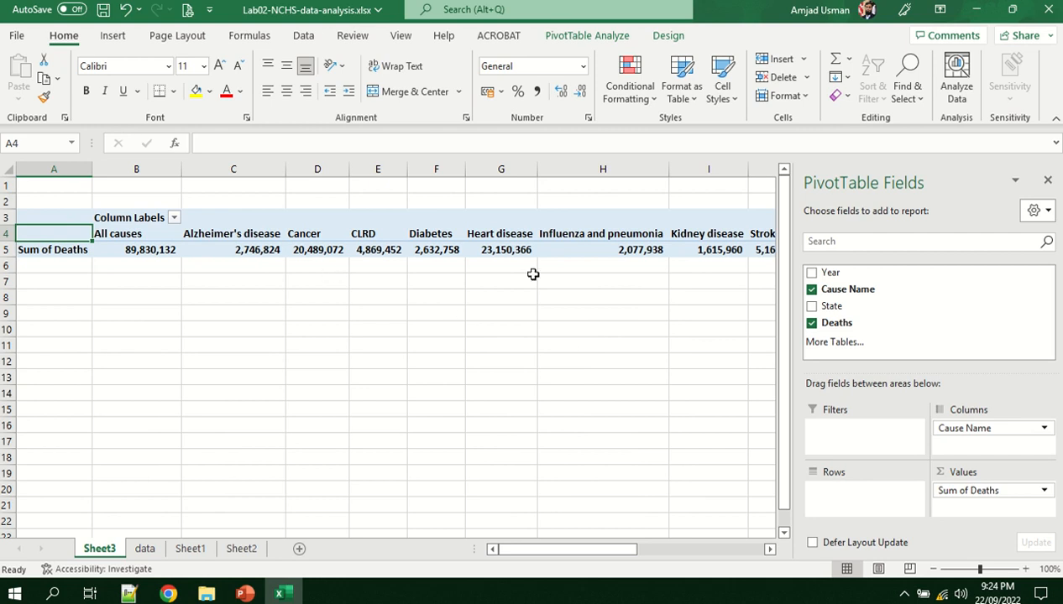
pyautogui.moveTo(794, 339); pyautogui.dragTo(849, 344)
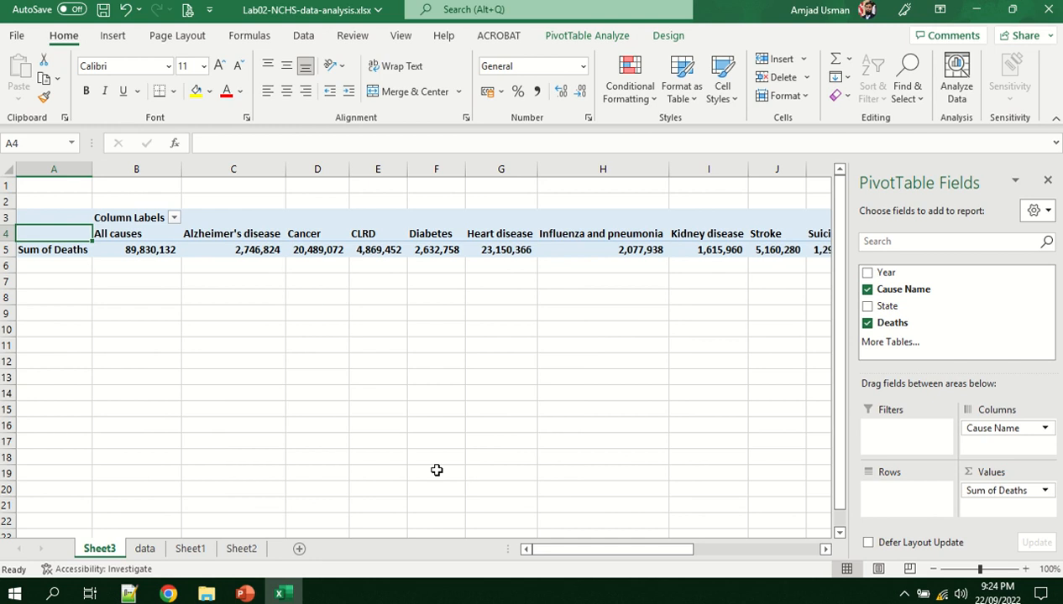
pyautogui.moveTo(582, 556)
pyautogui.mouseDown()
pyautogui.moveTo(643, 557)
pyautogui.moveTo(566, 561)
pyautogui.mouseUp()
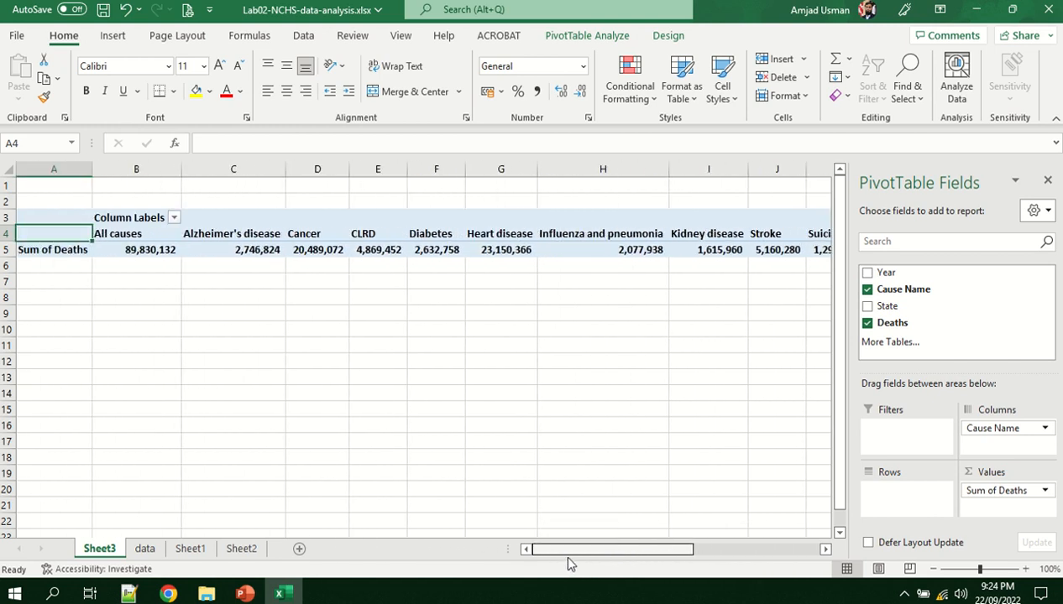
pyautogui.moveTo(886, 279); pyautogui.dragTo(897, 492)
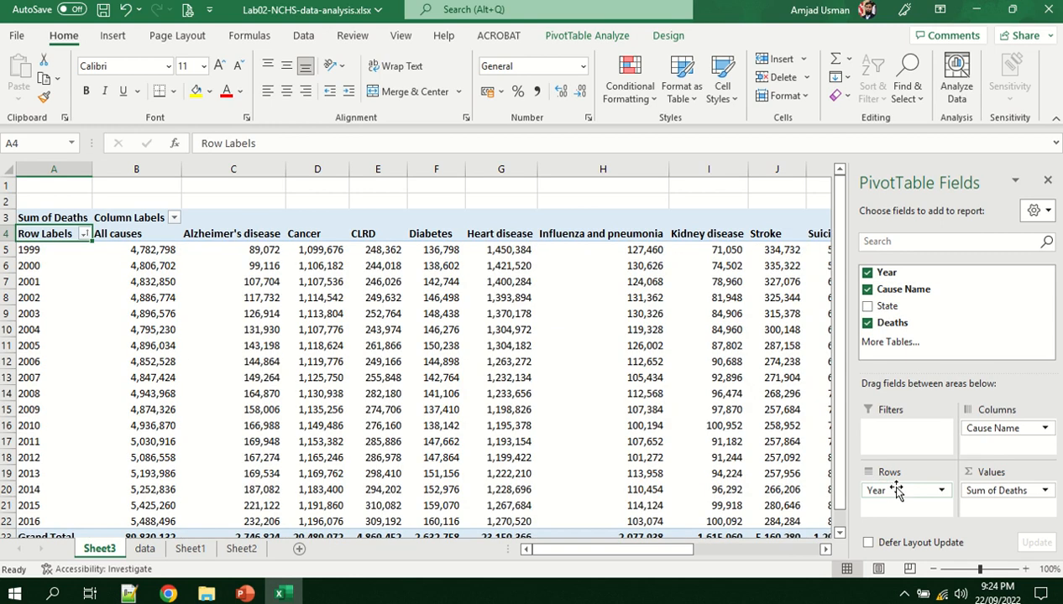
# Rename the pivot's Row Labels header in A4 as Year
pyautogui.doubleClick(72, 235)
pyautogui.moveTo(72, 235); pyautogui.dragTo(18, 237)
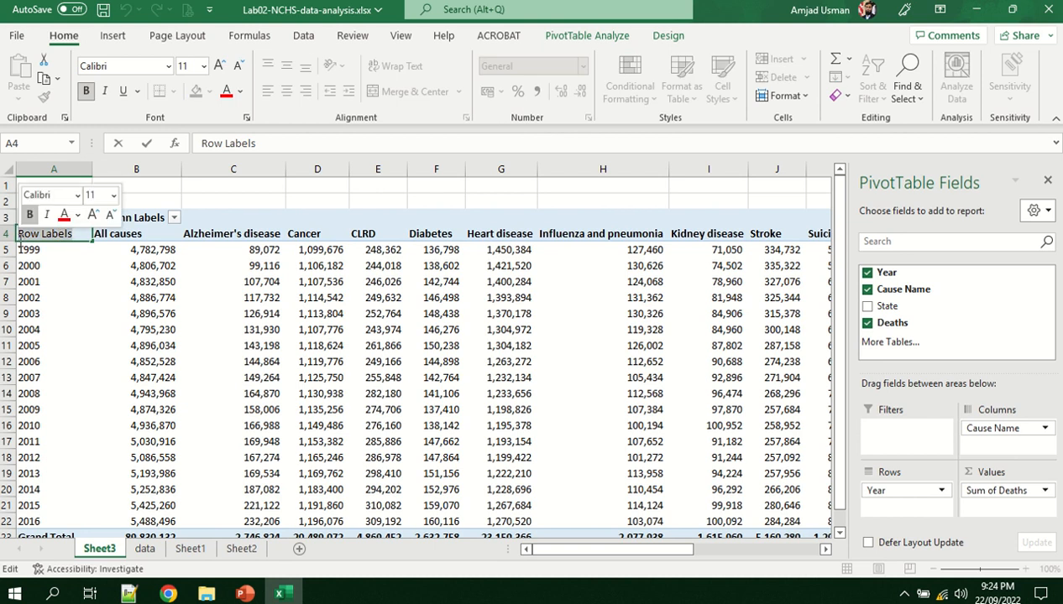
pyautogui.write('Year')
pyautogui.press('Return')
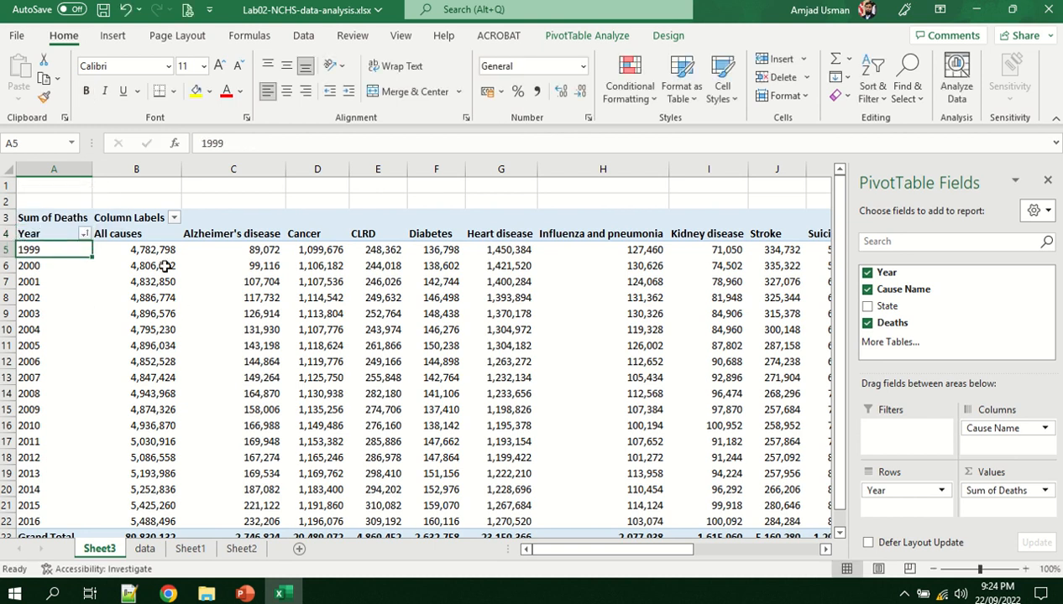
# Rename the pivot's Column Labels header in B3 as Cause name
pyautogui.doubleClick(151, 220)
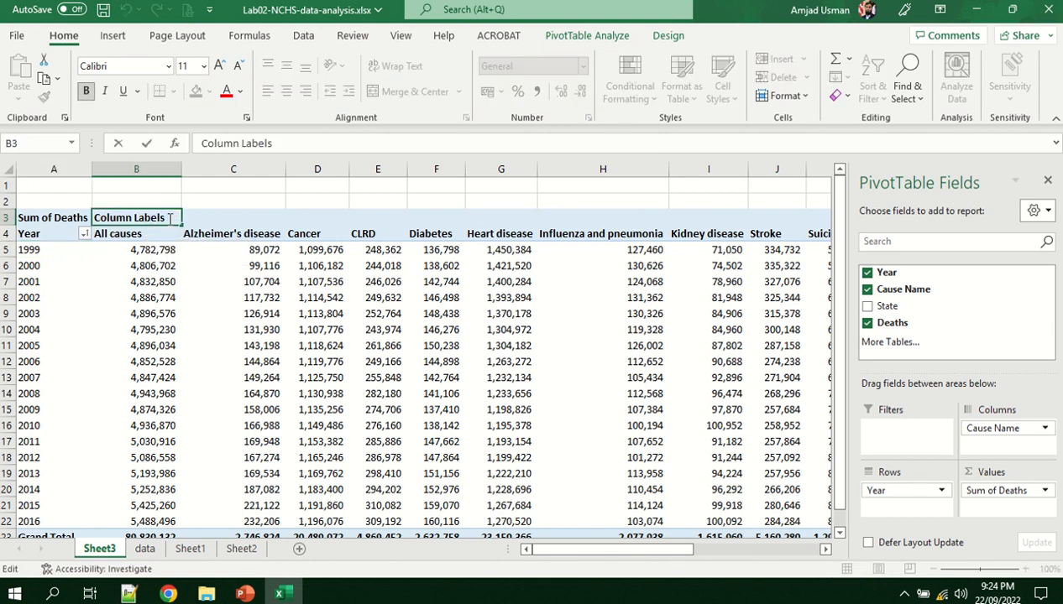
pyautogui.moveTo(171, 218); pyautogui.dragTo(89, 221)
pyautogui.write('Ca')
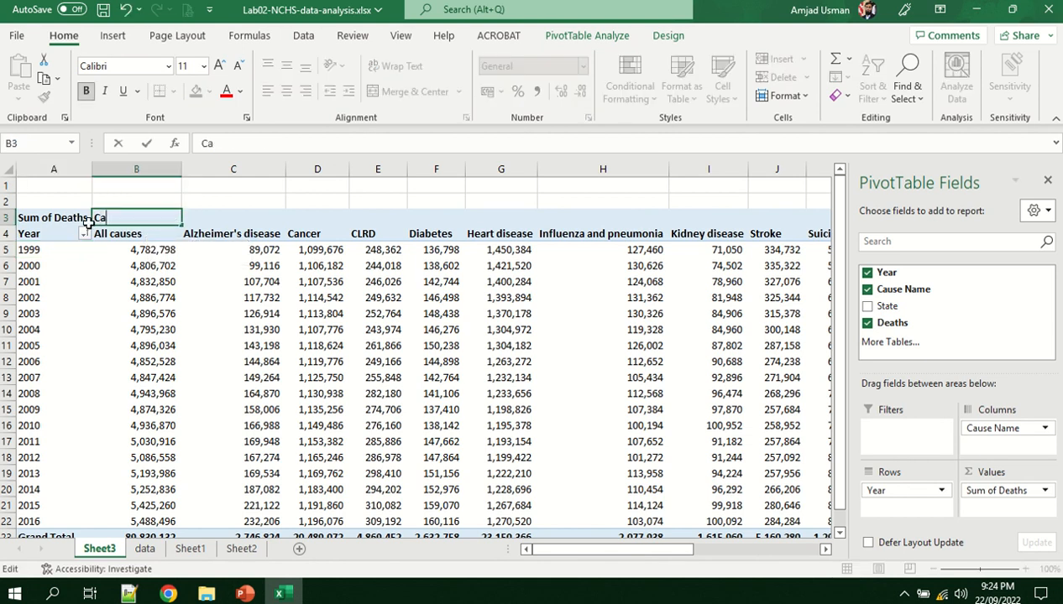
pyautogui.write('use name')
pyautogui.press('Return')
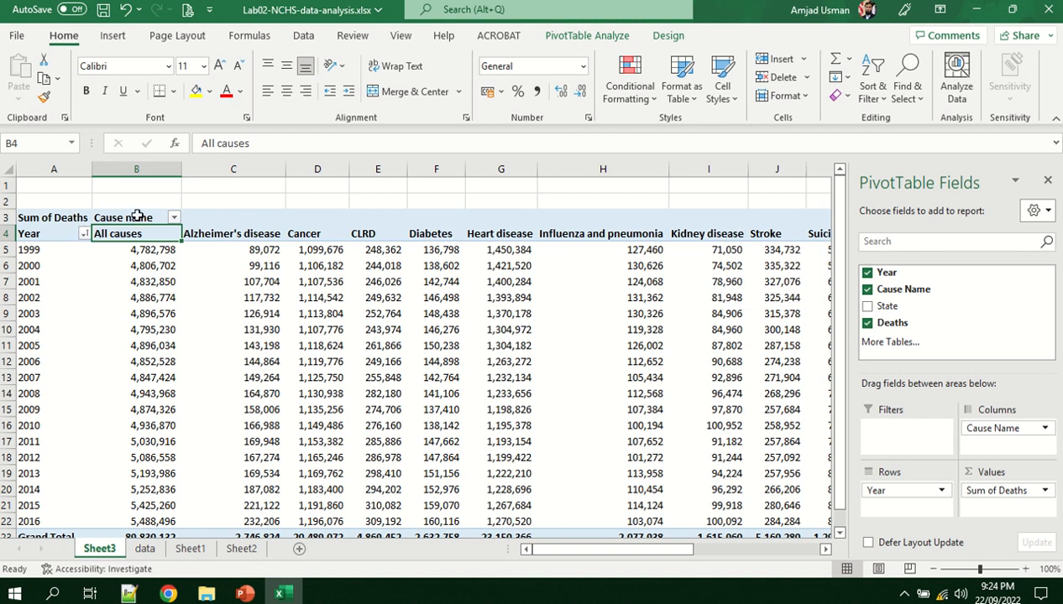
# Examine the 1999 death counts across all causes and that year's Grand Total
pyautogui.click(46, 249)
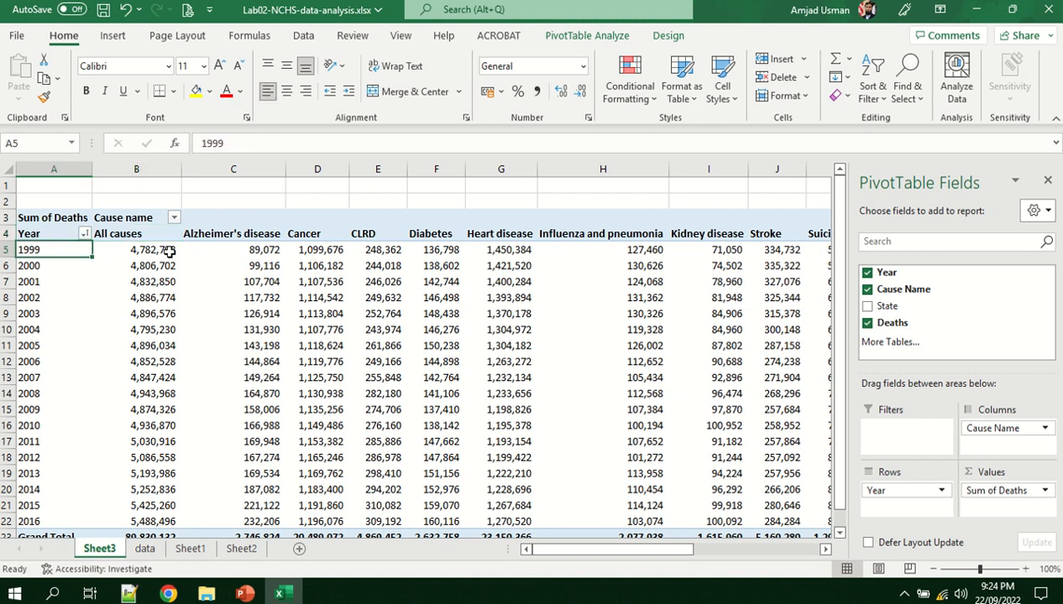
pyautogui.click(255, 252)
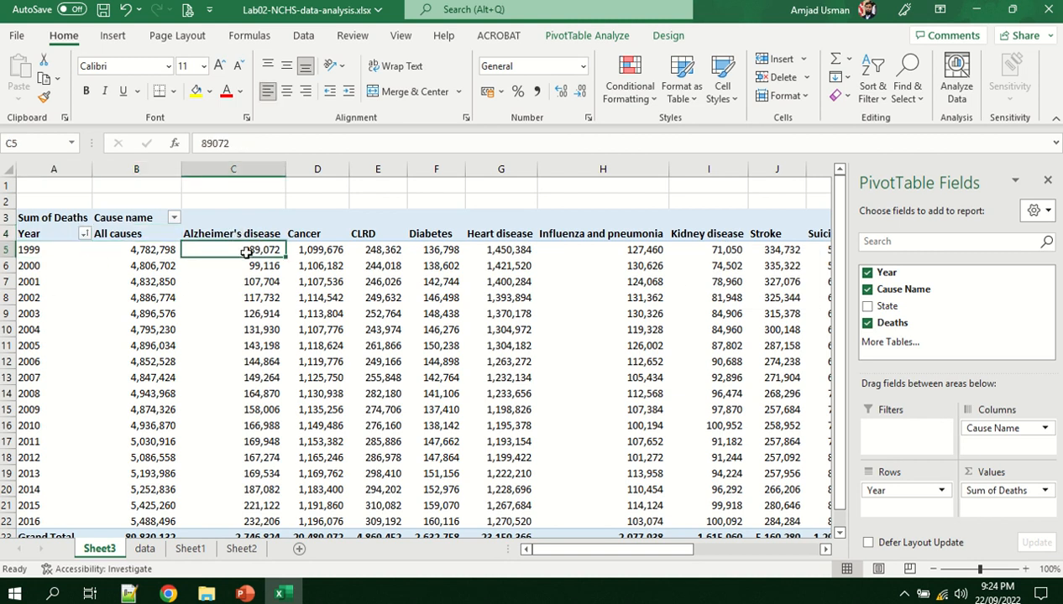
pyautogui.click(323, 253)
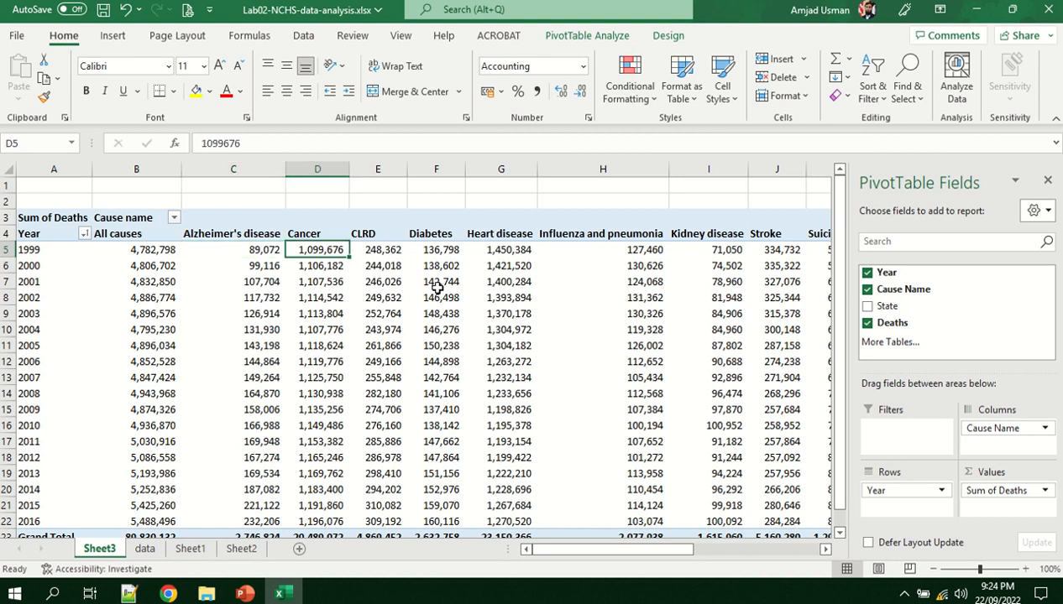
pyautogui.moveTo(599, 558); pyautogui.dragTo(672, 551)
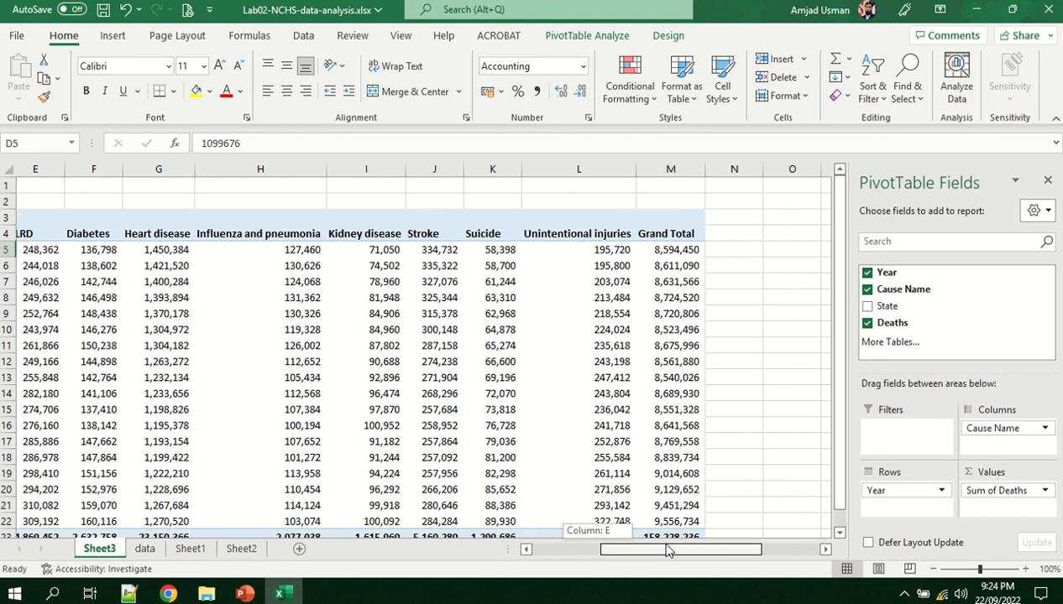
pyautogui.click(678, 249)
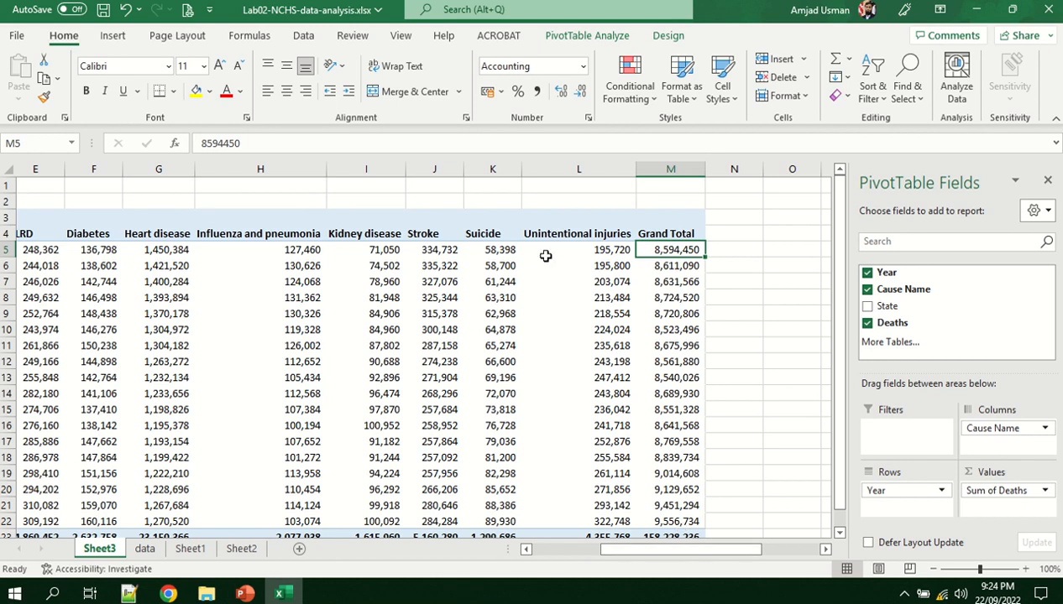
pyautogui.moveTo(632, 551); pyautogui.dragTo(508, 541)
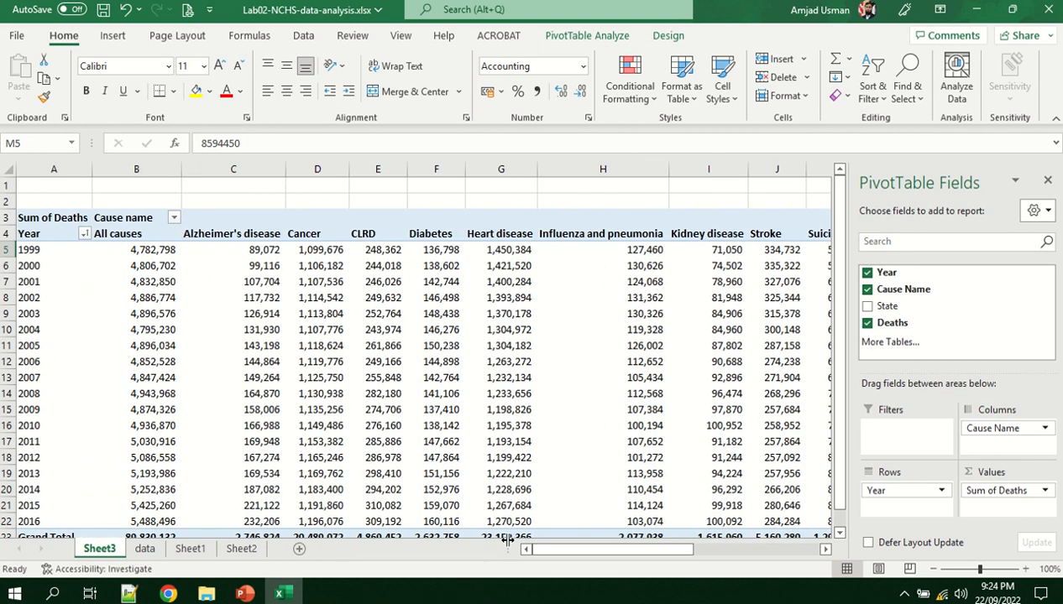
pyautogui.click(15, 249)
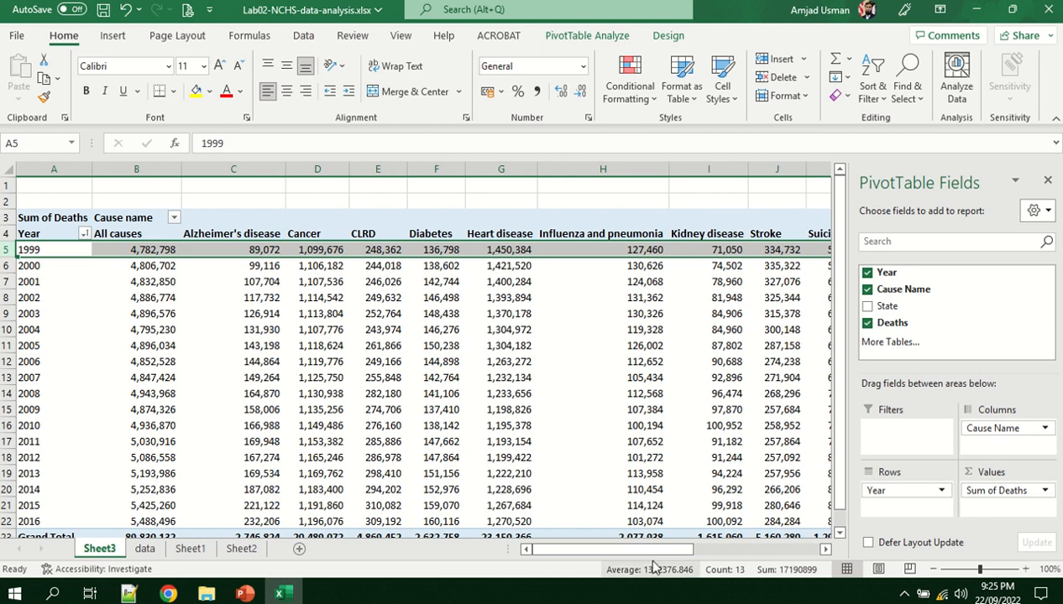
pyautogui.moveTo(634, 550); pyautogui.dragTo(720, 553)
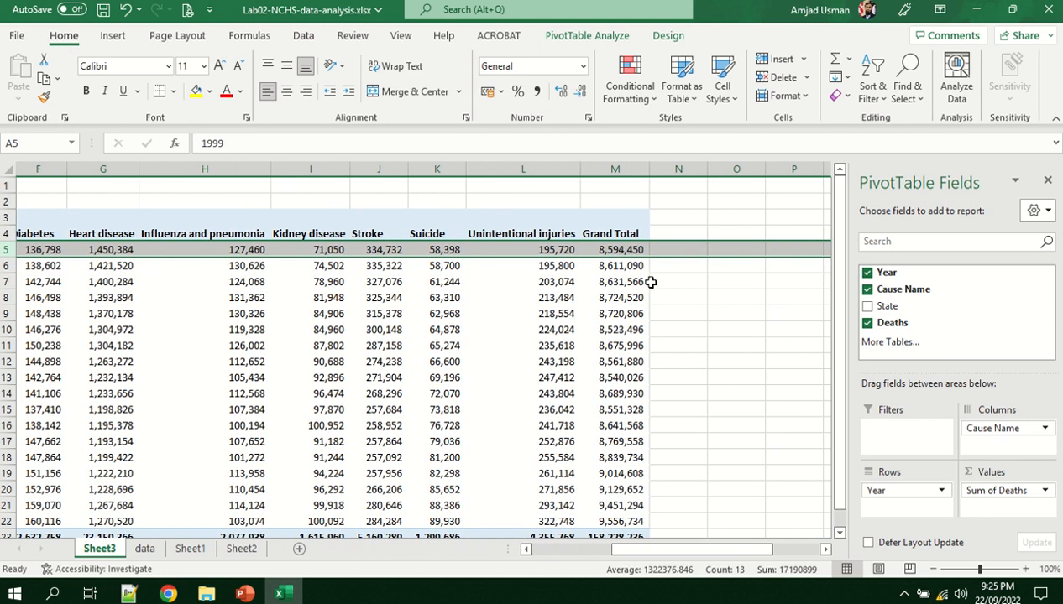
pyautogui.click(623, 251)
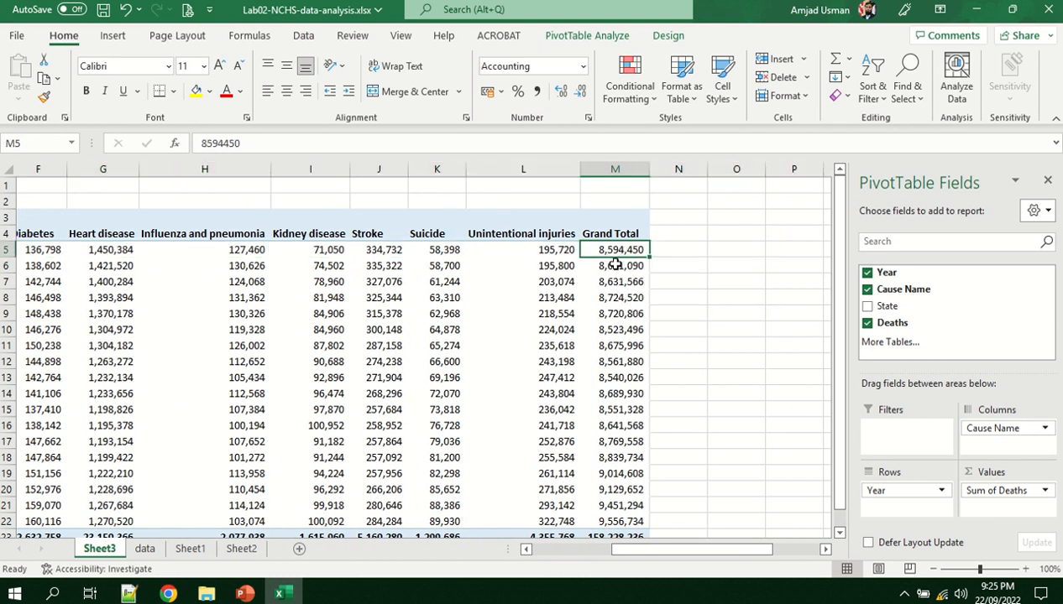
pyautogui.moveTo(635, 559); pyautogui.dragTo(527, 556)
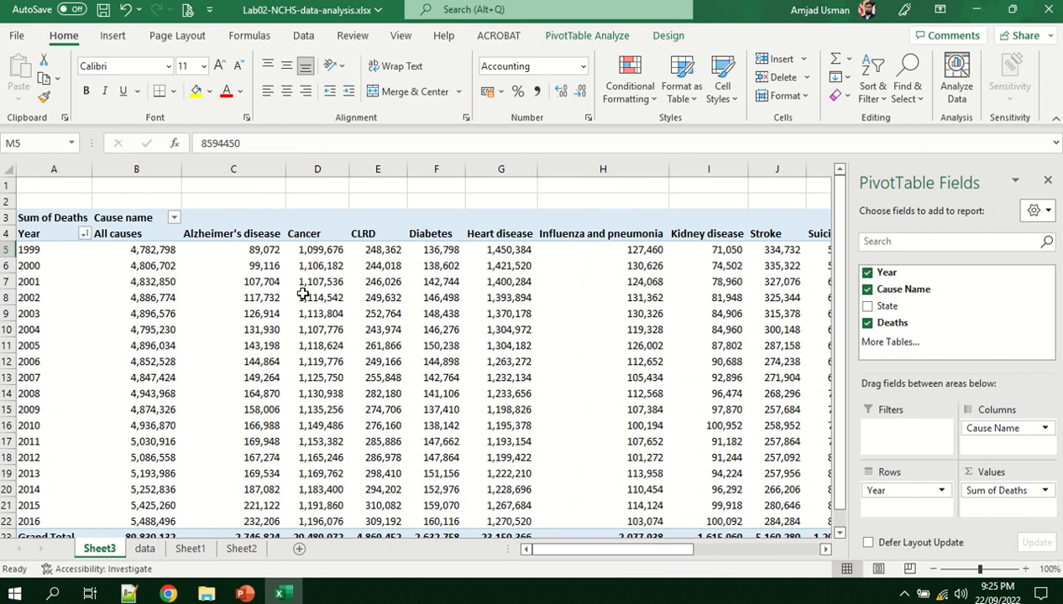
# Examine the Alzheimer's disease deaths across the years and the column's Grand Total
pyautogui.click(233, 170)
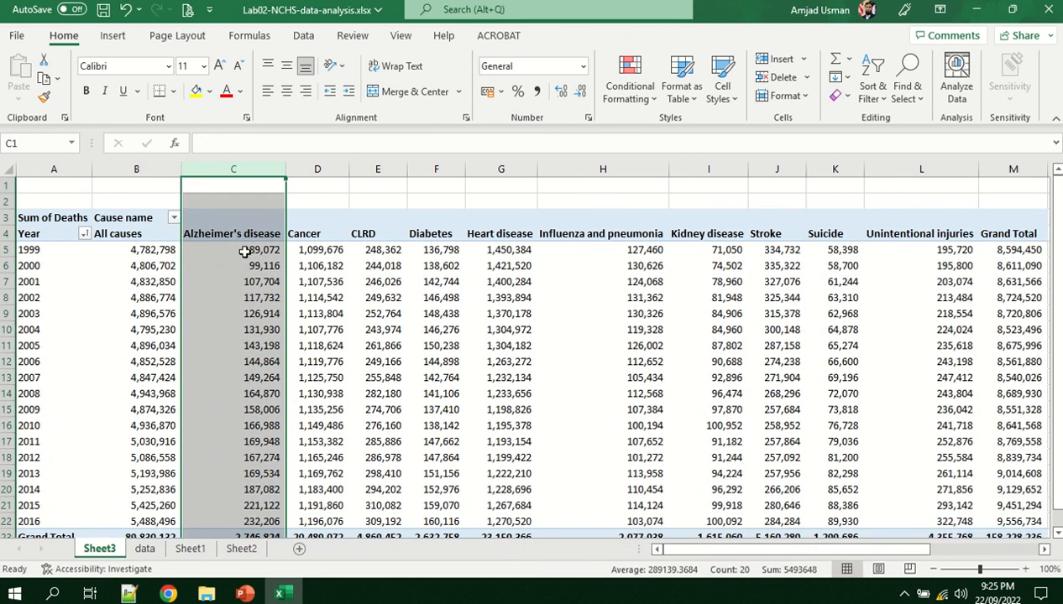
pyautogui.scroll(-4, 248, 436)
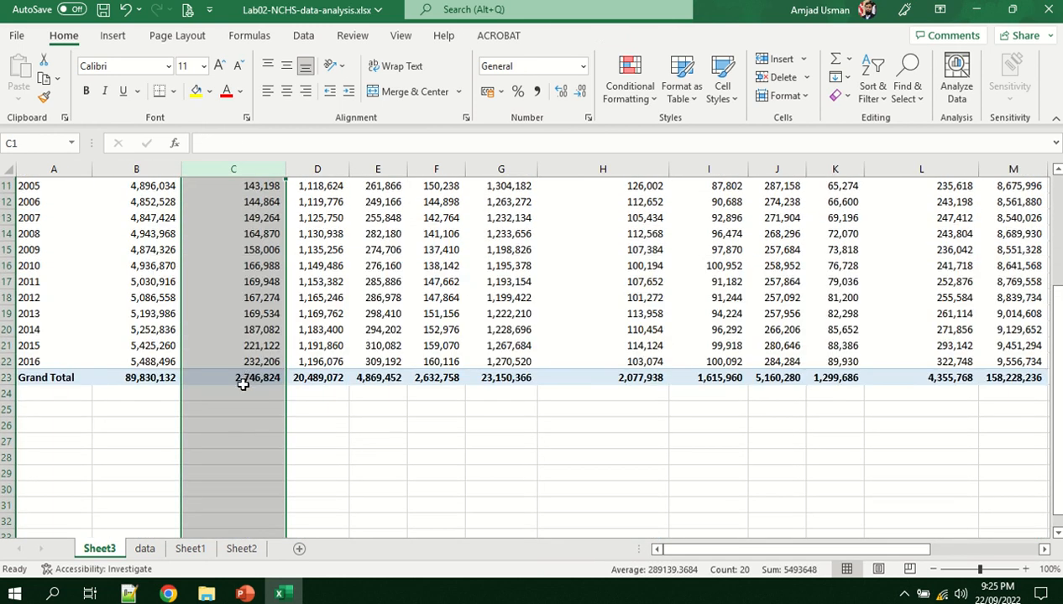
pyautogui.click(239, 379)
pyautogui.scroll(3, 260, 471)
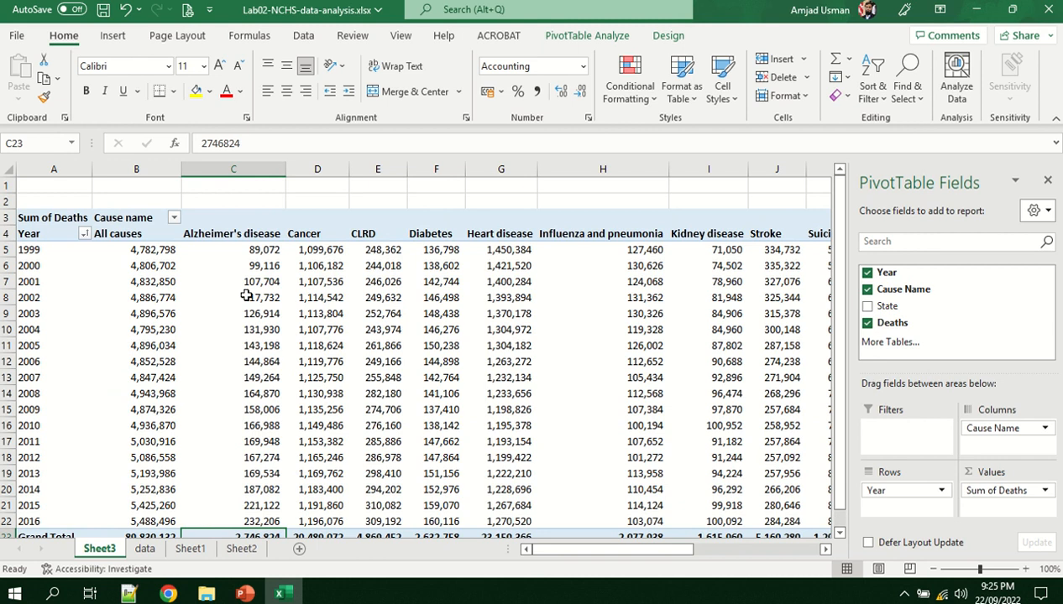
pyautogui.scroll(-4, 258, 377)
pyautogui.scroll(-1, 258, 377)
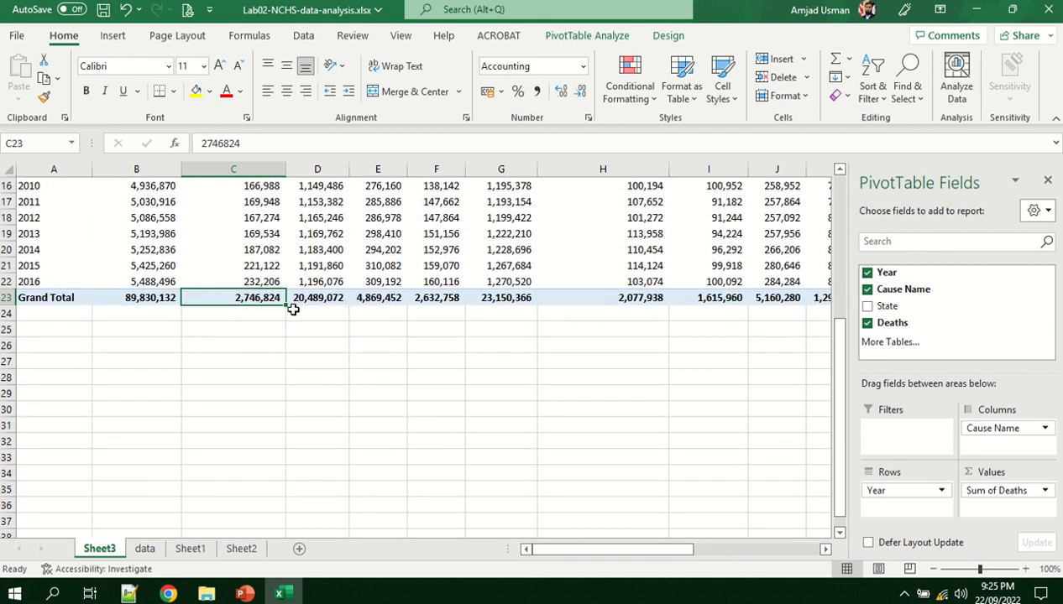
pyautogui.scroll(5, 306, 426)
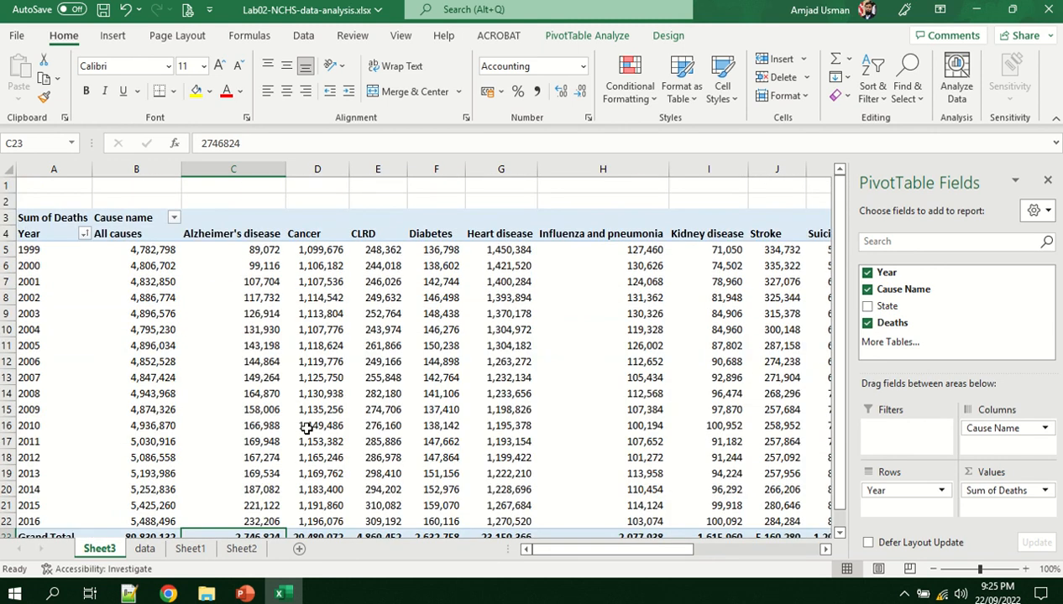
pyautogui.click(260, 250)
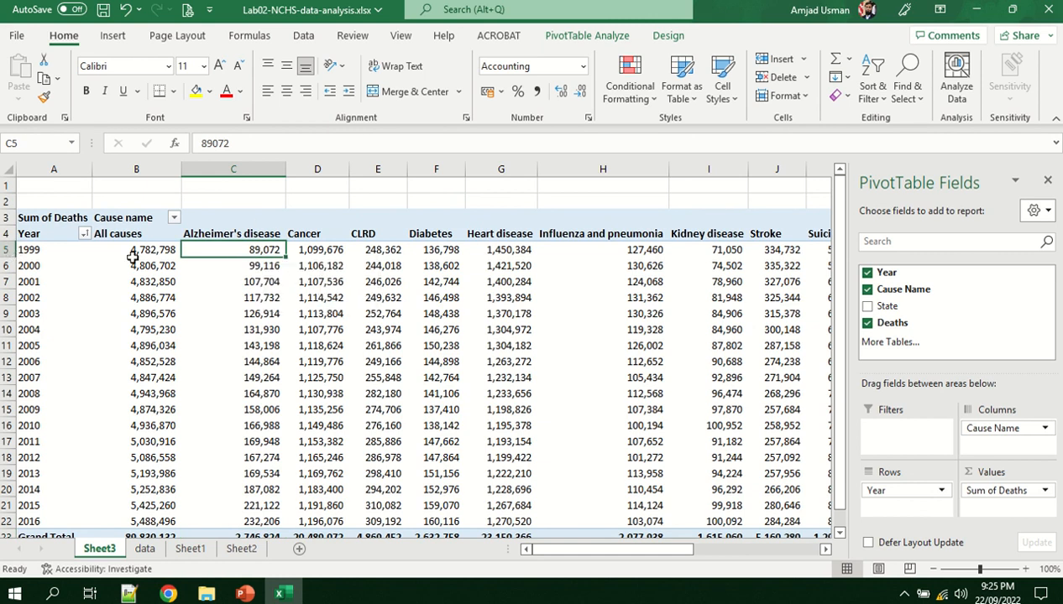
pyautogui.moveTo(239, 250)
pyautogui.moveTo(276, 492)
pyautogui.moveTo(263, 414)
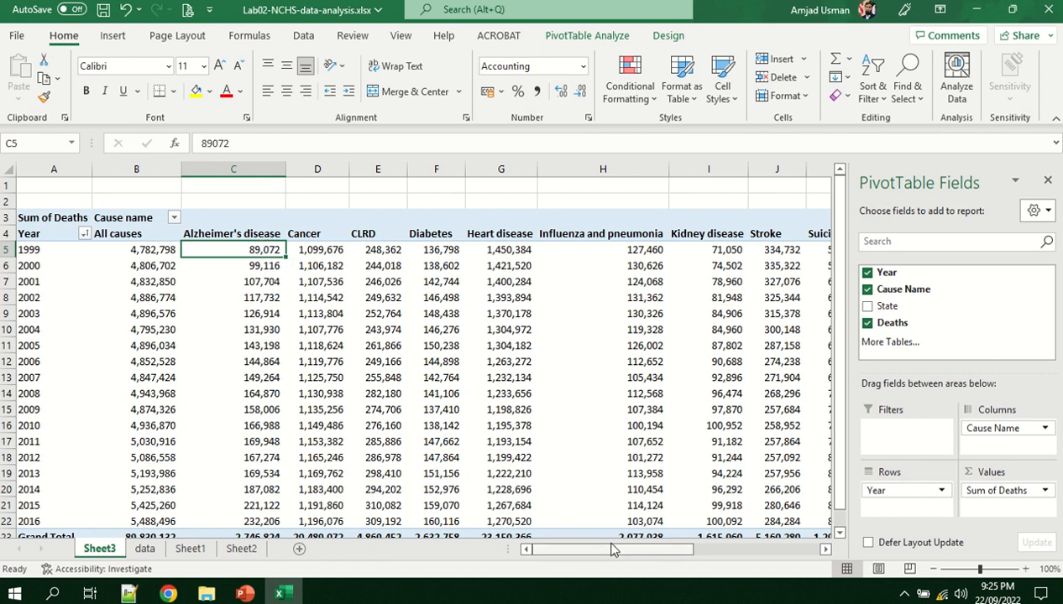
# Replace the Year field in the pivot's rows with State, keeping Cause Name in the columns
pyautogui.moveTo(616, 557)
pyautogui.mouseDown()
pyautogui.moveTo(689, 559)
pyautogui.moveTo(607, 572)
pyautogui.mouseUp()
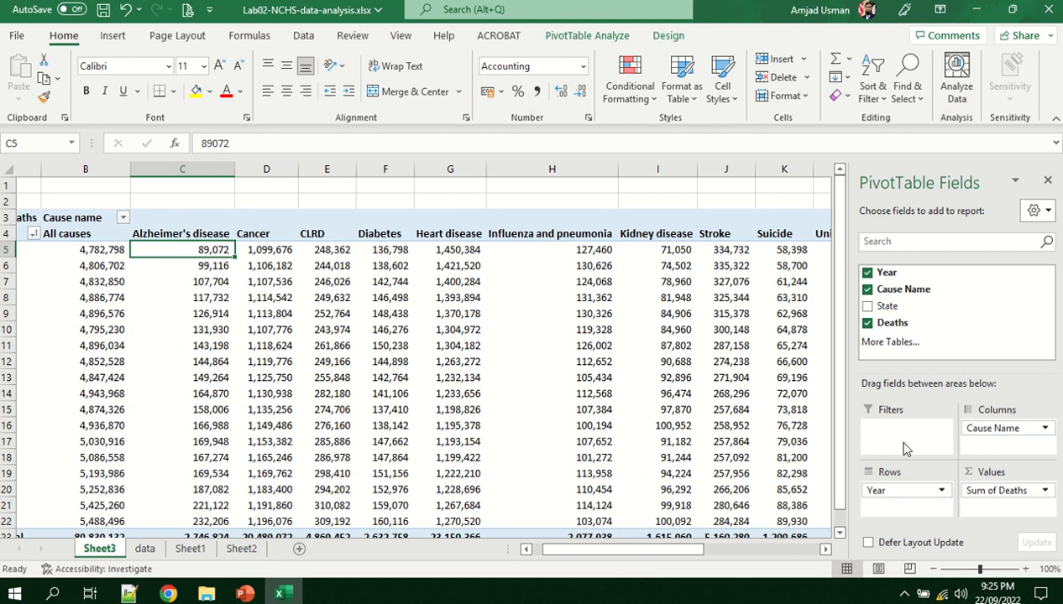
pyautogui.moveTo(913, 490); pyautogui.dragTo(960, 344)
pyautogui.moveTo(911, 494); pyautogui.dragTo(907, 495)
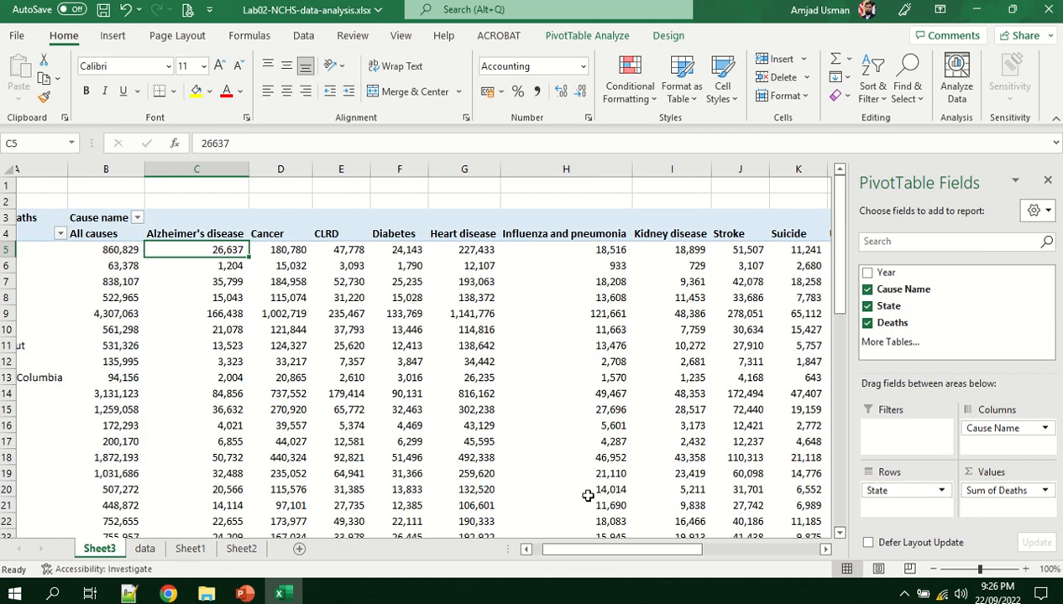
# Rename the pivot's row labels header in A4 as State
pyautogui.click(534, 553)
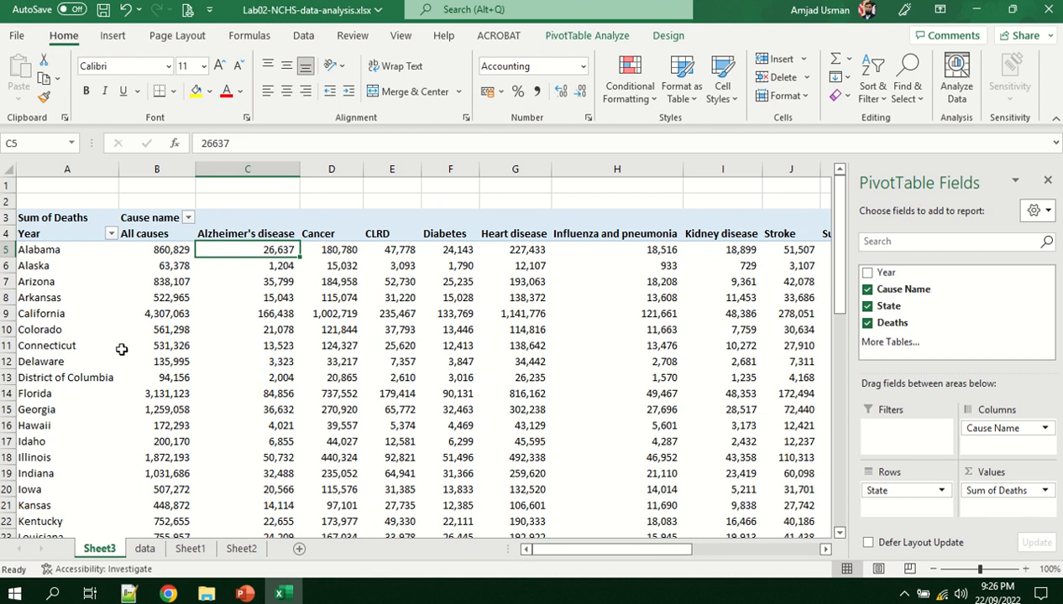
pyautogui.click(48, 238)
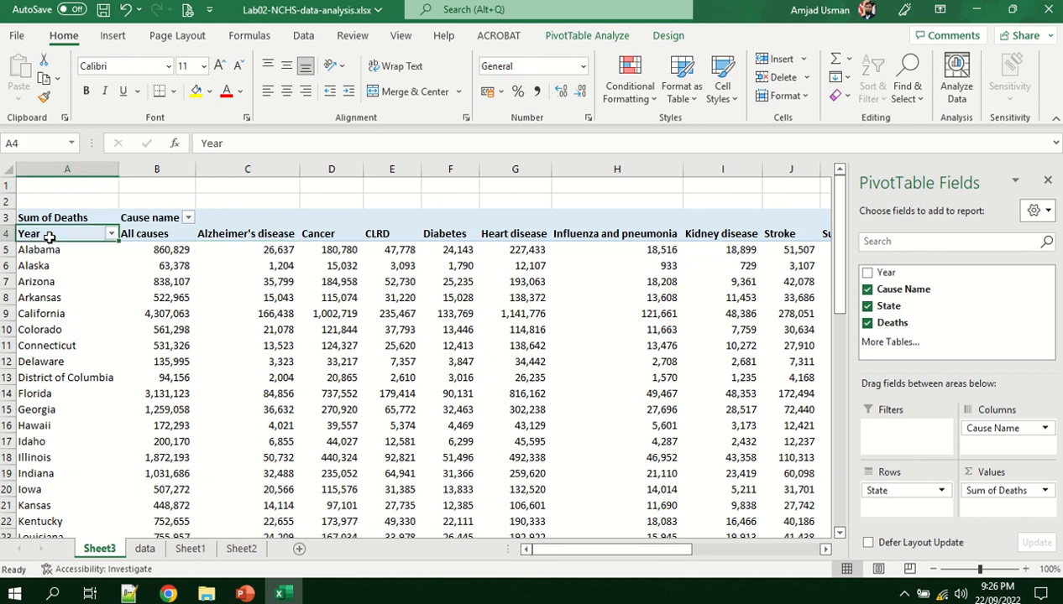
pyautogui.doubleClick(47, 239)
pyautogui.doubleClick(33, 234)
pyautogui.write('State')
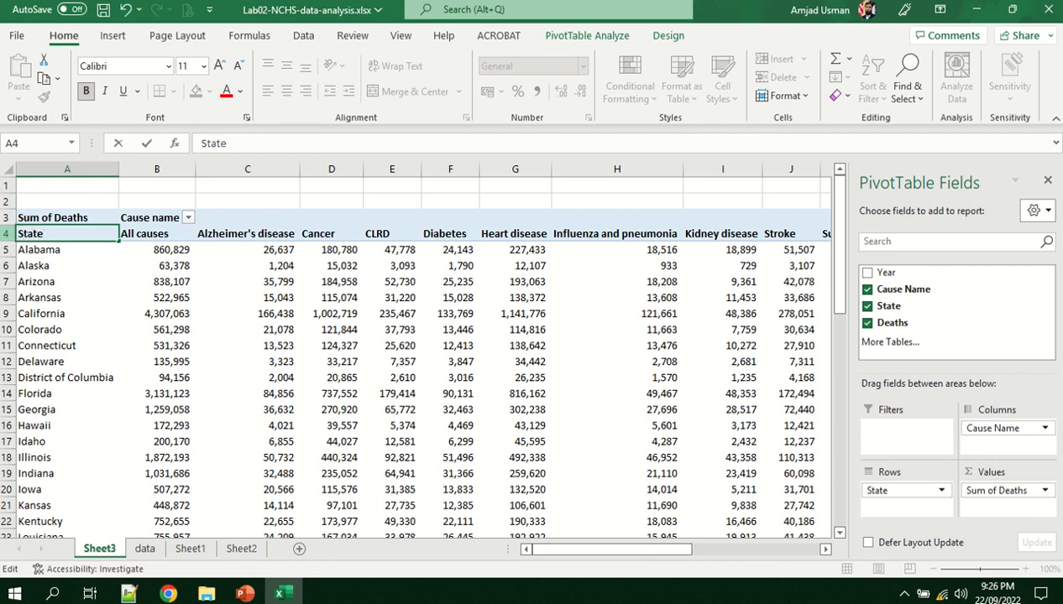
pyautogui.press('Return')
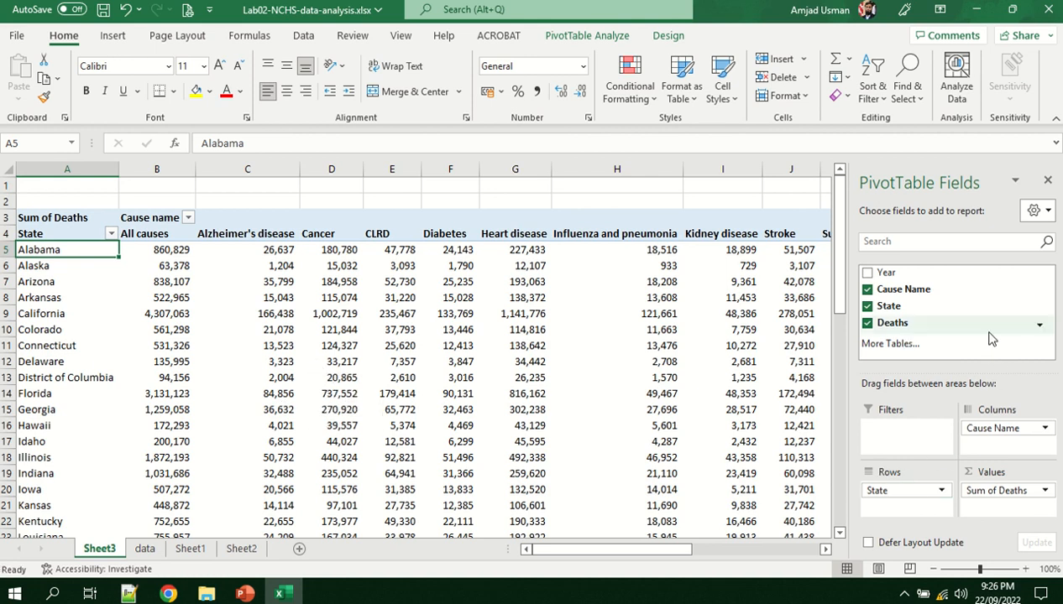
# Replace State with Year in the pivot's rows and nest Cause Name beneath Year instead of in the columns
pyautogui.click(890, 306)
pyautogui.moveTo(889, 274); pyautogui.dragTo(890, 500)
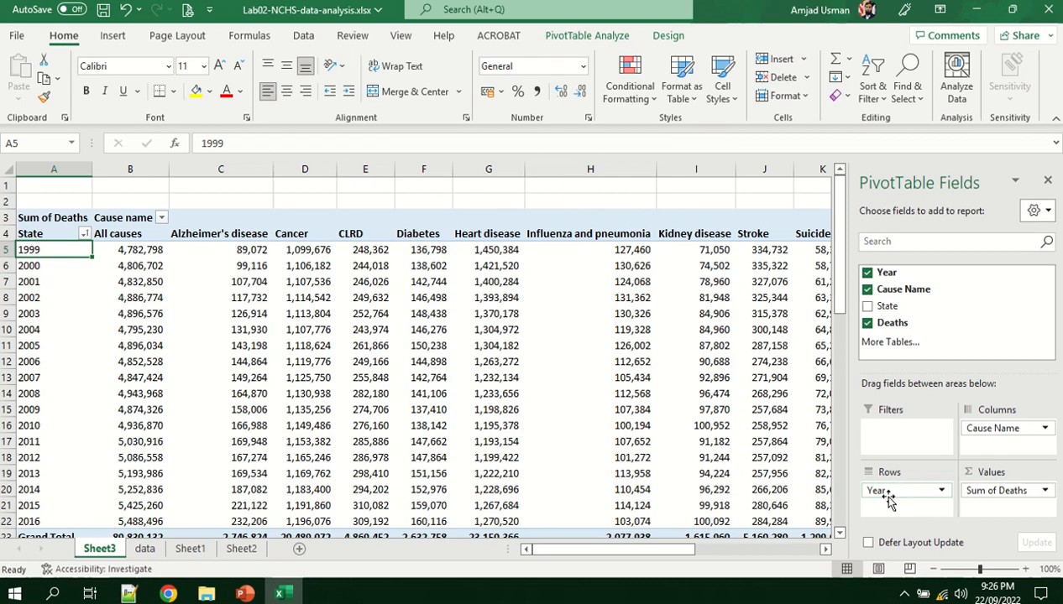
pyautogui.moveTo(997, 430); pyautogui.dragTo(930, 516)
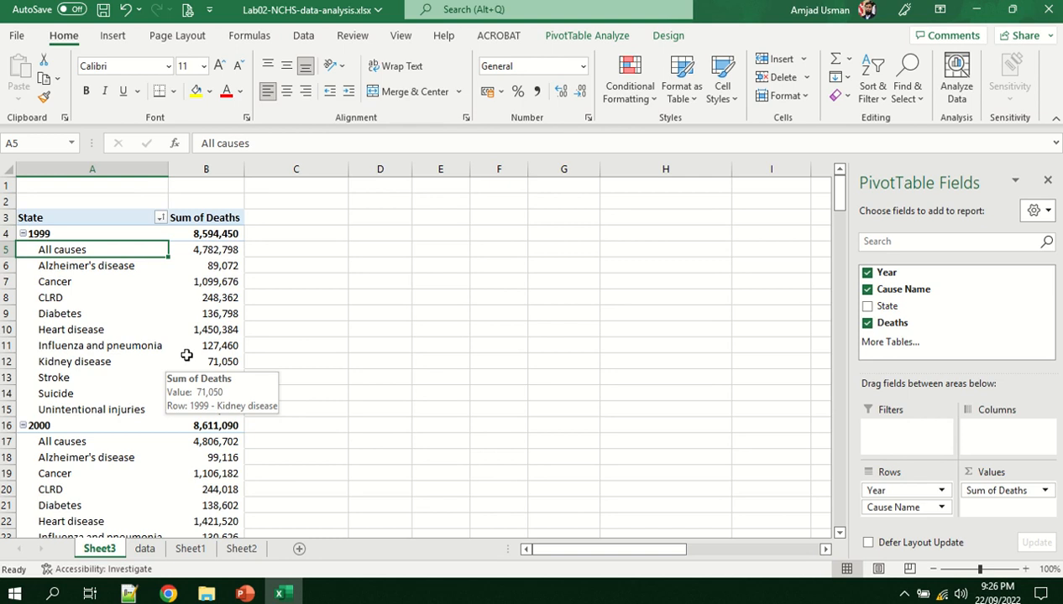
# Collapse the 1999 group's causes and remove Cause Name from the pivot, leaving only Year in the rows
pyautogui.scroll(-1, 126, 401)
pyautogui.scroll(1, 126, 402)
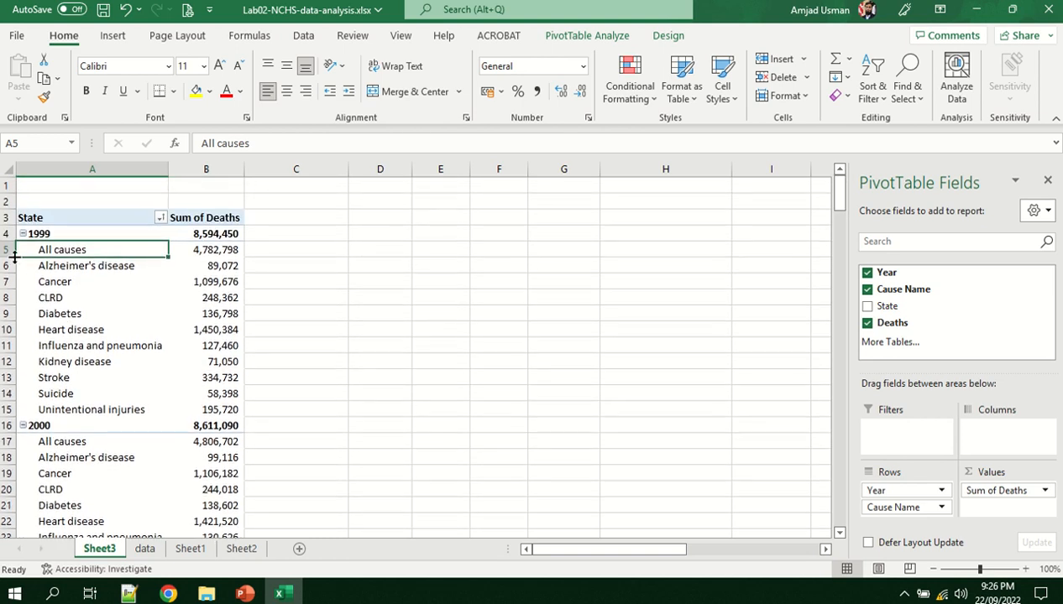
pyautogui.click(23, 234)
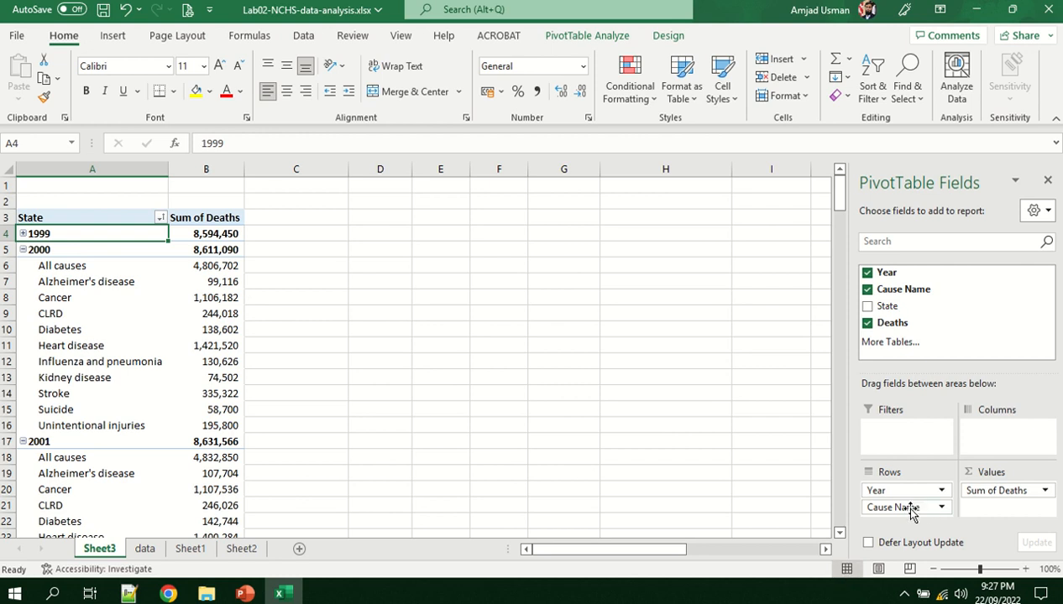
pyautogui.moveTo(911, 512); pyautogui.dragTo(977, 330)
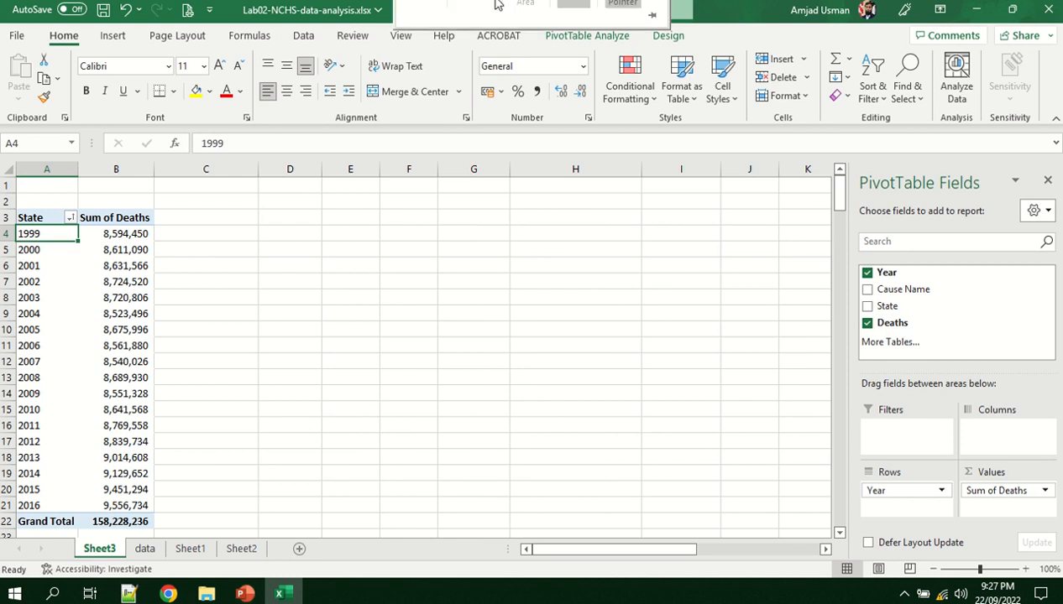
pyautogui.moveTo(453, 17)
pyautogui.click(423, 38)
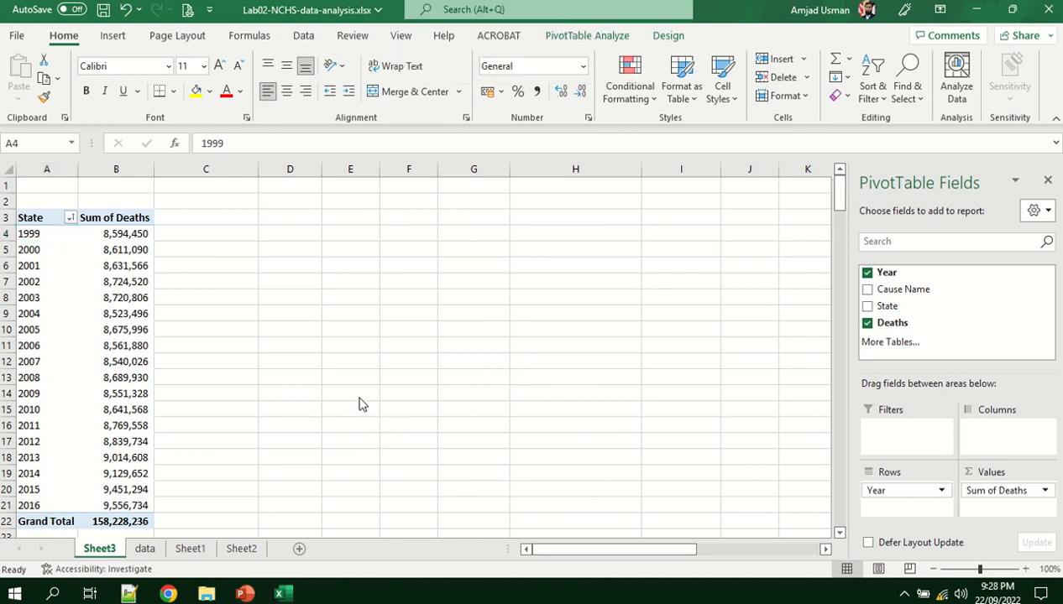
pyautogui.press('F2')
# Rename the pivot's row labels header in A3 as Year
pyautogui.doubleClick(44, 217)
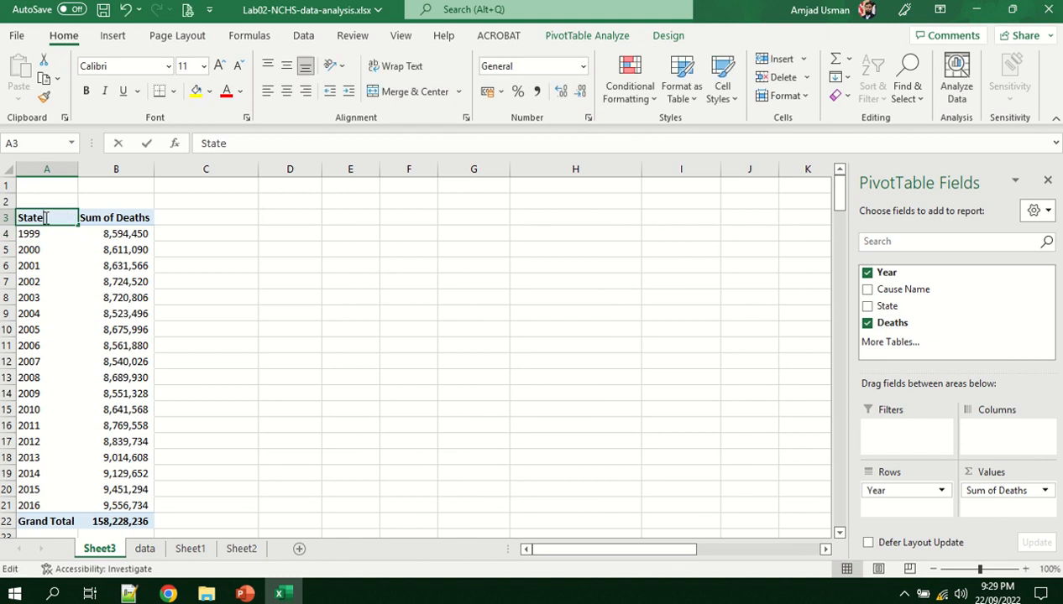
pyautogui.moveTo(44, 217); pyautogui.dragTo(20, 217)
pyautogui.write('Year')
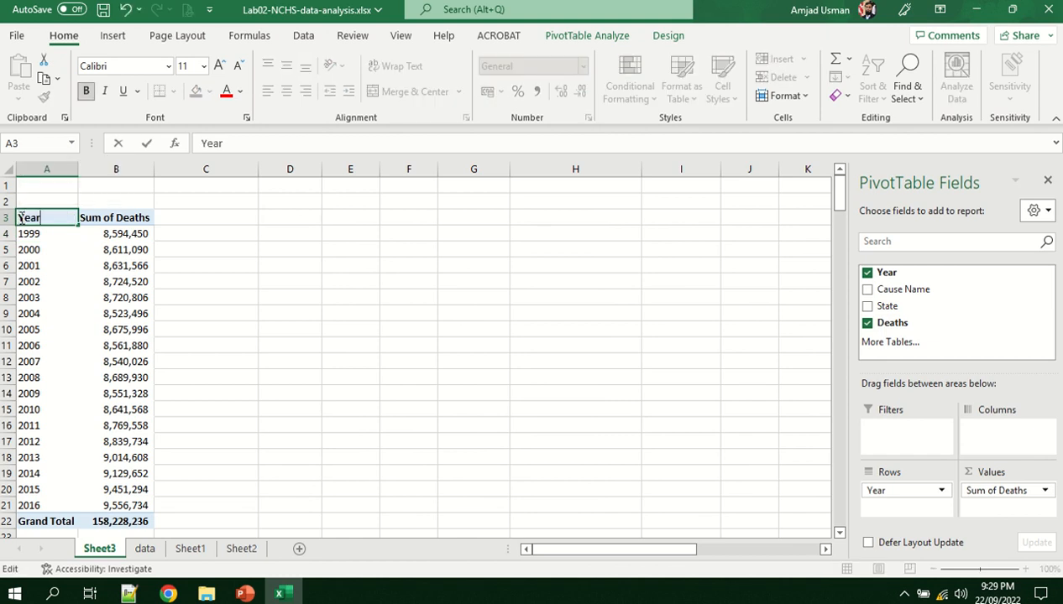
# Try to rename the Sum of Deaths header in B3 as Deaths
pyautogui.doubleClick(138, 218)
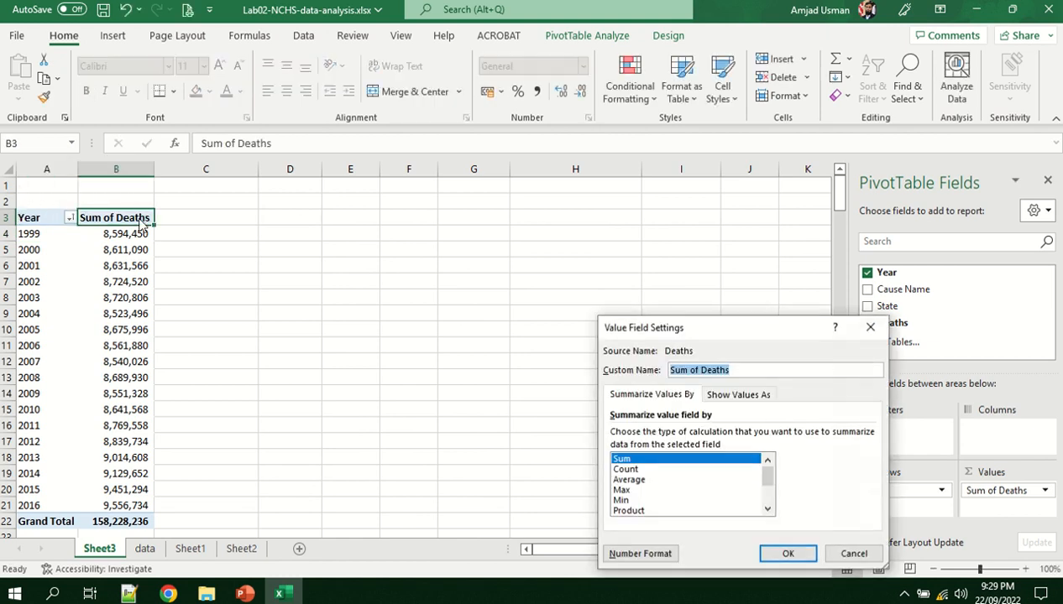
pyautogui.click(869, 327)
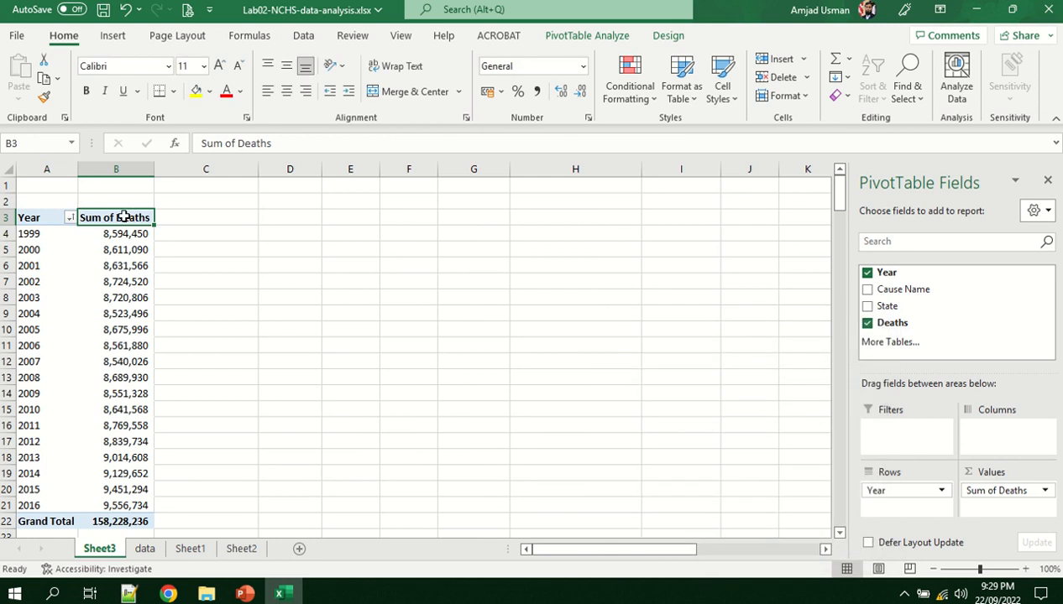
pyautogui.moveTo(285, 143); pyautogui.dragTo(201, 143)
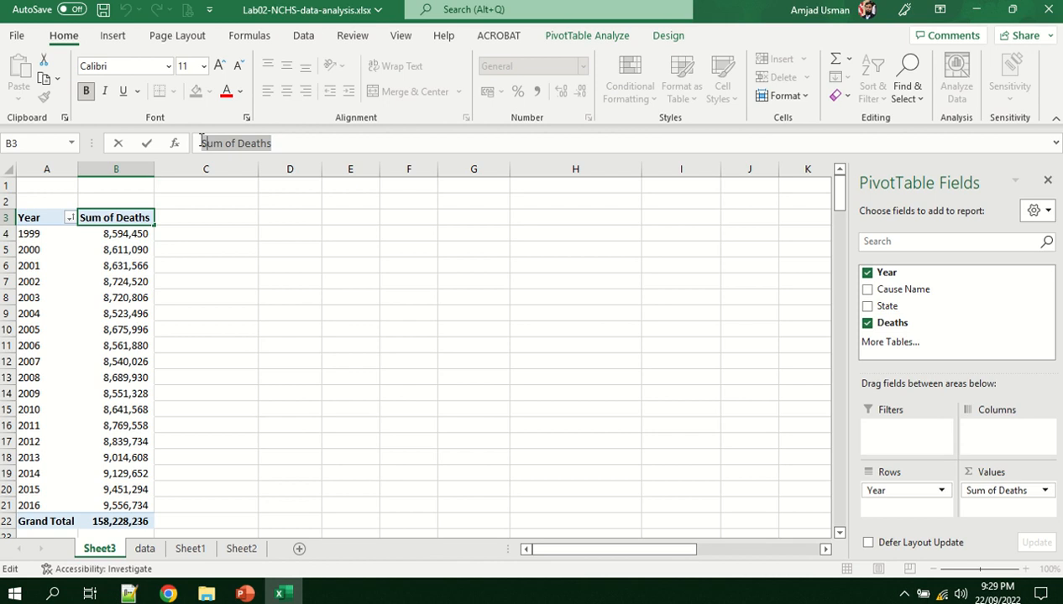
pyautogui.write('Total')
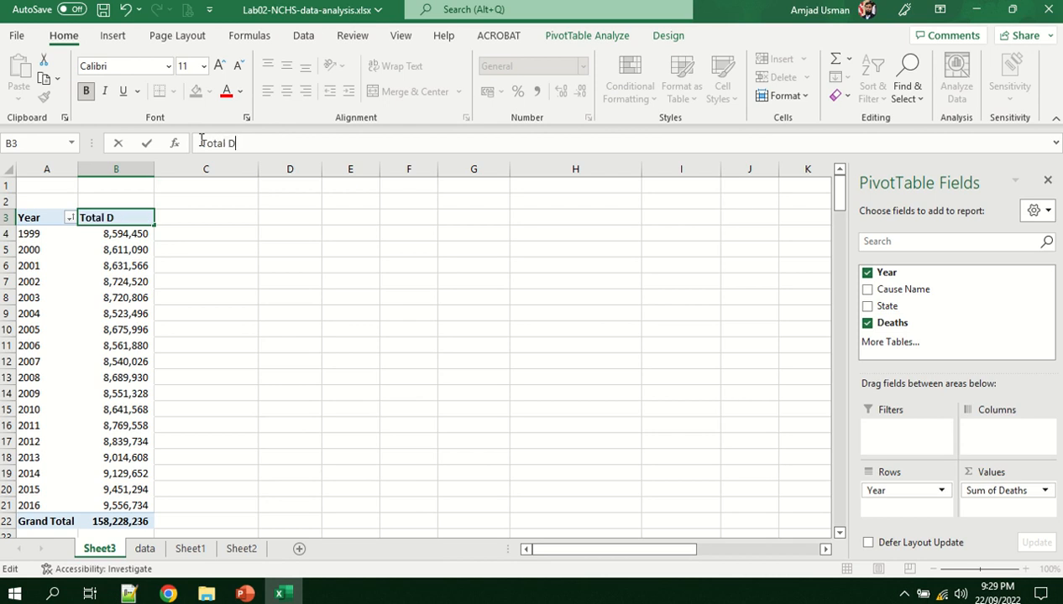
pyautogui.write('Deaths')
pyautogui.press('Return')
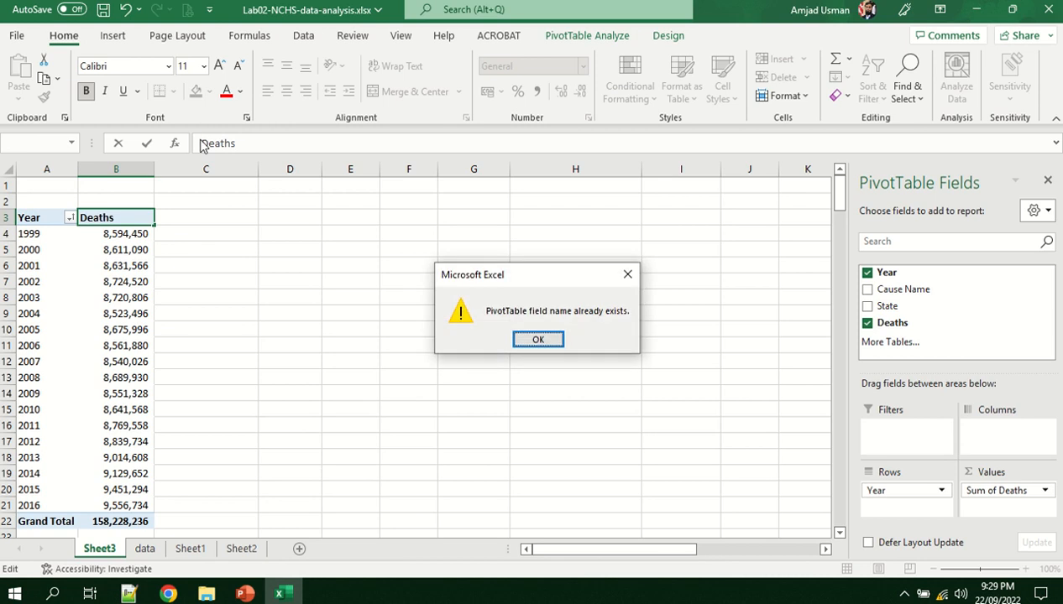
pyautogui.click(629, 278)
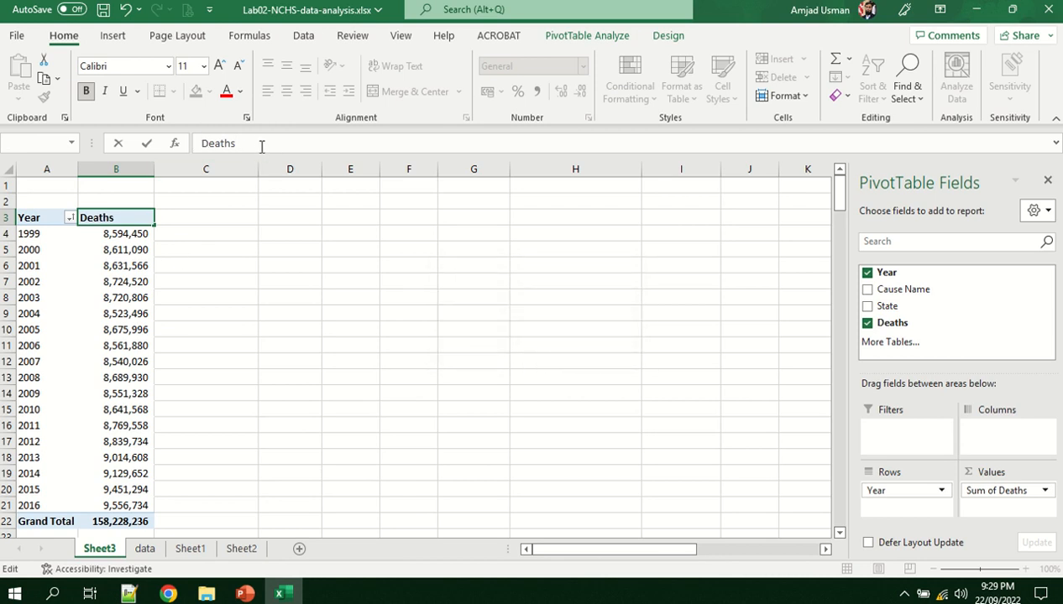
# Restore the values header in B3 to Sum of Deaths
pyautogui.moveTo(249, 143); pyautogui.dragTo(200, 143)
pyautogui.write('Sum of De')
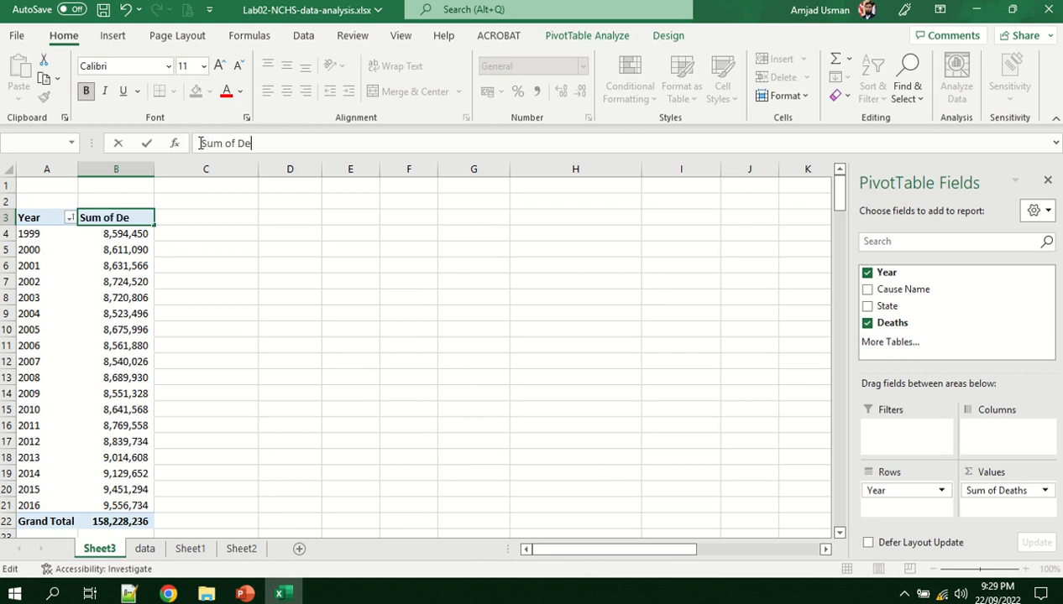
pyautogui.write('aths')
pyautogui.press('Return')
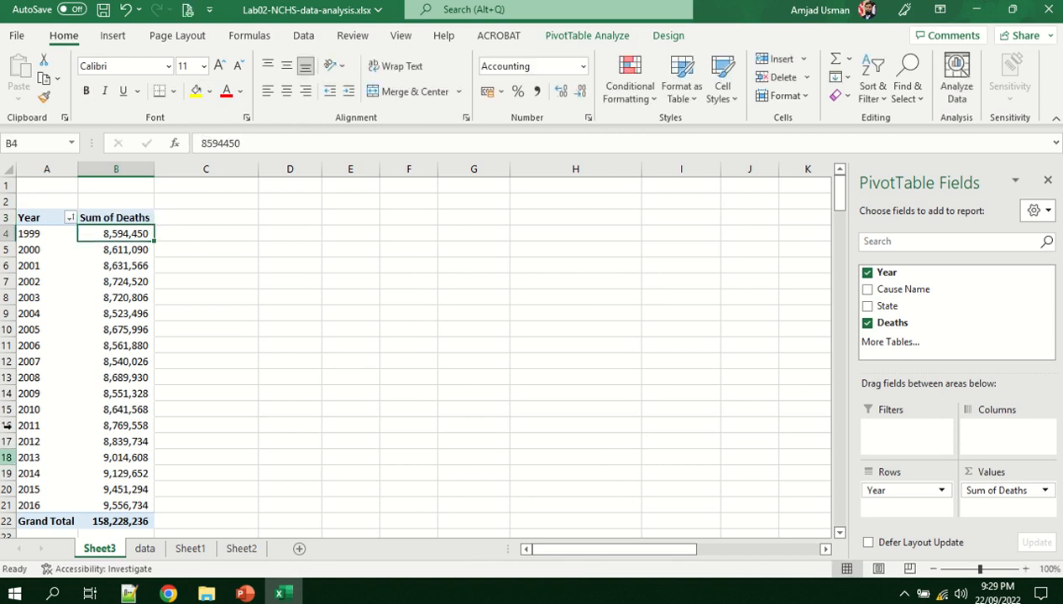
# View the range named data on its source sheet and return to Sheet3
pyautogui.click(71, 144)
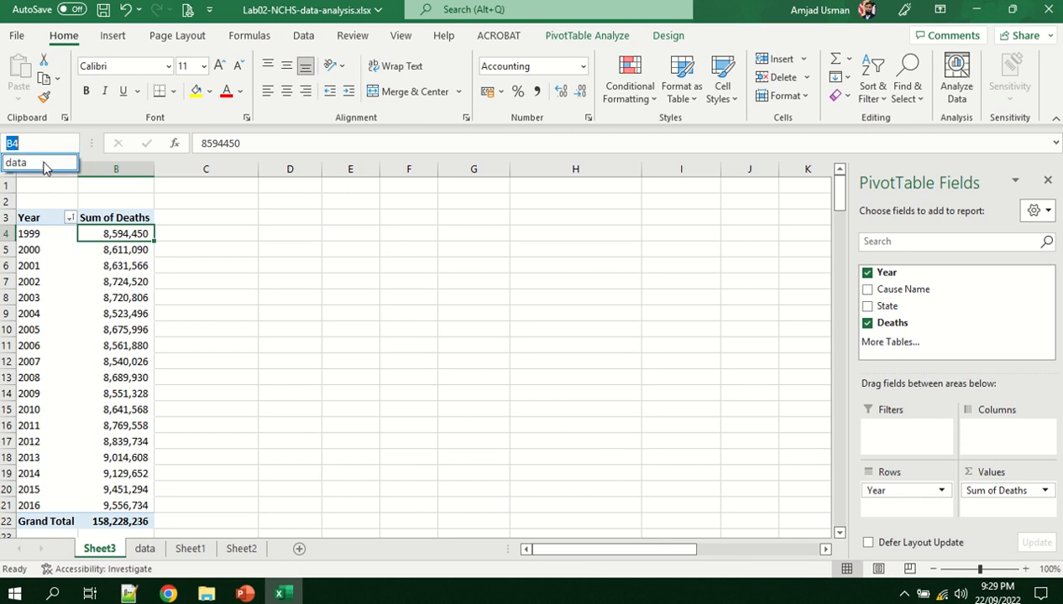
pyautogui.click(43, 167)
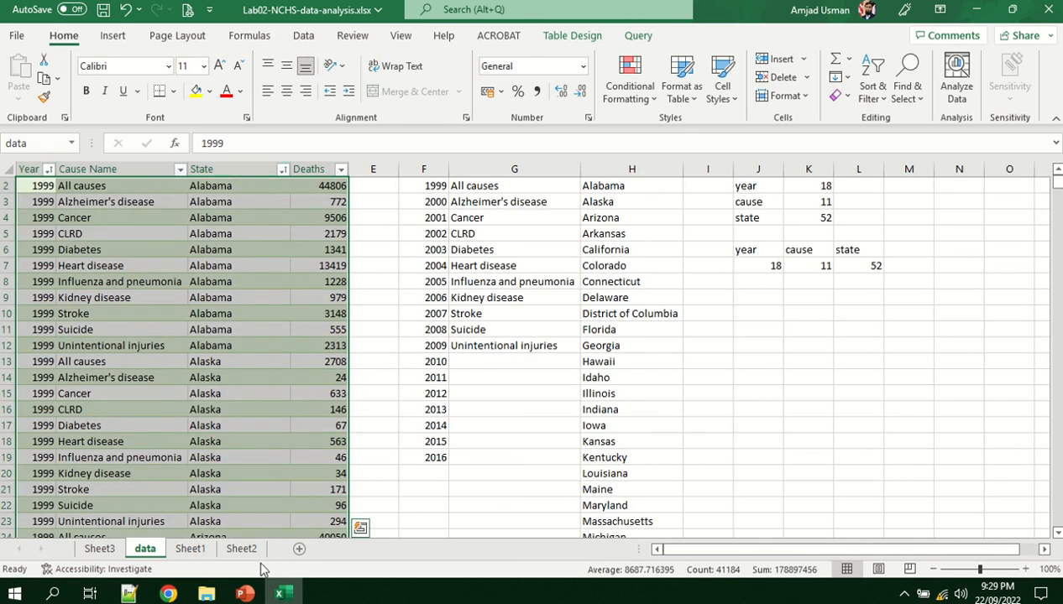
pyautogui.click(94, 548)
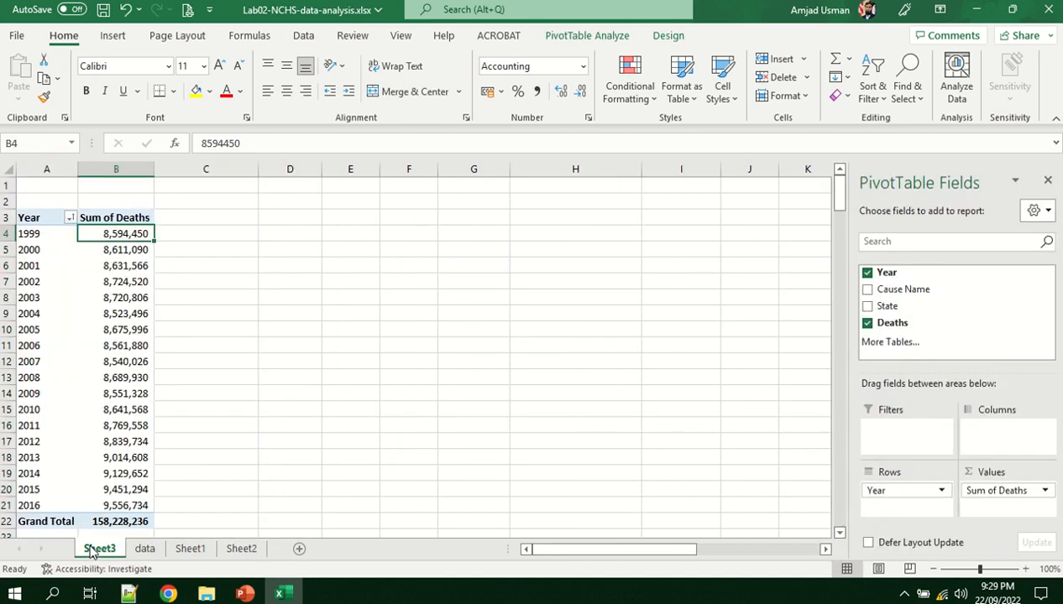
# Insert a Clustered Column PivotChart from the yearly death totals in A3:B21
pyautogui.click(39, 236)
pyautogui.click(51, 218)
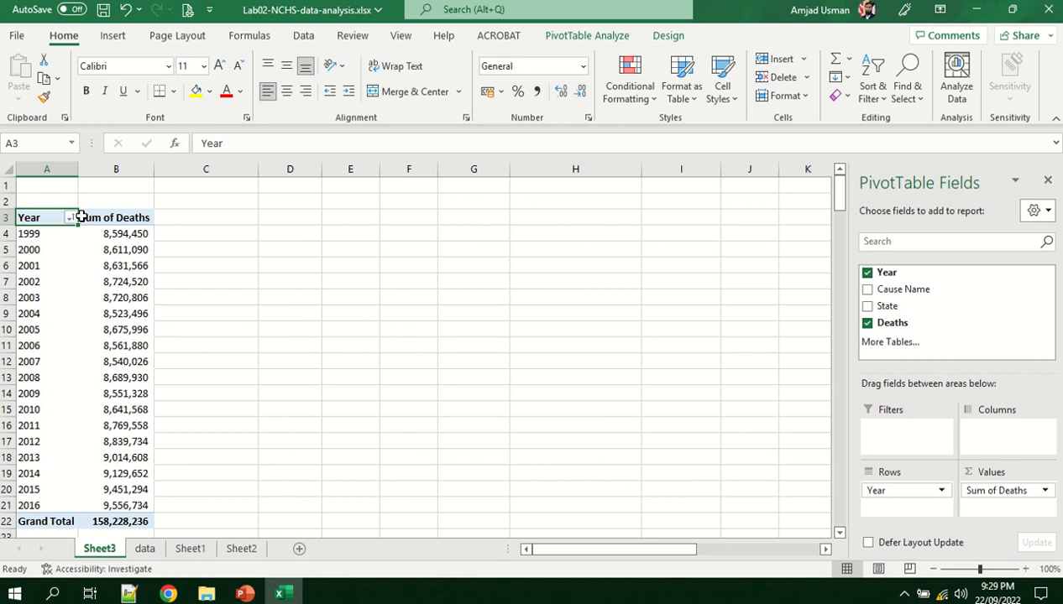
pyautogui.moveTo(81, 217); pyautogui.dragTo(117, 507)
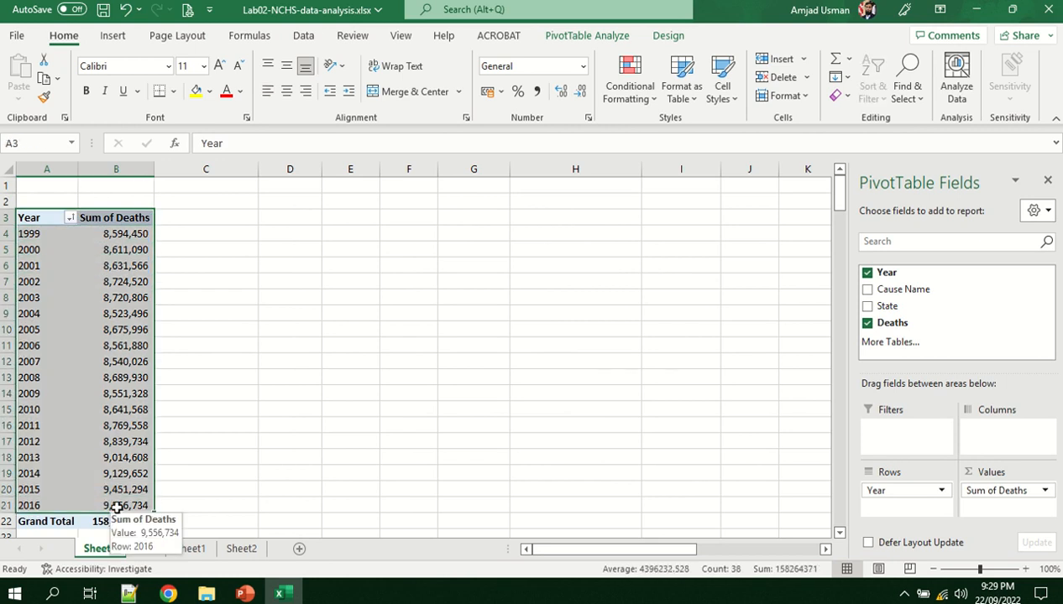
pyautogui.click(115, 37)
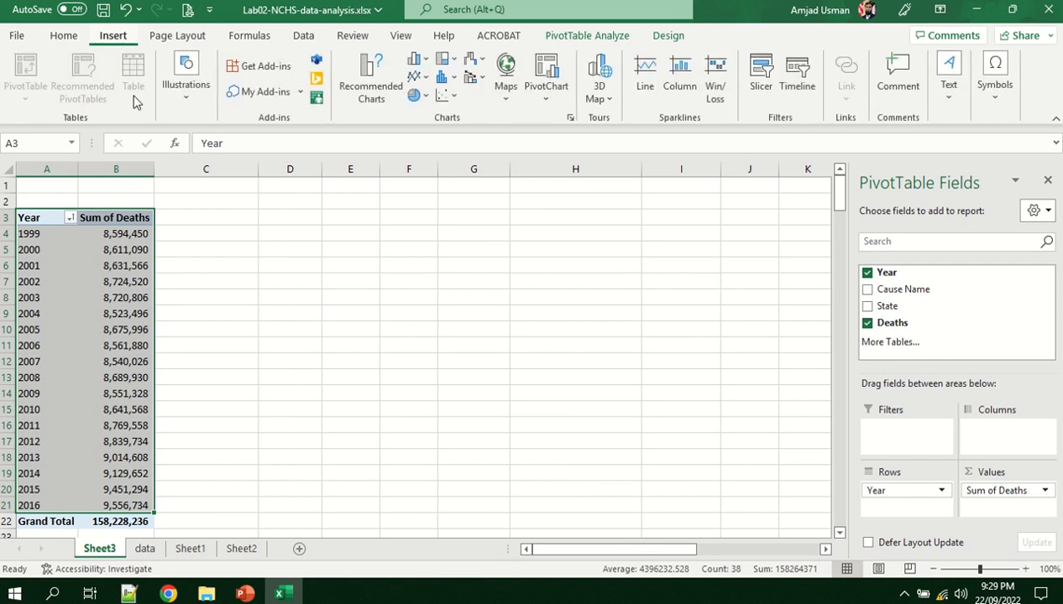
pyautogui.click(546, 71)
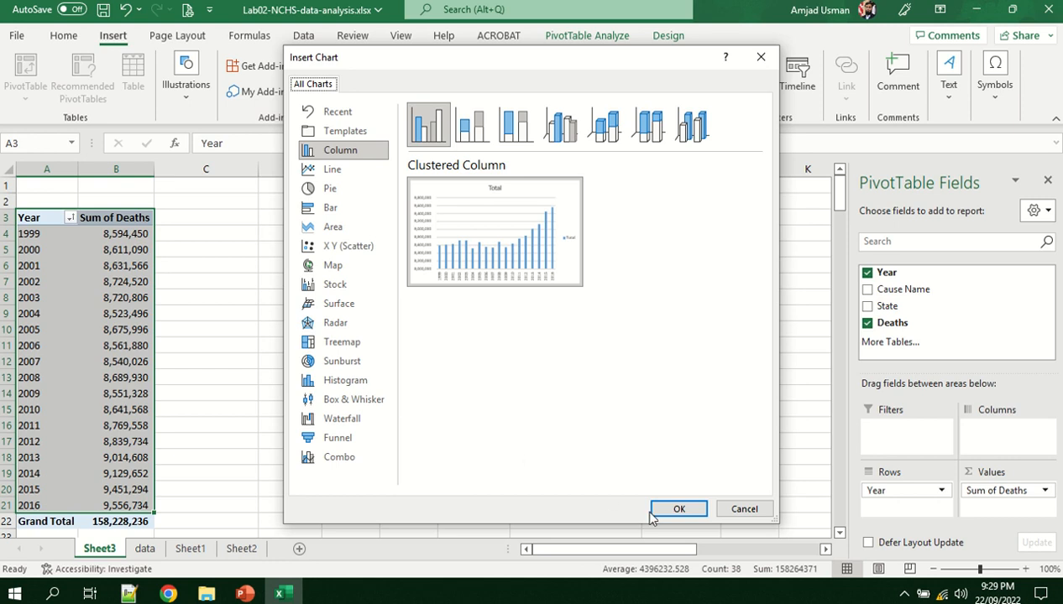
pyautogui.click(676, 509)
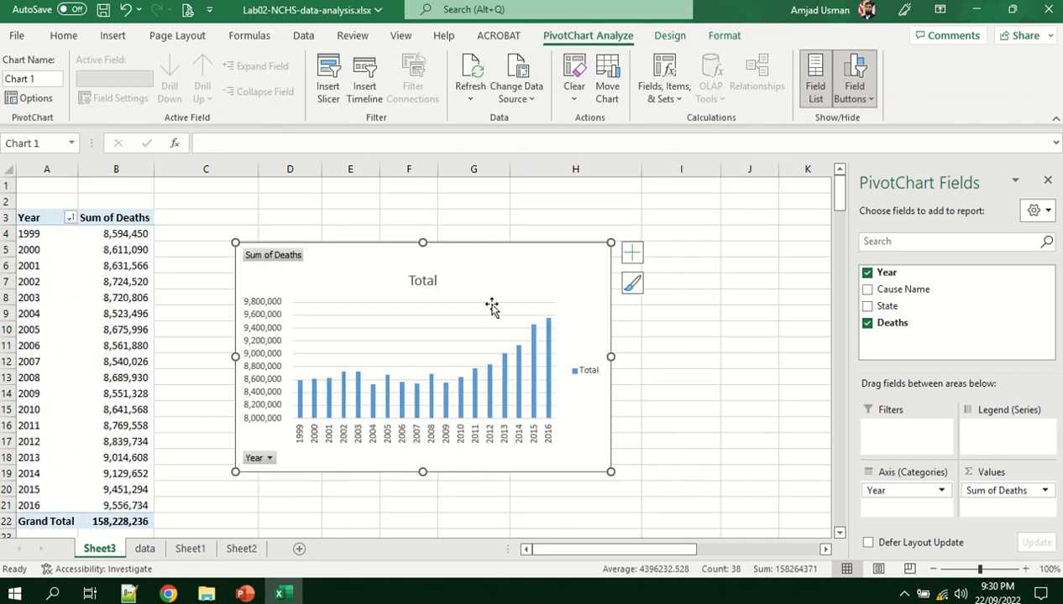
# Enlarge the PivotChart in width and height and apply the dark gradient-background chart style with thick blue columns
pyautogui.moveTo(611, 357); pyautogui.dragTo(778, 358)
pyautogui.moveTo(508, 243); pyautogui.dragTo(507, 199)
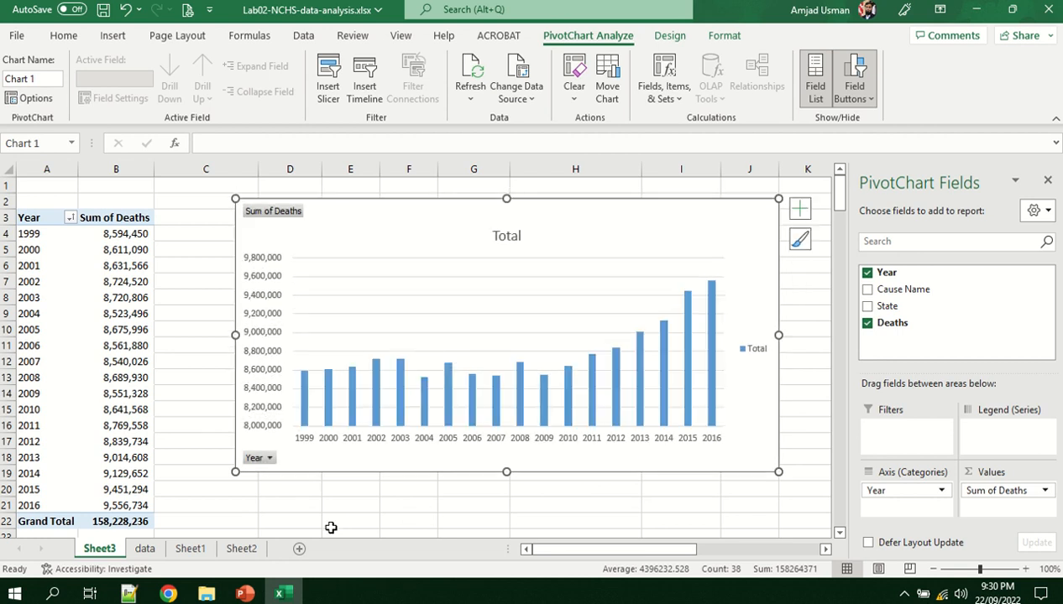
pyautogui.click(670, 35)
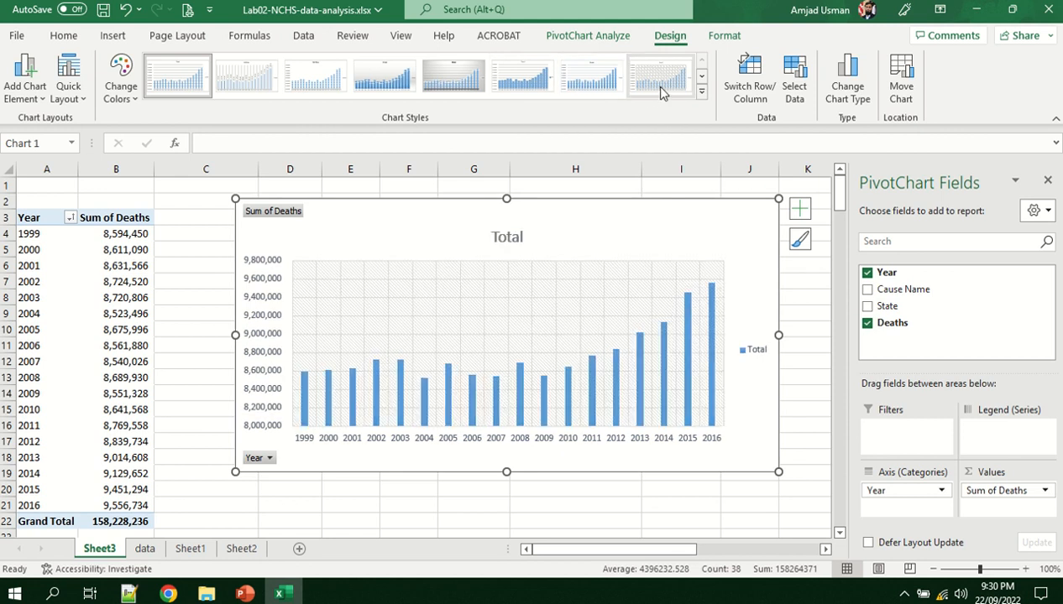
pyautogui.click(703, 80)
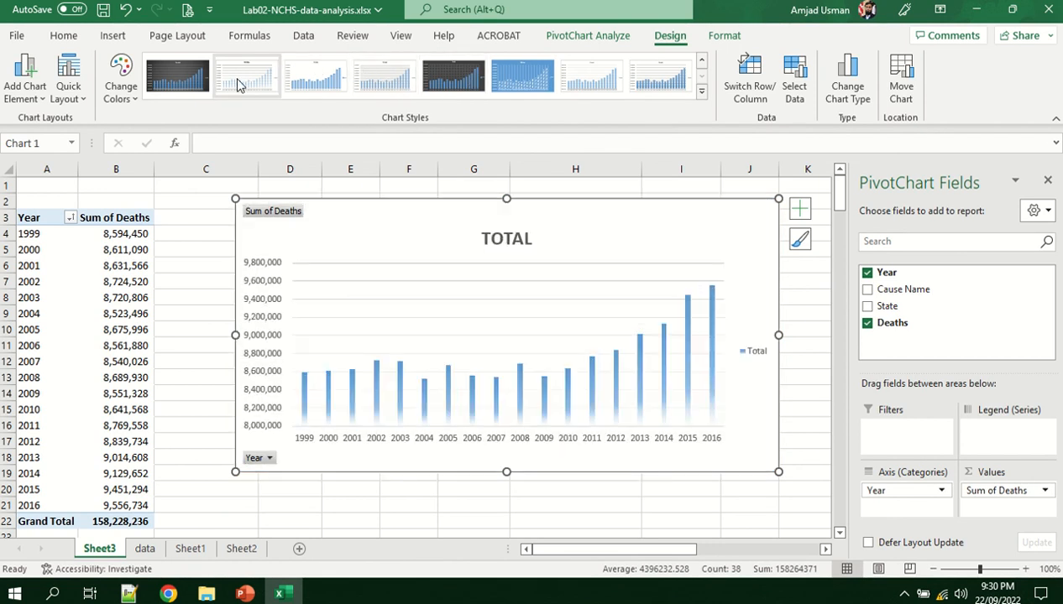
pyautogui.click(176, 84)
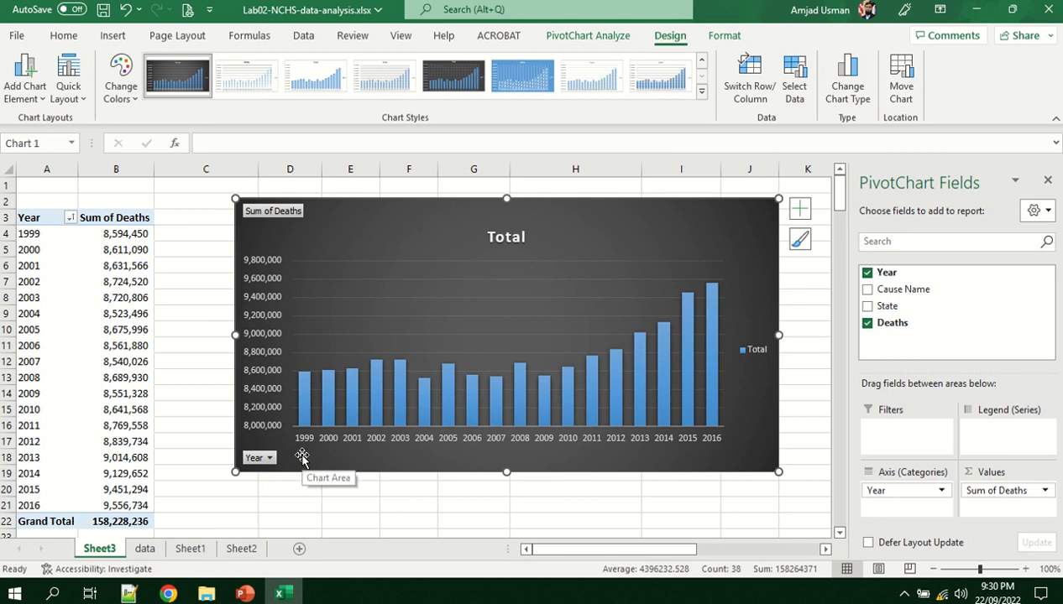
pyautogui.moveTo(295, 371)
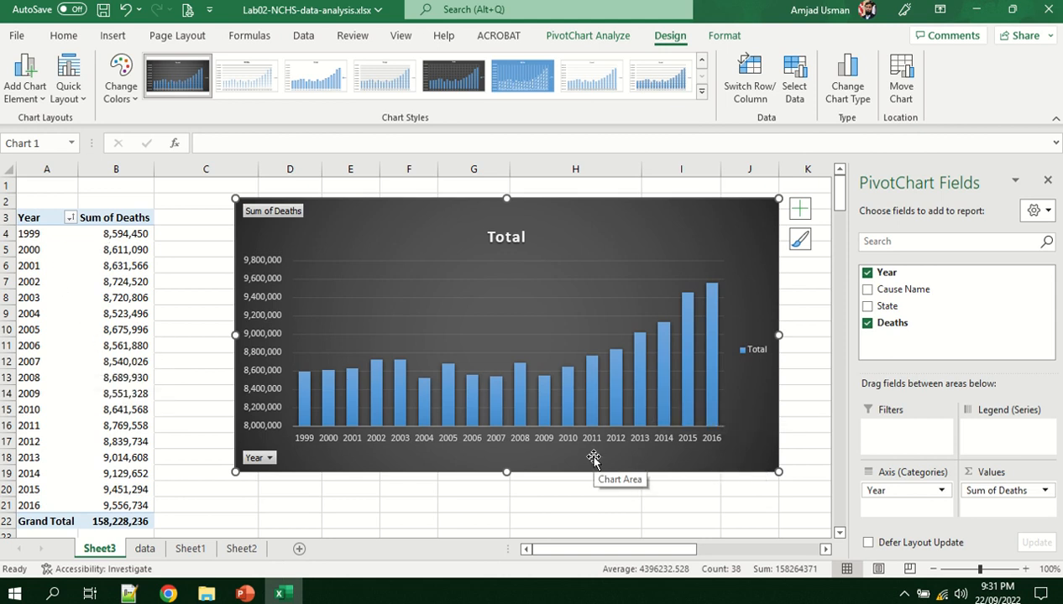
# Change the yearly deaths PivotChart to the Line with Markers chart type
pyautogui.click(848, 85)
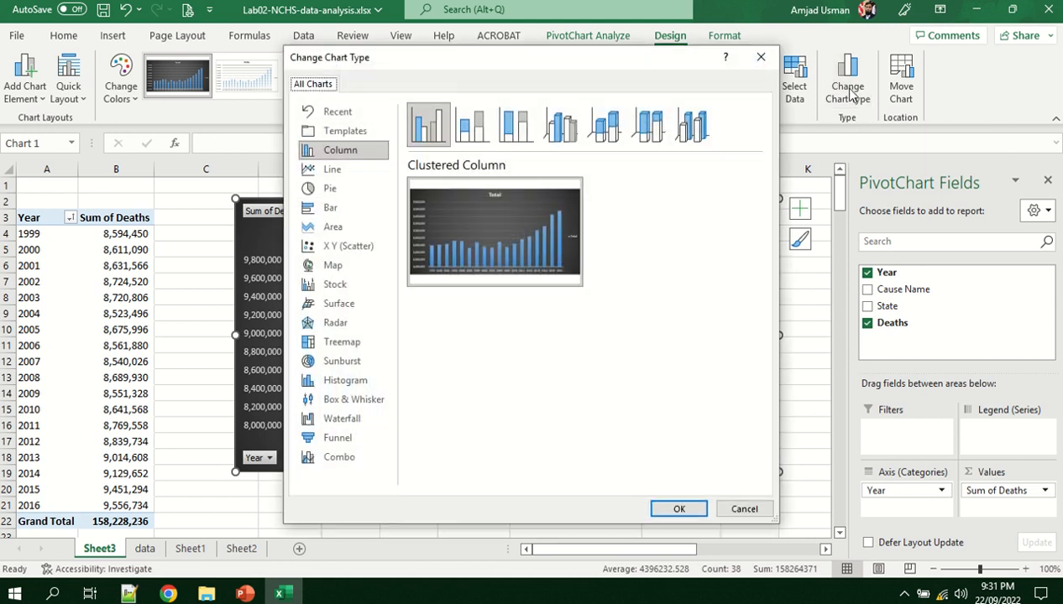
pyautogui.click(344, 170)
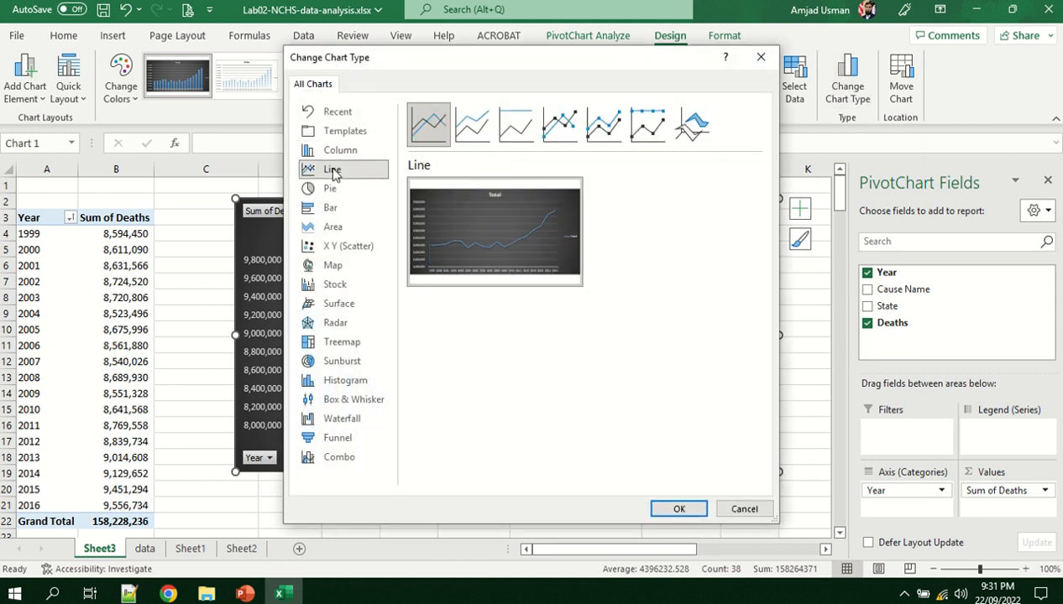
pyautogui.click(515, 130)
pyautogui.click(561, 128)
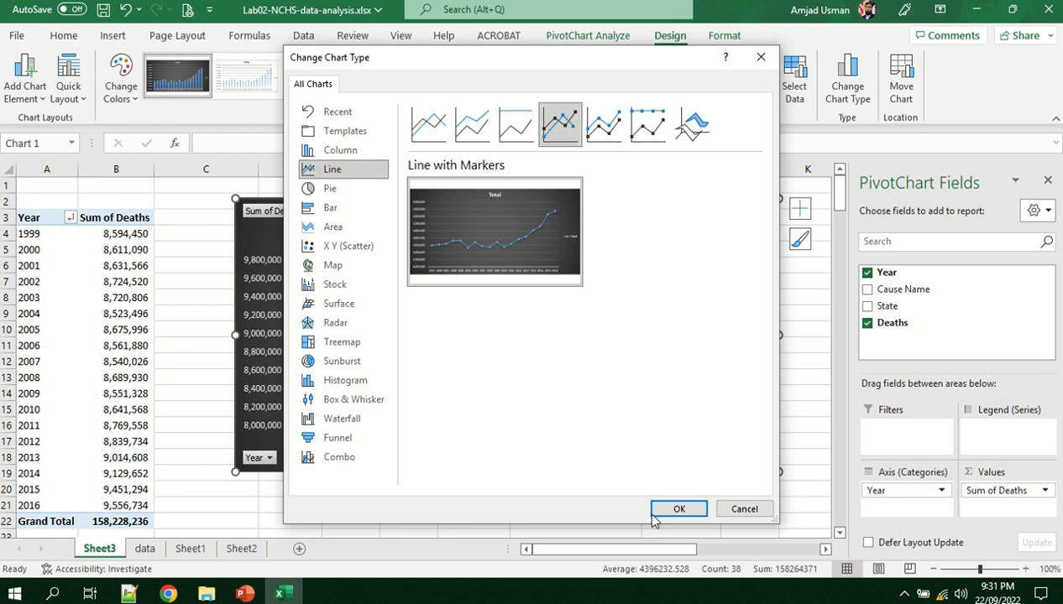
pyautogui.click(679, 508)
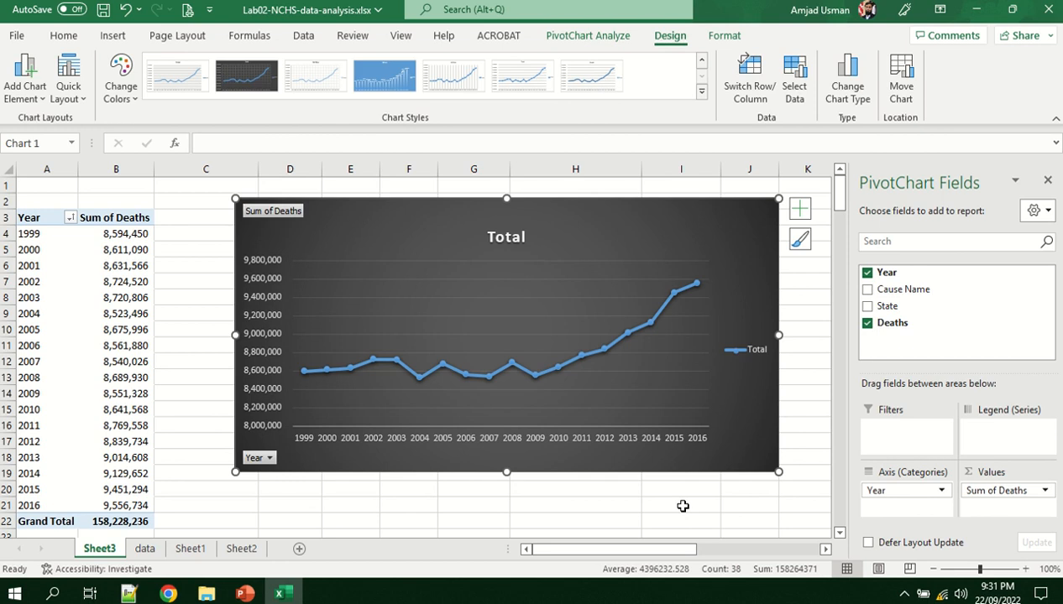
# Try the solid blue chart style with data labels on the line chart, browse the other styles, and undo the style change
pyautogui.click(379, 84)
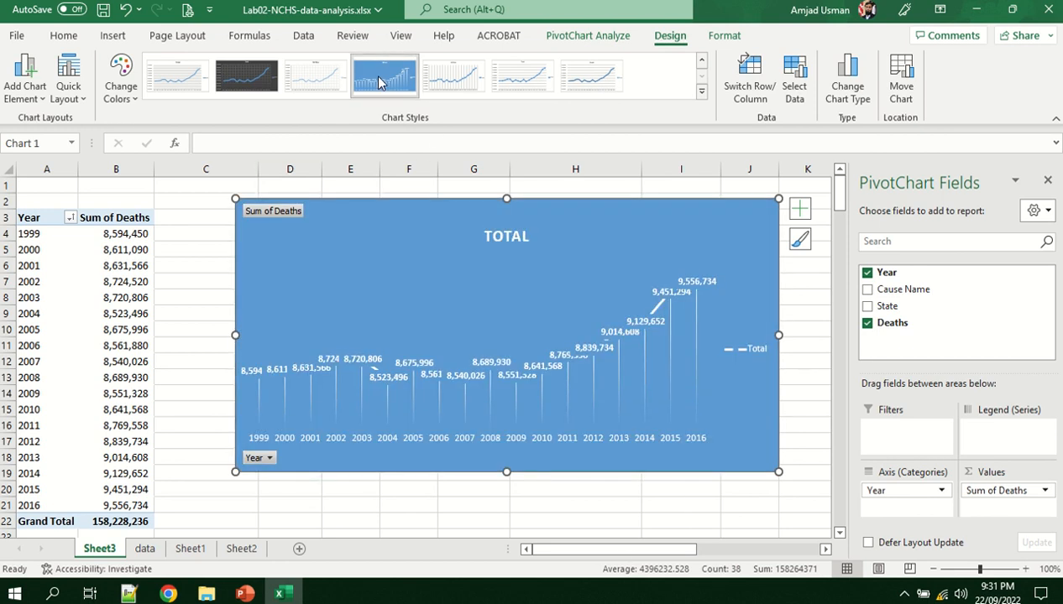
pyautogui.click(702, 94)
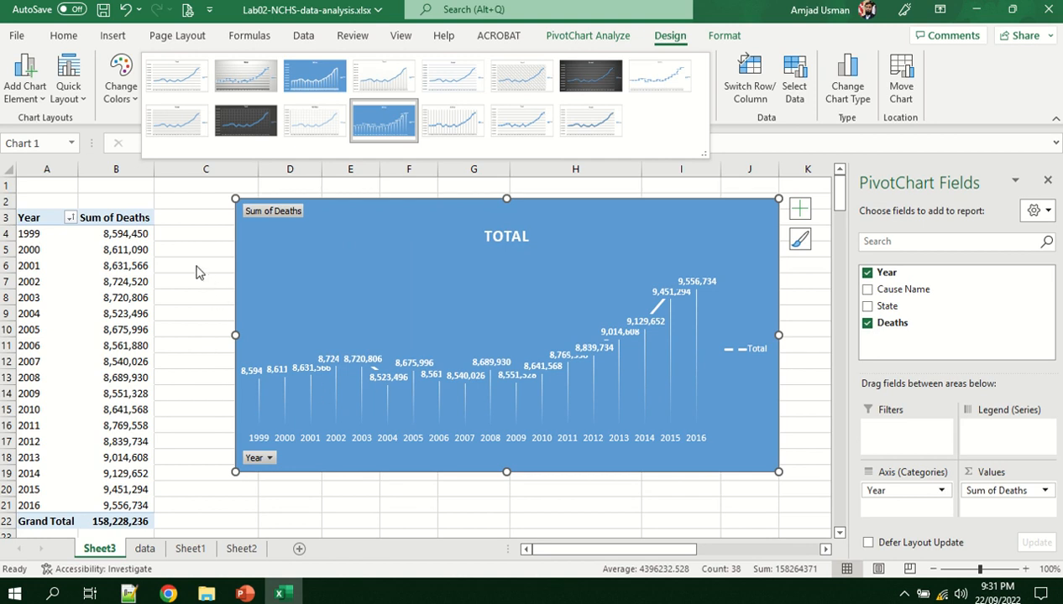
pyautogui.press('Escape')
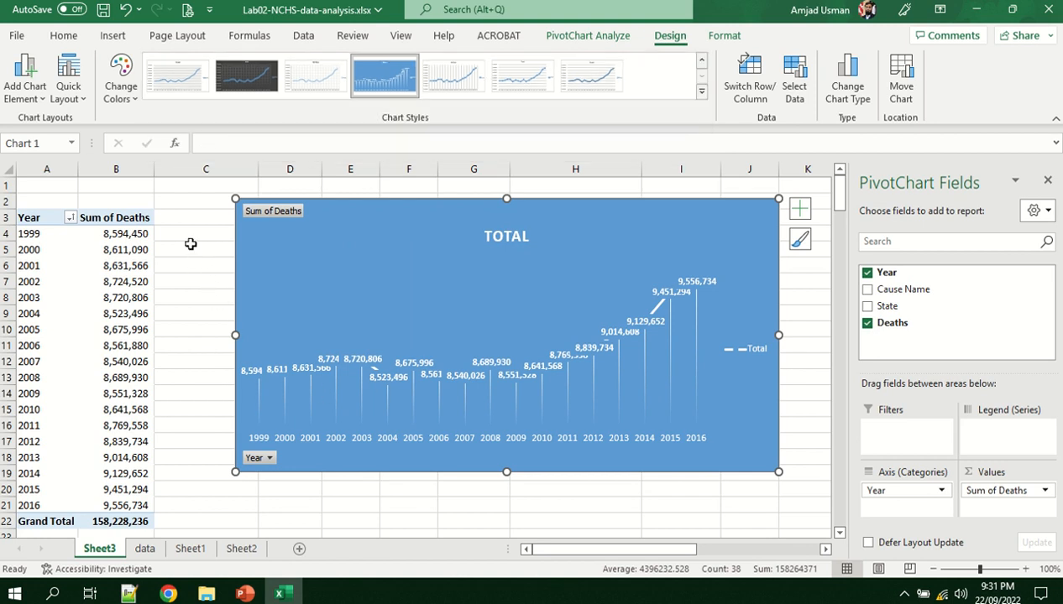
pyautogui.click(126, 12)
pyautogui.click(190, 296)
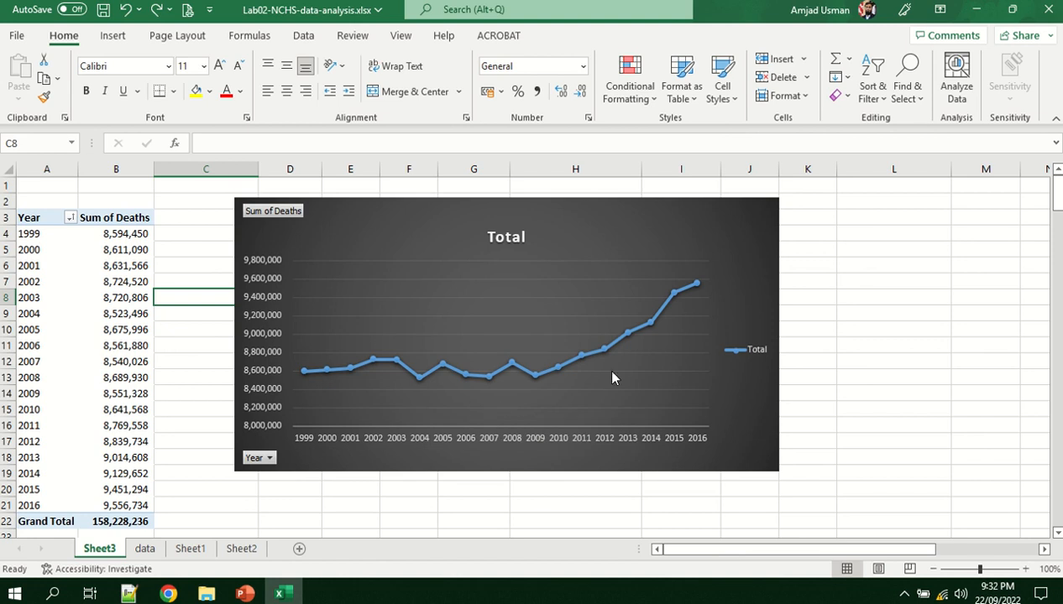
# Add the State field as a report filter of the PivotChart and filter the chart to Alaska
pyautogui.click(568, 234)
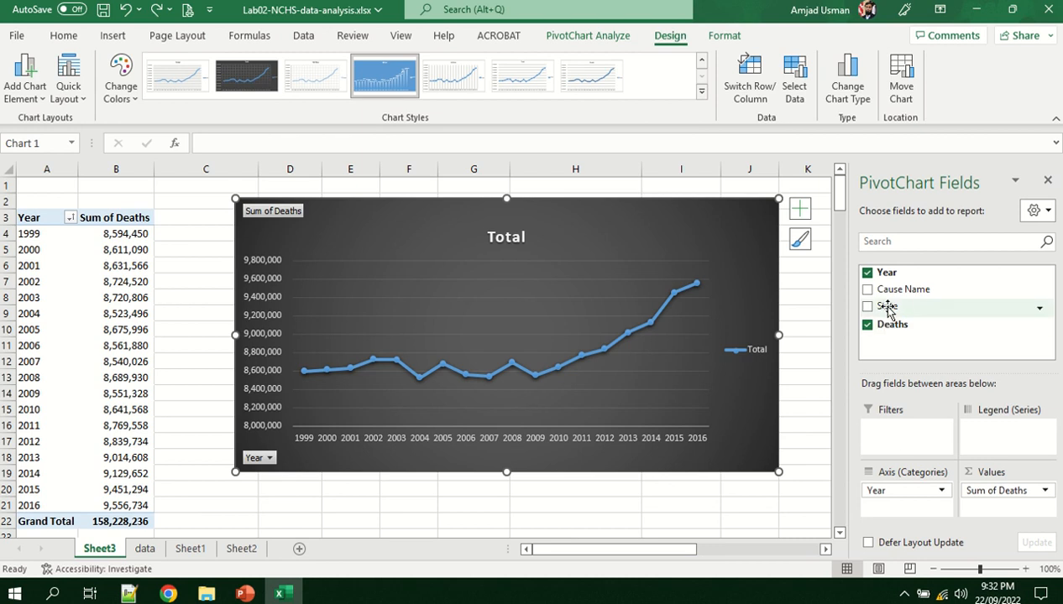
pyautogui.moveTo(885, 305); pyautogui.dragTo(894, 435)
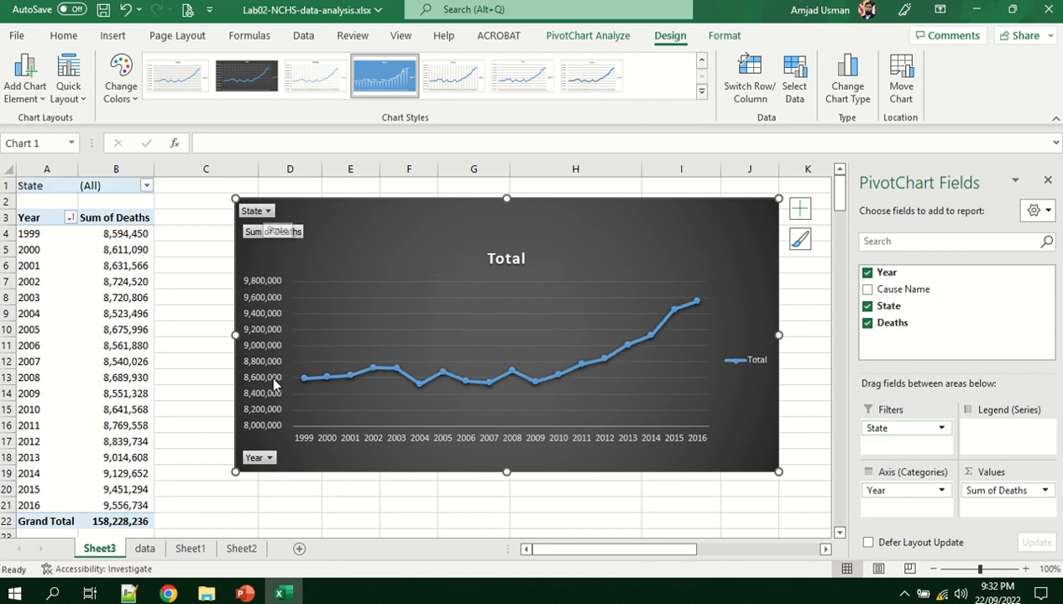
pyautogui.click(268, 211)
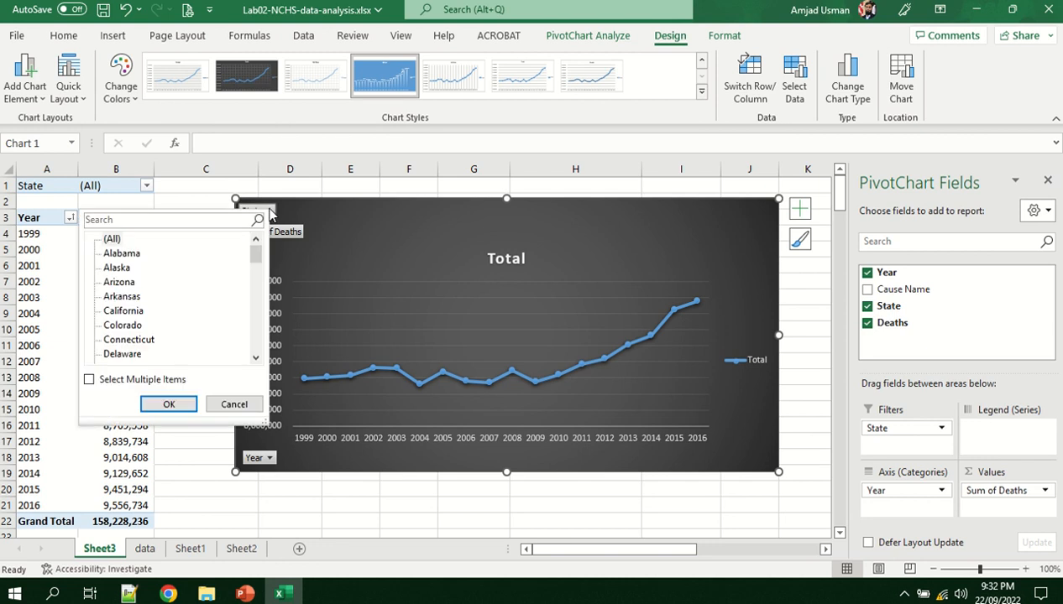
pyautogui.click(122, 254)
pyautogui.click(117, 268)
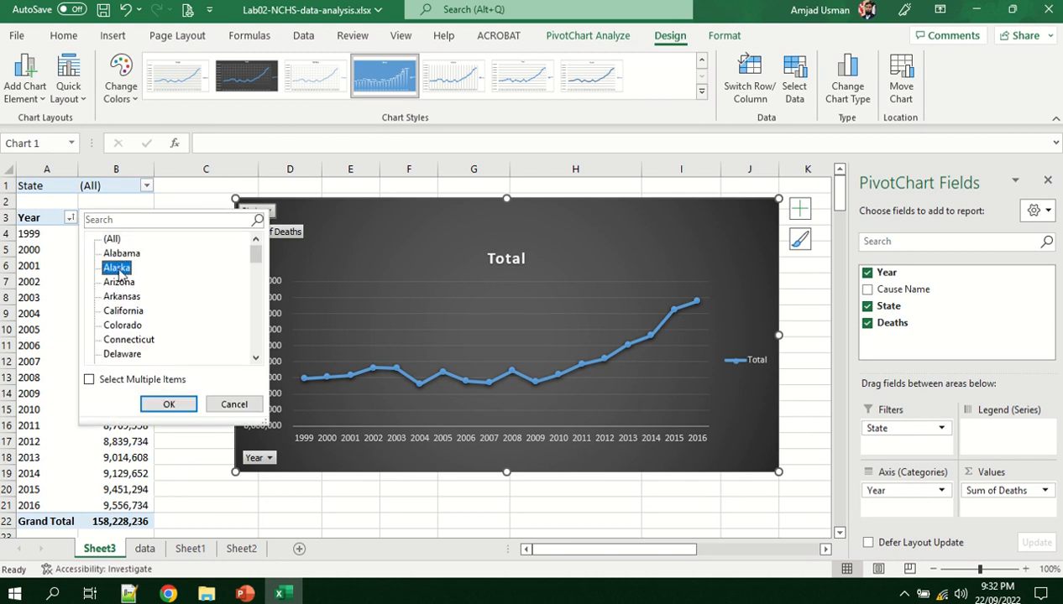
pyautogui.click(169, 405)
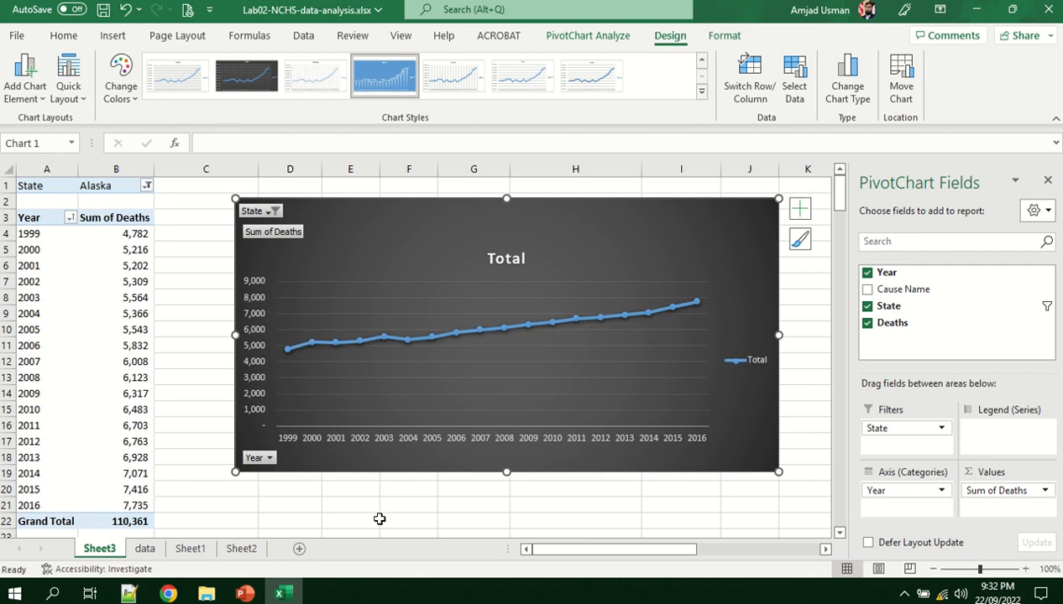
# Switch the PivotChart's State filter to California
pyautogui.click(271, 211)
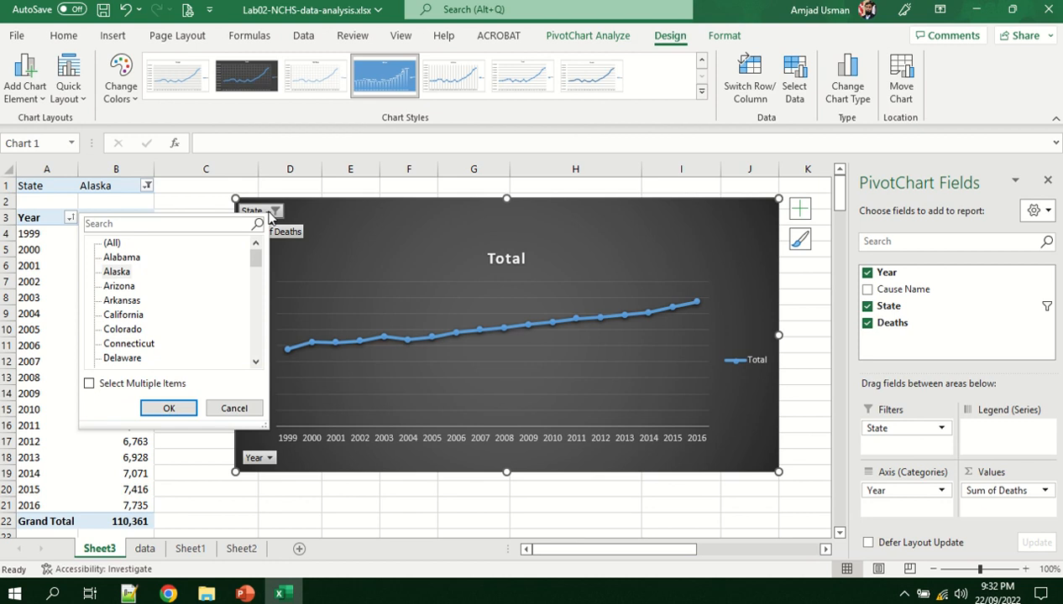
pyautogui.click(128, 302)
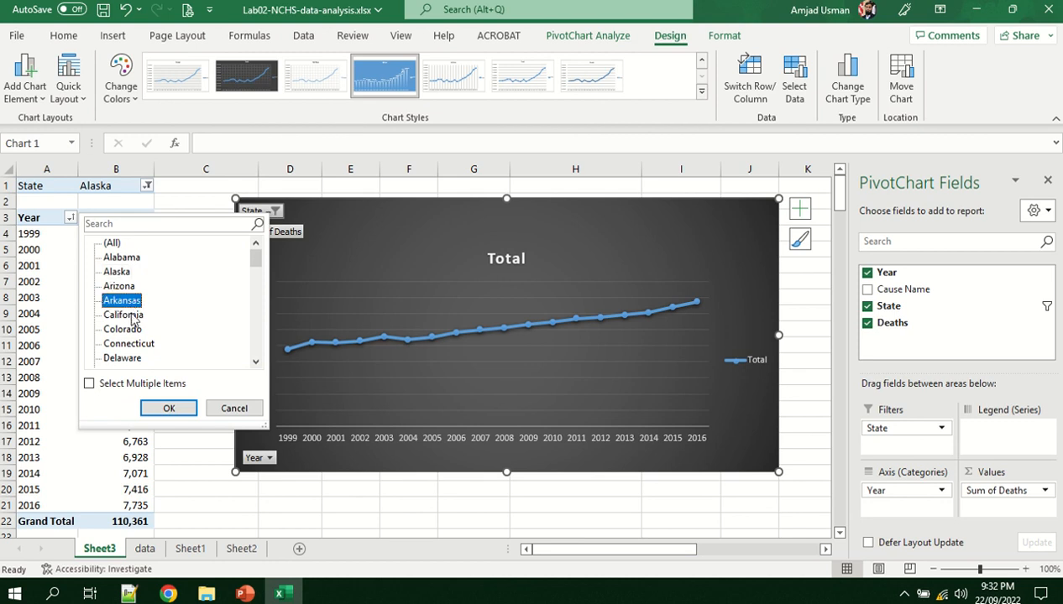
pyautogui.click(132, 315)
pyautogui.click(169, 410)
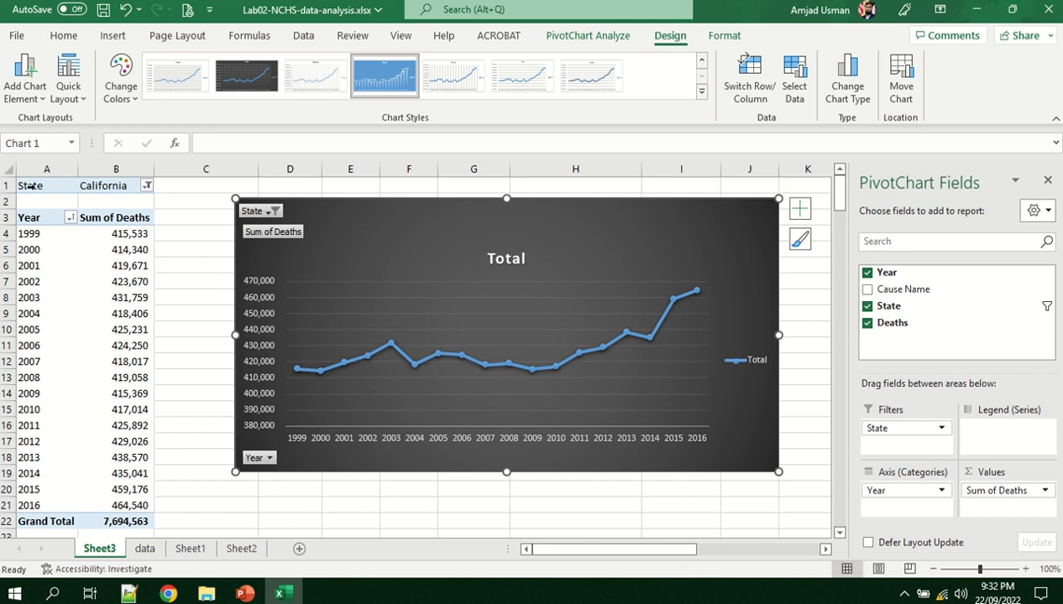
# Reset the PivotTable's State filter in B1 to (All)
pyautogui.click(58, 187)
pyautogui.click(107, 185)
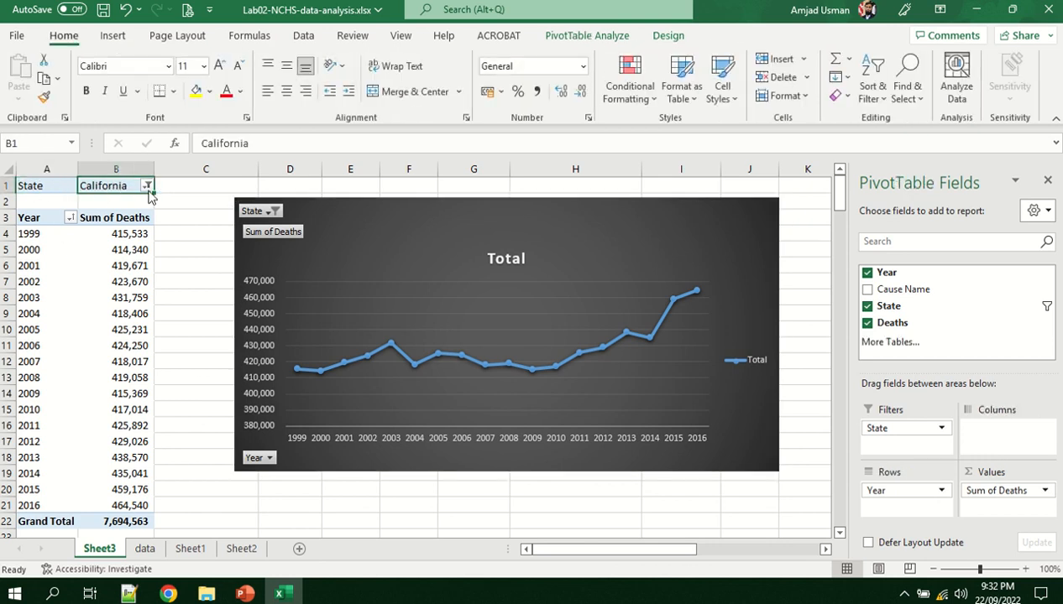
pyautogui.click(148, 186)
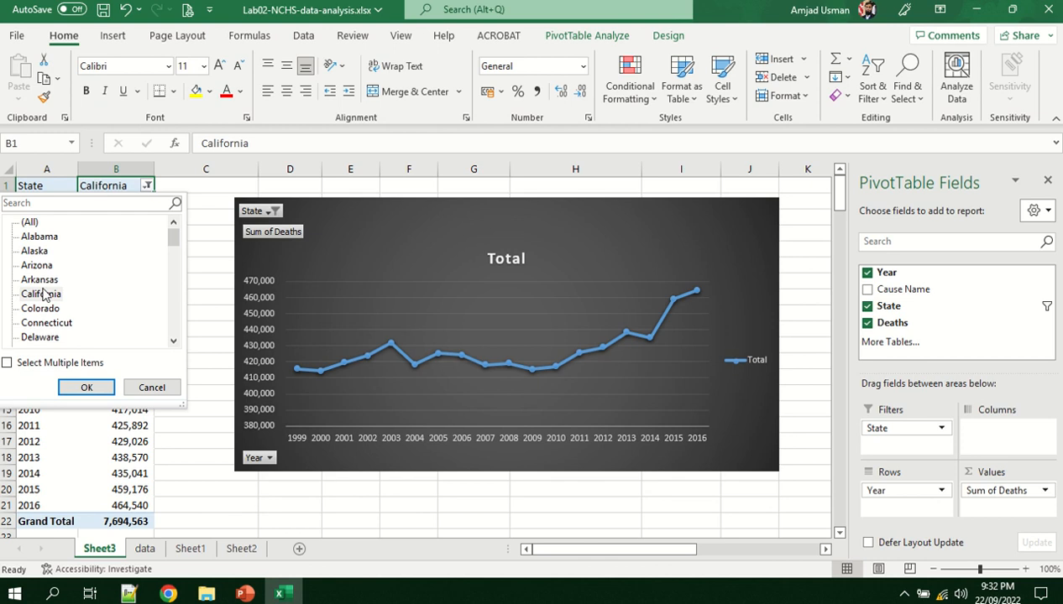
pyautogui.click(30, 222)
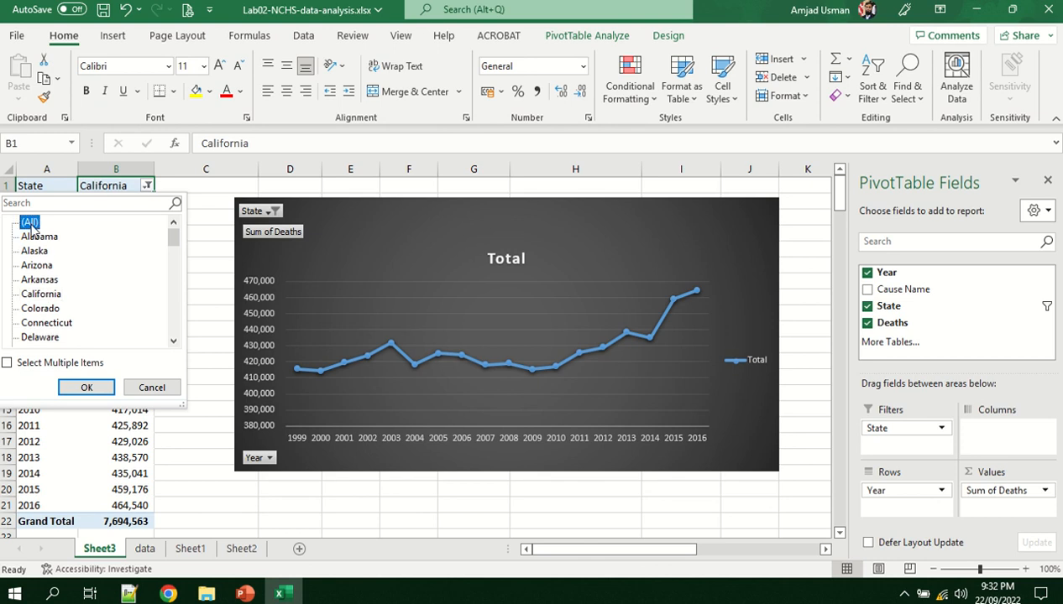
pyautogui.click(84, 388)
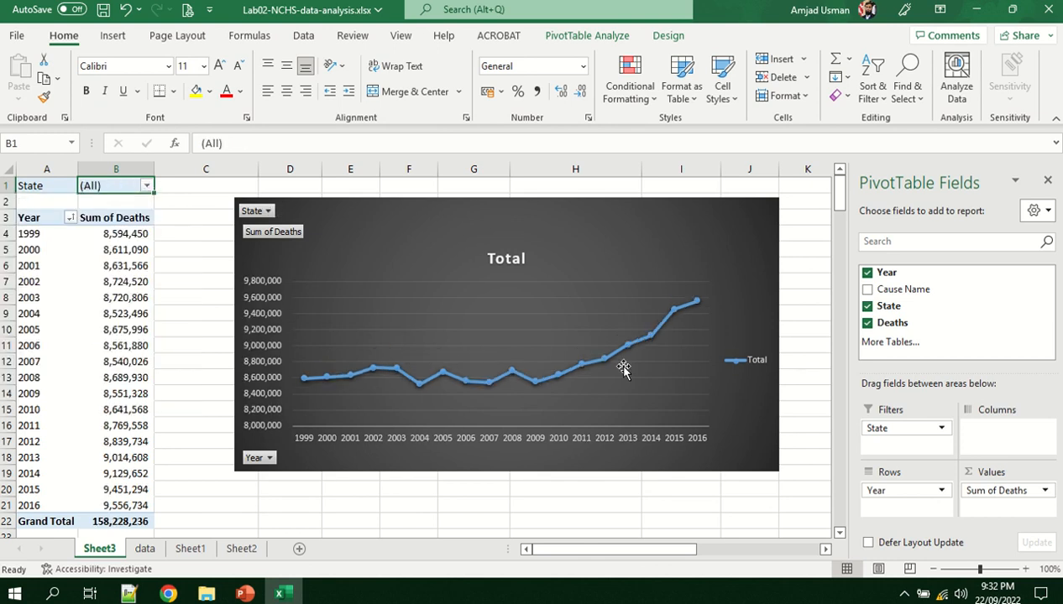